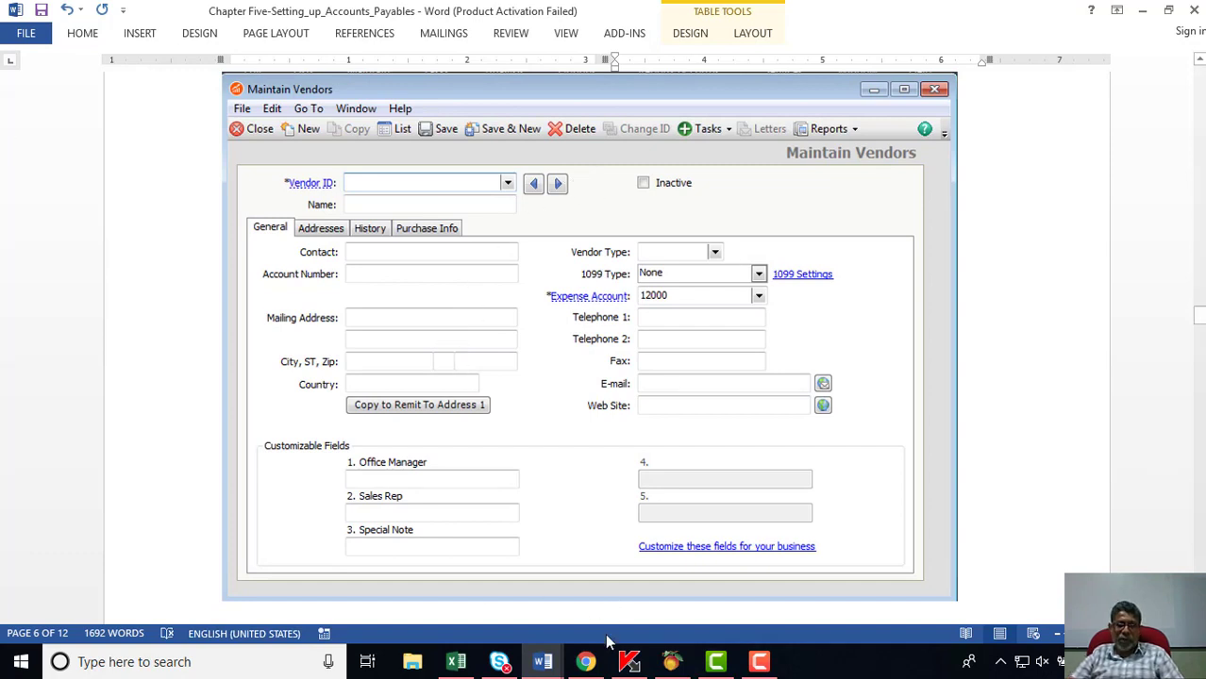
Switch to Peachtree Accounting, bring up the Maintain Vendors window to view it, and close it again.
click(674, 668)
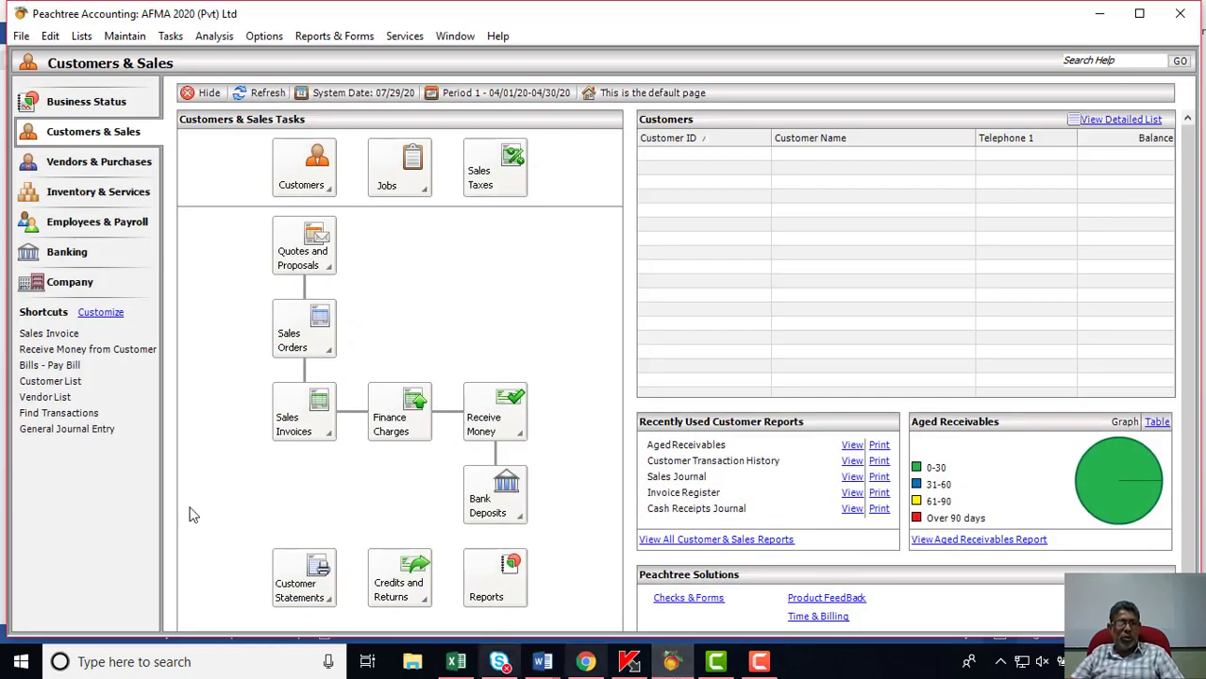
click(126, 38)
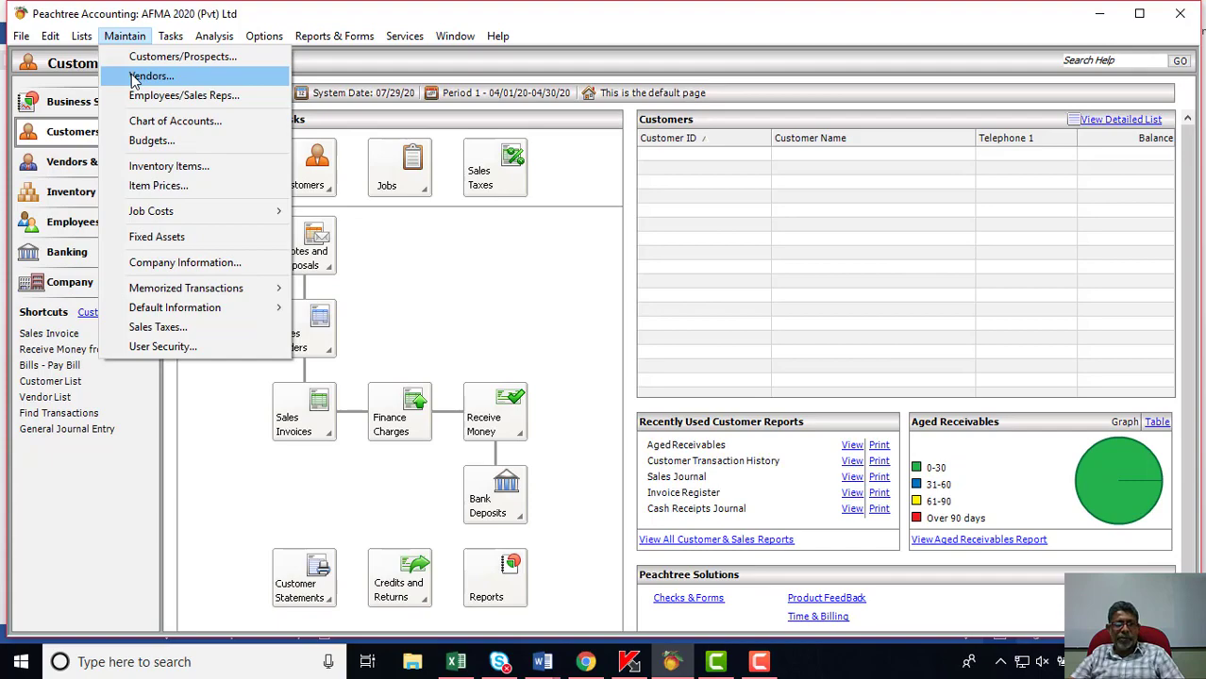
click(141, 77)
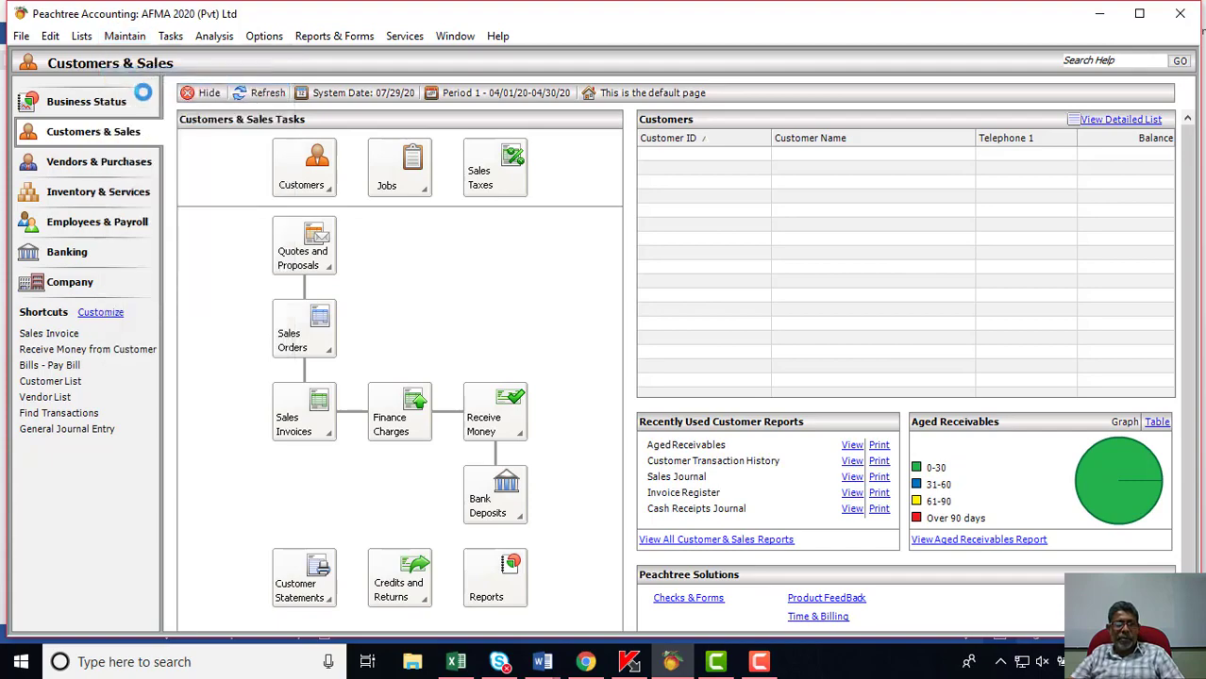
drag(318, 83, 591, 89)
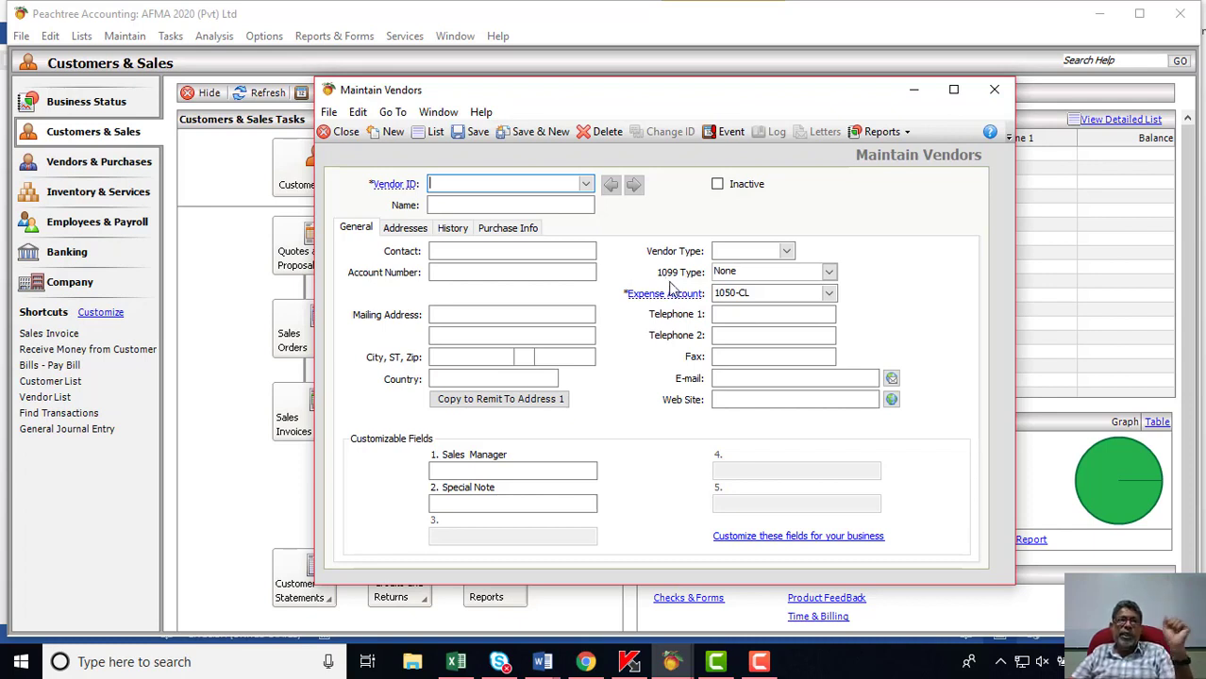
click(994, 91)
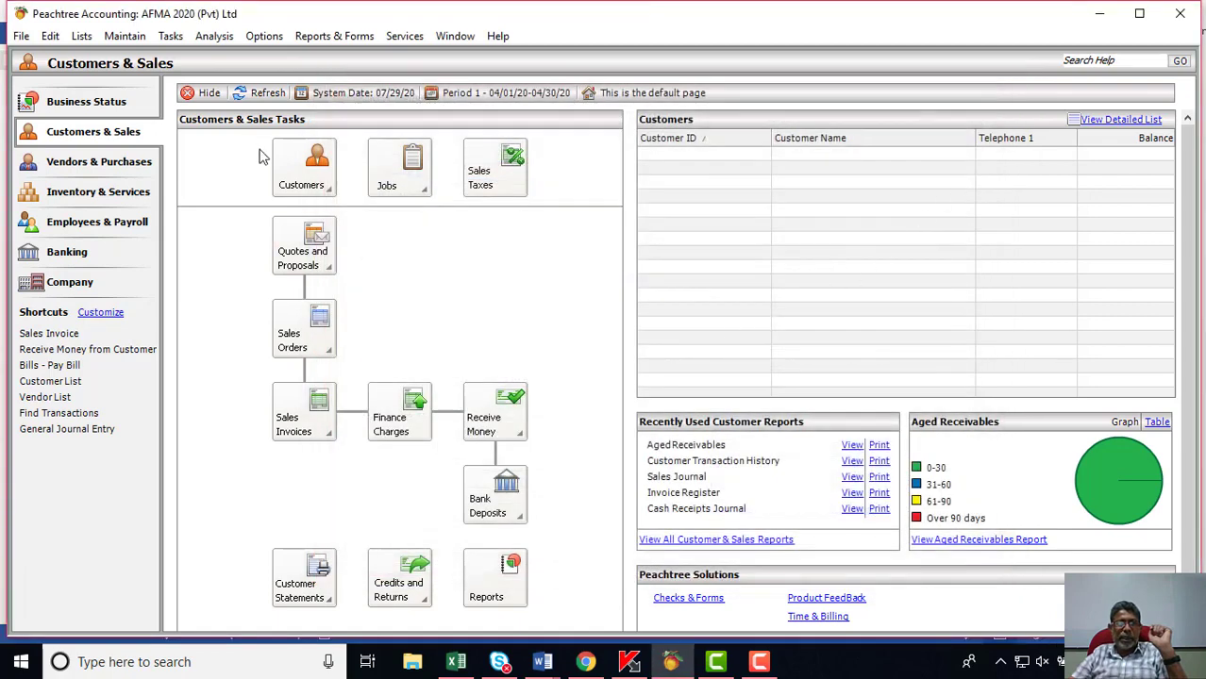
Open a blank new vendor record from the Vendors & Purchases navigation center.
click(69, 165)
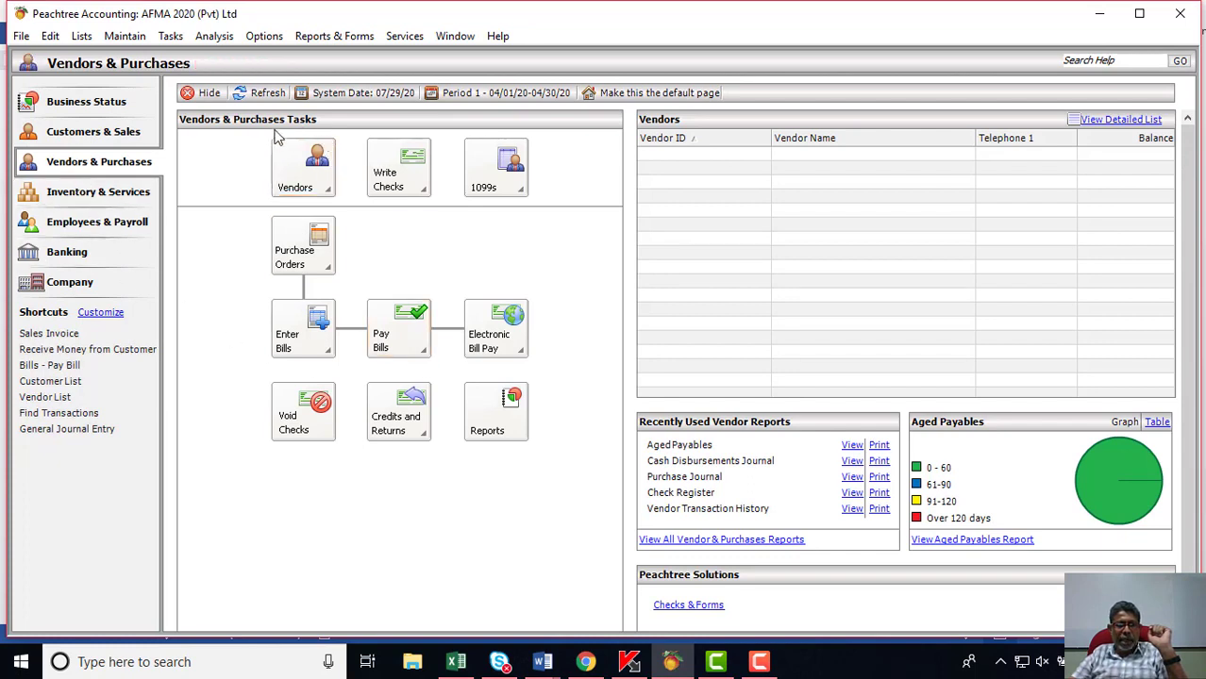
click(301, 179)
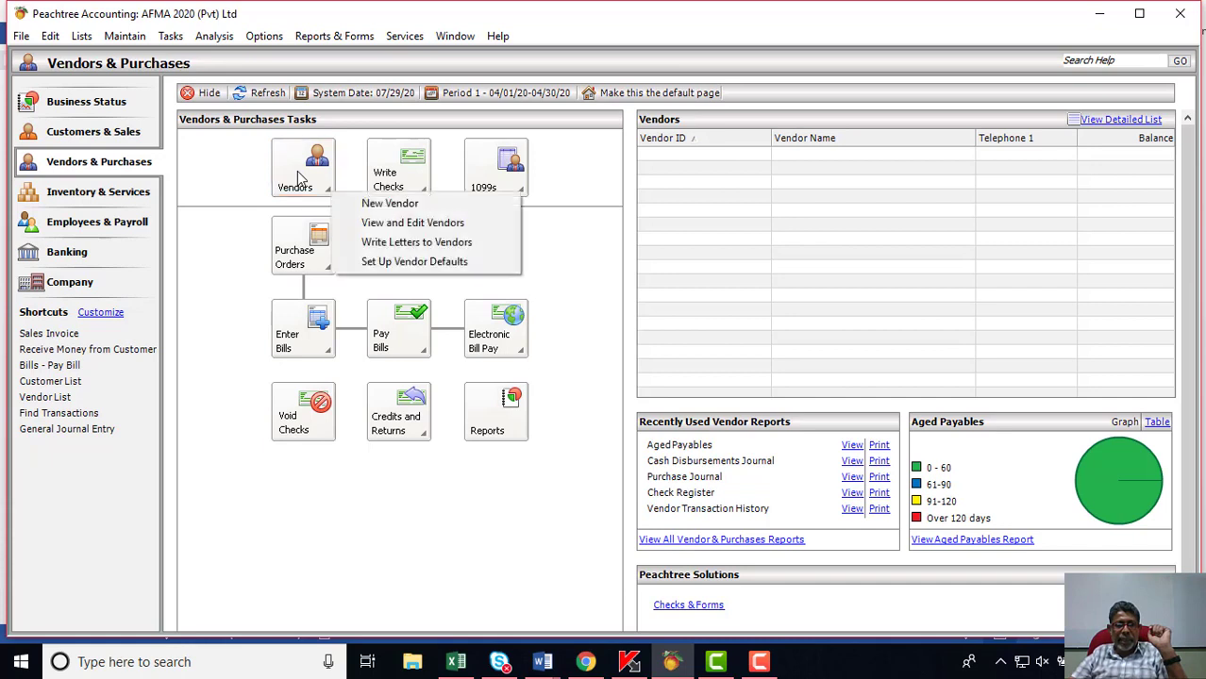
click(415, 210)
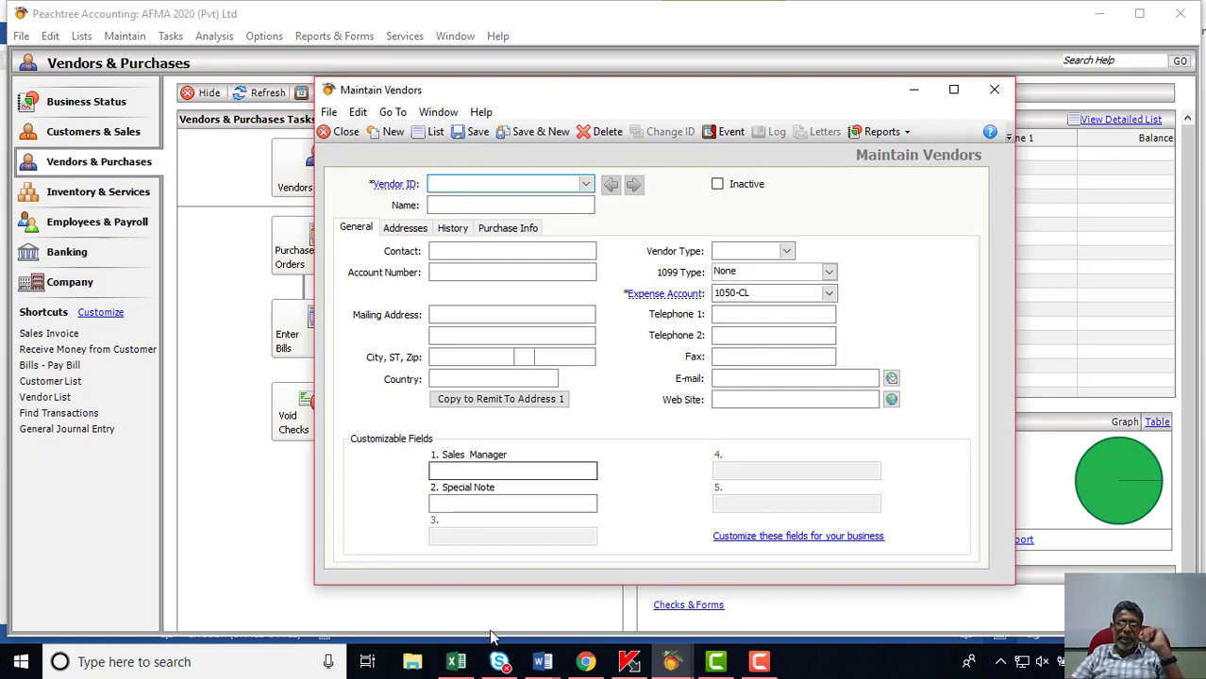
Switch to the Word chapter and read the steps to access the Maintain Vendors window and the General Tab description.
mouse_move(546, 666)
click(519, 597)
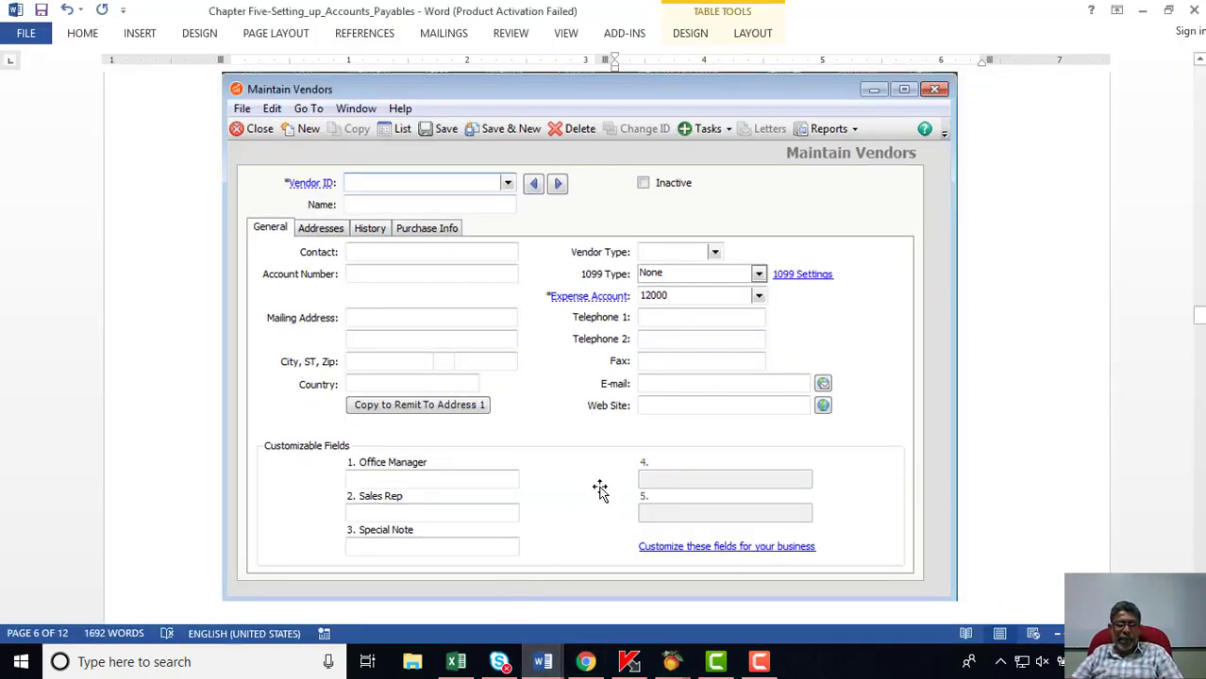
scroll(600, 487, down, 2)
scroll(600, 488, up, 3)
scroll(600, 487, up, 4)
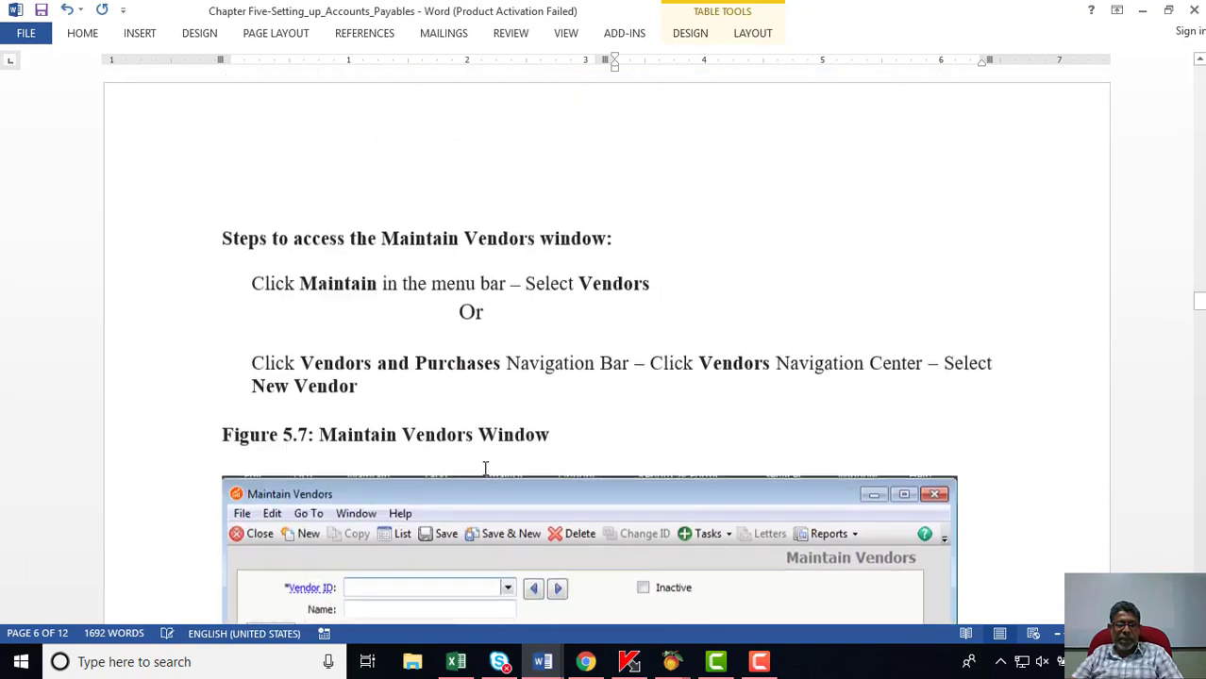
scroll(574, 395, down, 2)
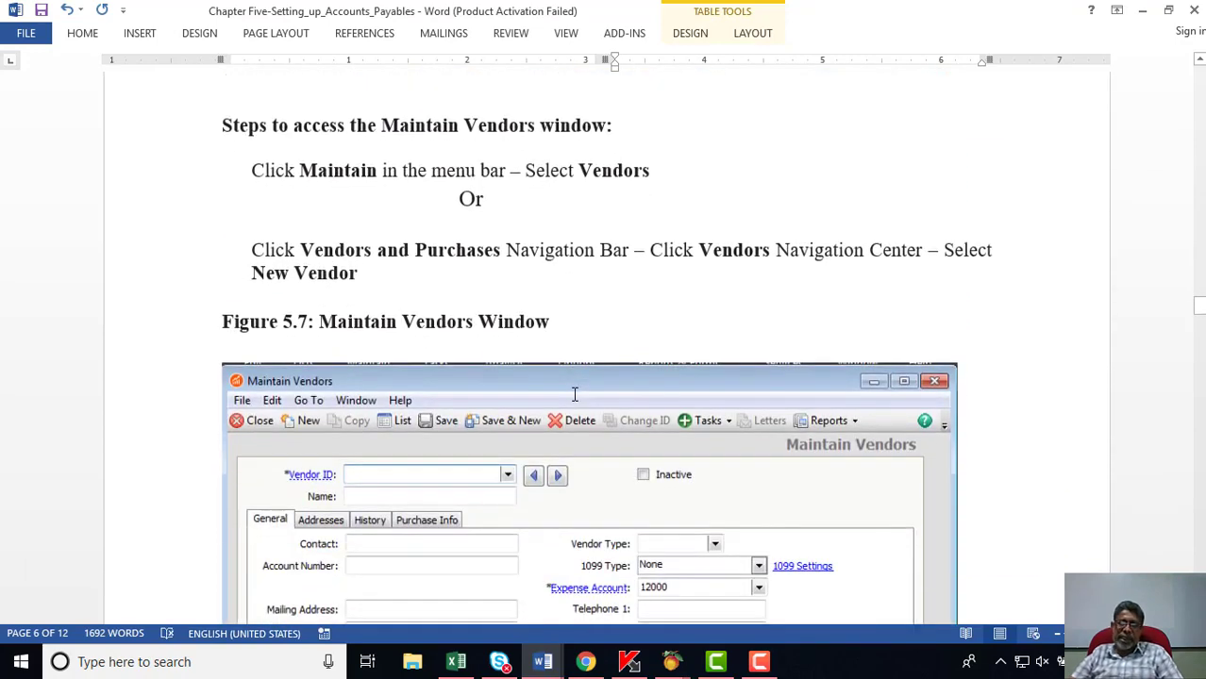
scroll(574, 397, down, 1)
scroll(574, 396, down, 7)
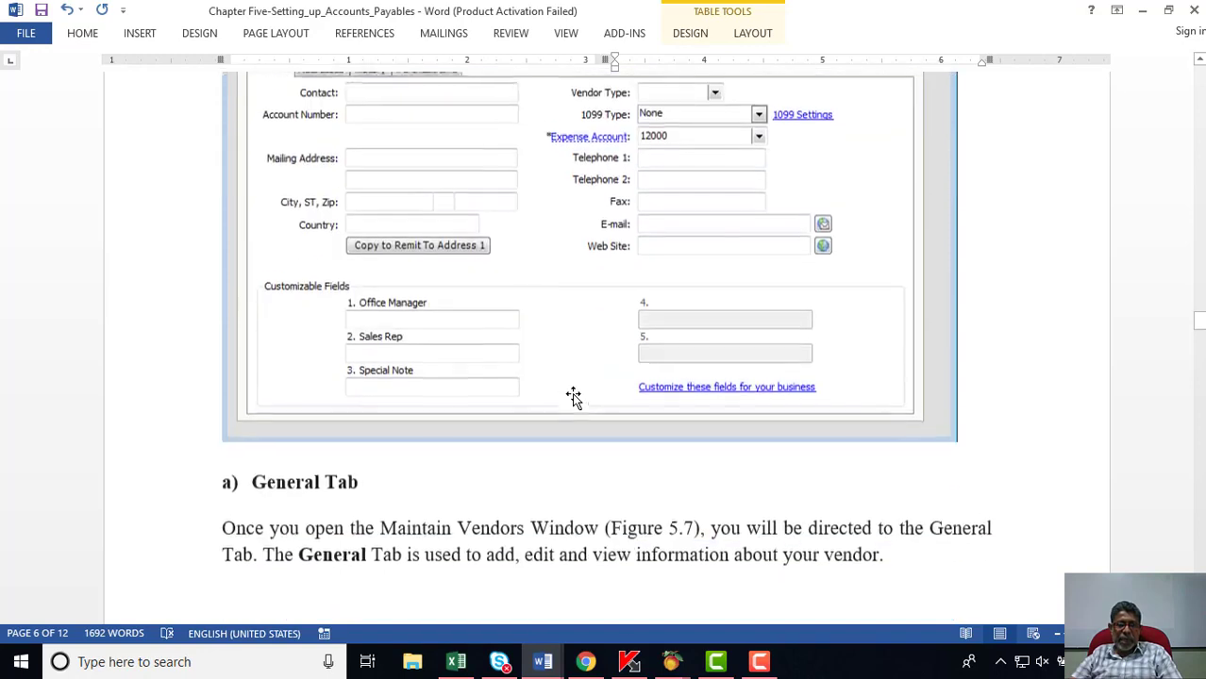
scroll(573, 394, down, 2)
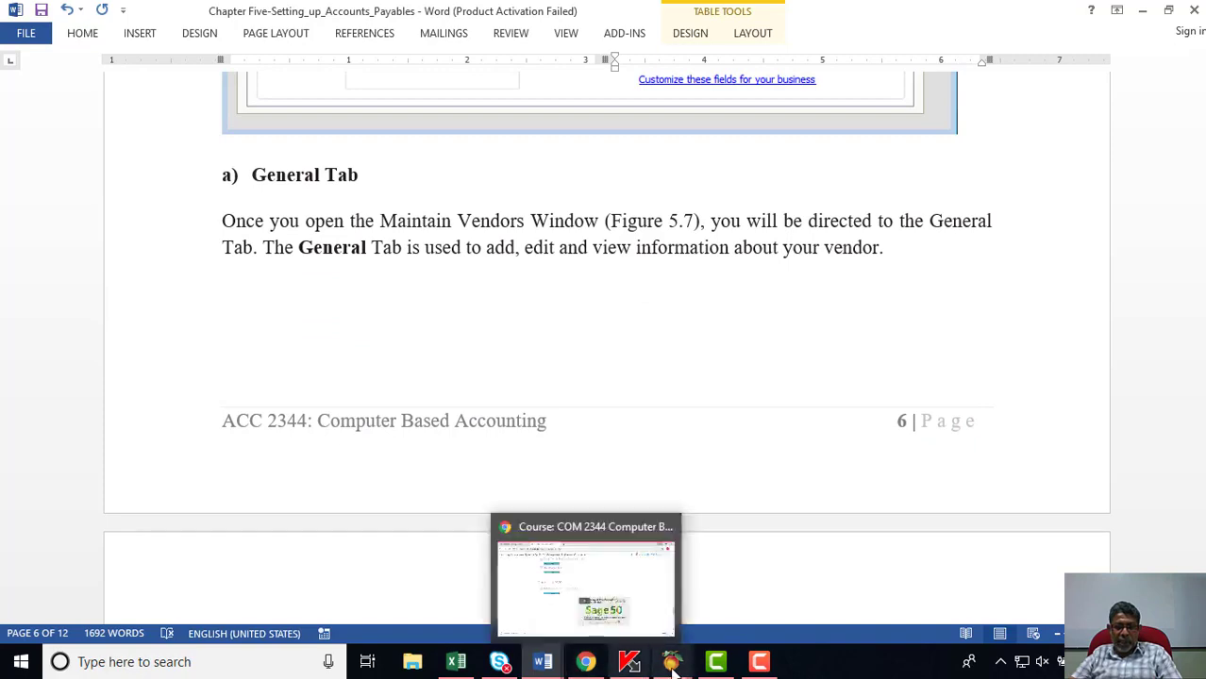
Switch back to Peachtree's Maintain Vendors window and reposition it over the document.
mouse_move(671, 661)
click(721, 618)
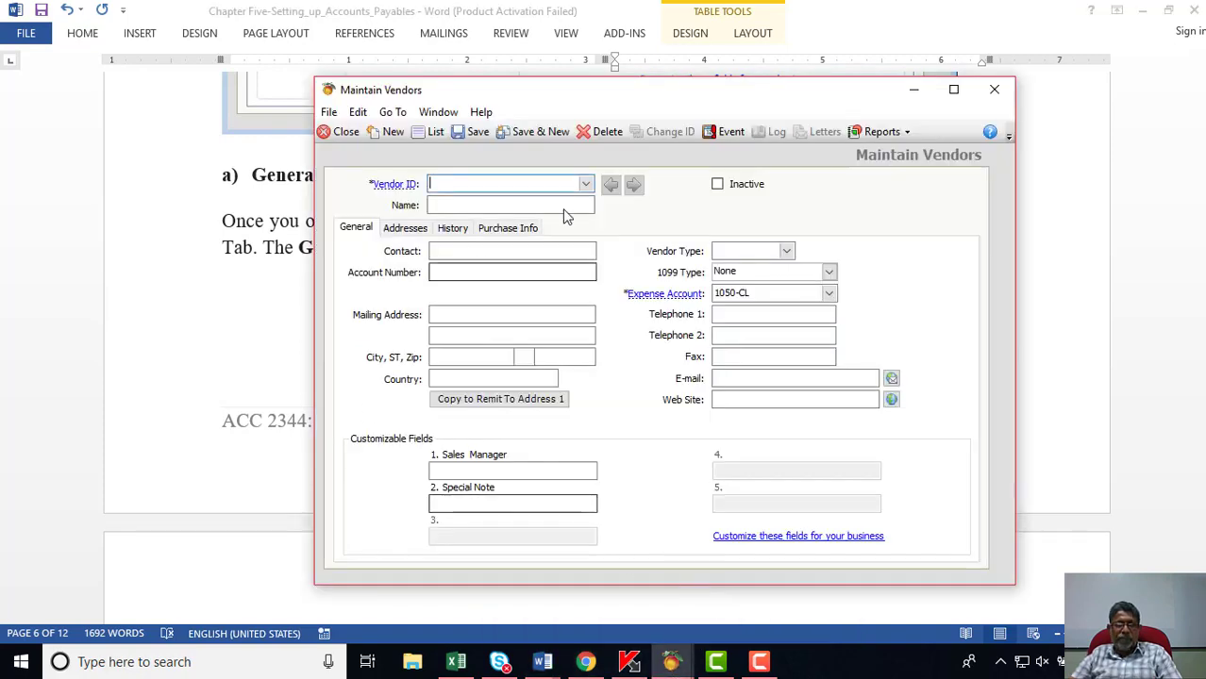
drag(589, 100, 459, 64)
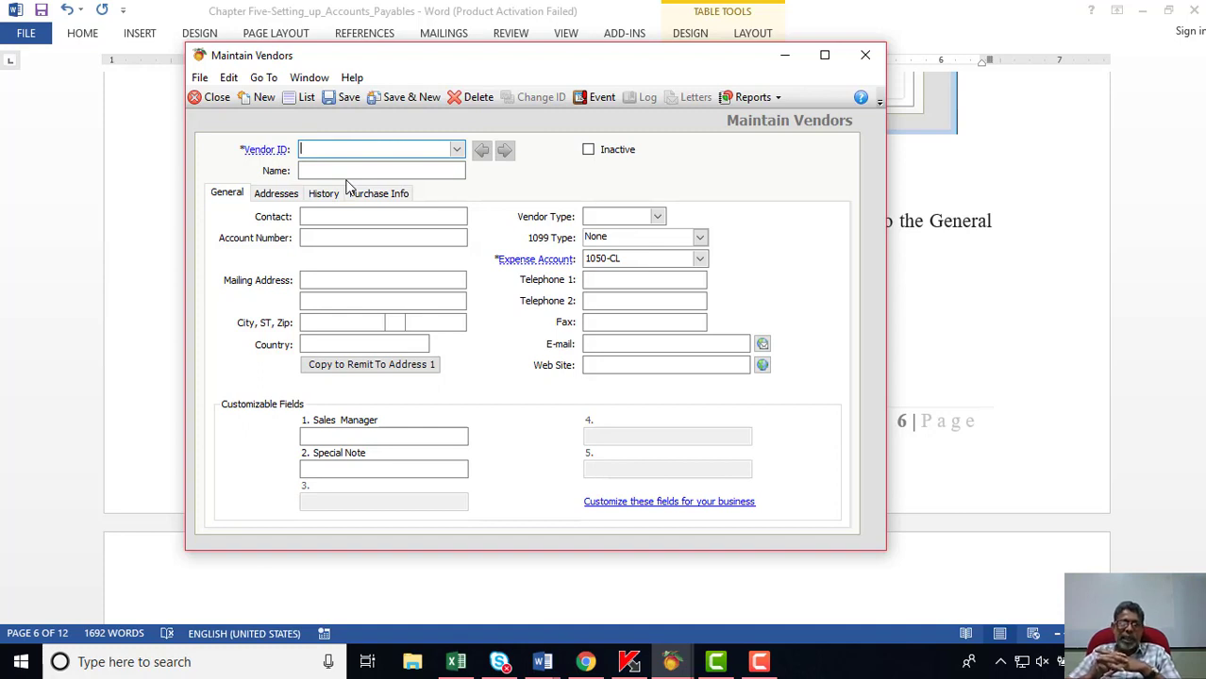
Go to the vendor's Name field and try the Inactive option by turning it on and off again.
click(313, 173)
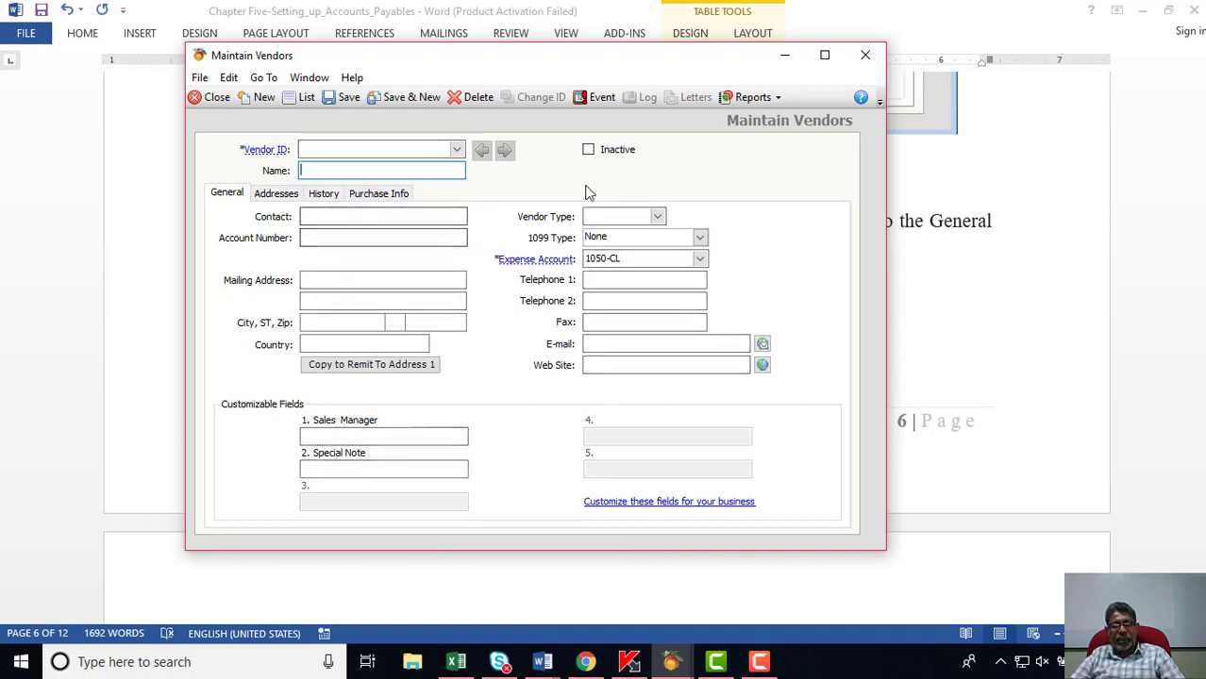
click(589, 151)
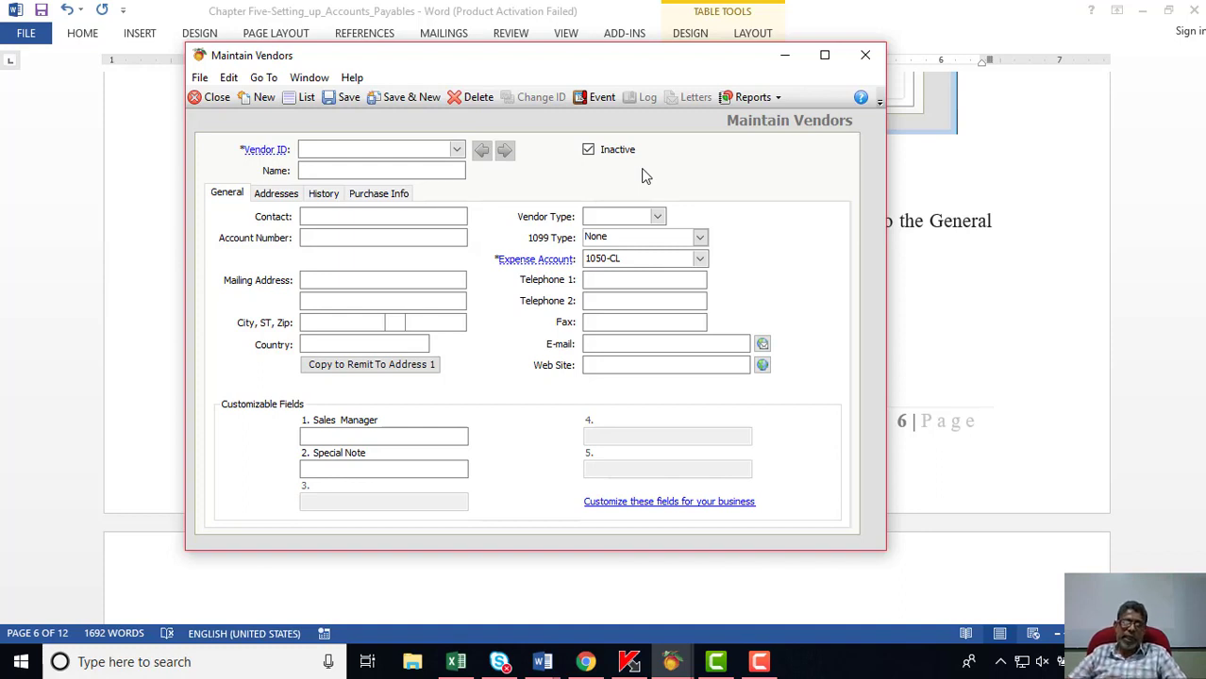
click(588, 152)
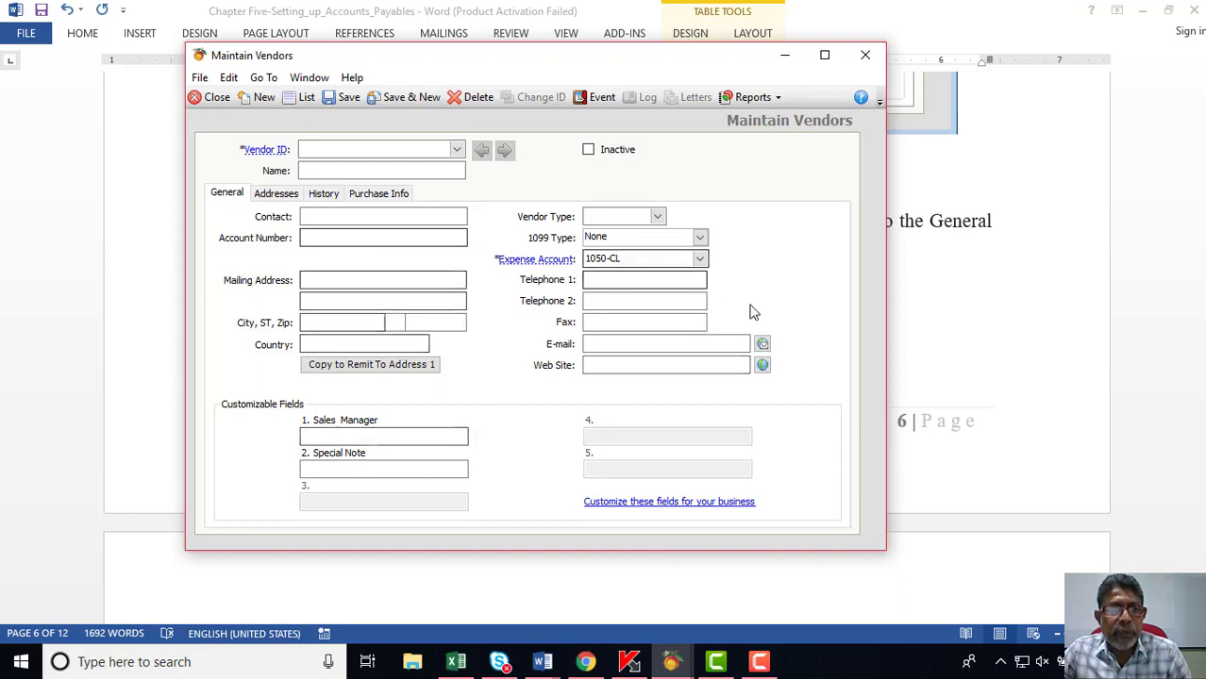
Examine the contact, account number, mailing address, country and customizable fields of the blank vendor record.
click(392, 216)
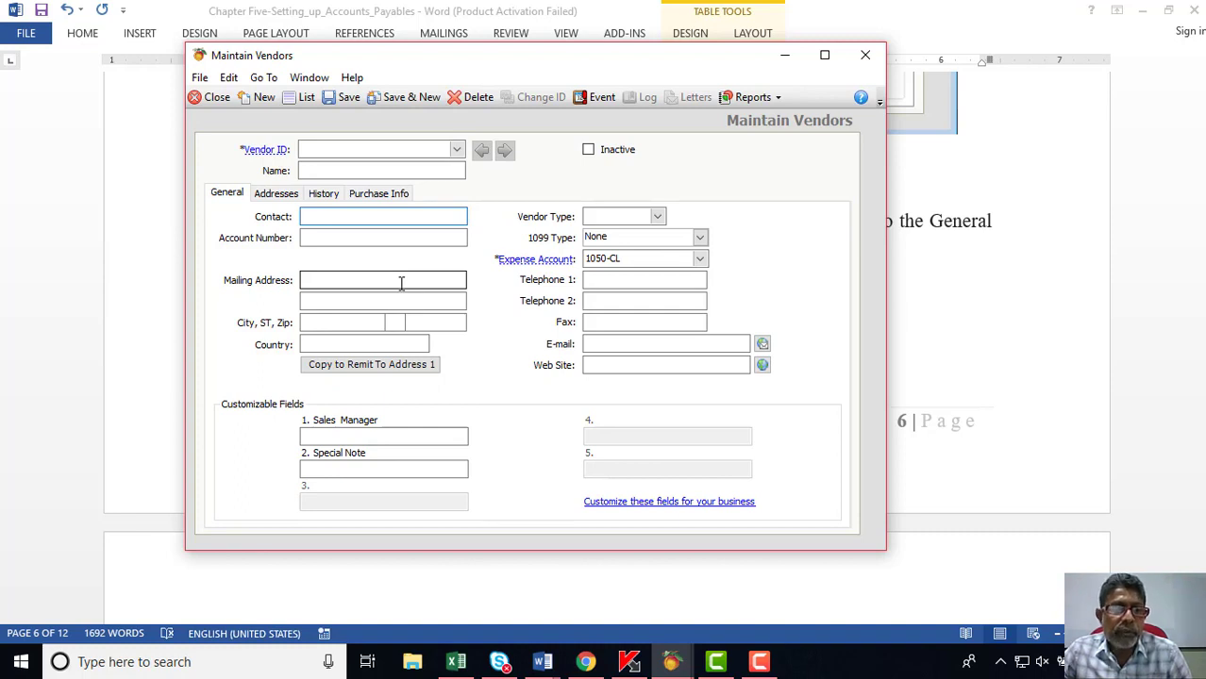
click(322, 238)
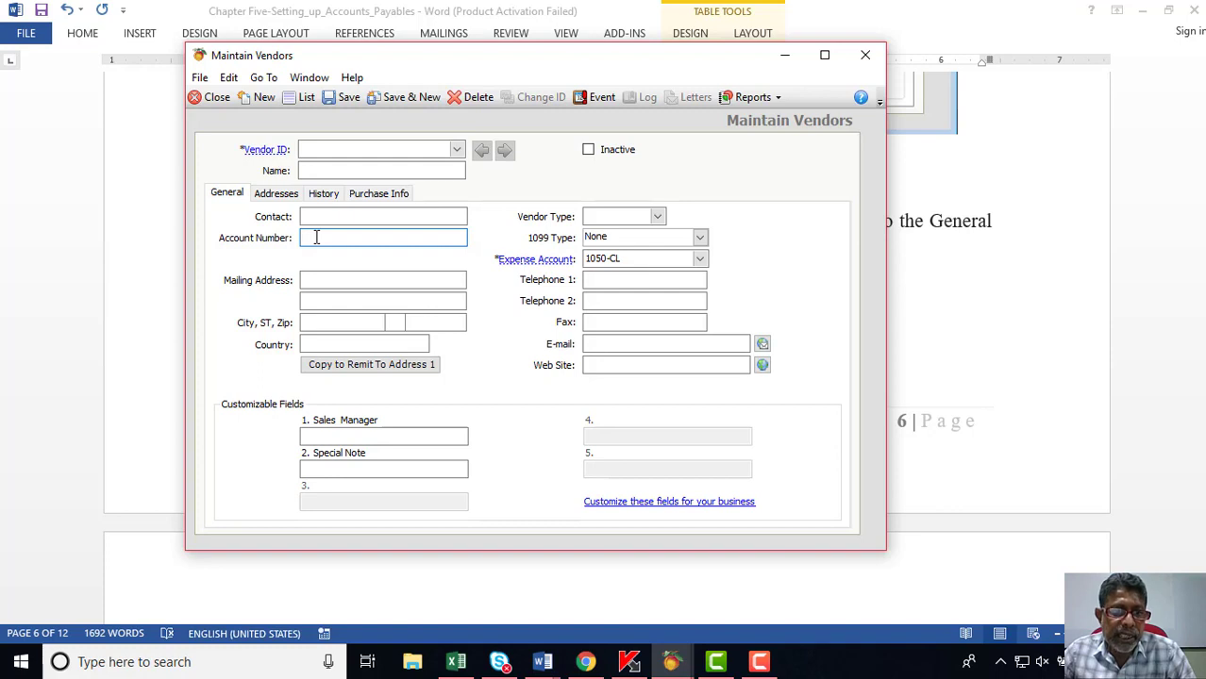
click(333, 280)
key(Tab)
key(Tab)
key(Tab)
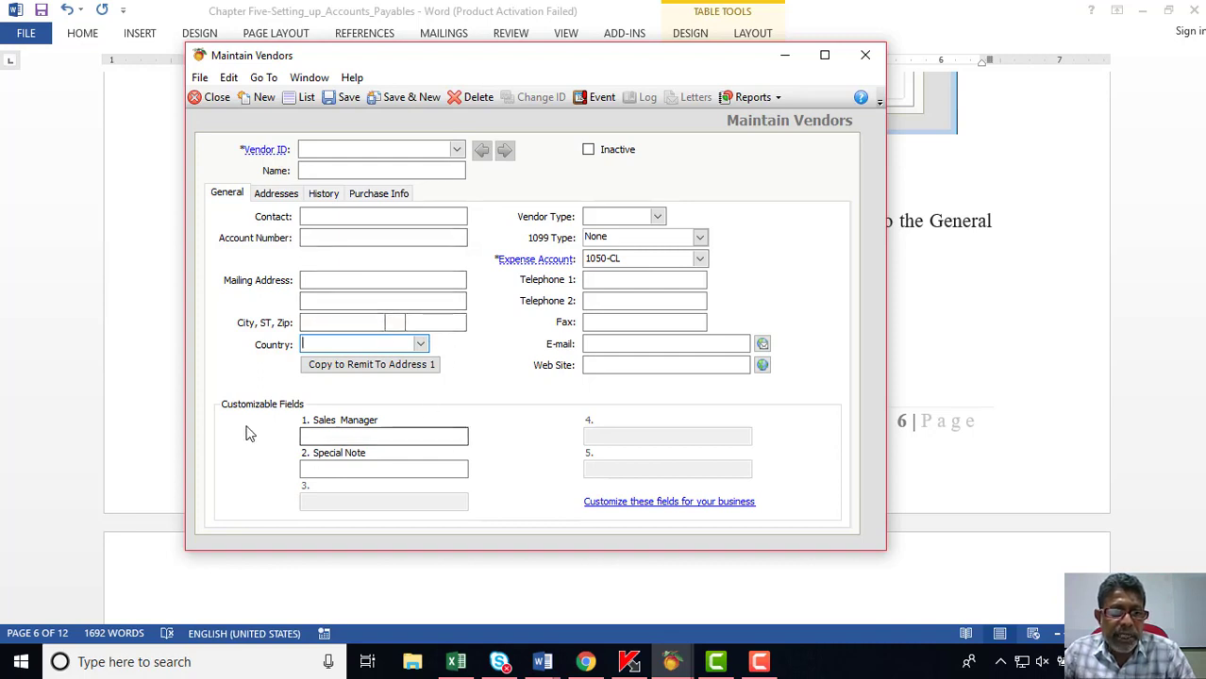
click(342, 436)
click(374, 468)
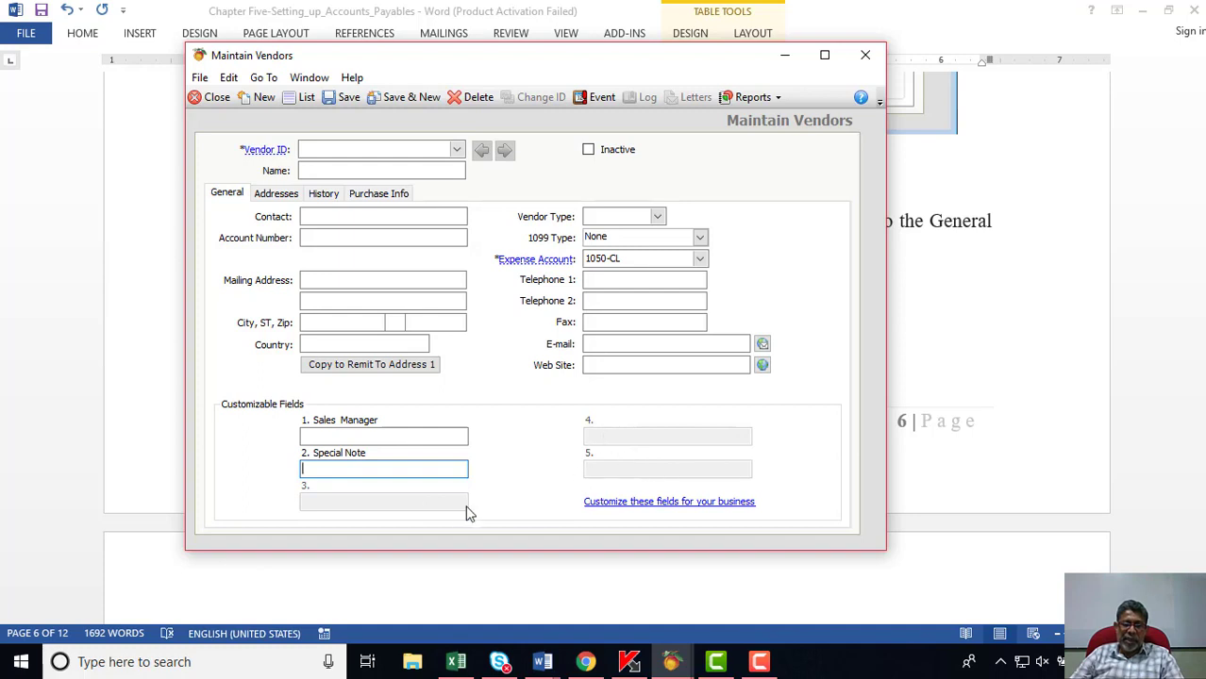
Review the custom field labels in Vendor Defaults and return to the record's Sales Manager field.
click(678, 506)
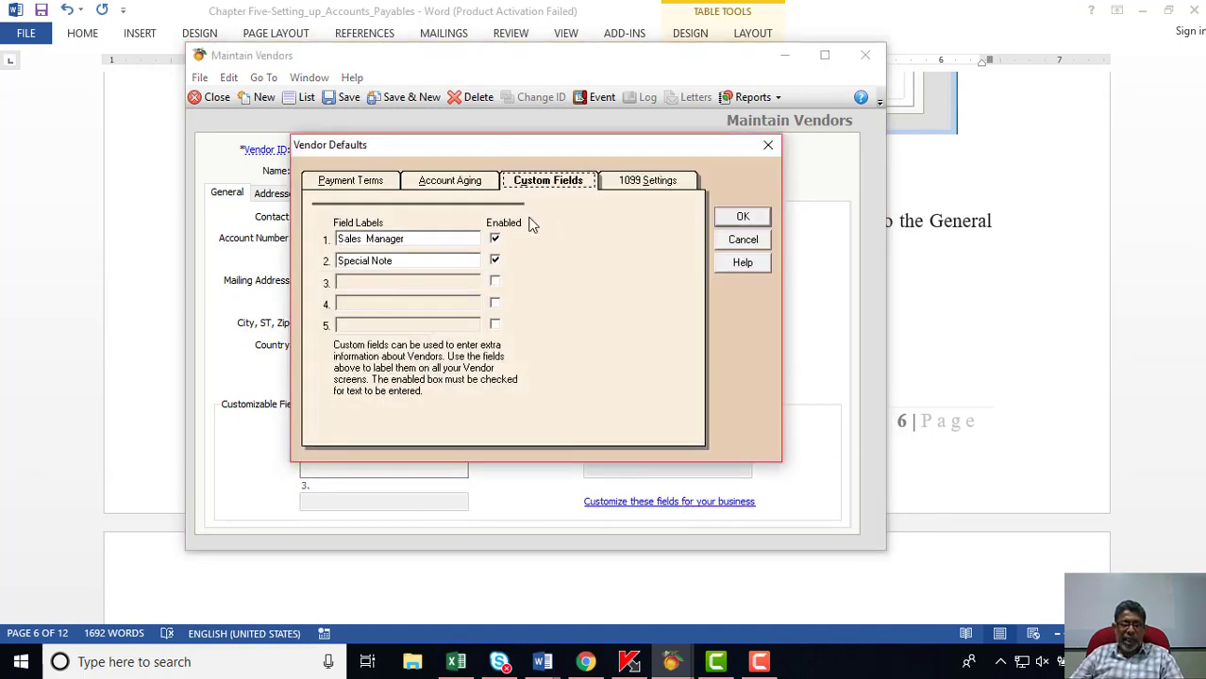
click(768, 146)
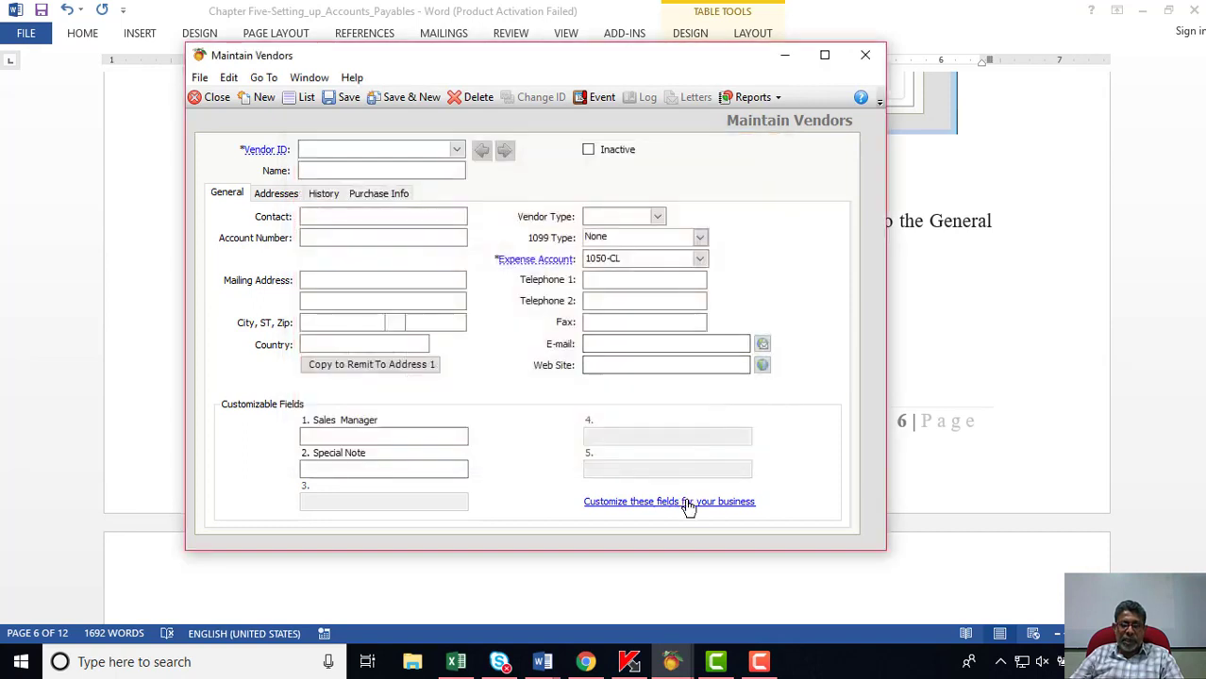
click(350, 436)
Go to the Vendor Type field and view the 1099 settings in Vendor Defaults.
click(619, 217)
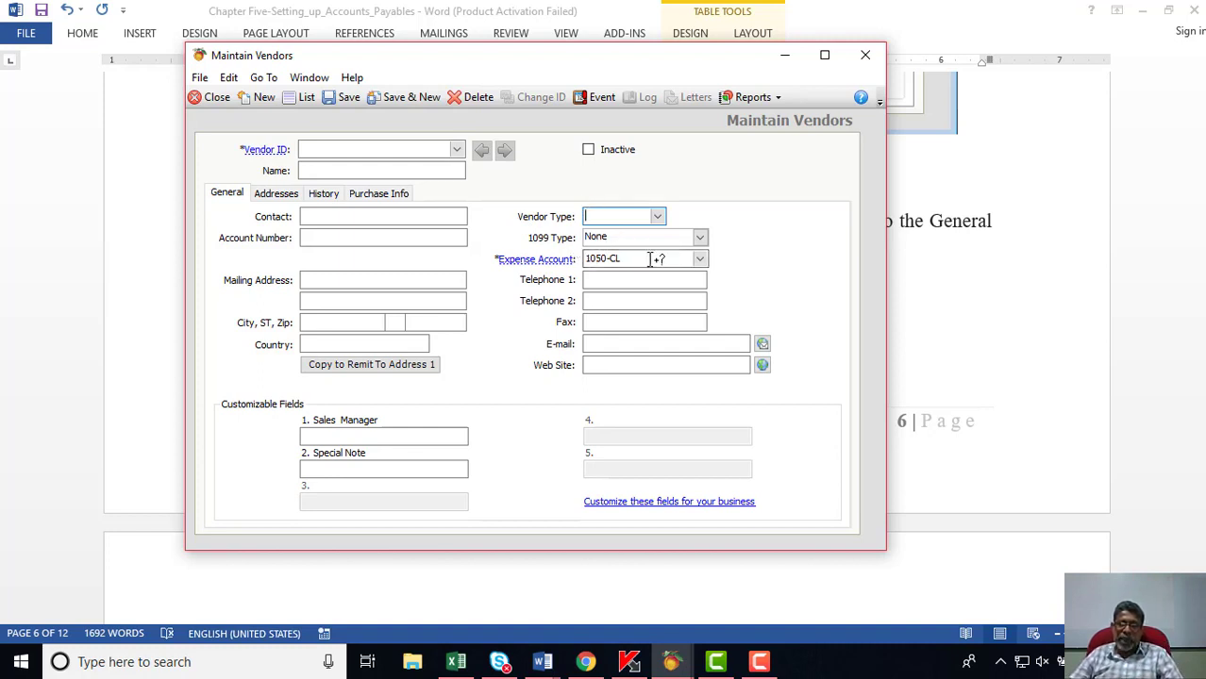
click(679, 505)
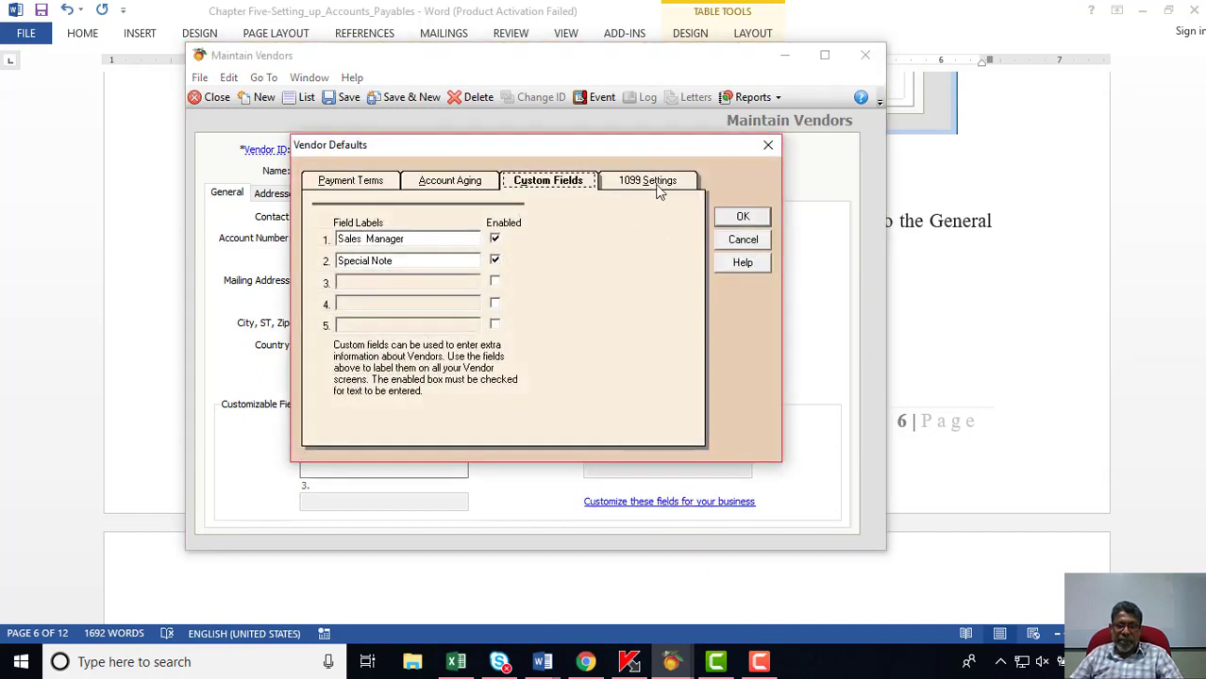
click(658, 188)
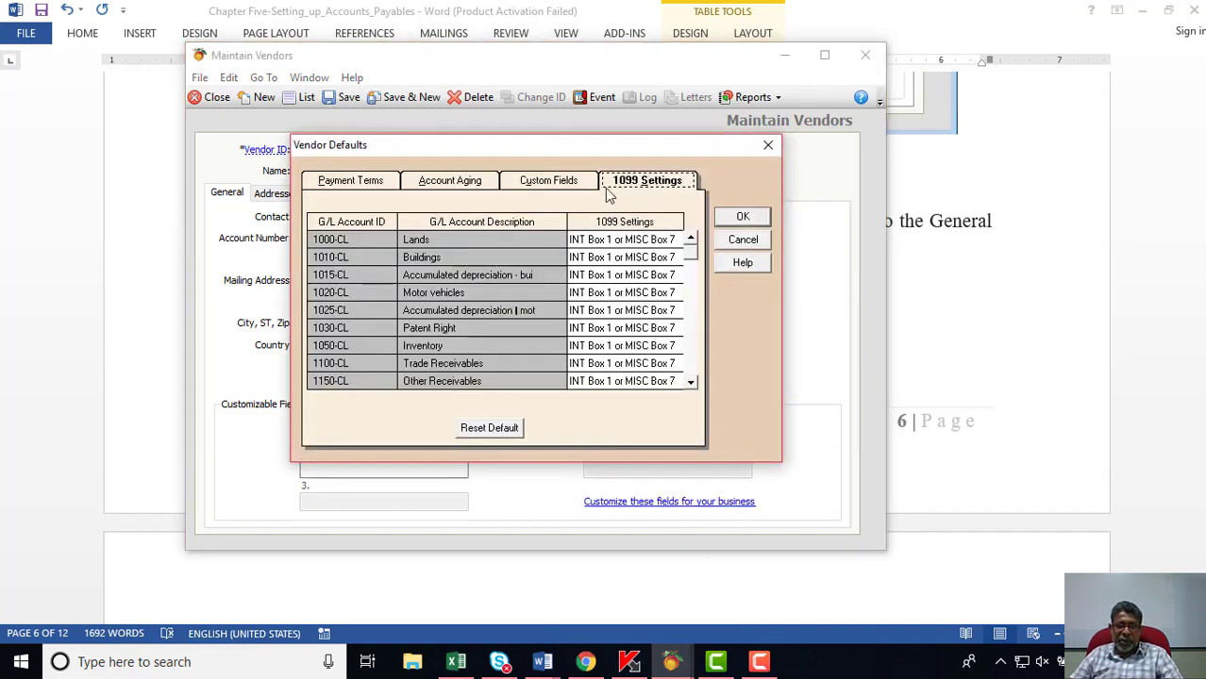
click(744, 217)
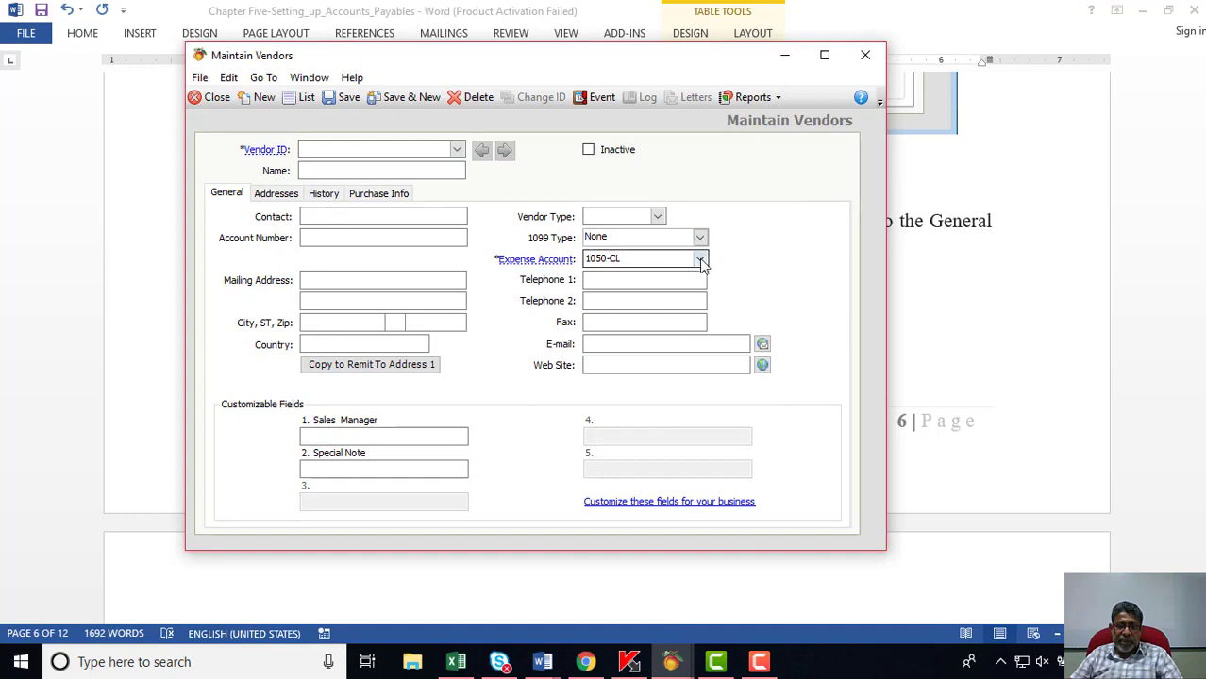
Check the default payment terms and GL link accounts in Vendor Defaults, and close the dialog.
click(691, 501)
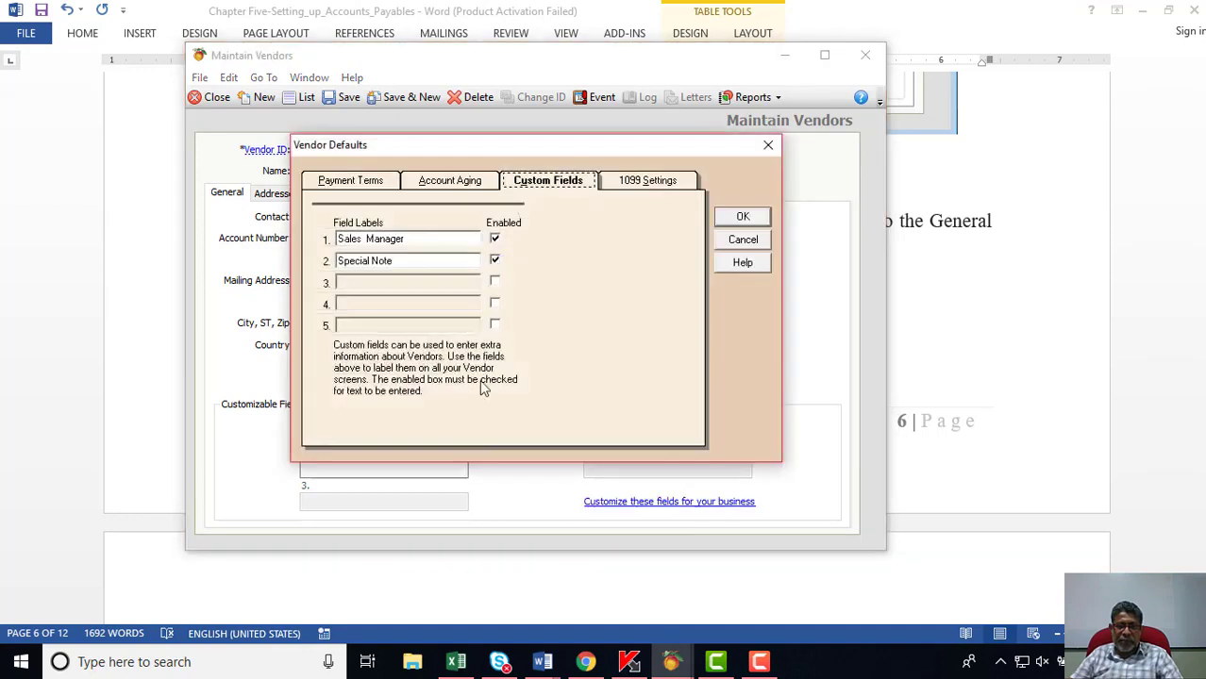
click(377, 186)
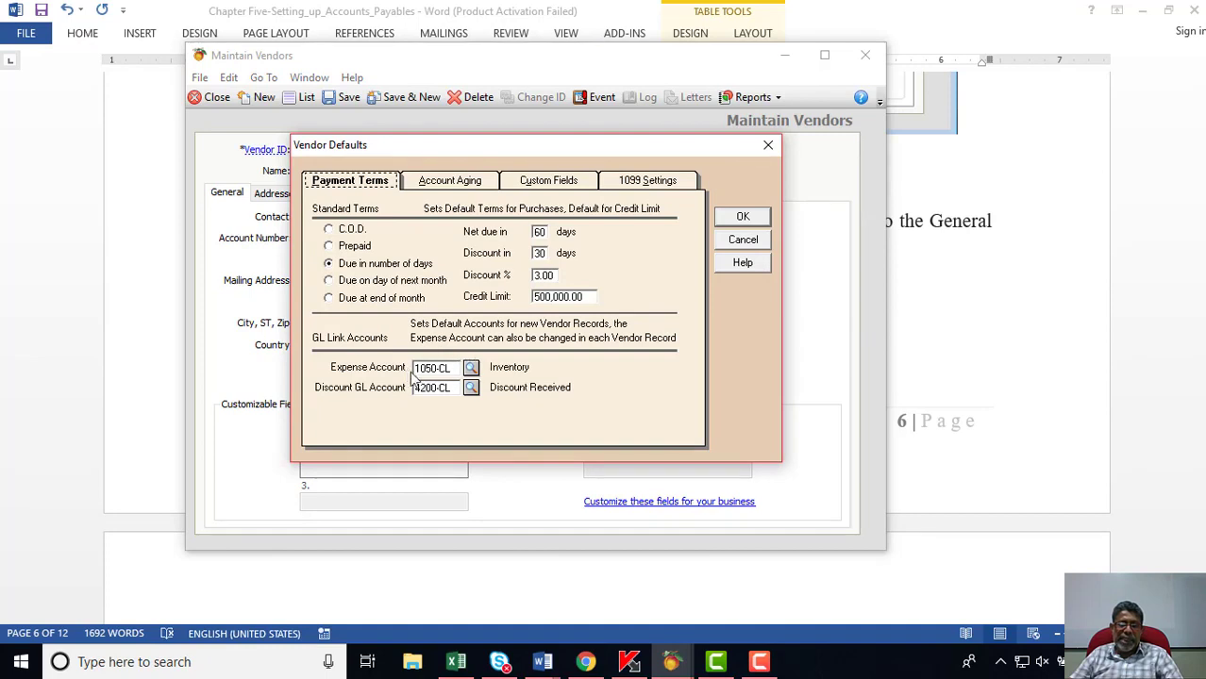
click(766, 143)
Choose account 1050-CL (Inventory) as the vendor's expense account.
click(608, 258)
click(699, 260)
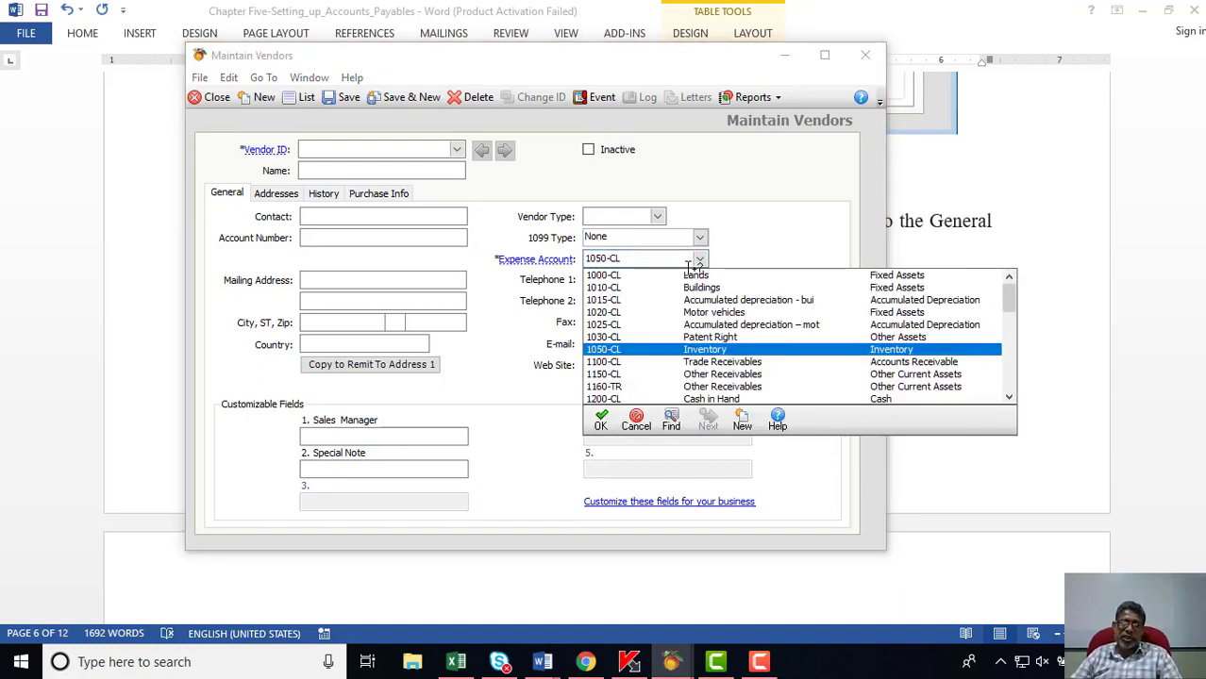
click(601, 420)
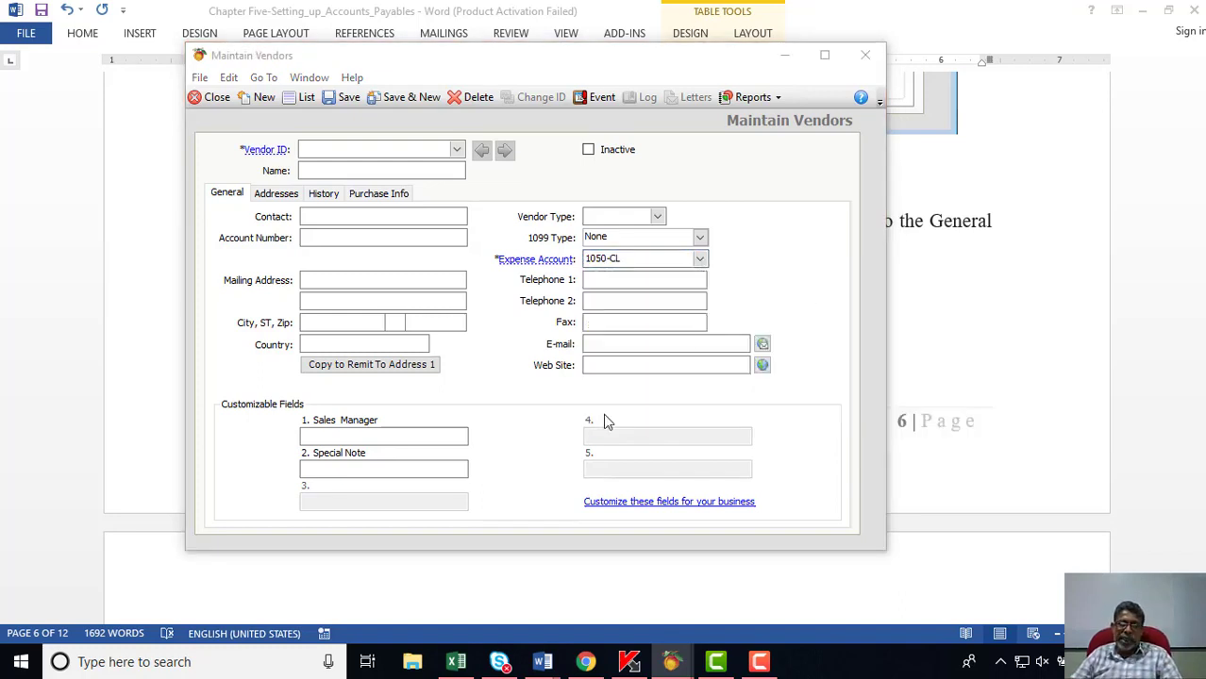
Go through the blank vendor record's telephone and web site fields.
click(647, 273)
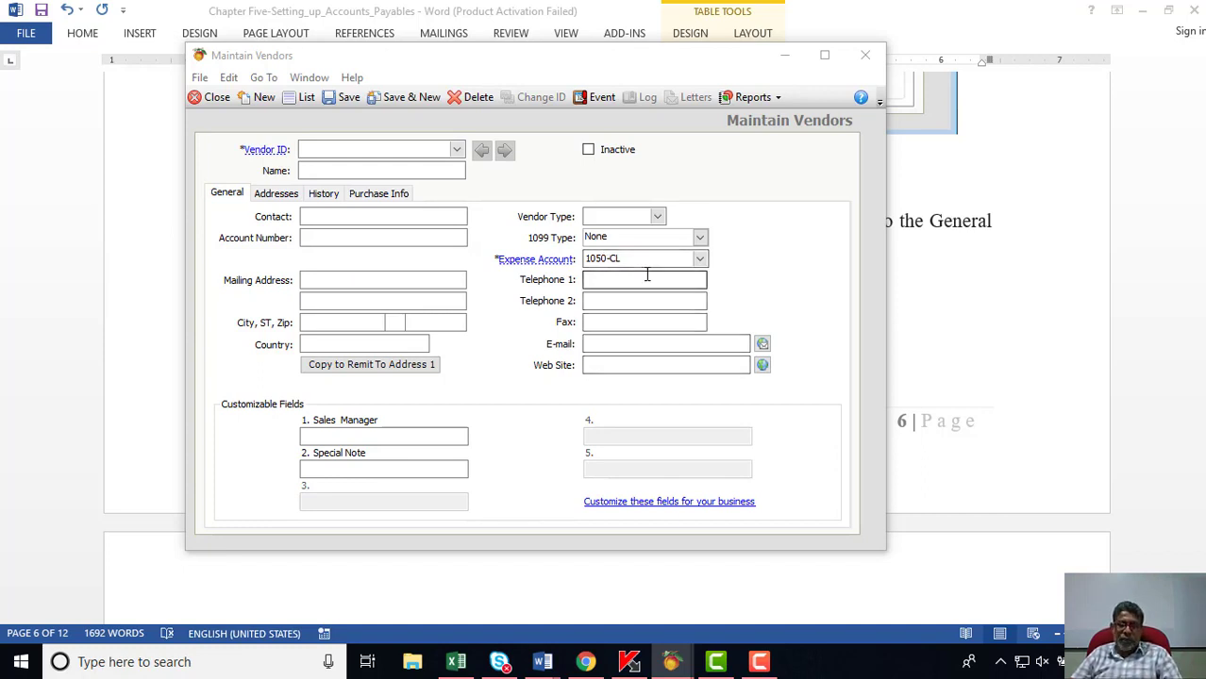
click(596, 301)
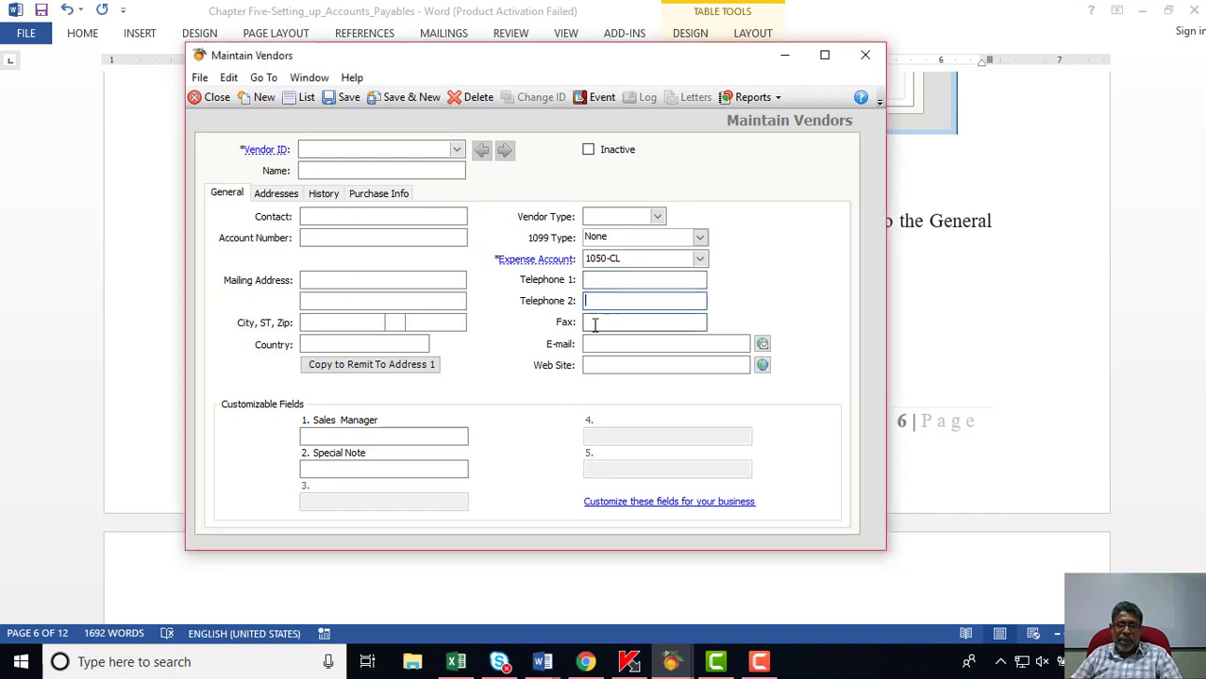
click(605, 361)
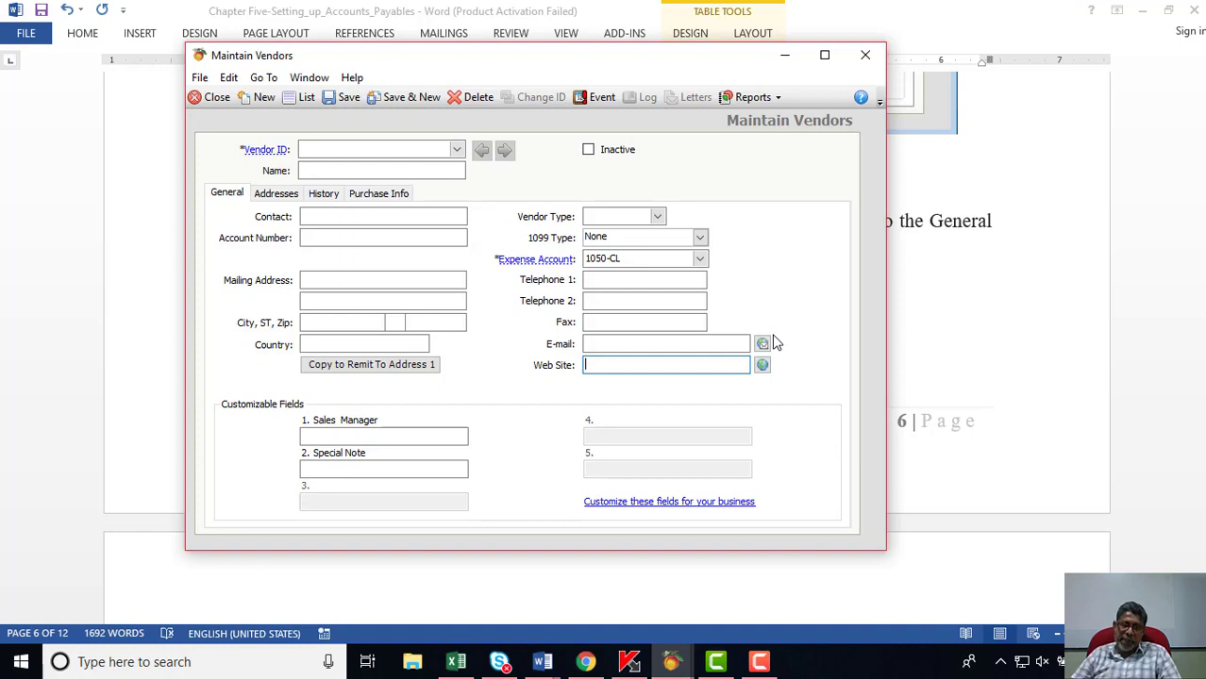
Examine the vendor's Addresses page and its table of remit-to addresses, comparing it with the General mailing address fields.
click(280, 195)
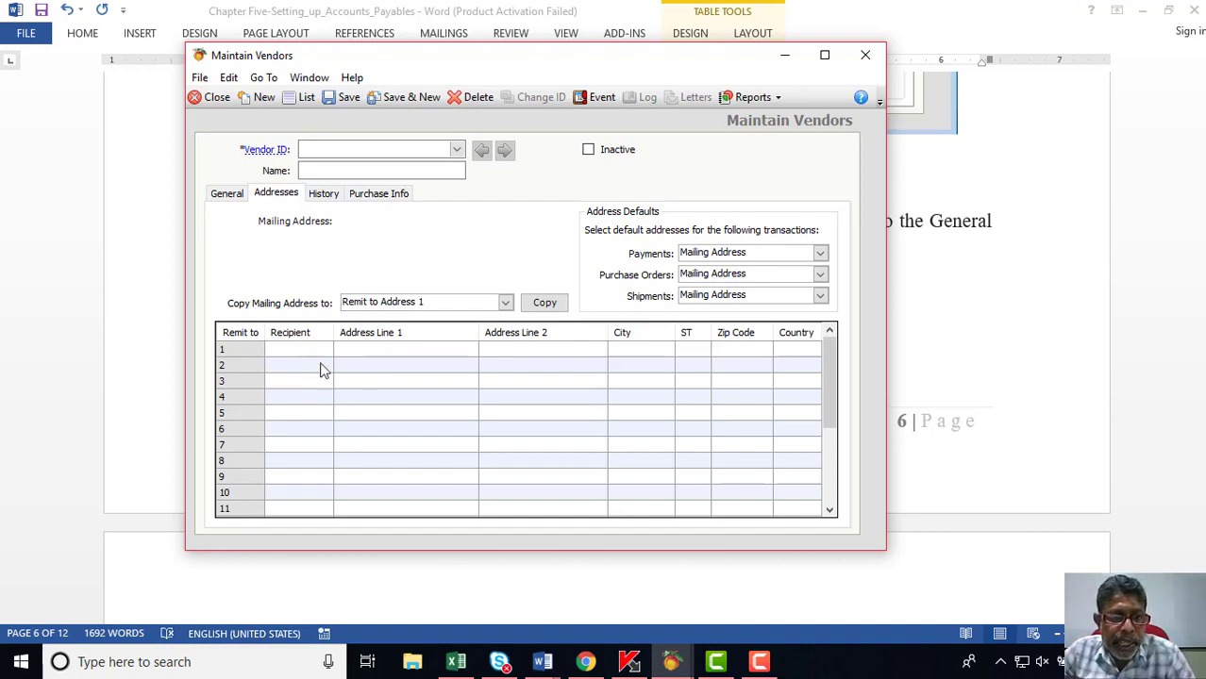
click(238, 195)
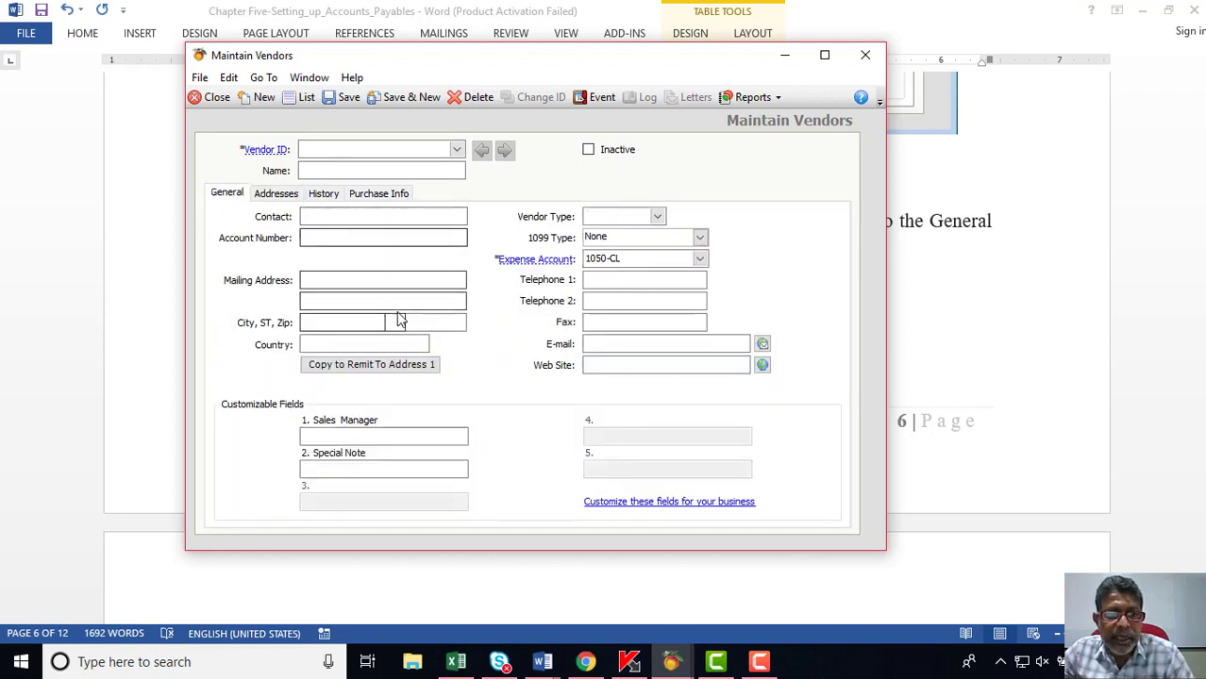
click(276, 193)
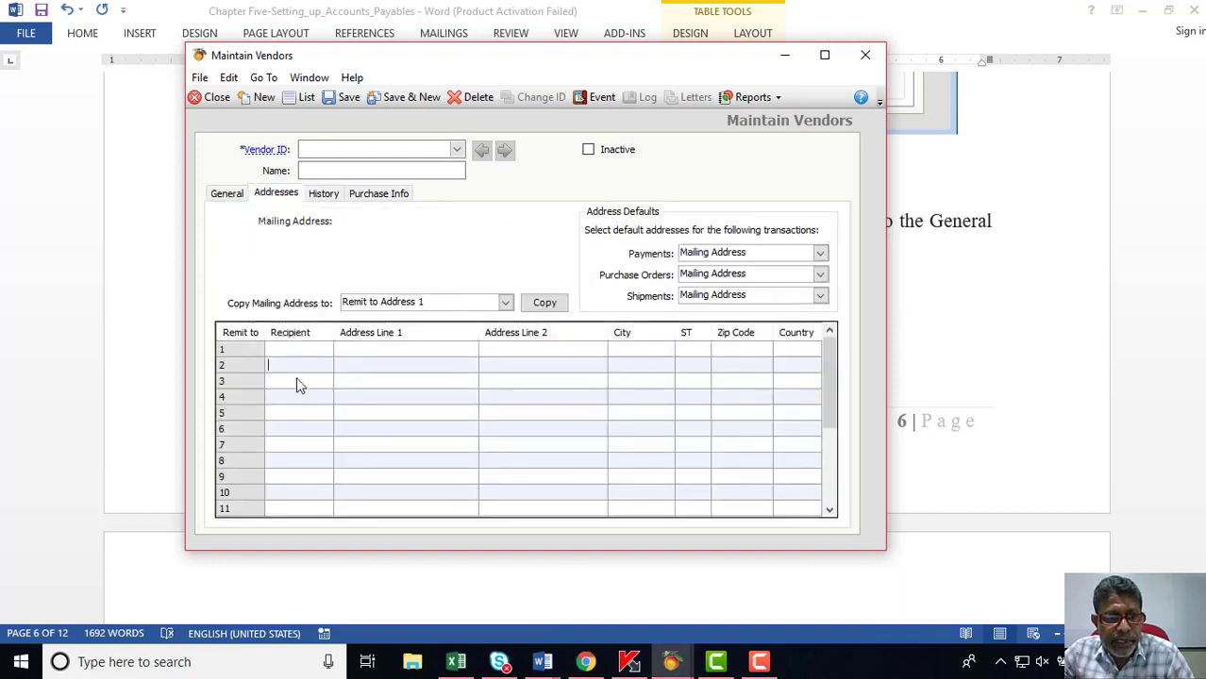
click(288, 397)
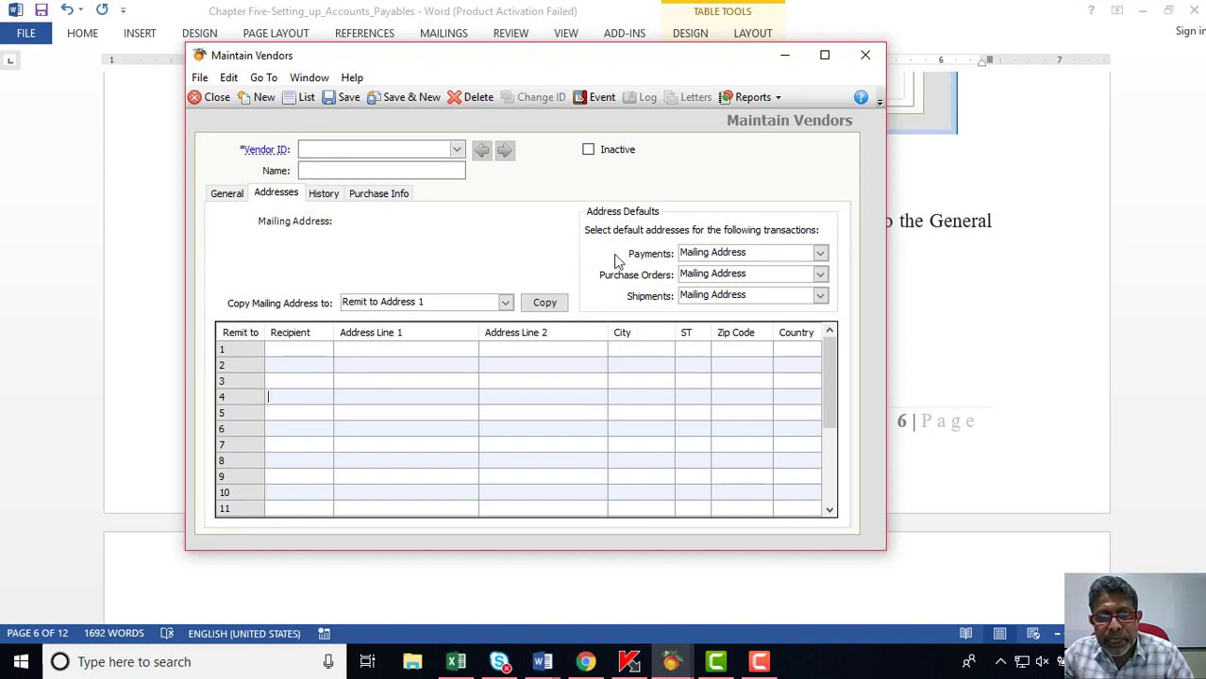
Set the vendor's default addresses to Remit to 2 for payments and Remit to 3 for both purchase orders and shipments.
click(821, 252)
click(747, 296)
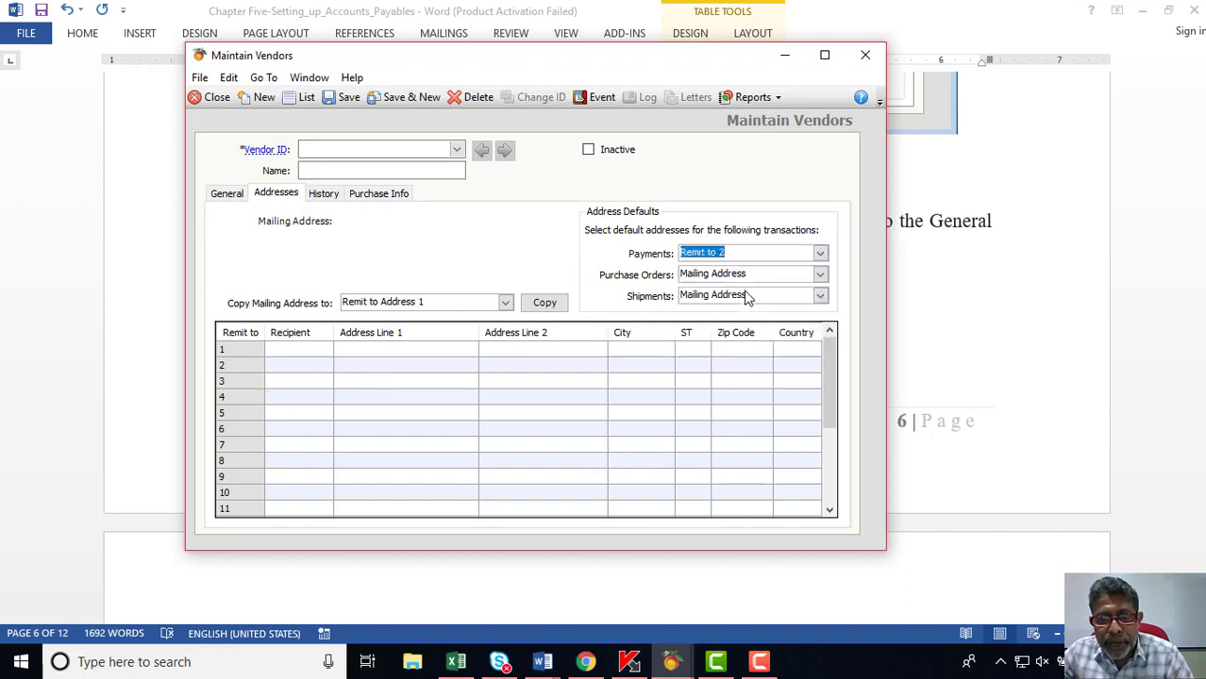
click(820, 275)
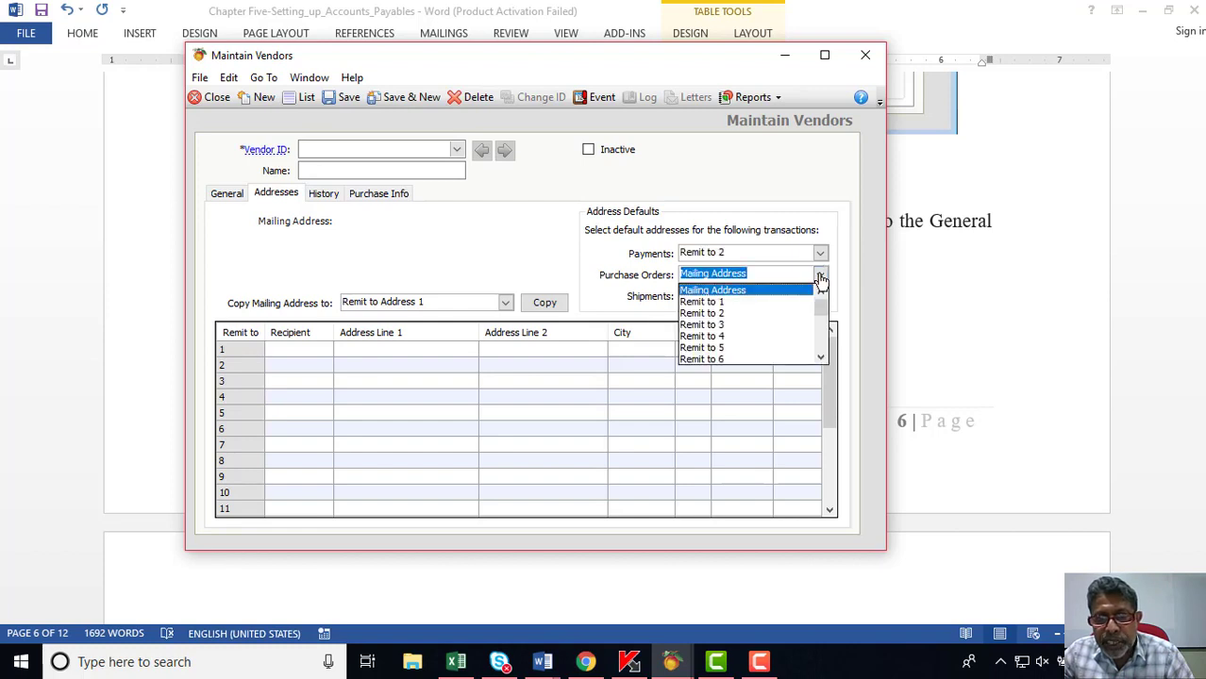
click(755, 324)
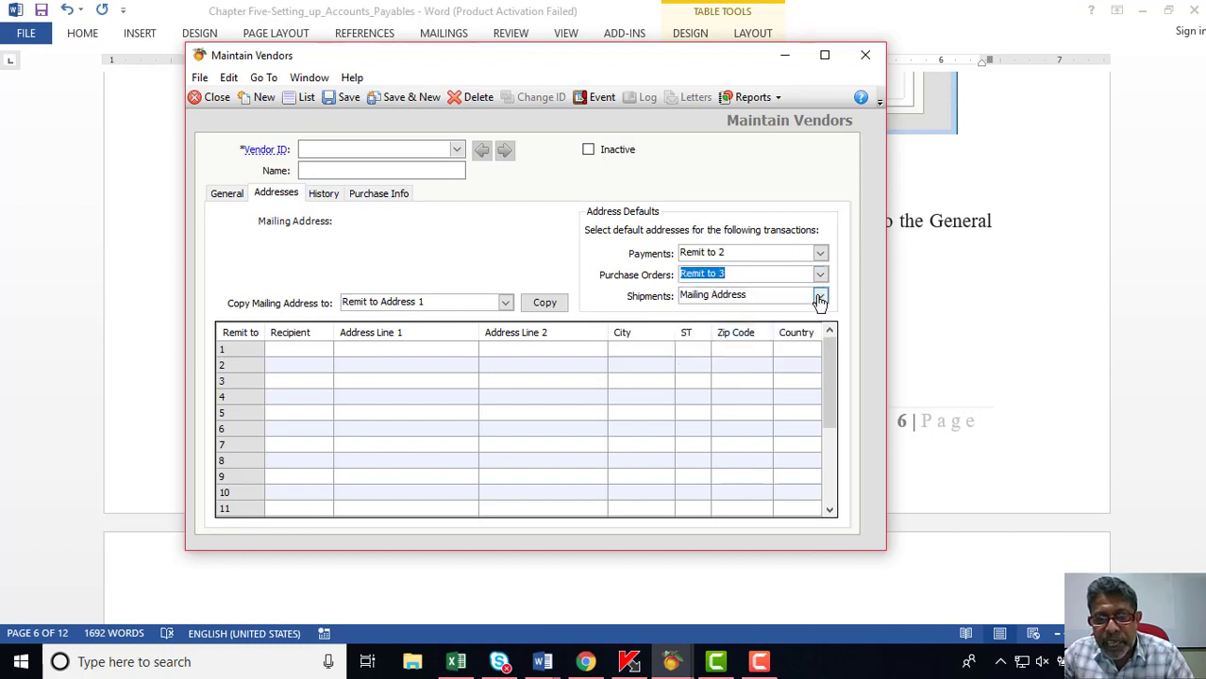
click(820, 299)
click(786, 345)
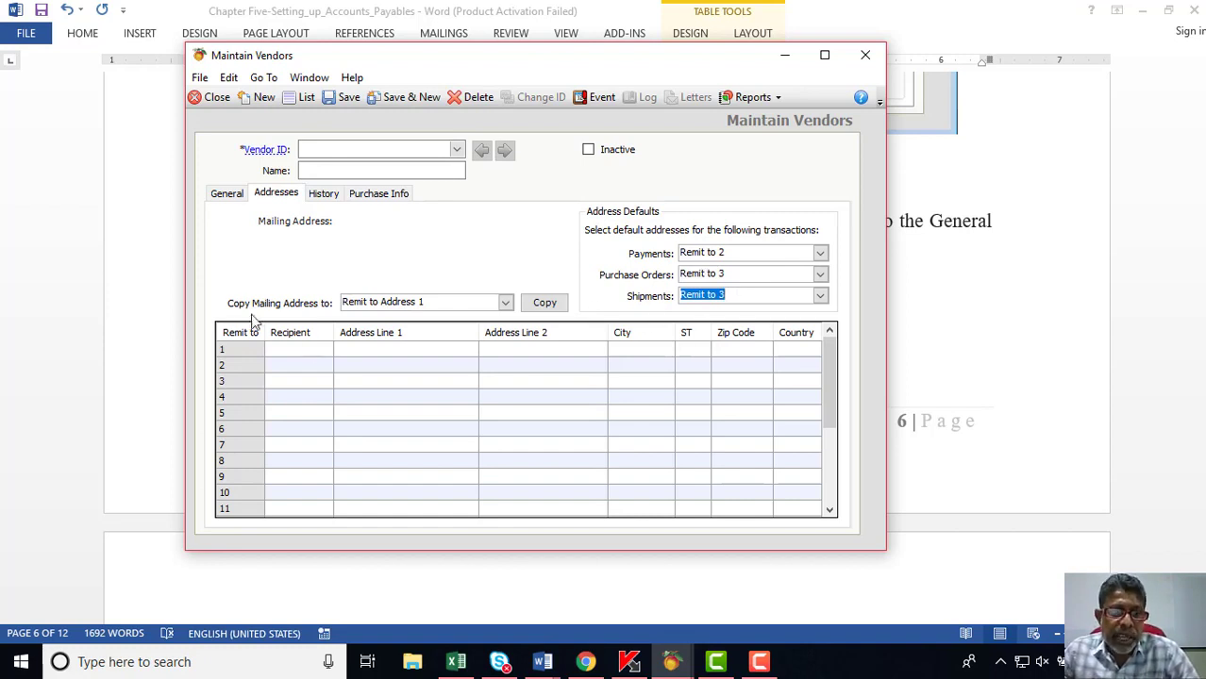
View the vendor's History details and check the calendar of the Vendor Since date.
click(329, 194)
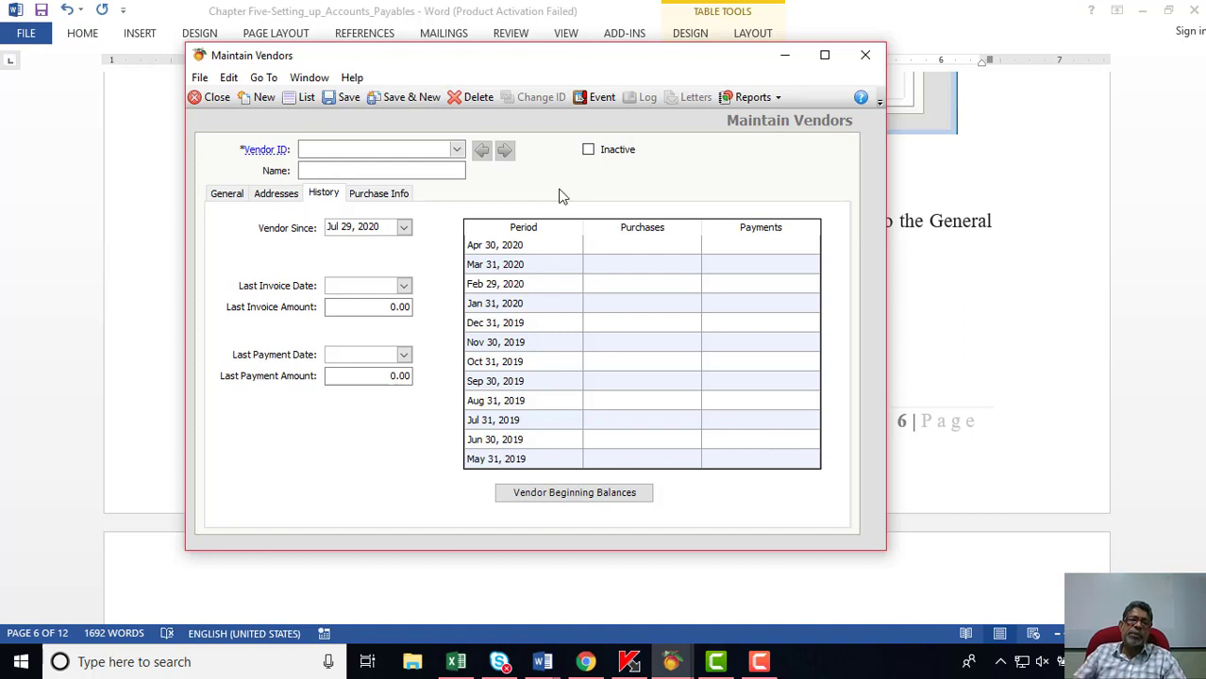
click(404, 229)
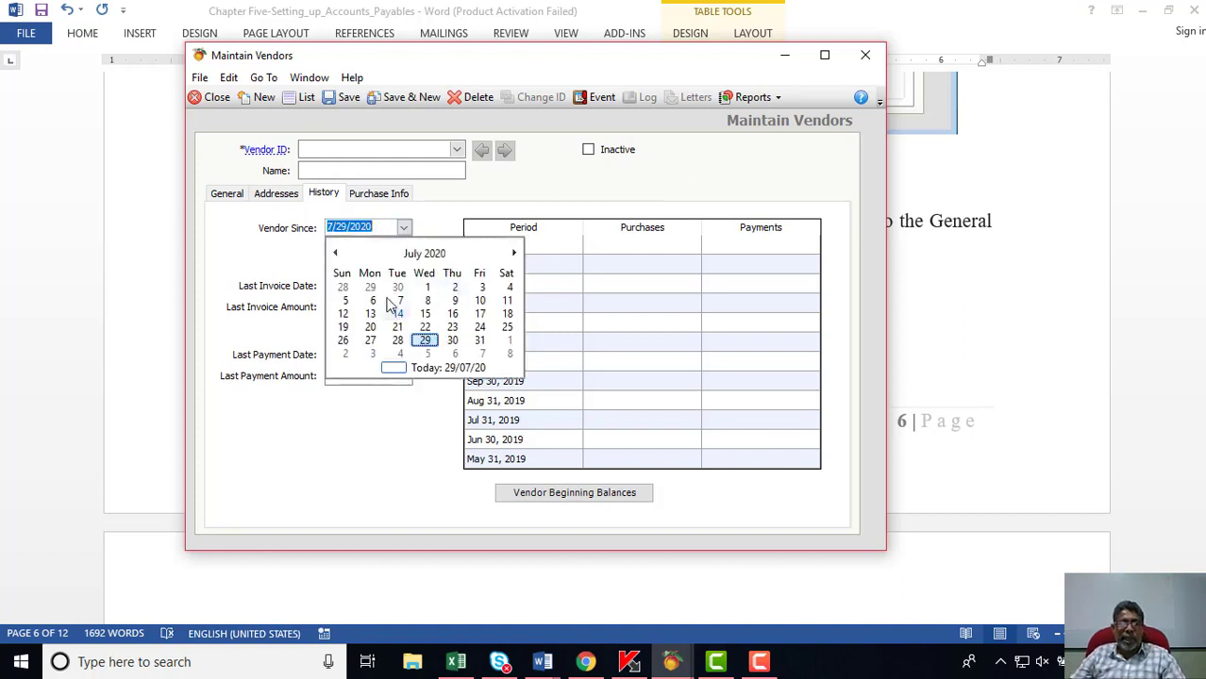
click(381, 226)
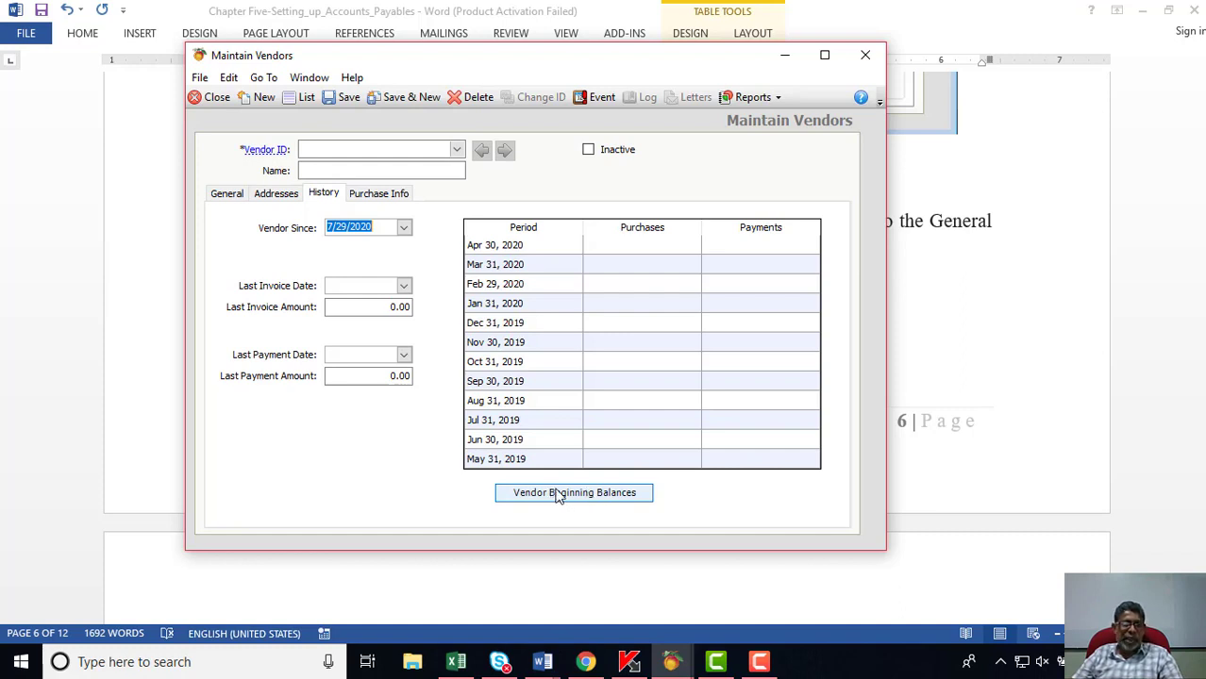
Switch the Terms and Credit setting in Purchase Info to Customize terms for this vendor.
click(386, 201)
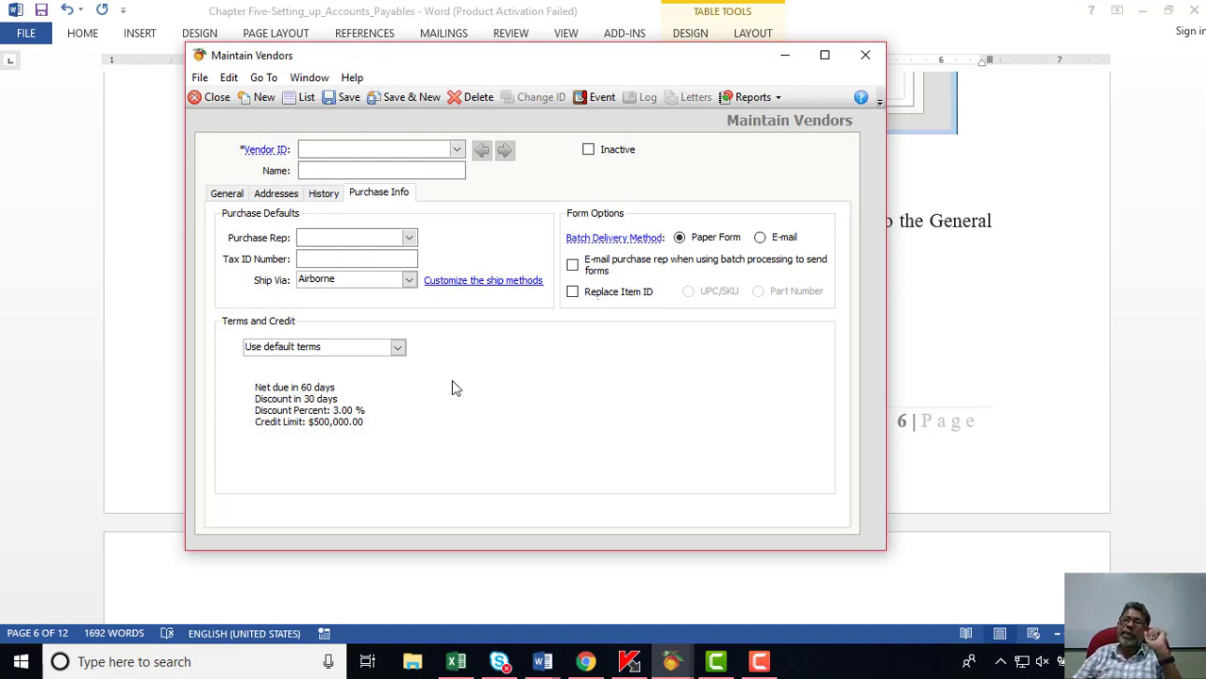
click(398, 348)
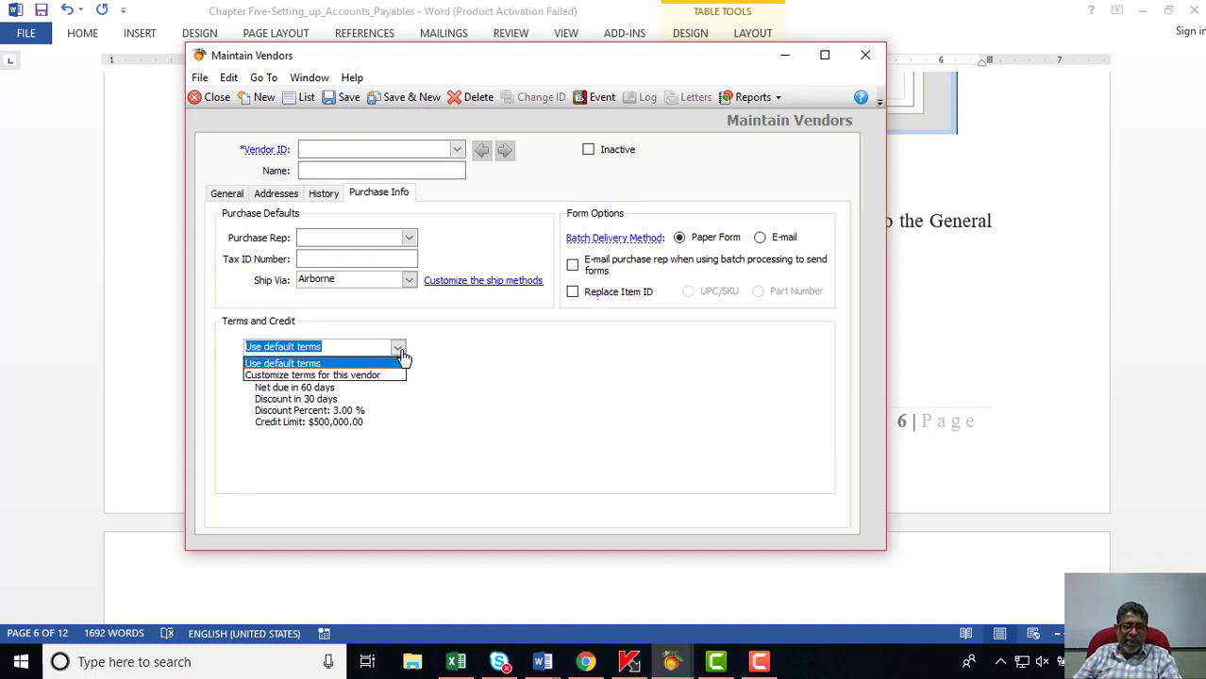
click(348, 377)
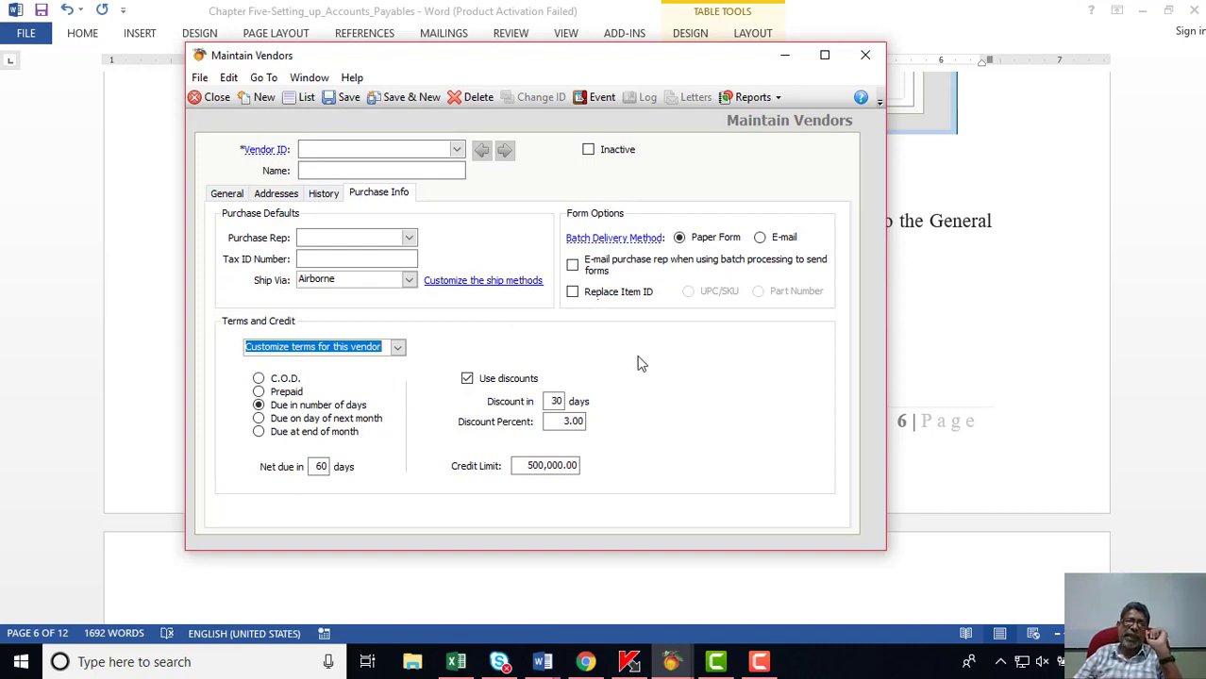
Go through the purchase rep, tax ID and Ship Via fields, and view the ship methods in Inventory Item Defaults.
click(409, 238)
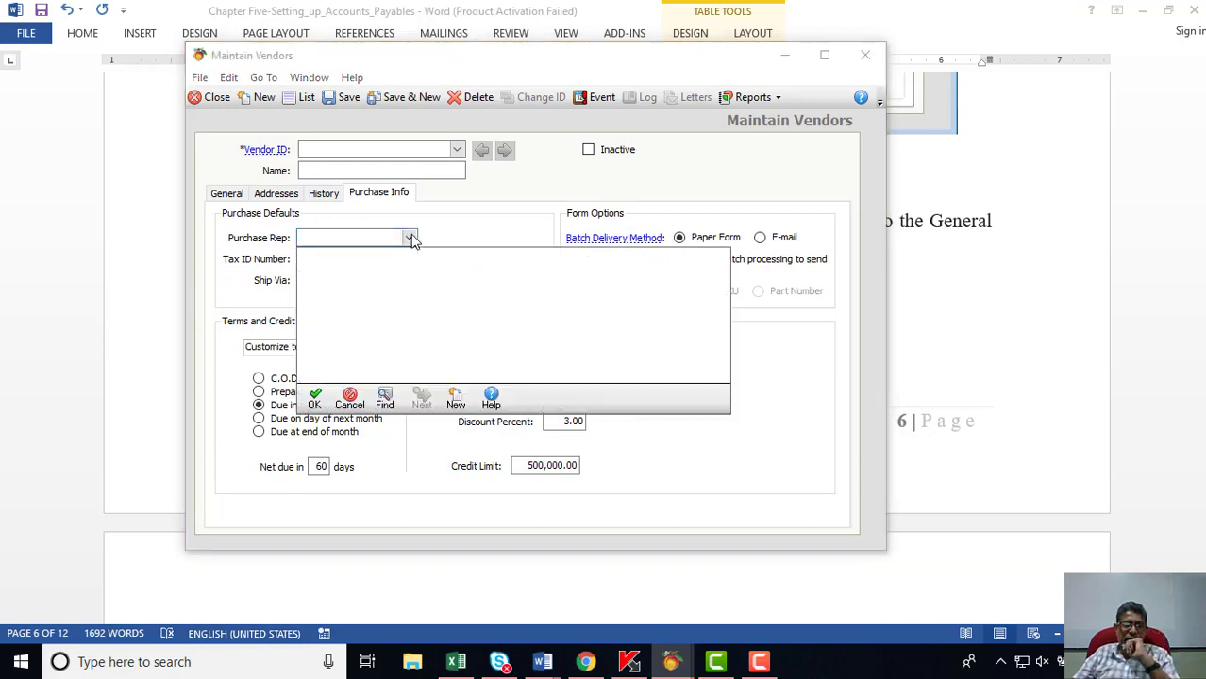
click(315, 396)
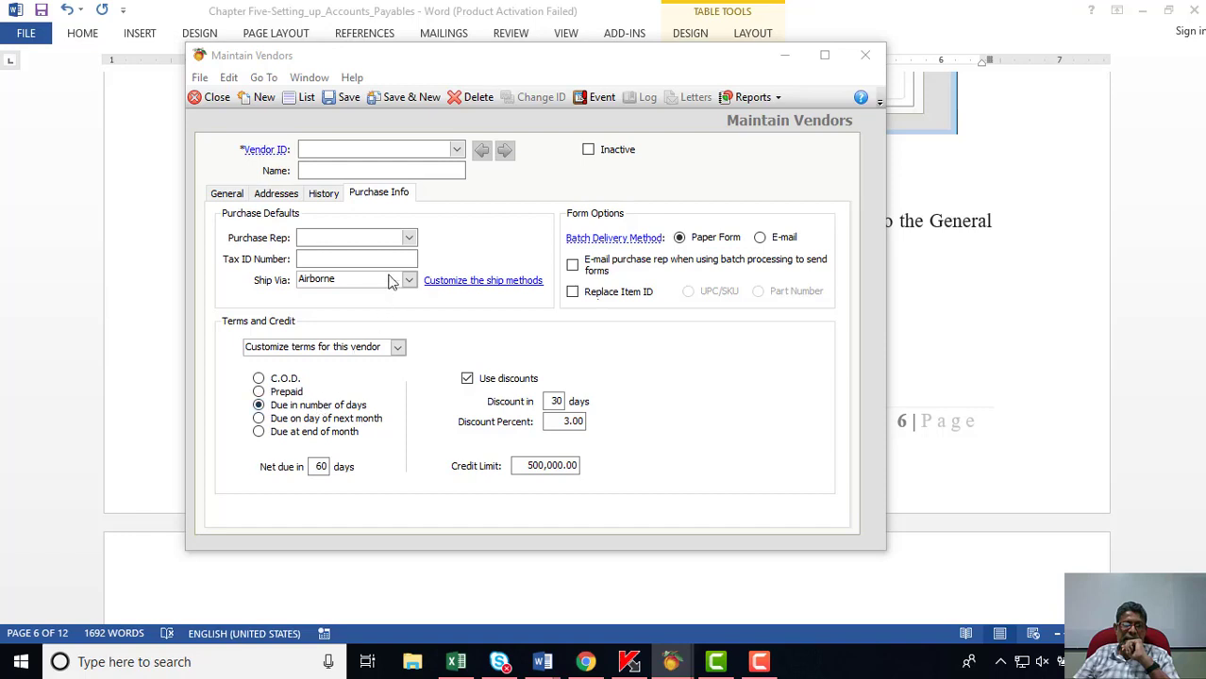
click(320, 258)
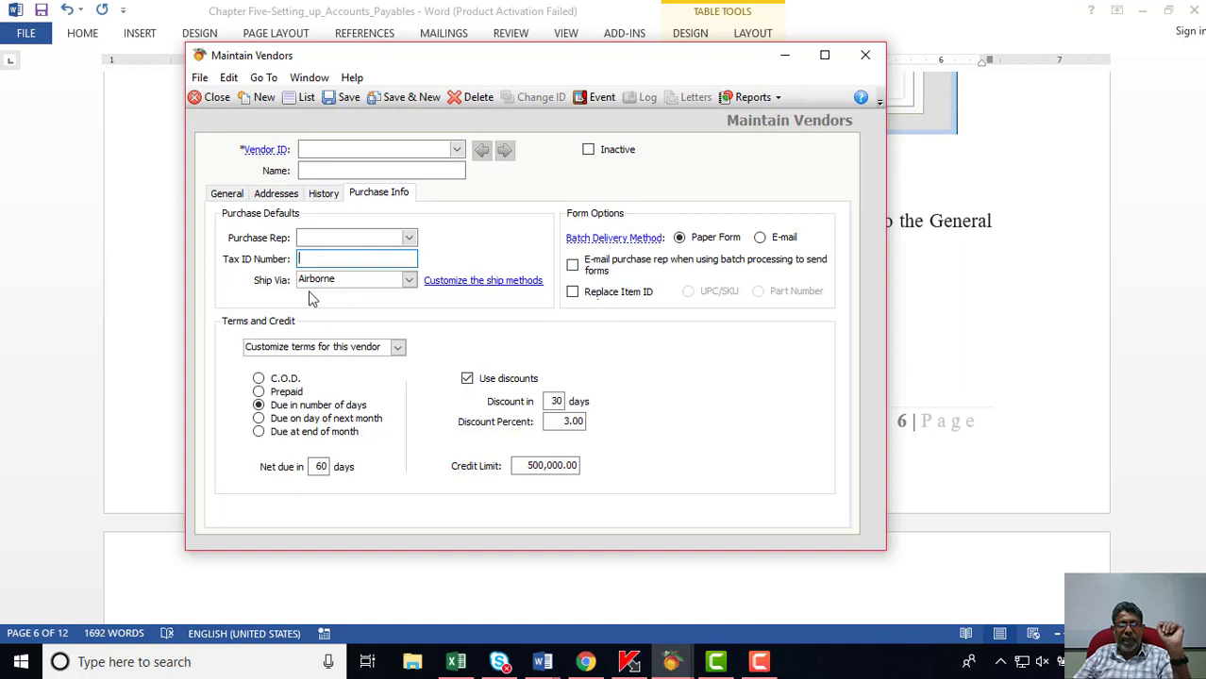
click(408, 280)
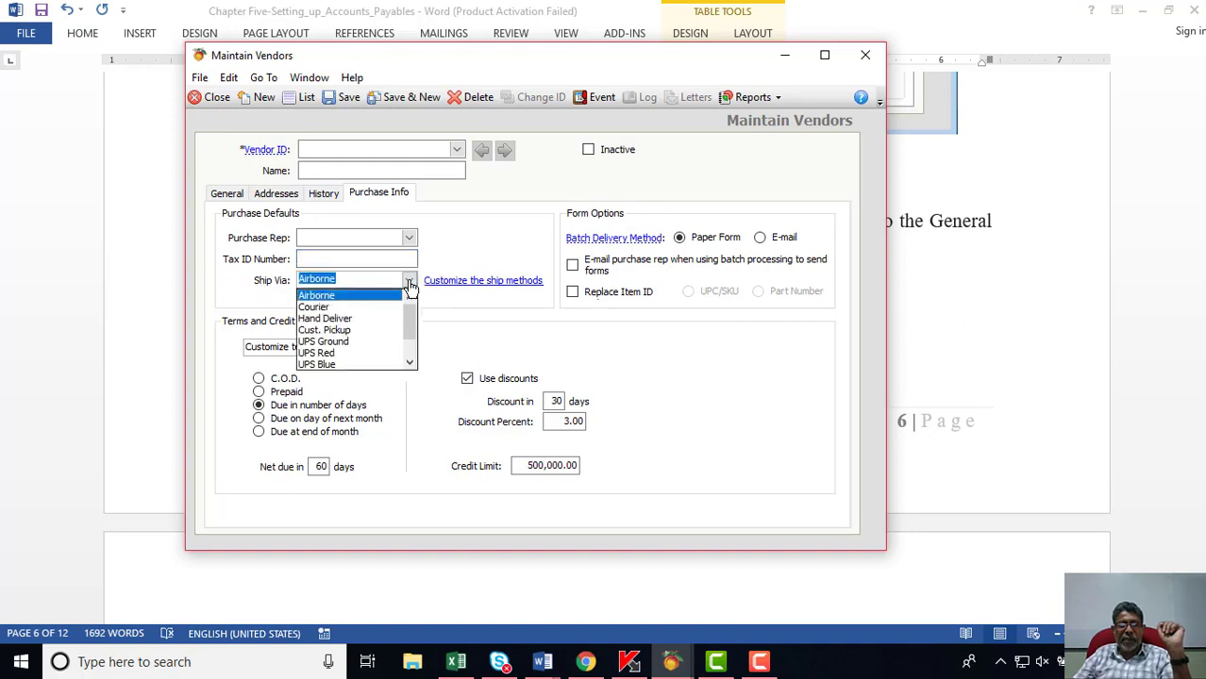
drag(411, 318, 419, 349)
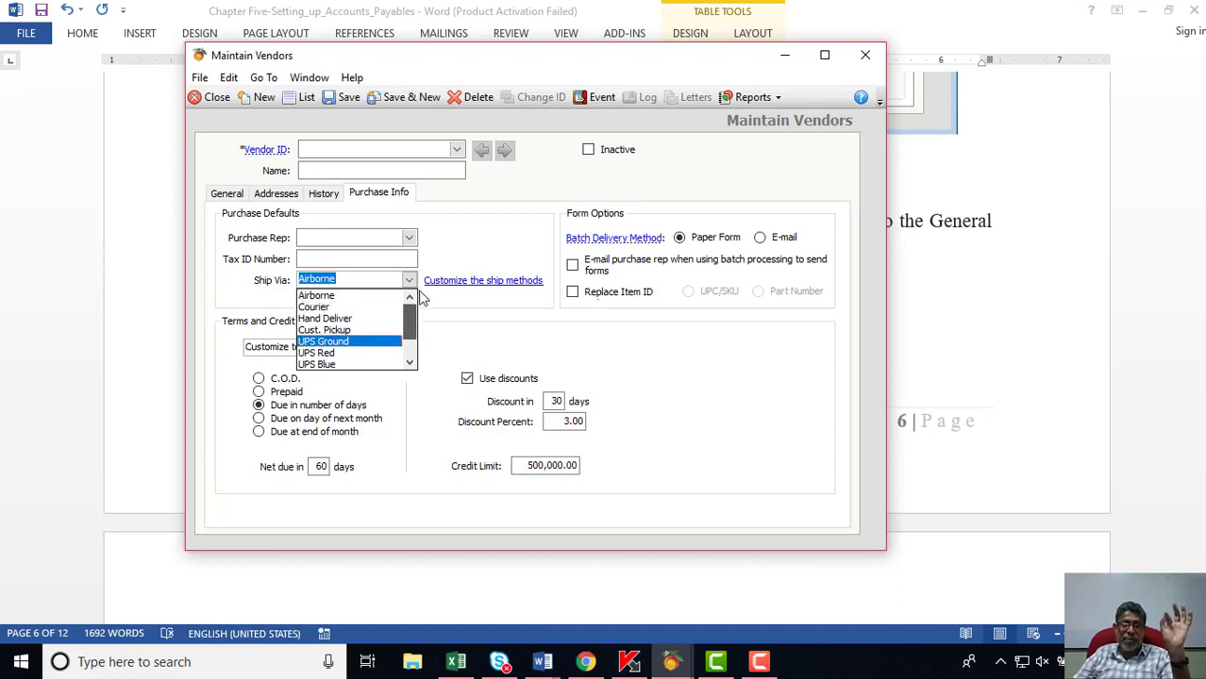
click(474, 281)
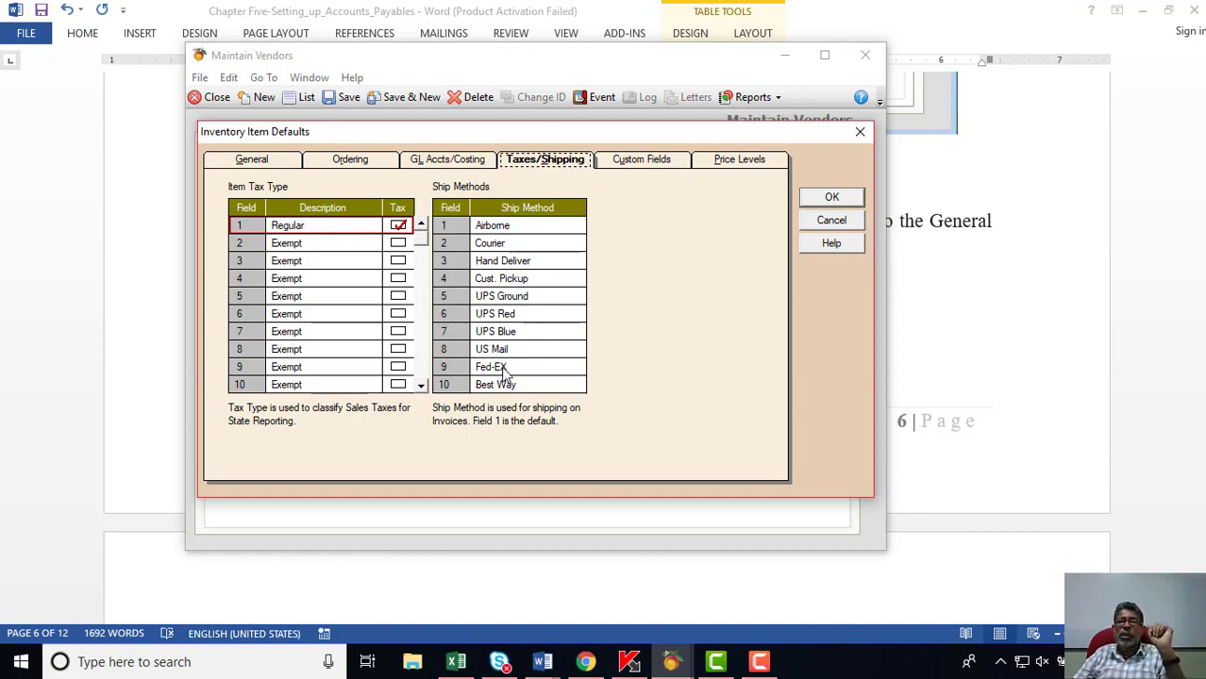
click(863, 131)
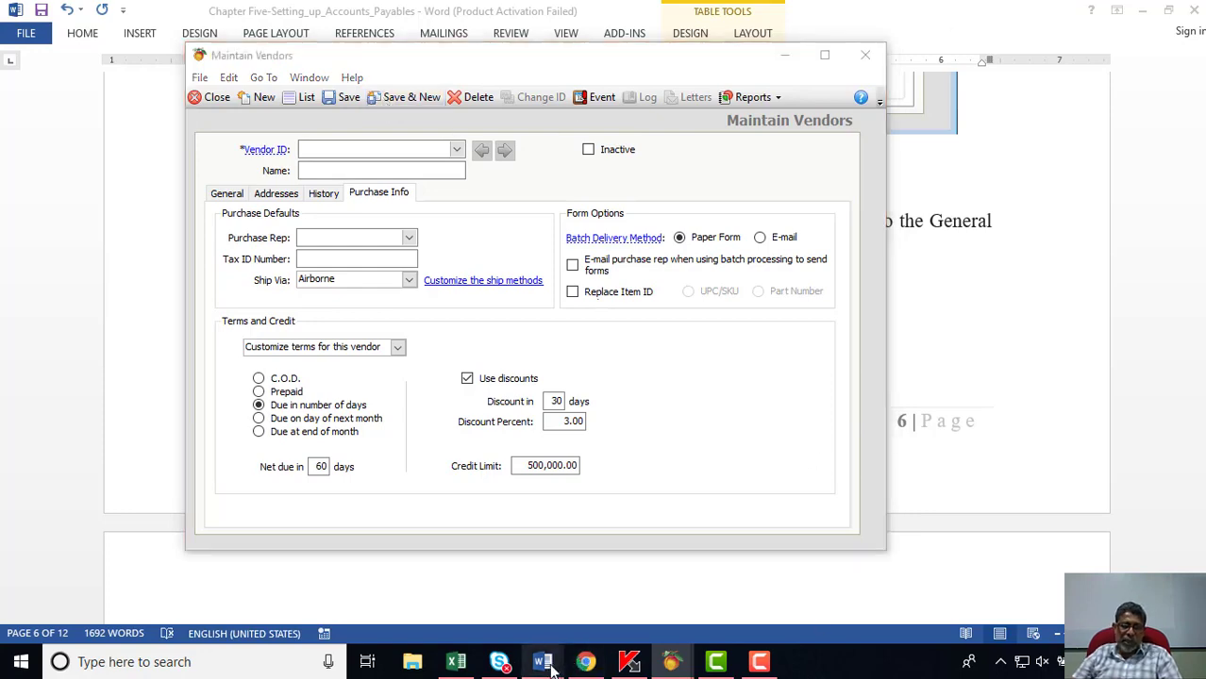
Copy the vendor ID from Activity 5.2 in the Chapter Five Word document into the Vendor ID field of Maintain Vendors.
mouse_move(542, 663)
click(463, 603)
scroll(734, 505, down, 10)
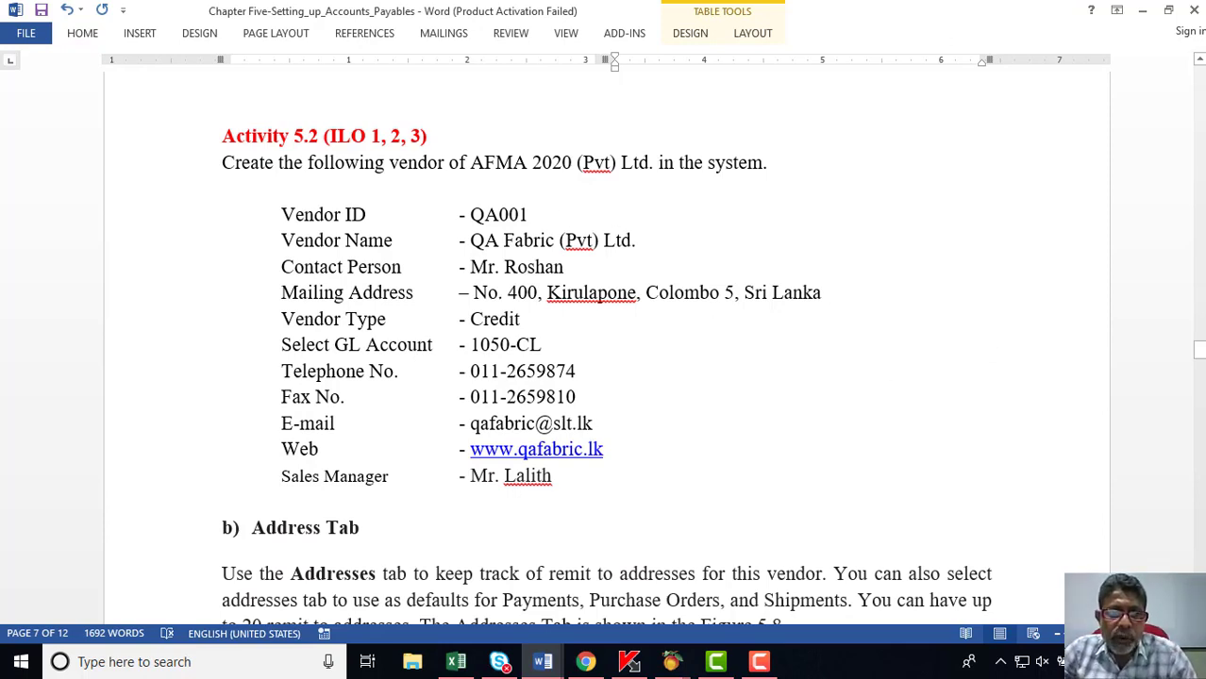
double_click(500, 216)
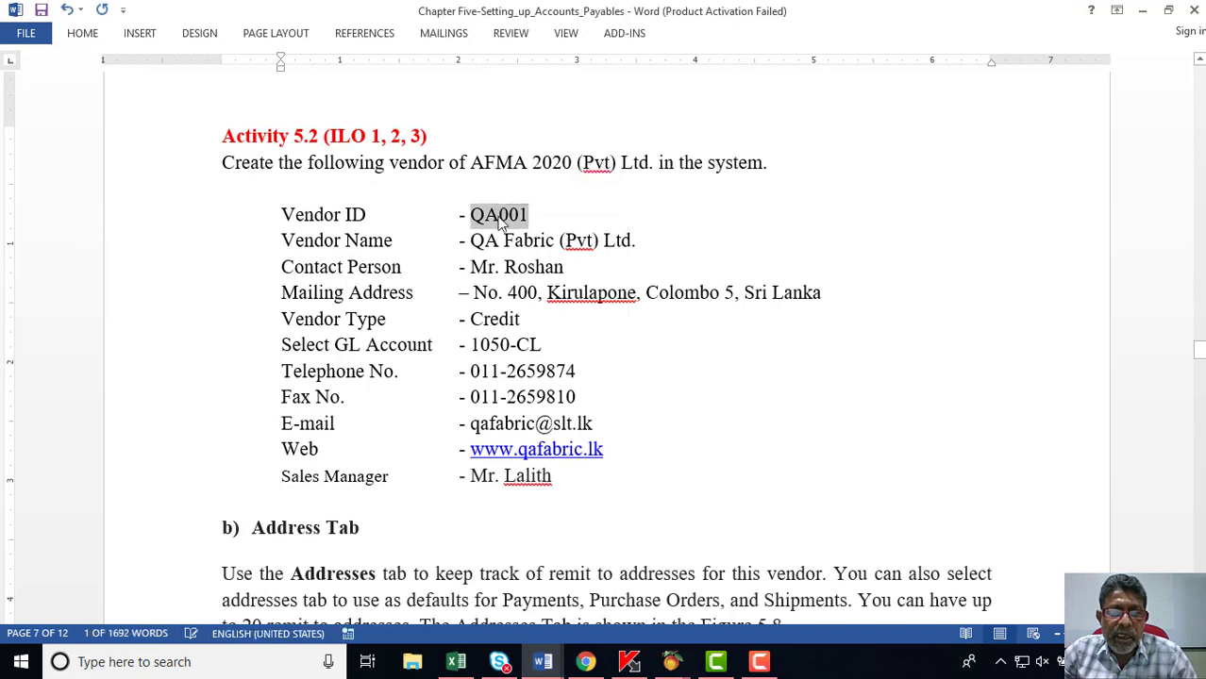
right_click(500, 217)
click(540, 249)
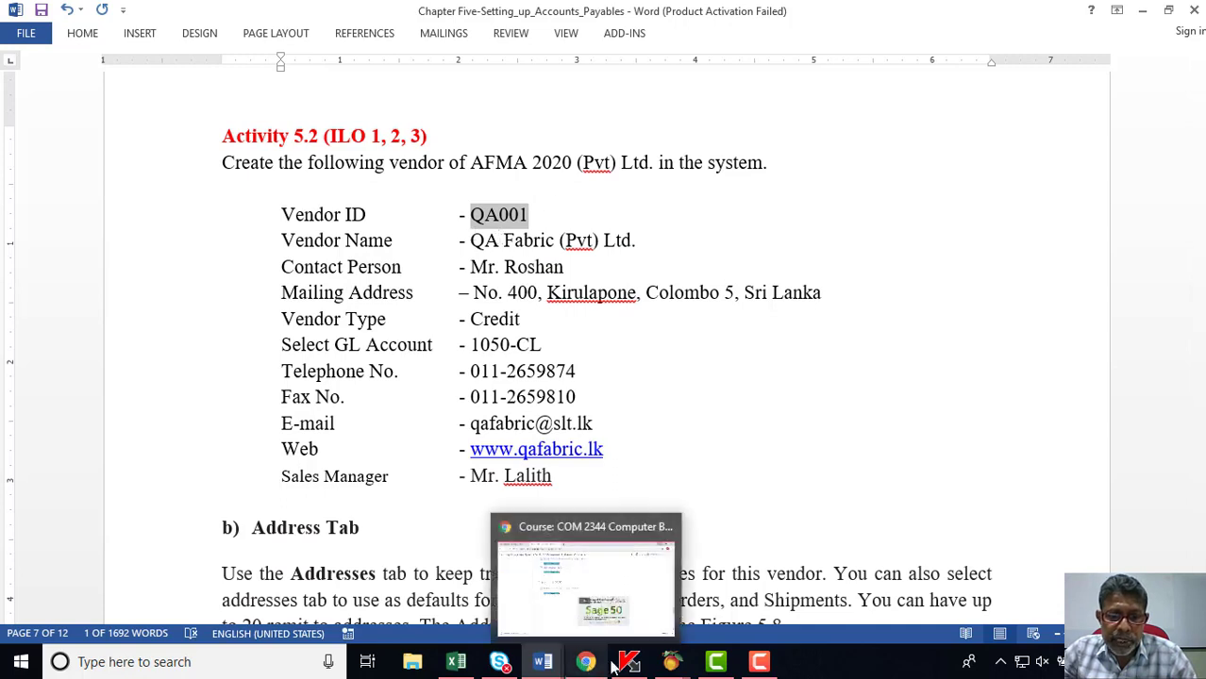
click(673, 664)
click(764, 615)
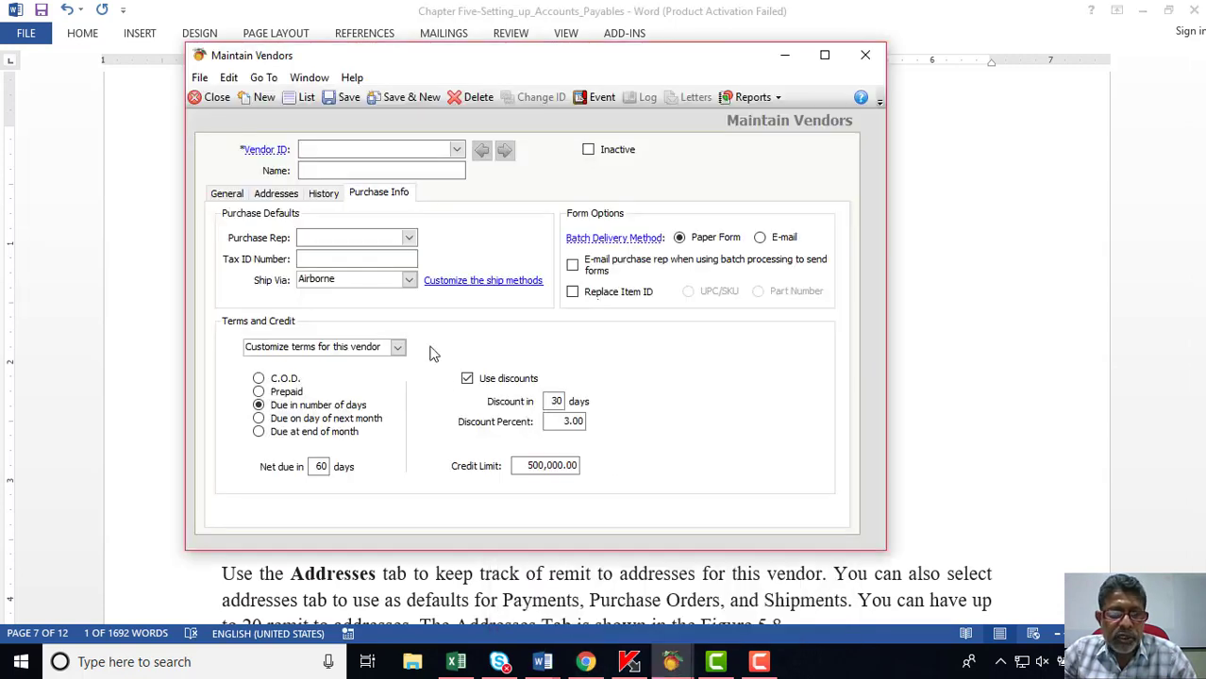
click(331, 151)
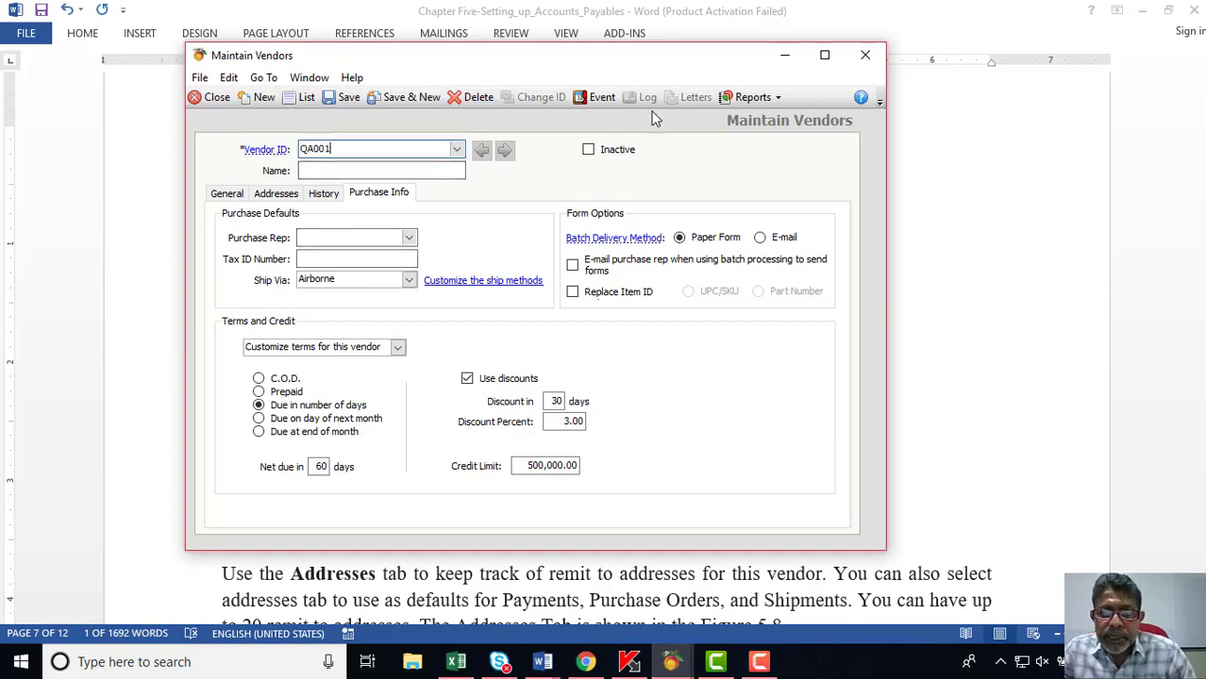
Uncover the vendor list in the Word document and copy the vendor name QA Fabric (Pvt) Ltd.
drag(620, 68, 677, 302)
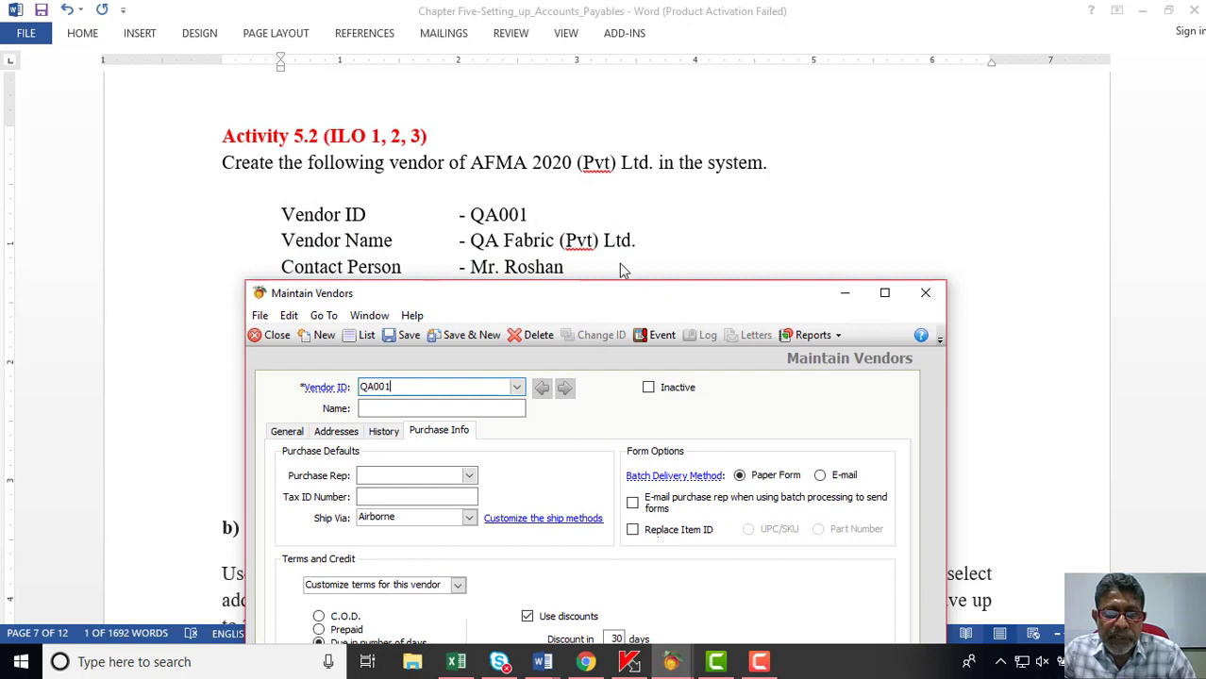
click(475, 238)
drag(472, 241, 635, 241)
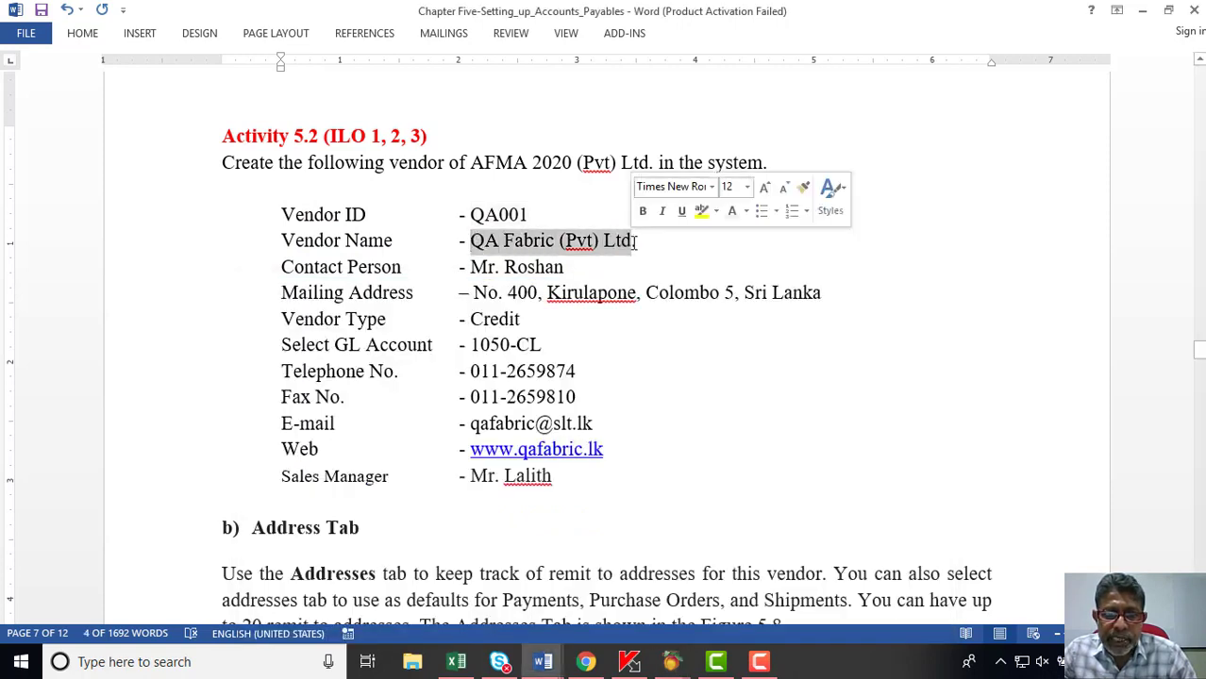
right_click(632, 244)
click(626, 251)
drag(473, 239, 626, 237)
right_click(627, 243)
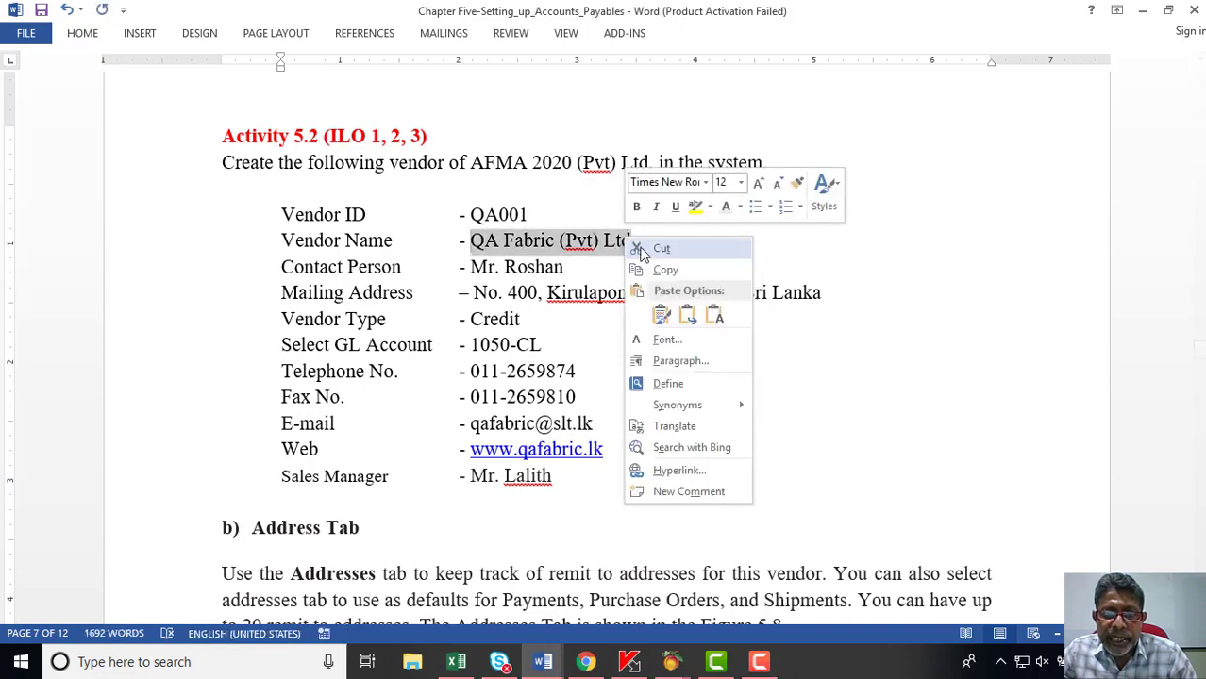
click(665, 272)
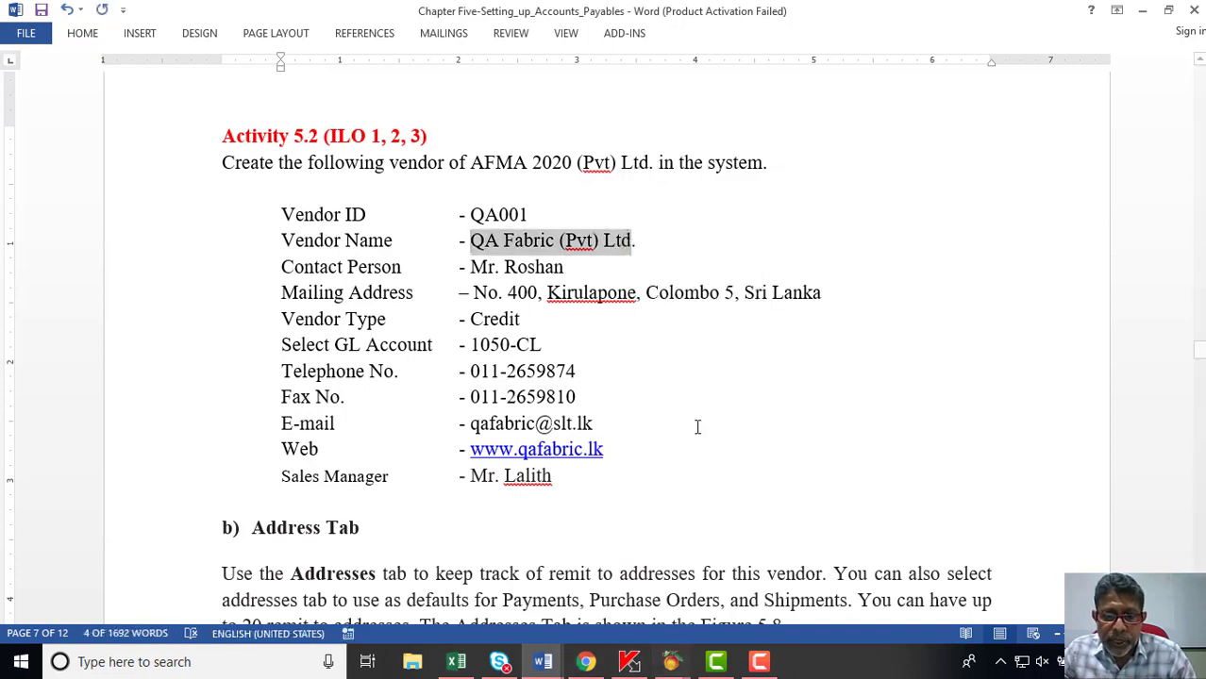
Paste QA Fabric (Pvt) Ltd as the name in Maintain Vendors, and place its General page beside the Word document's vendor details.
click(542, 663)
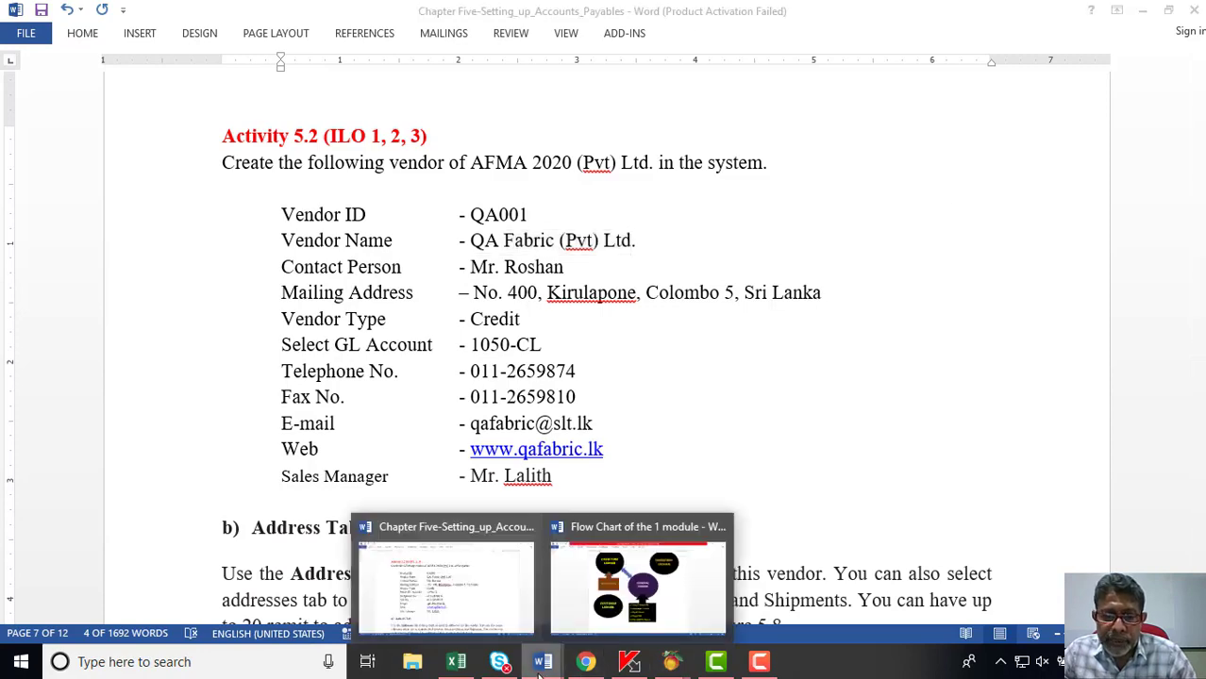
mouse_move(674, 665)
click(797, 592)
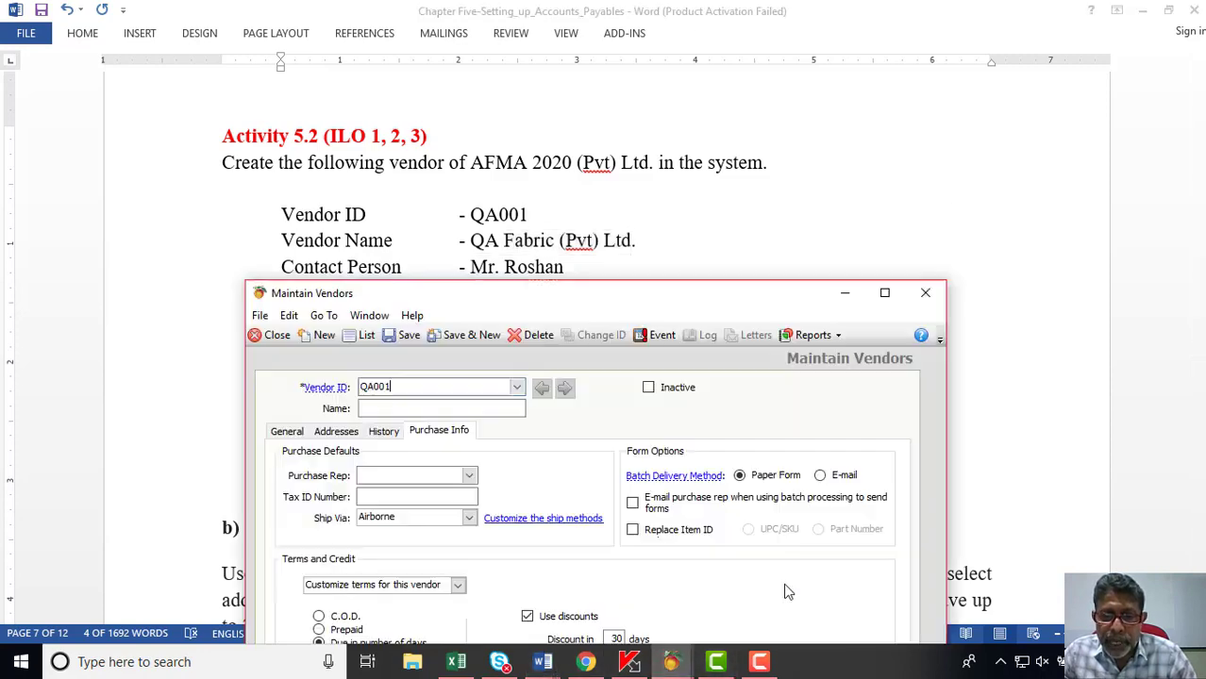
click(416, 409)
right_click(416, 408)
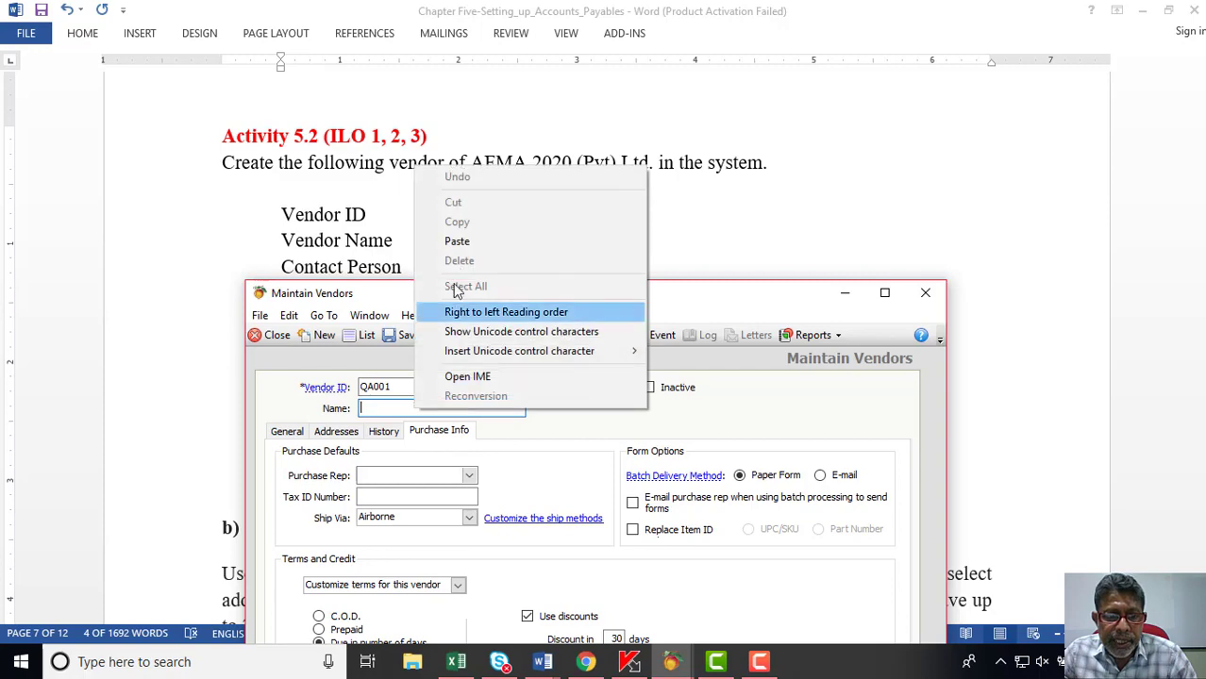
click(456, 242)
click(292, 436)
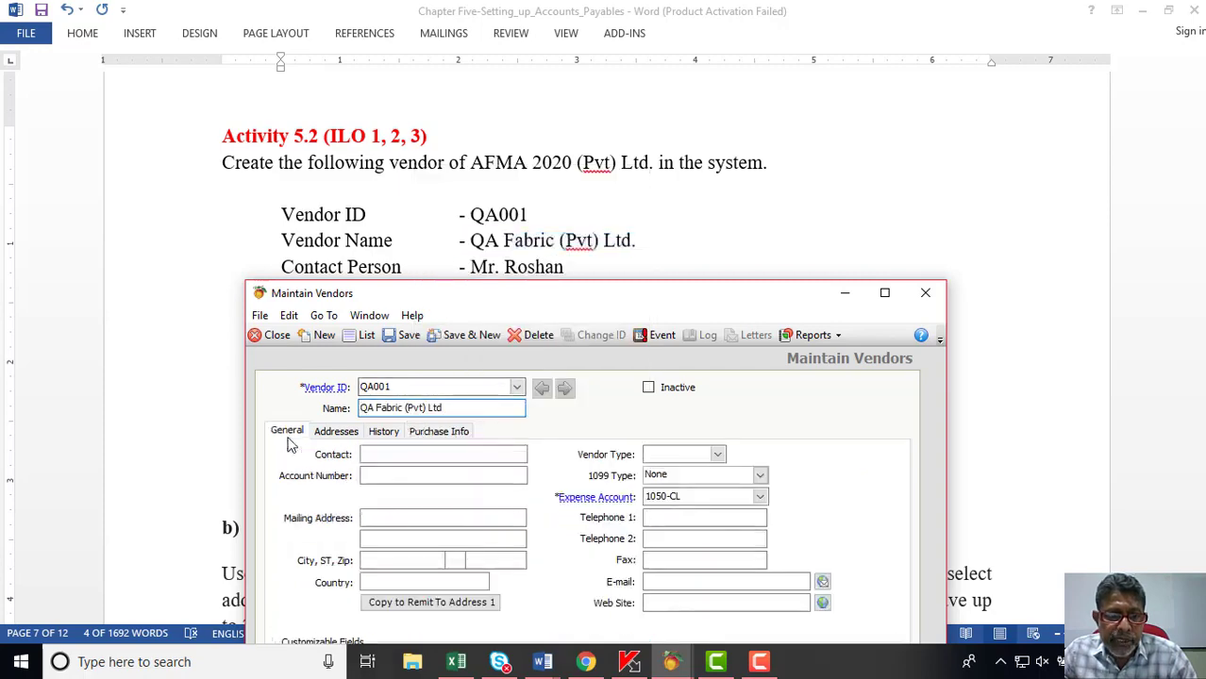
drag(501, 311, 936, 151)
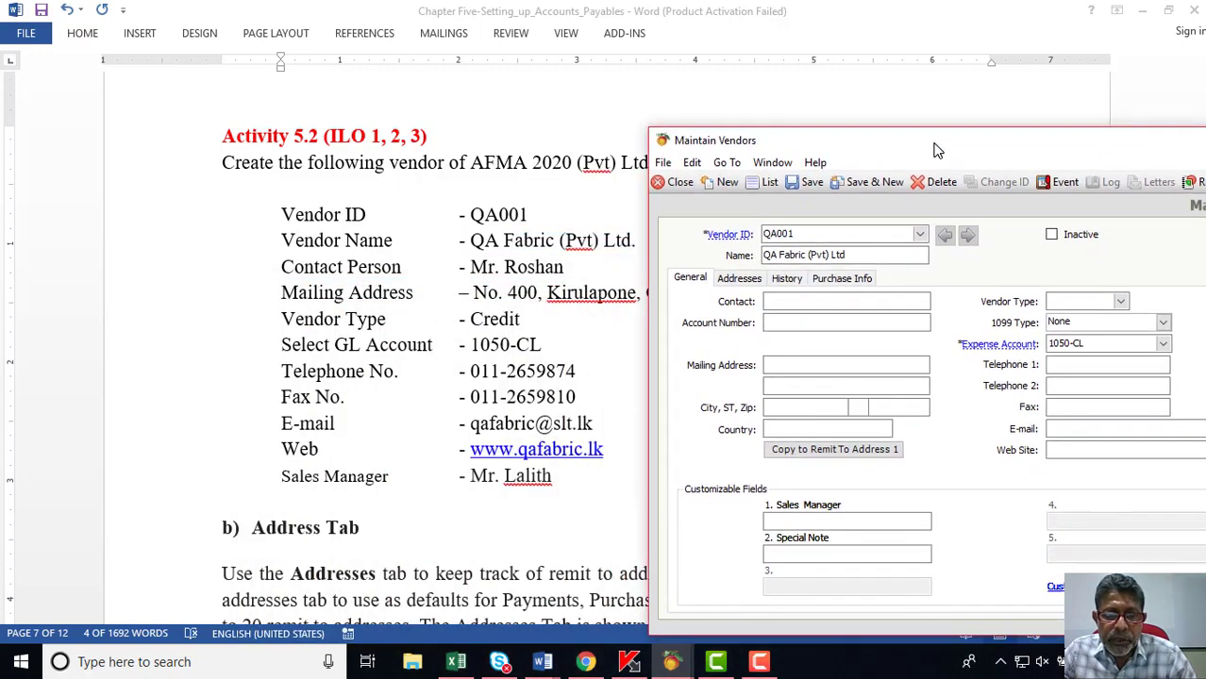
Enter the contact person's name, and copy the first mailing address line from the Word document into Maintain Vendors.
click(793, 302)
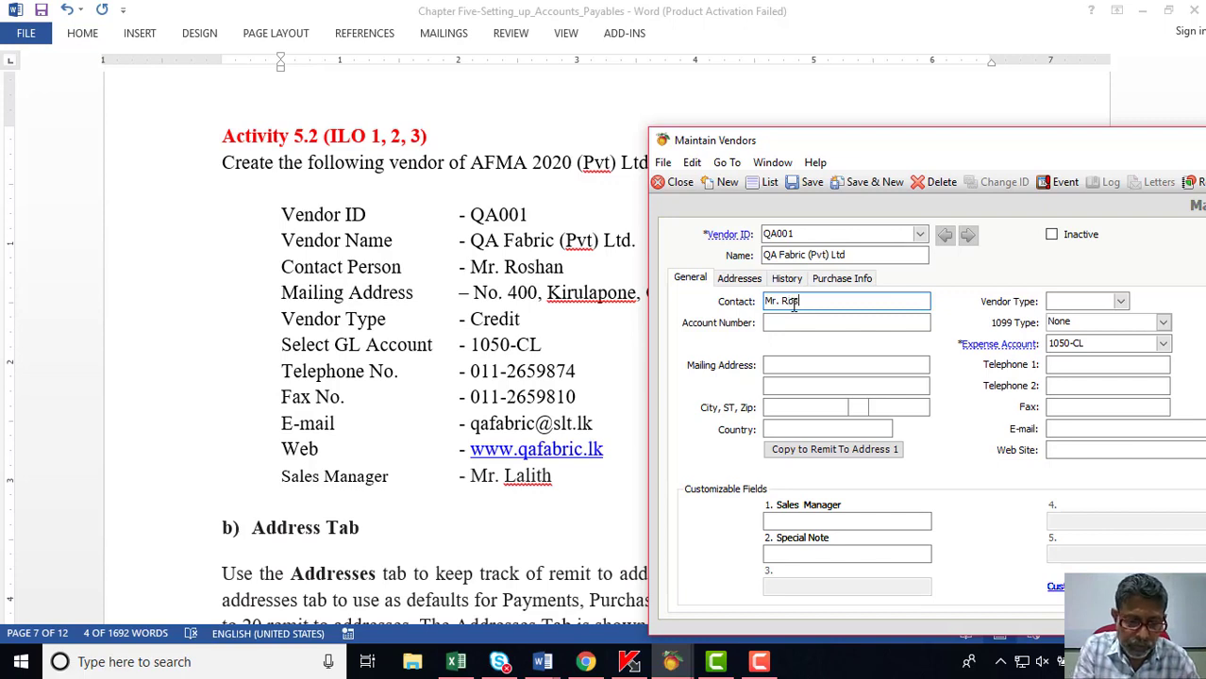
key(Tab)
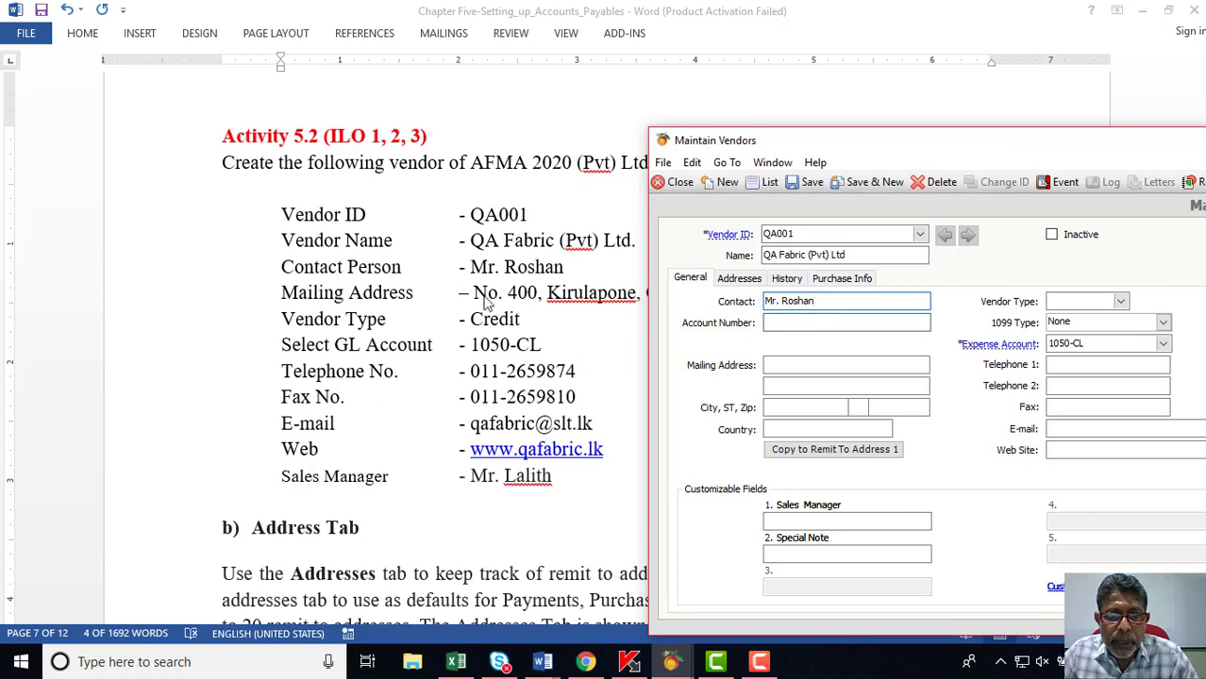
click(557, 315)
click(473, 294)
drag(474, 293, 526, 293)
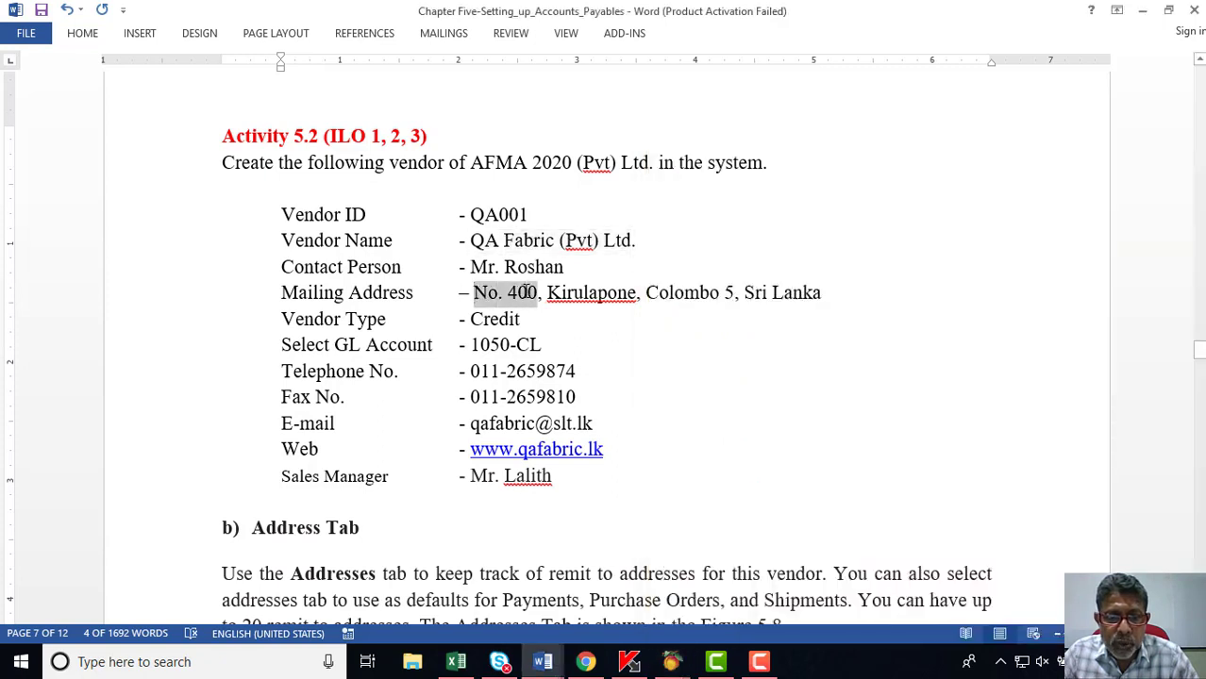
right_click(528, 296)
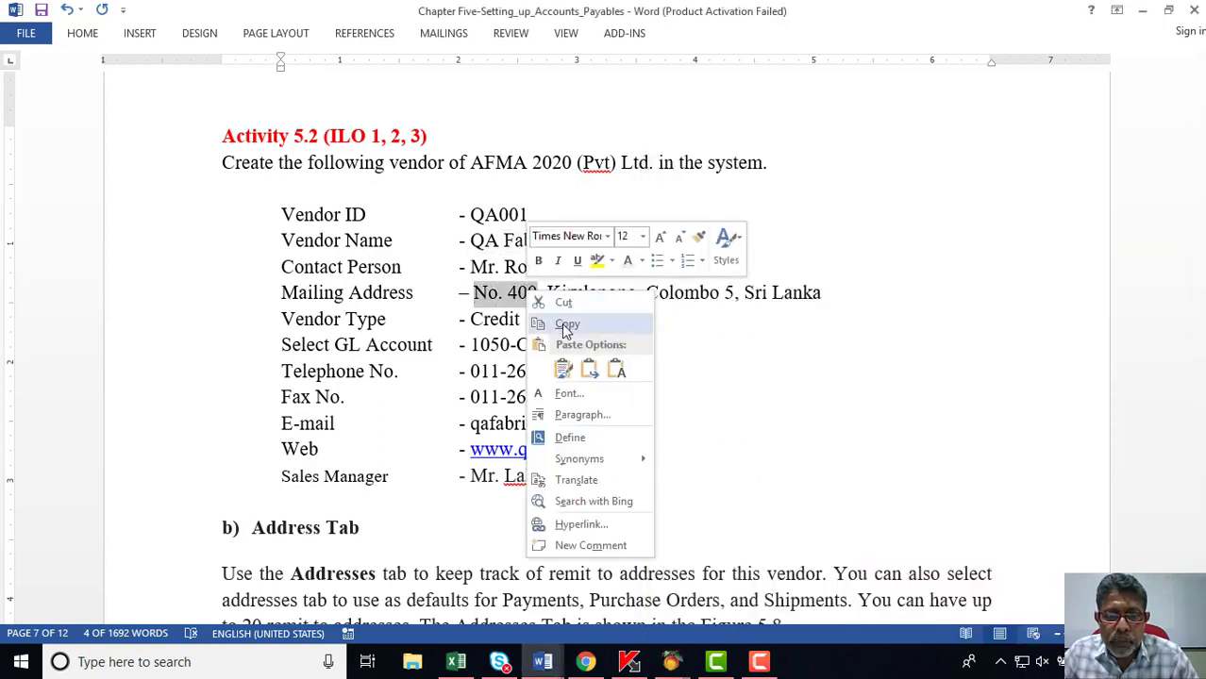
click(566, 323)
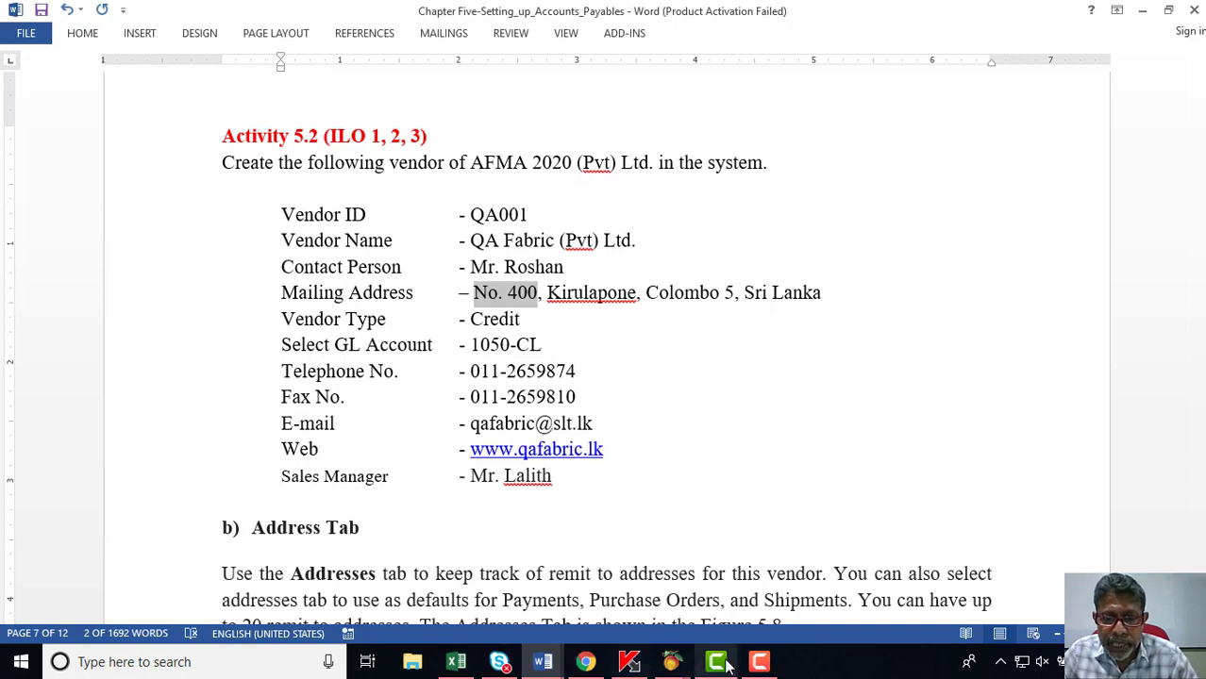
click(678, 664)
click(790, 362)
right_click(791, 362)
click(826, 430)
Complete the vendor's mailing address with the second address line, the city and the country given in Activity 5.2.
click(785, 387)
text(Kirulapana)
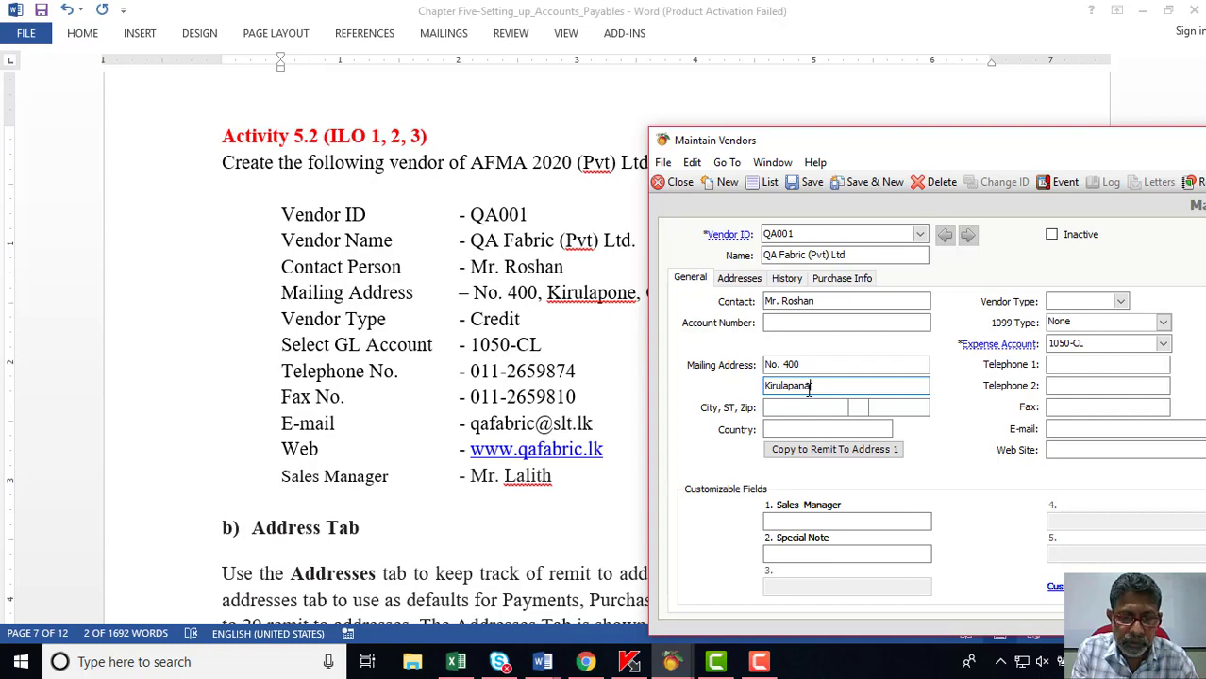
key(Tab)
drag(846, 156, 643, 130)
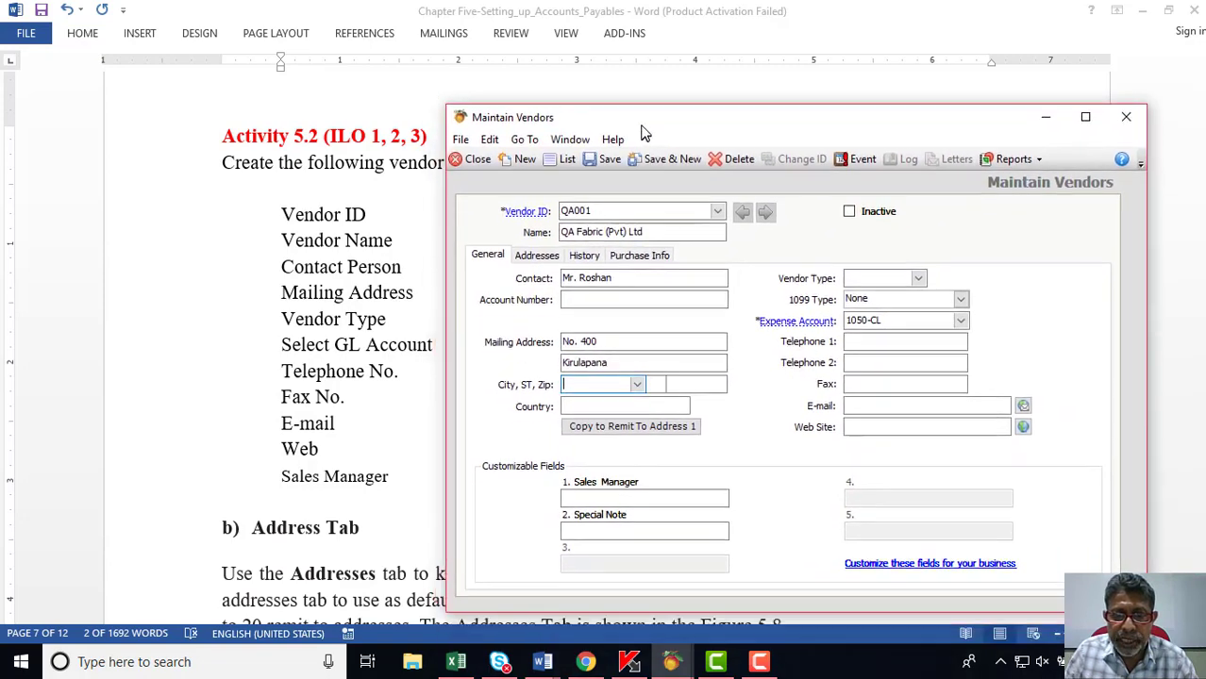
text(C)
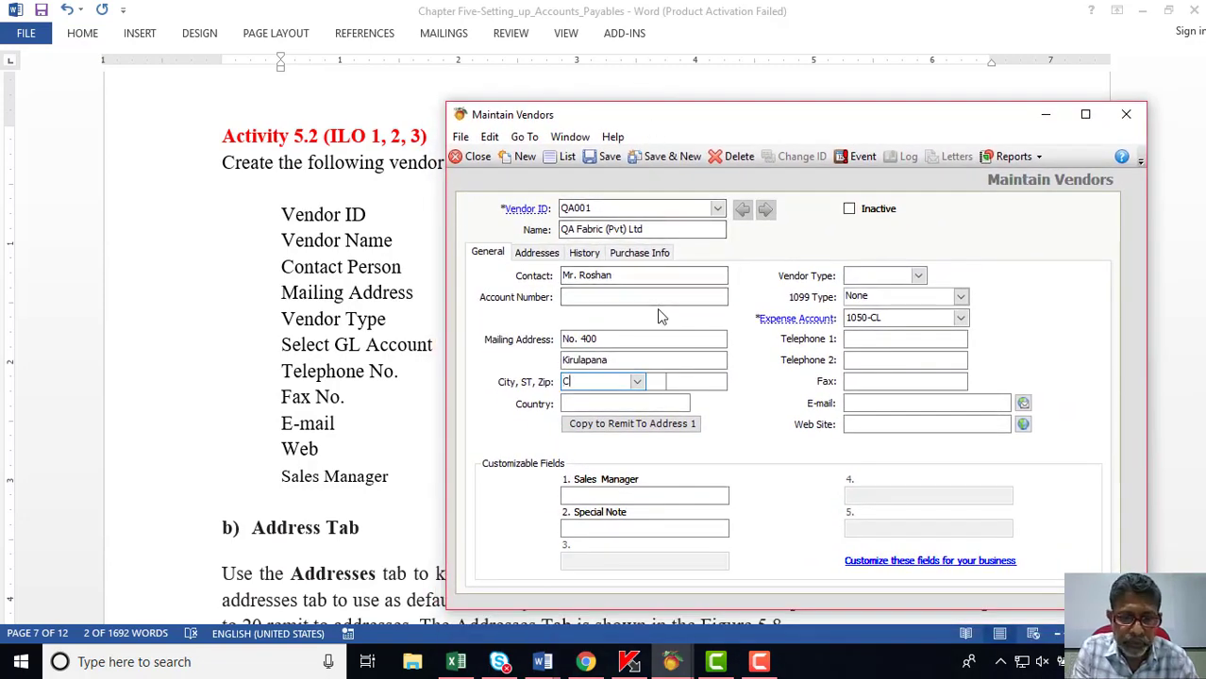
text(olombo 5)
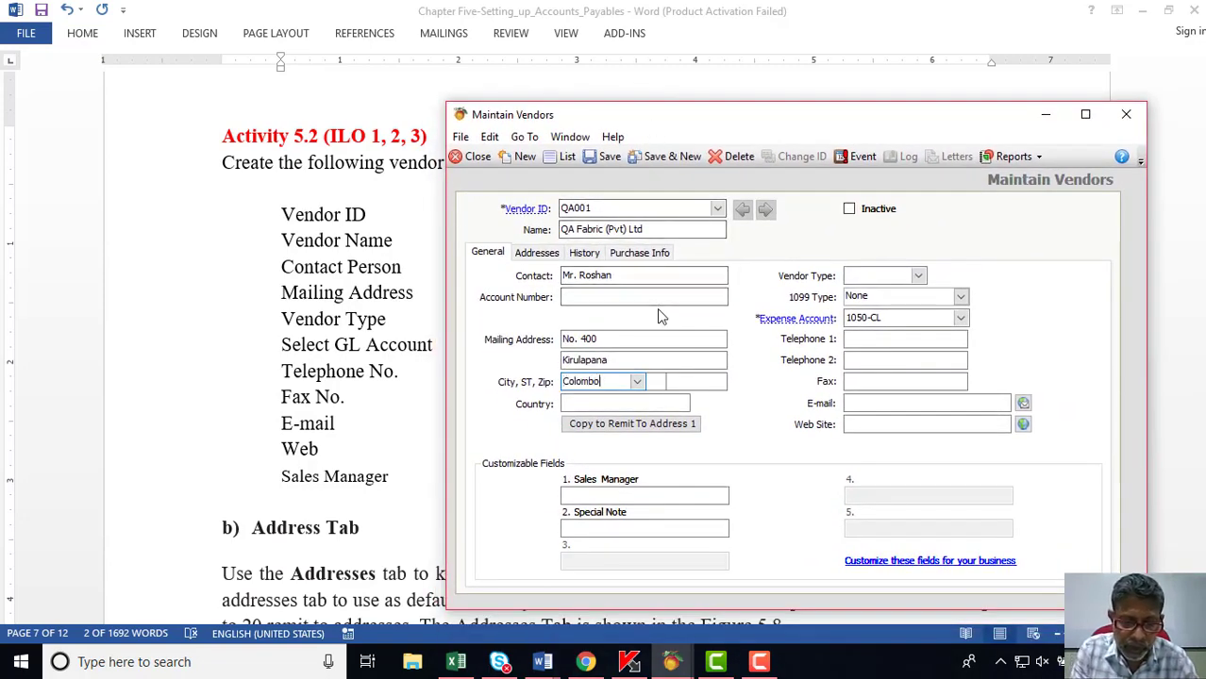
click(643, 403)
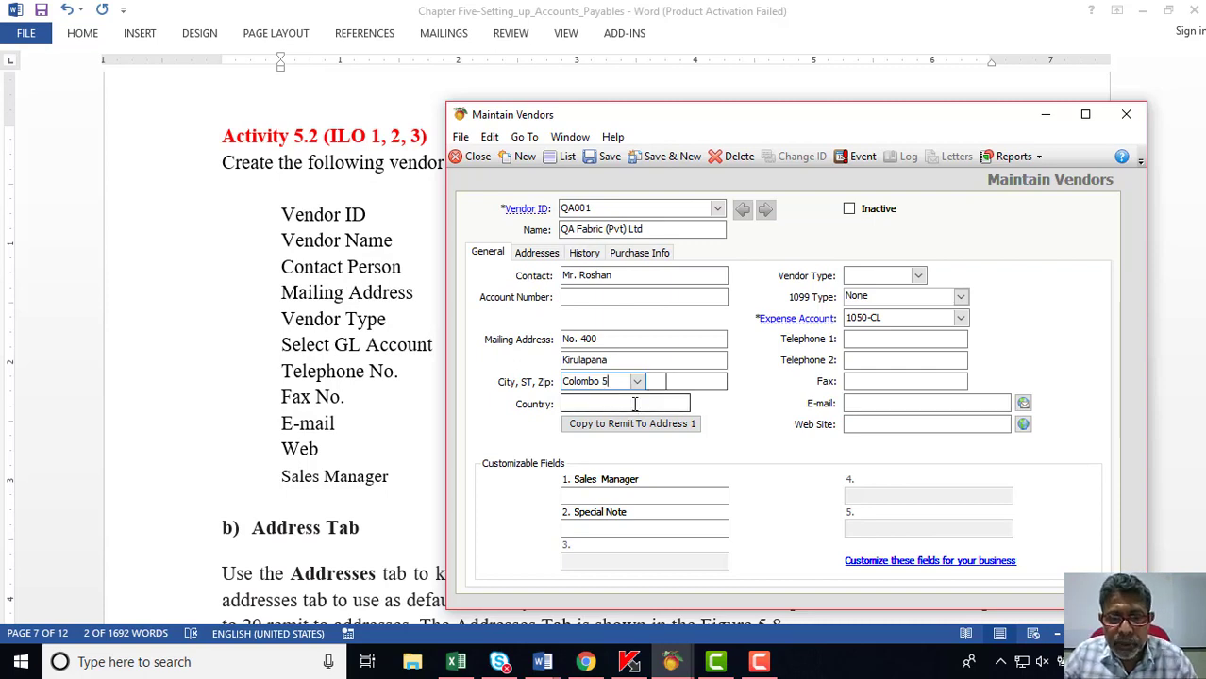
click(681, 406)
click(670, 419)
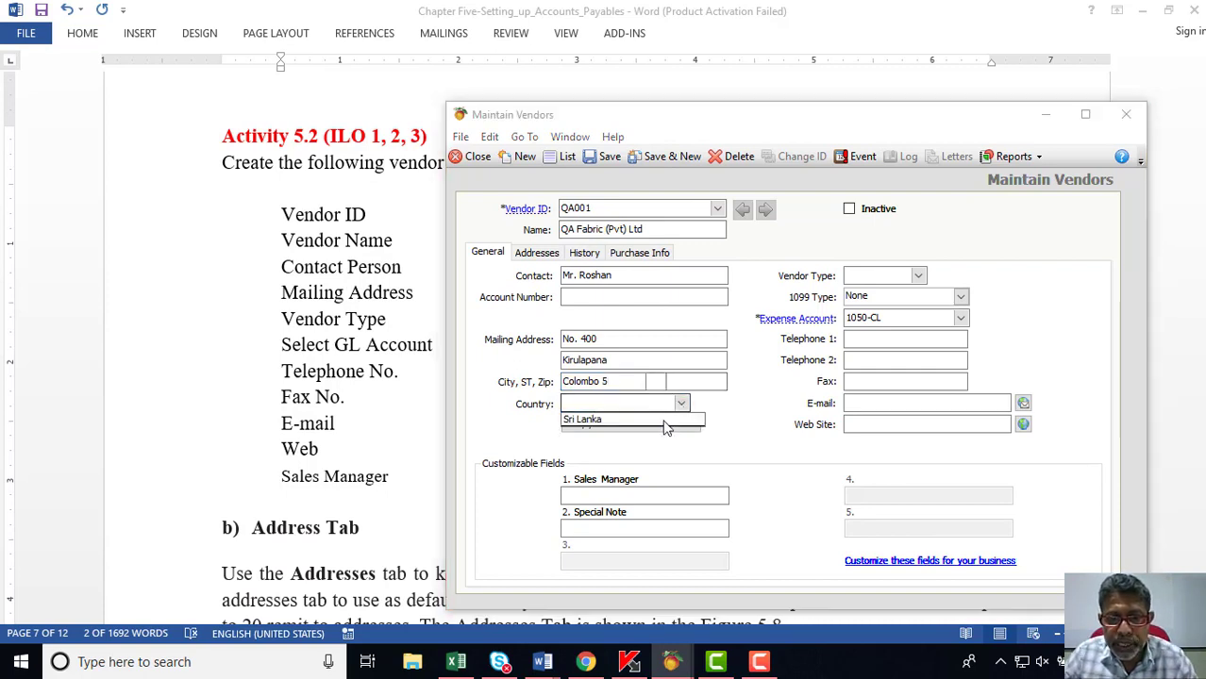
click(664, 426)
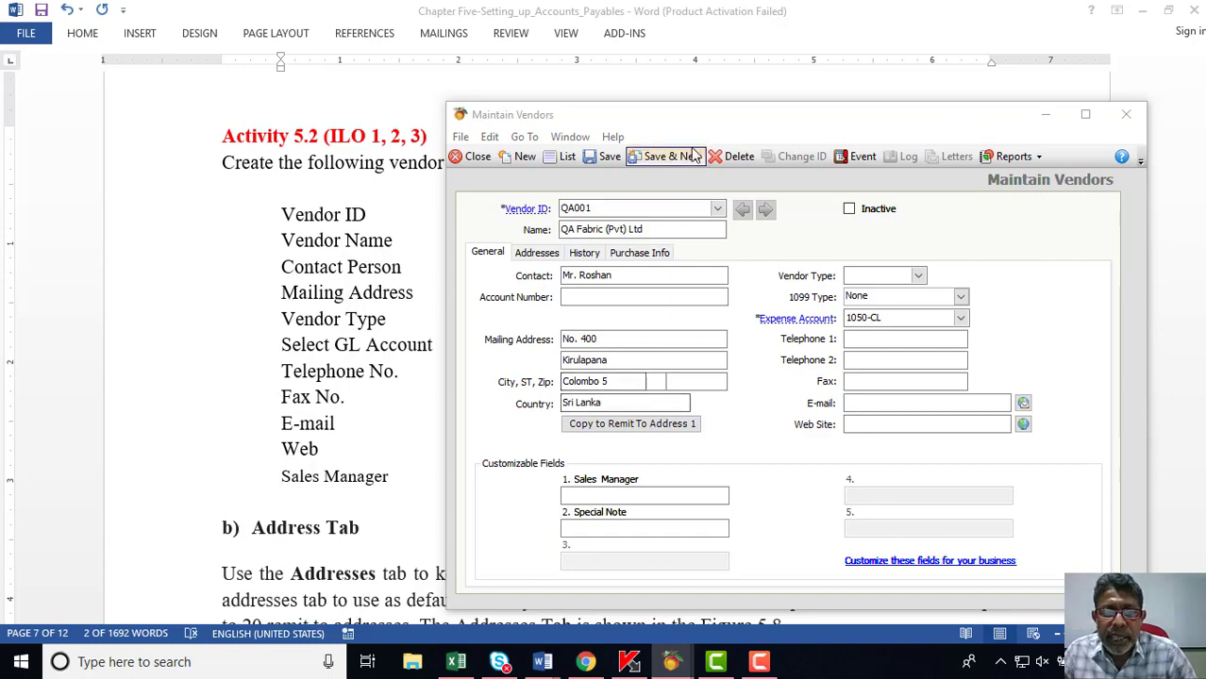
Check the vendor type in the Word document and set Vendor Type to Credit.
drag(758, 123, 981, 108)
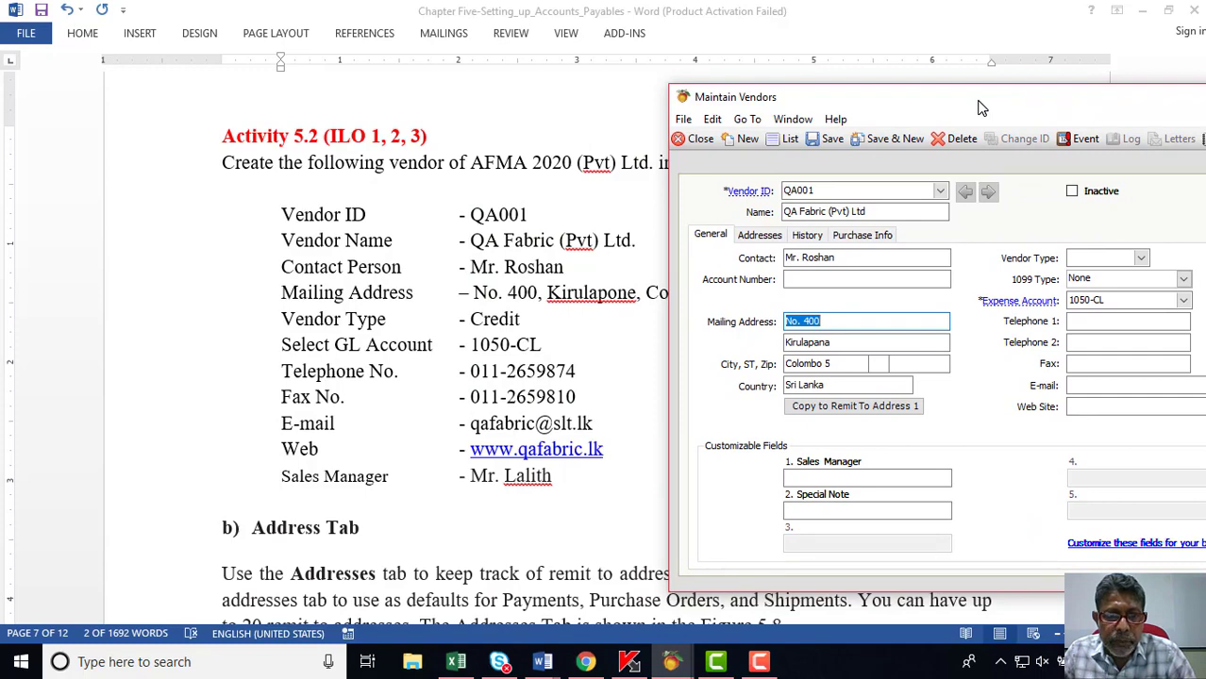
drag(981, 108, 705, 115)
click(805, 265)
text(Credit)
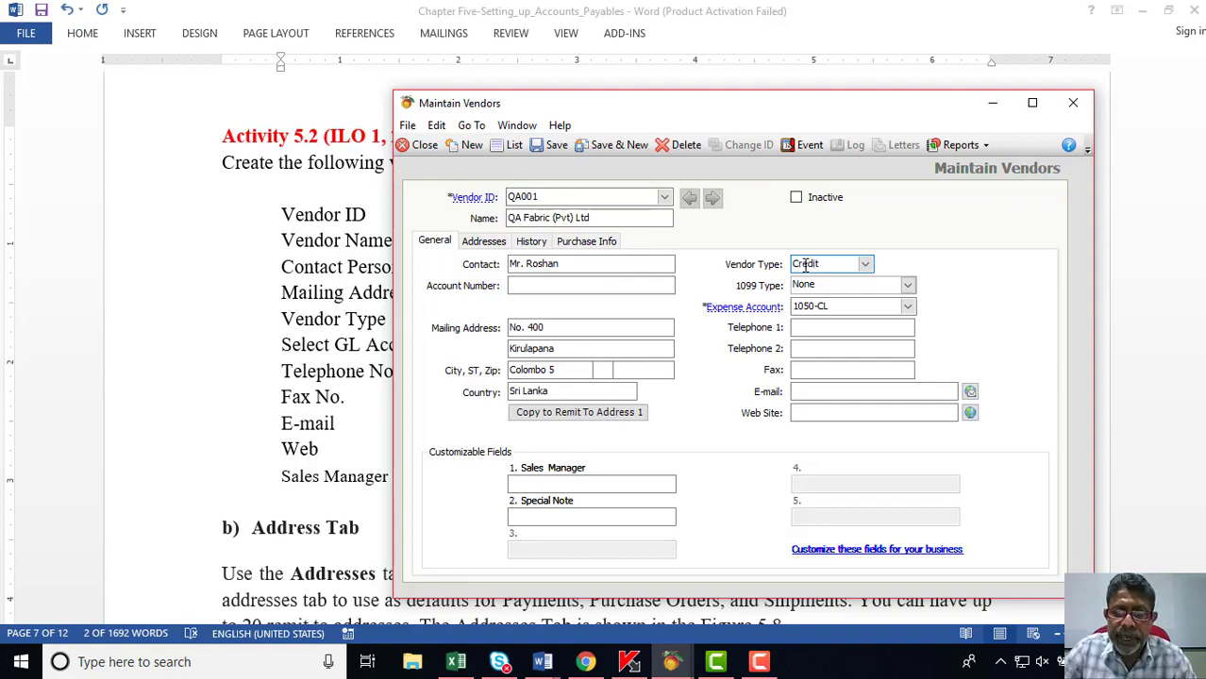
Copy the vendor's telephone number from the Word document into the Telephone 1 field of Maintain Vendors.
drag(778, 111, 1034, 124)
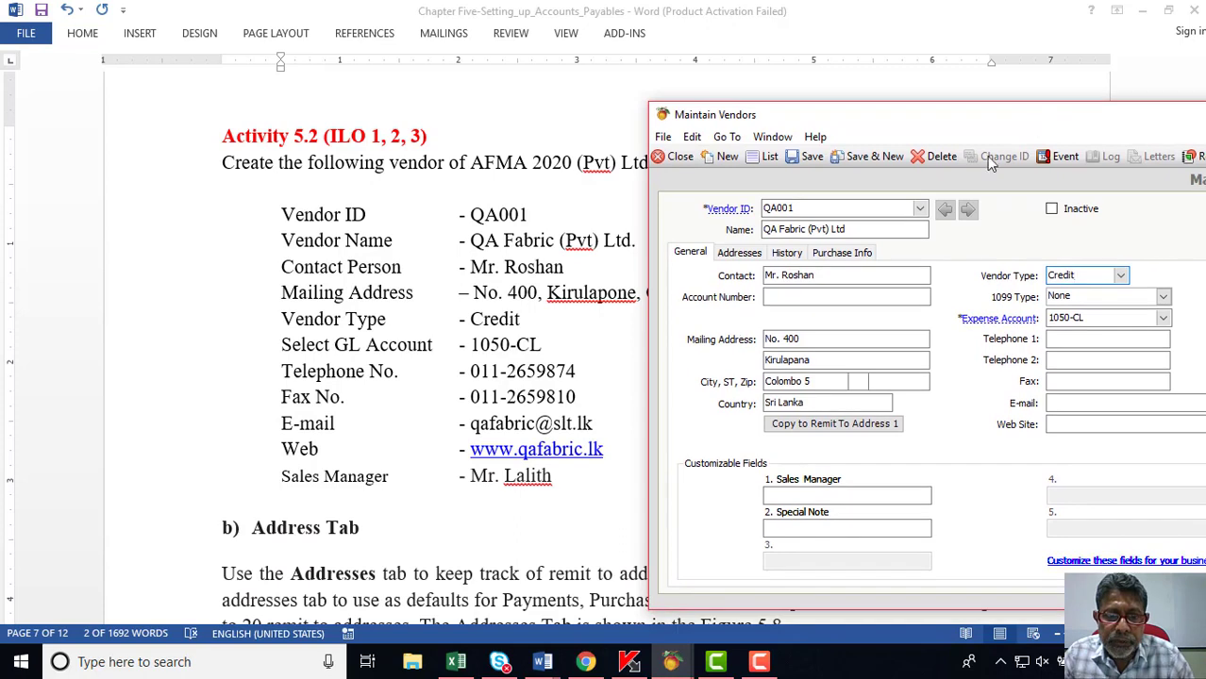
click(481, 378)
drag(470, 371, 575, 371)
right_click(569, 365)
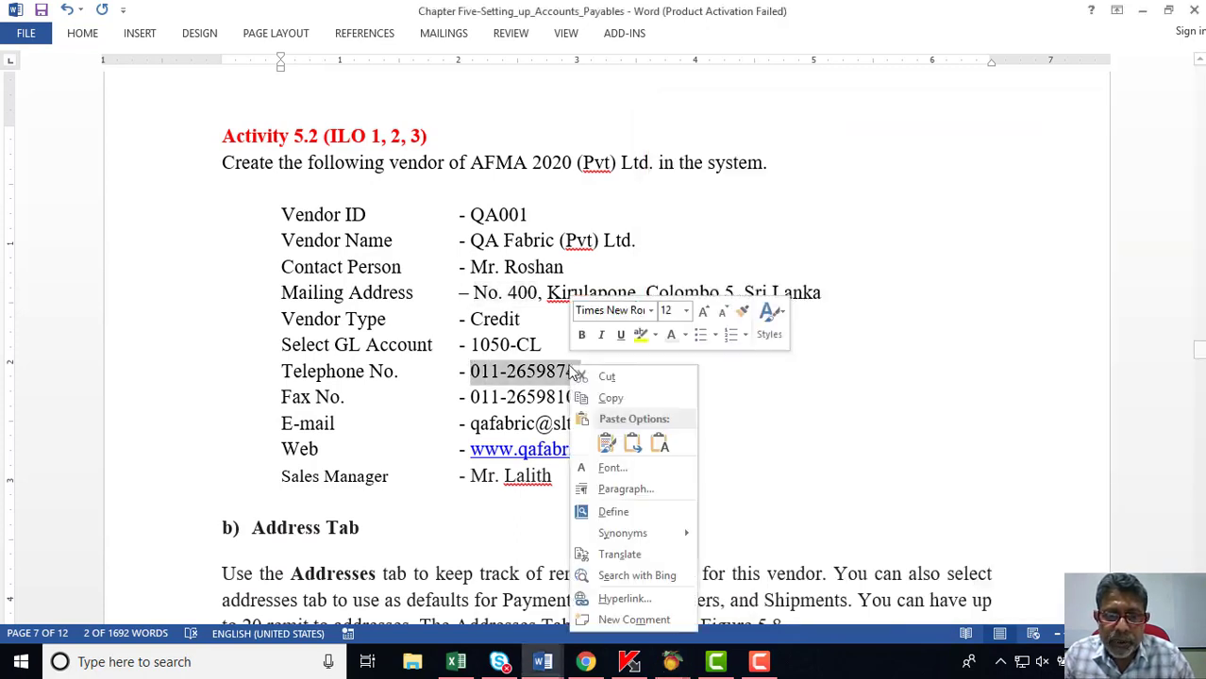
click(609, 397)
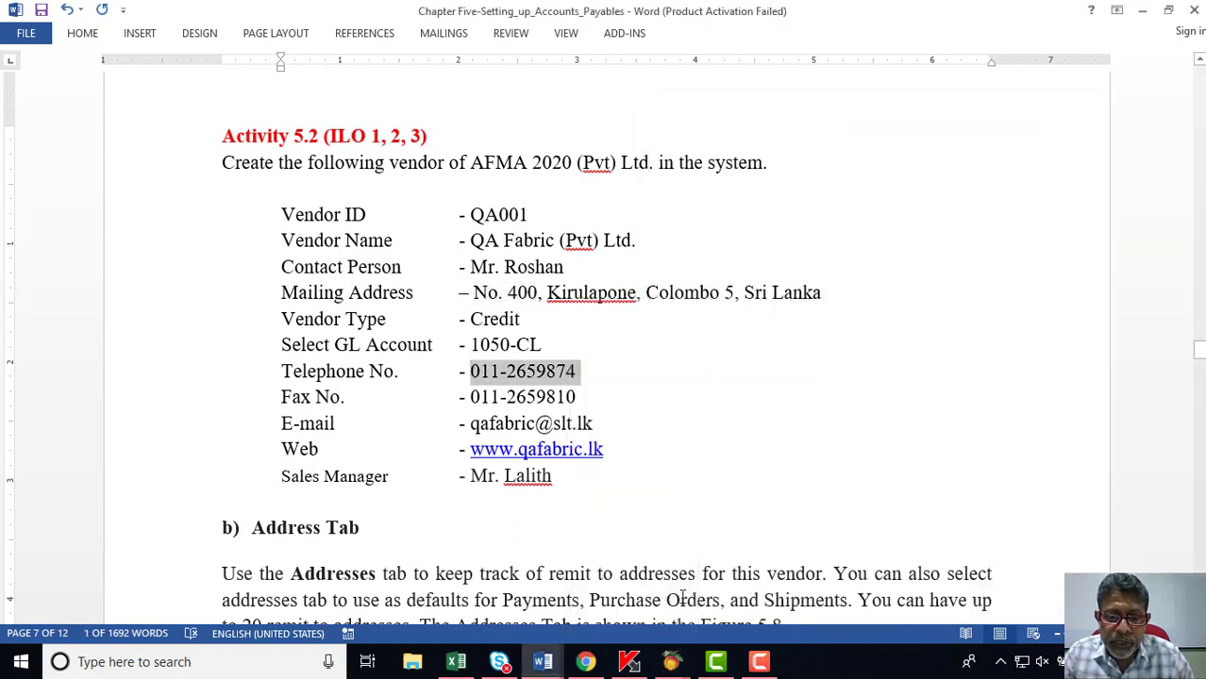
click(586, 661)
click(604, 663)
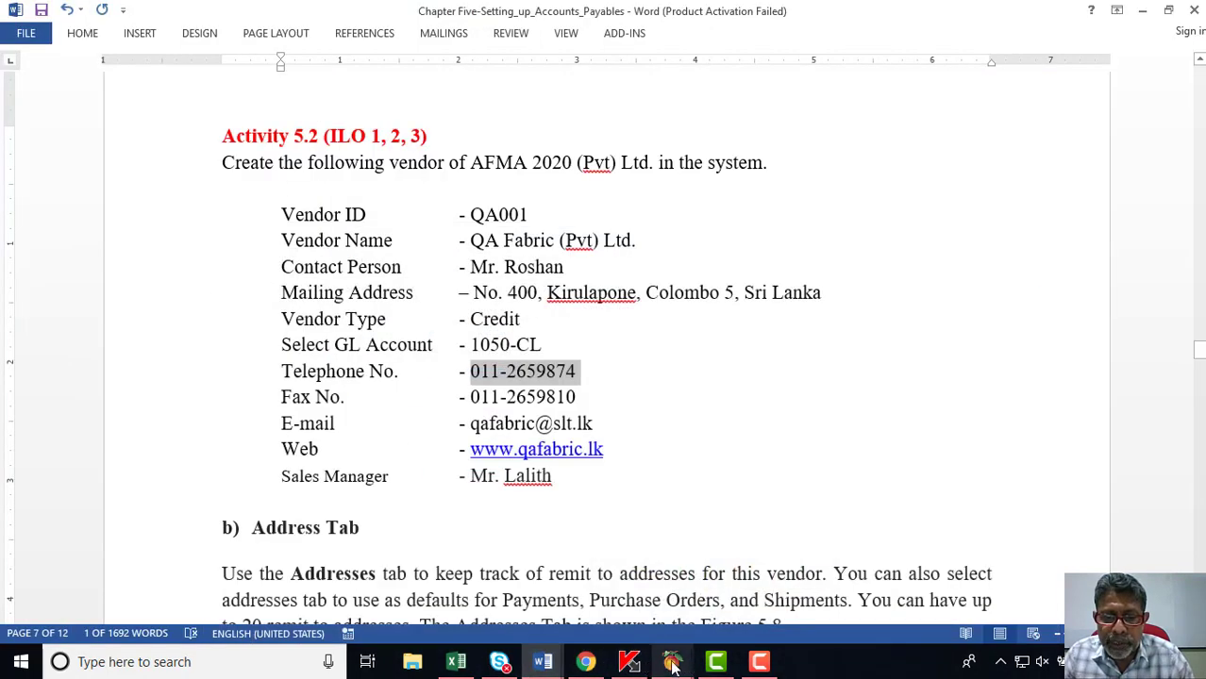
mouse_move(672, 662)
click(767, 585)
click(1061, 340)
right_click(1062, 340)
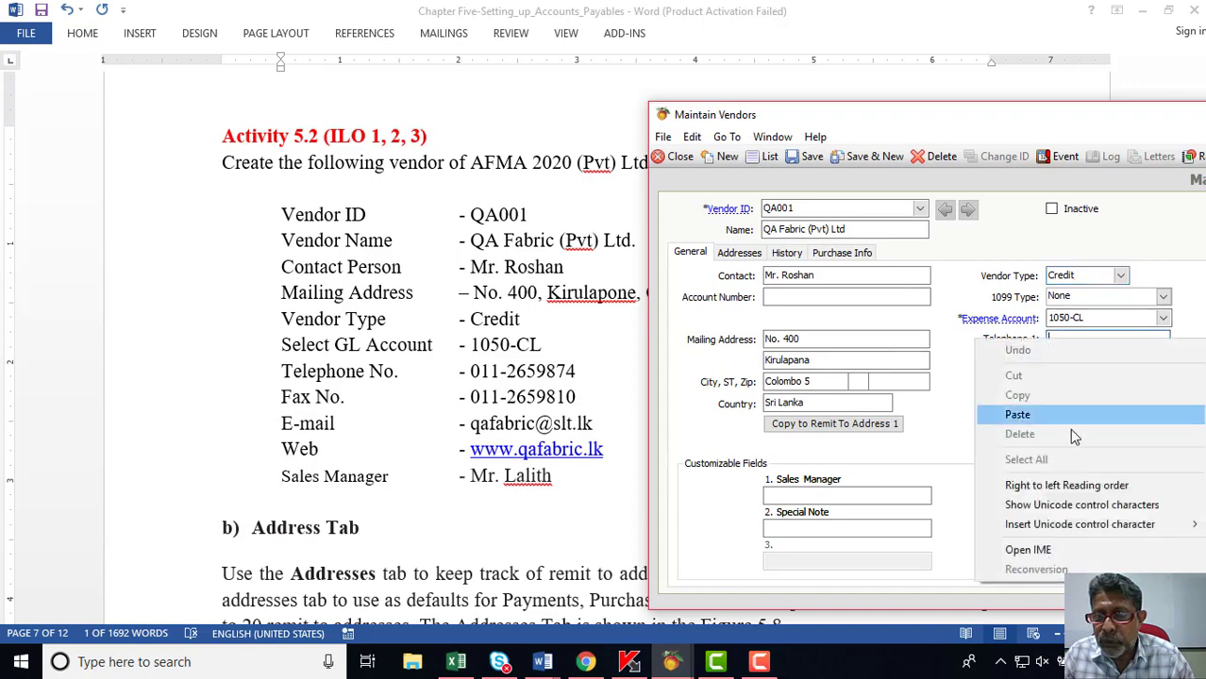
click(1020, 413)
Copy the vendor's fax number from the Word document into the Fax field of Maintain Vendors.
click(469, 396)
drag(469, 396, 576, 397)
right_click(574, 398)
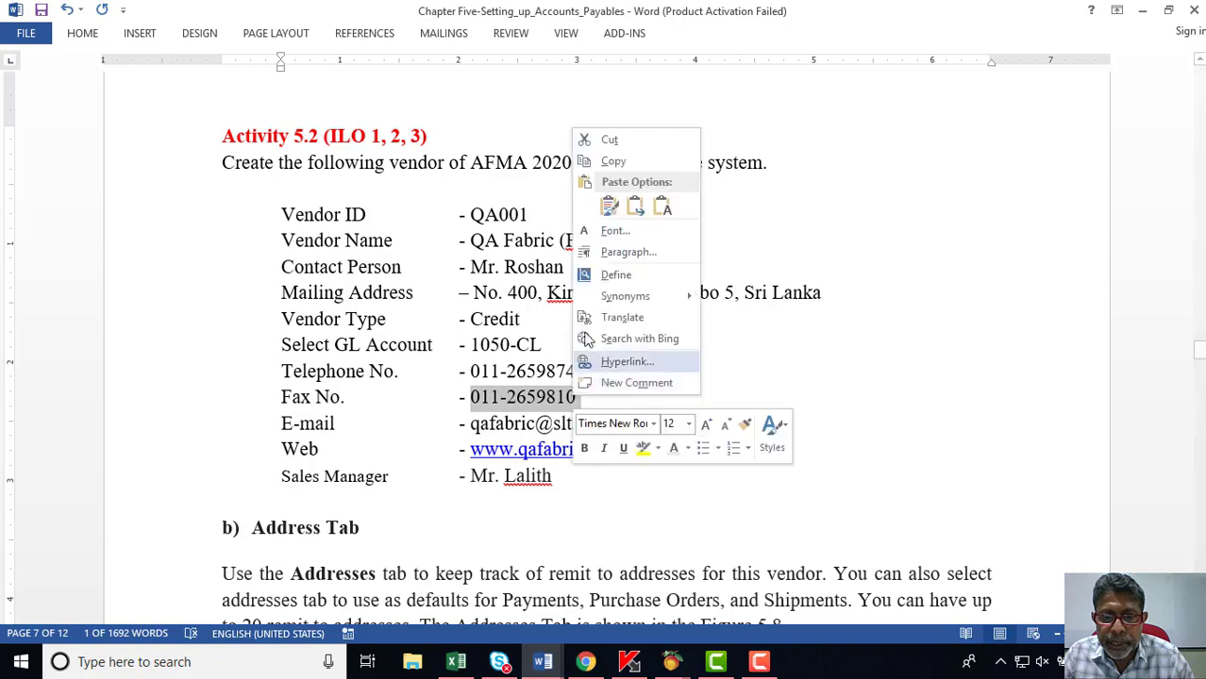
click(613, 162)
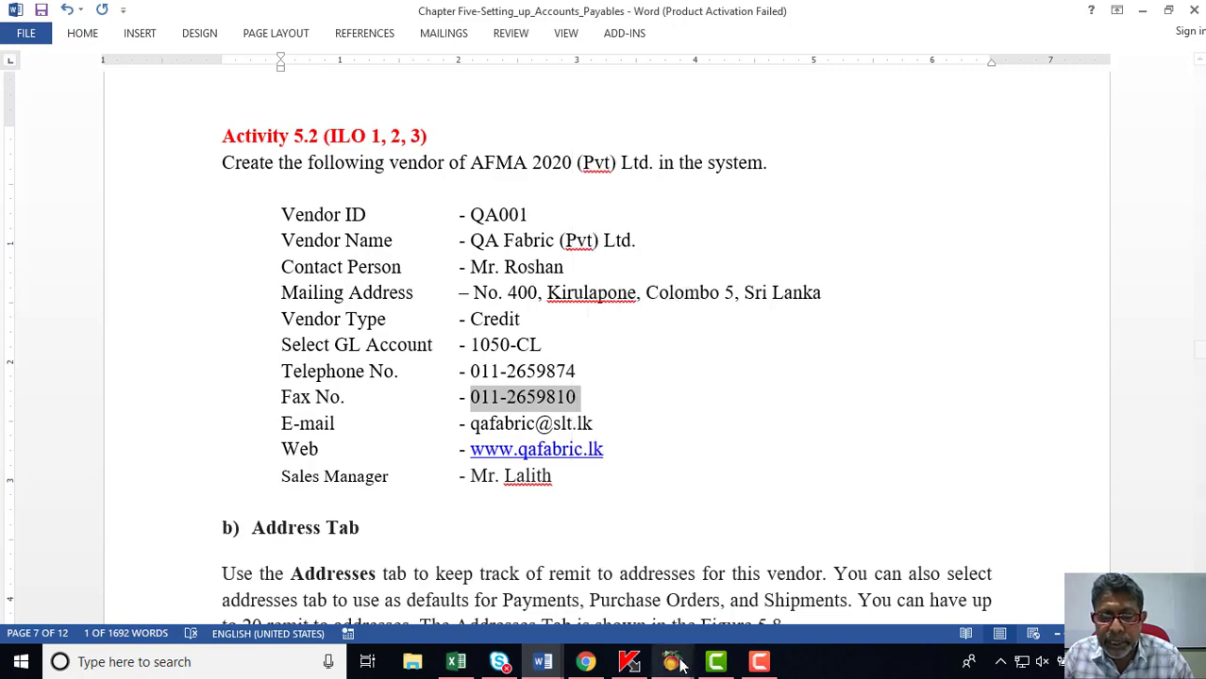
mouse_move(671, 661)
click(792, 596)
click(1066, 381)
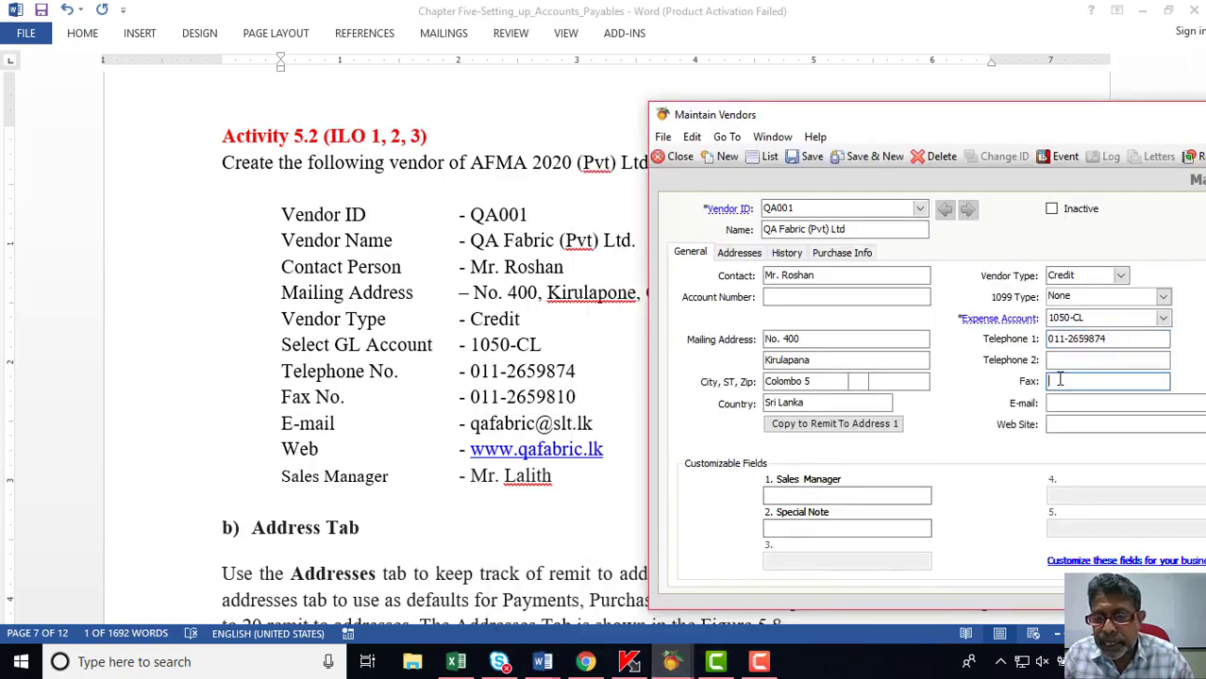
right_click(1066, 382)
click(1018, 454)
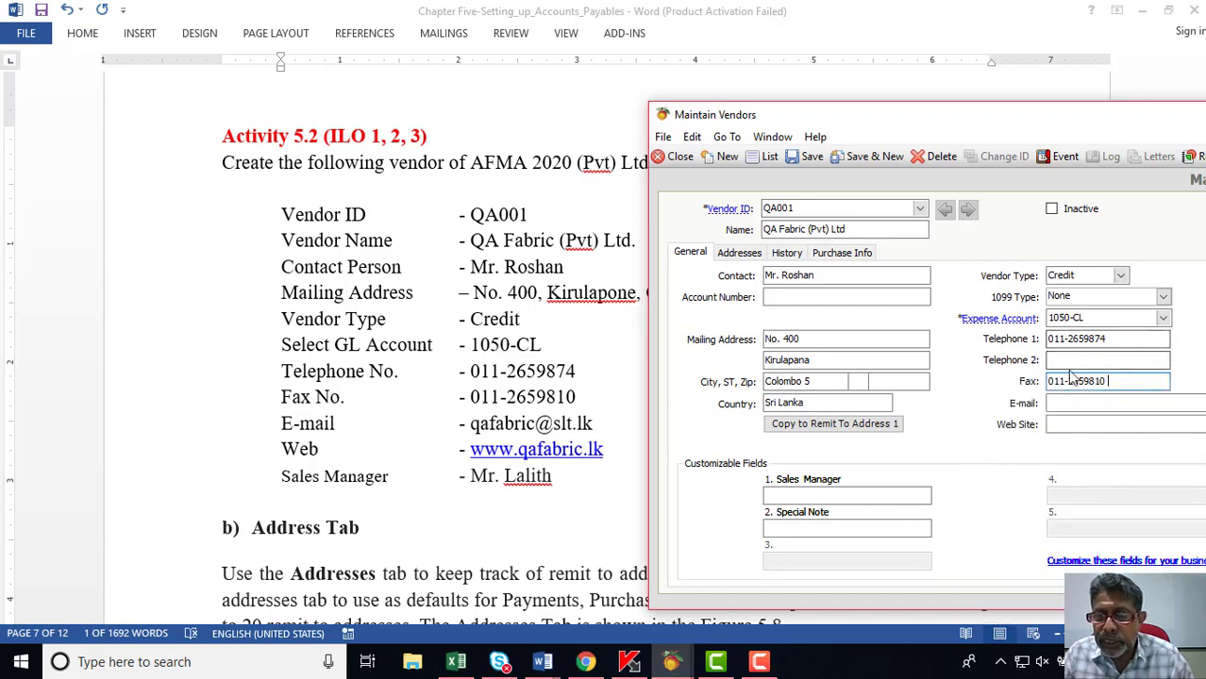
Copy the vendor's e-mail address from the Word document into the E-mail field of Maintain Vendors.
click(478, 449)
drag(471, 424, 600, 424)
right_click(601, 423)
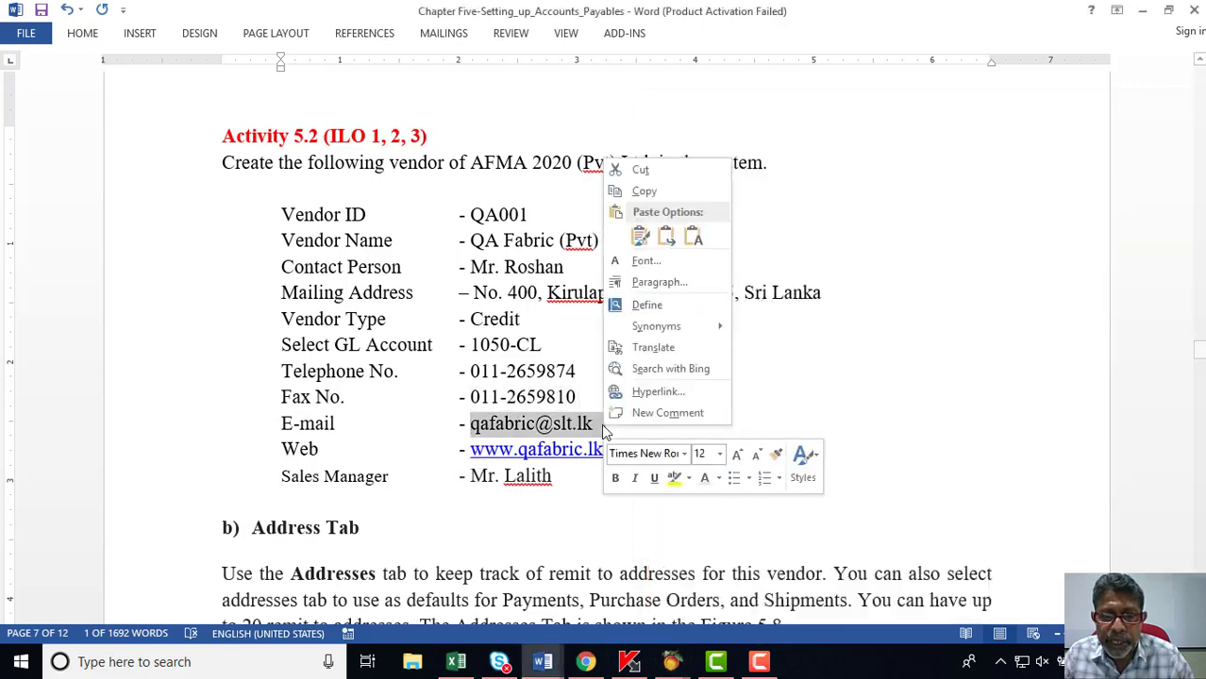
click(639, 190)
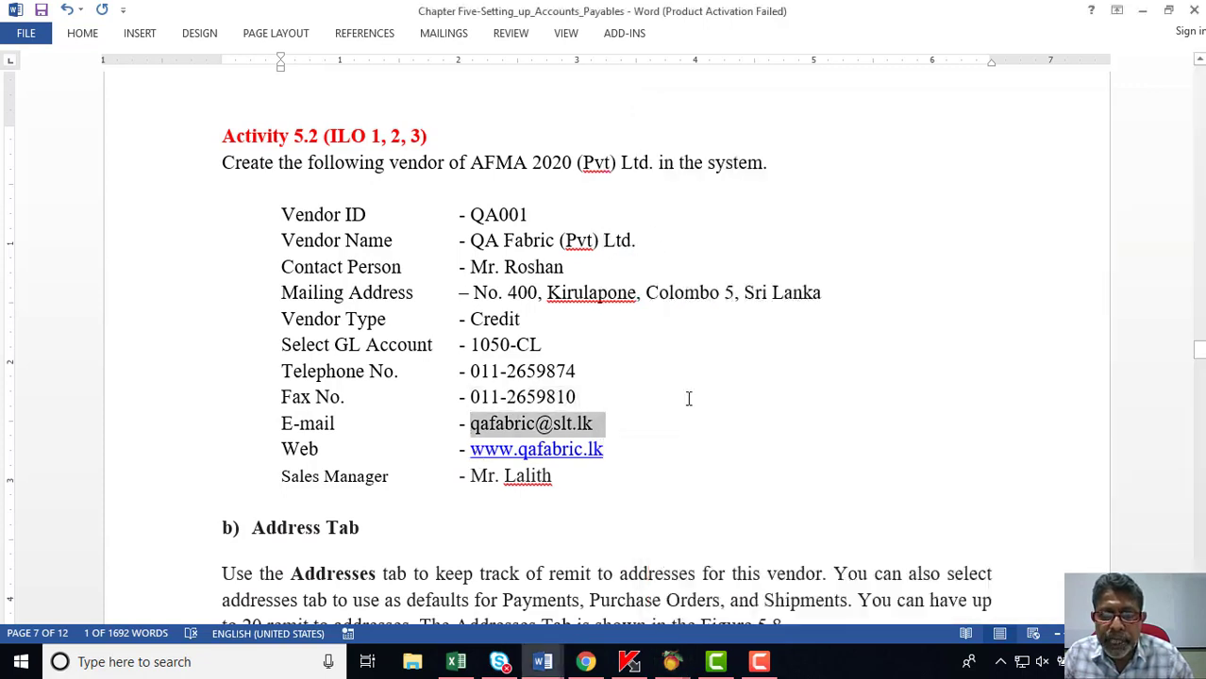
click(671, 661)
click(784, 632)
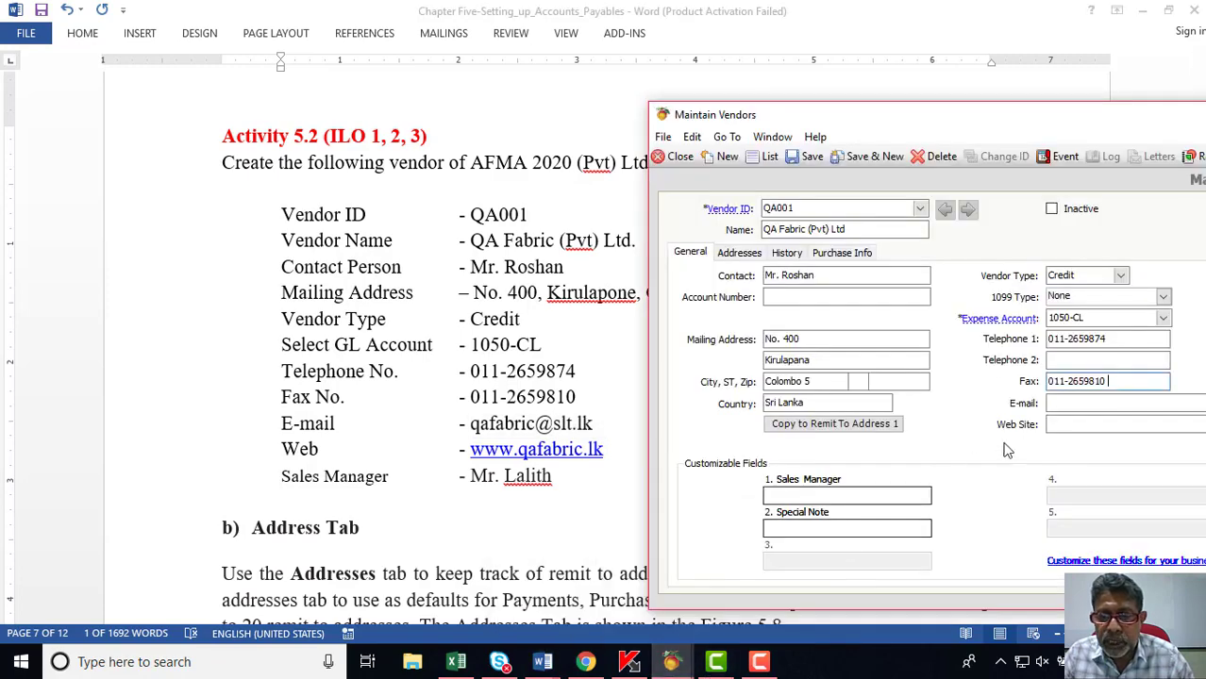
right_click(1075, 402)
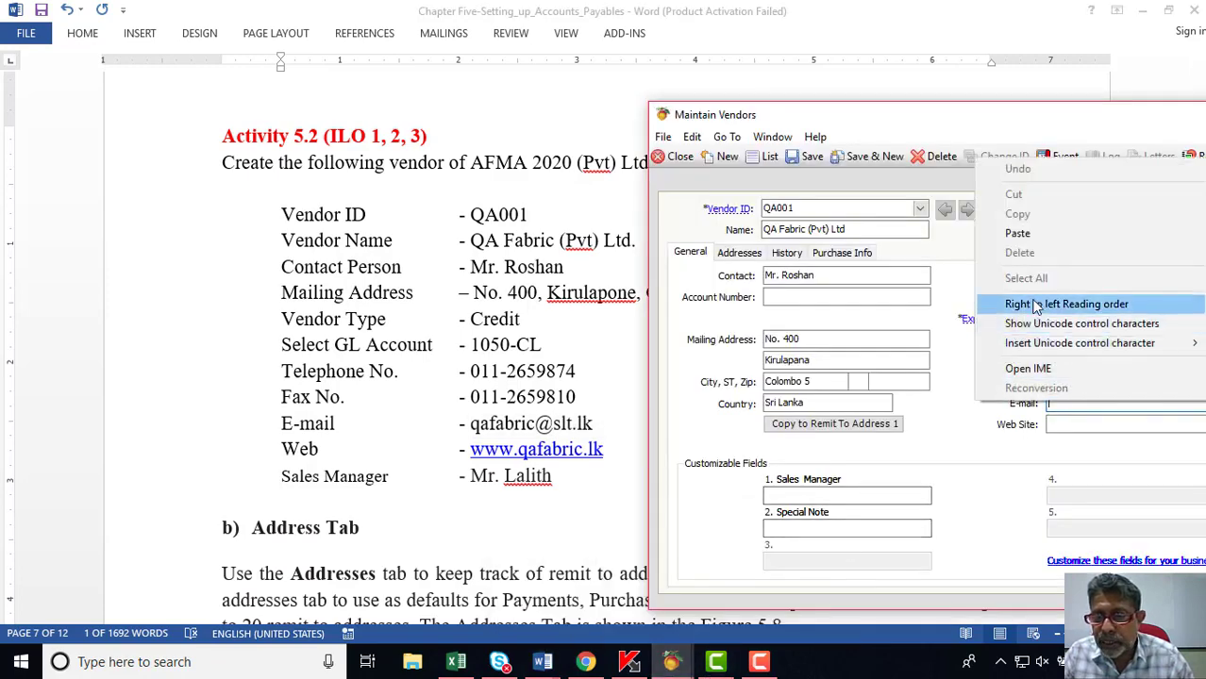
click(1017, 233)
key(alt+Tab)
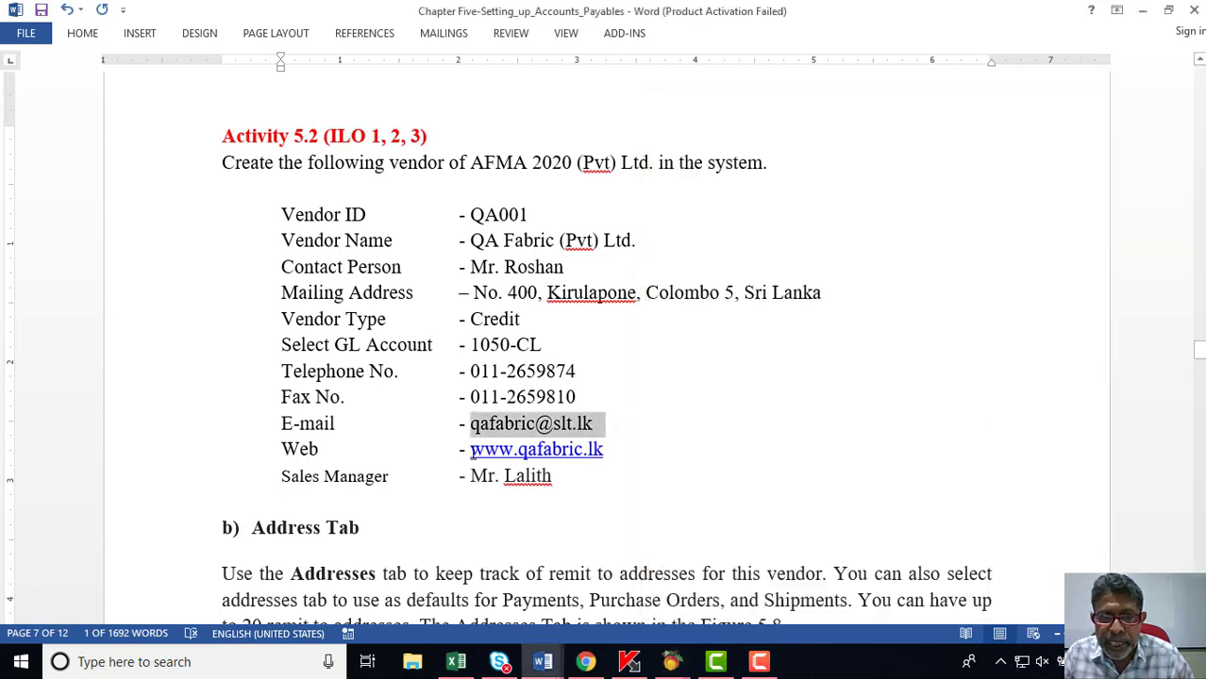
drag(470, 450, 602, 451)
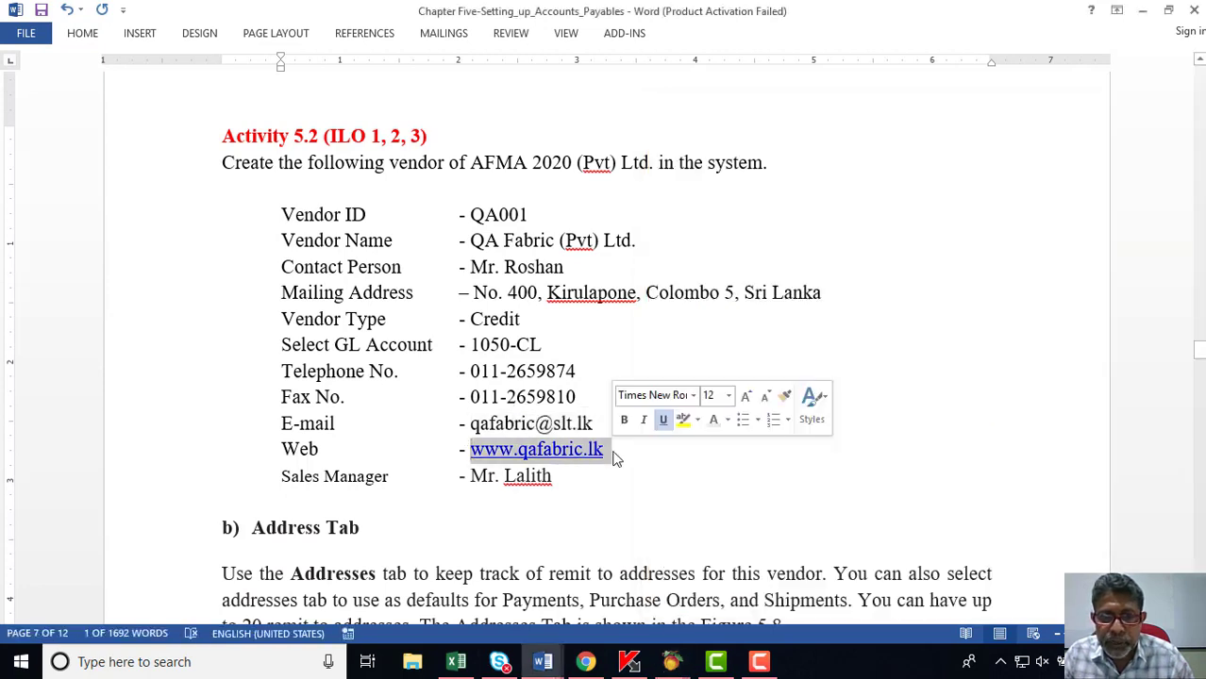
right_click(608, 455)
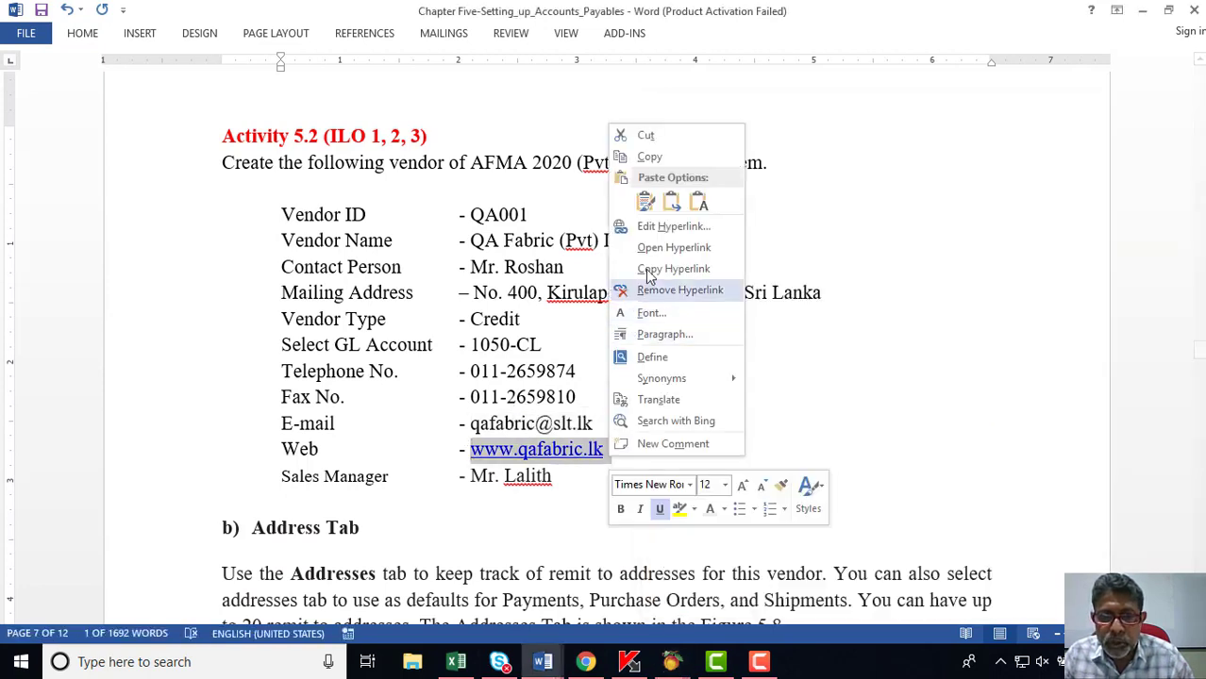
click(651, 156)
mouse_move(674, 663)
click(758, 604)
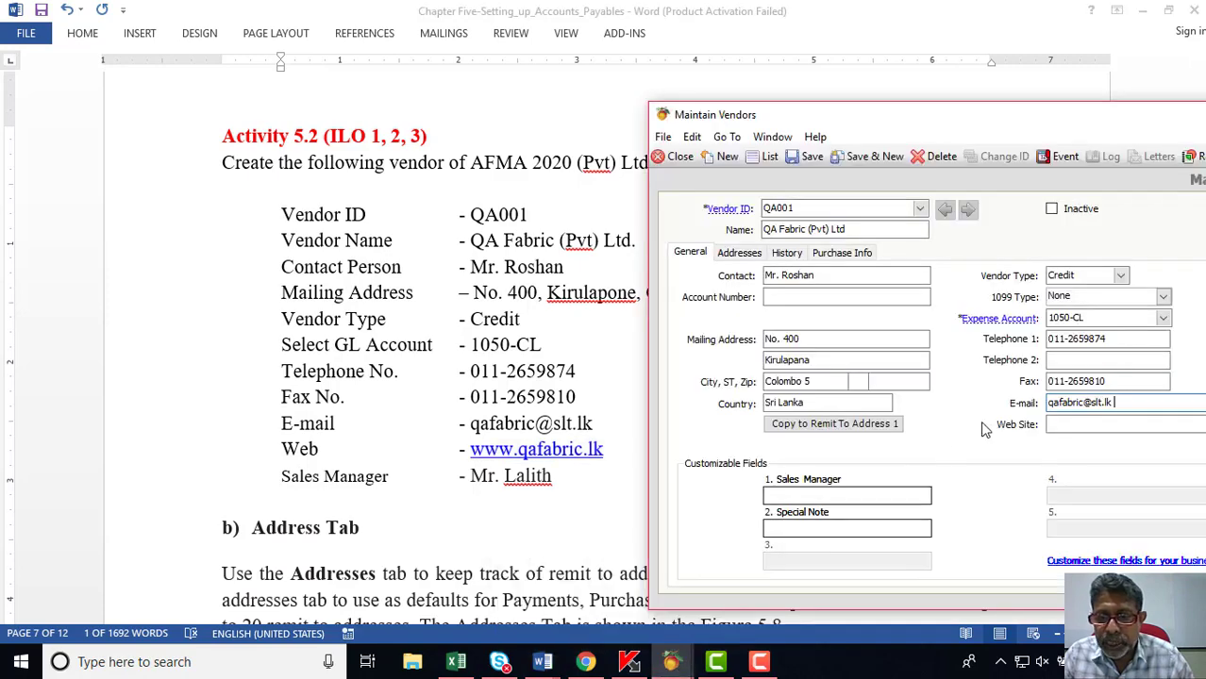
click(1079, 423)
right_click(1078, 424)
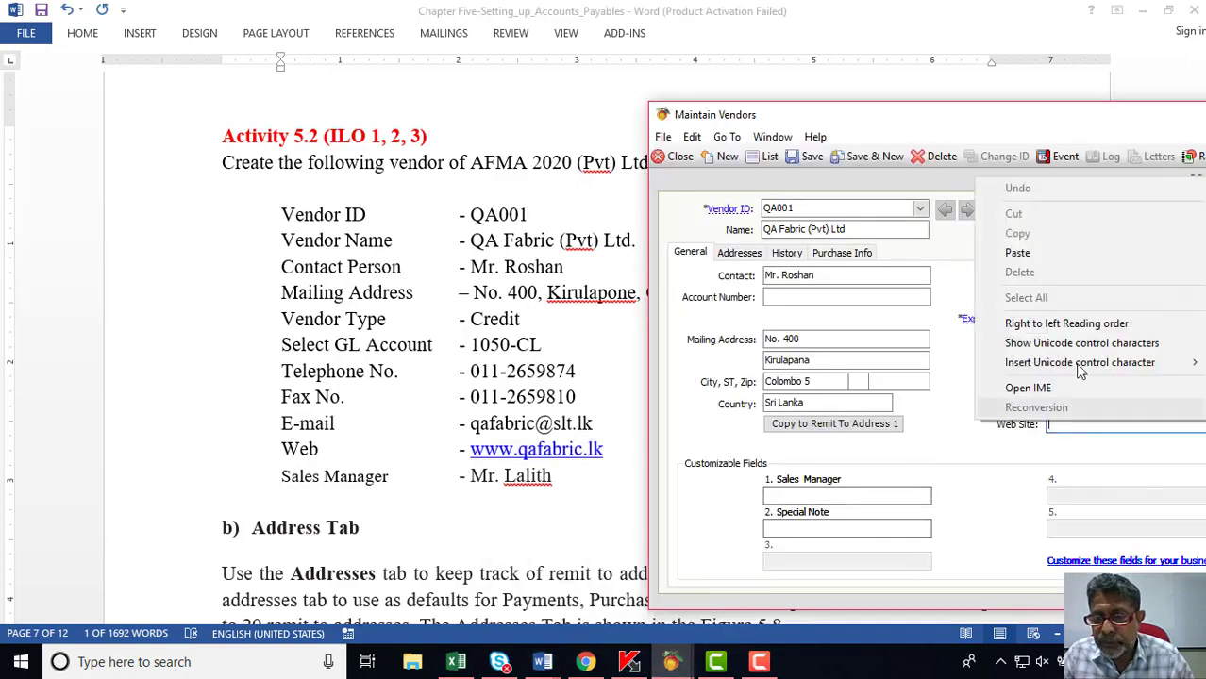
click(1025, 256)
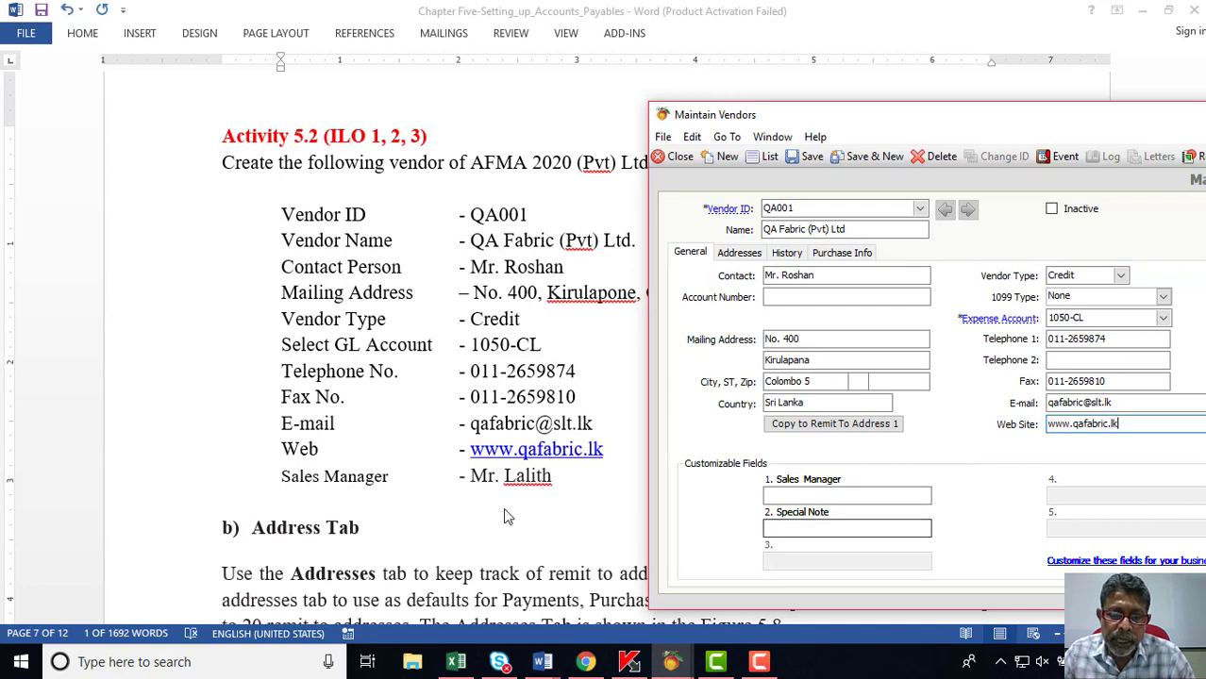
Copy the sales manager's name from the Word document into the Sales Manager customizable field of Maintain Vendors.
click(475, 476)
drag(470, 476, 552, 476)
right_click(552, 477)
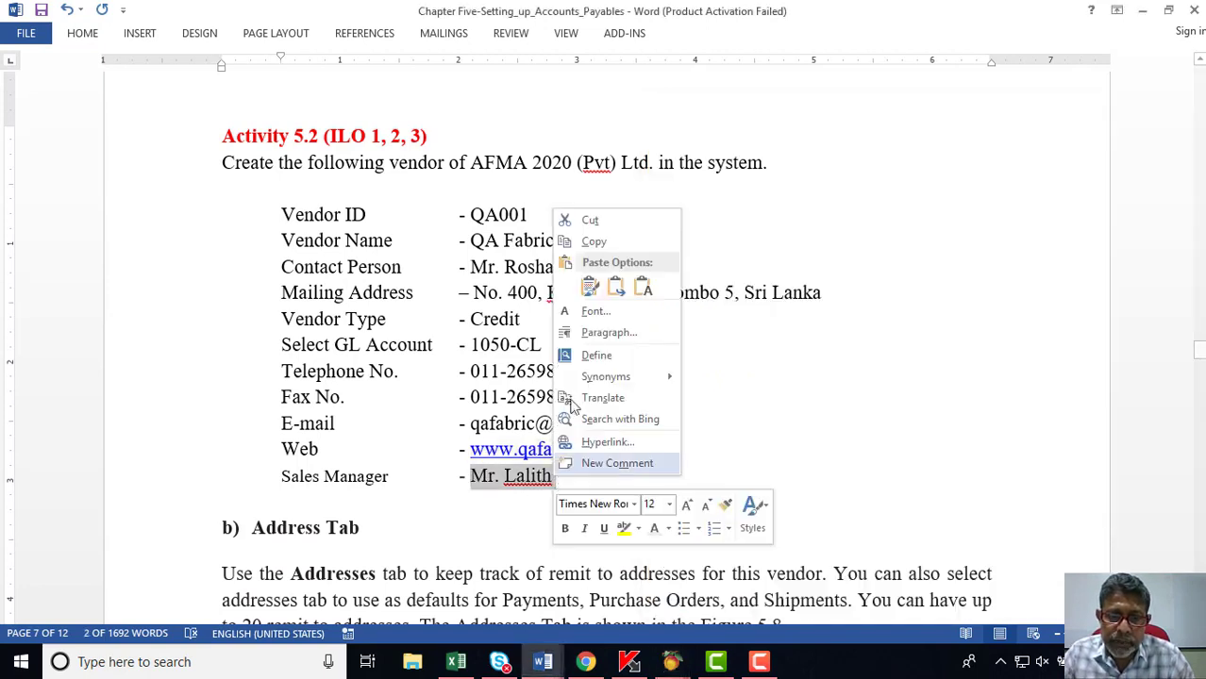
click(593, 241)
mouse_move(668, 662)
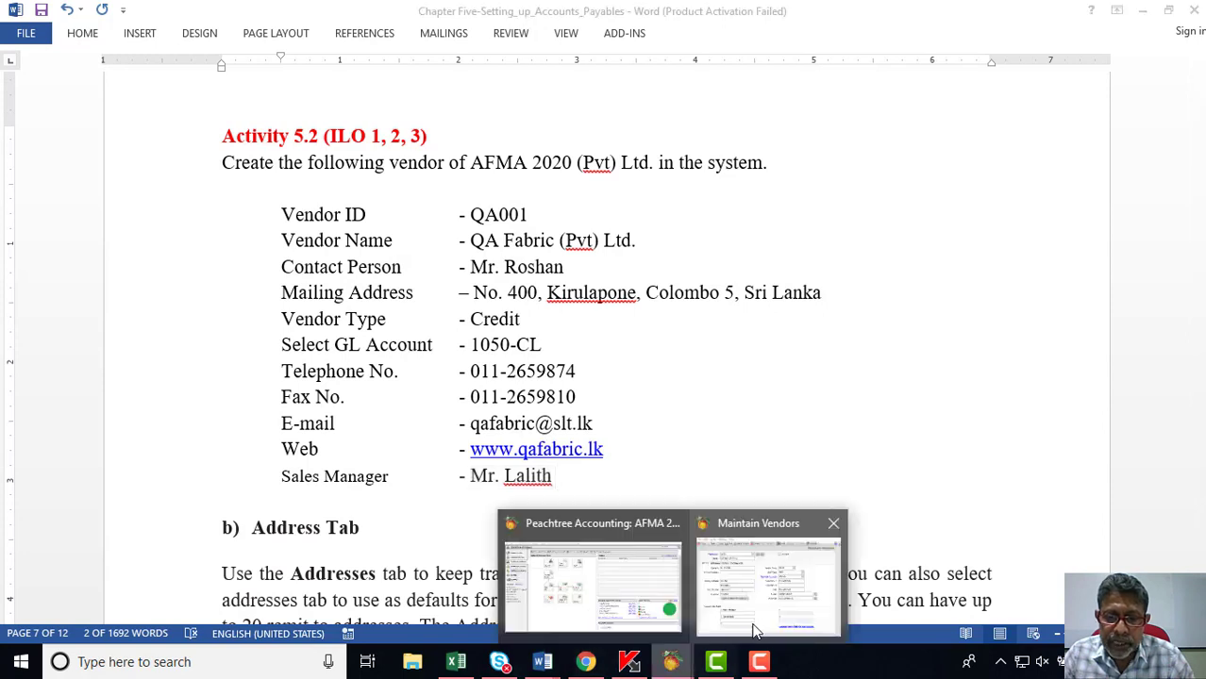
click(765, 514)
click(785, 492)
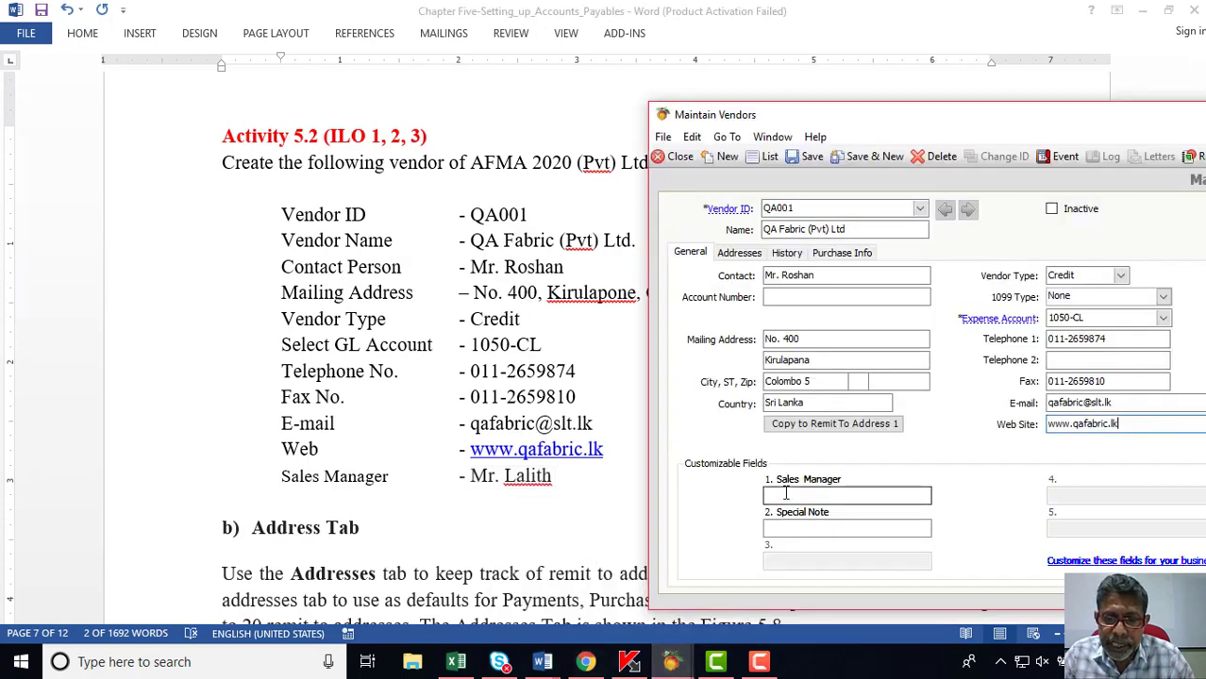
right_click(785, 492)
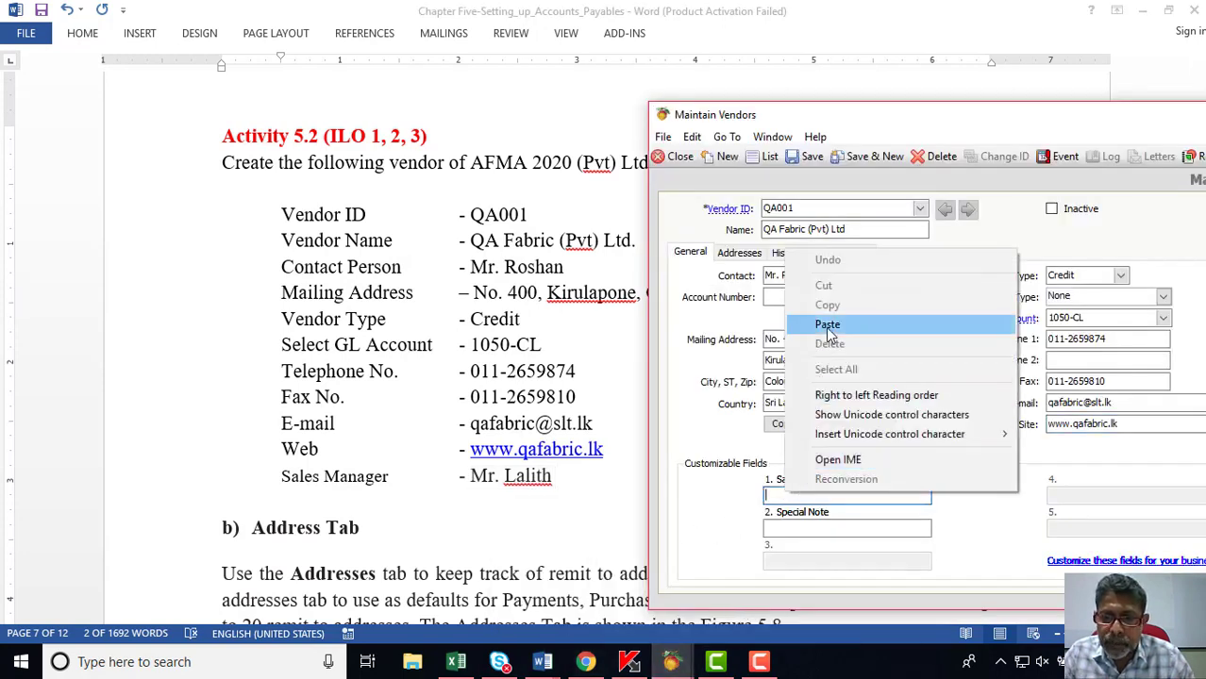
click(827, 324)
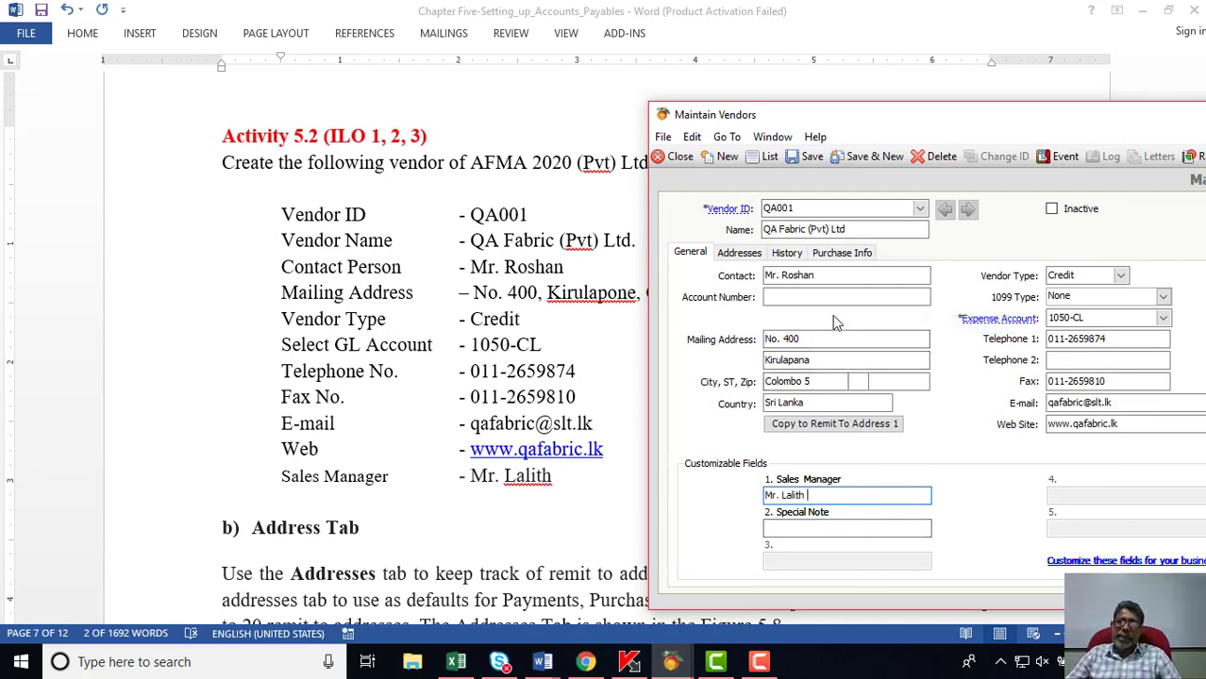
Read the Address Tab section and the Activity 5.3 instructions in the Word document.
drag(979, 118, 646, 89)
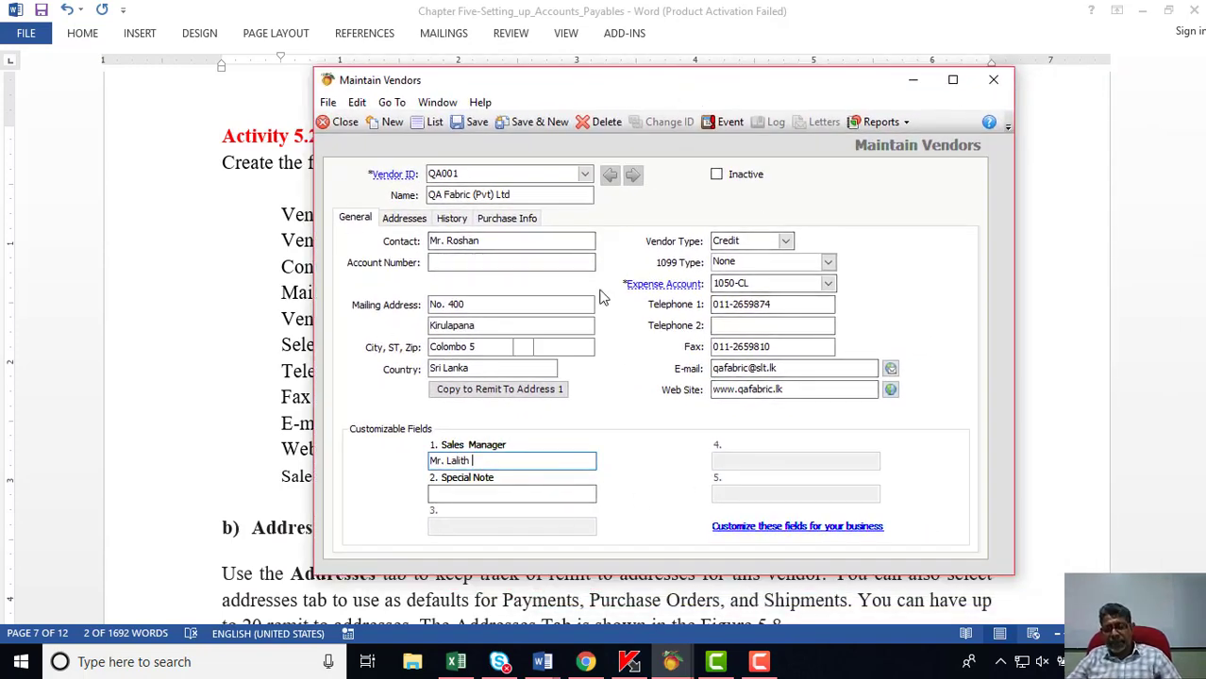
click(407, 219)
click(248, 377)
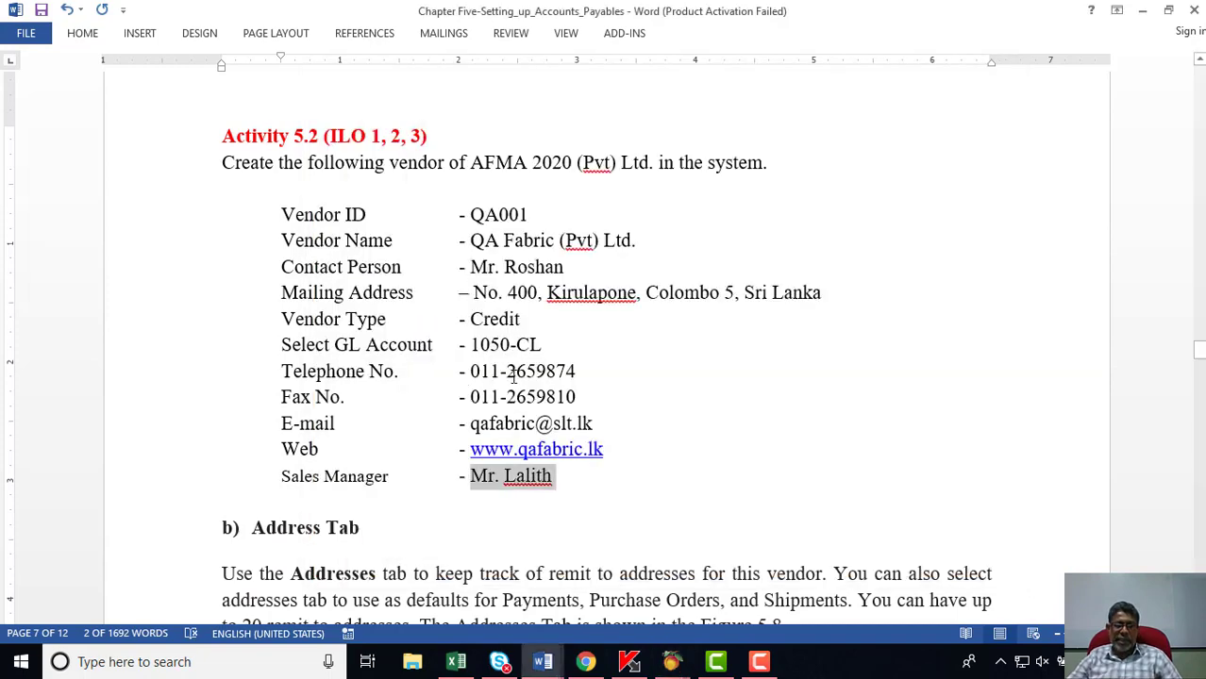
scroll(514, 378, down, 2)
scroll(514, 378, down, 2)
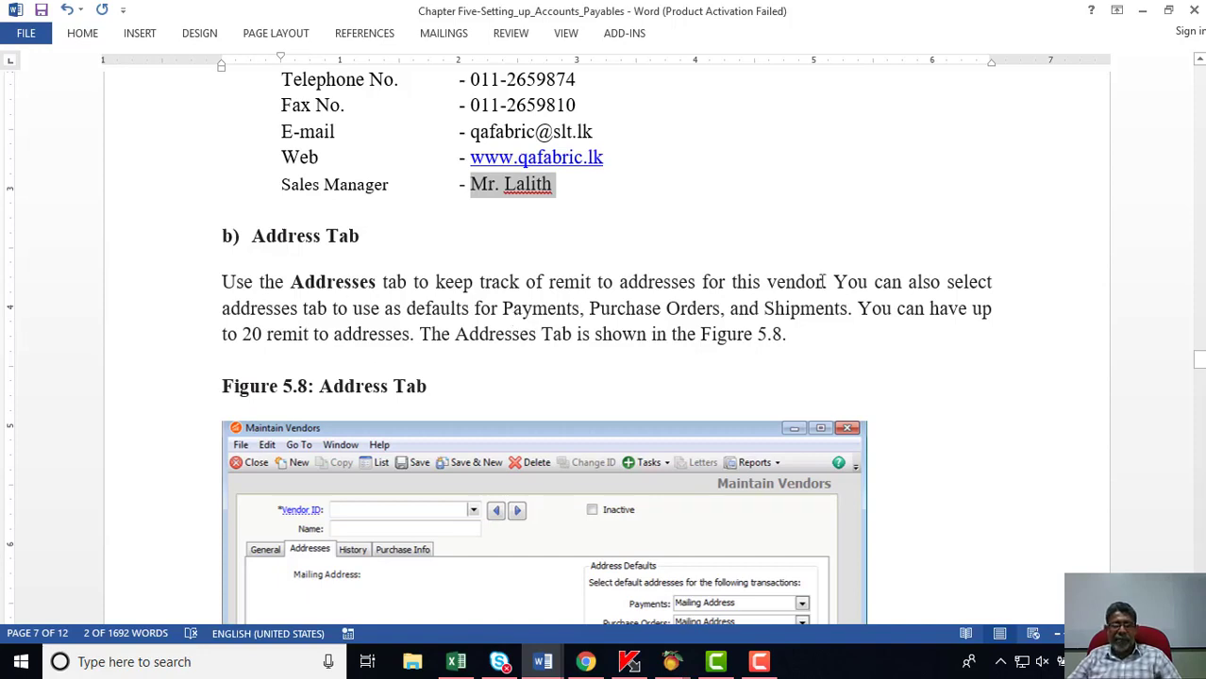
scroll(689, 351, down, 7)
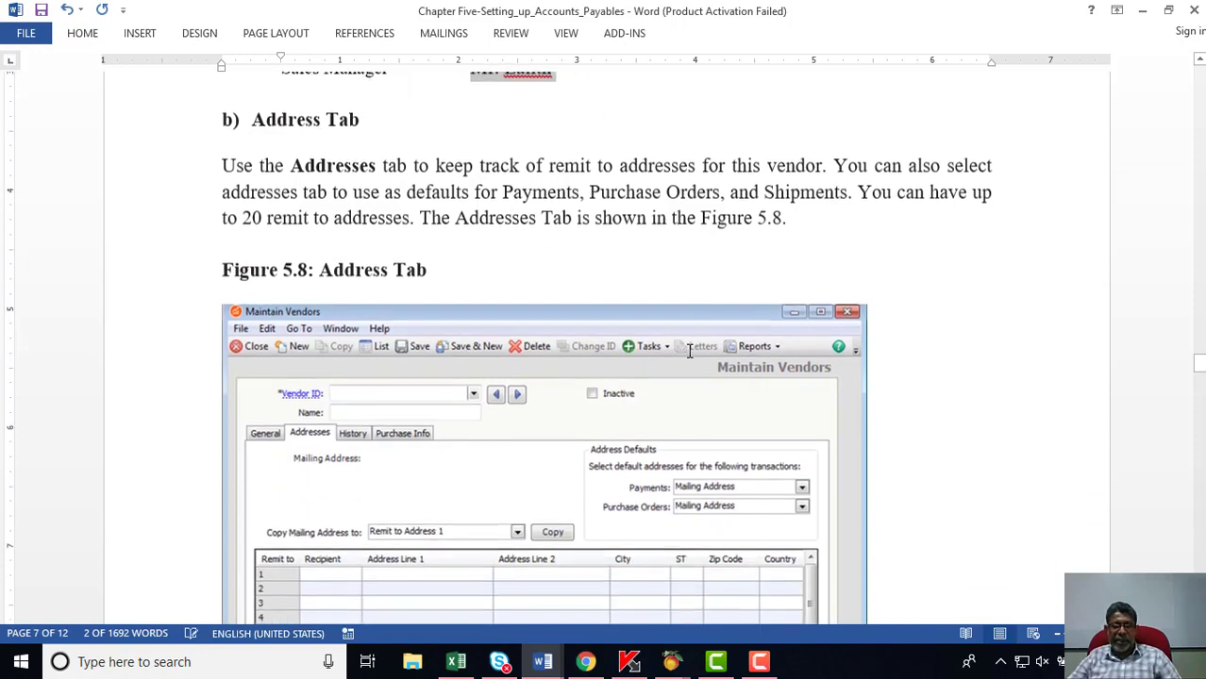
scroll(687, 349, down, 8)
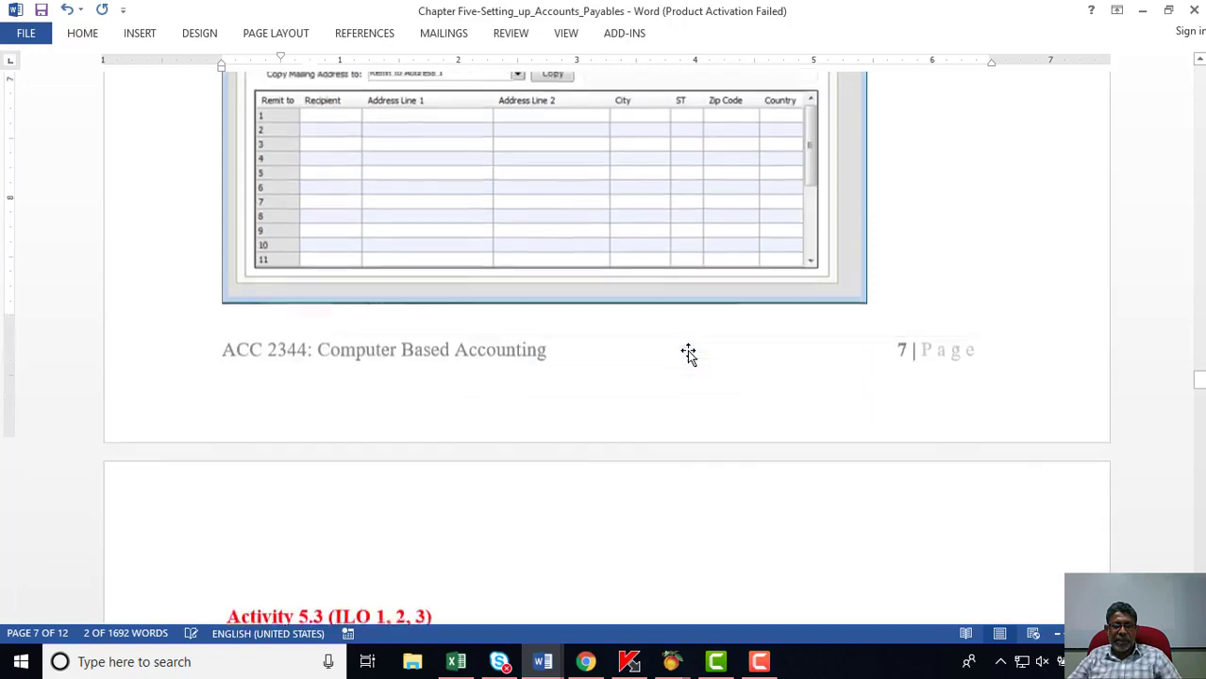
scroll(690, 351, down, 1)
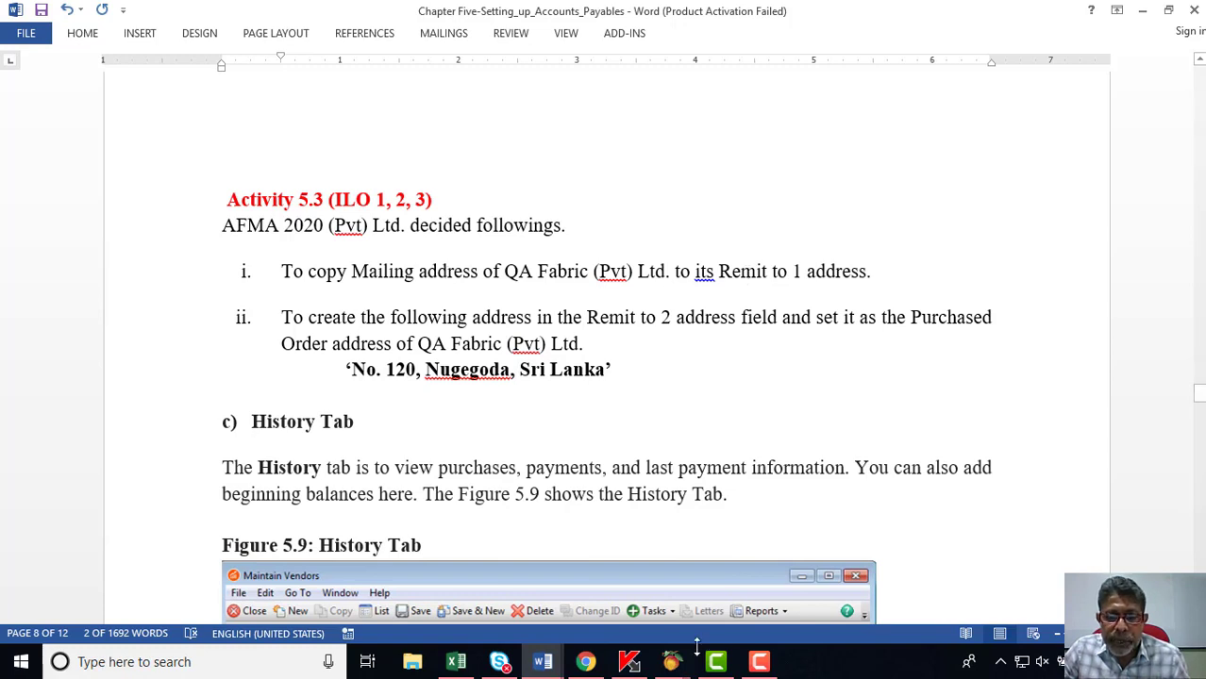
Copy the vendor's mailing address to Remit To Address 1 in Maintain Vendors and check it in the Addresses table.
mouse_move(671, 661)
click(779, 568)
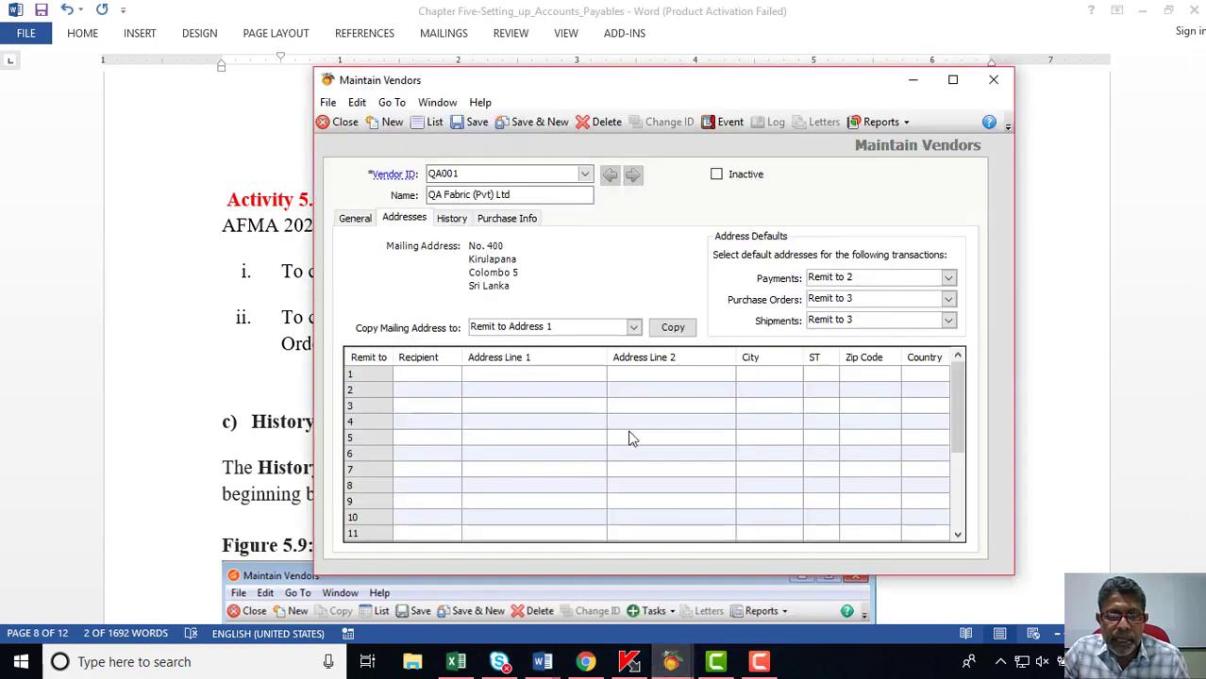
click(359, 222)
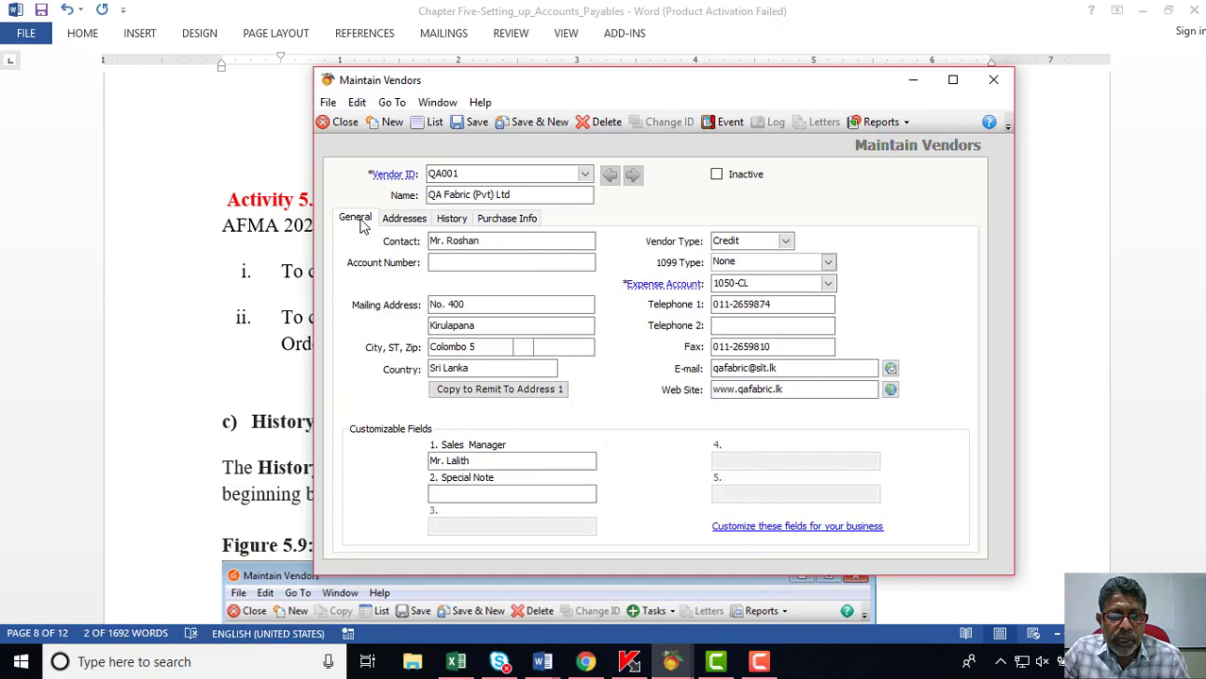
click(484, 395)
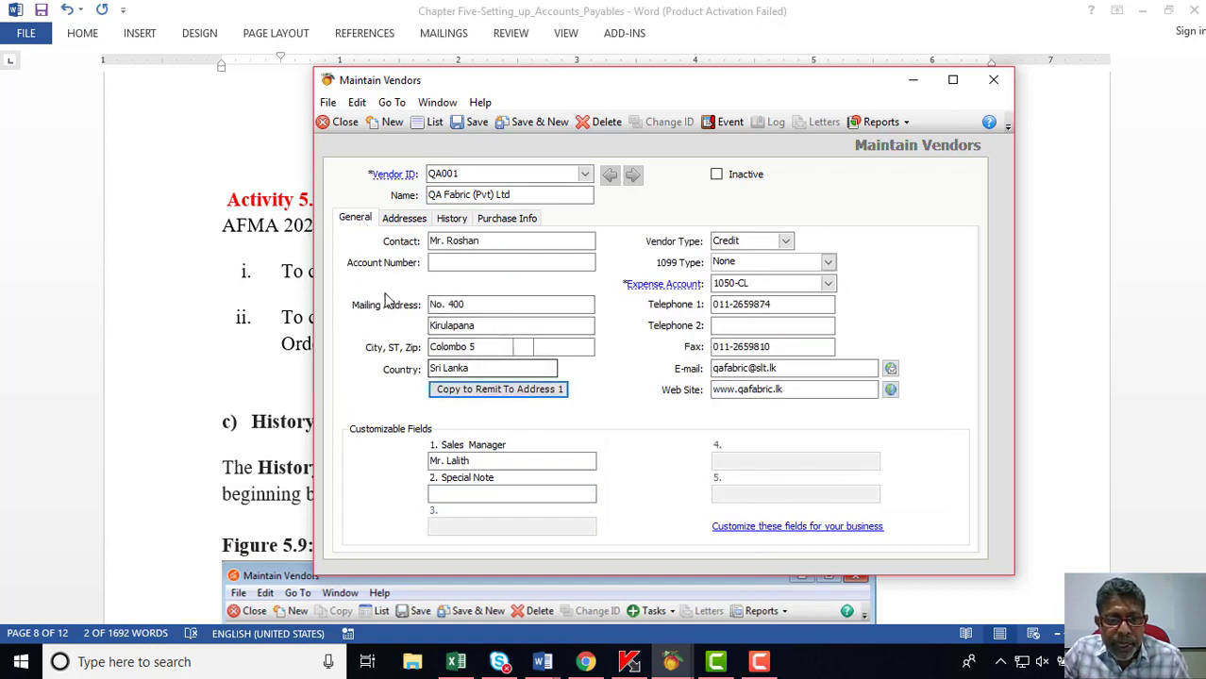
click(400, 221)
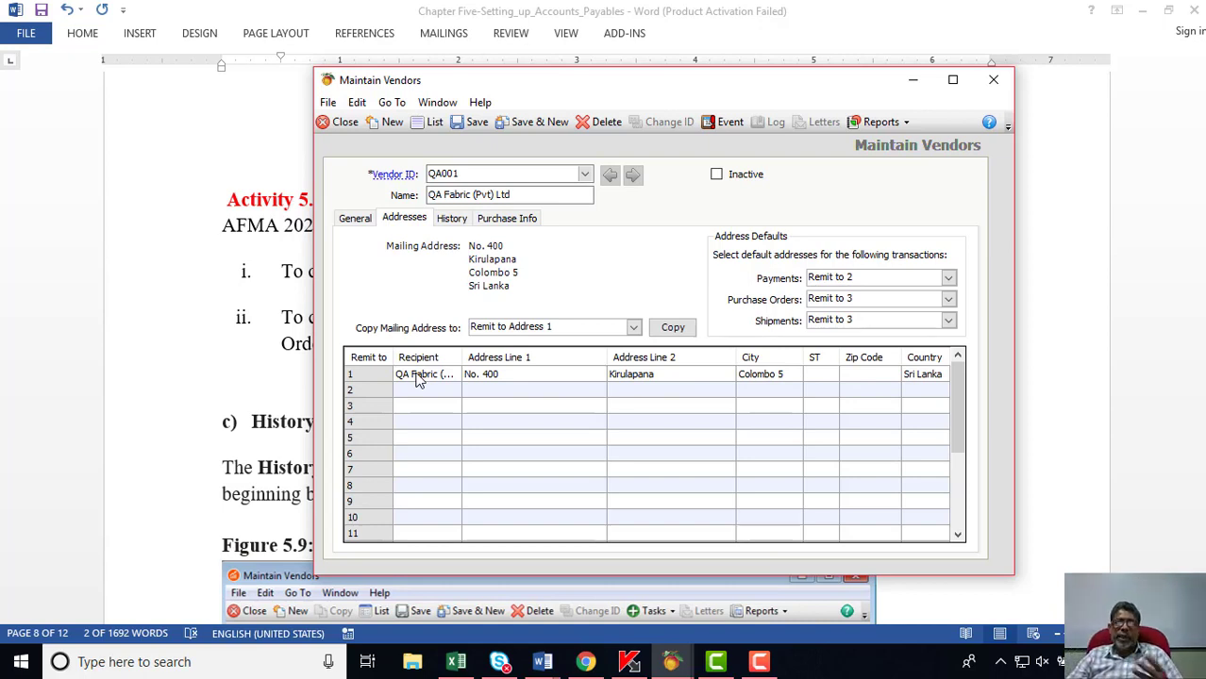
click(351, 219)
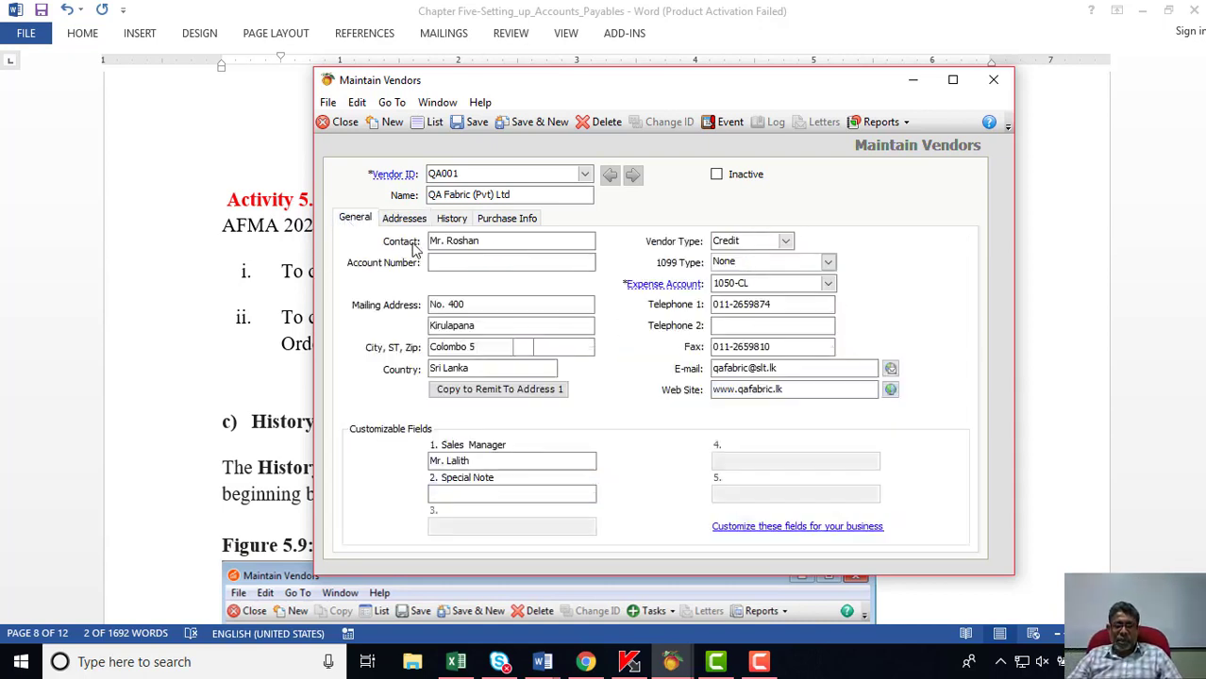
click(481, 390)
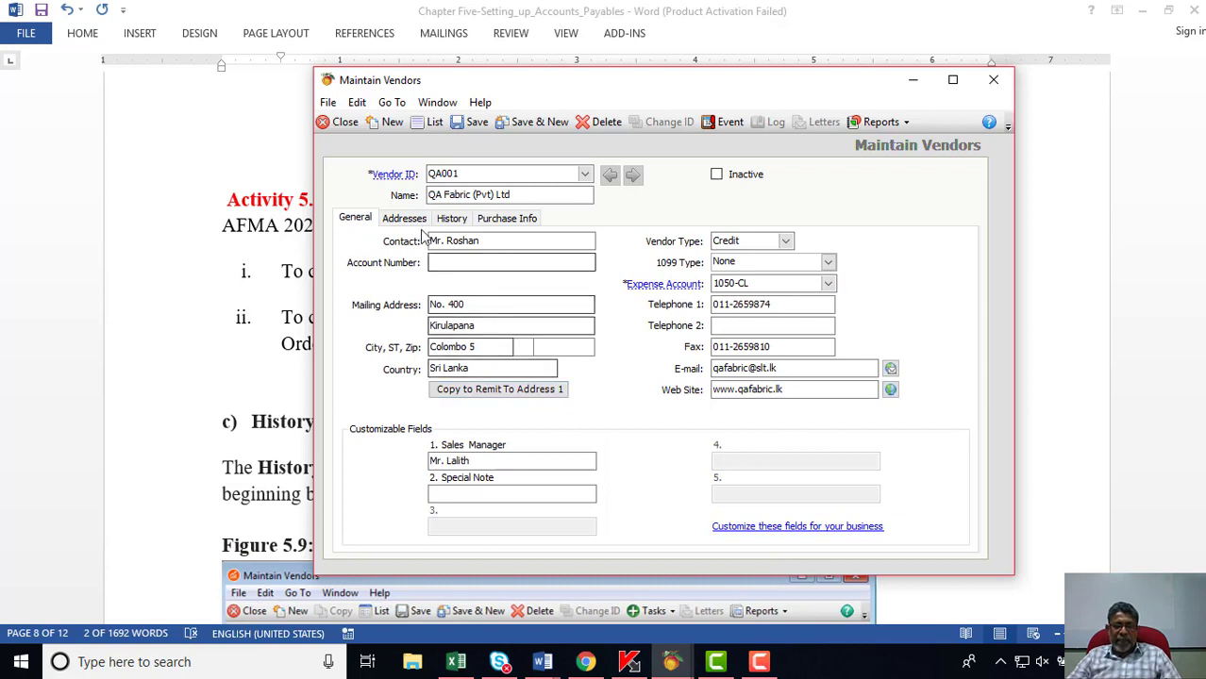
click(406, 219)
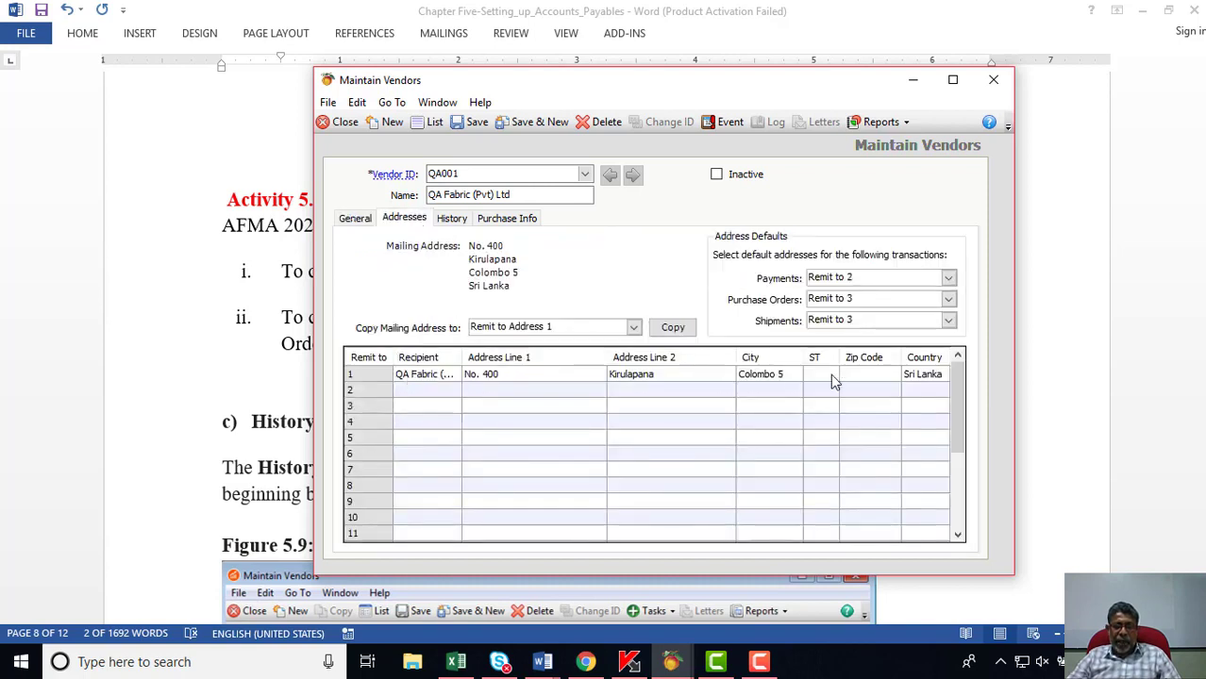
Copy QA Fabric (Pvt) Ltd from Activity 5.3 in Word into the Recipient field of Remit to row 2.
click(227, 336)
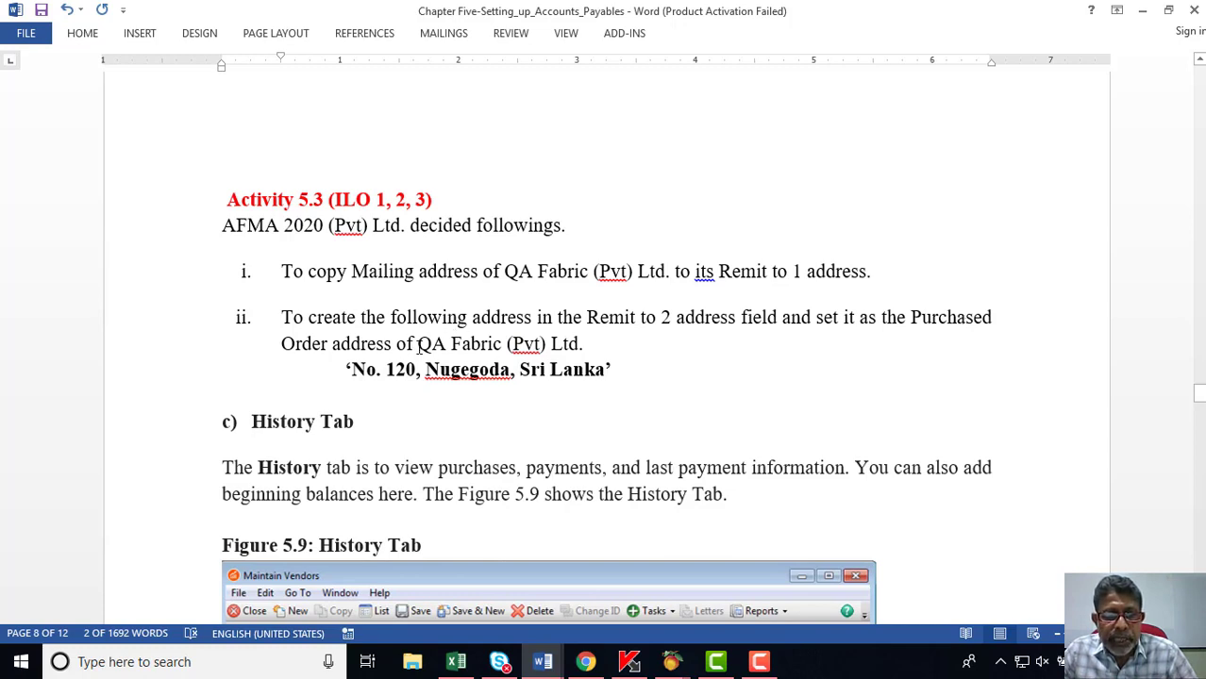
drag(417, 345, 577, 343)
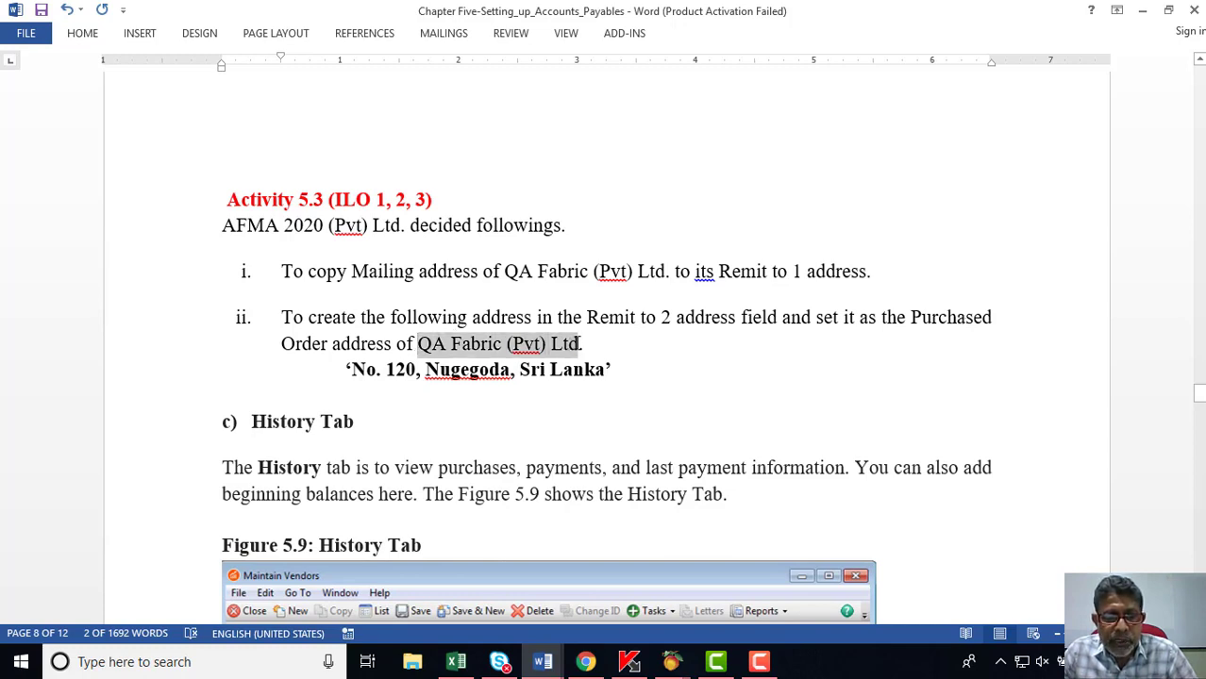
right_click(579, 344)
click(624, 242)
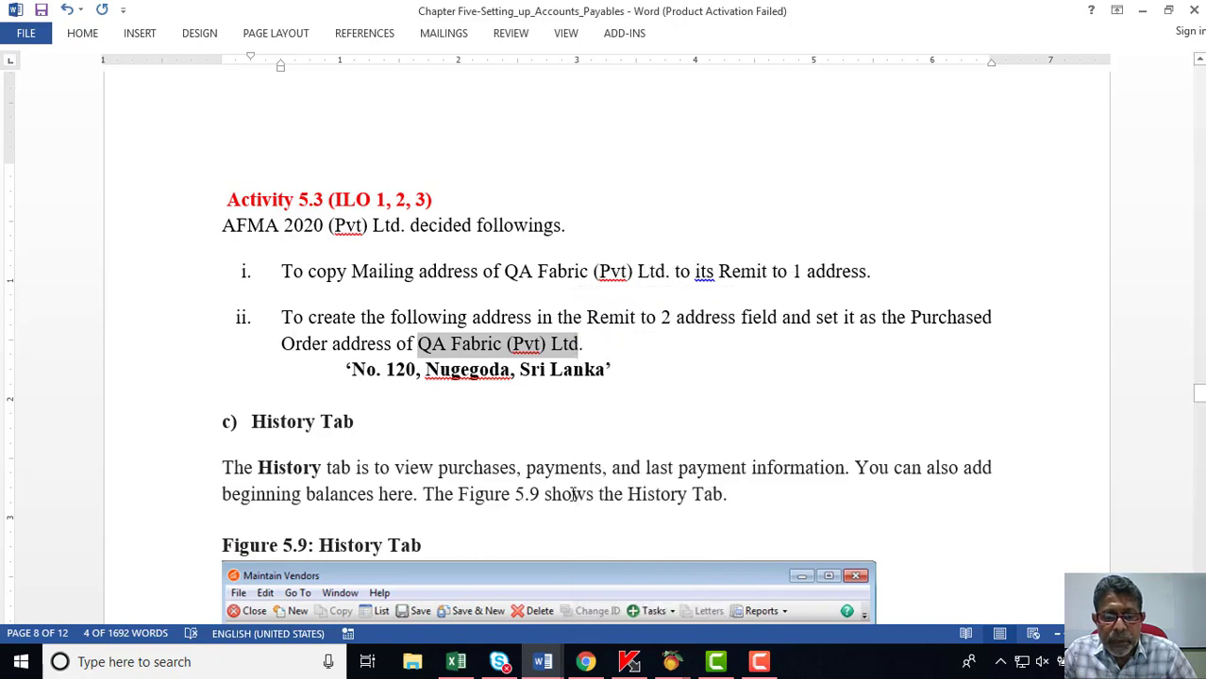
click(670, 661)
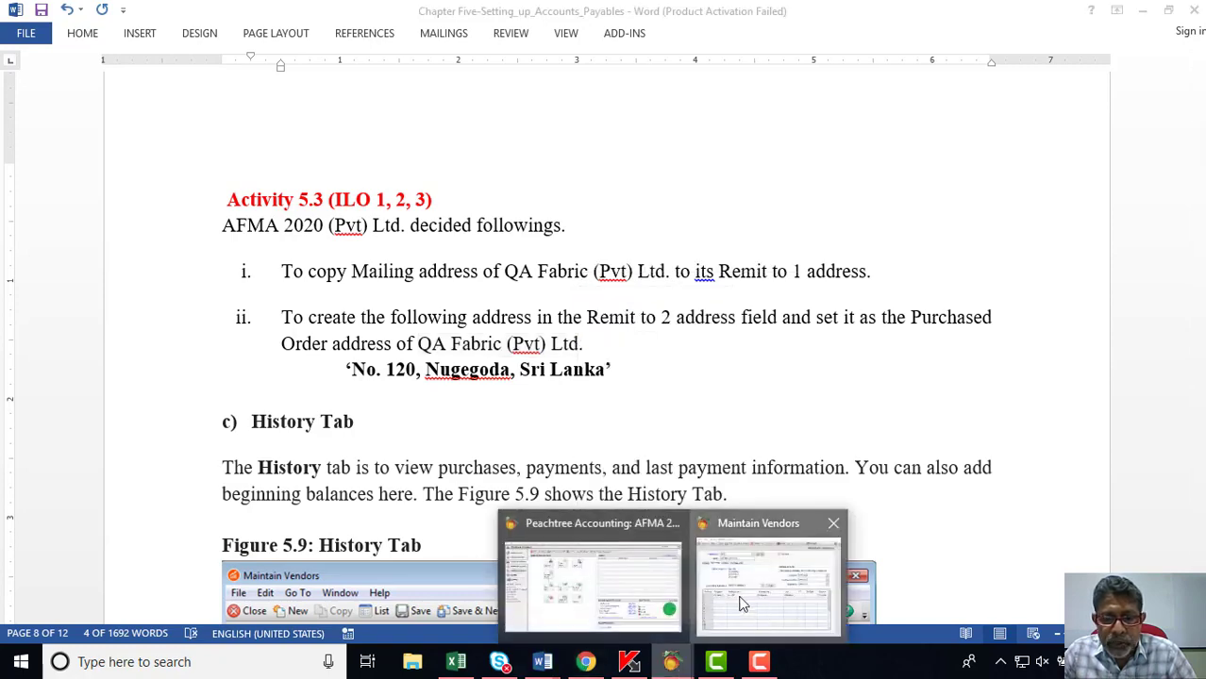
click(754, 611)
right_click(433, 393)
click(470, 463)
Copy the building number of the new address from Activity 5.3 in Word into Address Line 1 of Remit to row 2.
click(192, 368)
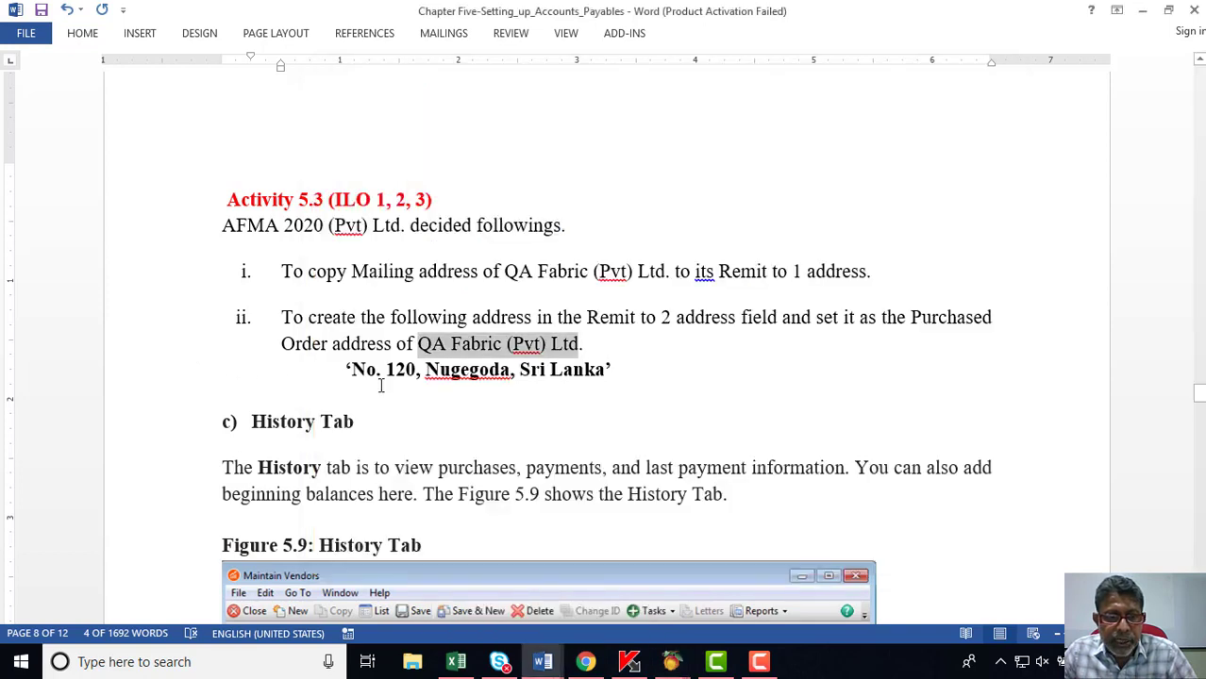
drag(348, 368, 400, 369)
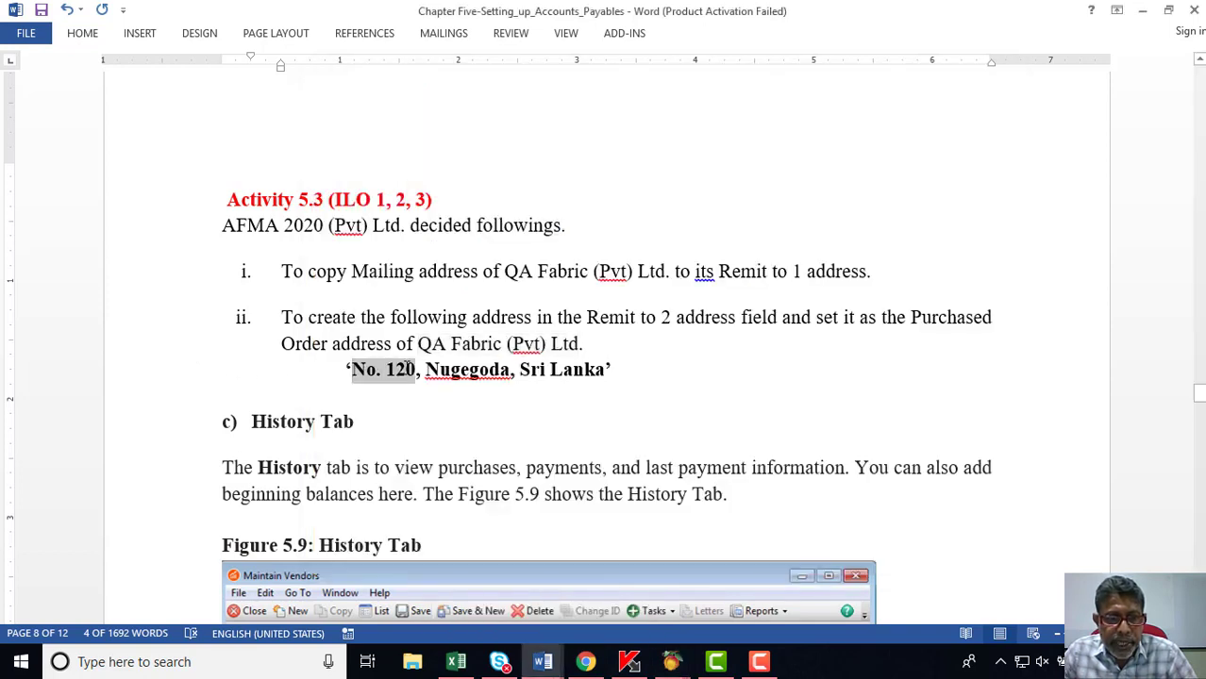
right_click(423, 368)
click(435, 399)
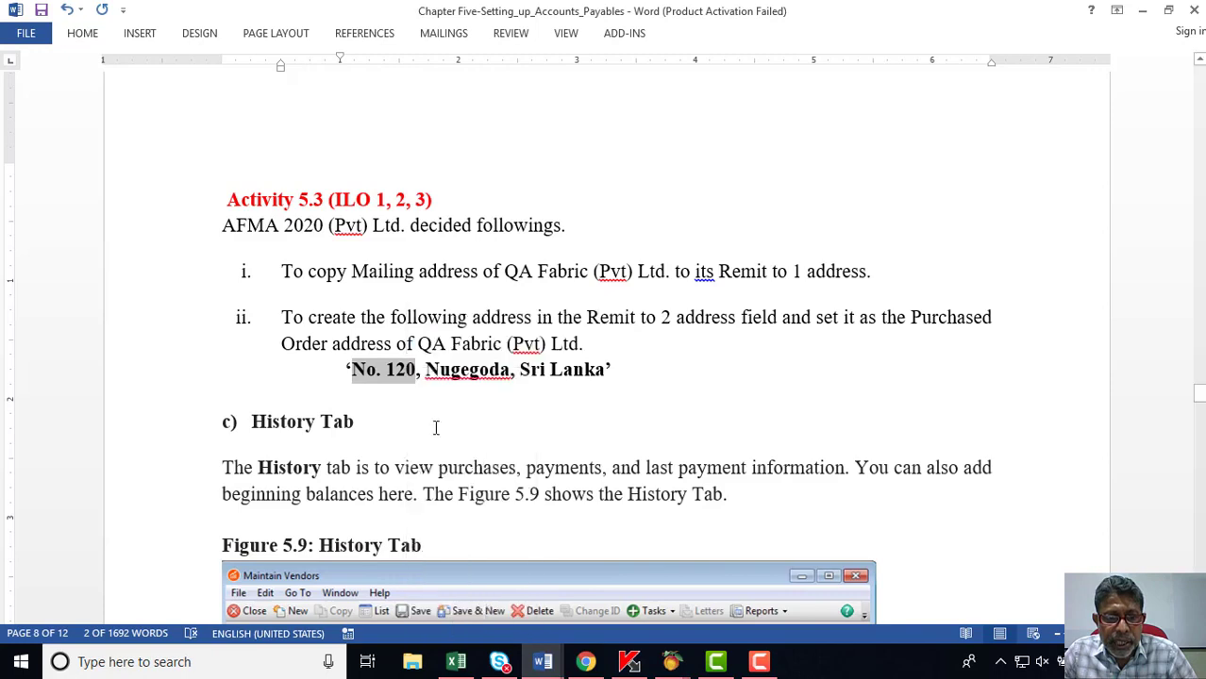
click(671, 662)
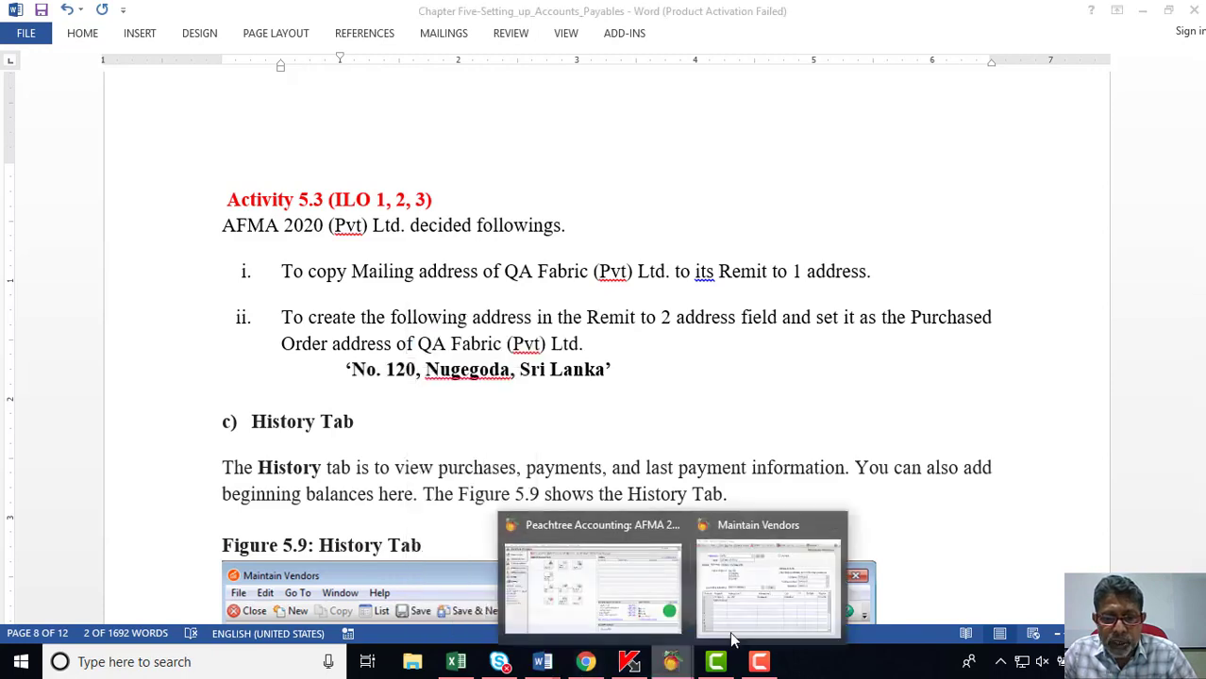
click(719, 622)
click(514, 390)
right_click(533, 396)
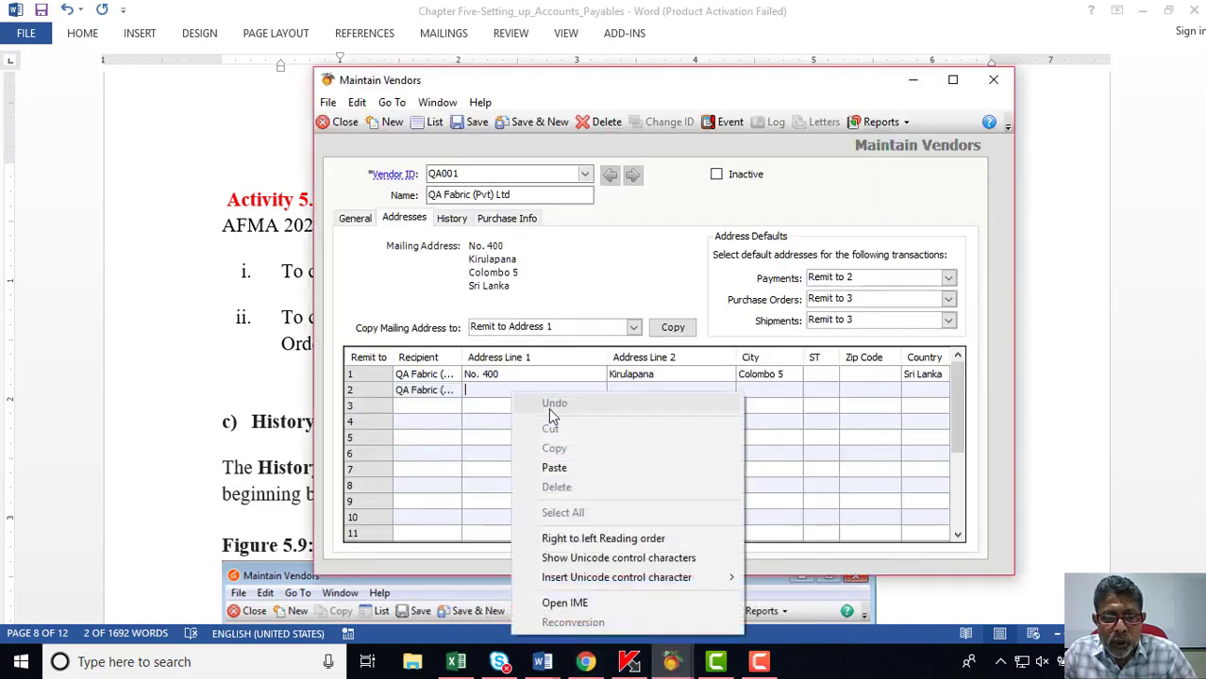
click(554, 468)
click(649, 398)
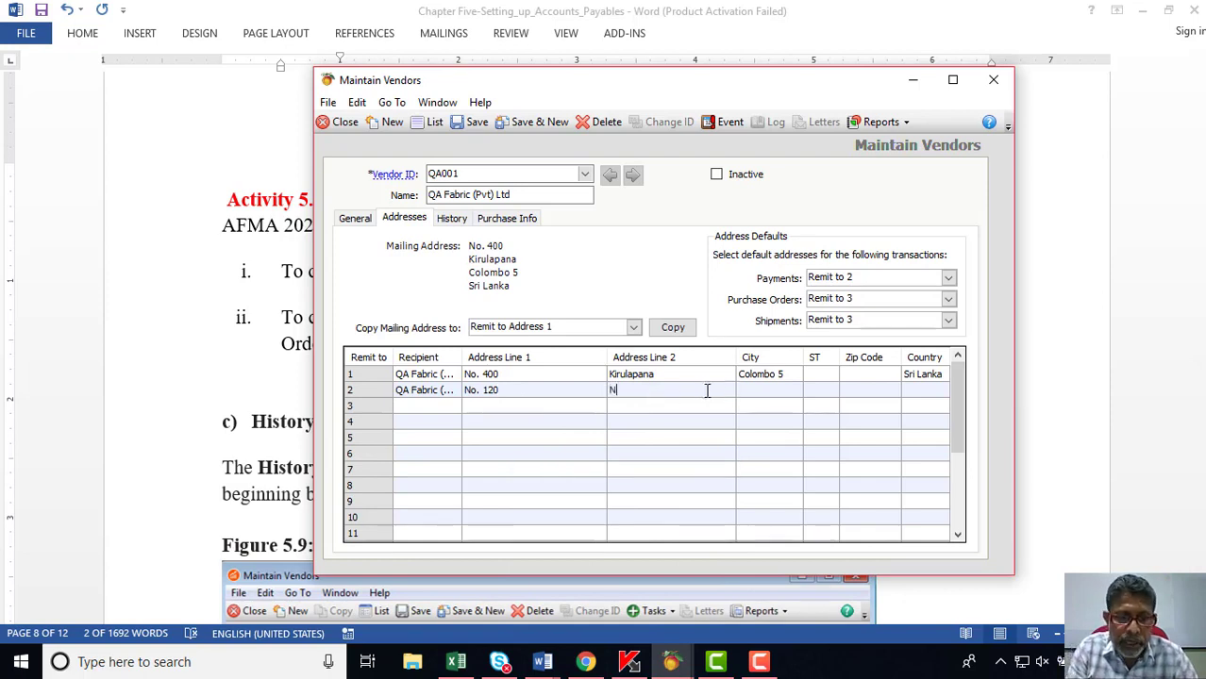
text(Nugegoda)
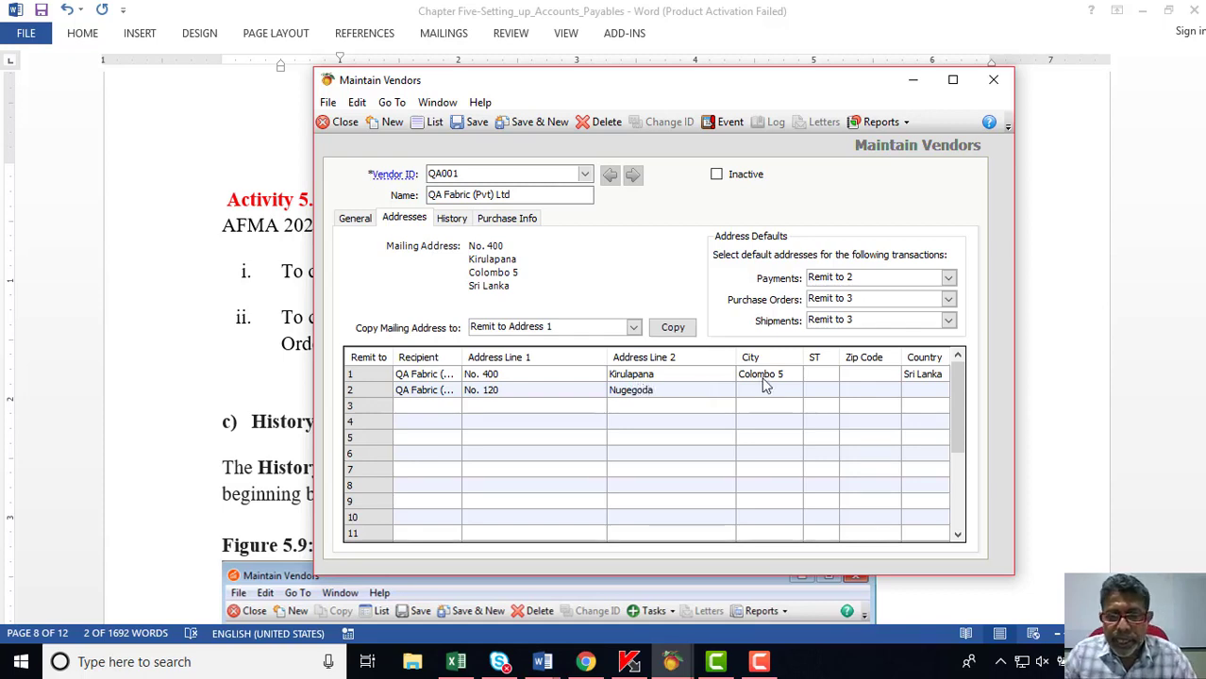
key(BackSpace)
key(BackSpace)
key(BackSpace)
key(BackSpace)
key(BackSpace)
key(BackSpace)
key(BackSpace)
Set the city to Nugegoda and the country to Sri Lanka for Remit to row 2.
click(760, 392)
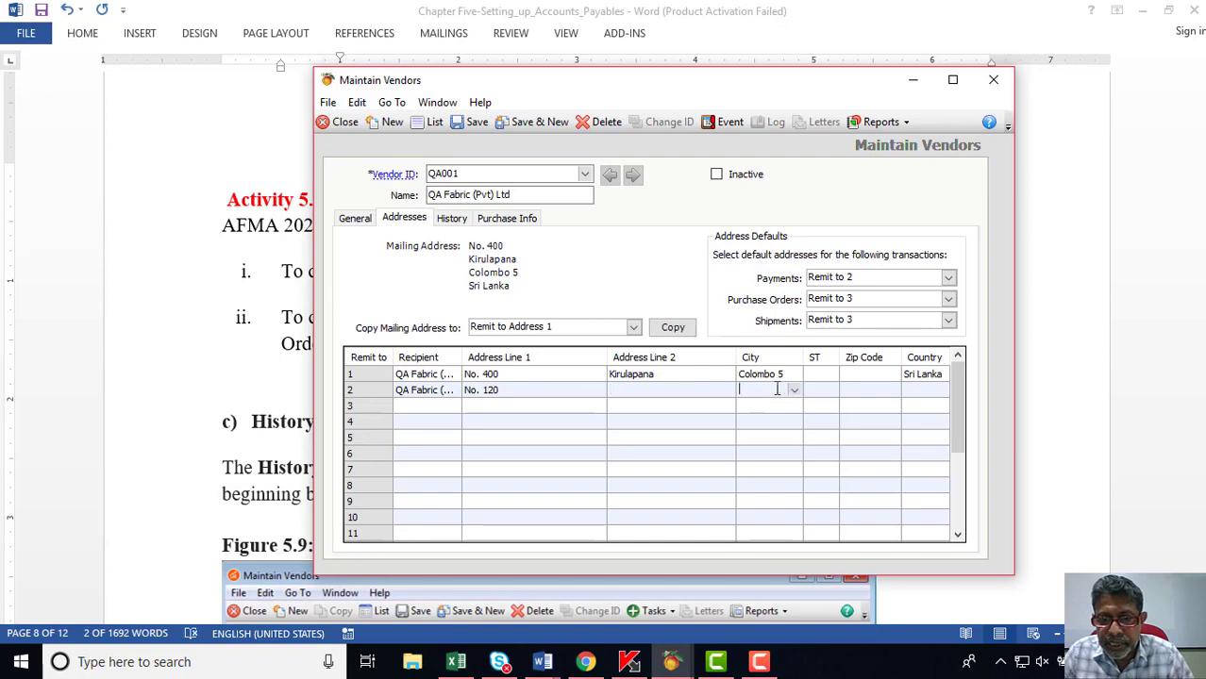
click(793, 389)
click(793, 403)
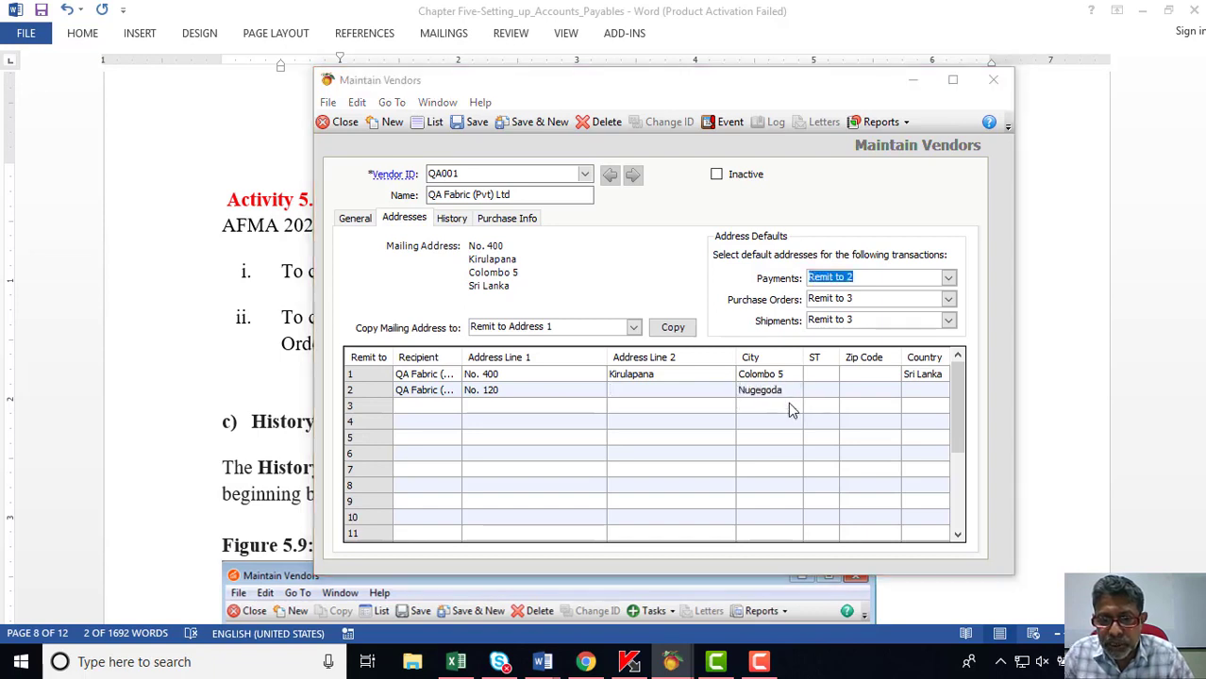
click(926, 390)
click(942, 394)
click(932, 405)
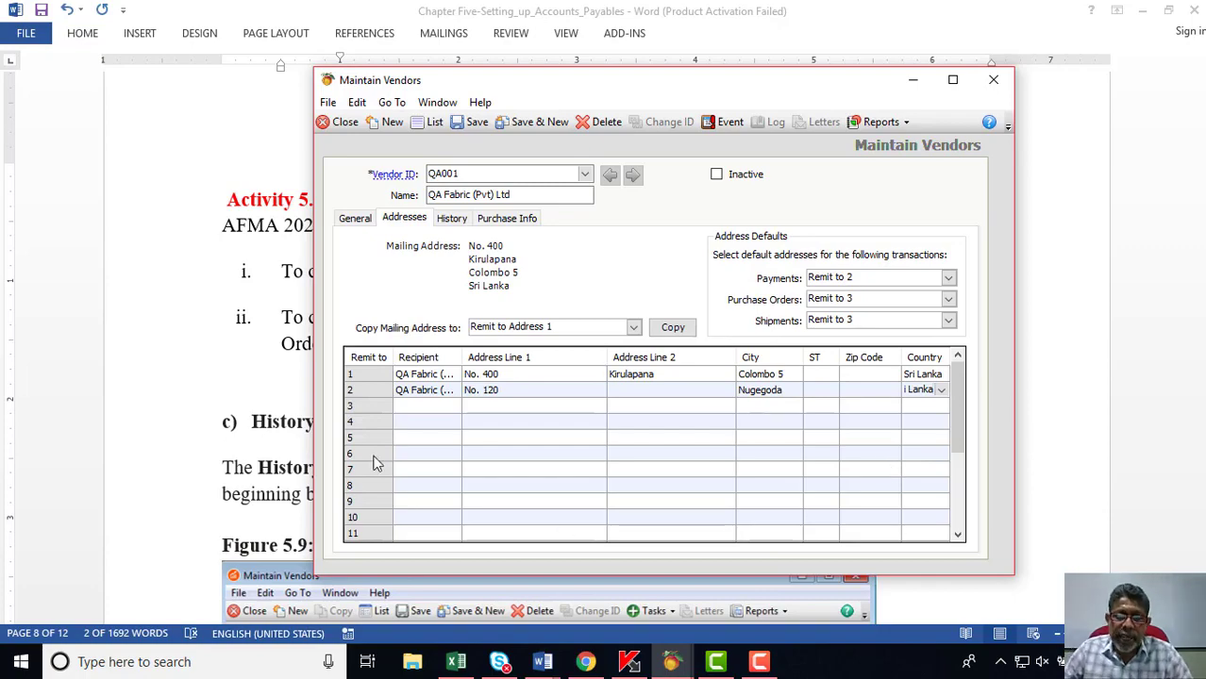
Set the default address for Payments to Mailing Address.
drag(606, 91, 520, 108)
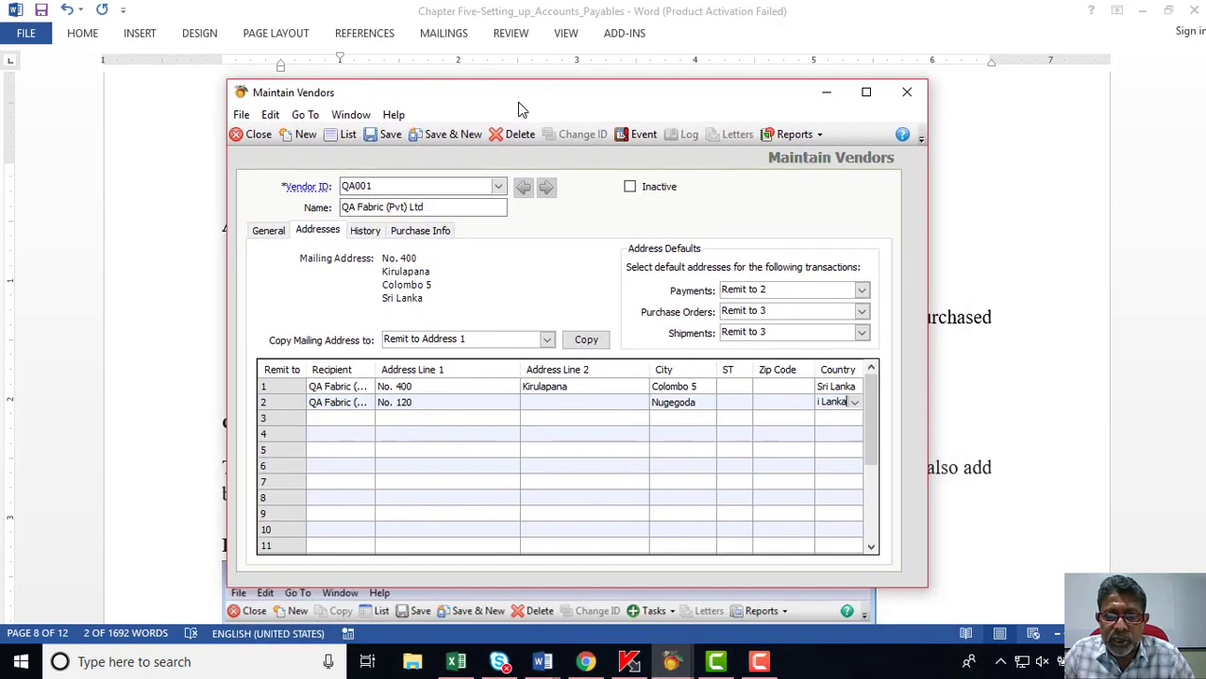
click(861, 290)
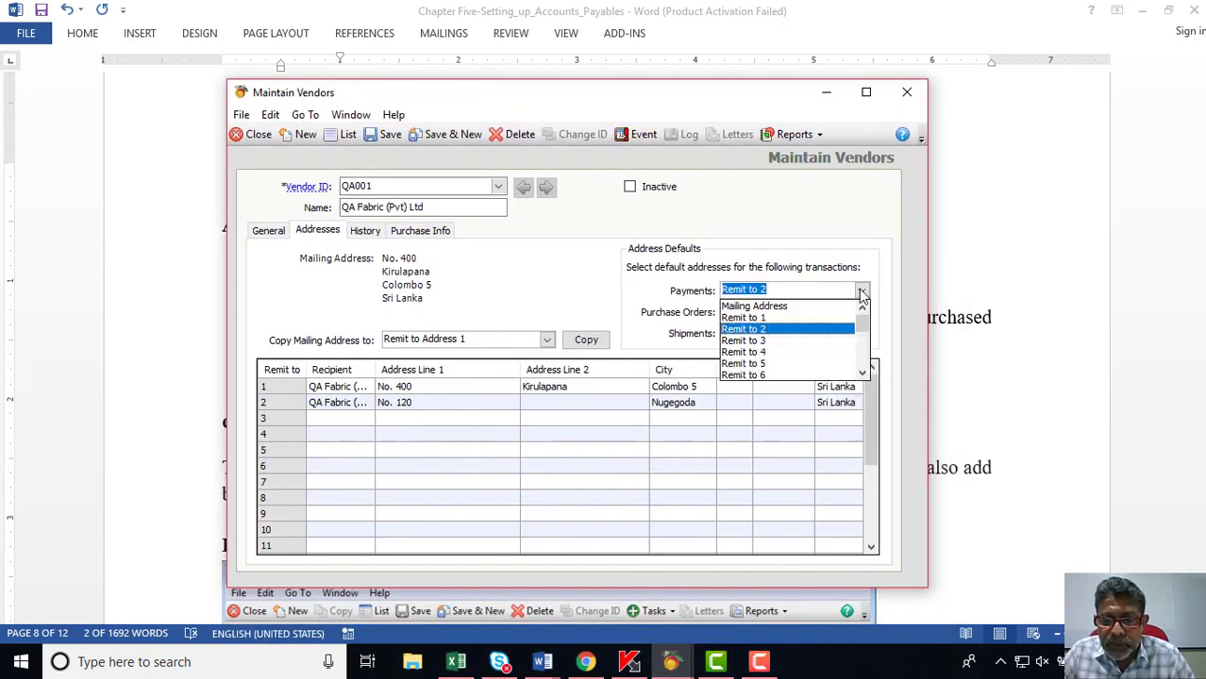
click(790, 306)
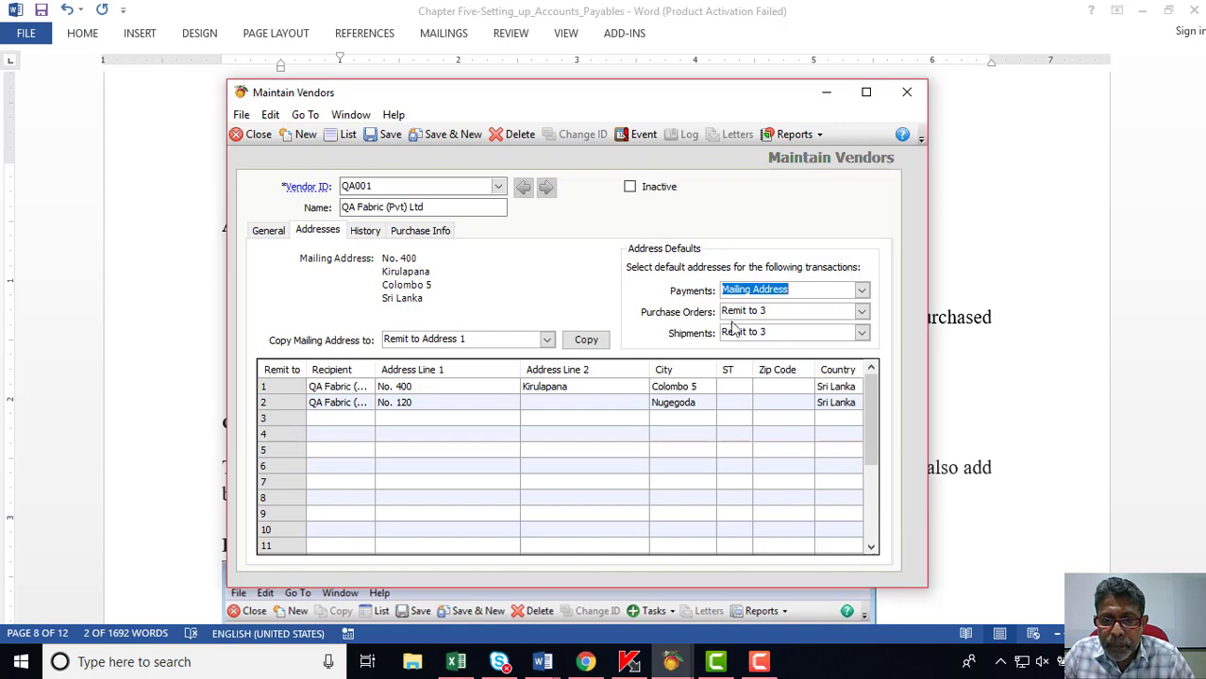
Set the default address for Purchase Orders to Remit to 2 and for Shipments to Mailing Address.
click(860, 312)
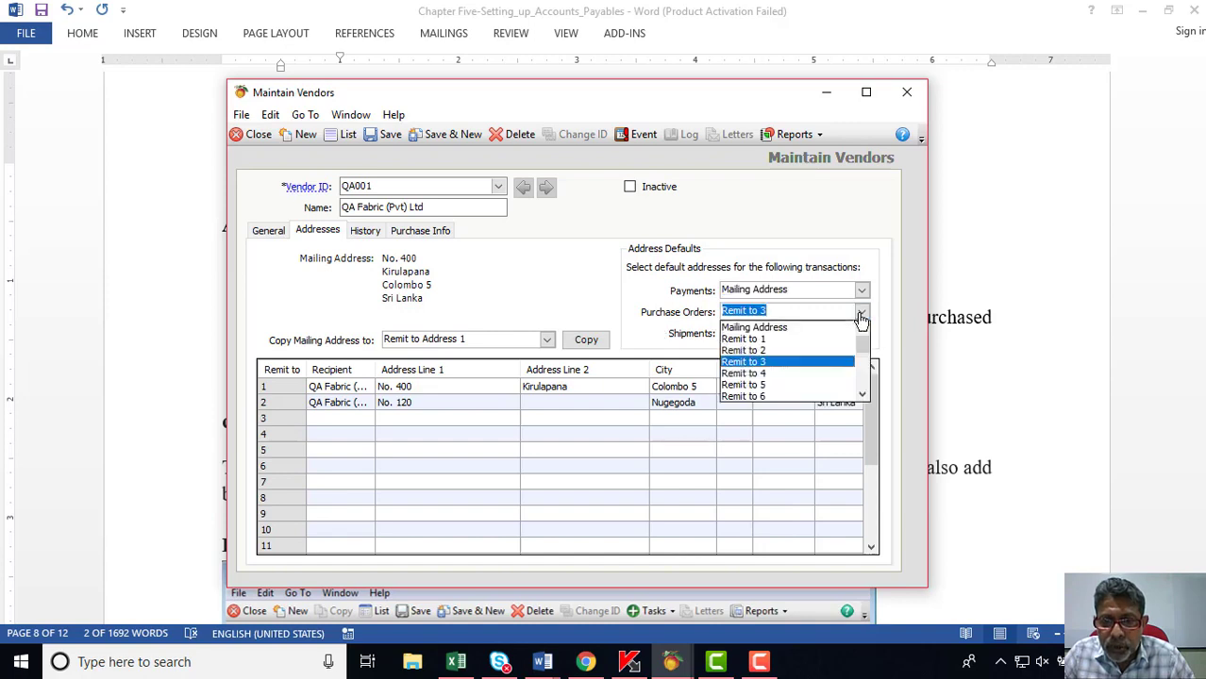
click(775, 351)
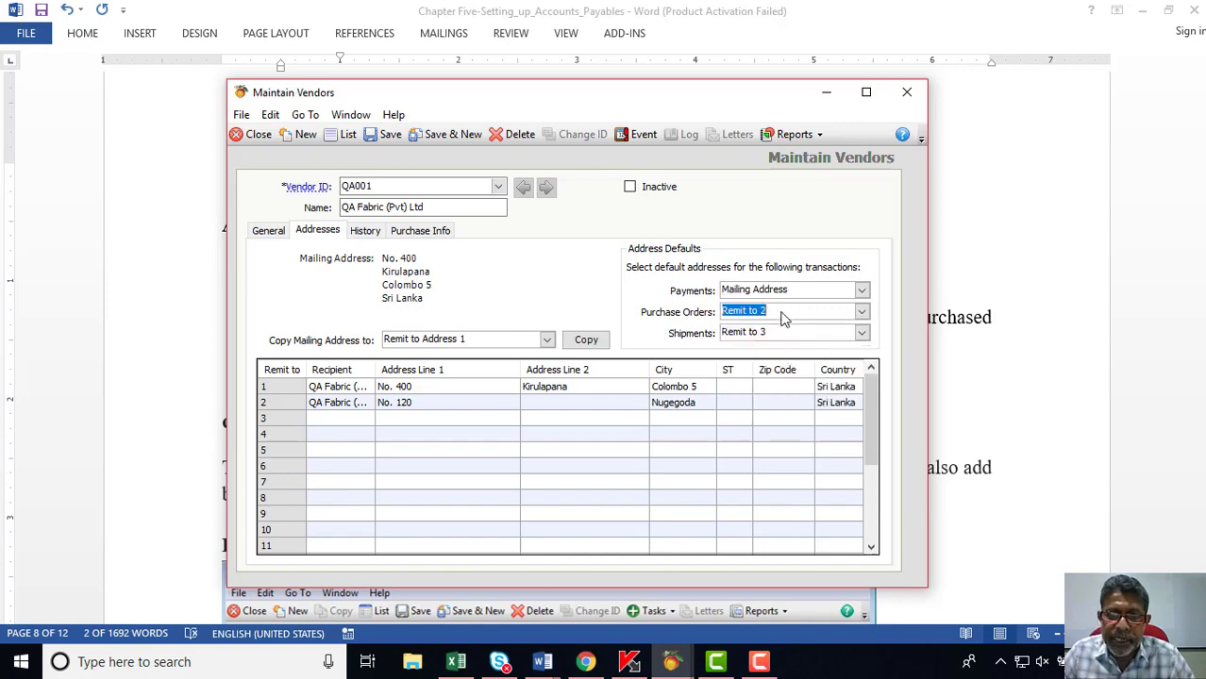
click(862, 338)
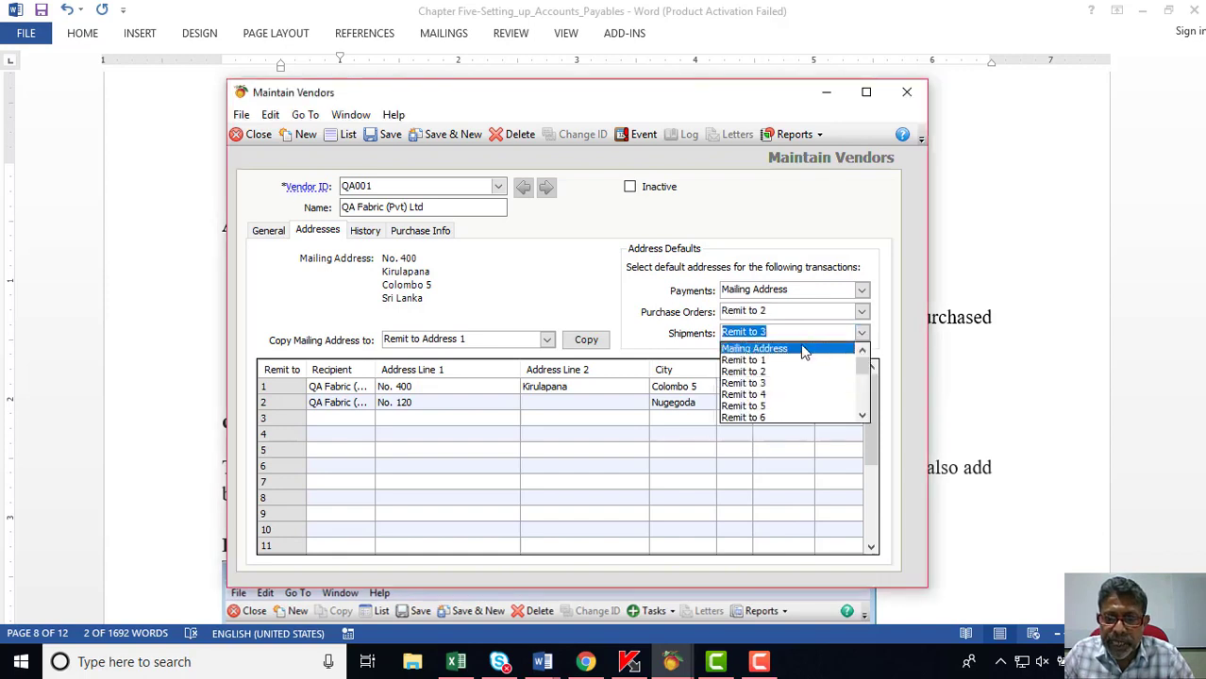
click(759, 348)
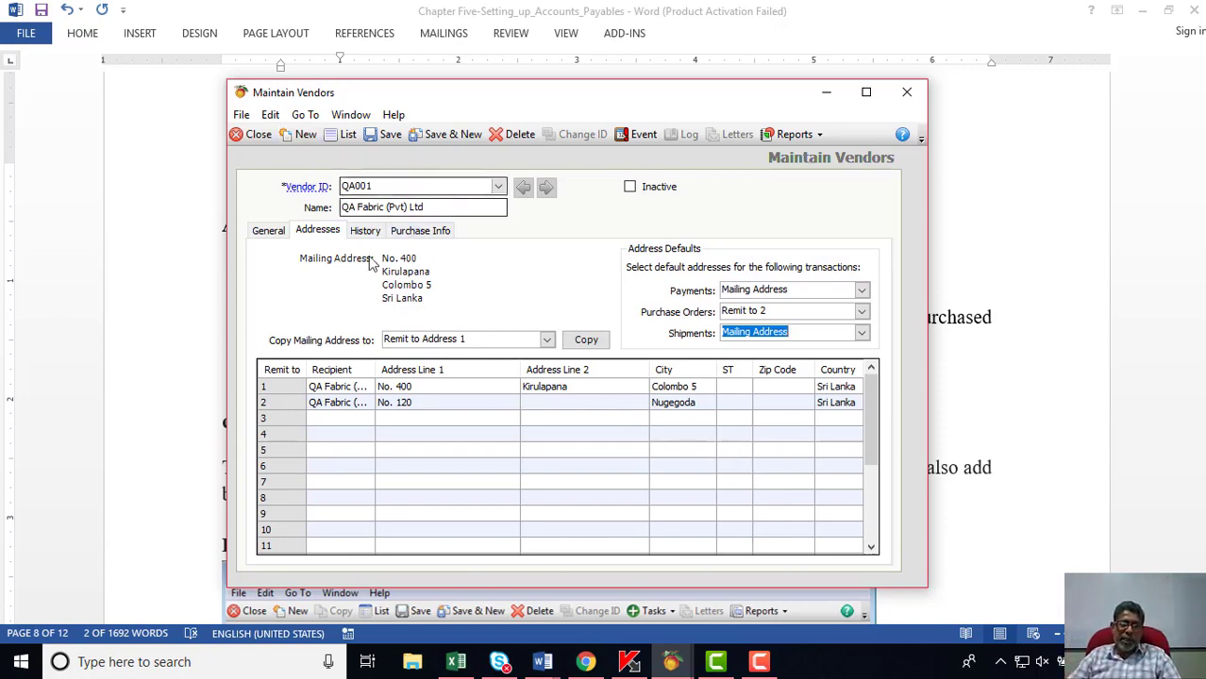
Switch to the Word document and read on through the History and Purchase Info sections to Activity 5.4.
click(188, 462)
scroll(497, 400, down, 10)
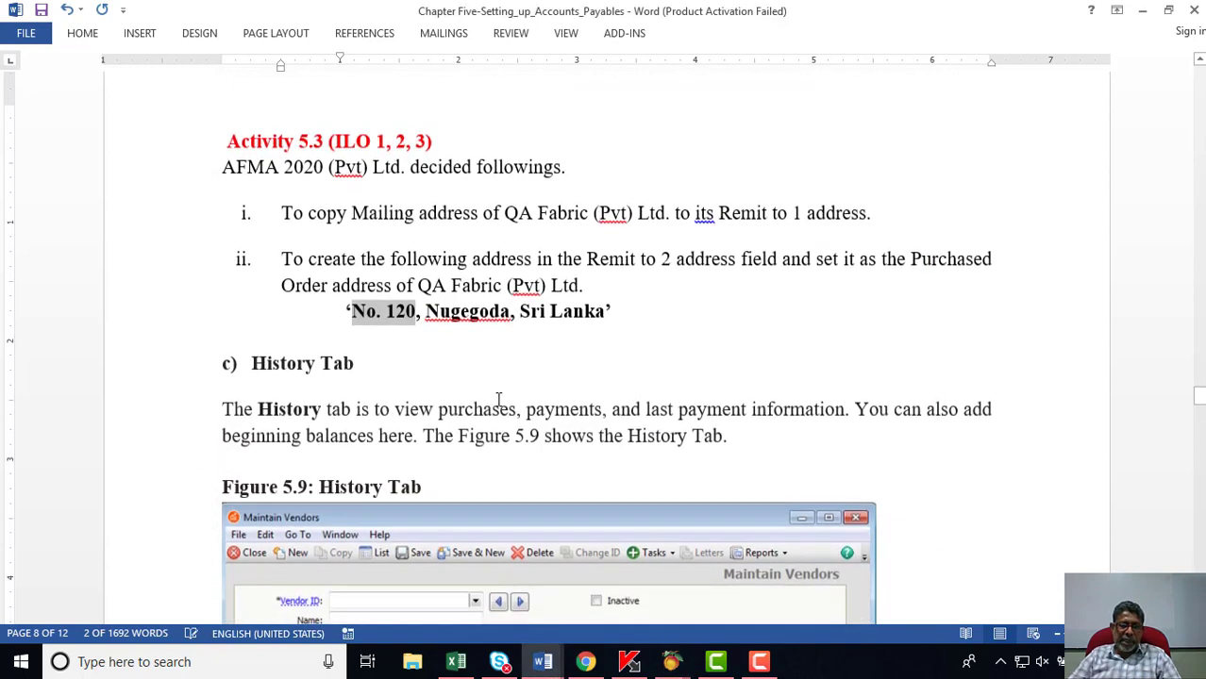
scroll(498, 400, down, 6)
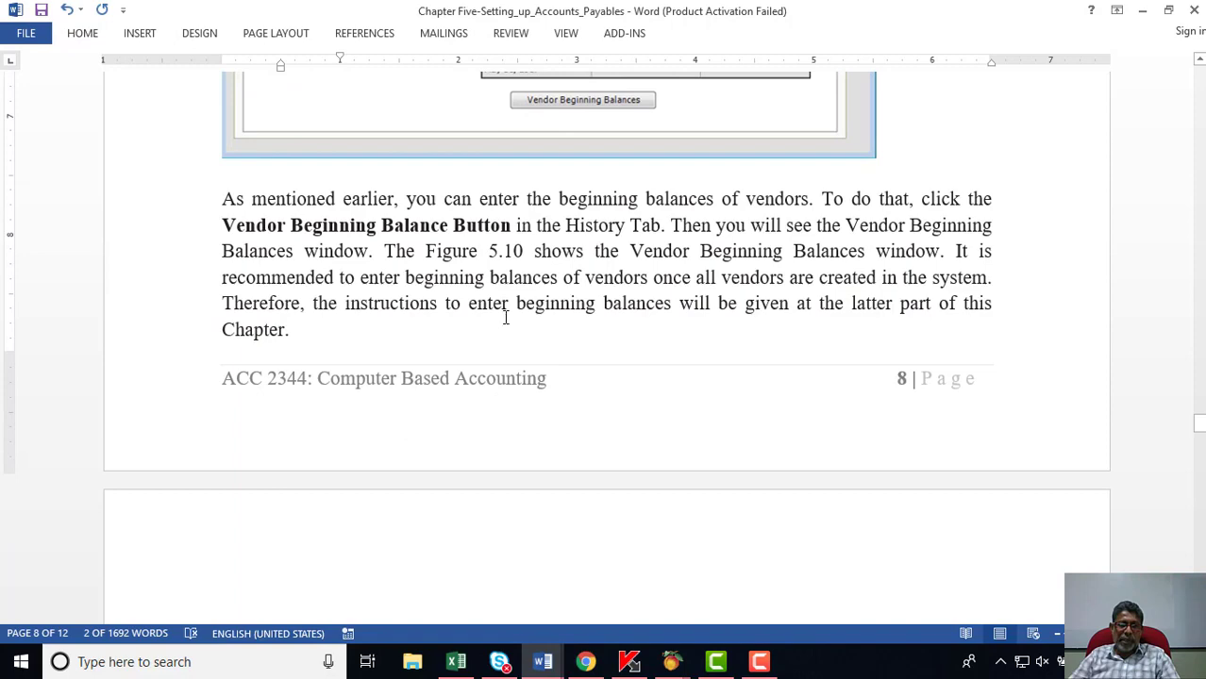
scroll(505, 318, down, 9)
scroll(503, 321, down, 10)
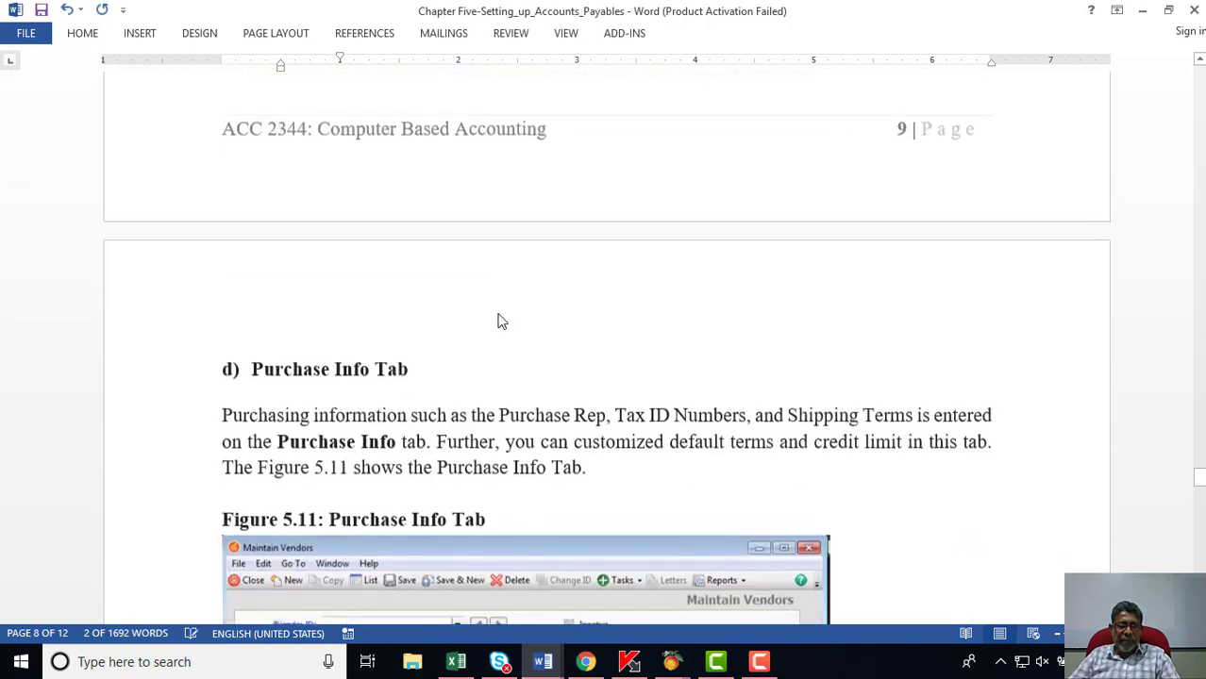
scroll(501, 321, down, 4)
scroll(497, 313, down, 9)
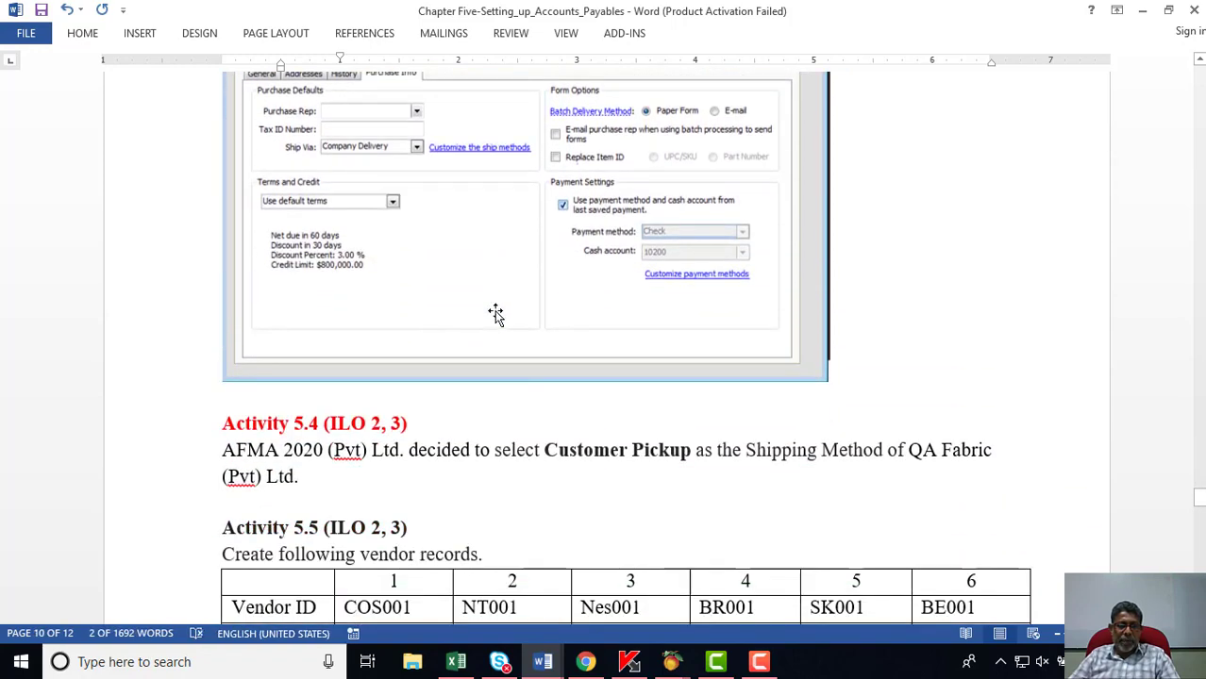
scroll(495, 315, down, 3)
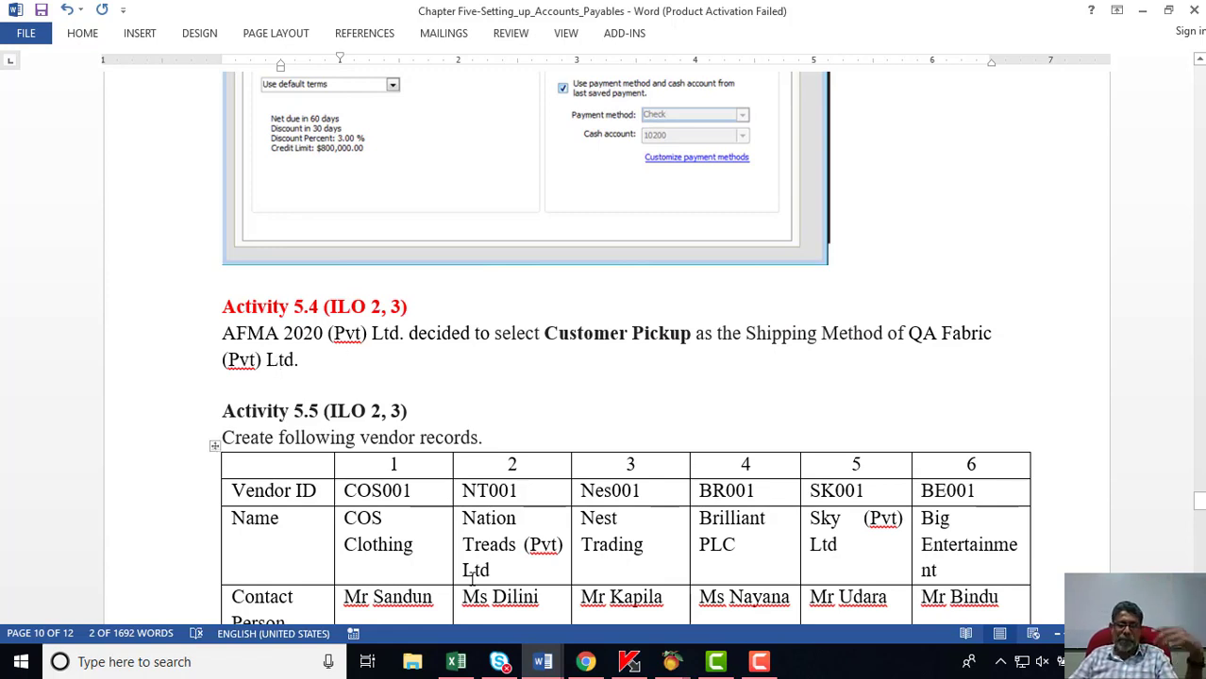
Switch back to Maintain Vendors and set QA Fabric (Pvt) Ltd's shipping method to Cust. Pickup in its purchase information.
mouse_move(649, 665)
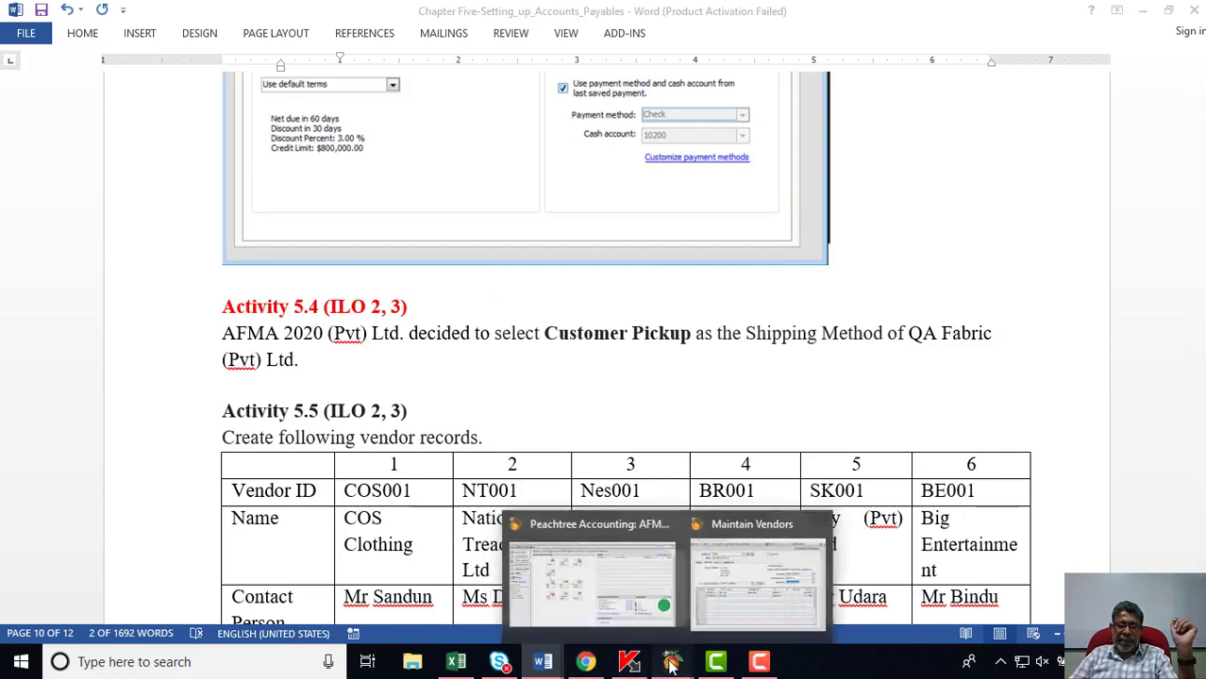
click(741, 615)
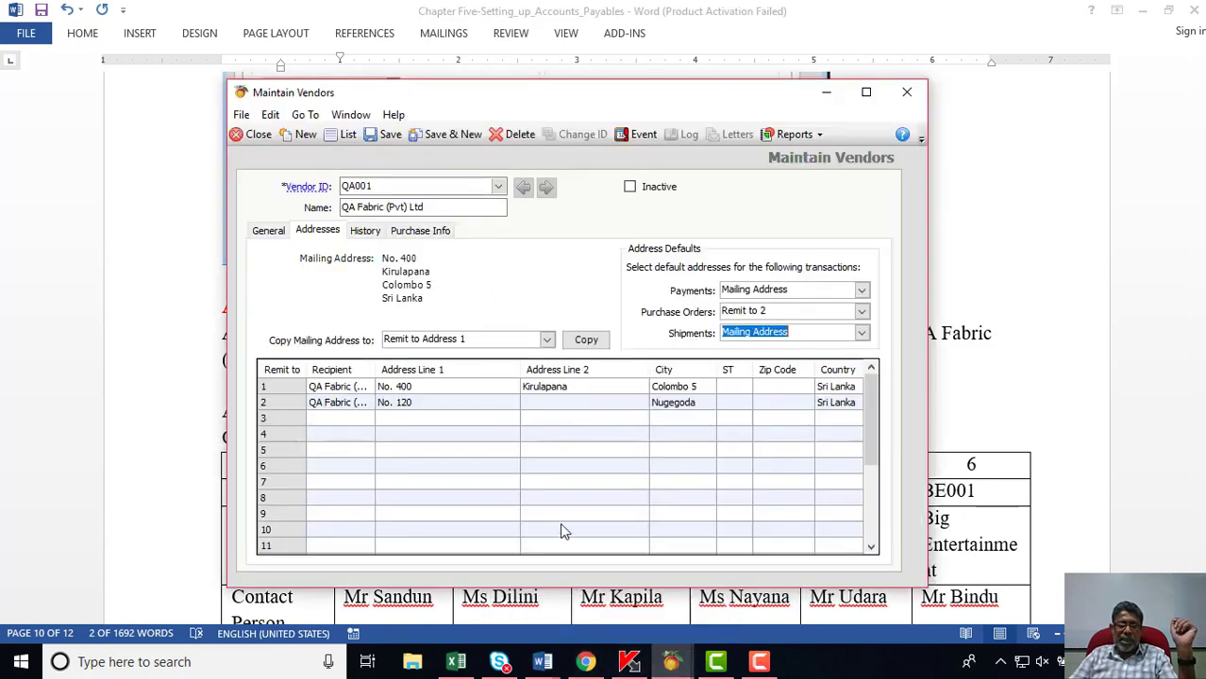
click(431, 233)
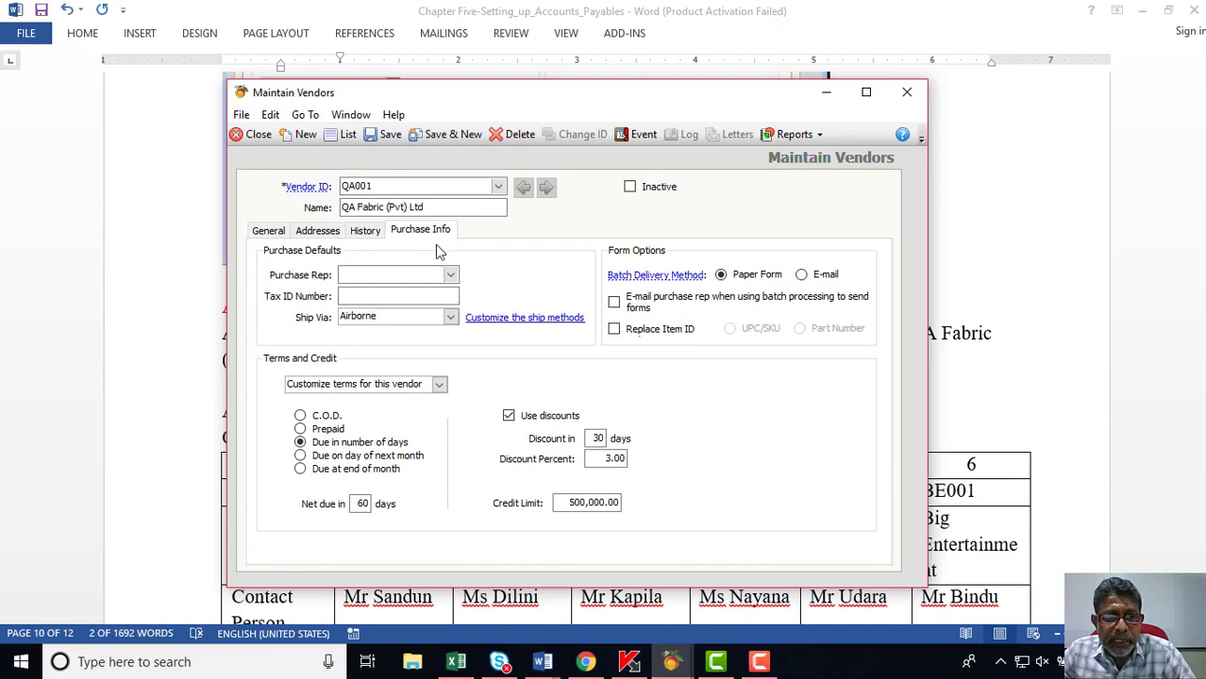
click(451, 318)
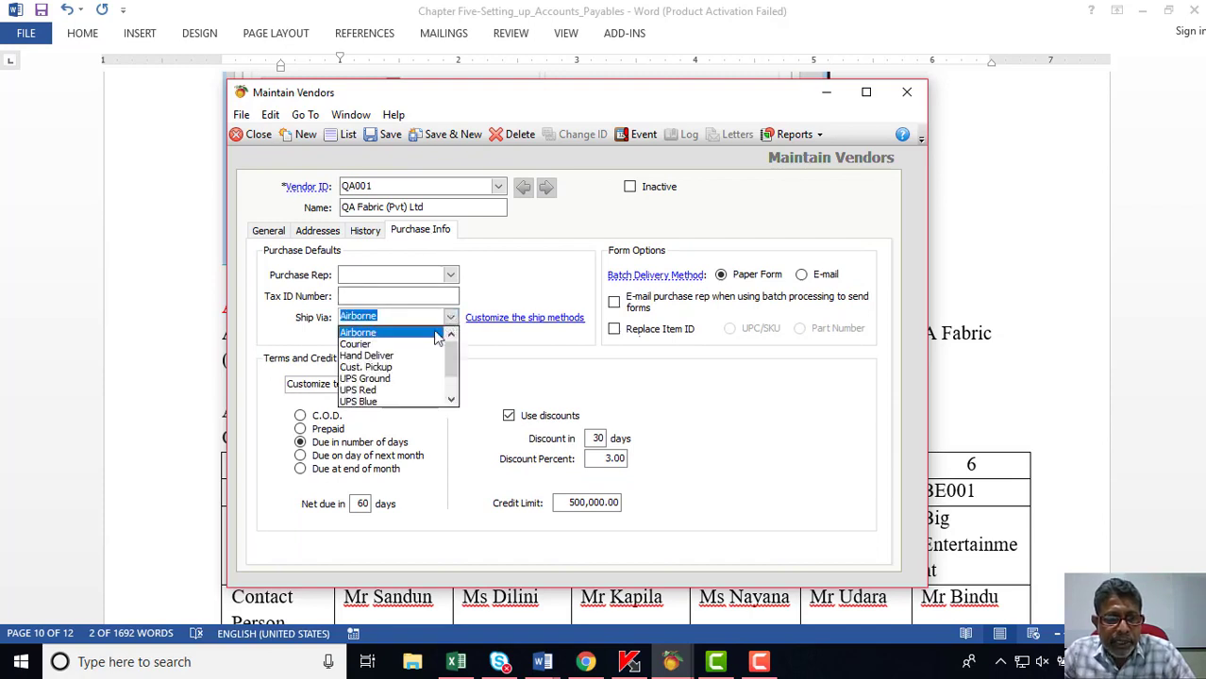
click(412, 368)
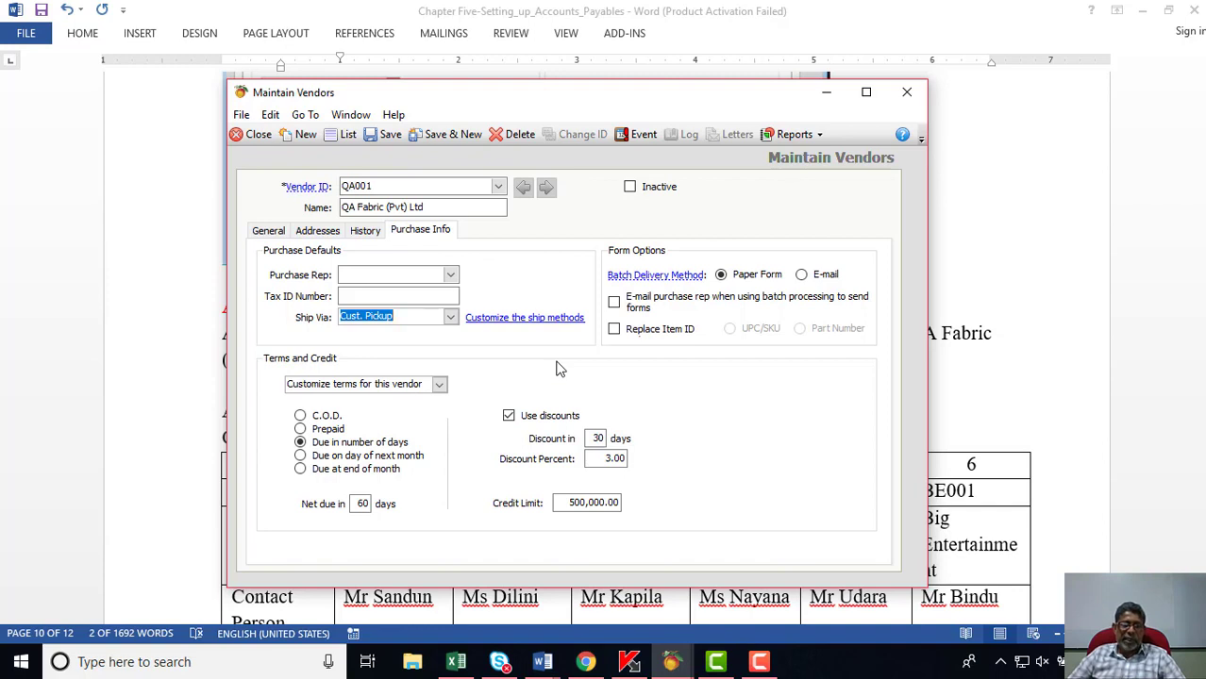
Set QA Fabric (Pvt) Ltd's terms and credit to Use default terms, save the vendor and start a new record.
click(438, 386)
click(409, 394)
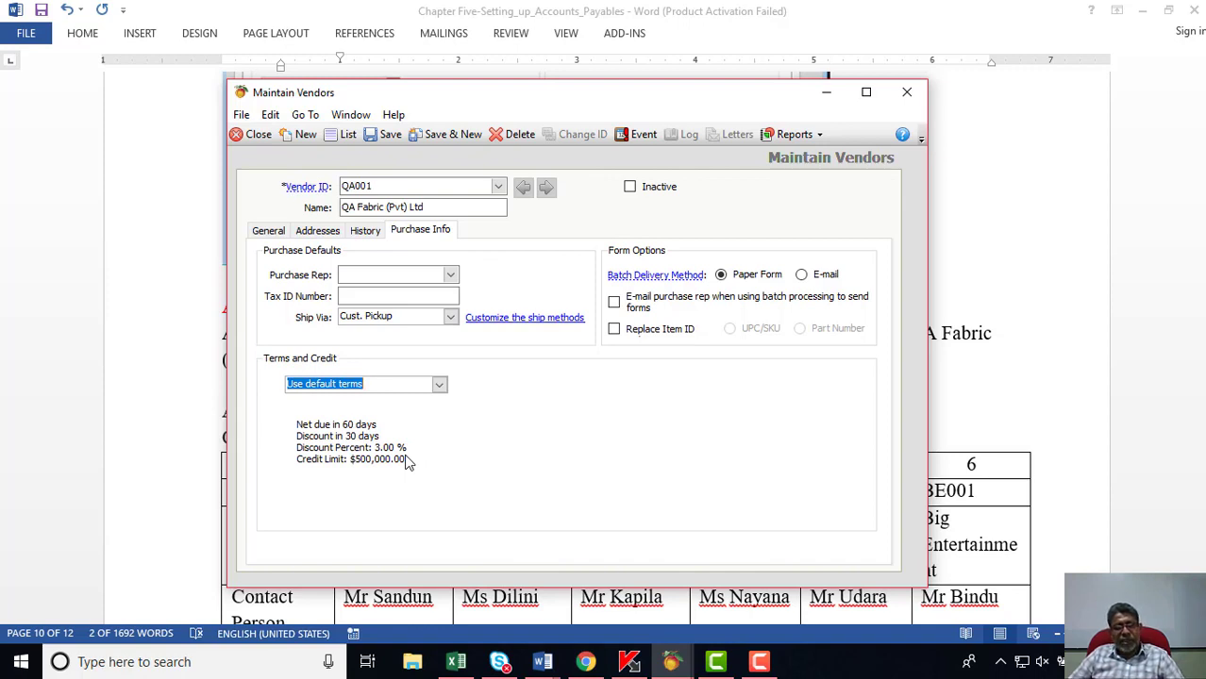
click(453, 139)
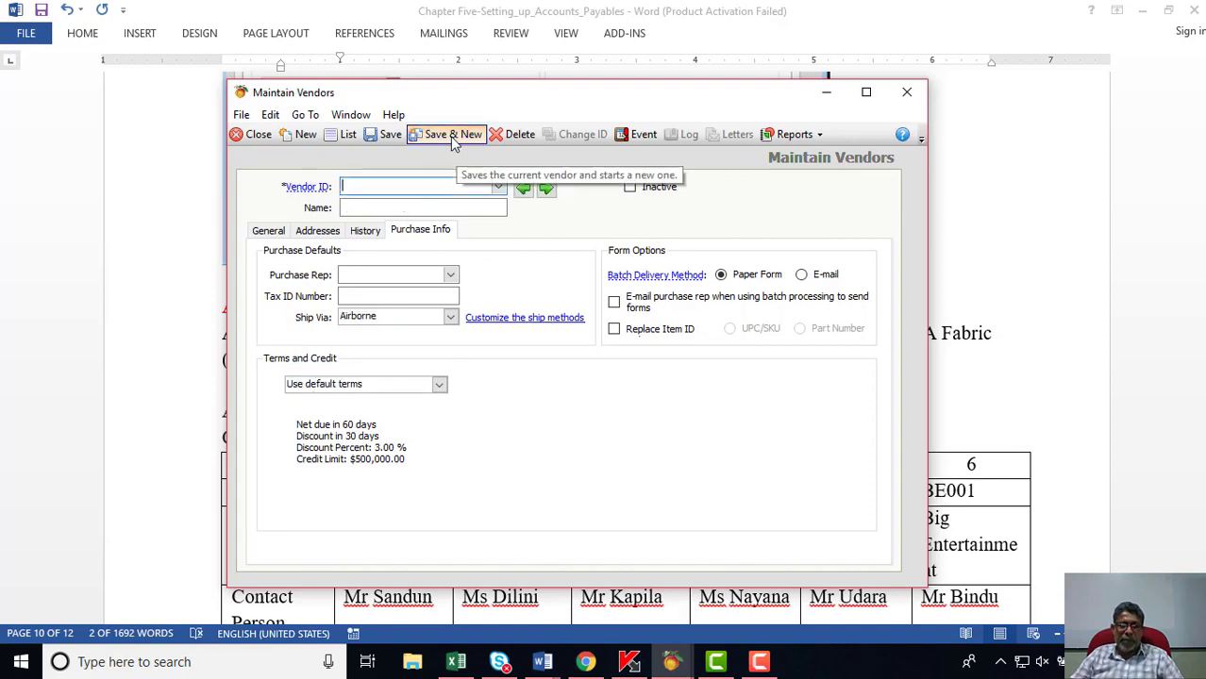
Copy the vendor ID COS001 from the Activity 5.5 table in Word into the Vendor ID of the new record.
click(954, 257)
scroll(958, 256, down, 2)
scroll(957, 256, down, 2)
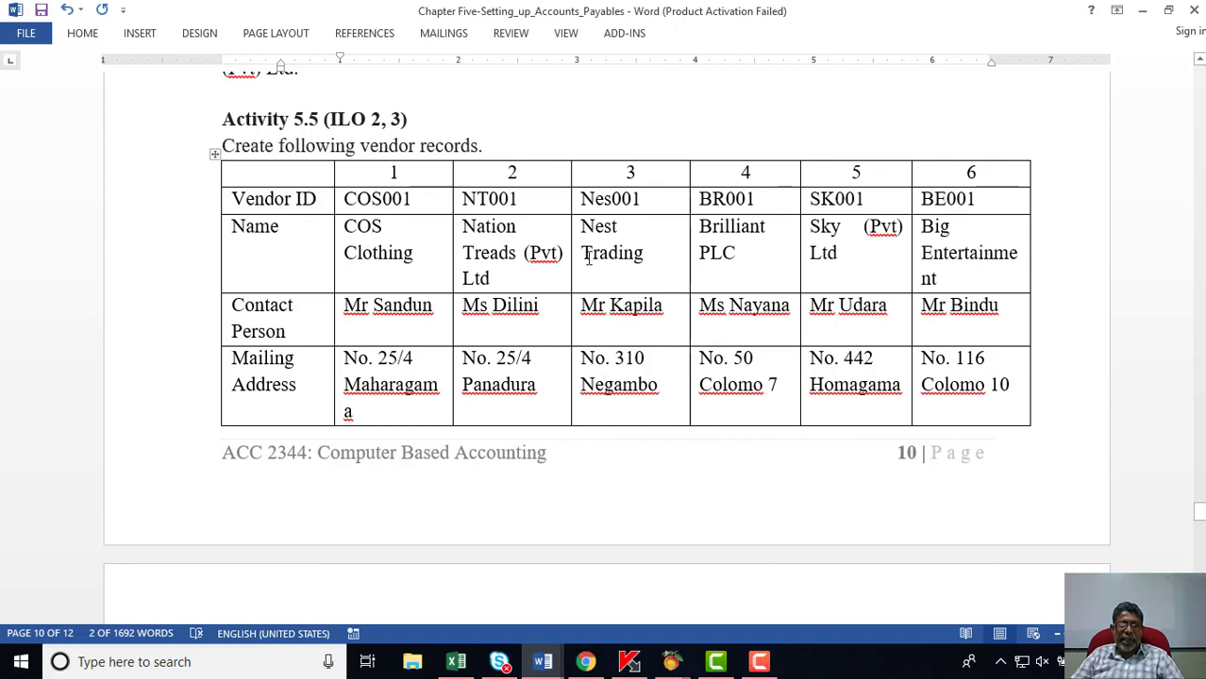
scroll(589, 257, down, 1)
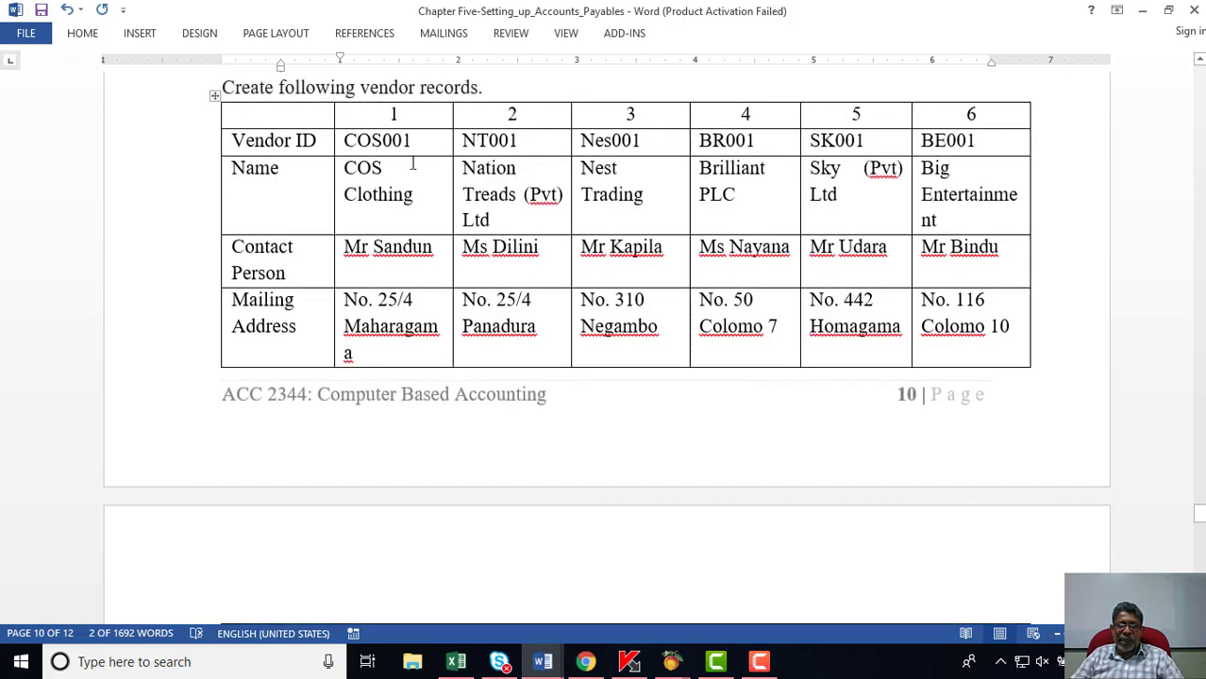
double_click(392, 140)
right_click(391, 141)
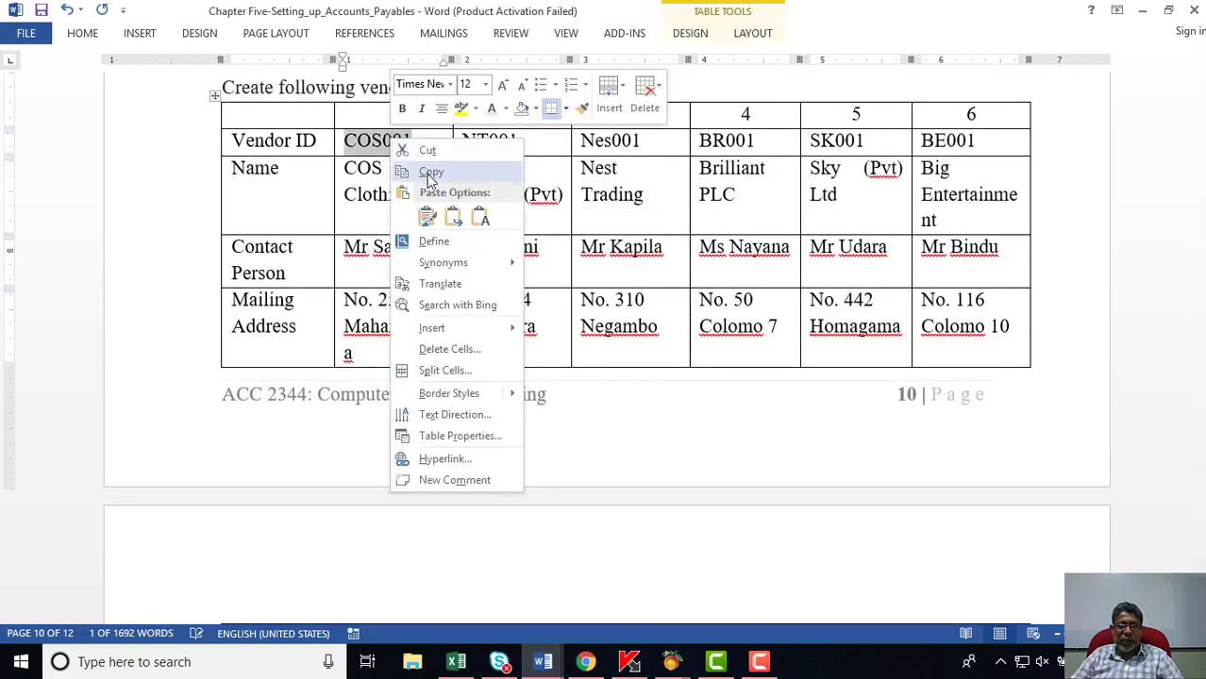
click(429, 173)
click(671, 662)
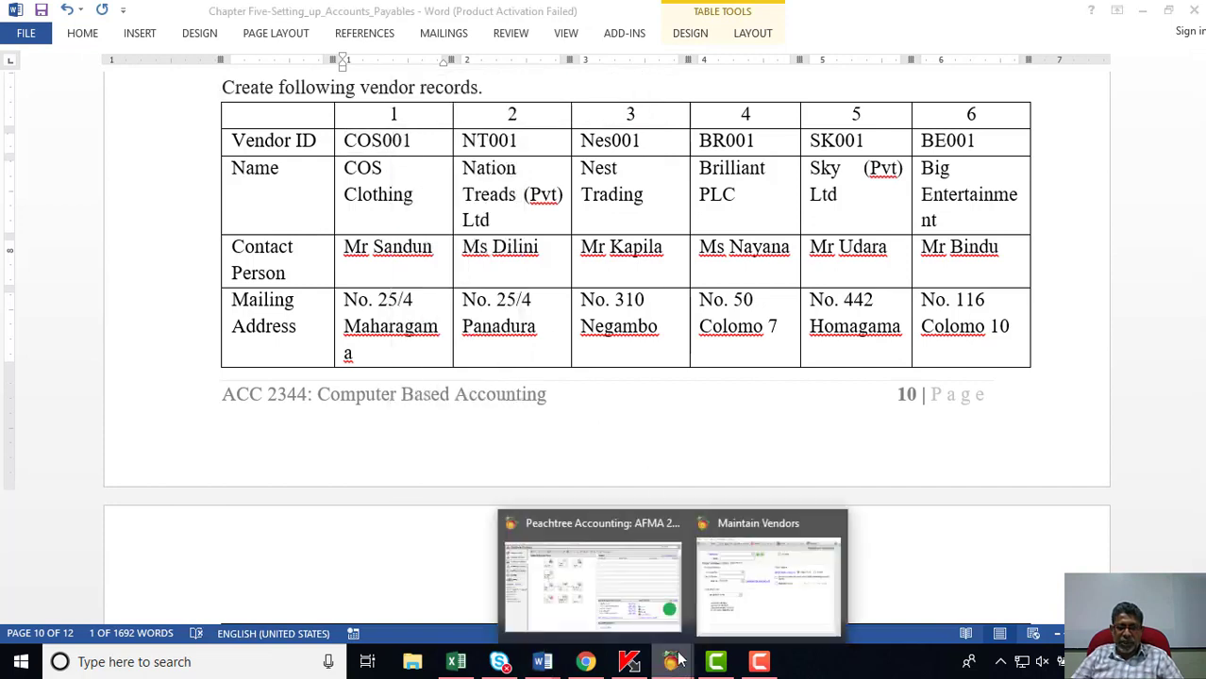
click(747, 612)
key(ctrl+v)
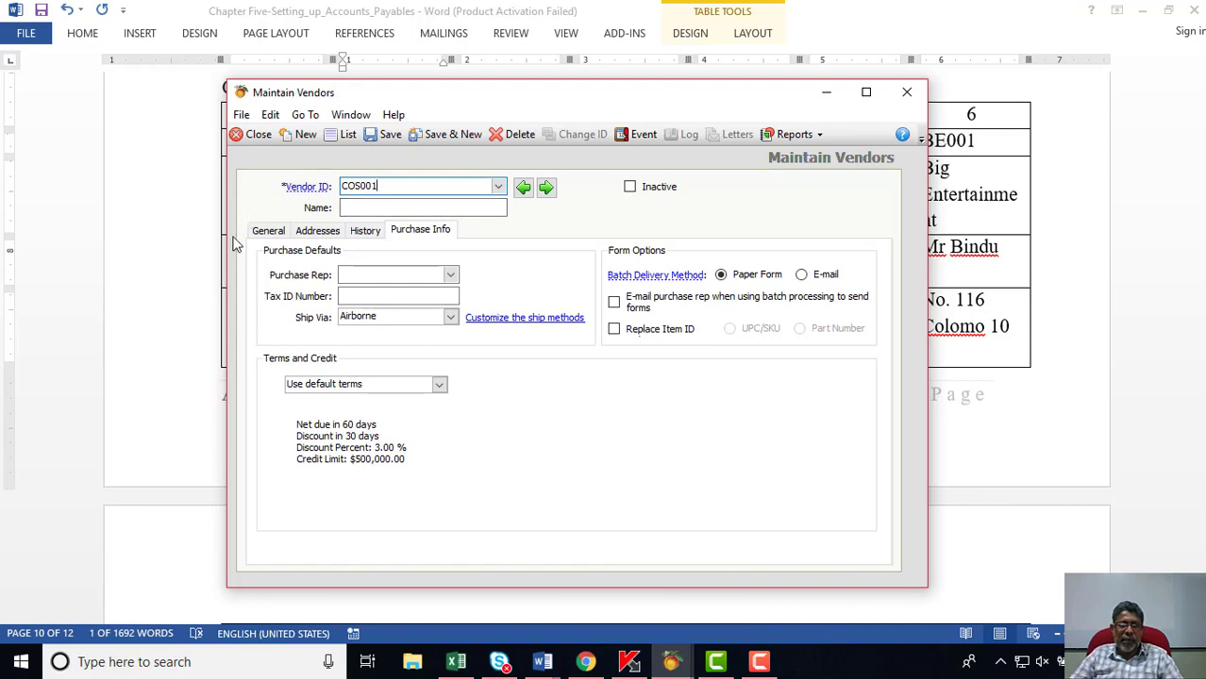
Copy the vendor name COS Clothing from the Activity 5.5 table in Word into the Name field of COS001.
key(alt+Tab)
click(344, 168)
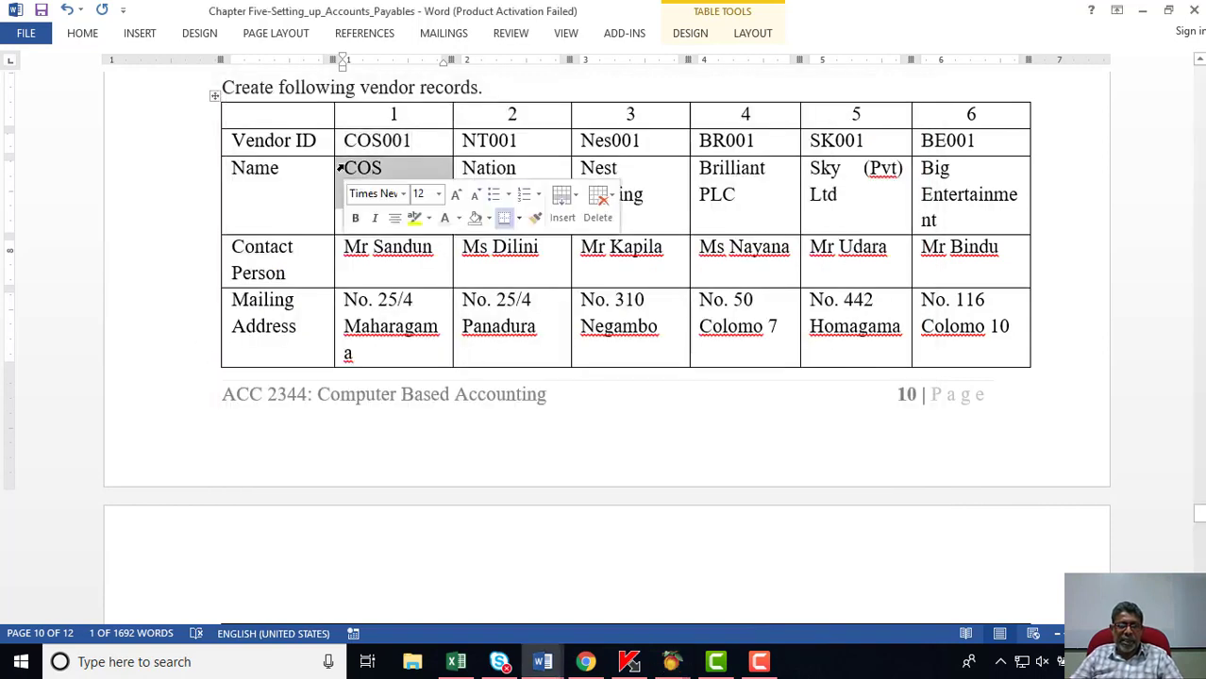
right_click(355, 170)
click(395, 200)
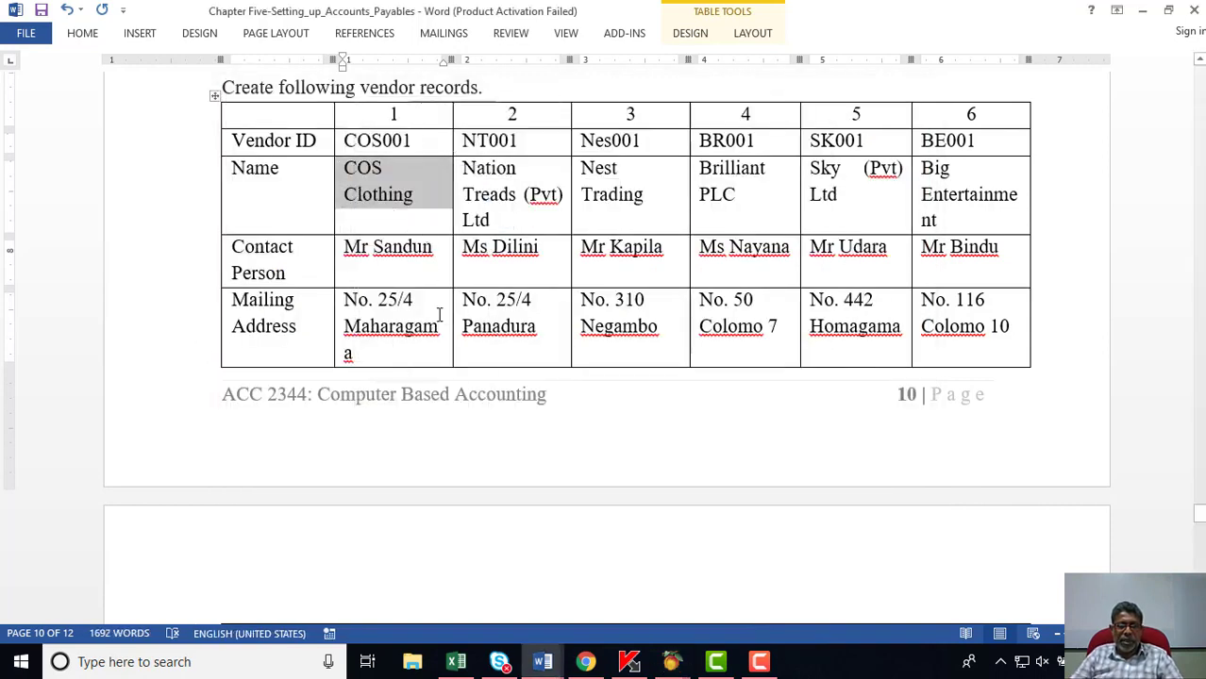
mouse_move(672, 661)
click(757, 596)
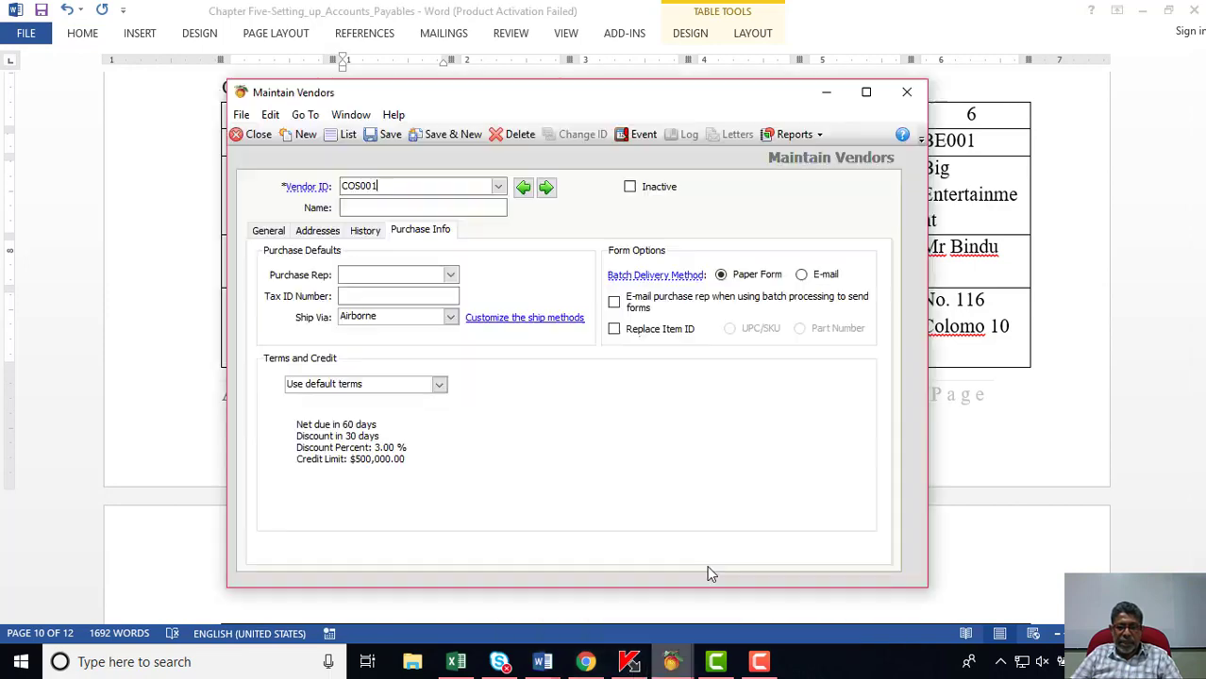
click(376, 205)
right_click(374, 203)
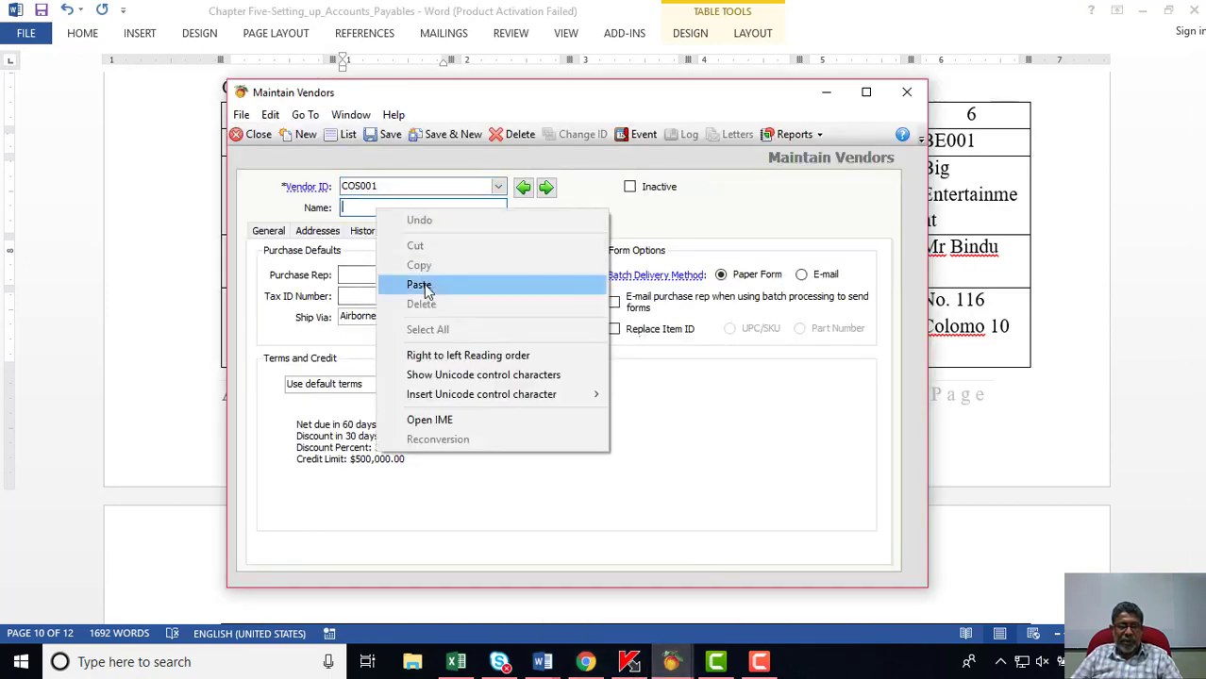
click(407, 283)
Copy the contact person's name for COS Clothing from the Activity 5.5 table in Word into the Contact field.
click(188, 365)
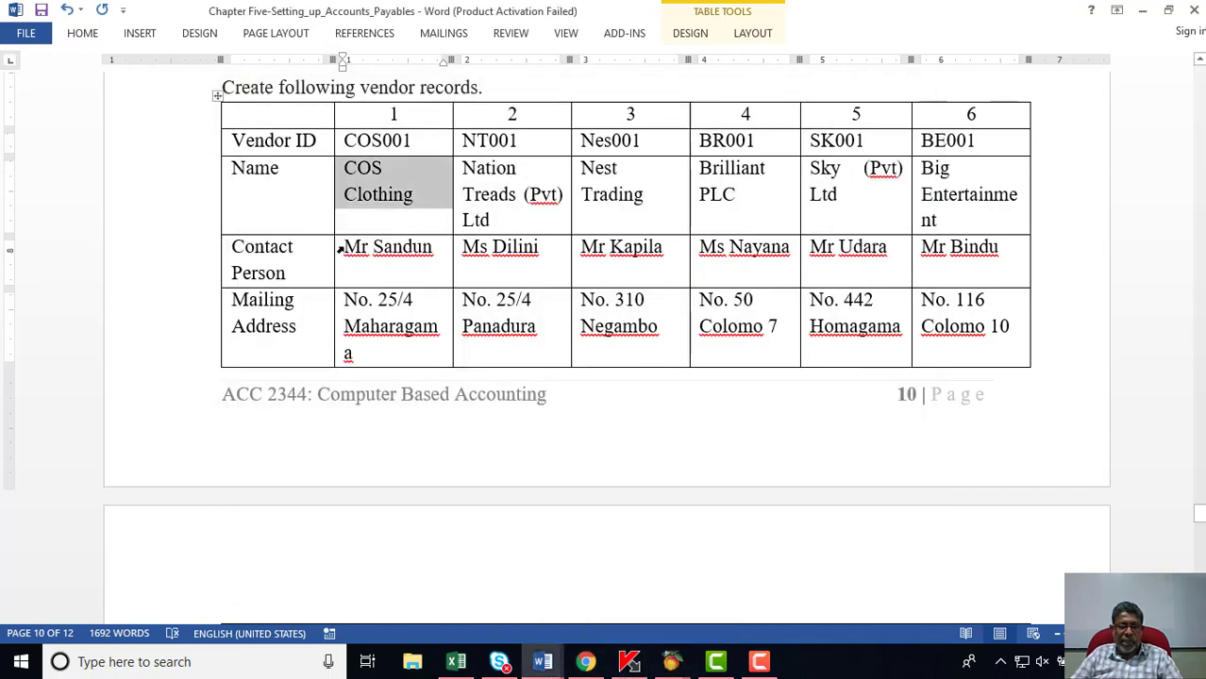
click(340, 249)
right_click(377, 247)
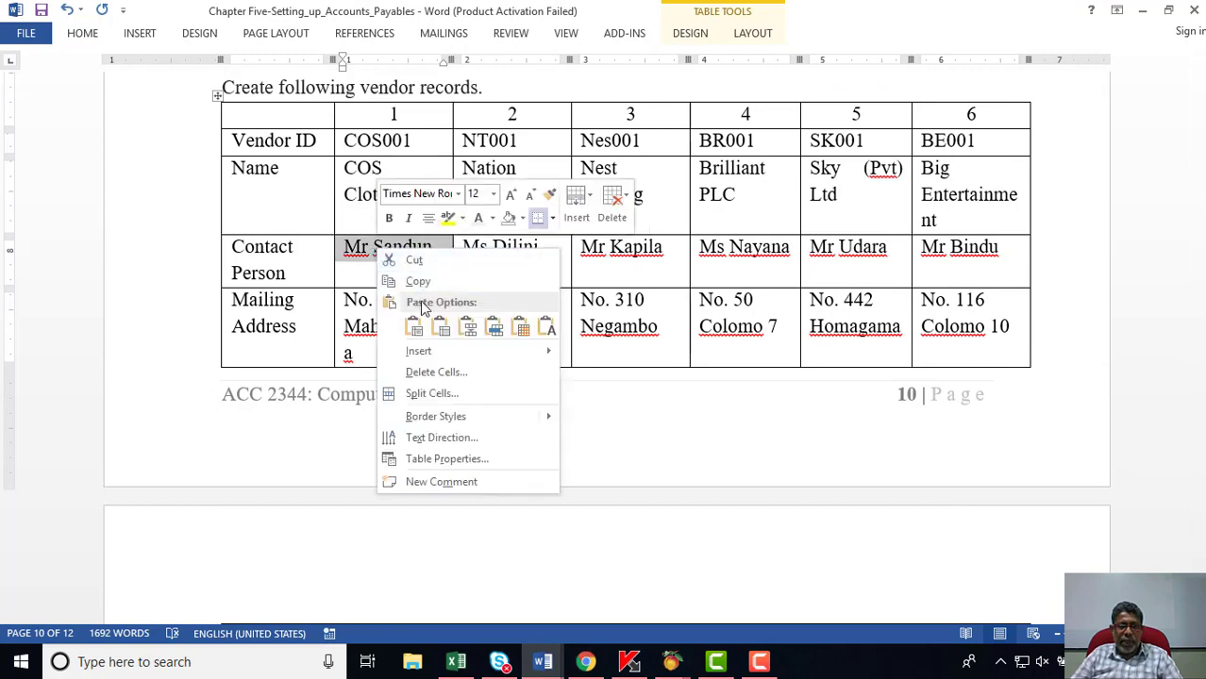
click(418, 281)
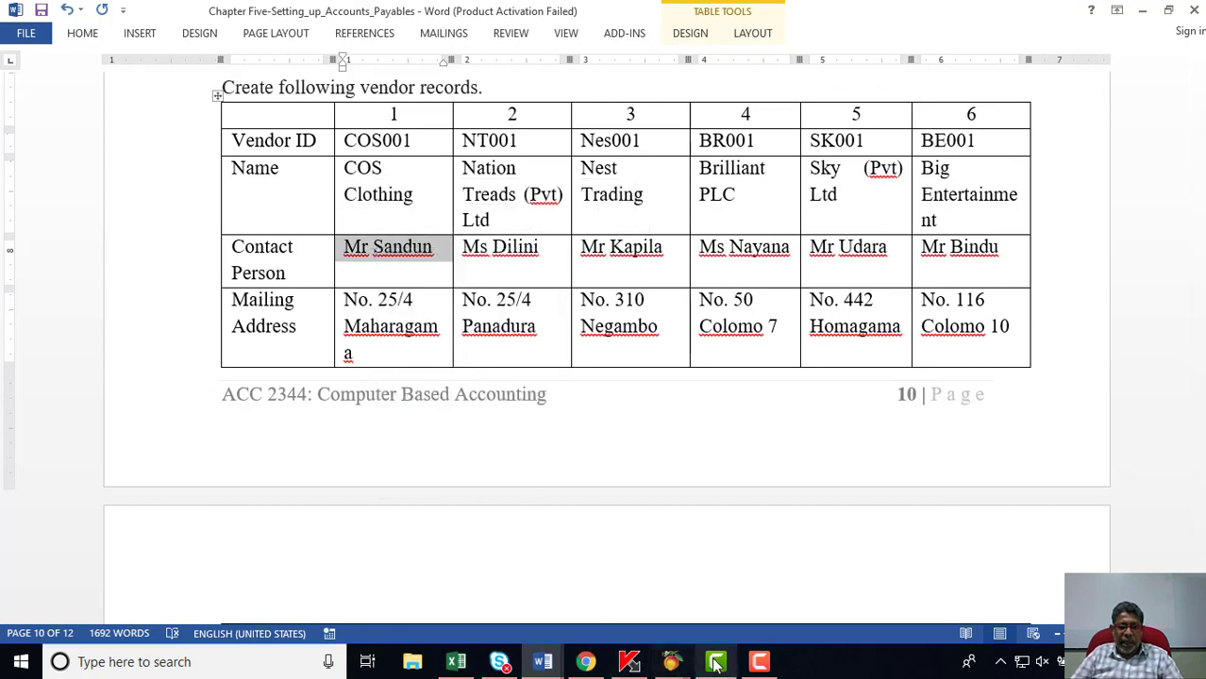
mouse_move(671, 661)
click(730, 607)
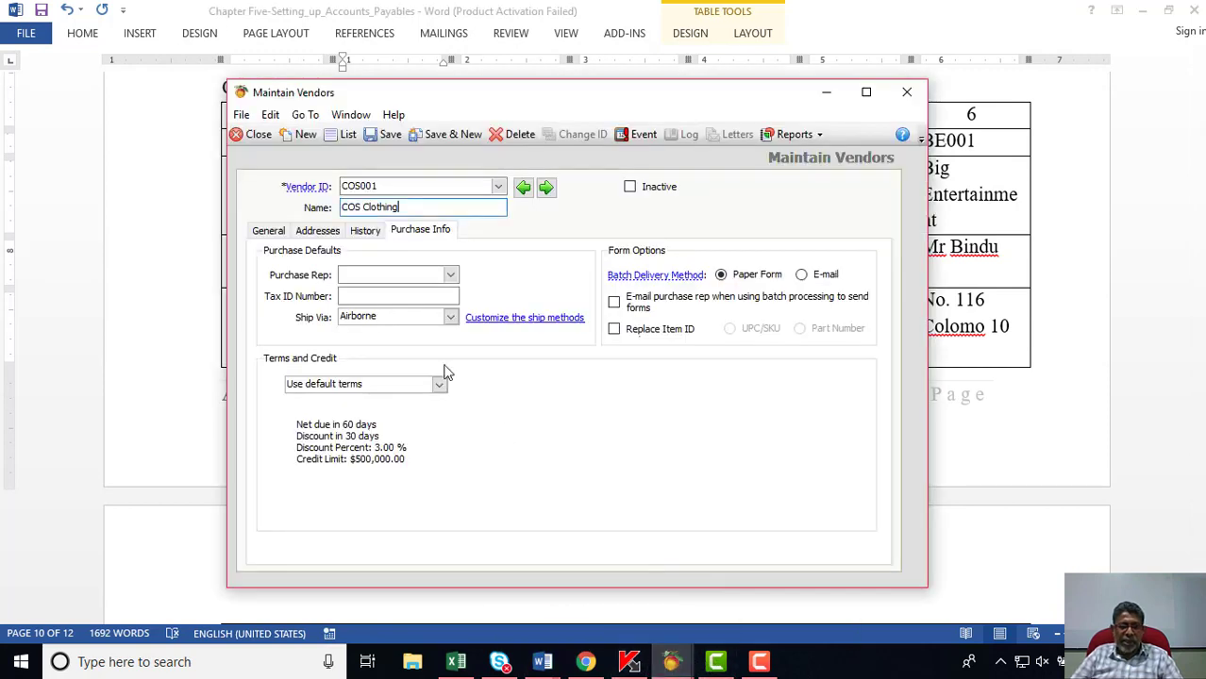
click(269, 230)
click(361, 256)
right_click(358, 255)
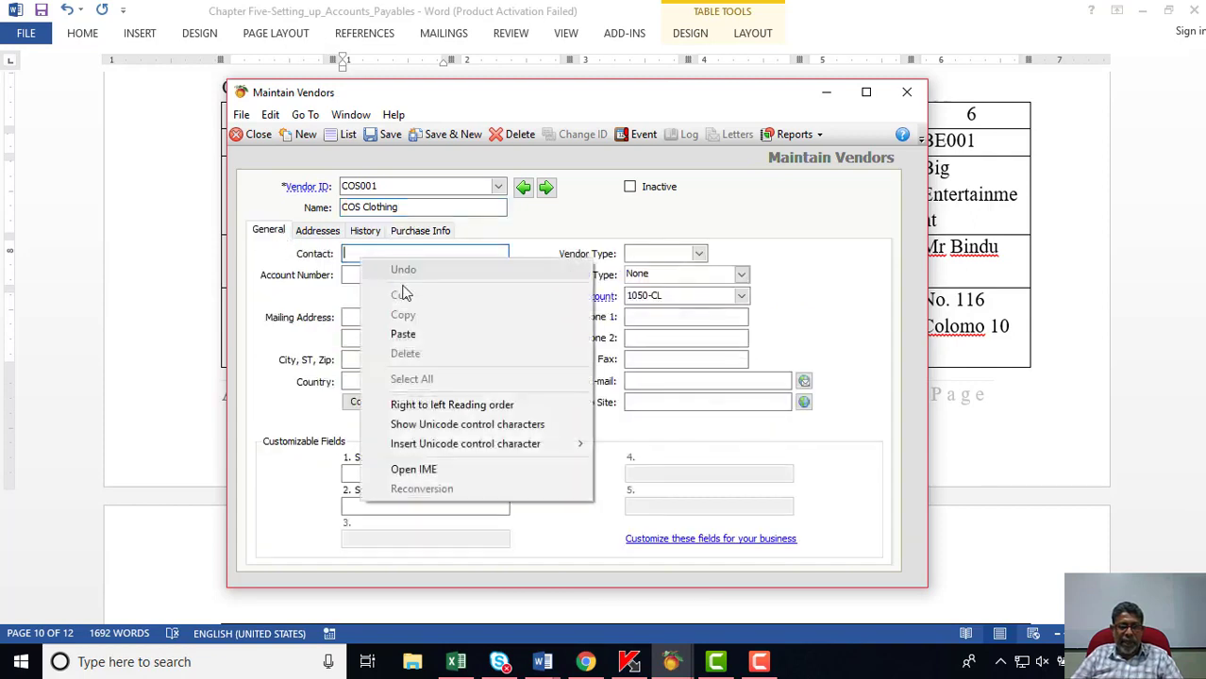
click(403, 334)
Copy the building number of COS Clothing from the Word table into the first Mailing Address line and set the city to Maharagama.
key(alt+Tab)
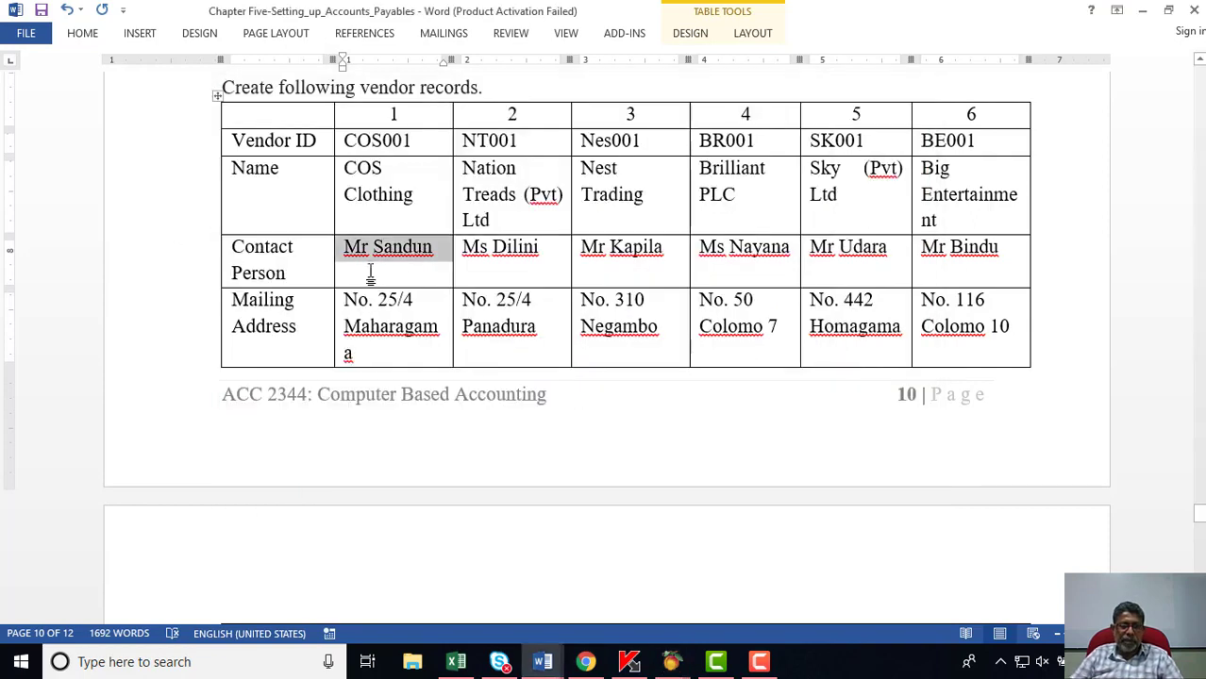
drag(348, 299, 412, 299)
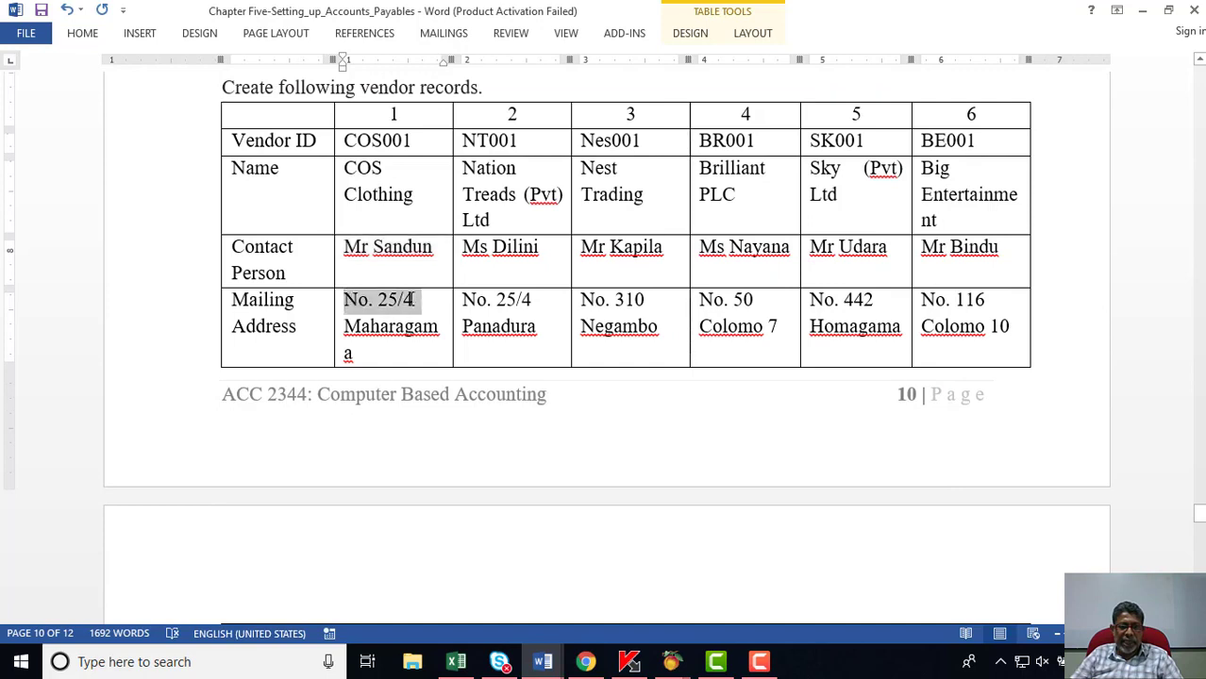
right_click(412, 299)
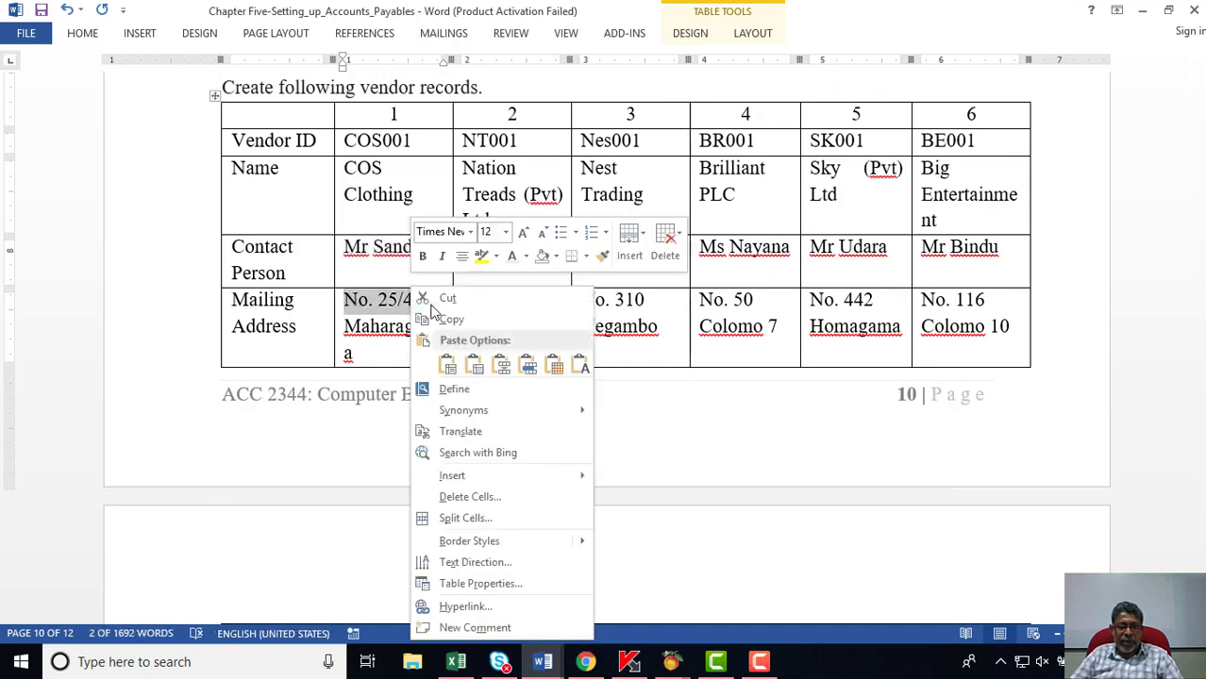
click(453, 323)
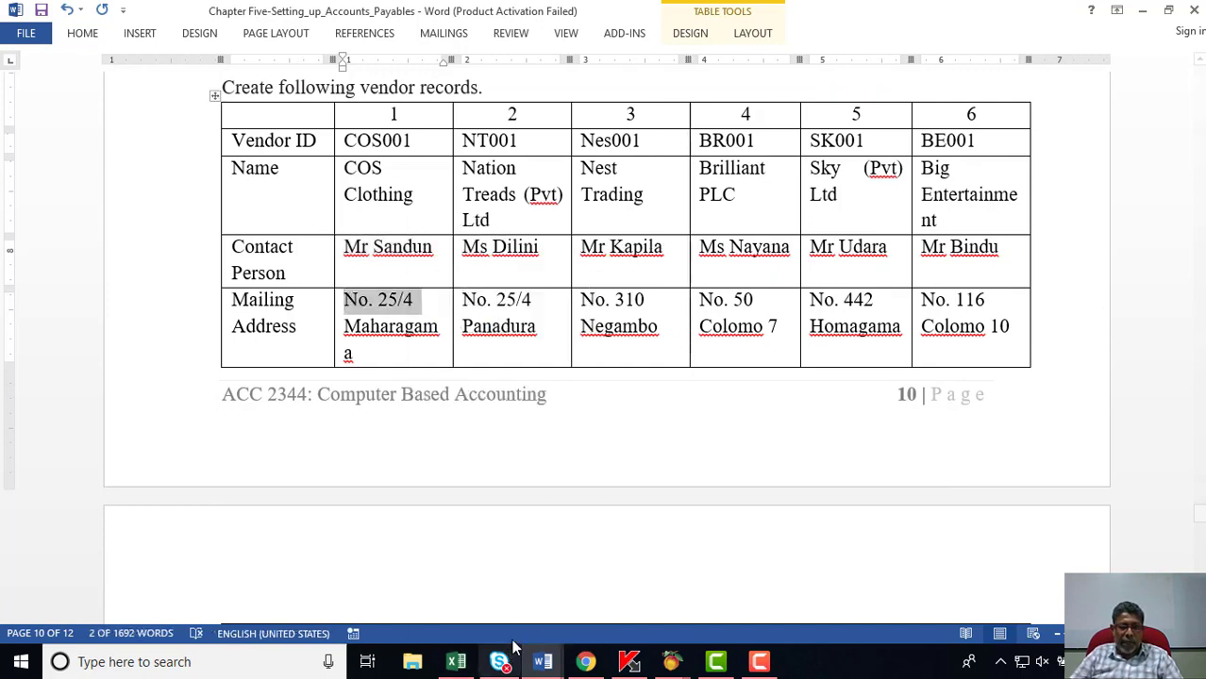
click(672, 663)
click(731, 596)
click(385, 317)
right_click(392, 327)
click(427, 395)
click(380, 361)
text(Maharagama)
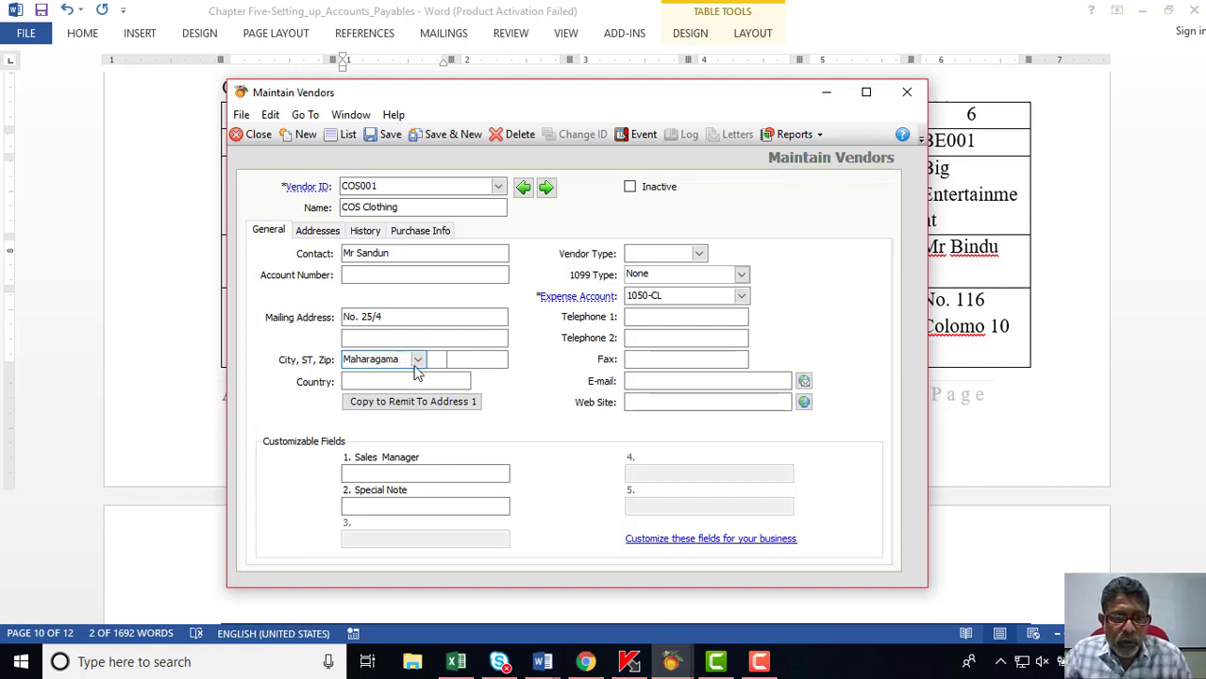
Set the country in the mailing address of COS Clothing to Sri Lanka.
click(420, 381)
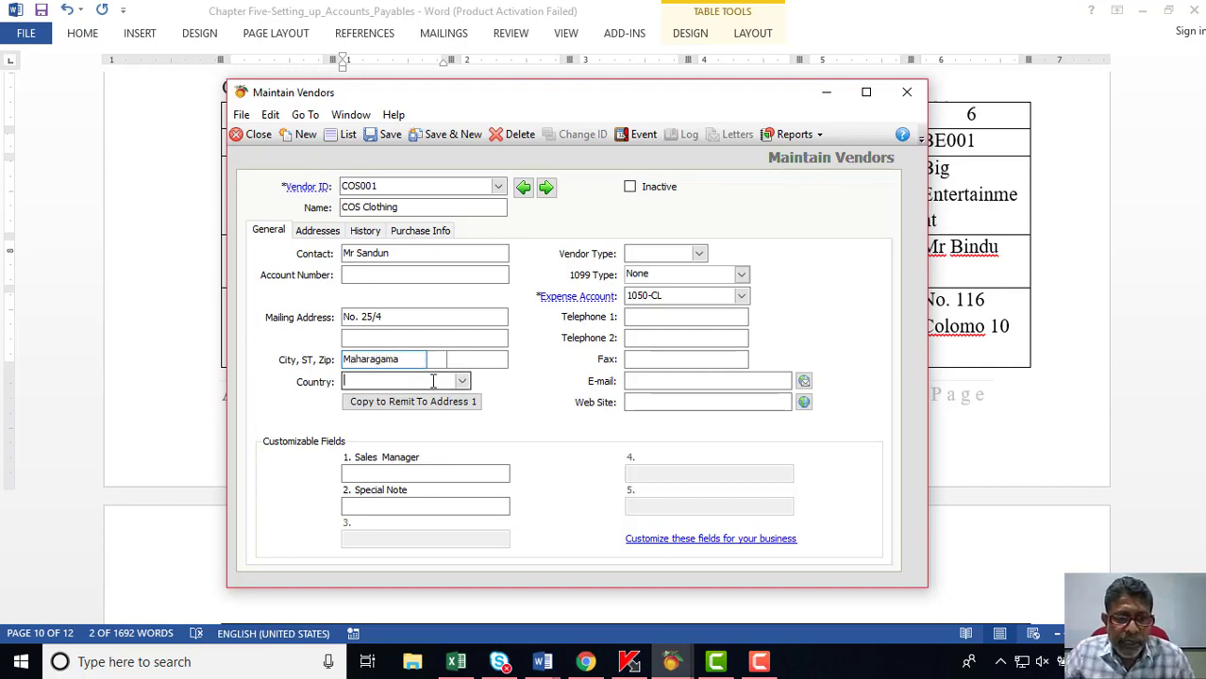
click(461, 381)
click(444, 402)
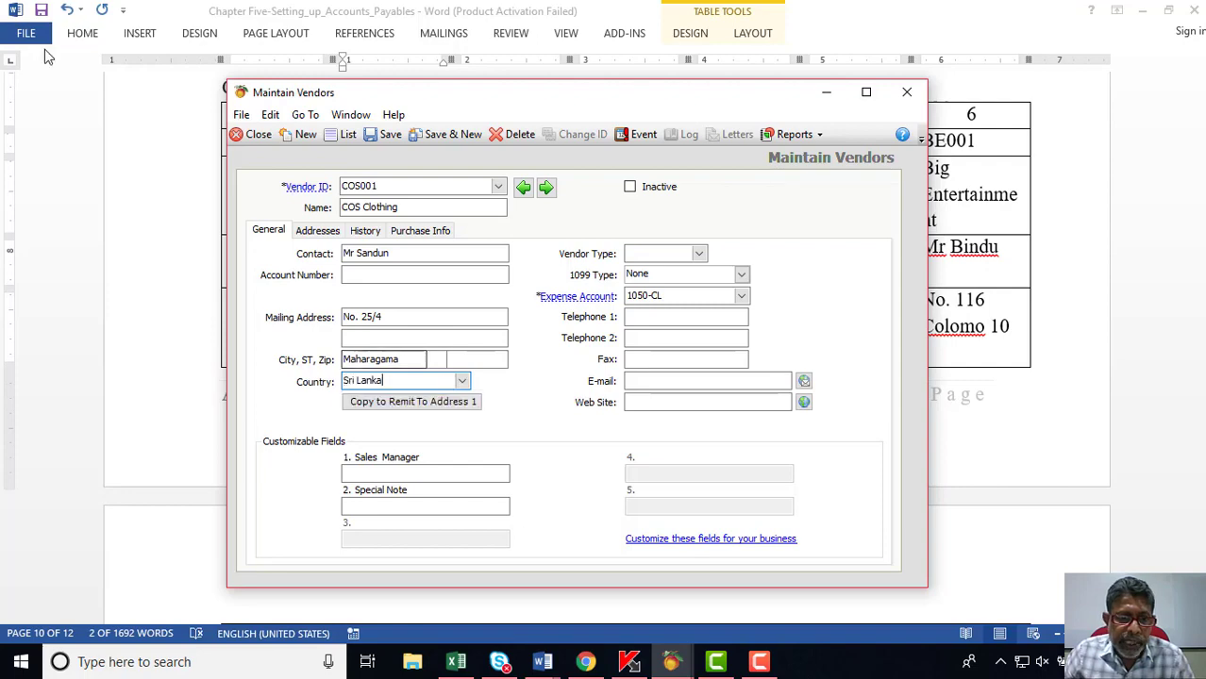
Check the vendor type of COS Clothing in the Word table and set the Vendor Type of COS001 to Credit.
click(162, 351)
scroll(421, 335, down, 4)
scroll(422, 336, down, 4)
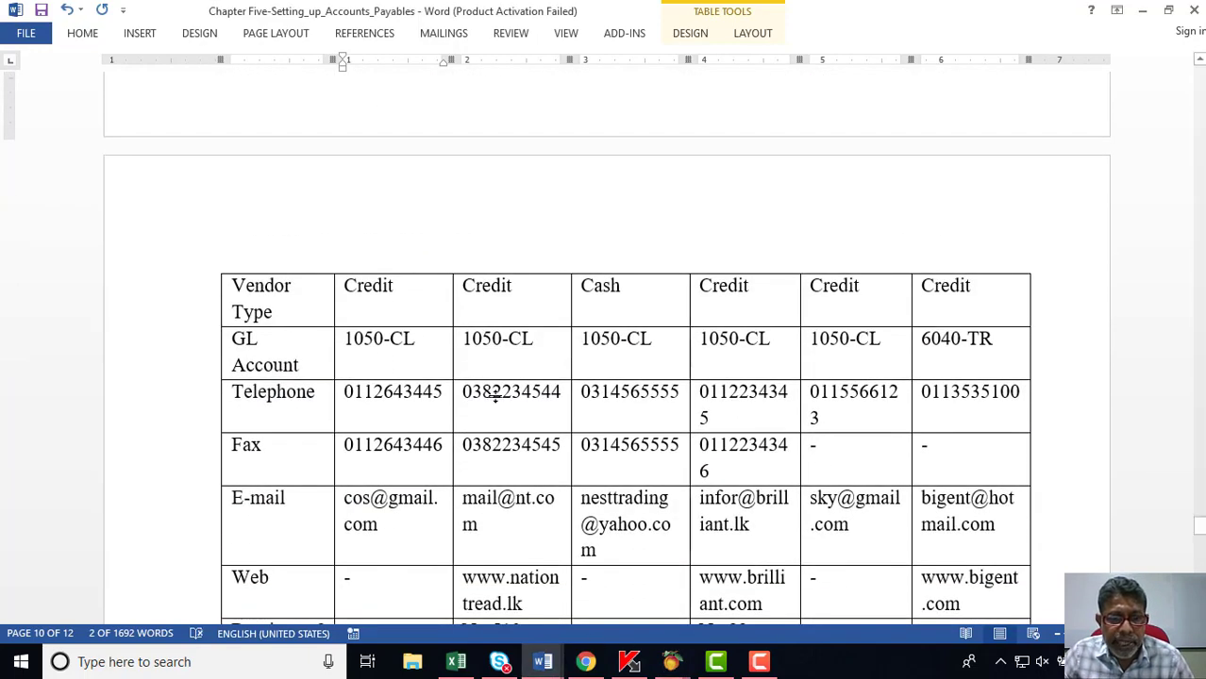
mouse_move(671, 662)
click(767, 583)
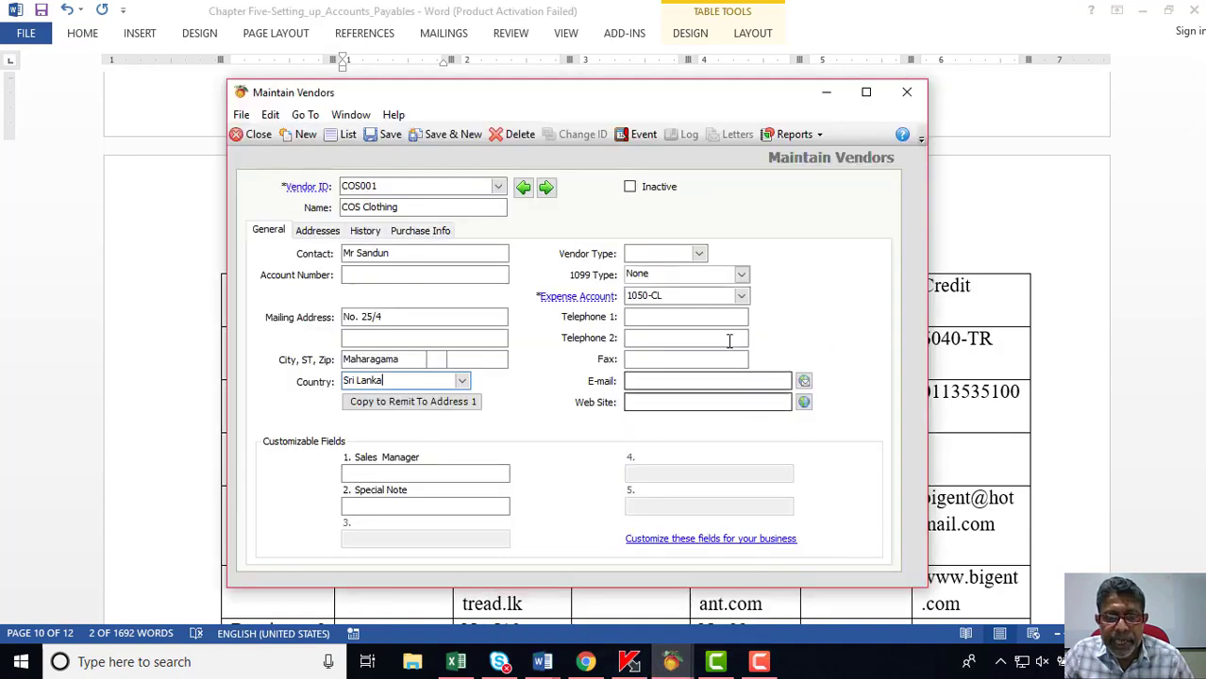
click(699, 255)
click(687, 268)
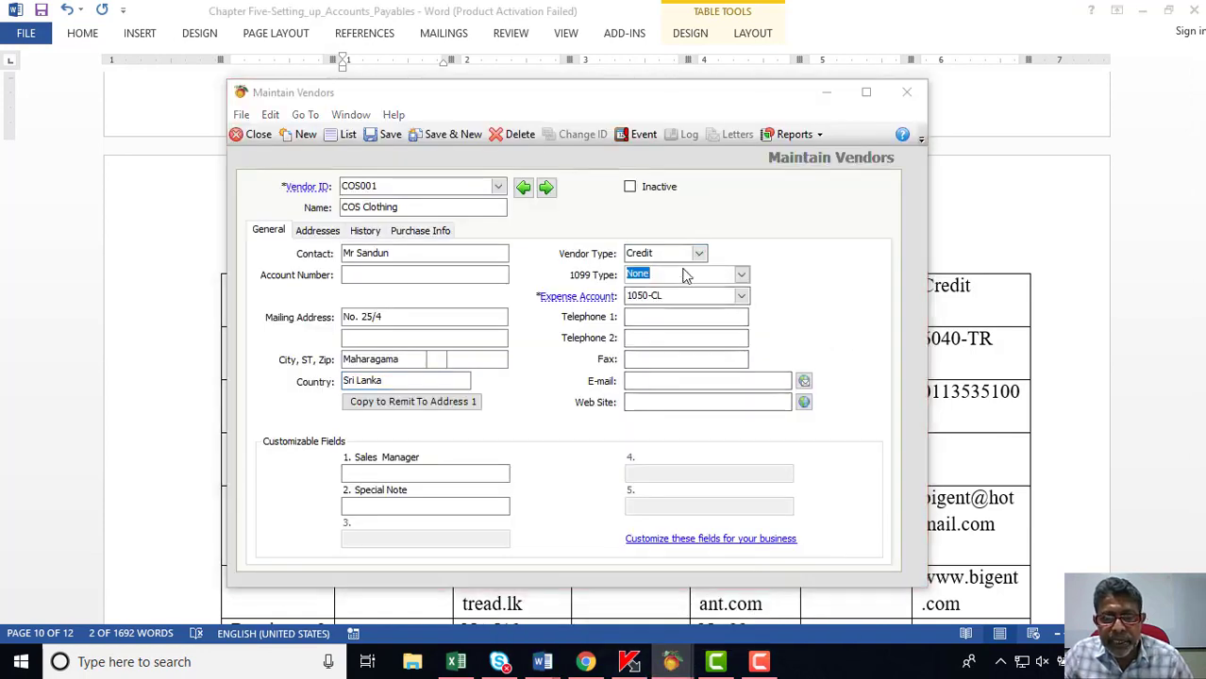
Copy the telephone number of COS Clothing from the Word table into the Telephone 1 field of COS001.
click(140, 474)
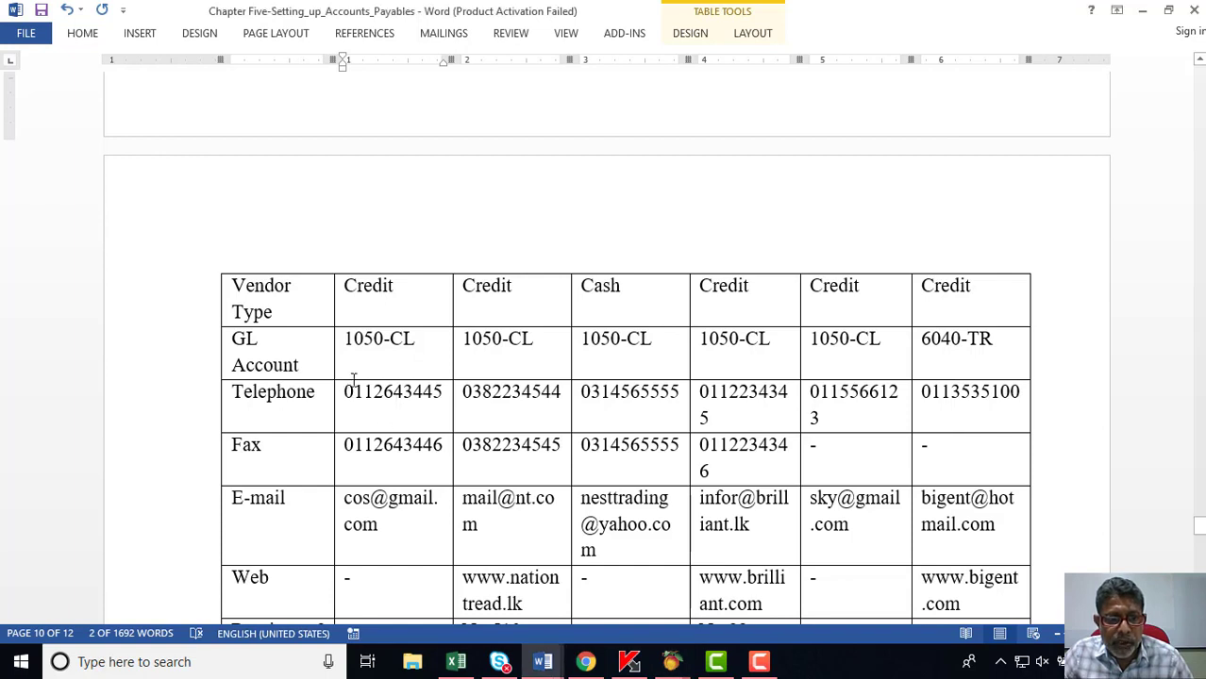
drag(347, 391, 440, 393)
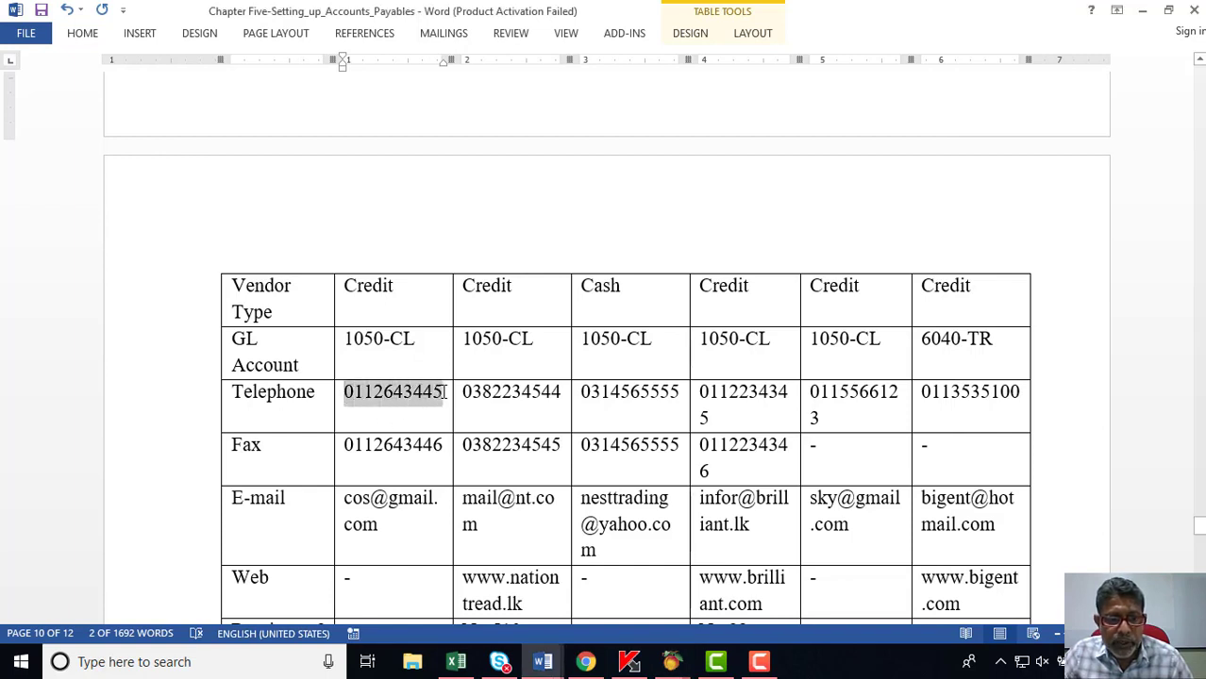
right_click(441, 393)
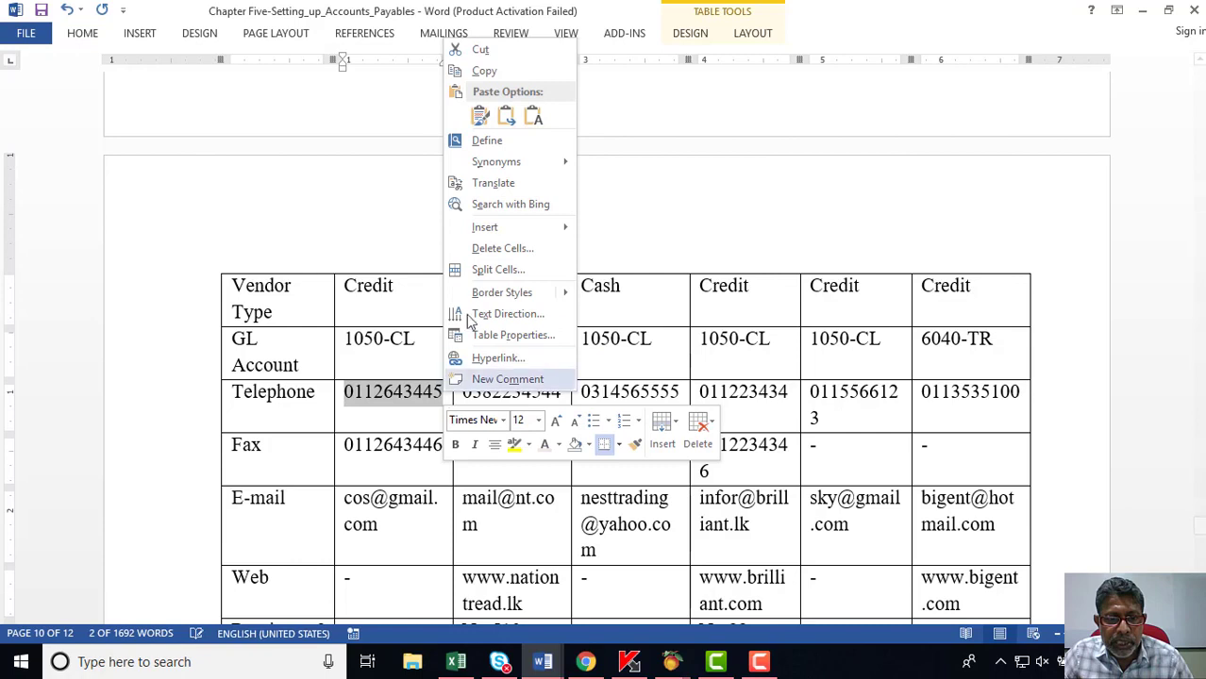
click(485, 73)
click(769, 583)
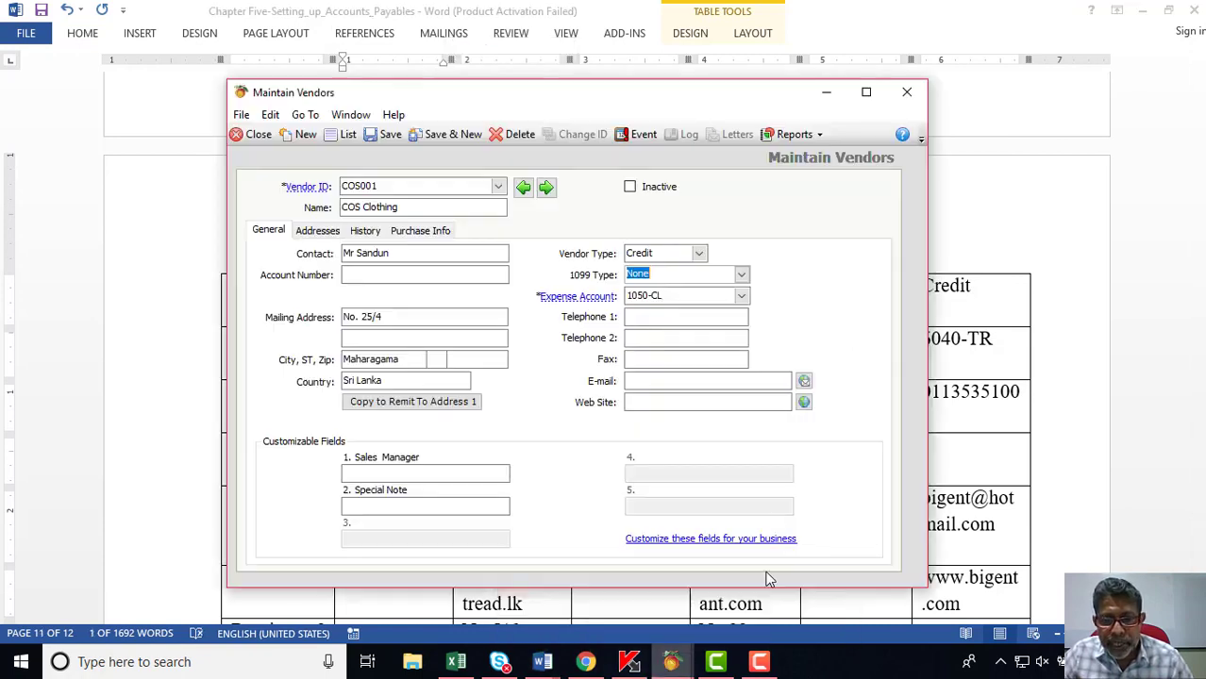
click(655, 316)
right_click(660, 316)
click(695, 388)
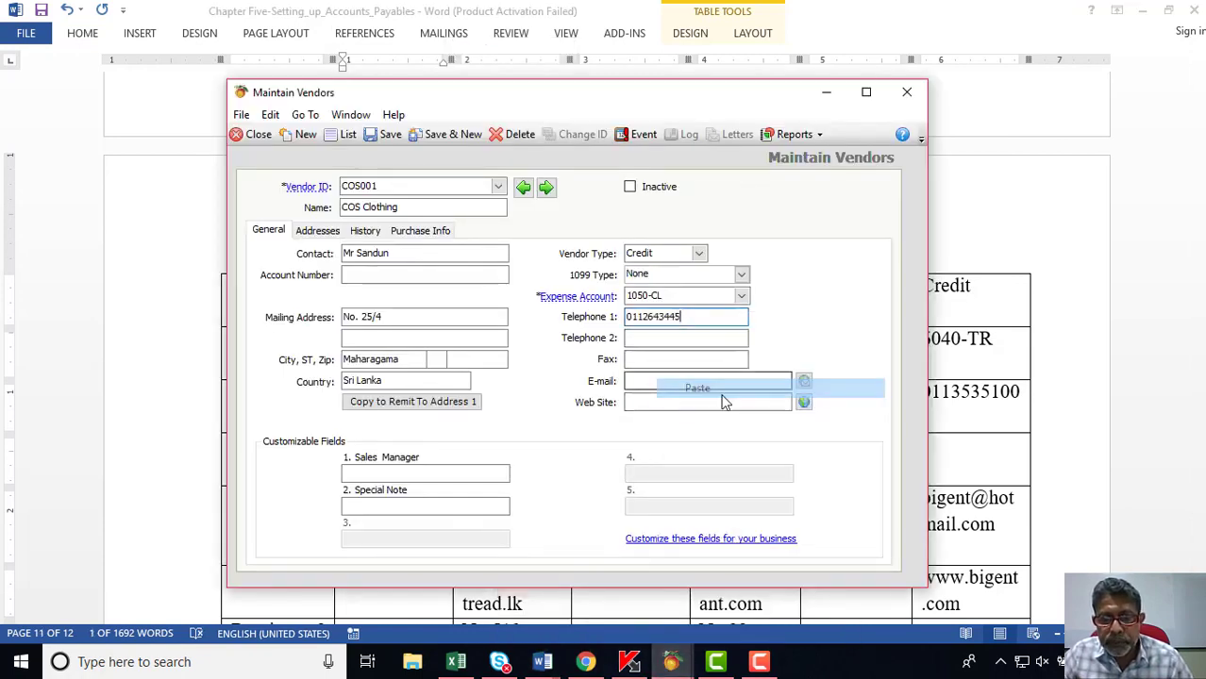
Copy the fax number of COS Clothing from the Word table into the Fax field of COS001.
key(alt+Tab)
click(368, 444)
right_click(368, 444)
key(Escape)
double_click(368, 444)
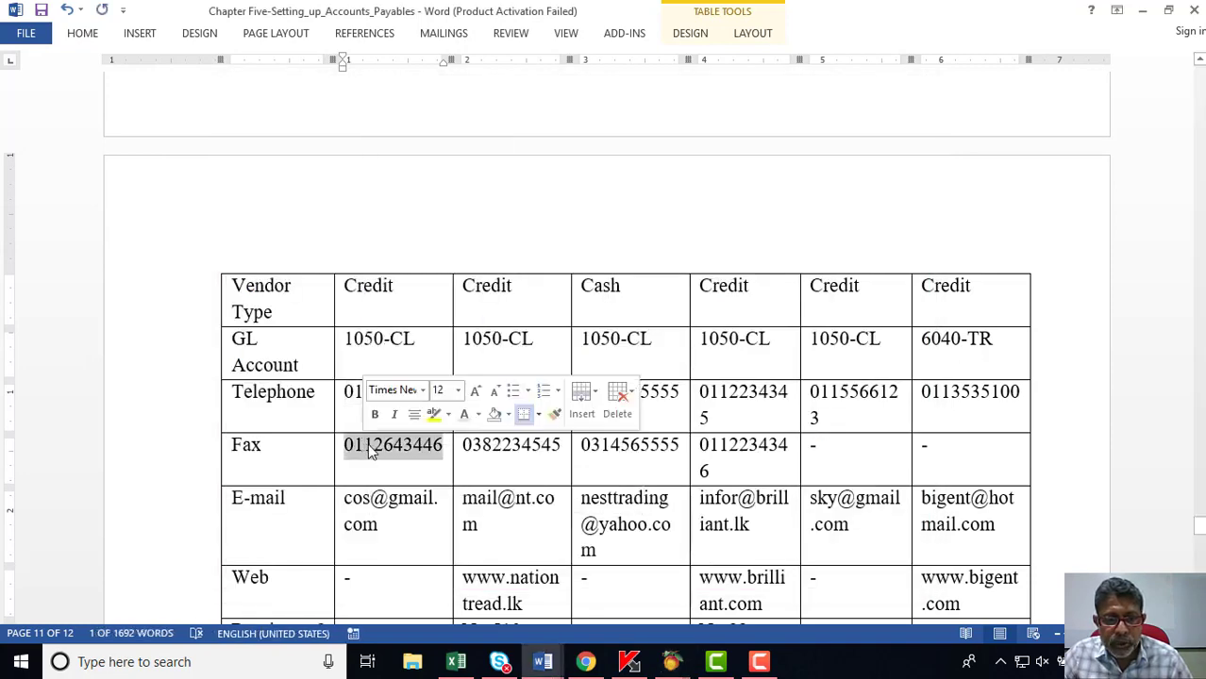
right_click(366, 445)
click(418, 124)
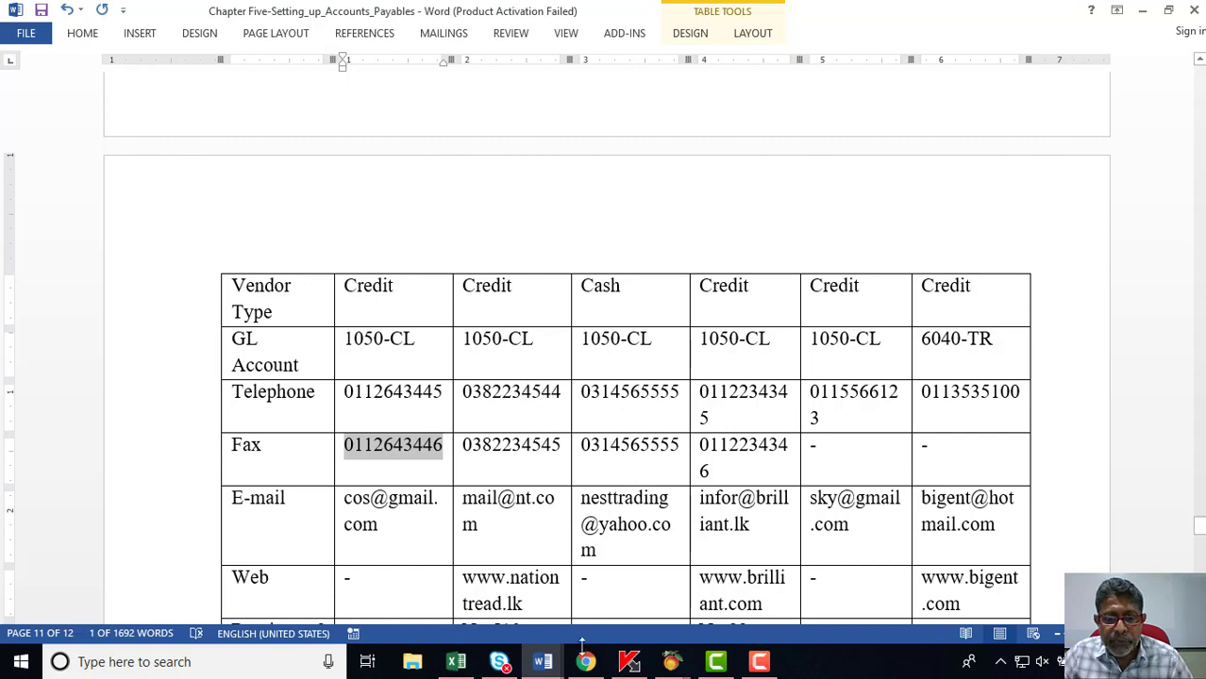
mouse_move(671, 661)
click(802, 573)
click(670, 358)
right_click(670, 359)
click(709, 436)
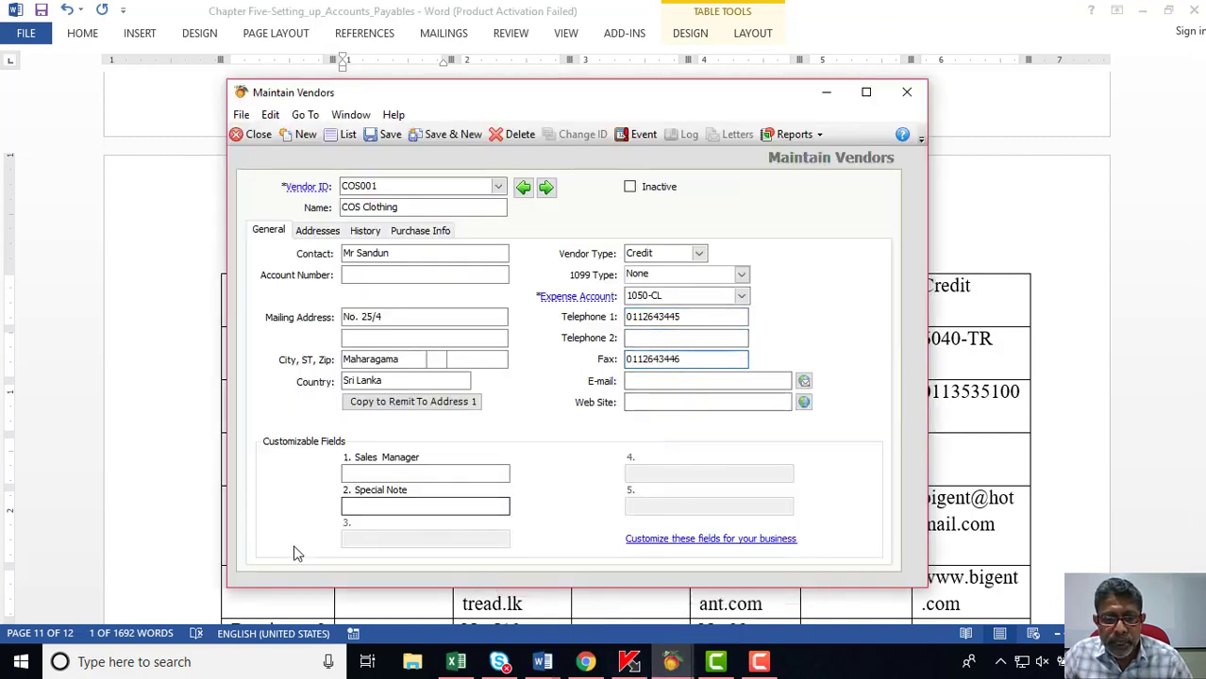
Copy the e-mail address of COS Clothing from the Word table into the E-mail field of COS001.
key(alt+Tab)
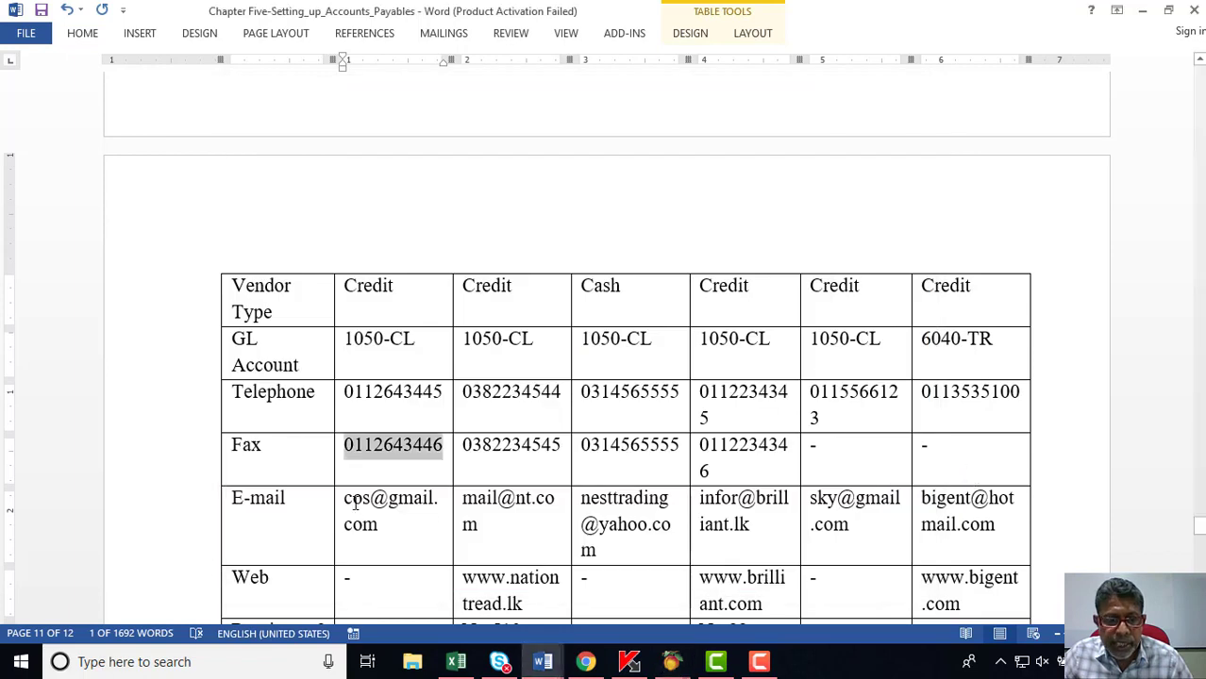
drag(346, 498, 407, 521)
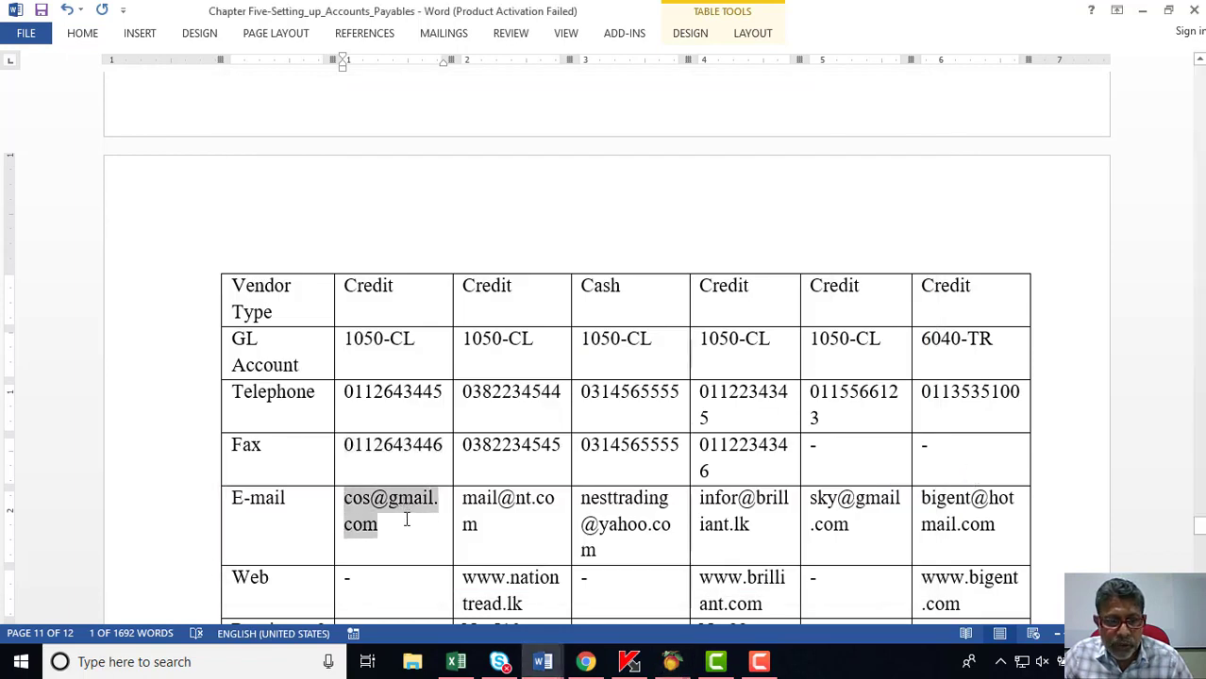
right_click(406, 520)
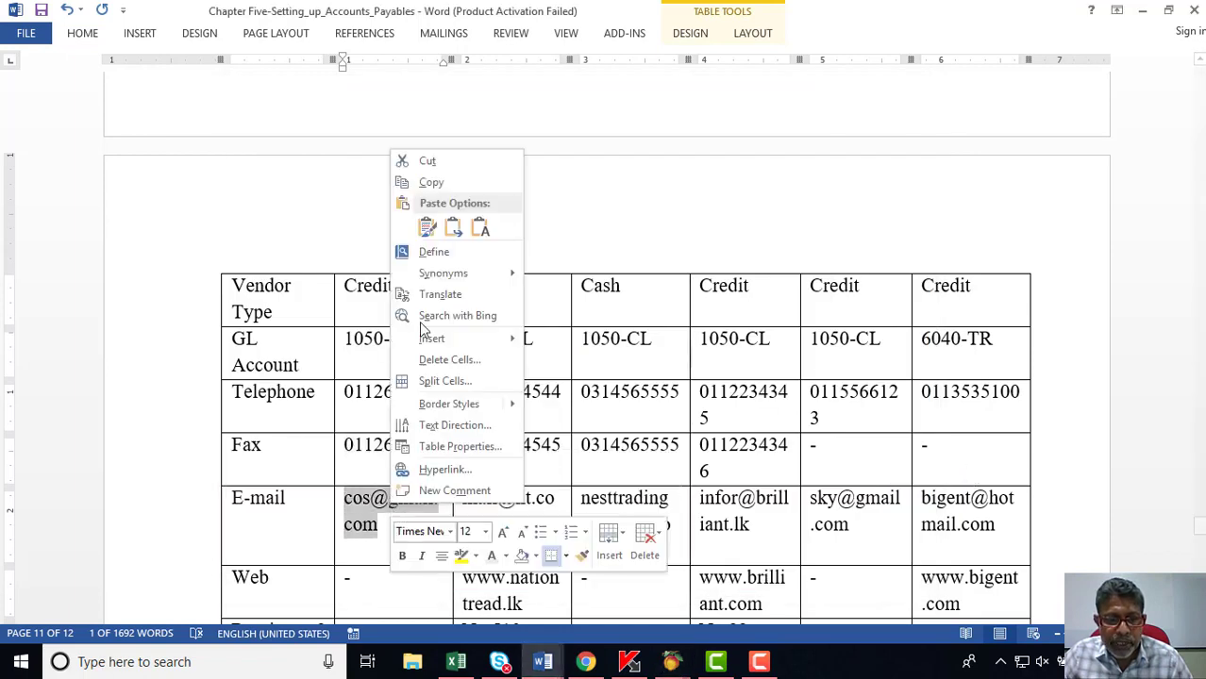
click(444, 183)
mouse_move(671, 662)
click(776, 580)
click(686, 380)
right_click(686, 381)
click(728, 453)
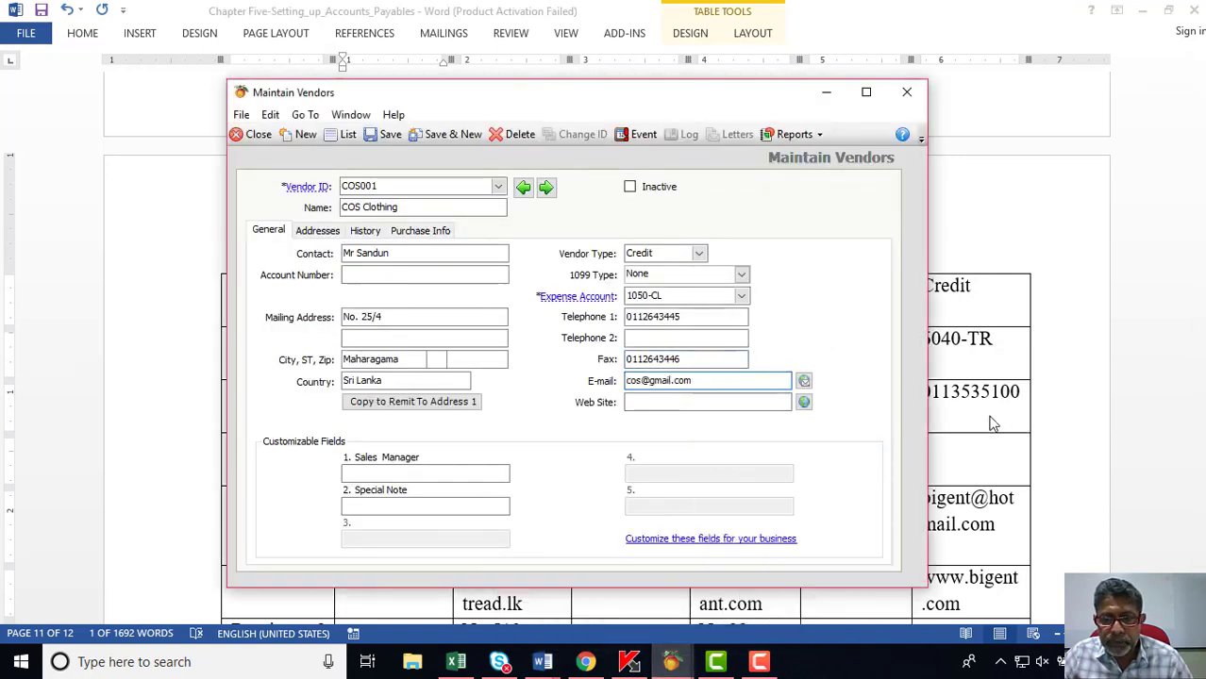
Check the remaining table rows for COS Clothing, set Ship Via to Cust. Pickup with default terms kept, and save the record to start a new one.
key(alt+Tab)
scroll(975, 415, down, 3)
scroll(976, 415, down, 5)
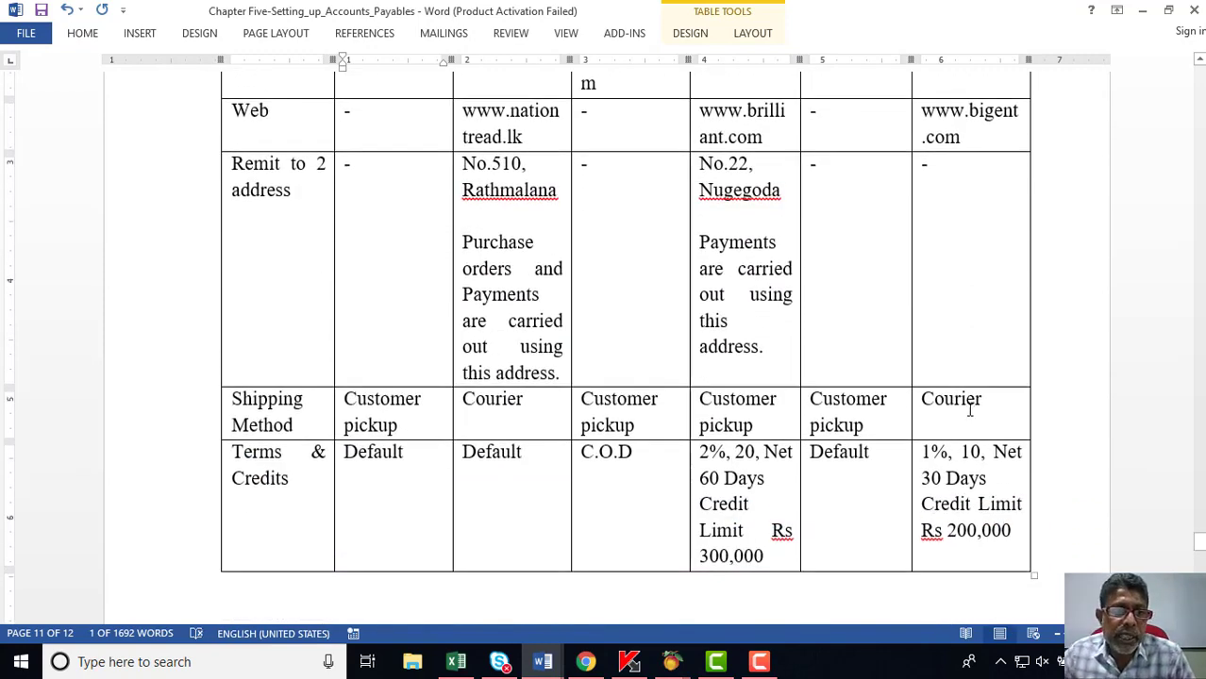
scroll(968, 409, down, 1)
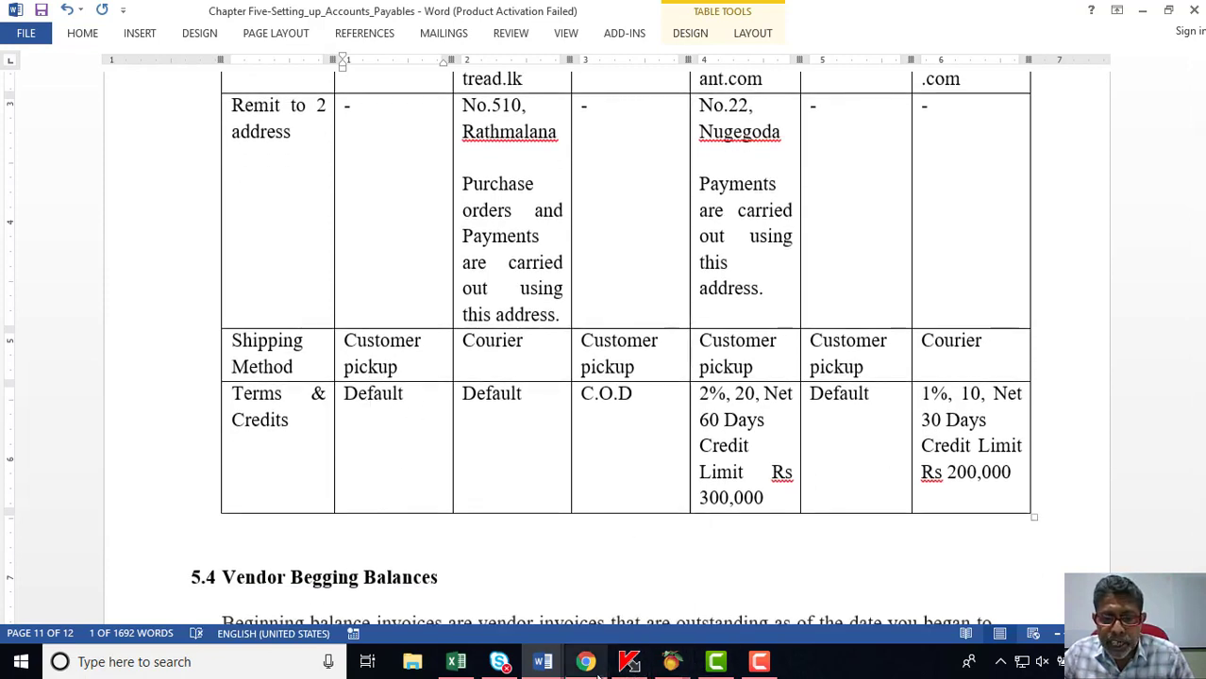
mouse_move(670, 666)
click(759, 571)
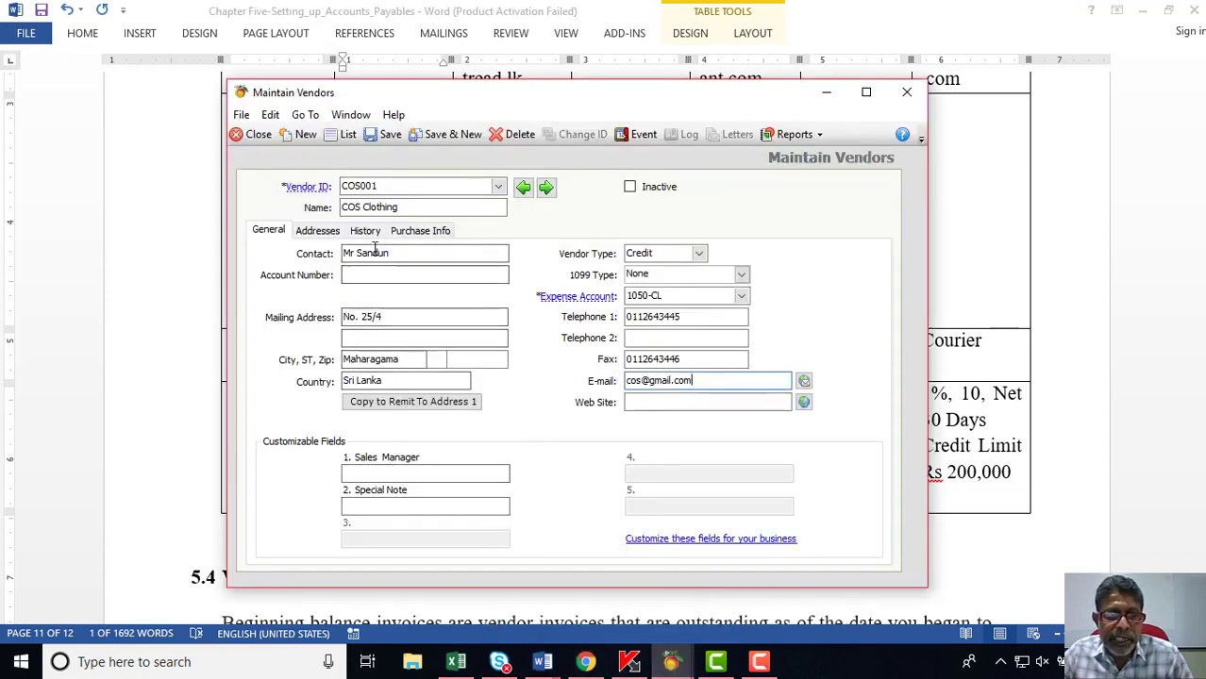
click(318, 231)
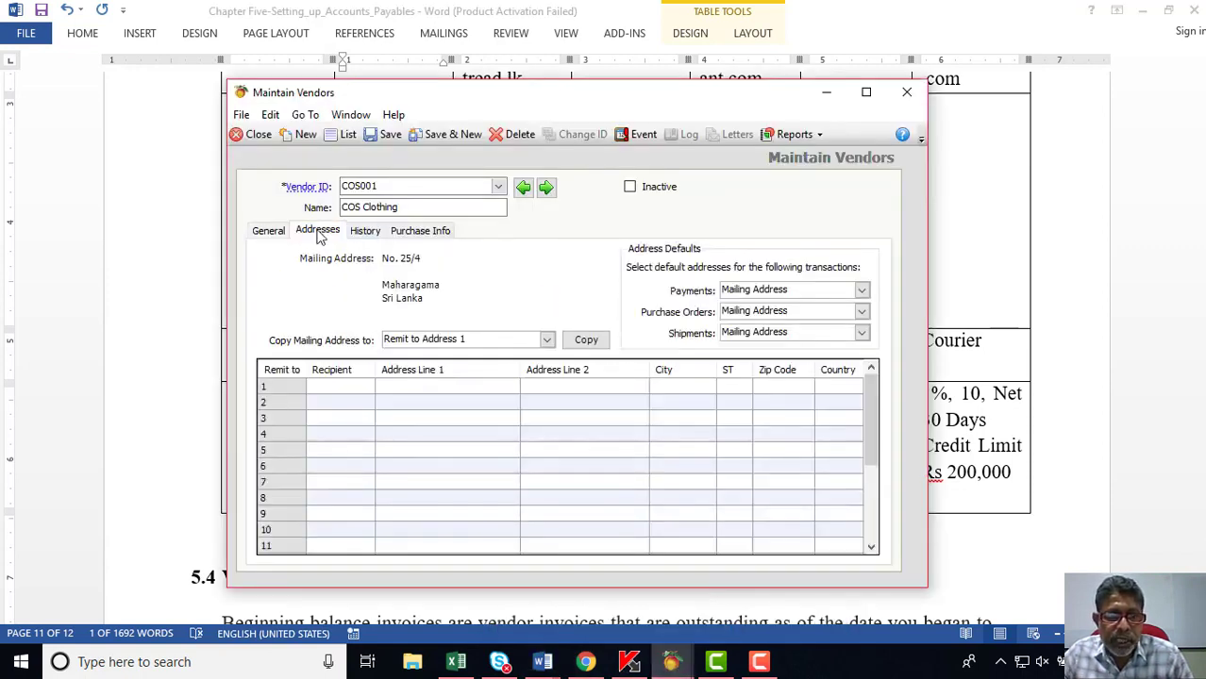
click(415, 232)
click(452, 318)
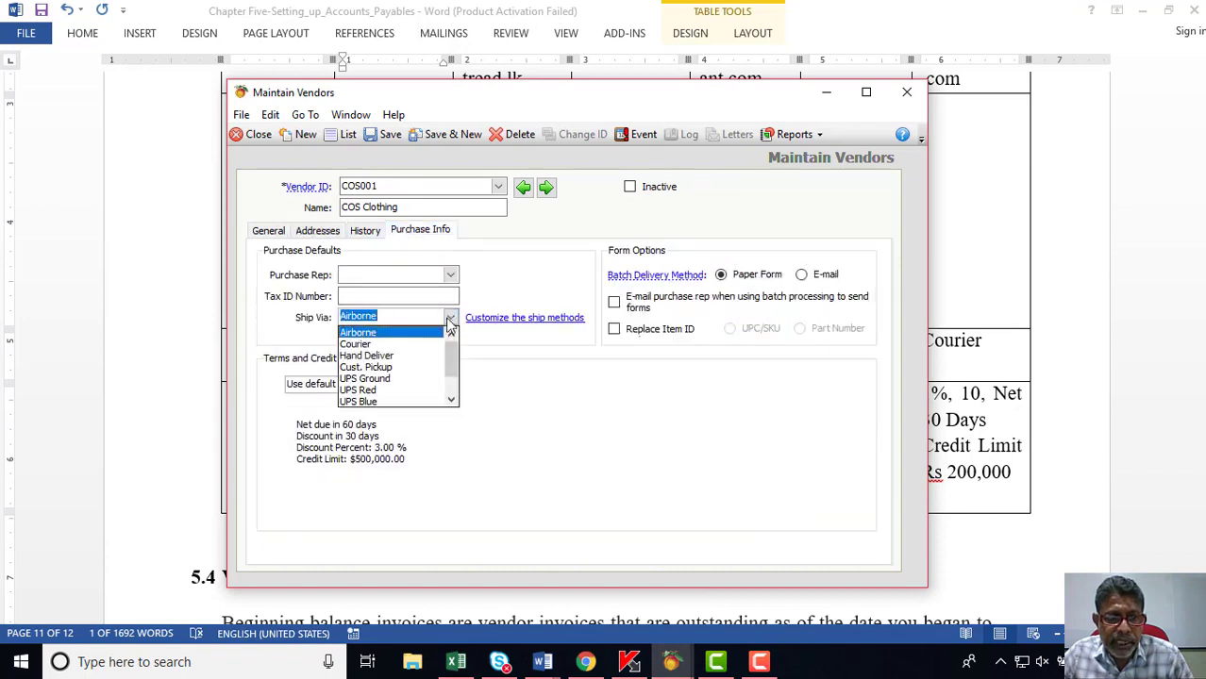
click(401, 367)
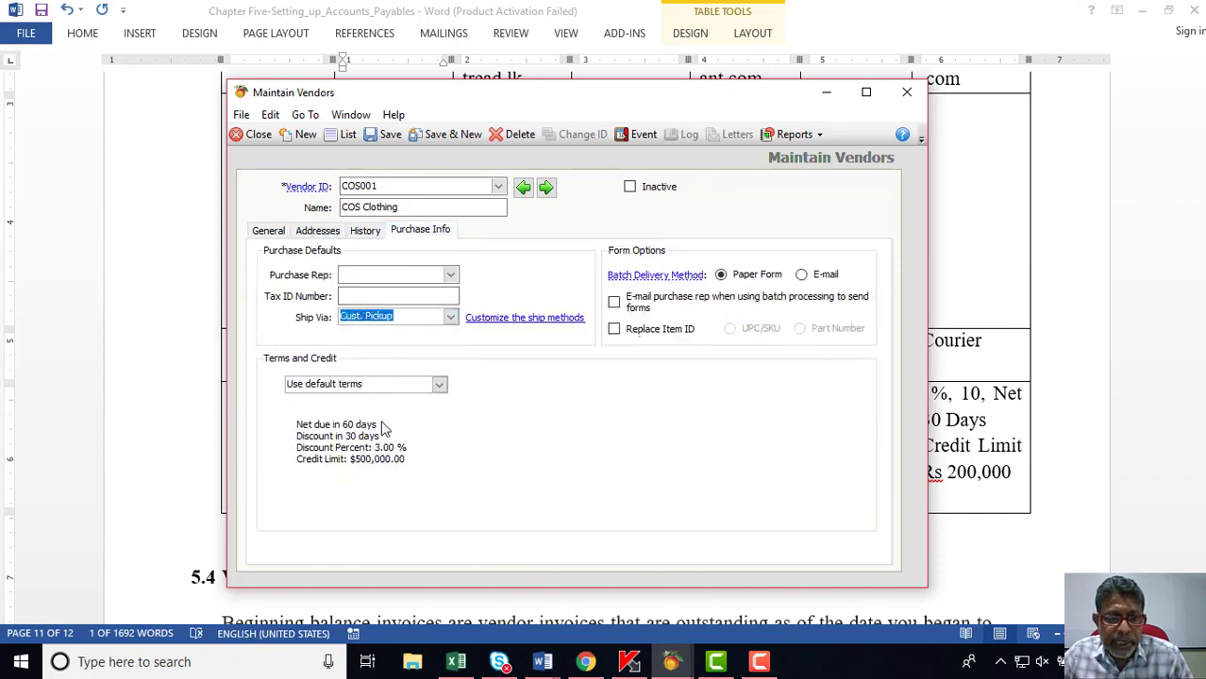
click(455, 136)
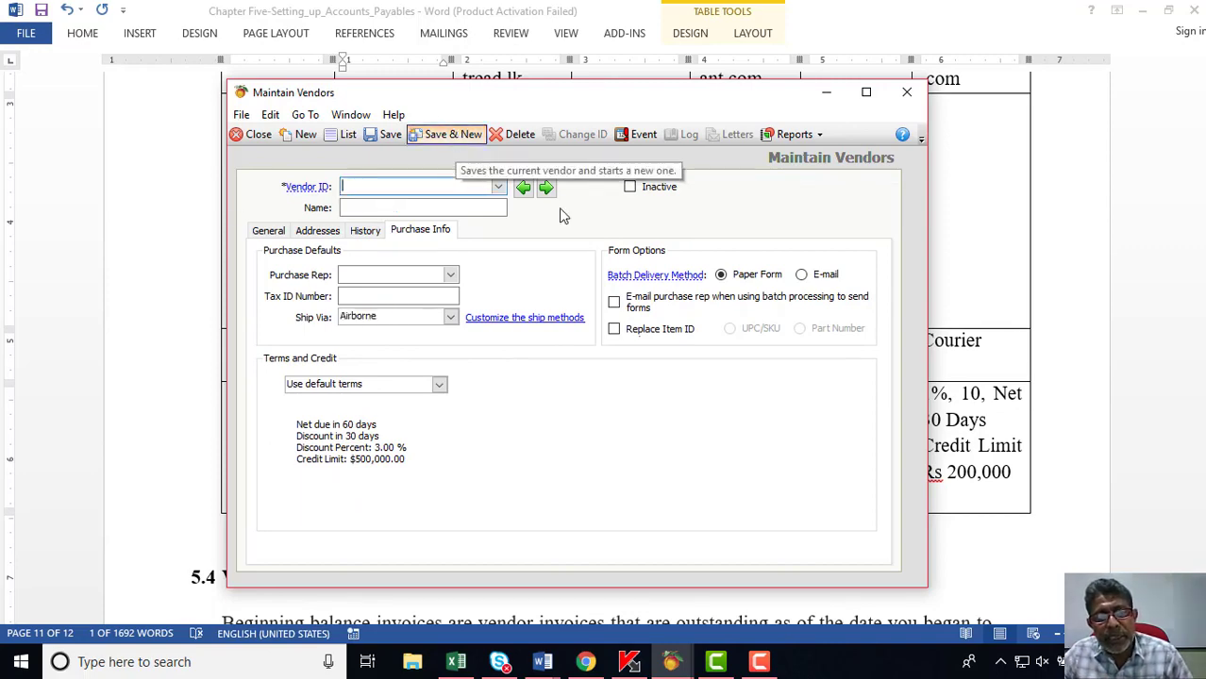
Copy the vendor ID NT001 from the Activity 5.5 table in Word into the Vendor ID of the new record.
click(978, 267)
scroll(796, 264, up, 10)
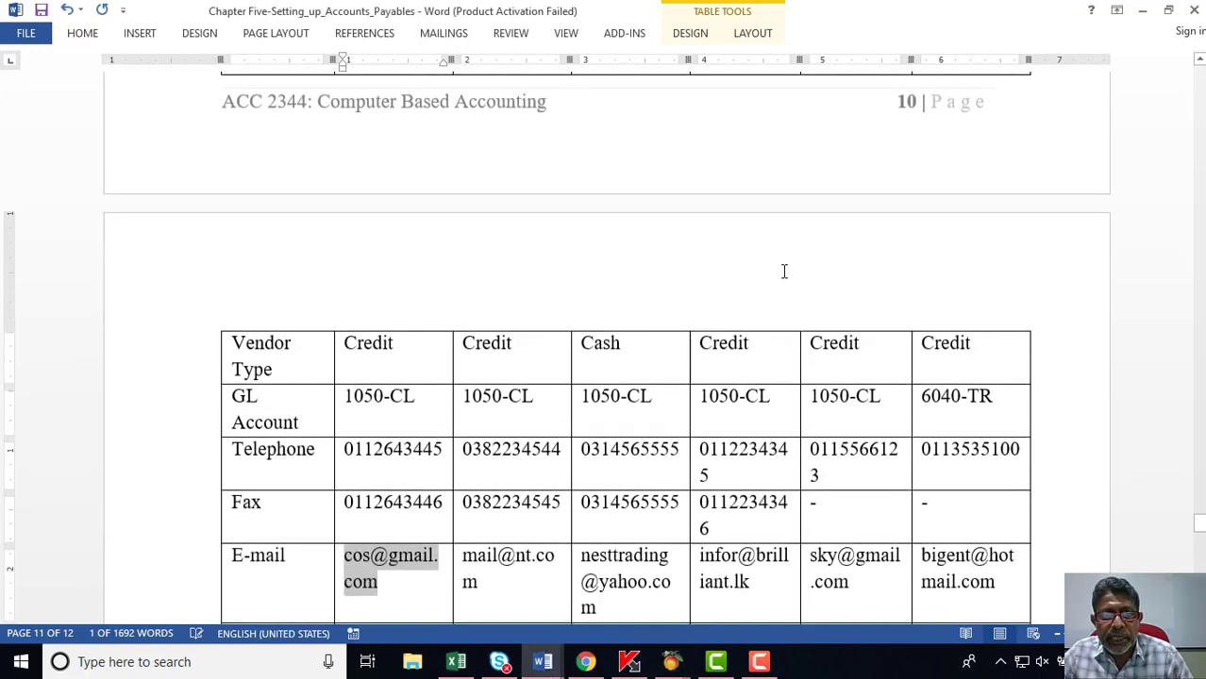
scroll(751, 293, up, 3)
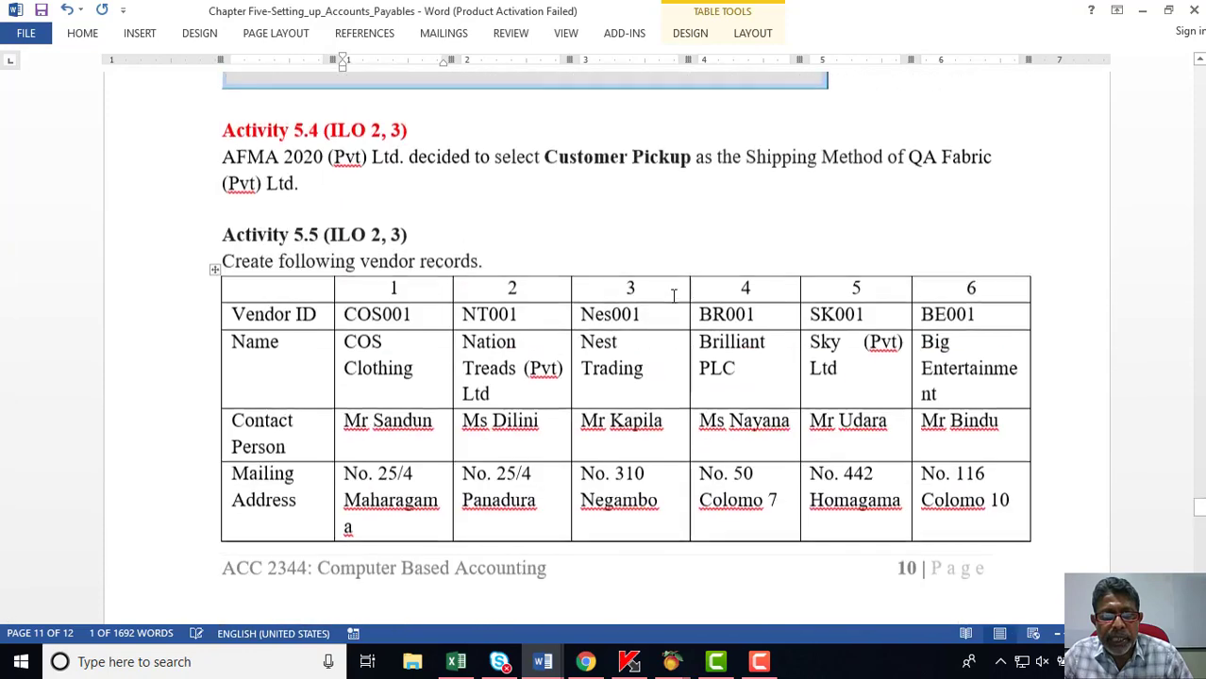
double_click(510, 317)
right_click(510, 317)
click(552, 320)
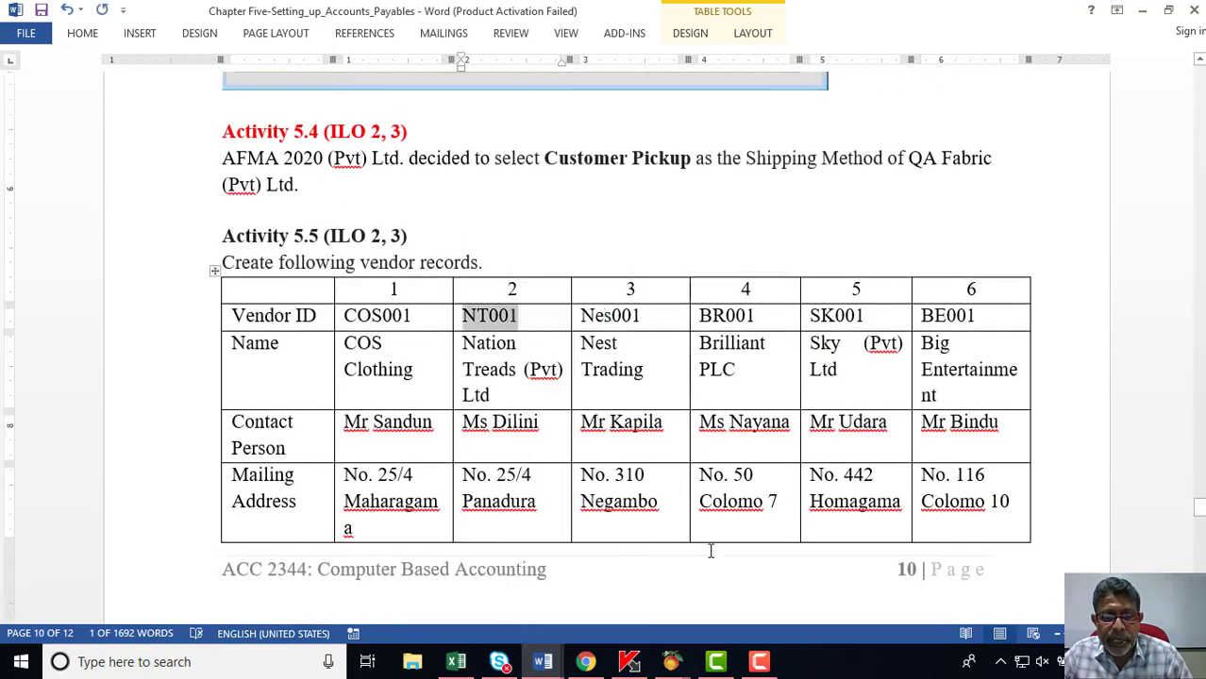
mouse_move(672, 656)
click(768, 514)
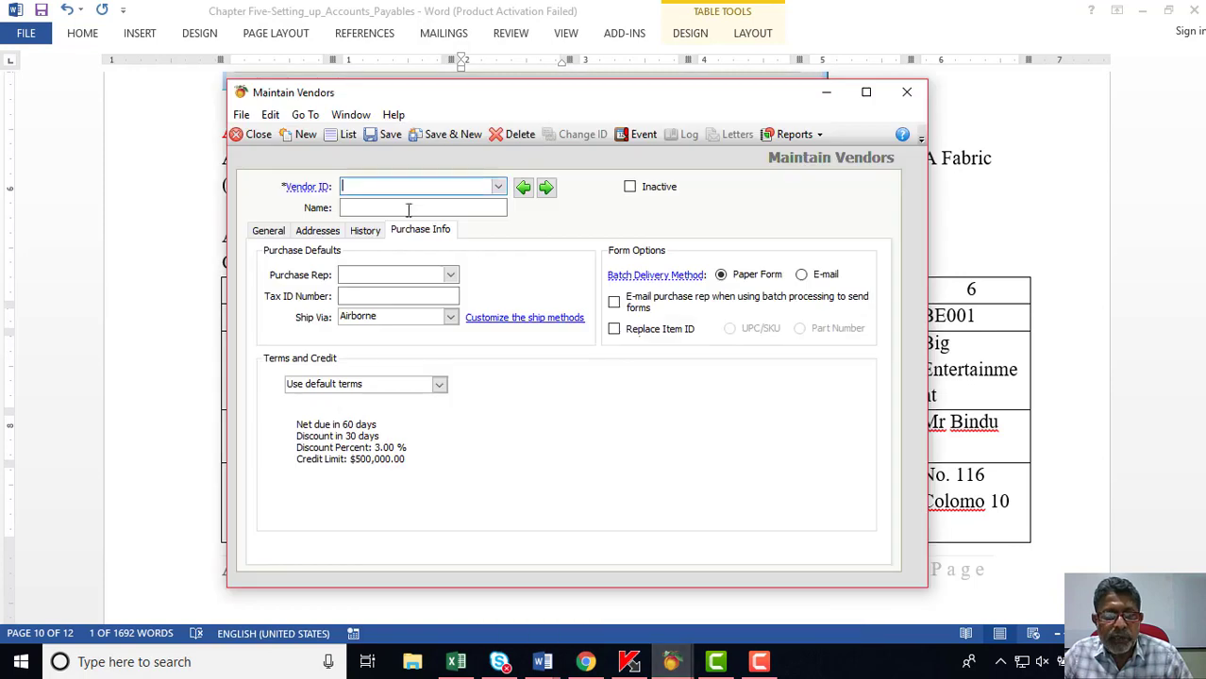
right_click(376, 186)
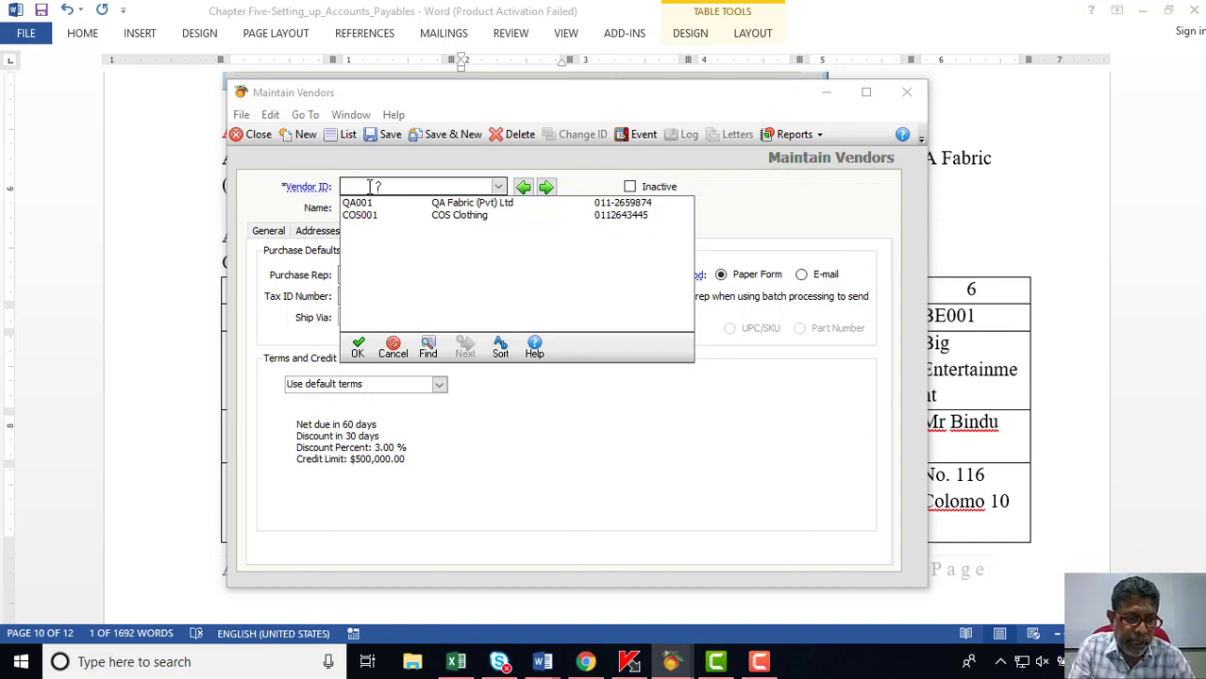
click(392, 347)
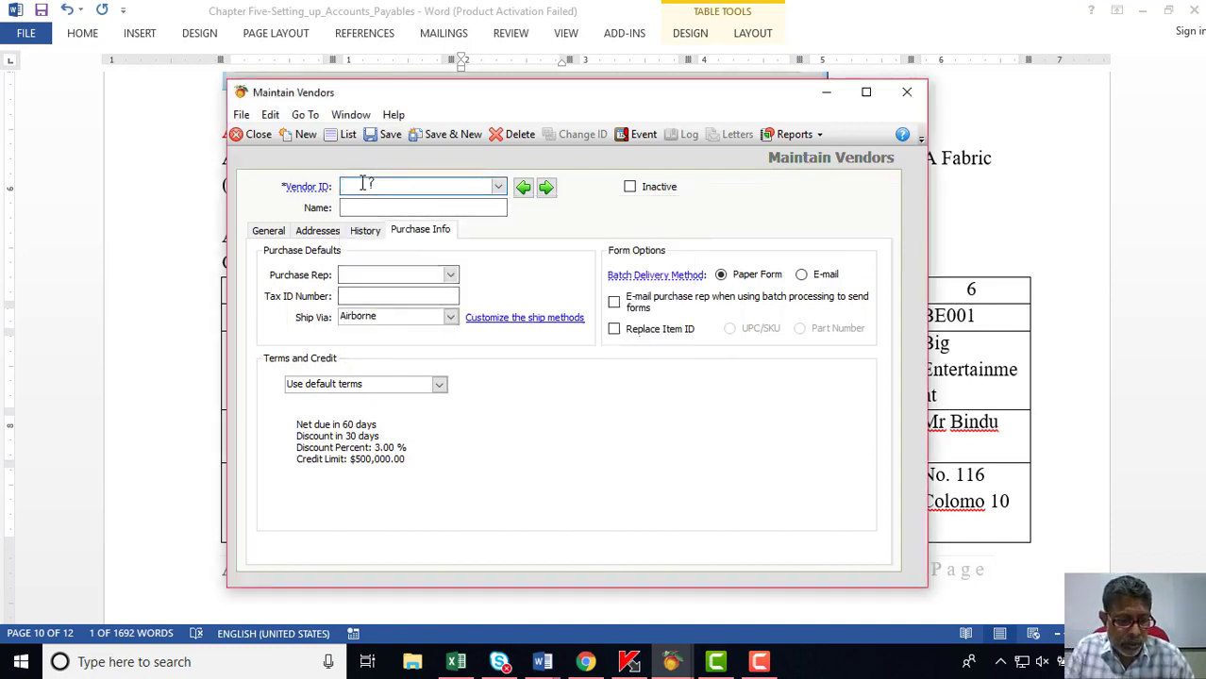
Copy the vendor name Nation Treads (Pvt) Ltd from the Activity 5.5 table in Word into the Name field of NT001.
click(971, 226)
drag(463, 345, 544, 392)
right_click(537, 382)
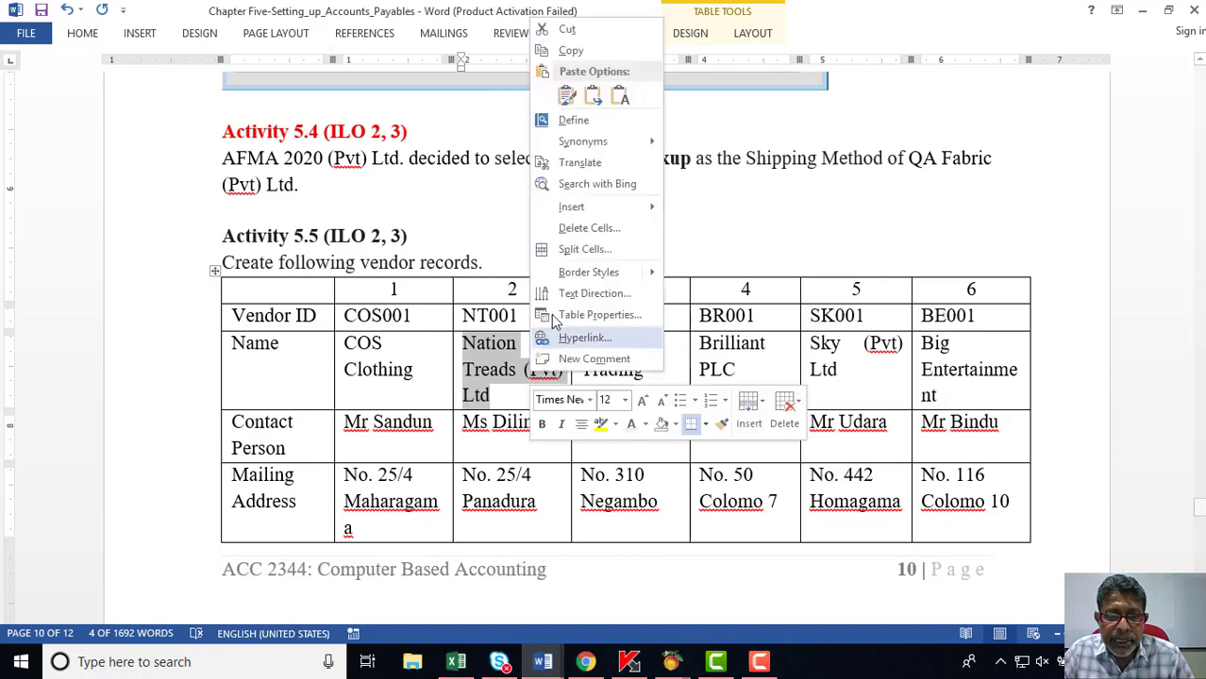
click(569, 50)
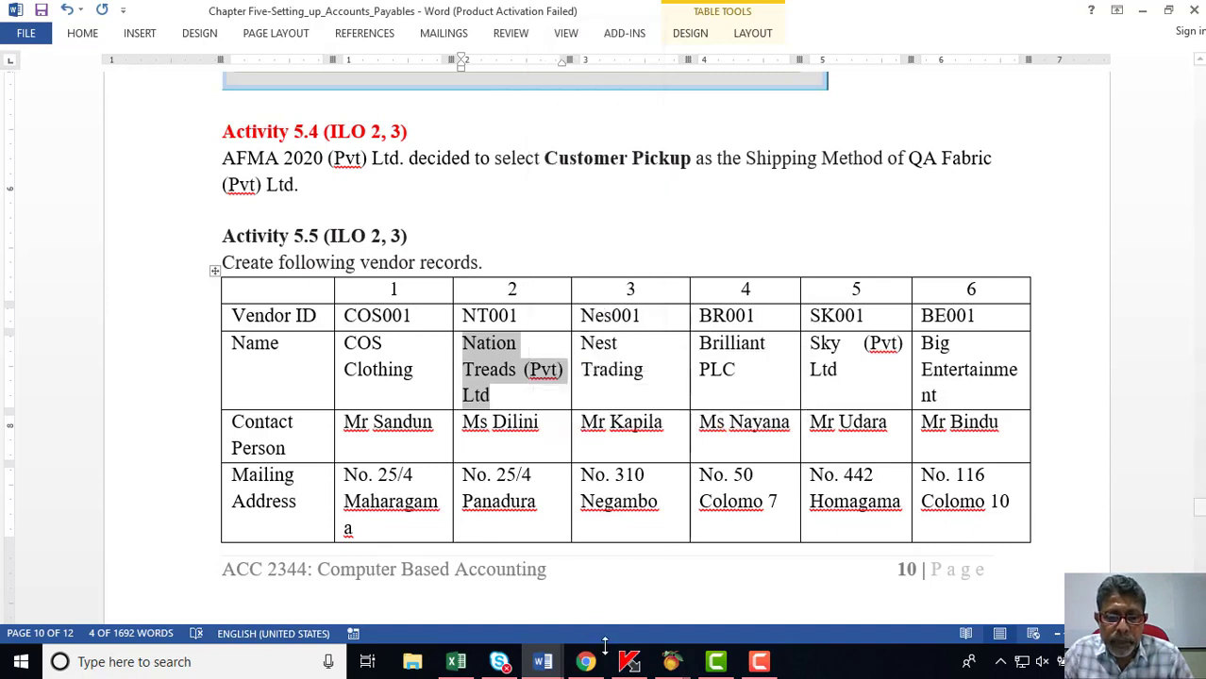
click(542, 661)
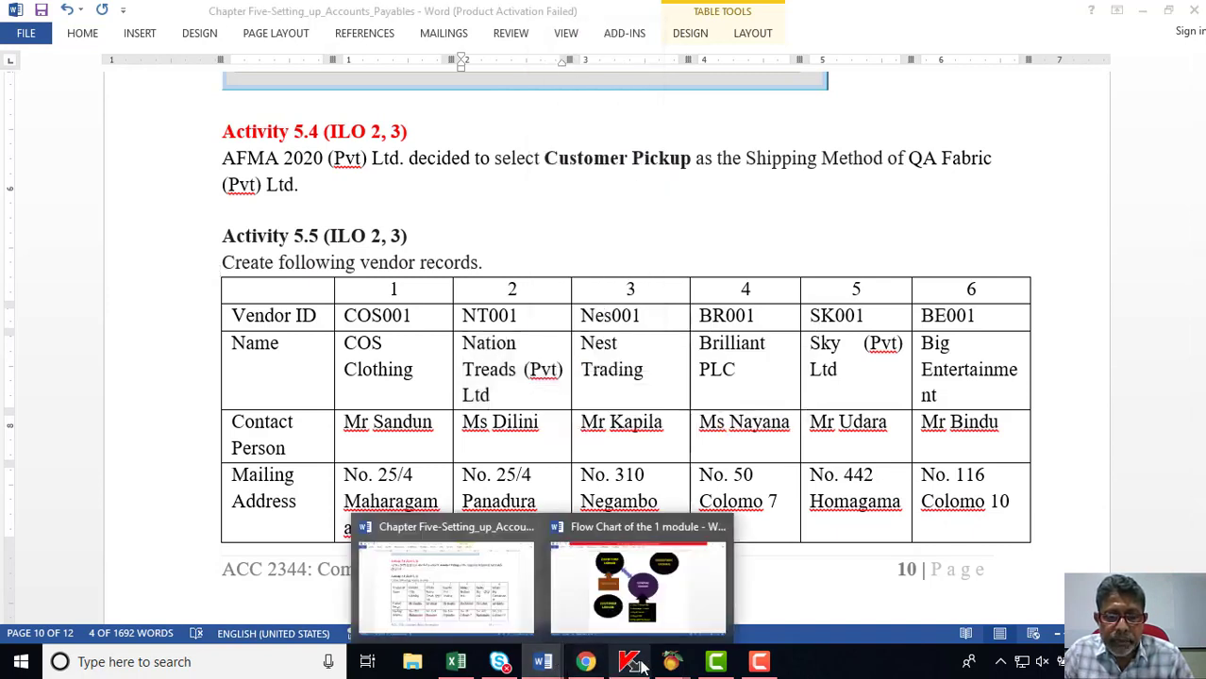
mouse_move(671, 661)
click(746, 589)
click(354, 209)
right_click(353, 205)
click(396, 275)
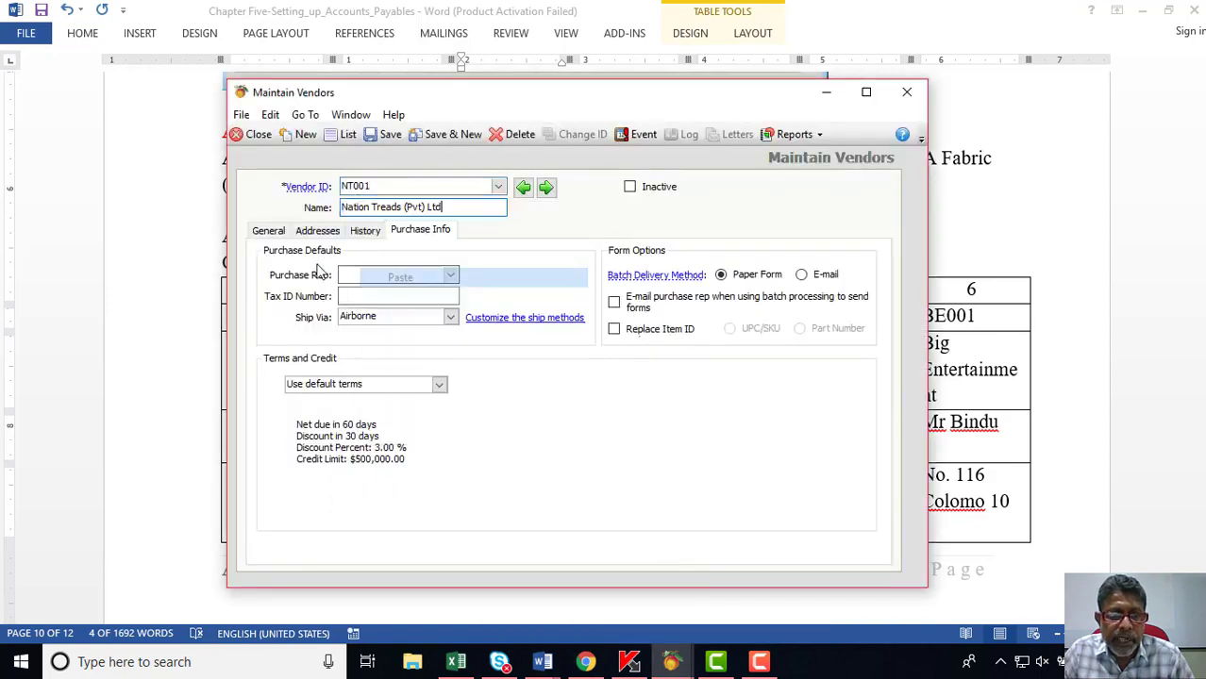
Show the general details of NT001 and ignore all spelling flags on the title in the contact name in the Word table.
click(270, 232)
key(alt+Tab)
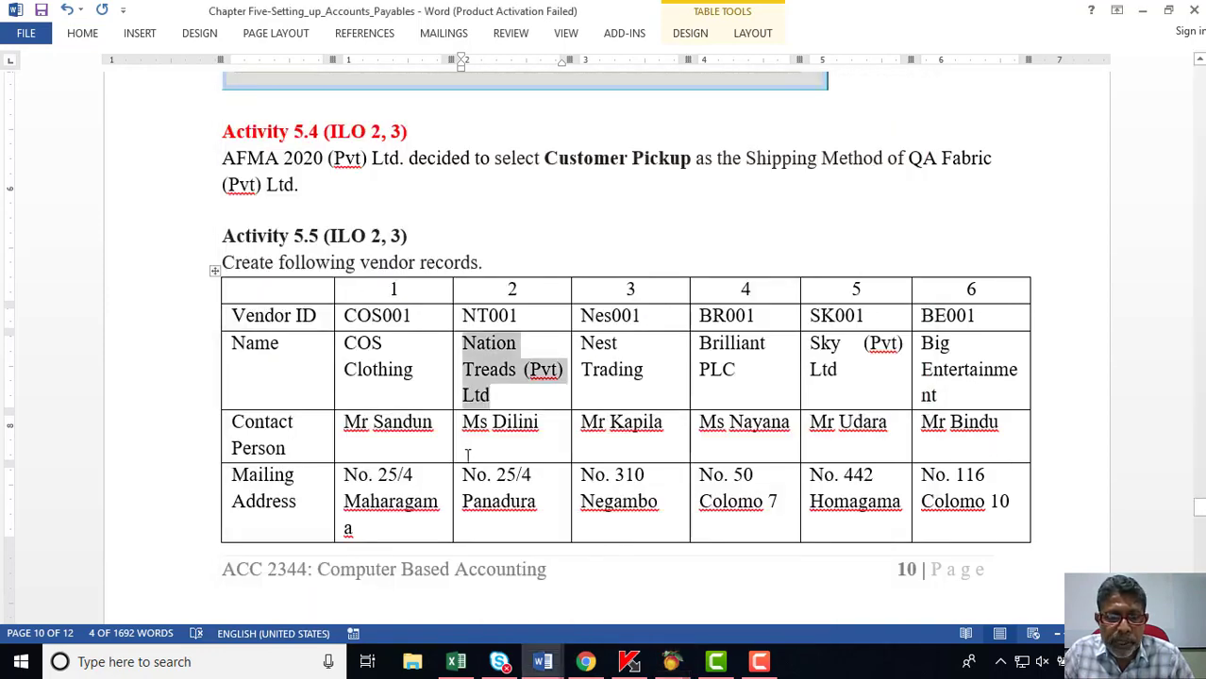
drag(465, 422, 542, 424)
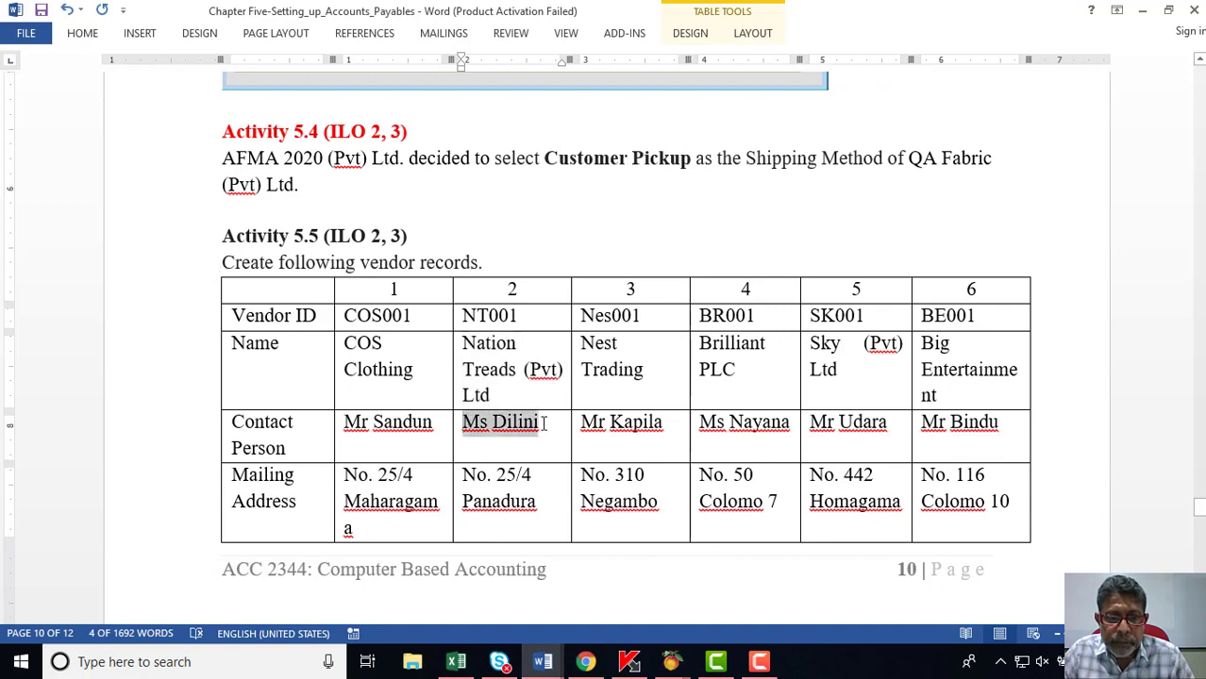
right_click(537, 429)
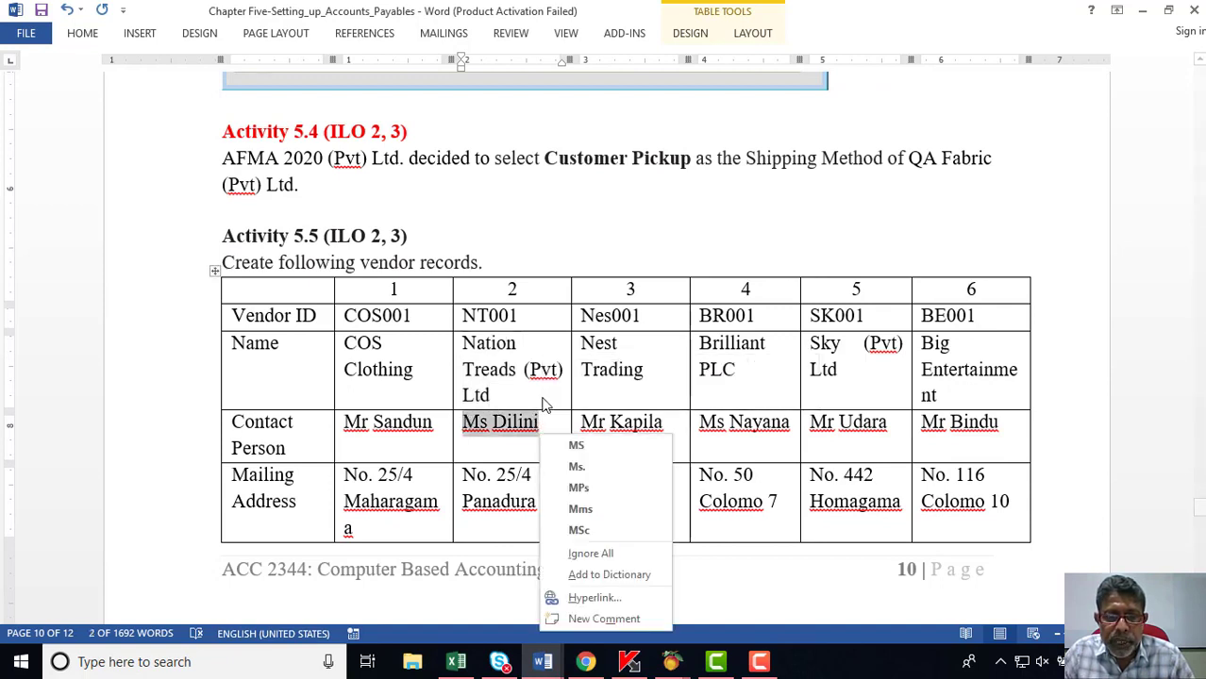
click(580, 552)
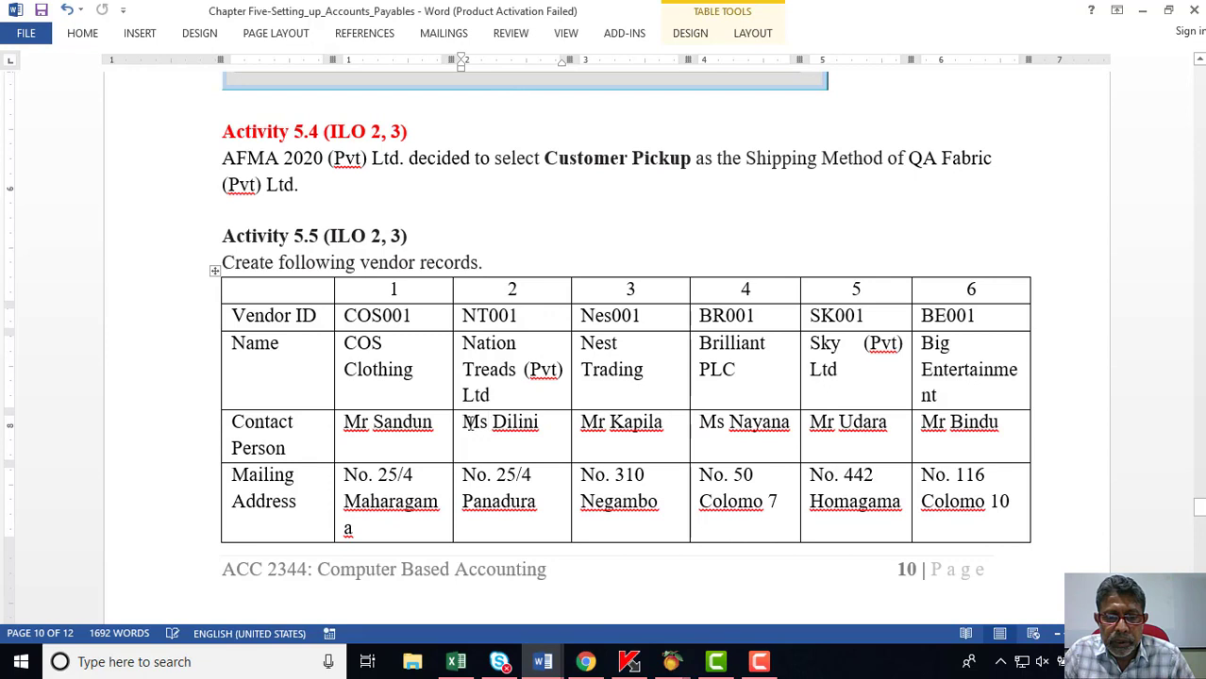
Copy the contact person's name for Nation Treads (Pvt) Ltd from the Word table into the Contact field of NT001.
drag(475, 424, 524, 423)
click(523, 424)
right_click(523, 429)
key(Escape)
drag(465, 422, 523, 422)
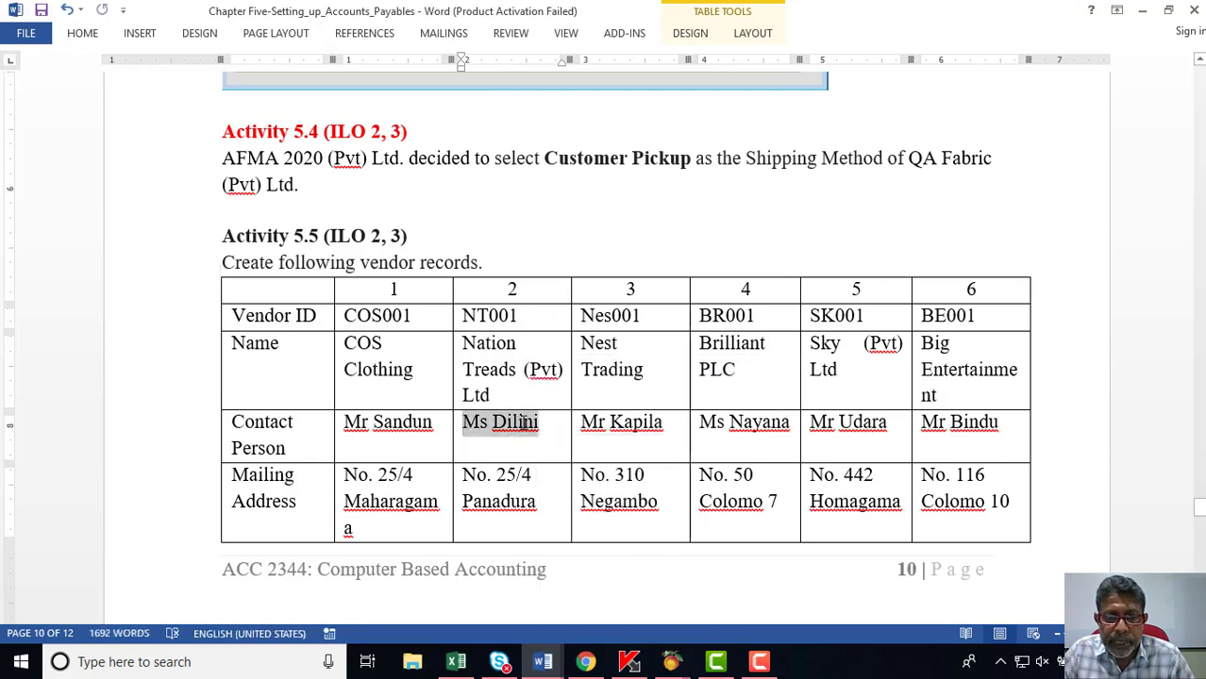
right_click(525, 423)
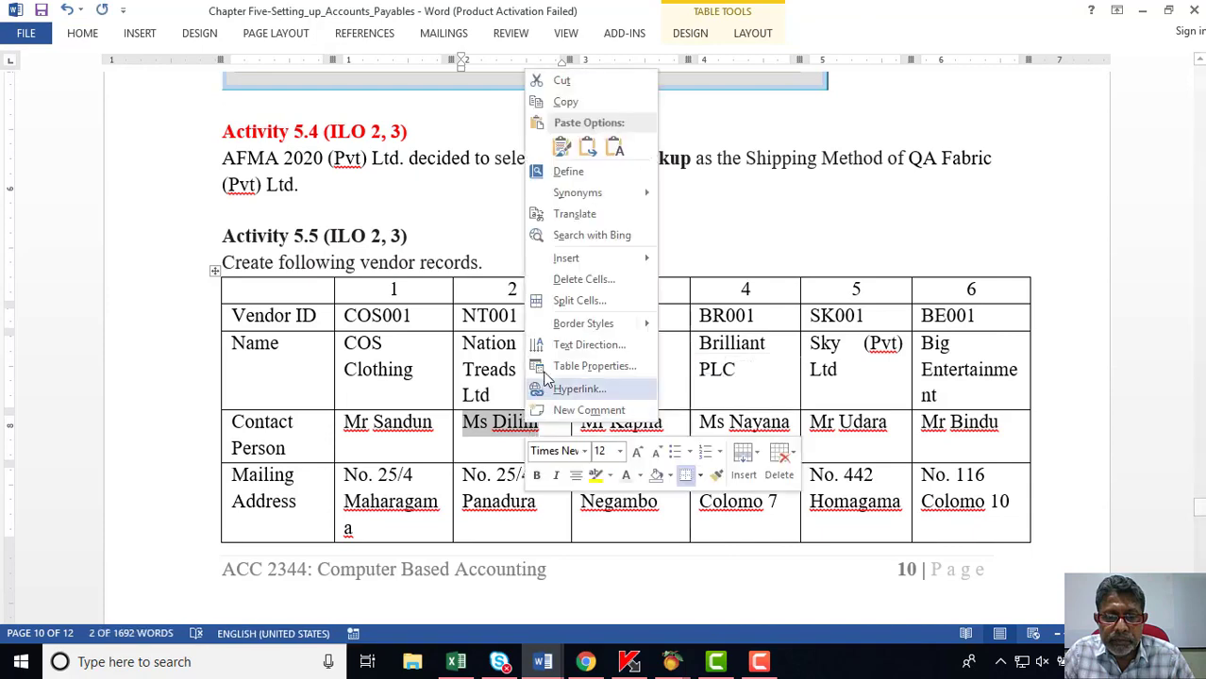
click(555, 100)
mouse_move(670, 661)
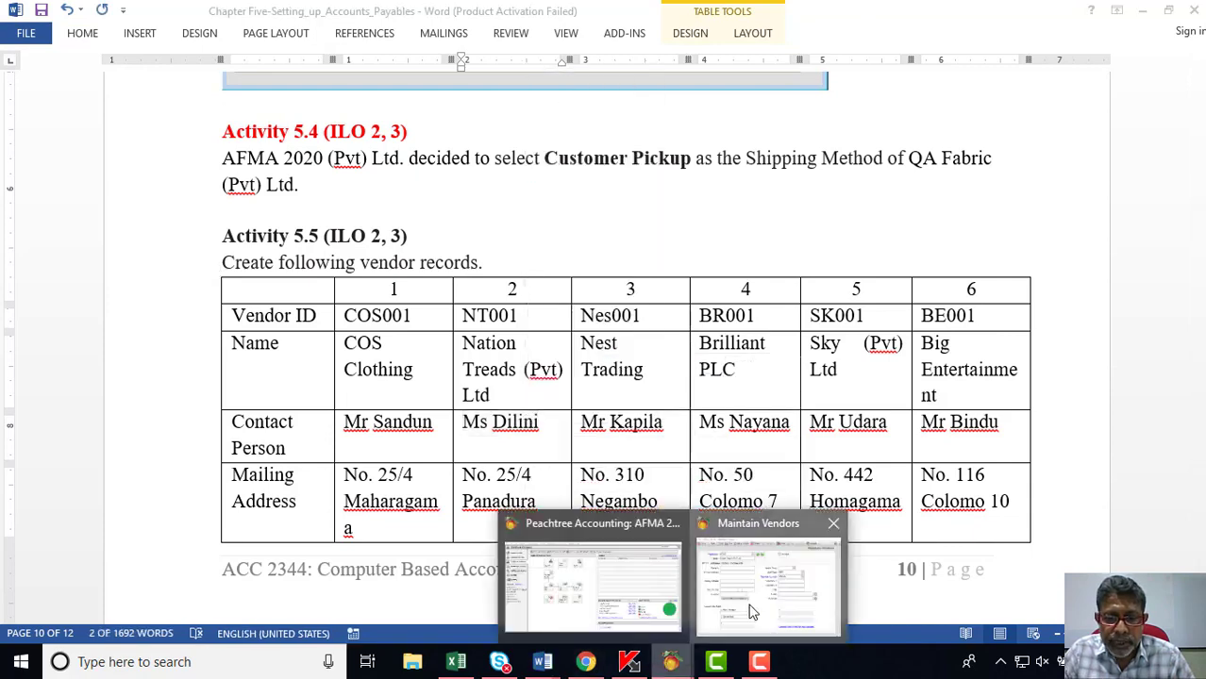
click(769, 613)
right_click(396, 251)
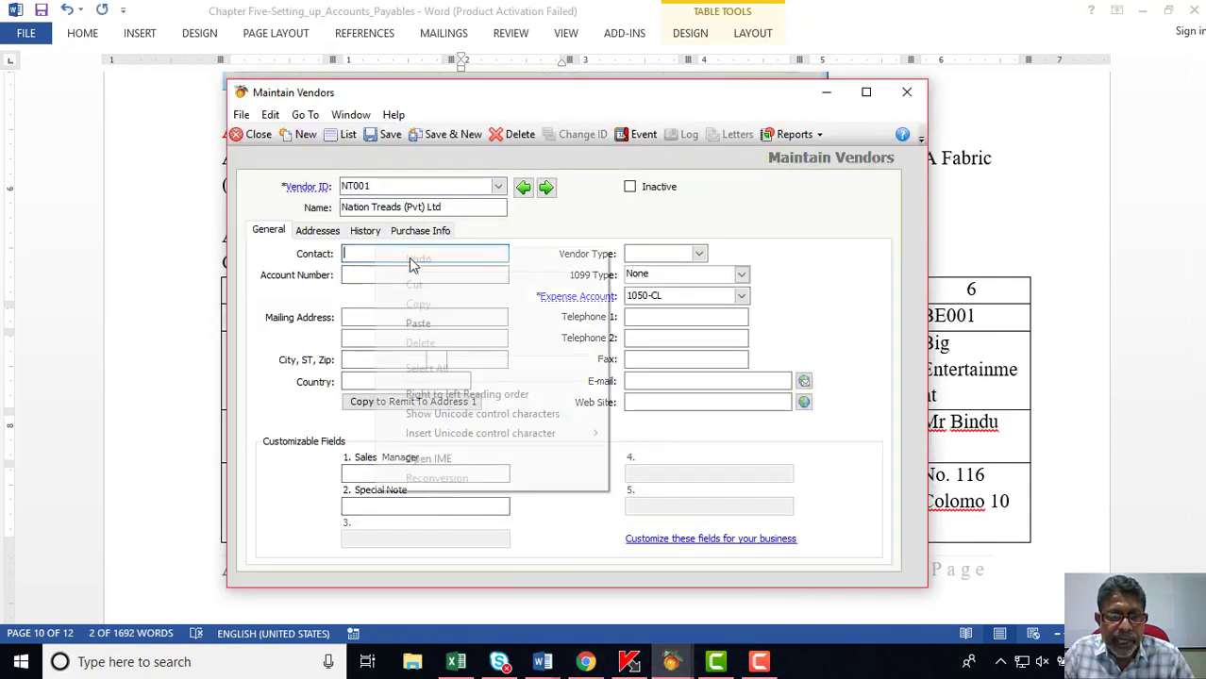
click(417, 321)
Copy the street line of the Nation Treads mailing address from the Word table into the first Mailing Address line of NT001.
click(953, 569)
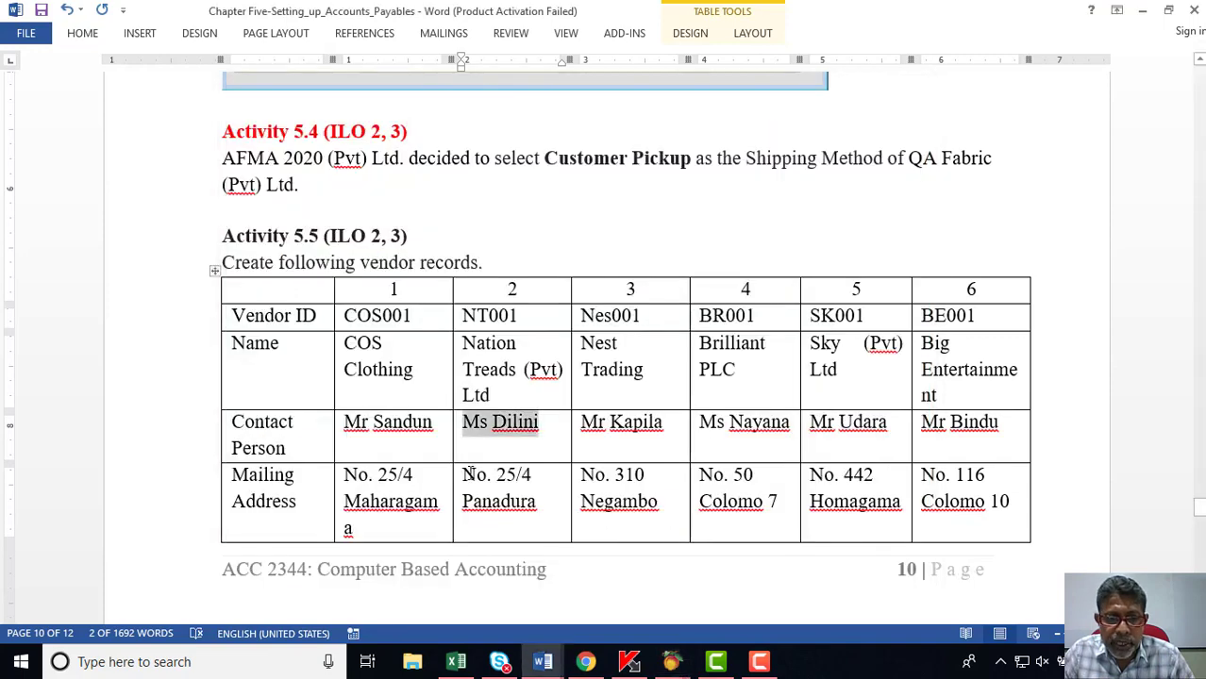
drag(464, 475, 534, 478)
key(ctrl+c)
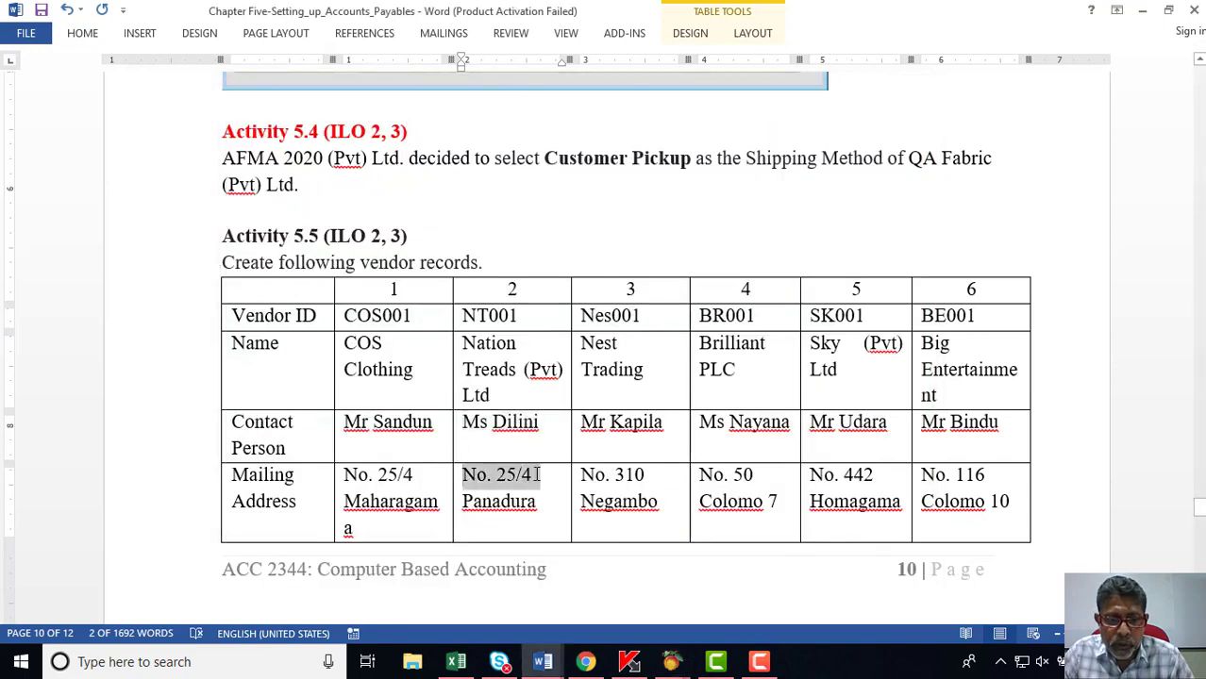
right_click(536, 480)
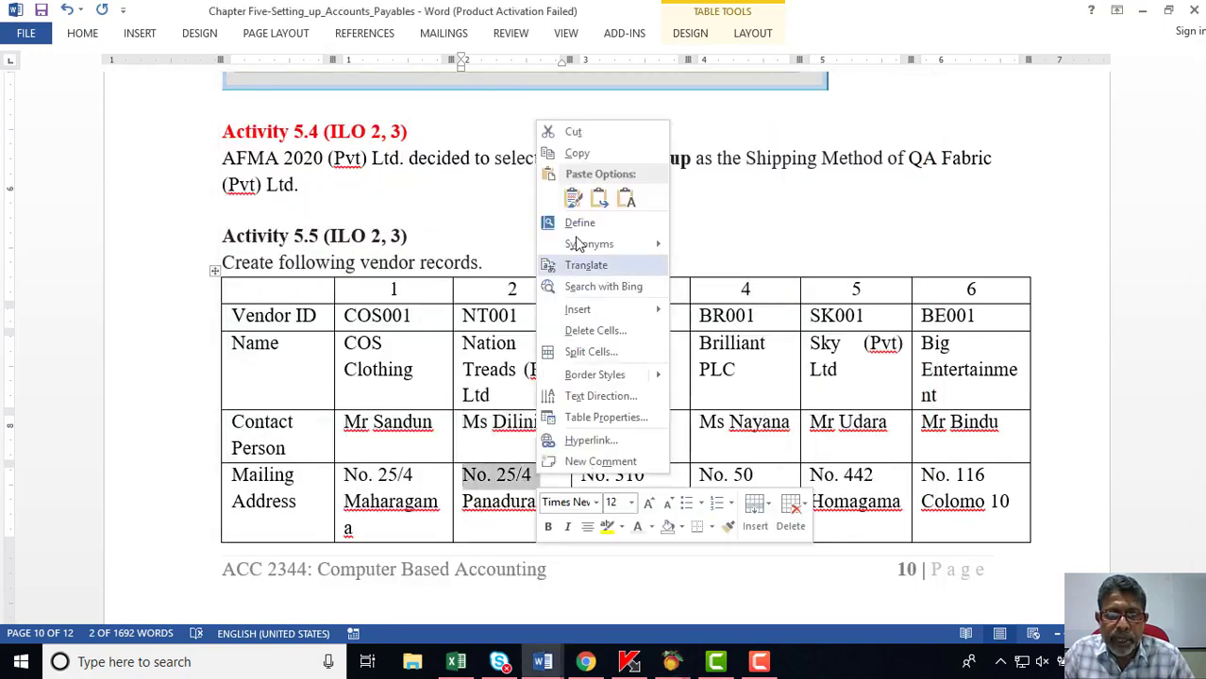
click(576, 153)
click(677, 660)
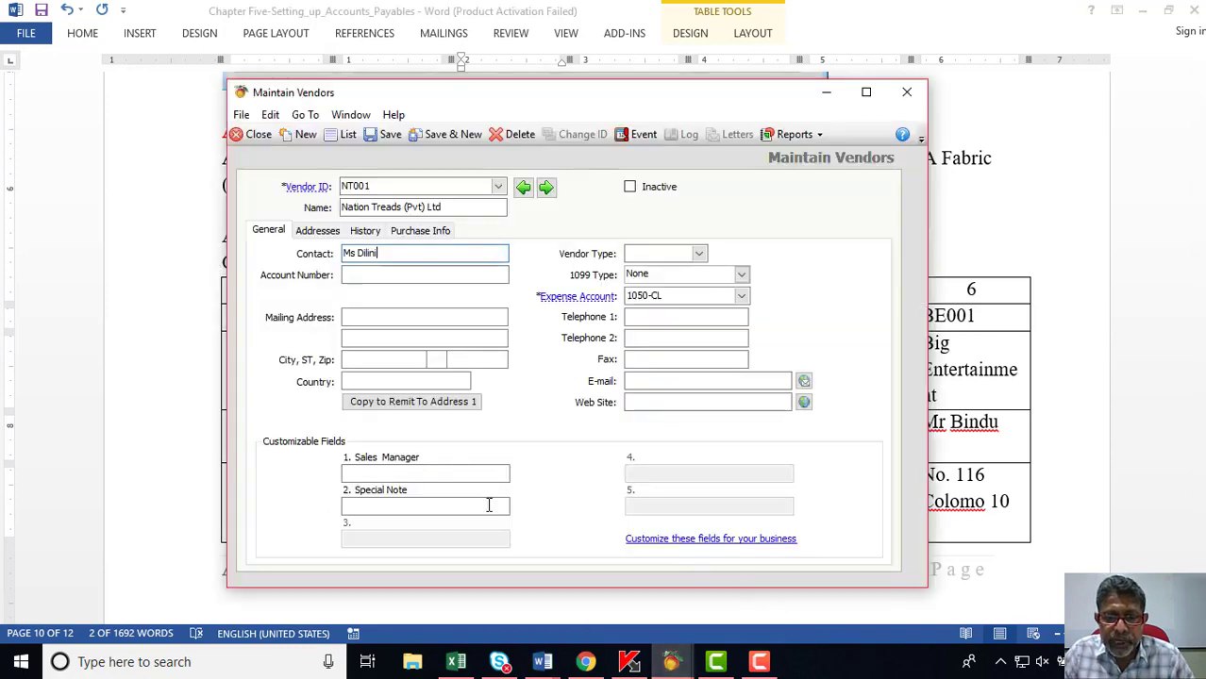
click(375, 318)
right_click(375, 318)
click(406, 389)
Enter the city of the vendor's mailing address and set the Country to Sri Lanka.
click(387, 359)
text(Pa)
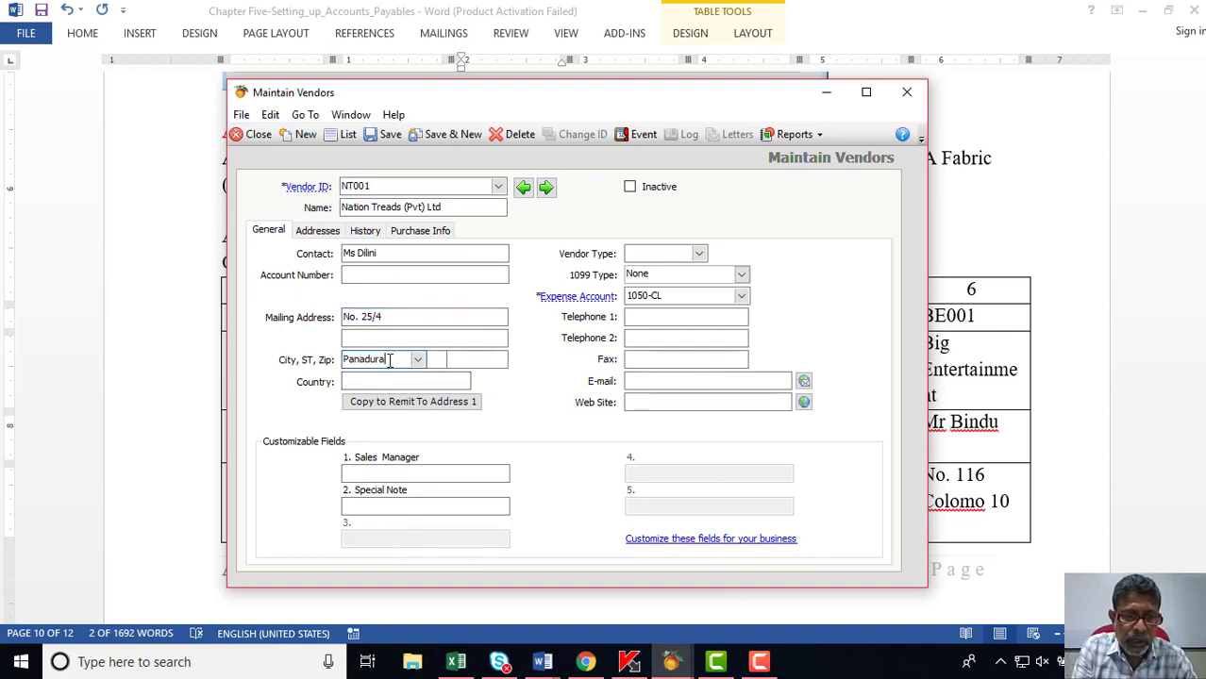
text(nadura)
click(416, 382)
click(461, 381)
click(454, 398)
Copy the telephone number of Nation Treads (Pvt) Ltd from the Word table.
key(alt+Tab)
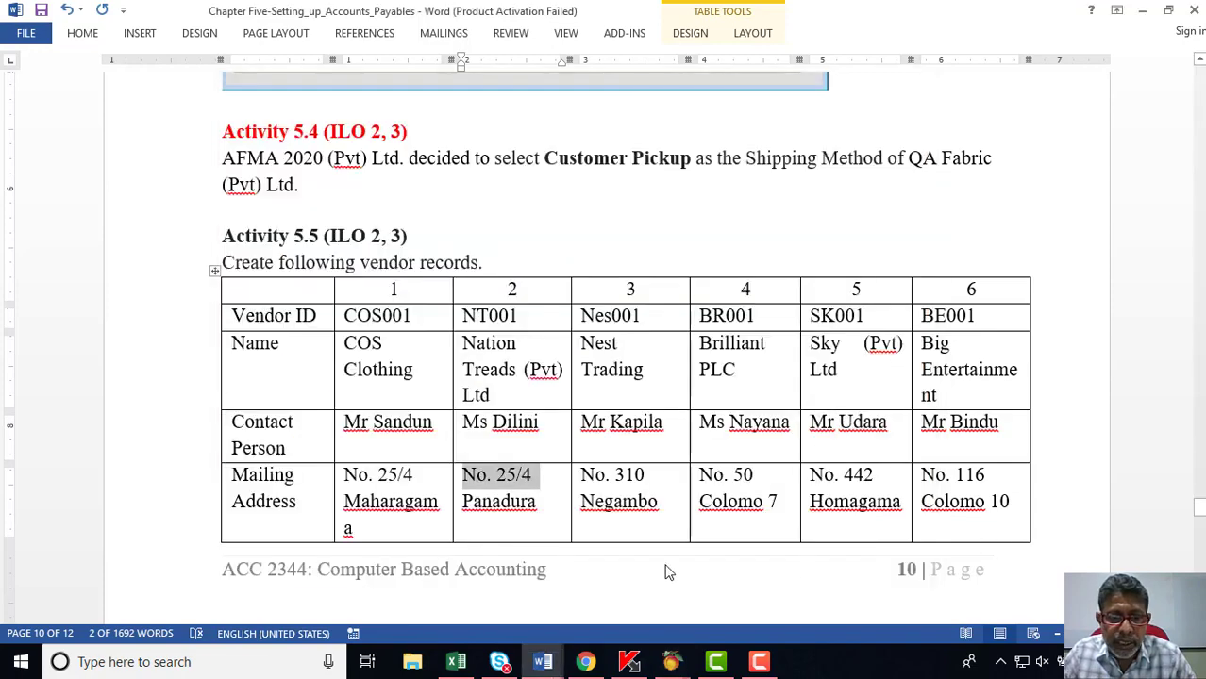
scroll(665, 566, down, 2)
scroll(665, 564, down, 5)
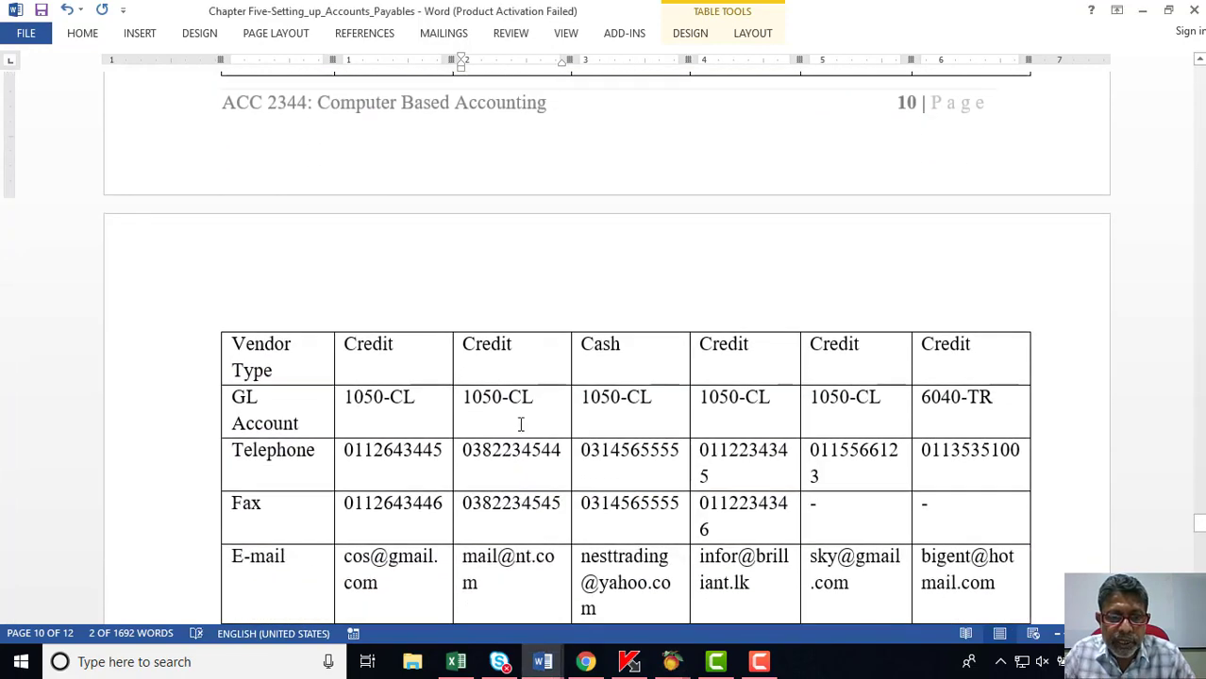
double_click(494, 451)
right_click(494, 451)
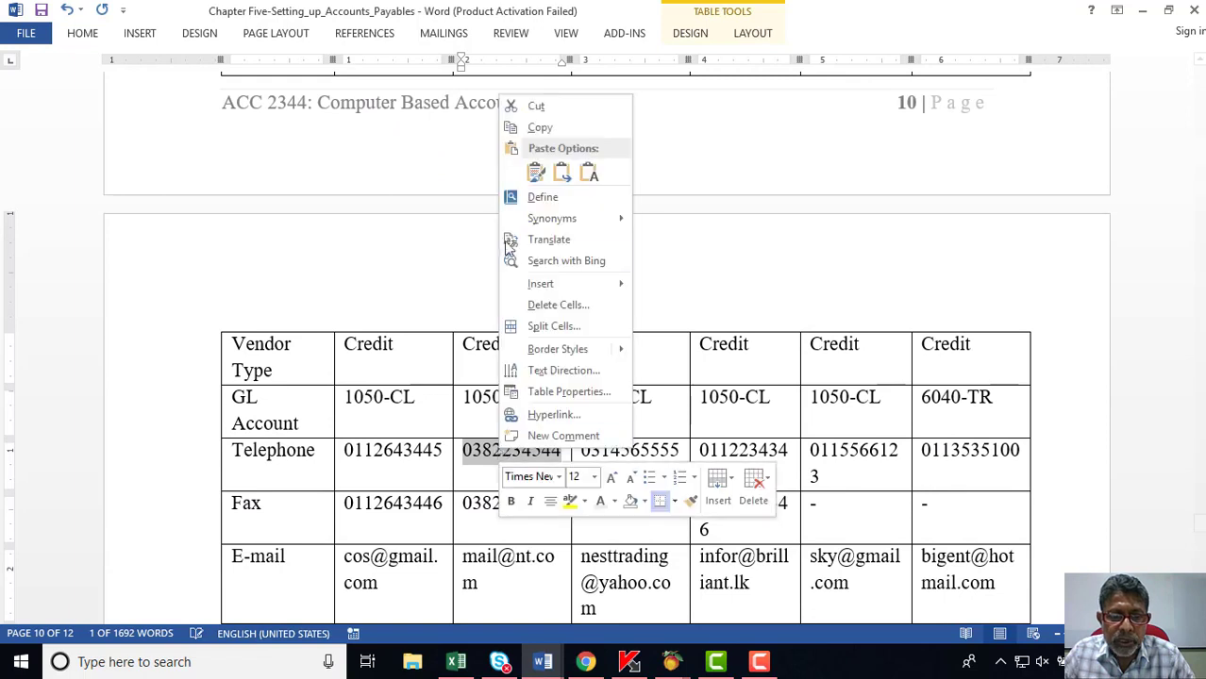
click(532, 129)
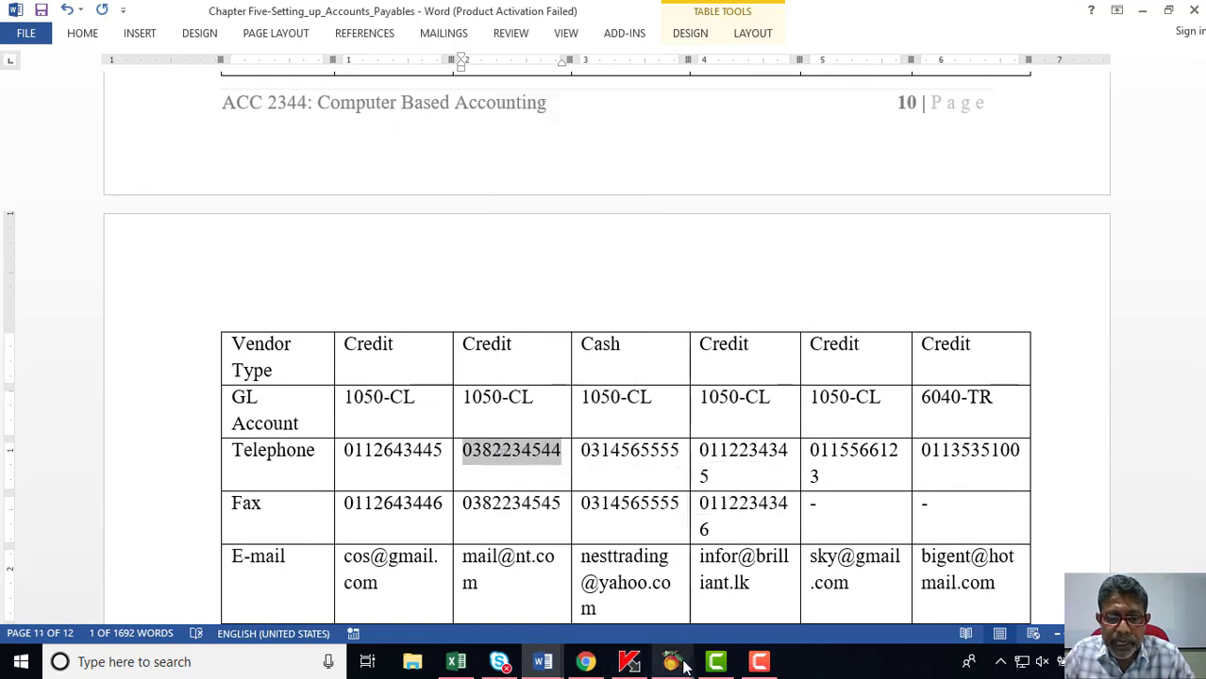
Set the Vendor Type of NT001 to Credit and paste the copied telephone number into Telephone 1.
mouse_move(671, 661)
click(767, 577)
click(694, 259)
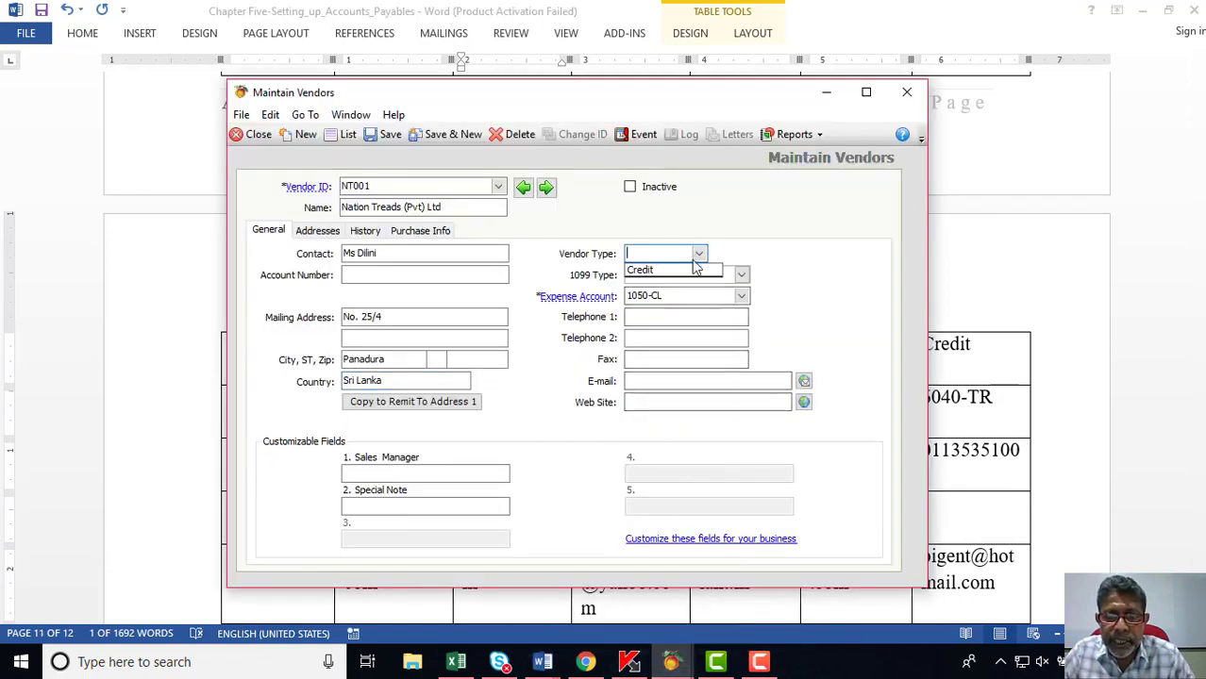
click(687, 270)
click(654, 317)
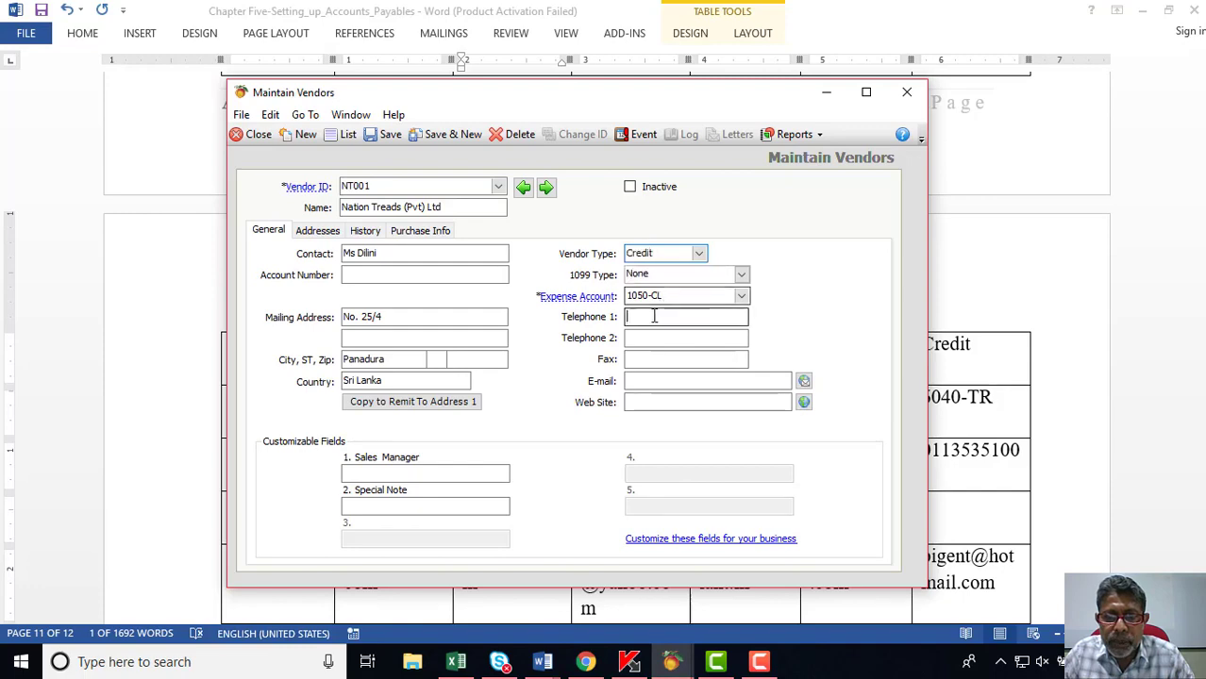
right_click(657, 318)
click(696, 391)
Copy the fax number of Nation Treads (Pvt) Ltd from the Word table into the Fax field of NT001.
click(976, 406)
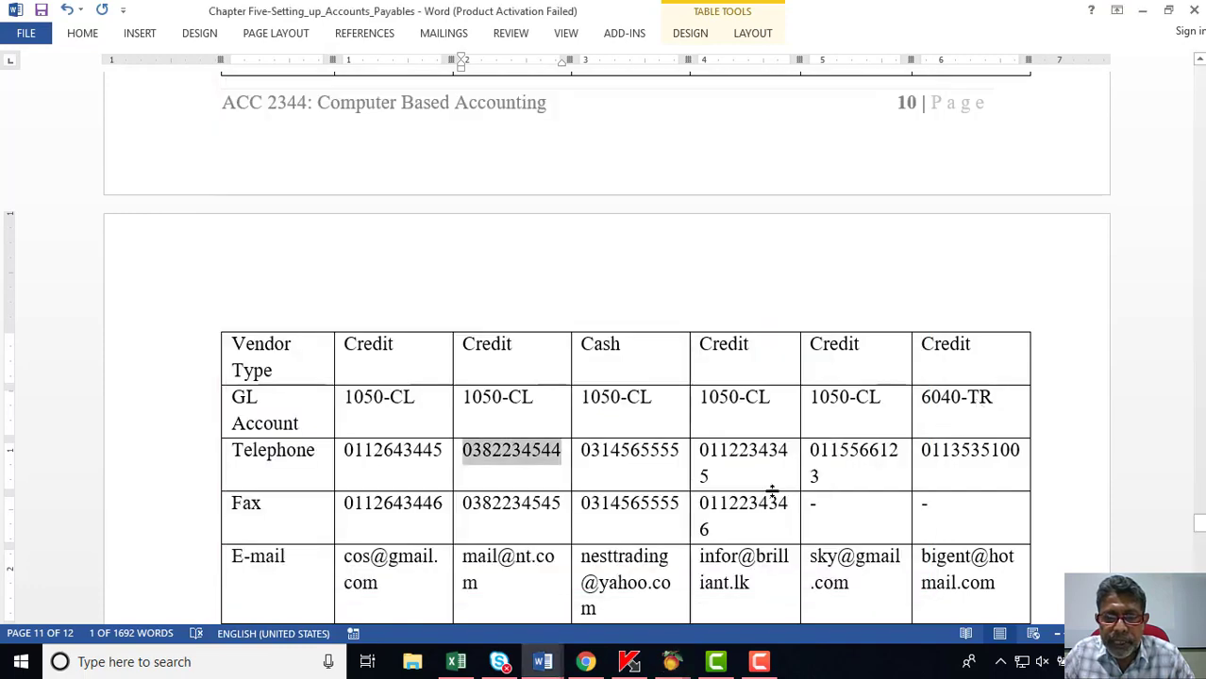
scroll(500, 403, down, 3)
double_click(500, 403)
right_click(501, 402)
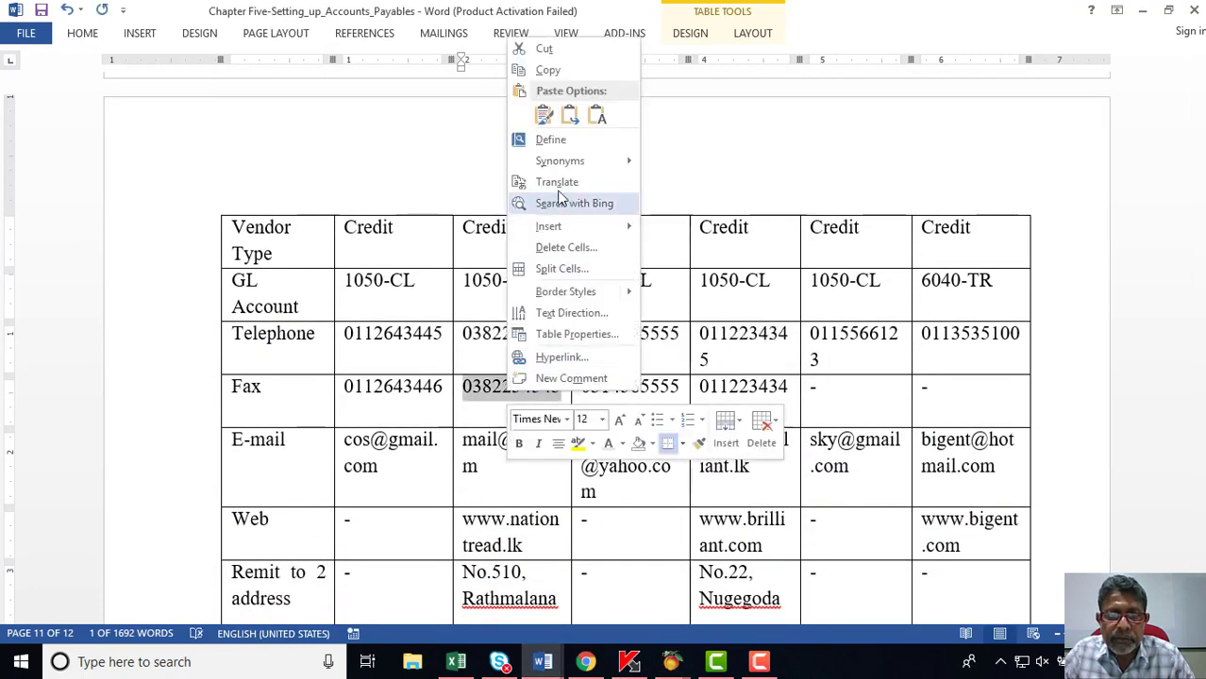
click(548, 70)
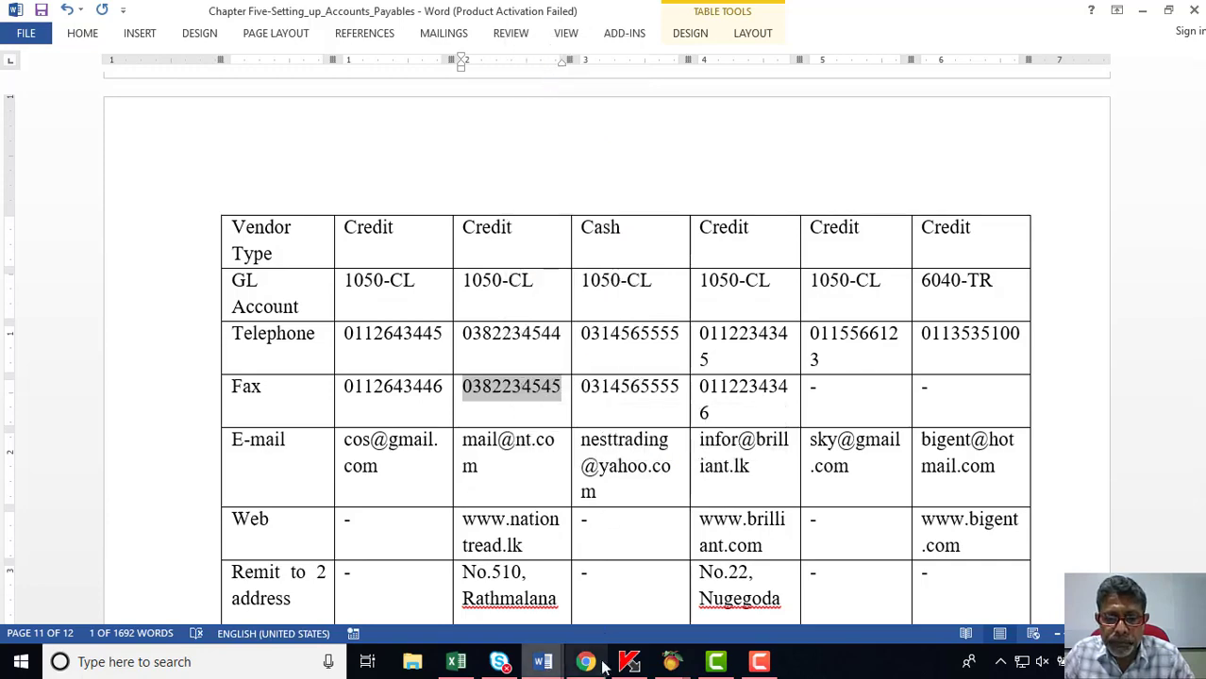
mouse_move(671, 663)
click(775, 573)
click(654, 358)
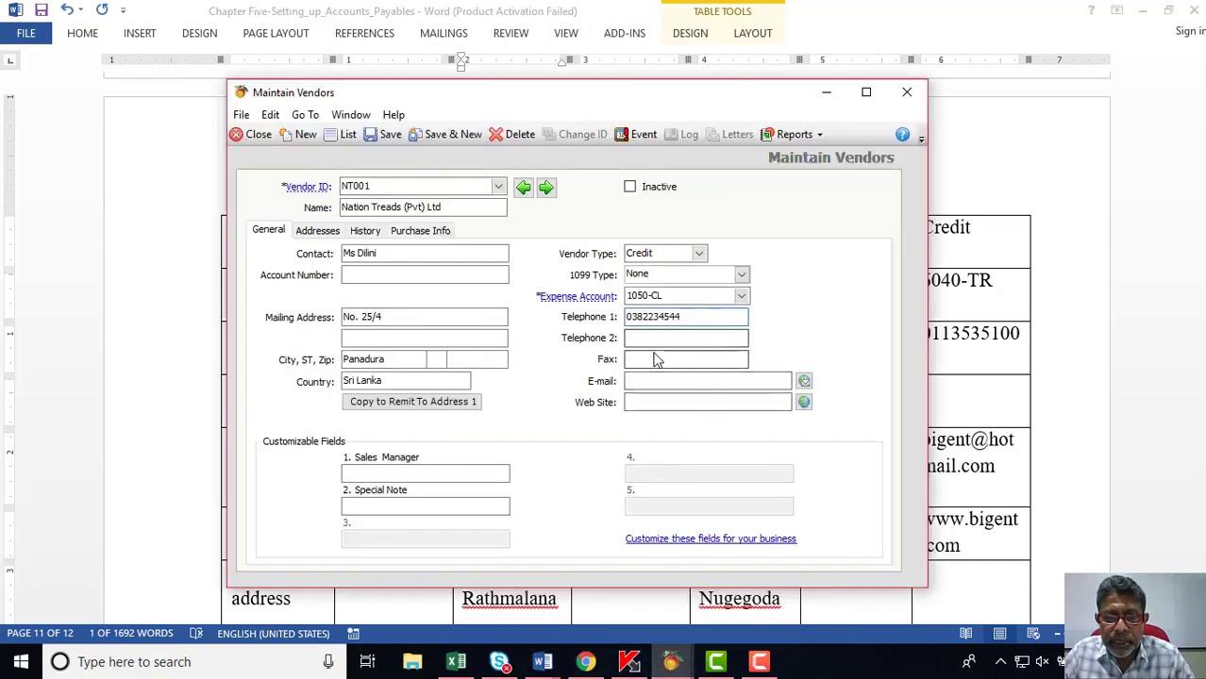
right_click(654, 358)
click(695, 433)
Copy the e-mail address of Nation Treads (Pvt) Ltd from the Word table into the E-mail field of NT001.
key(alt+Tab)
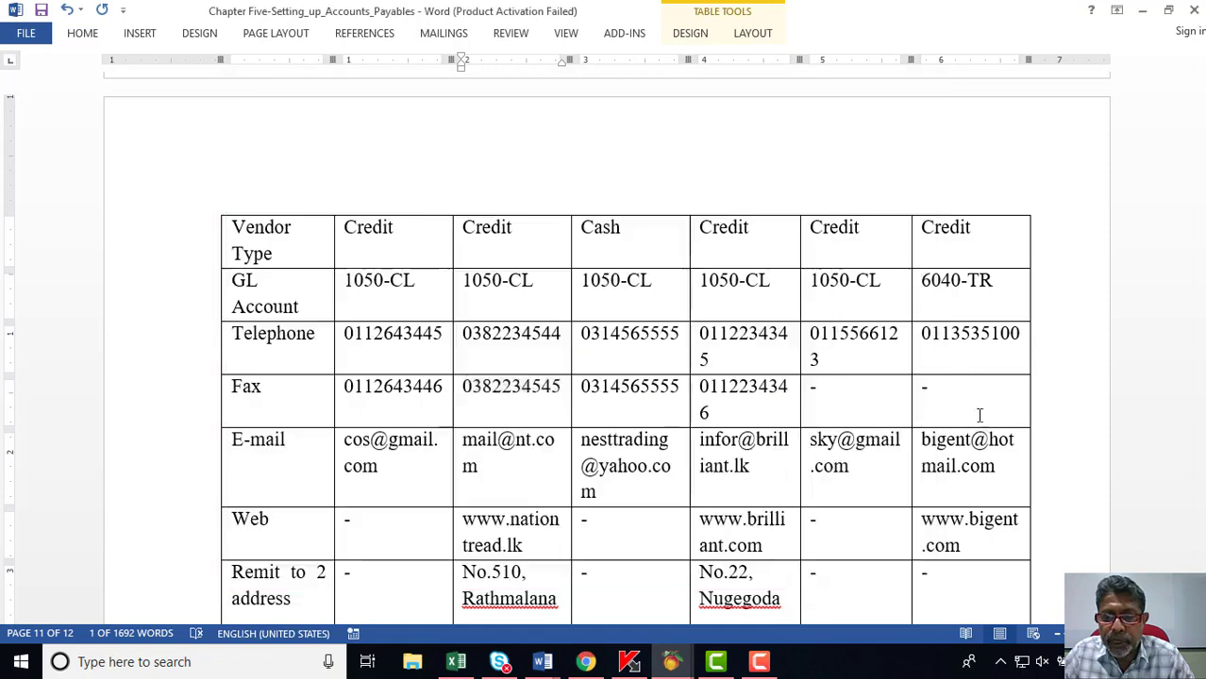
mouse_move(465, 444)
mouse_down()
mouse_move(500, 466)
mouse_move(453, 443)
mouse_up()
click(487, 464)
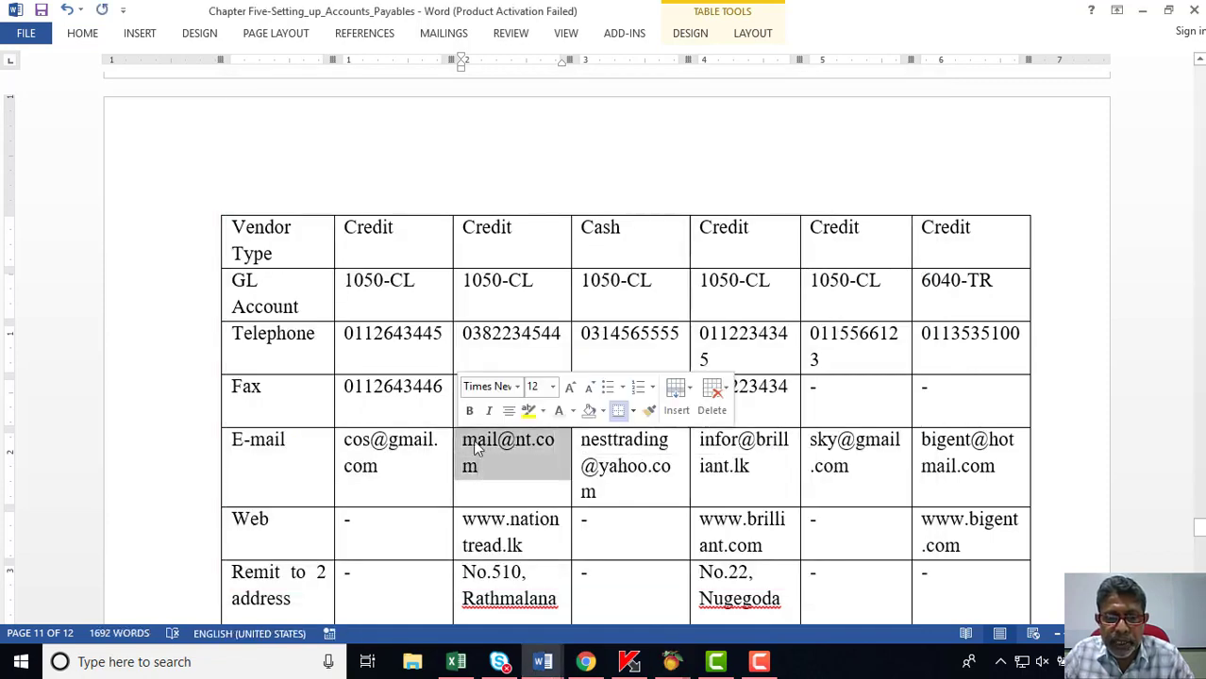
right_click(472, 442)
click(512, 232)
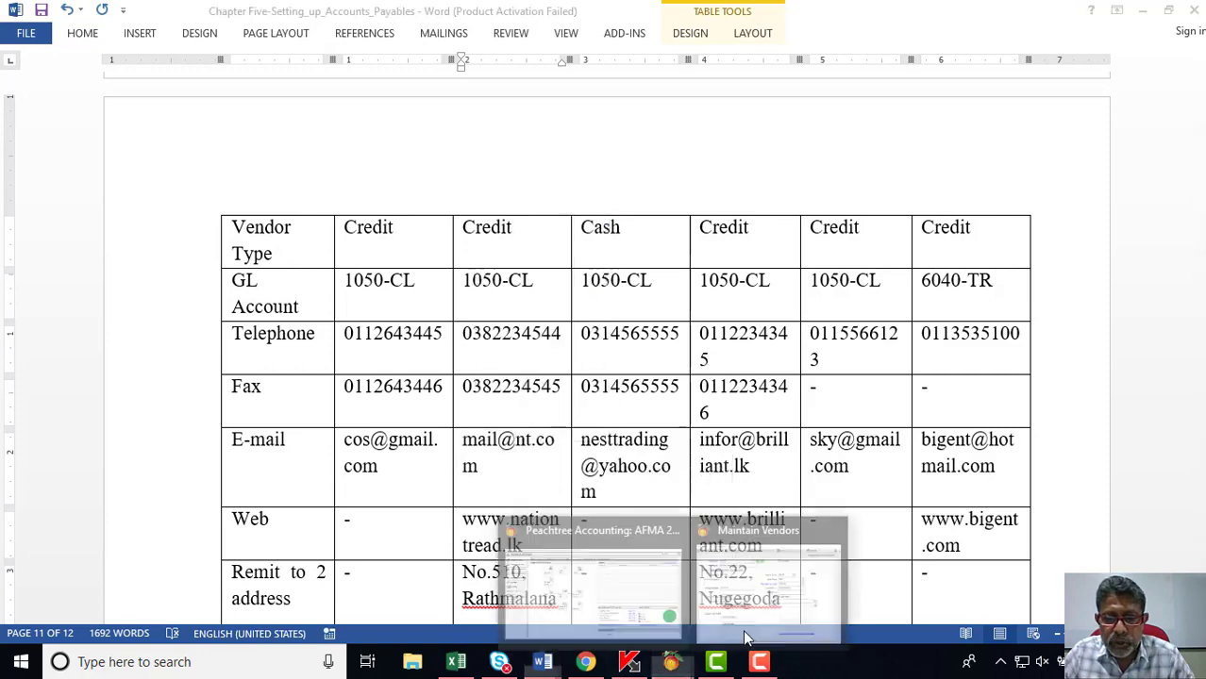
click(671, 661)
click(660, 383)
right_click(665, 385)
click(700, 463)
click(957, 439)
scroll(498, 426, down, 2)
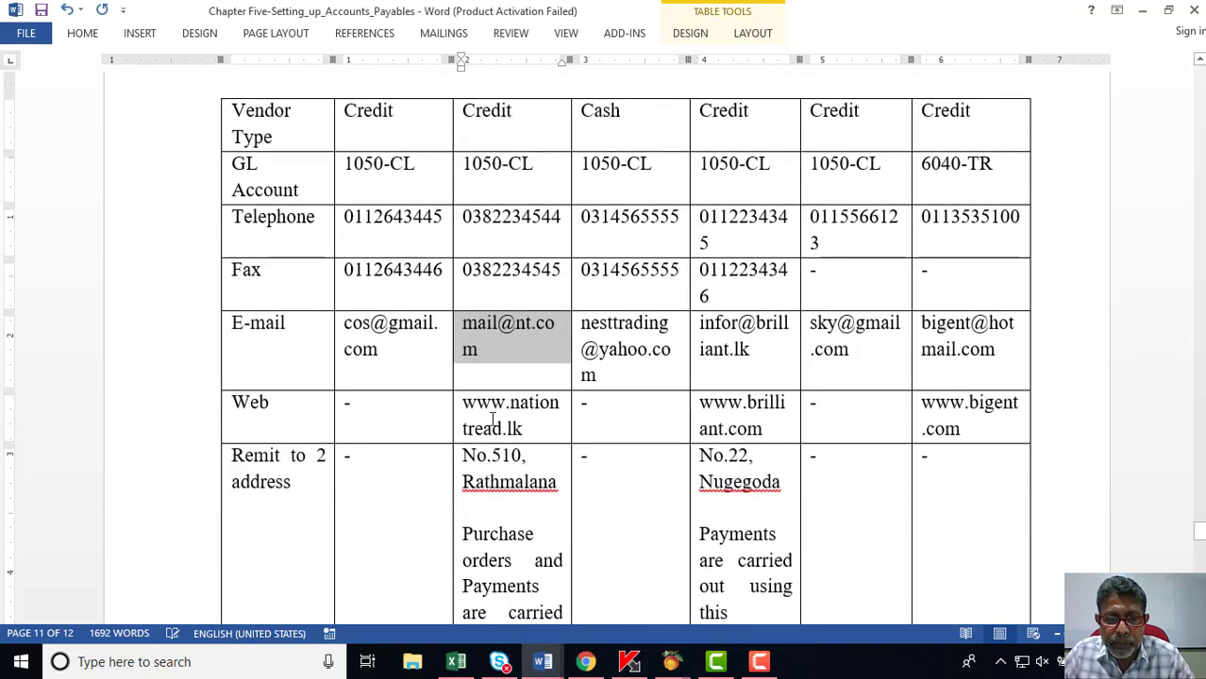
mouse_move(463, 404)
mouse_down()
mouse_move(525, 432)
mouse_move(458, 421)
mouse_move(459, 406)
mouse_up()
right_click(524, 432)
key(Escape)
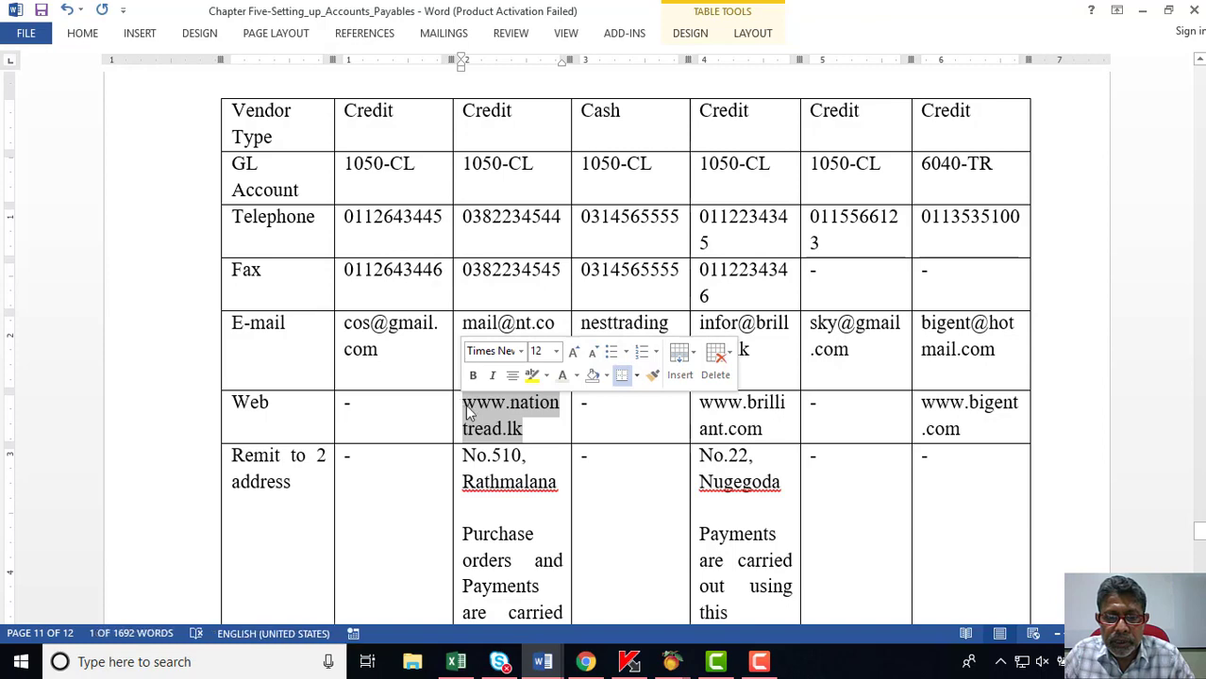
right_click(461, 405)
click(511, 86)
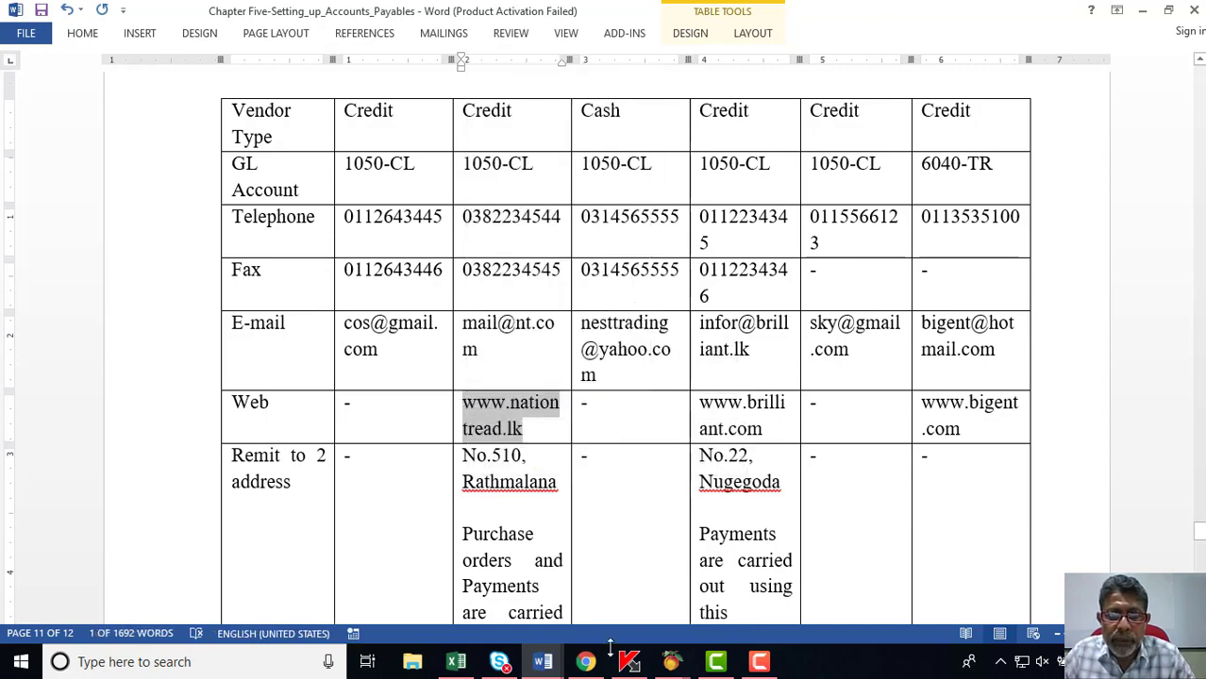
mouse_move(671, 661)
click(721, 594)
click(654, 401)
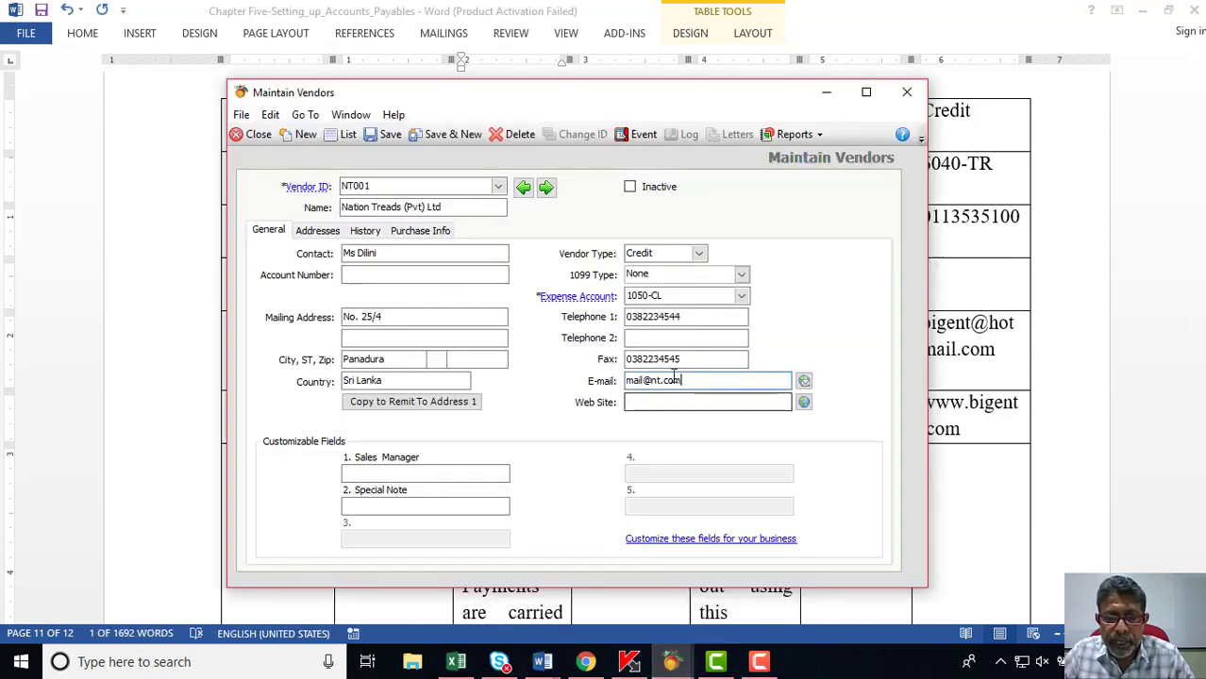
right_click(654, 401)
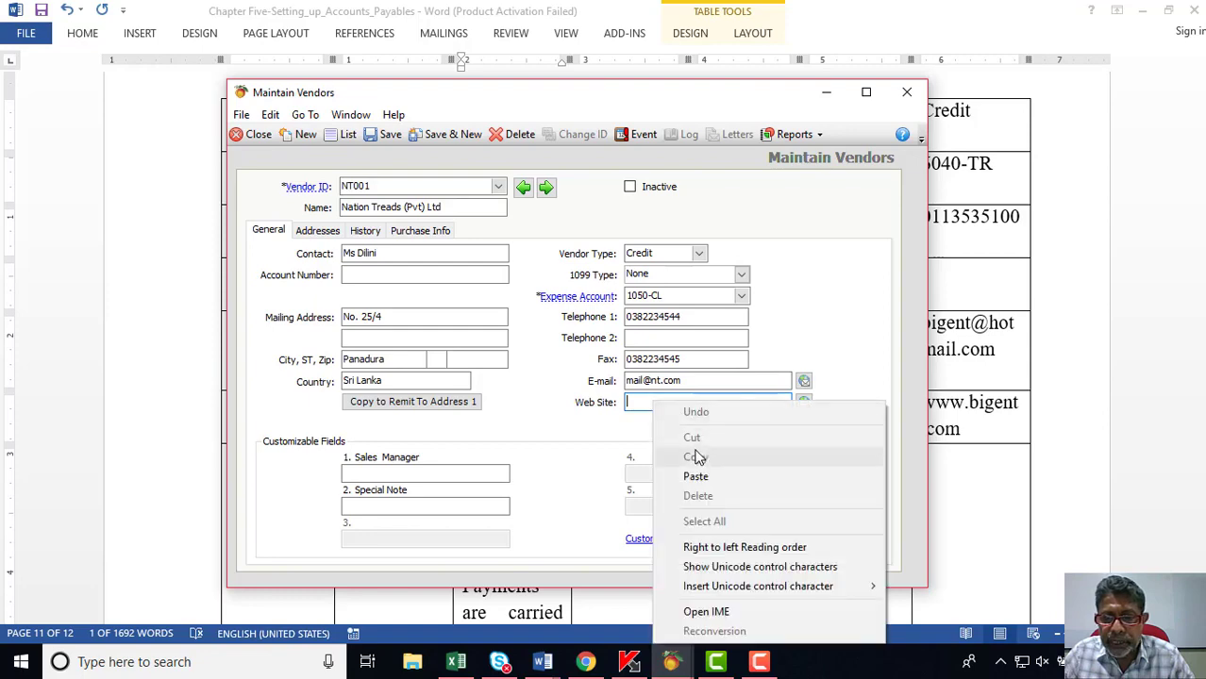
click(808, 474)
Copy the name Nation Treads (Pvt) Ltd from the Word table into the Recipient cell of NT001's Remit to 2 address.
click(972, 486)
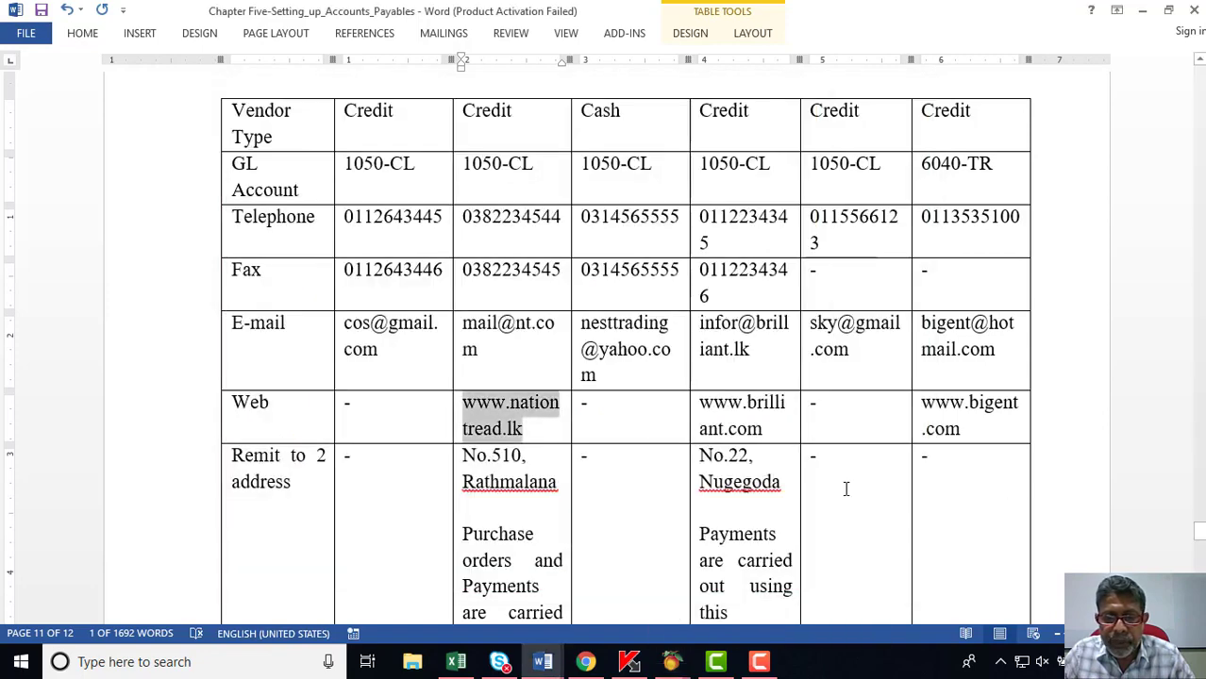
scroll(821, 487, down, 3)
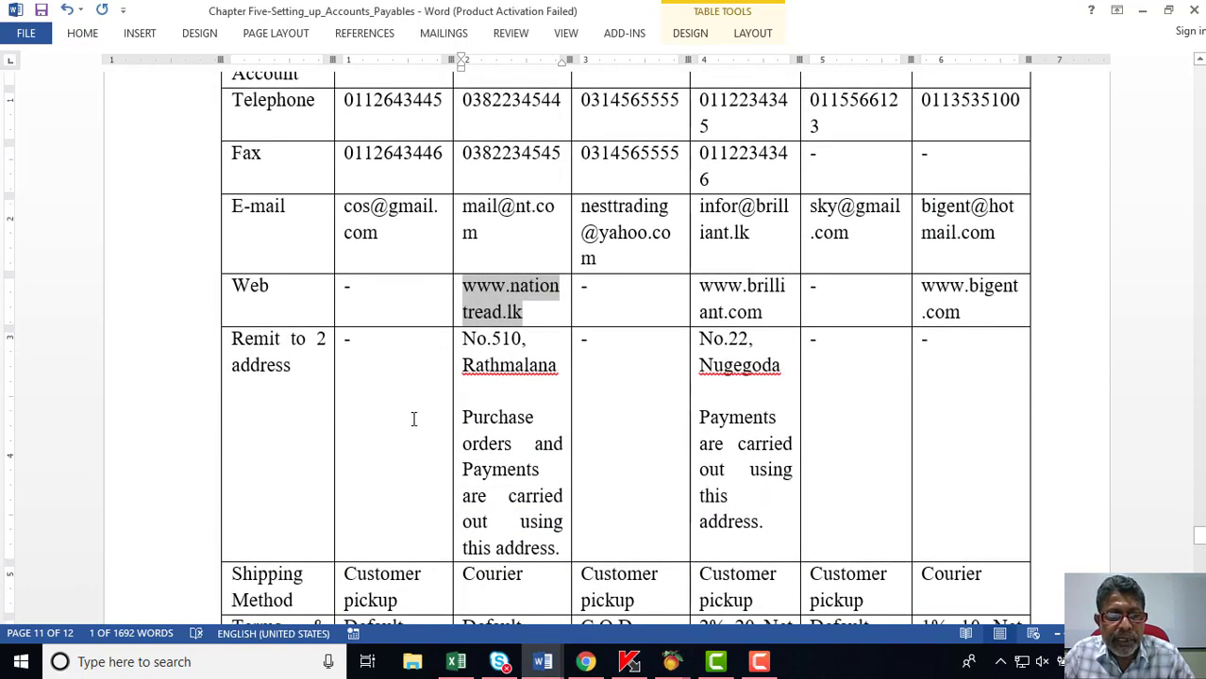
scroll(498, 385, up, 5)
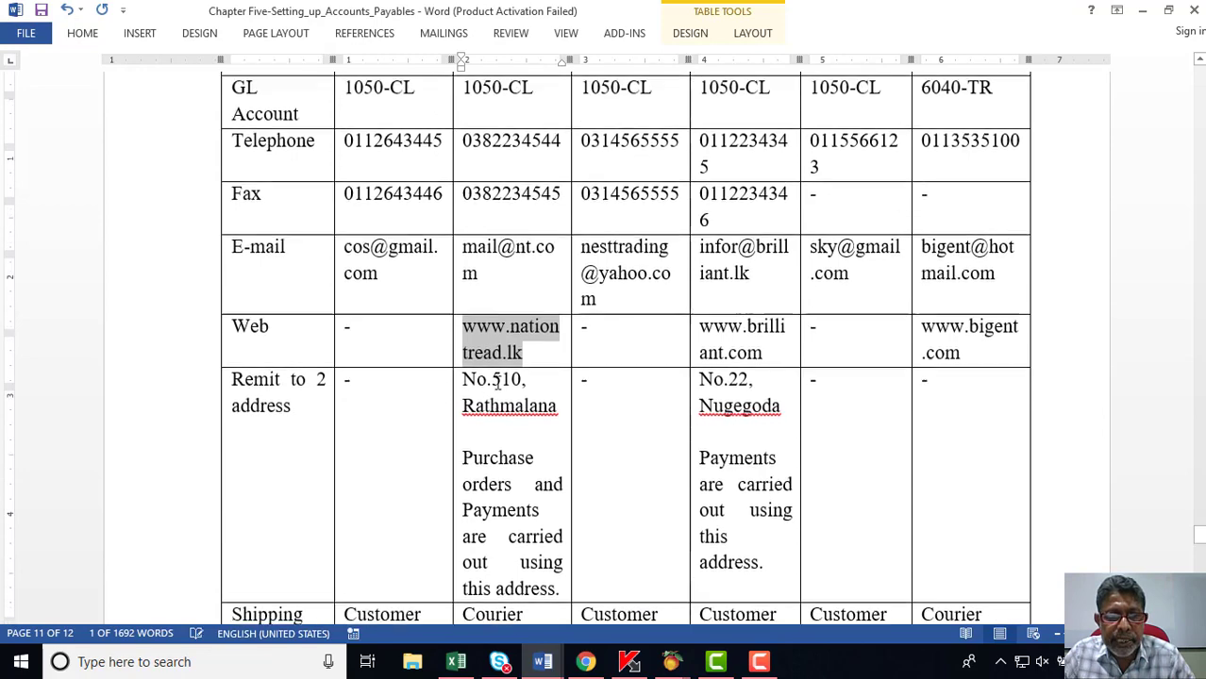
scroll(495, 382, up, 6)
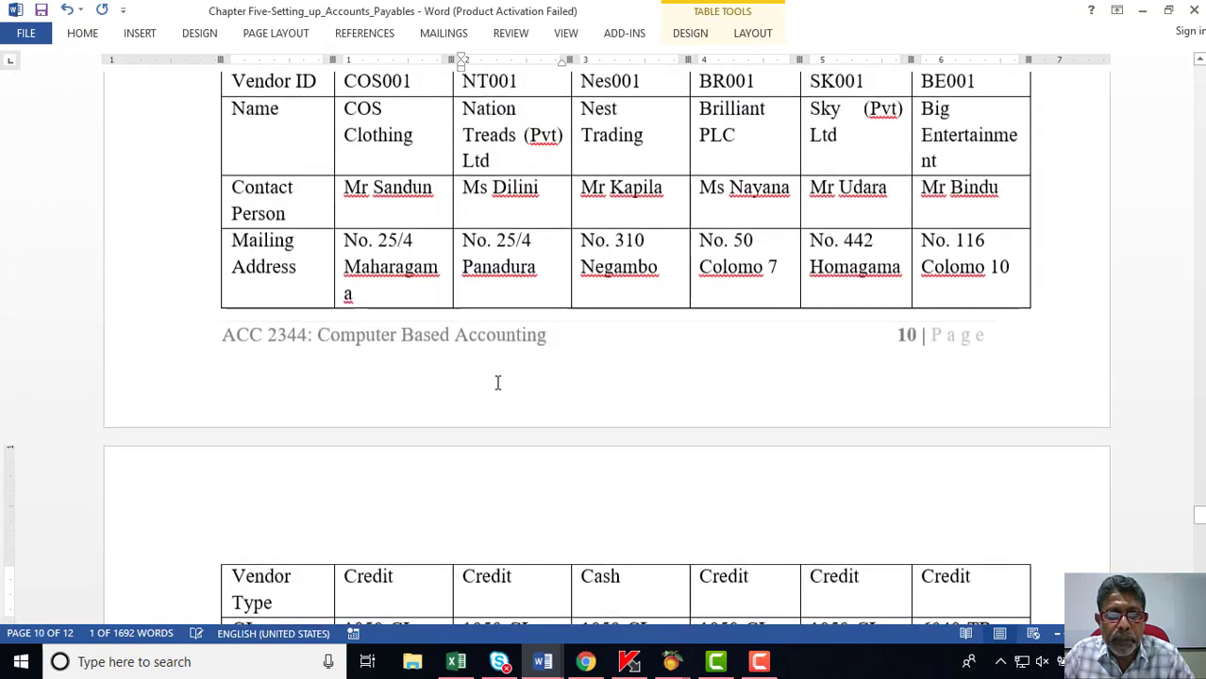
drag(494, 305, 506, 332)
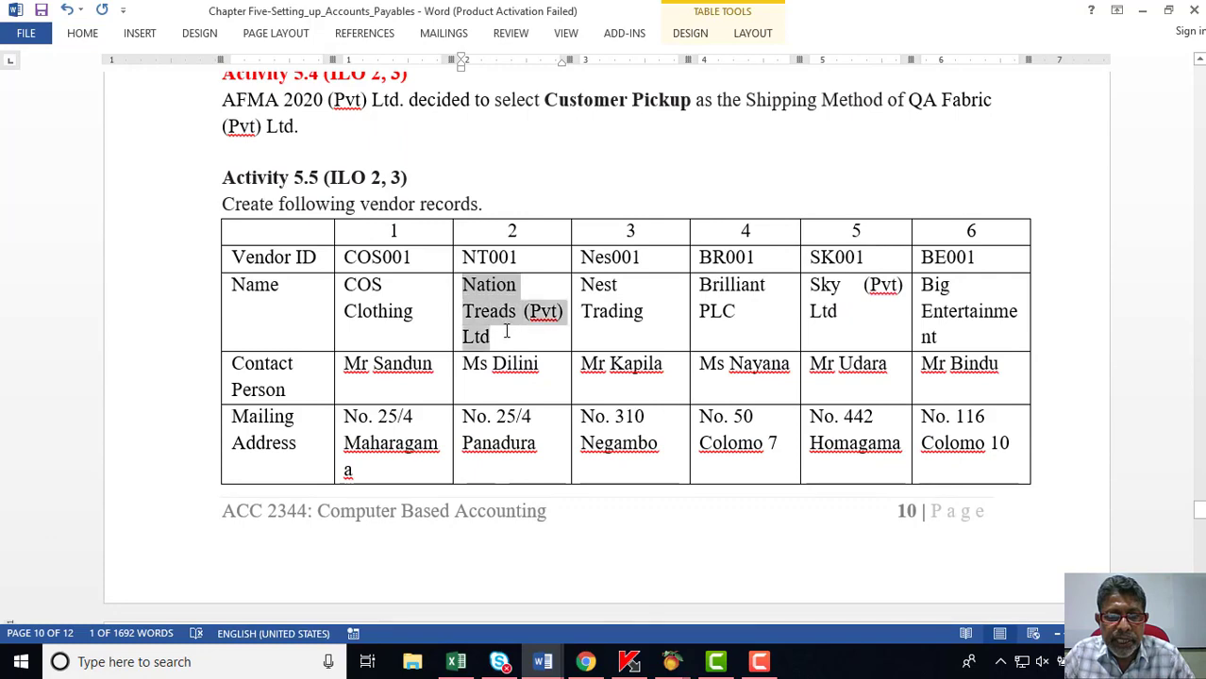
right_click(496, 321)
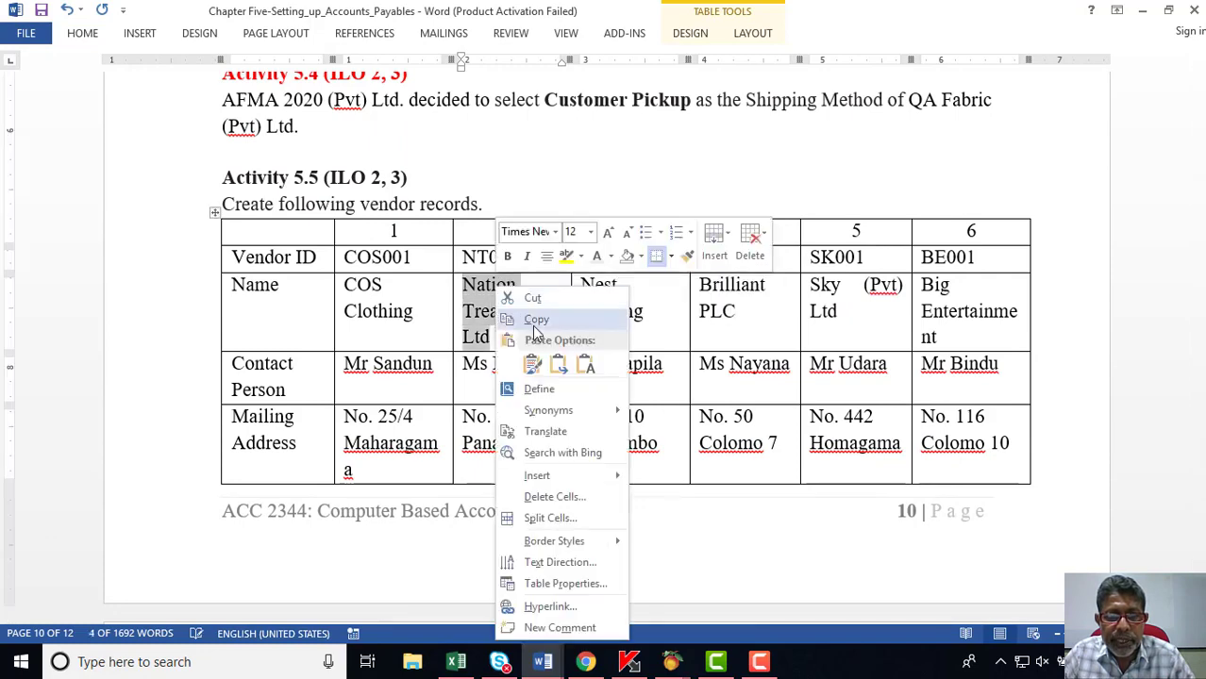
click(536, 321)
mouse_move(672, 661)
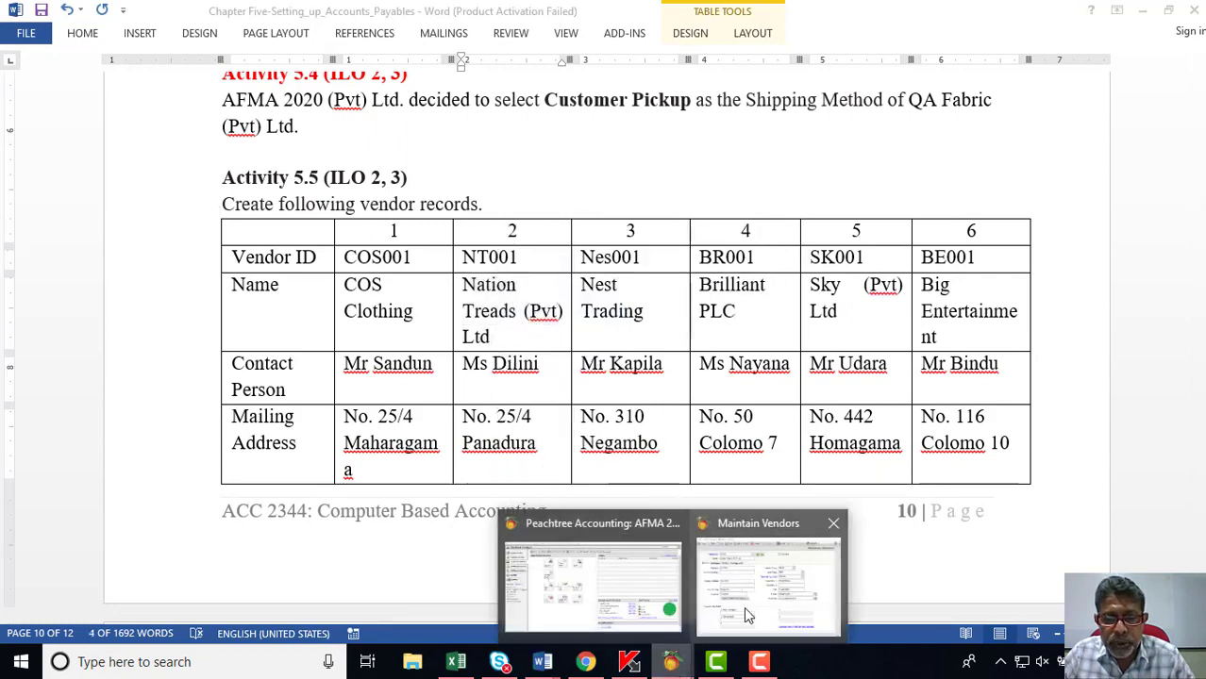
click(727, 595)
click(317, 230)
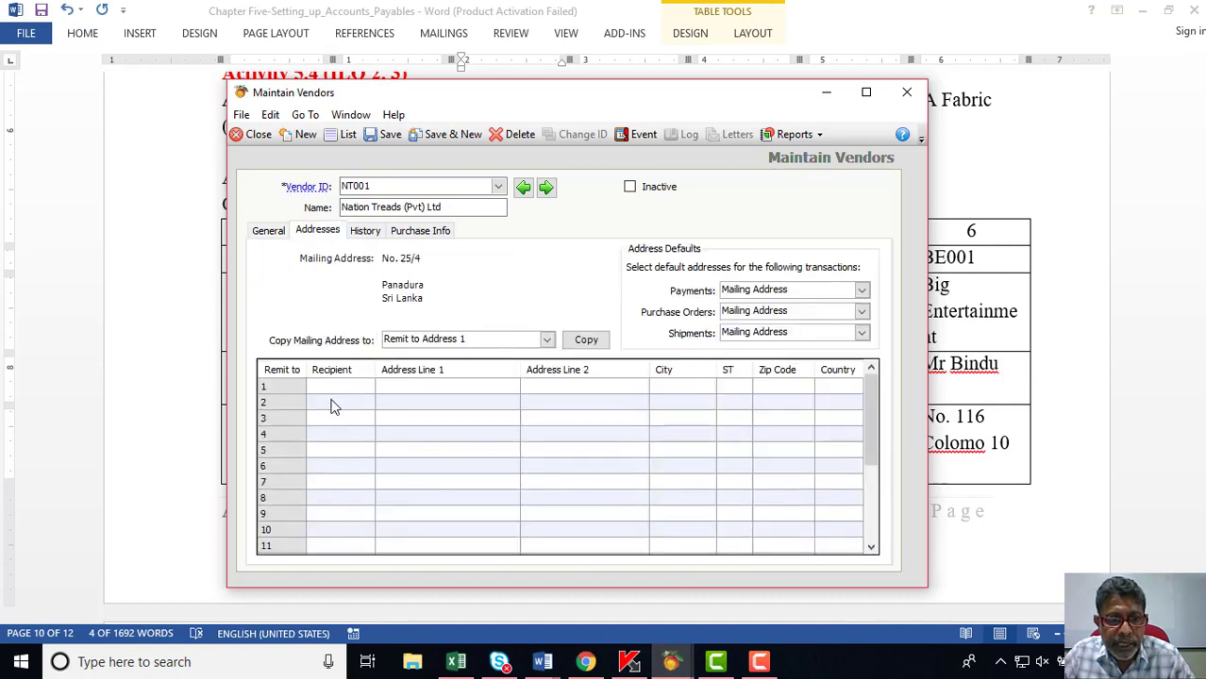
right_click(332, 400)
click(367, 475)
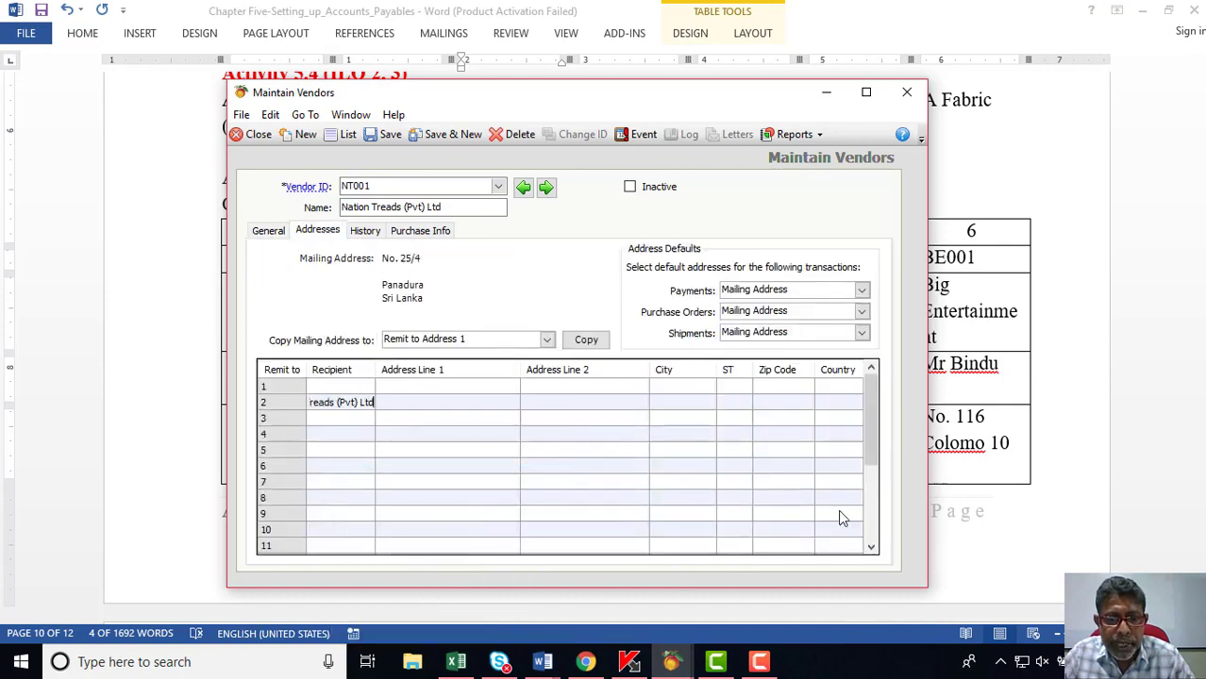
Copy the Remit to 2 street line from the Word table into Address Line 1, with city Rathmalana and country Sri Lanka.
click(992, 533)
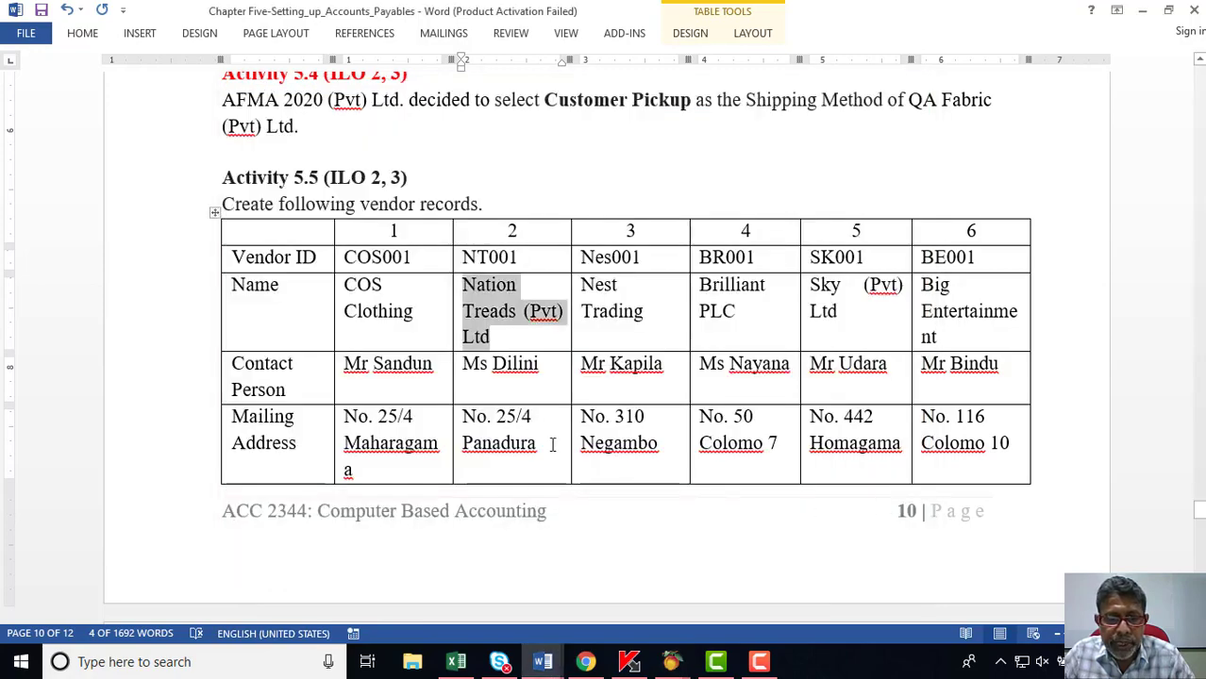
scroll(552, 445, down, 8)
scroll(406, 434, down, 1)
scroll(544, 468, down, 1)
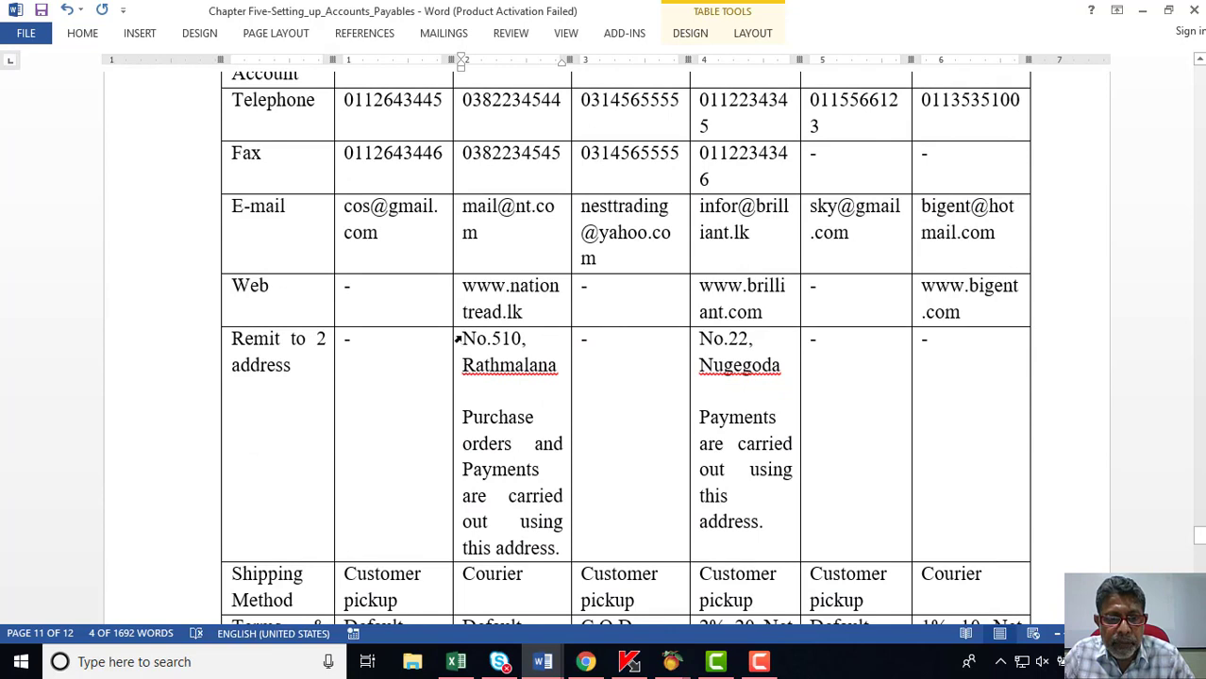
drag(507, 338, 528, 338)
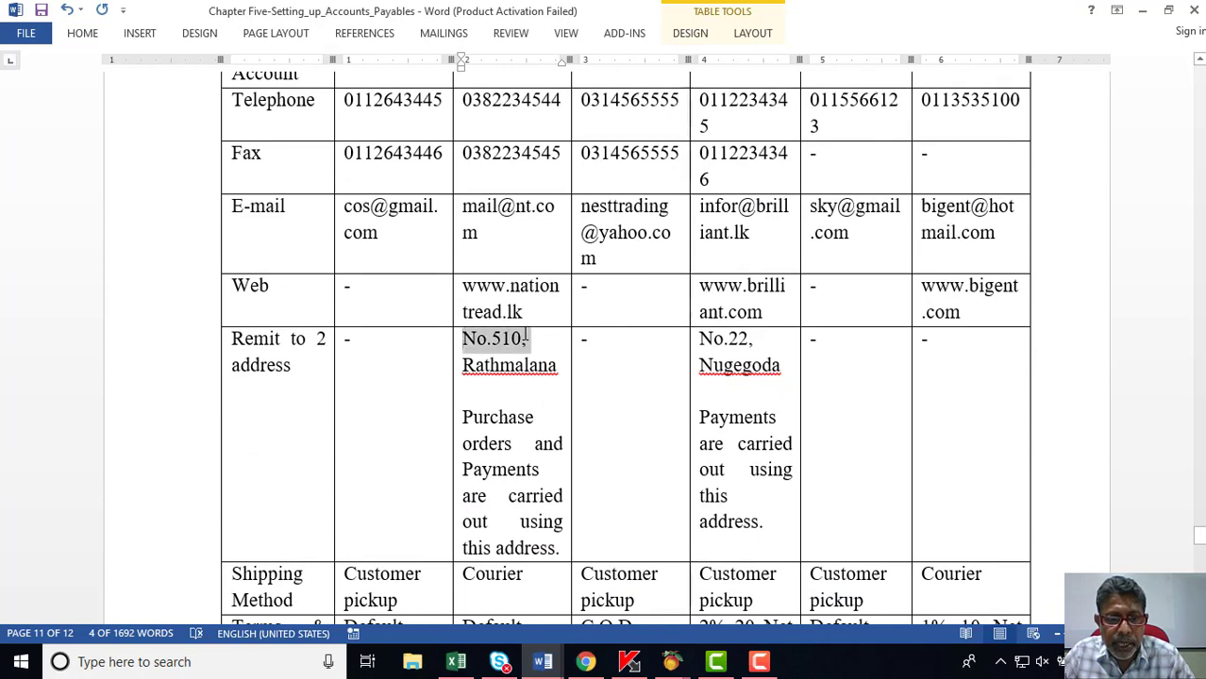
right_click(527, 338)
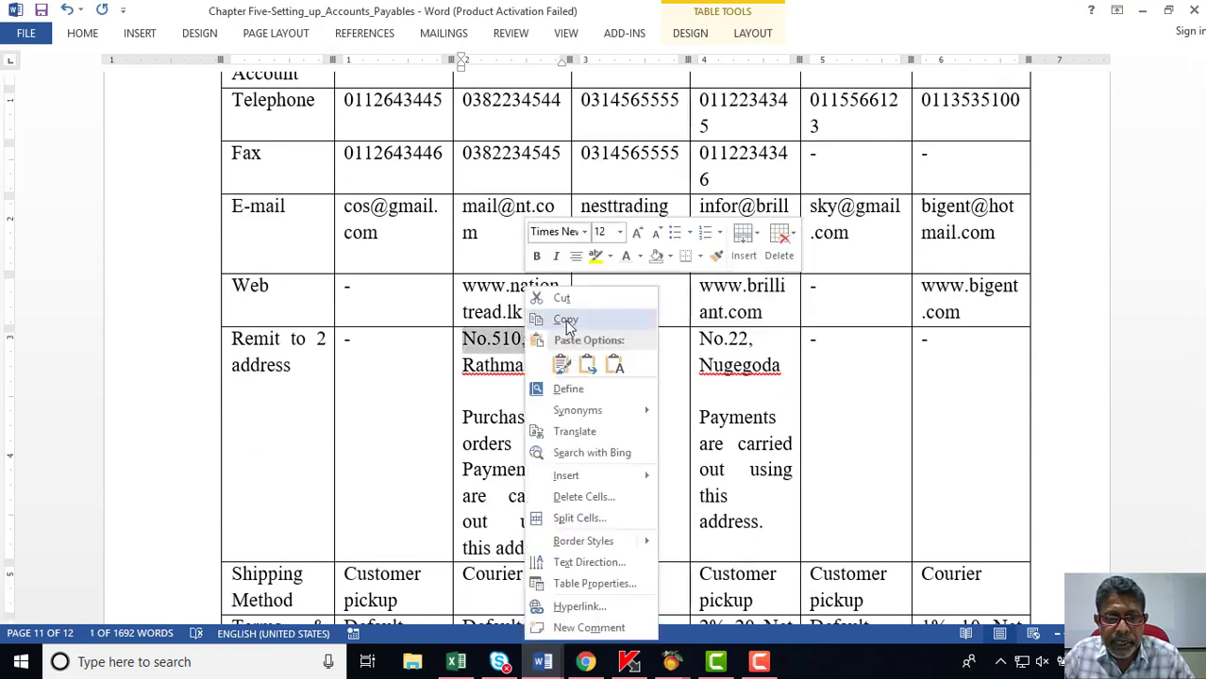
click(562, 315)
click(670, 661)
click(781, 575)
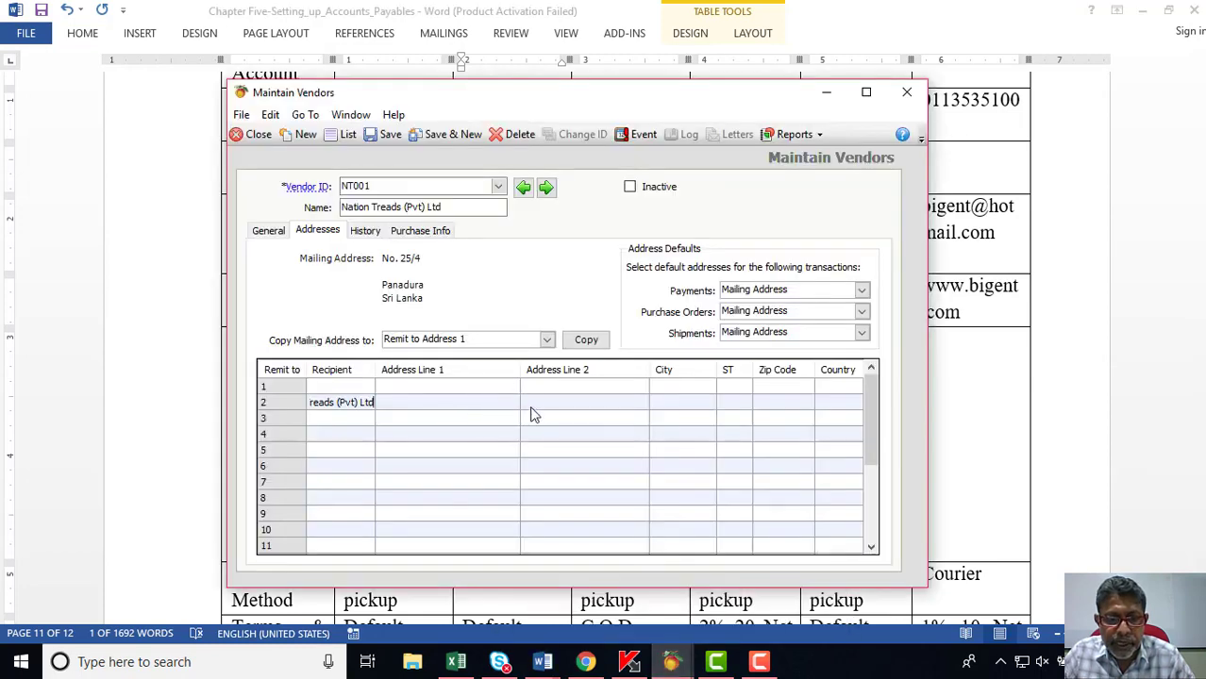
click(492, 406)
right_click(493, 405)
click(533, 235)
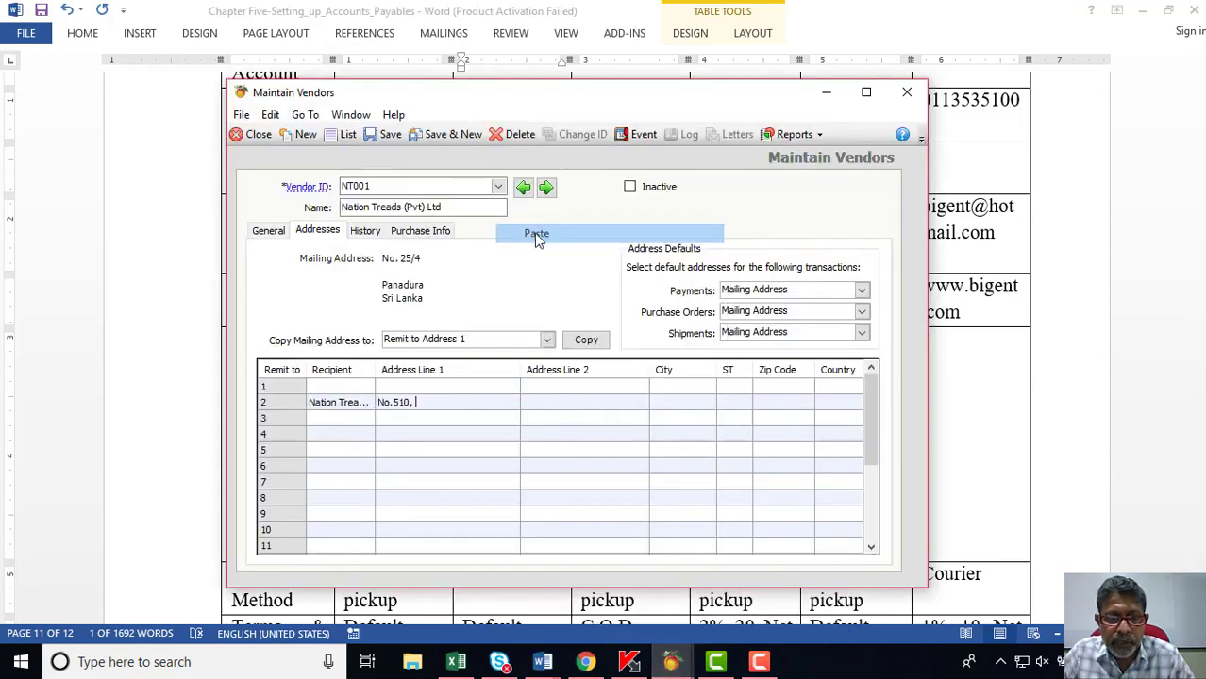
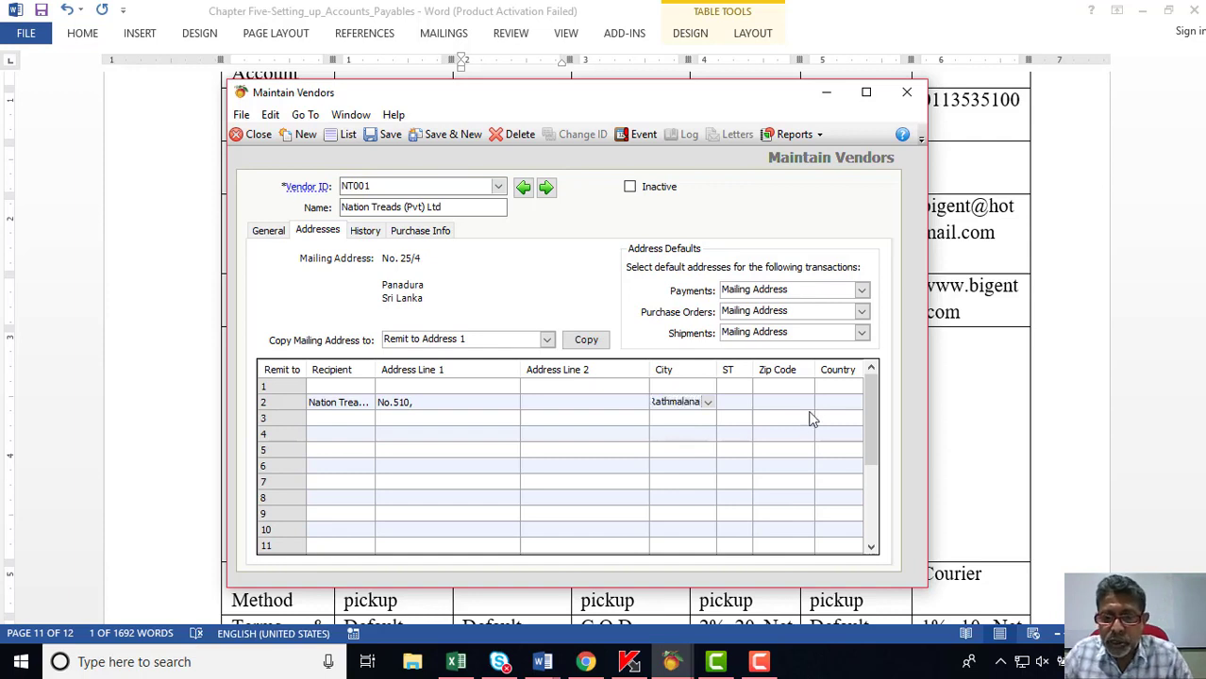
click(856, 402)
click(840, 417)
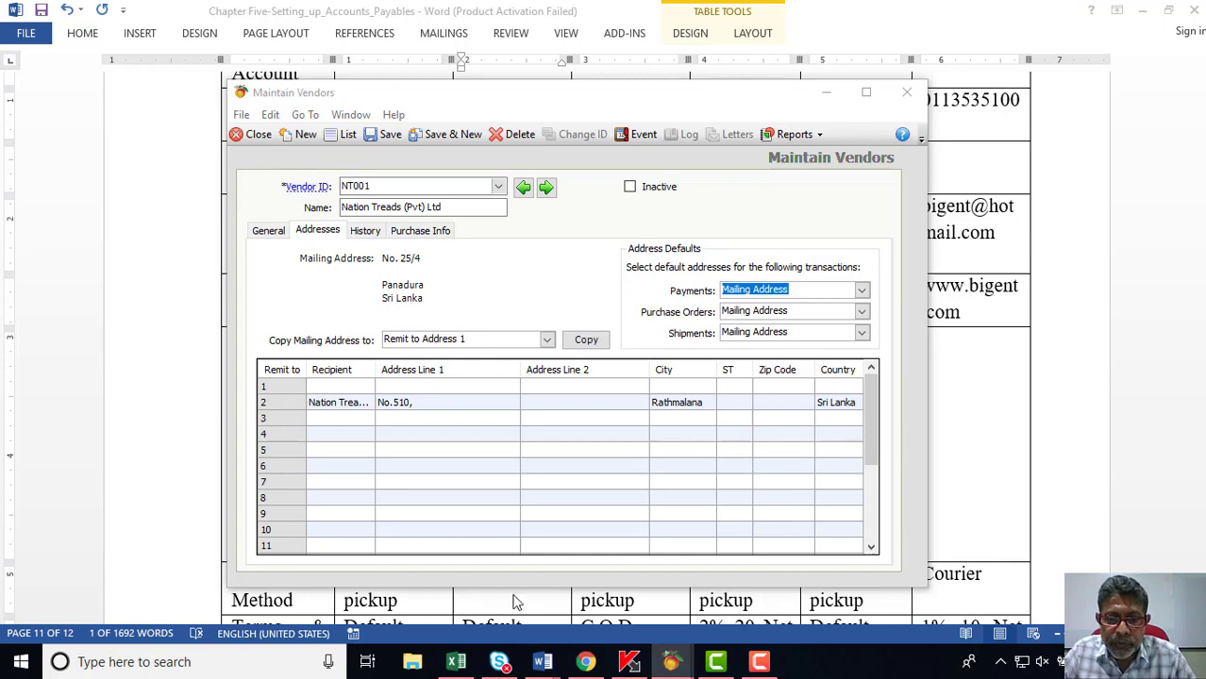
Following the Word table, set the default address of NT001 for Payments and Purchase Orders to Remit to 2.
click(978, 460)
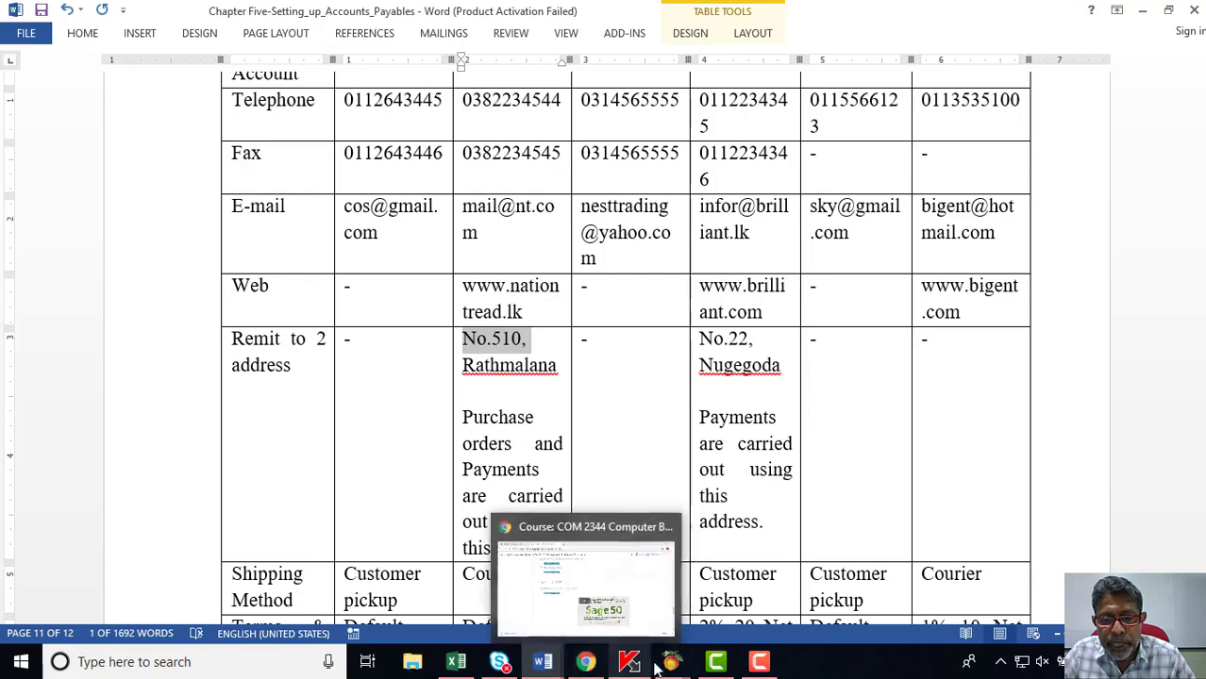
click(738, 627)
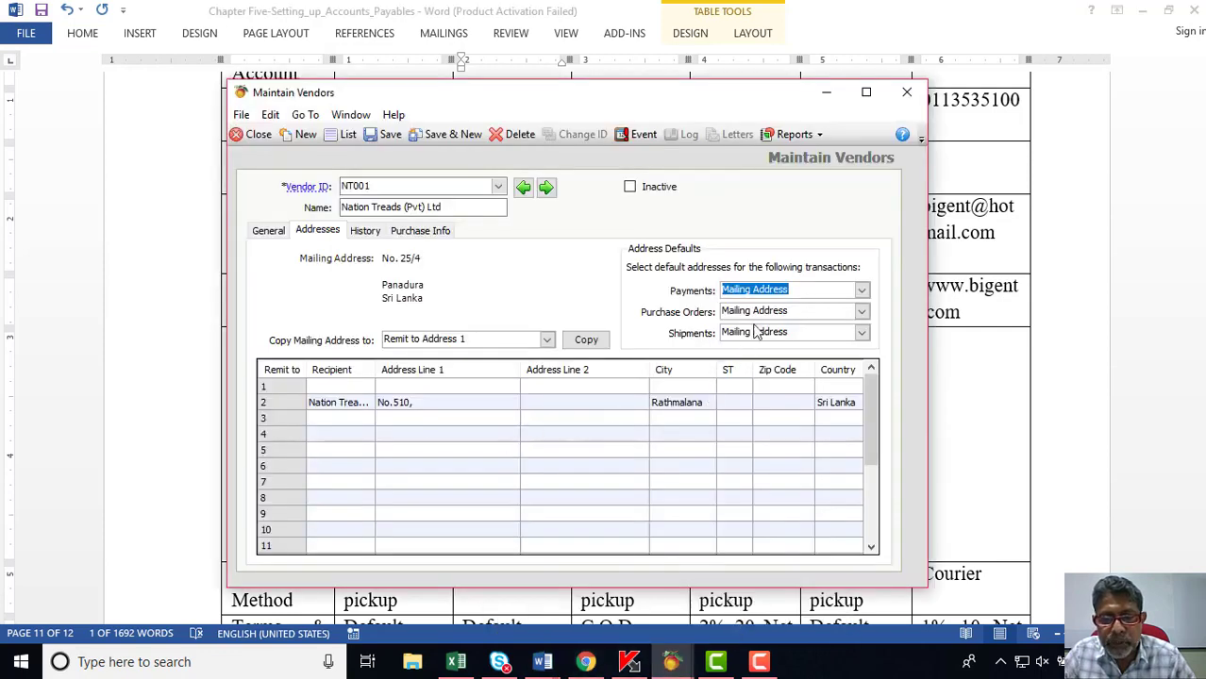
click(863, 291)
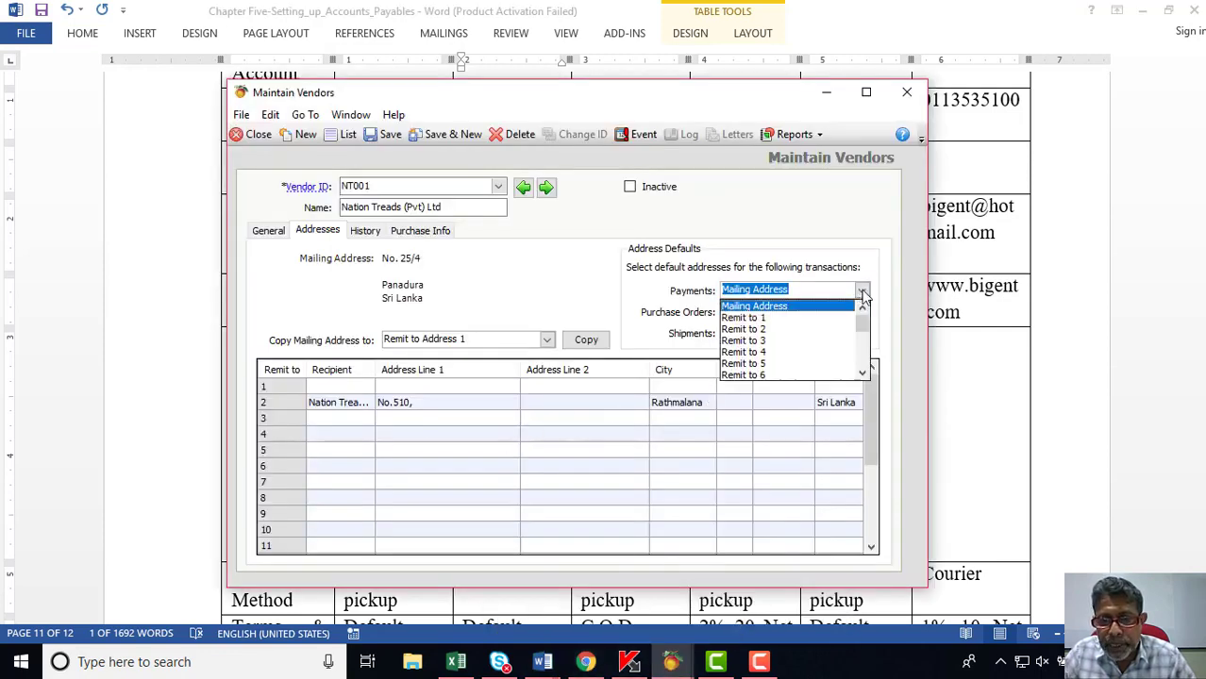
click(795, 328)
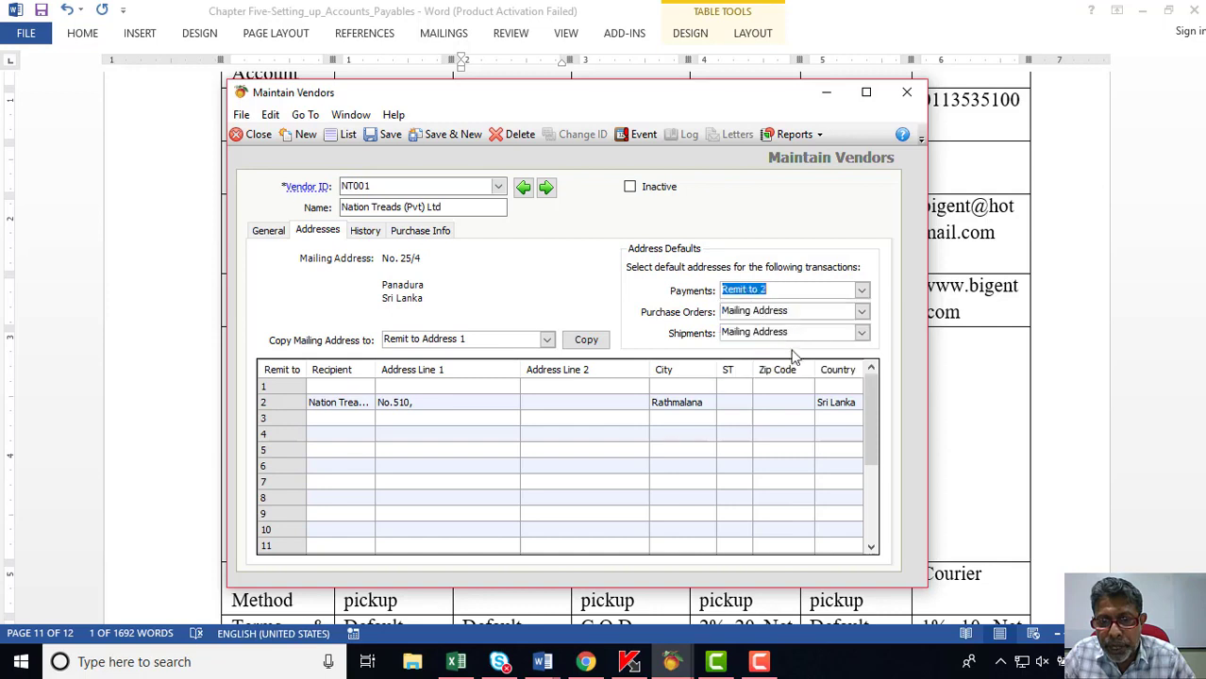
click(862, 312)
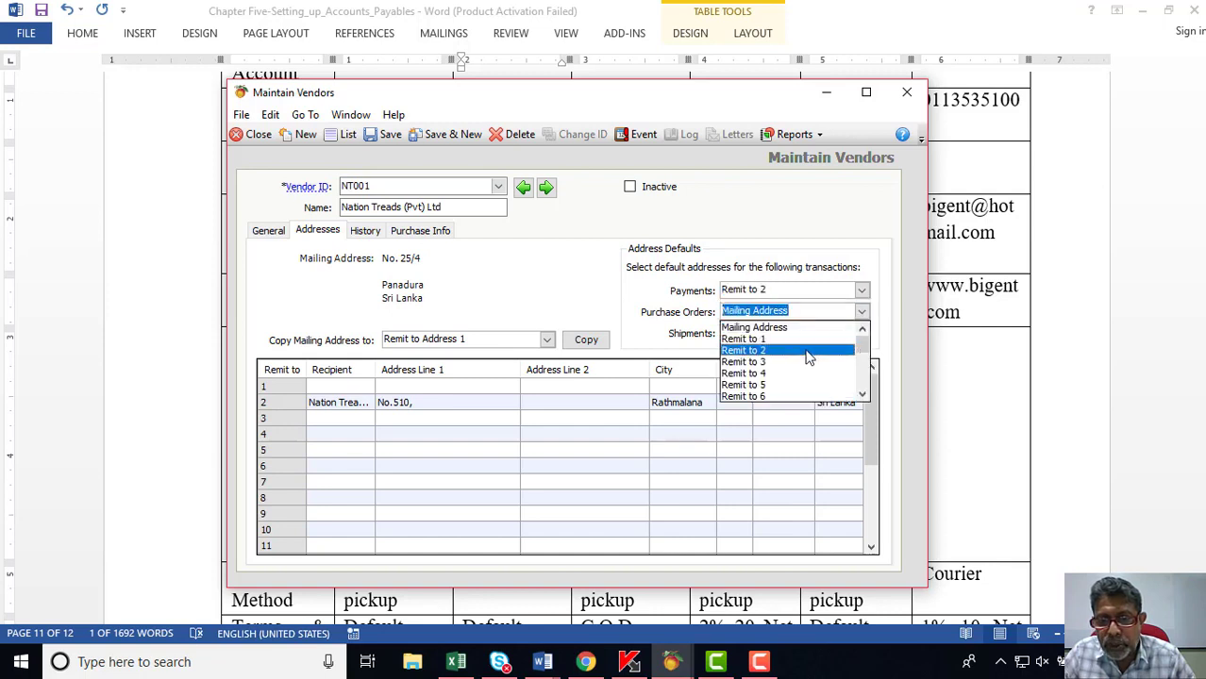
click(817, 352)
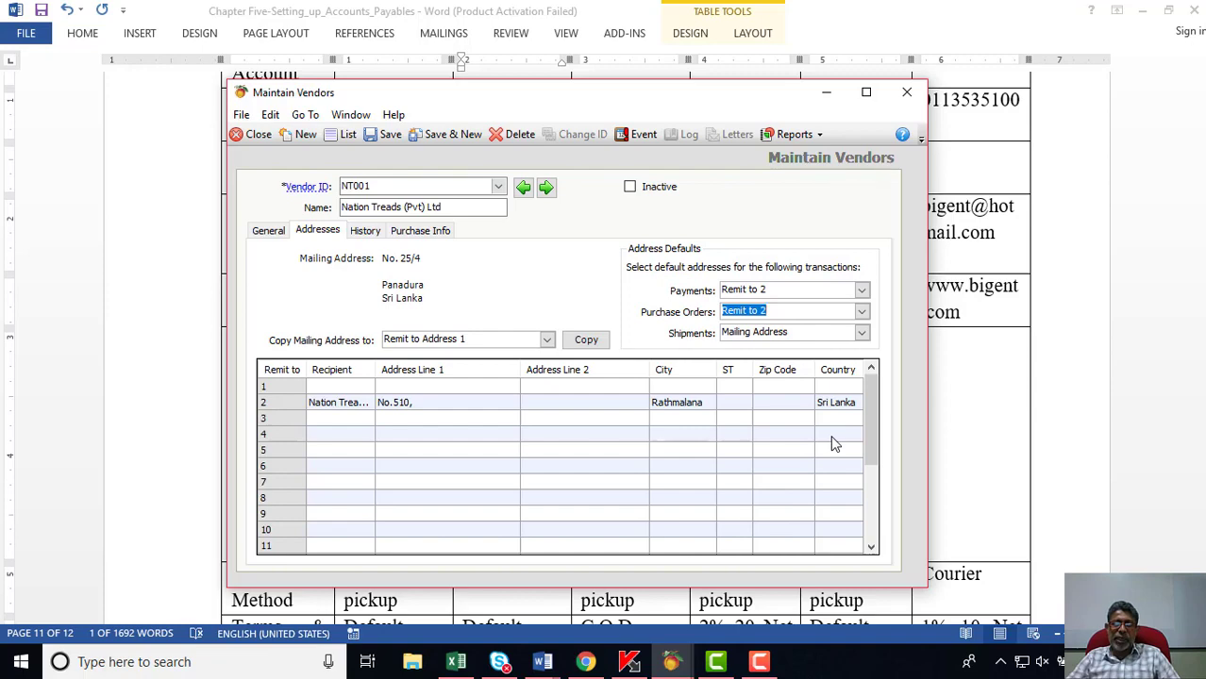
Set Ship Via of NT001 to Courier as given in the Word table, then save the record and start a new one.
key(alt+Tab)
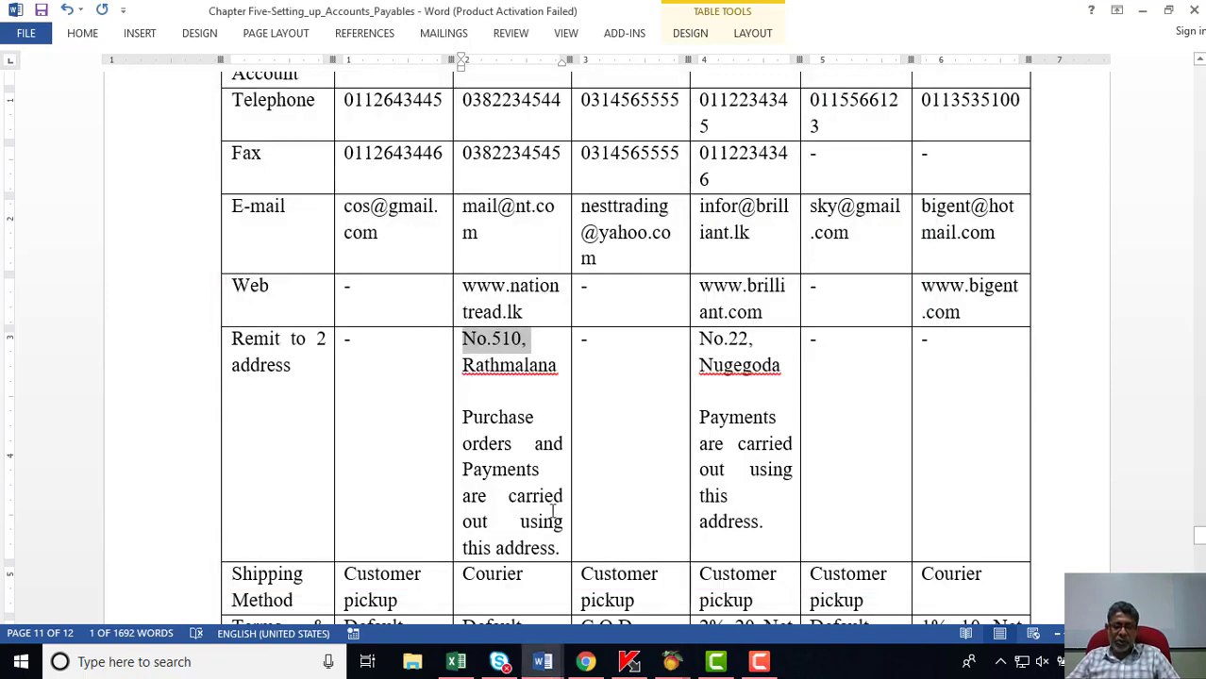
scroll(559, 500, down, 2)
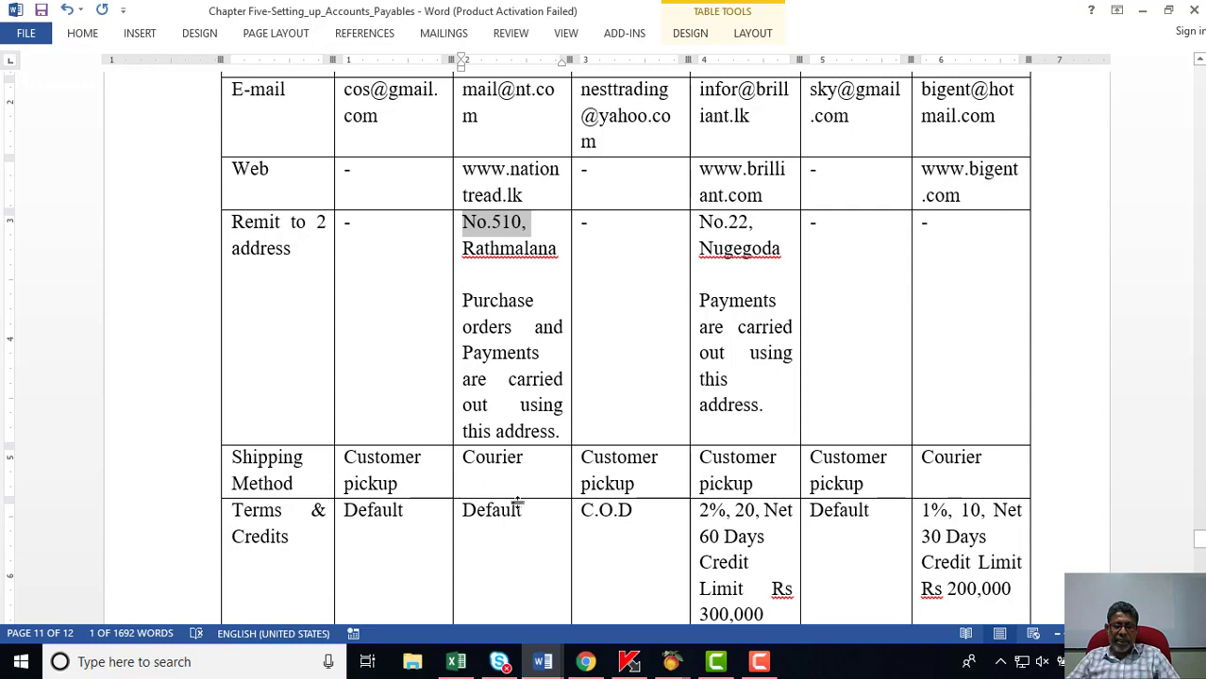
click(764, 597)
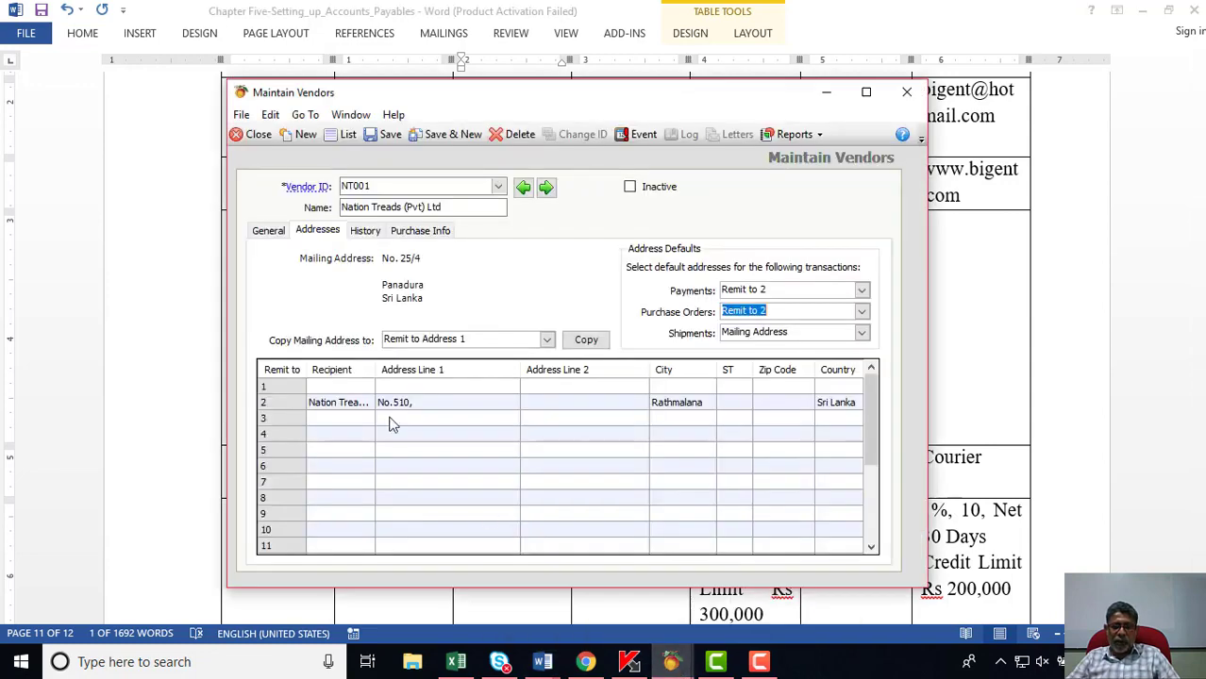
click(440, 235)
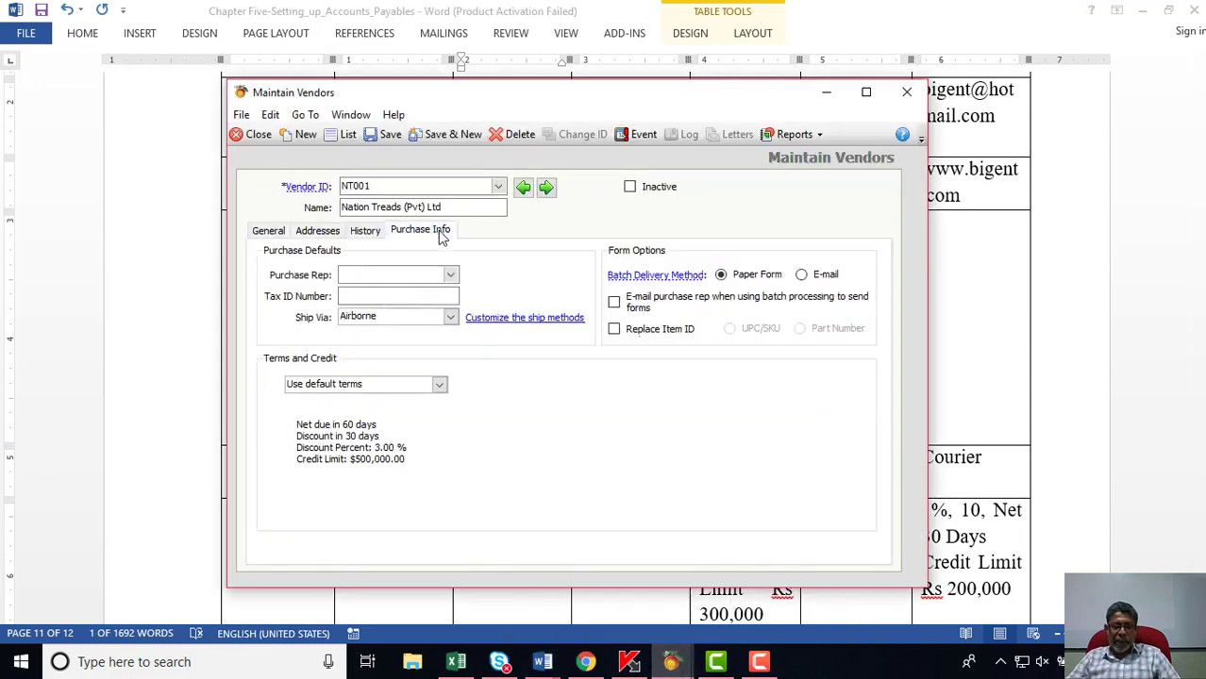
click(452, 321)
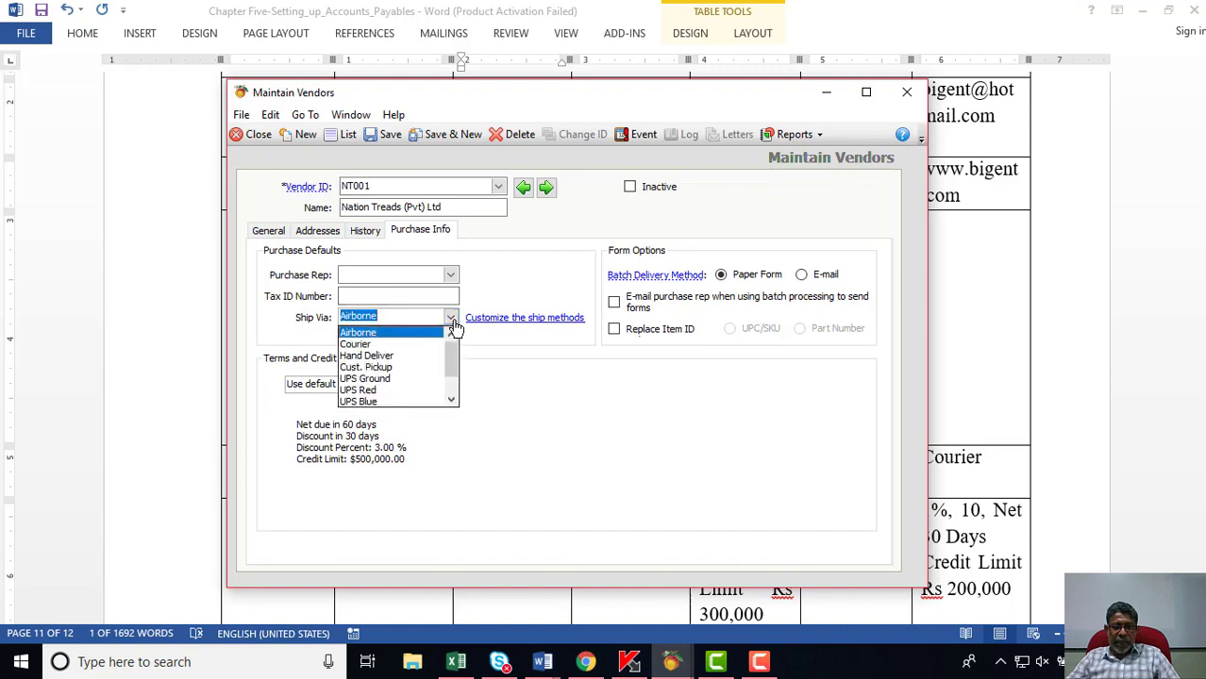
click(426, 345)
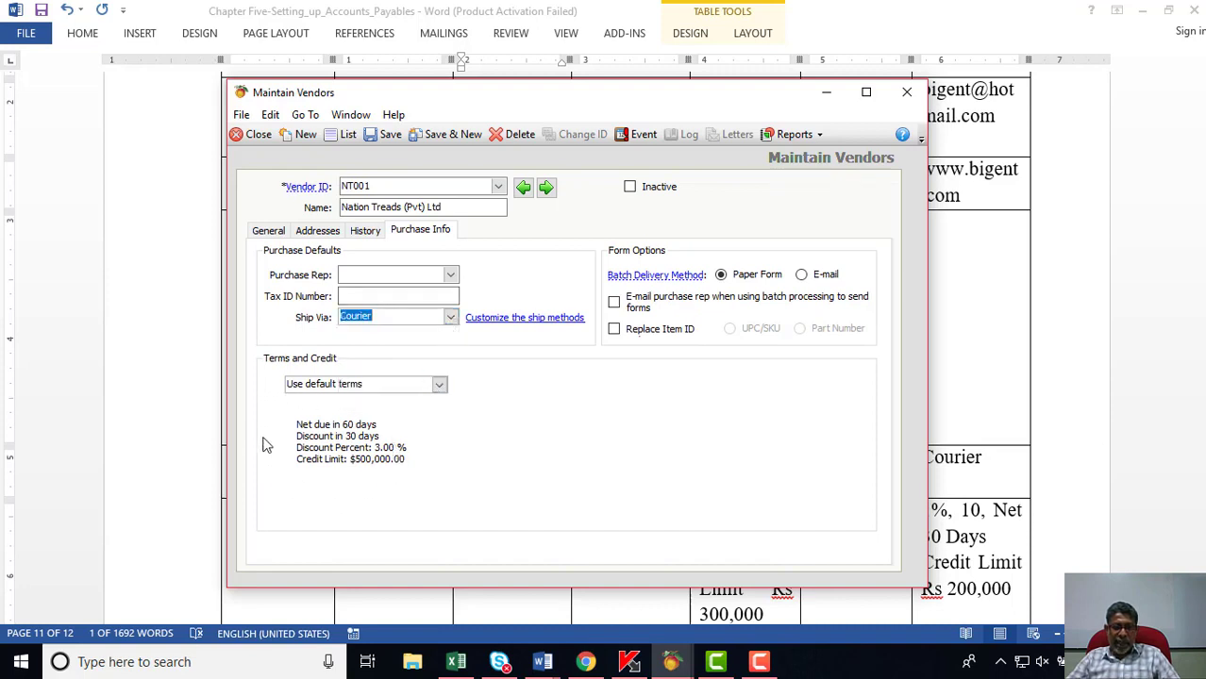
click(451, 133)
Copy the vendor ID Nes001 from the Word table and paste it into the Vendor ID of the new record.
click(952, 265)
scroll(944, 265, up, 8)
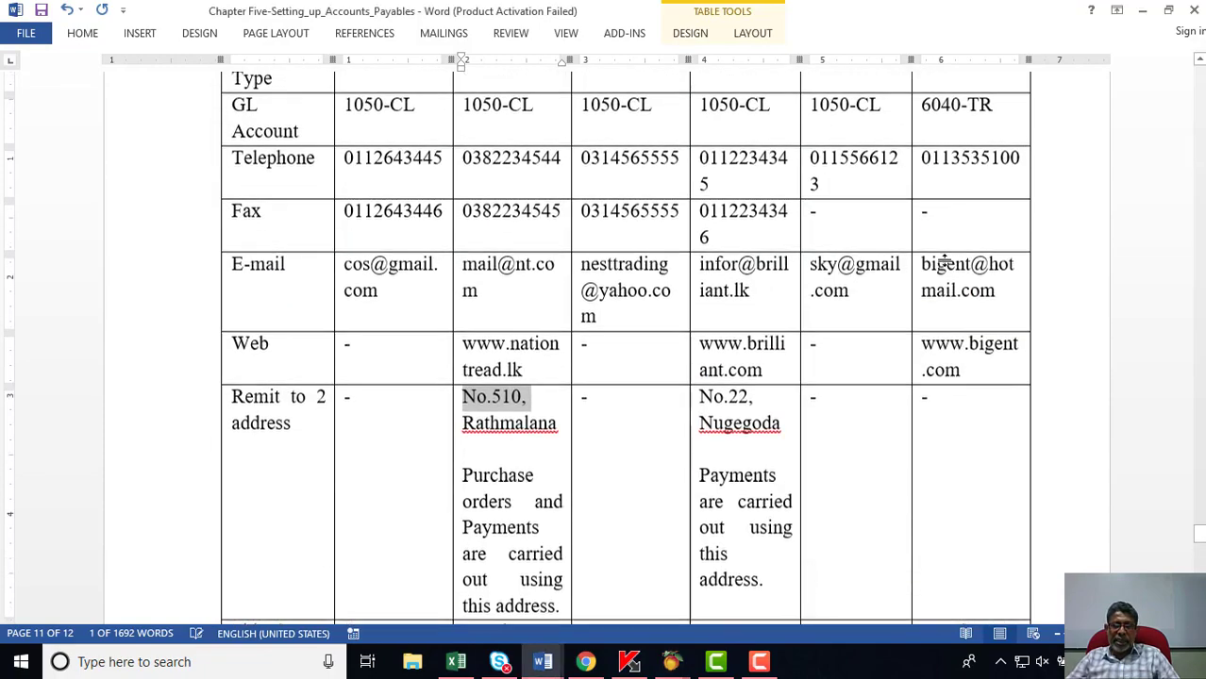
scroll(940, 266, up, 4)
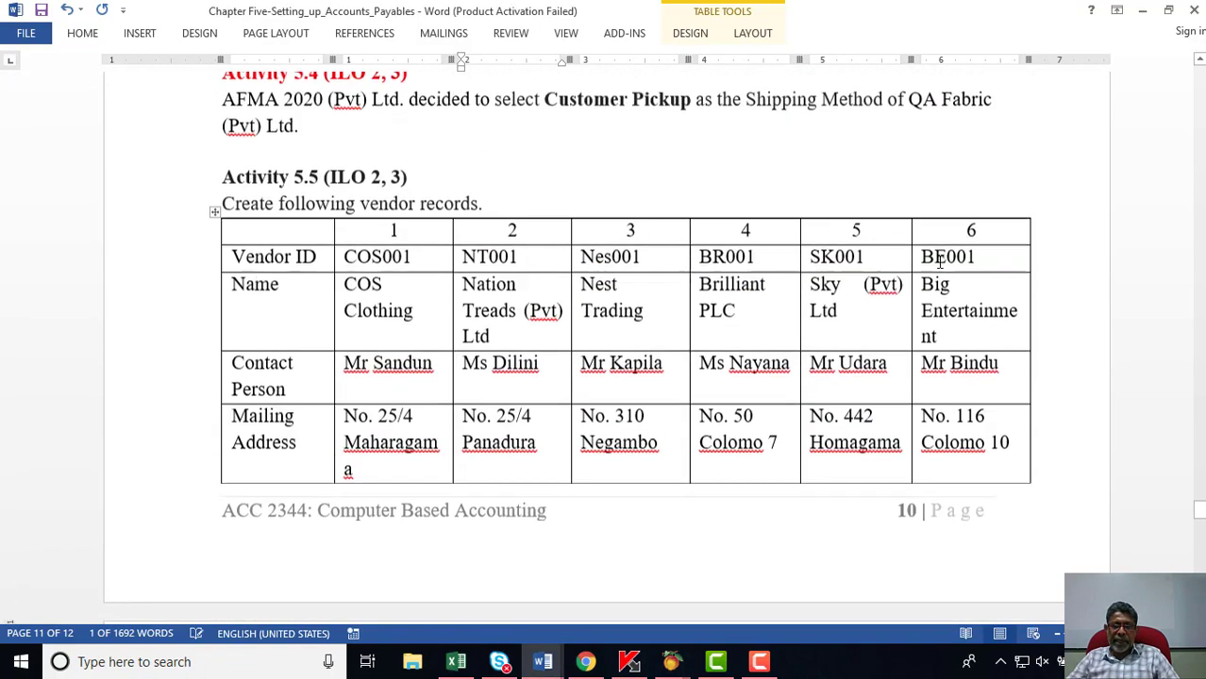
double_click(632, 257)
right_click(651, 255)
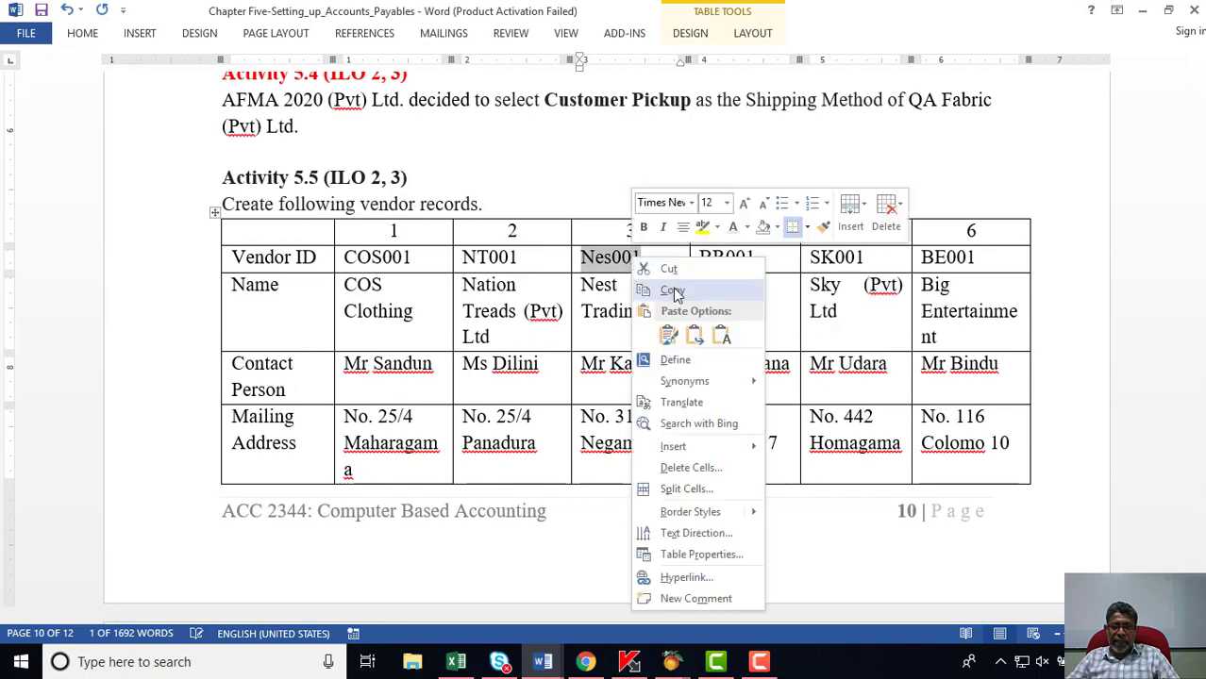
click(684, 288)
mouse_move(671, 662)
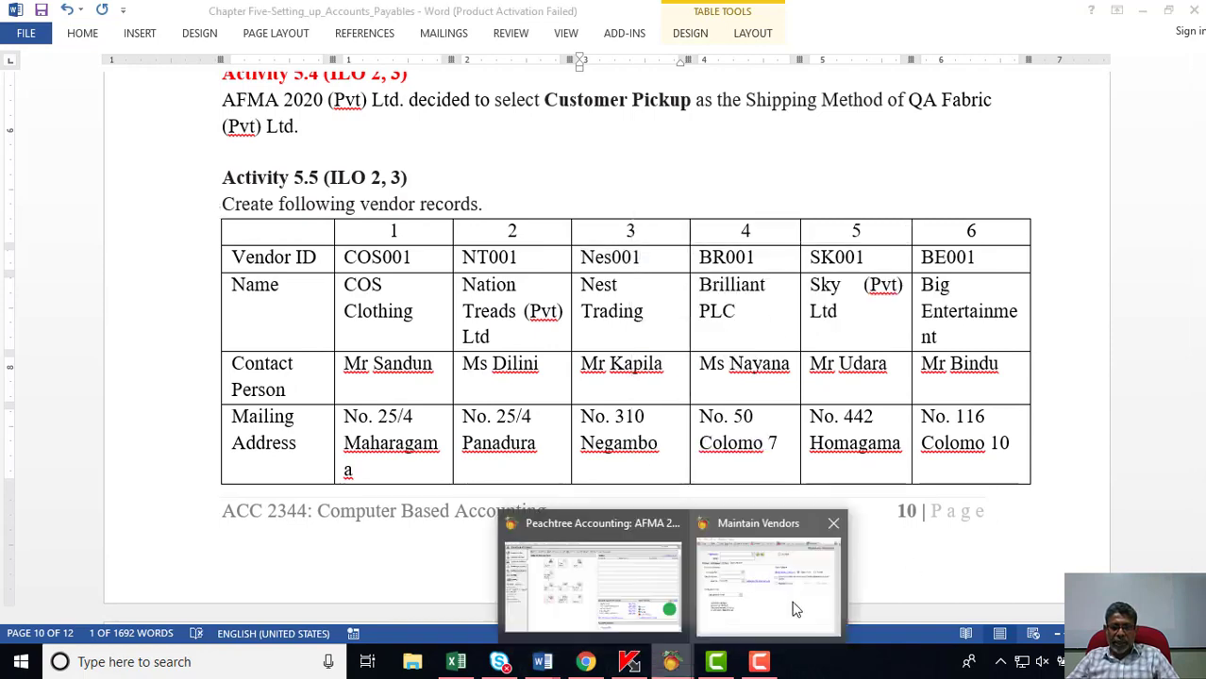
click(774, 576)
double_click(400, 186)
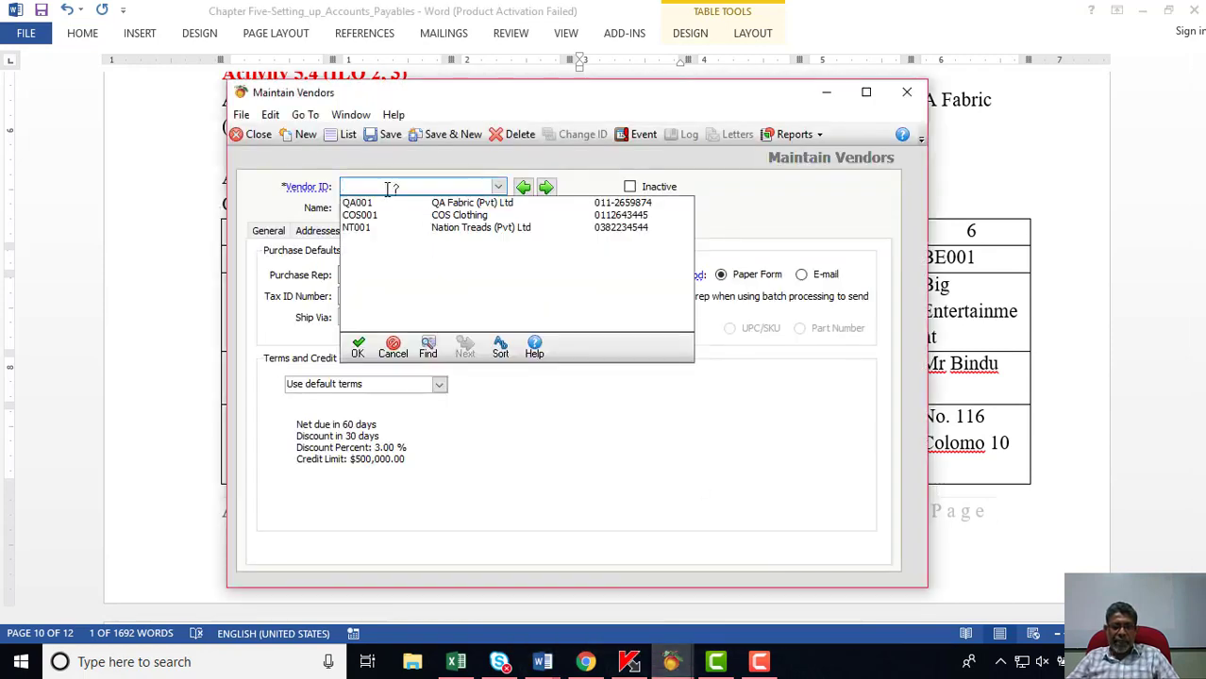
click(392, 346)
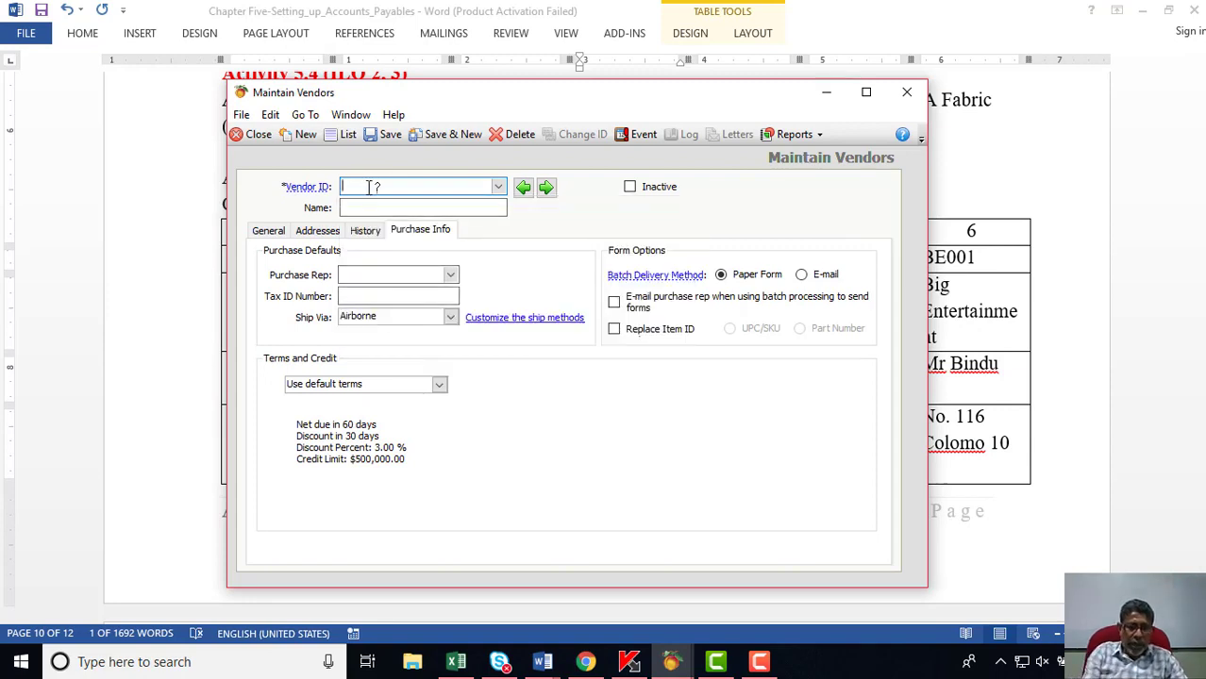
Copy the name Nest Trading from the Word table into the Name of Nes001, then show its general details and return to Word.
key(alt+Tab)
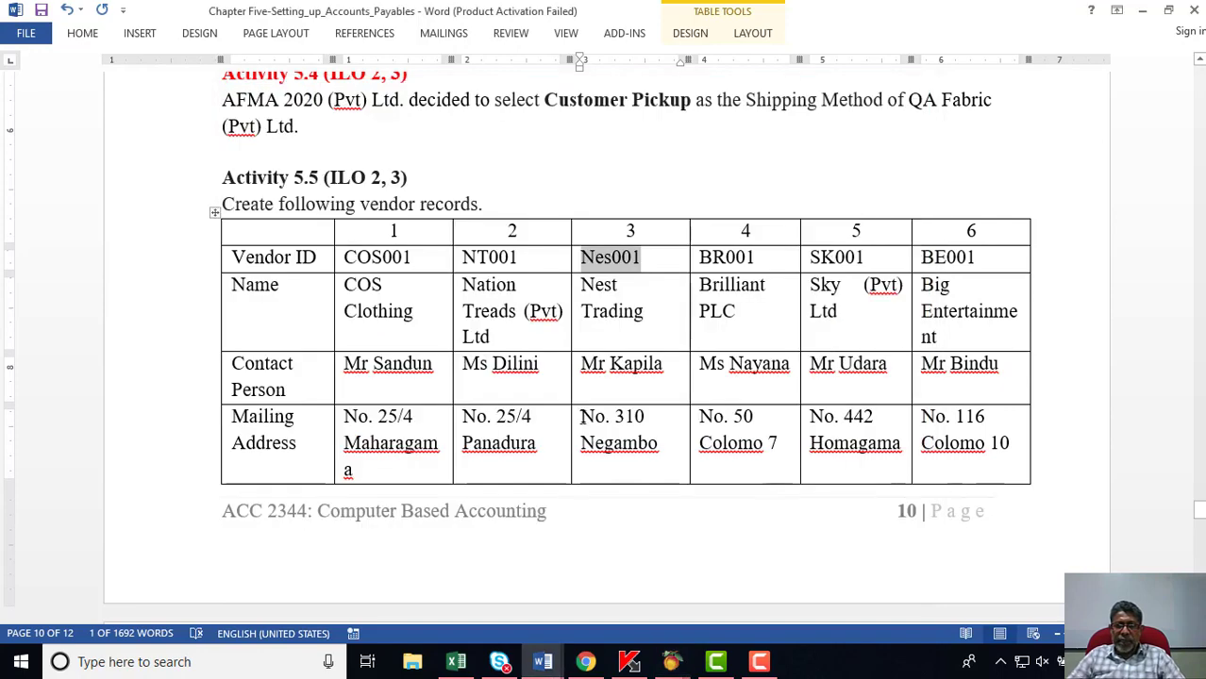
drag(582, 285, 643, 313)
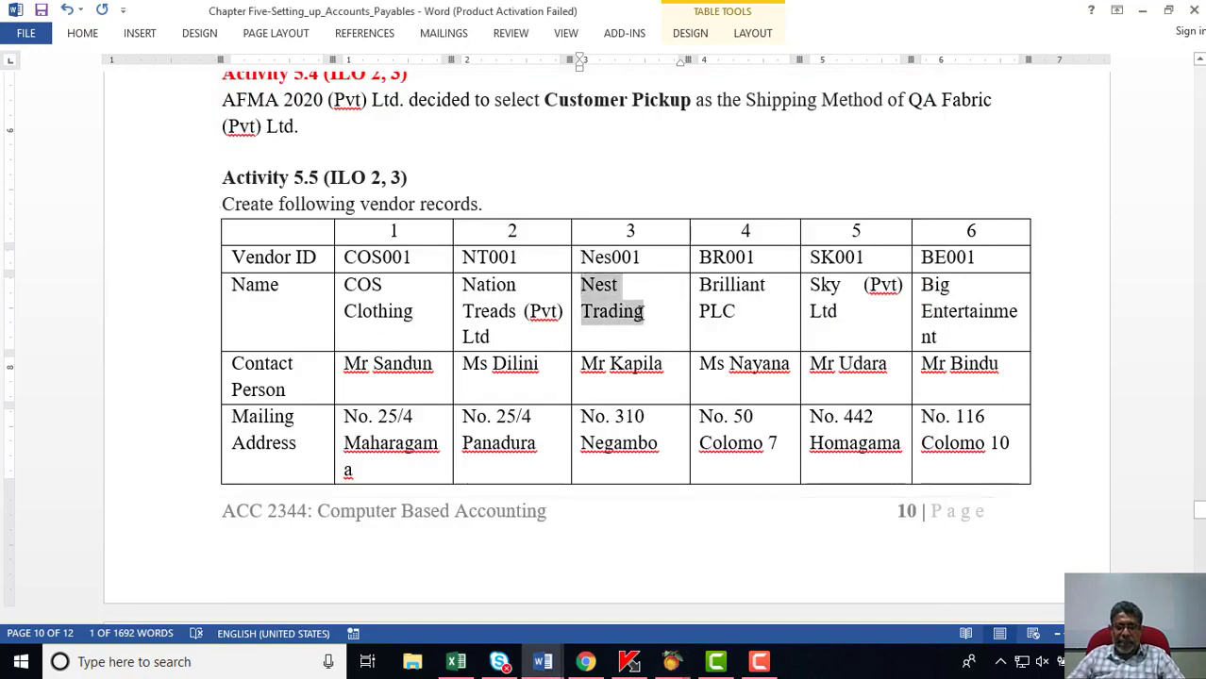
right_click(642, 312)
click(687, 320)
mouse_move(672, 662)
click(767, 570)
click(415, 203)
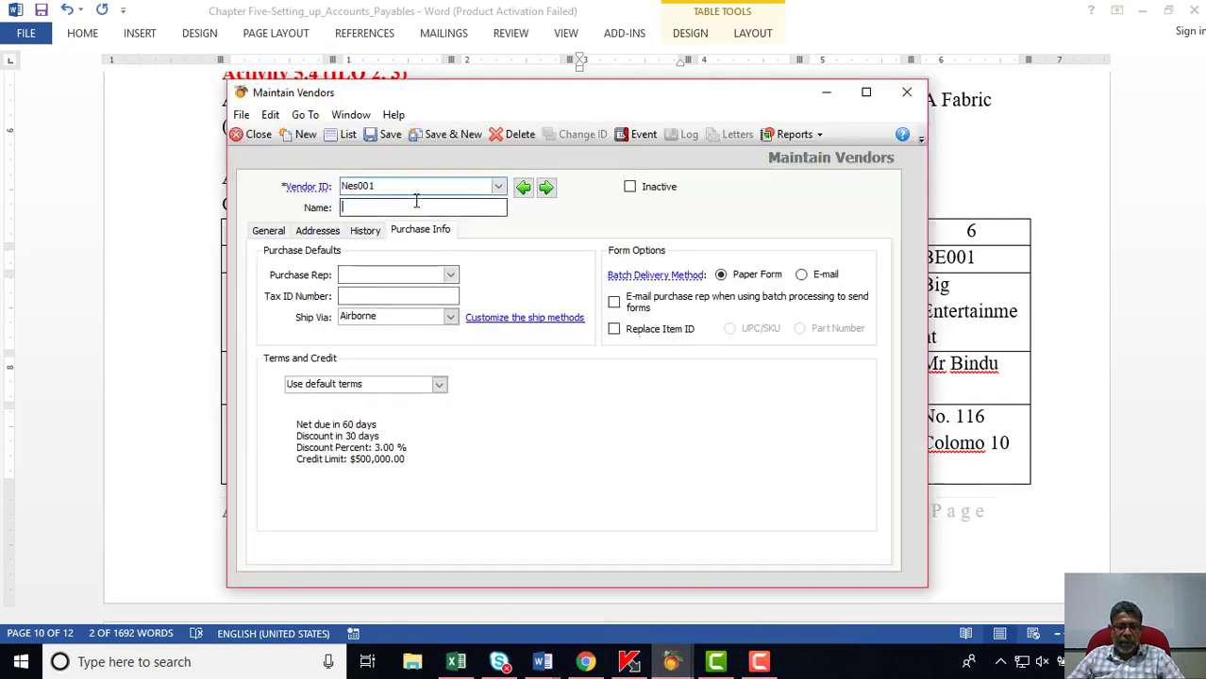
right_click(415, 201)
click(462, 272)
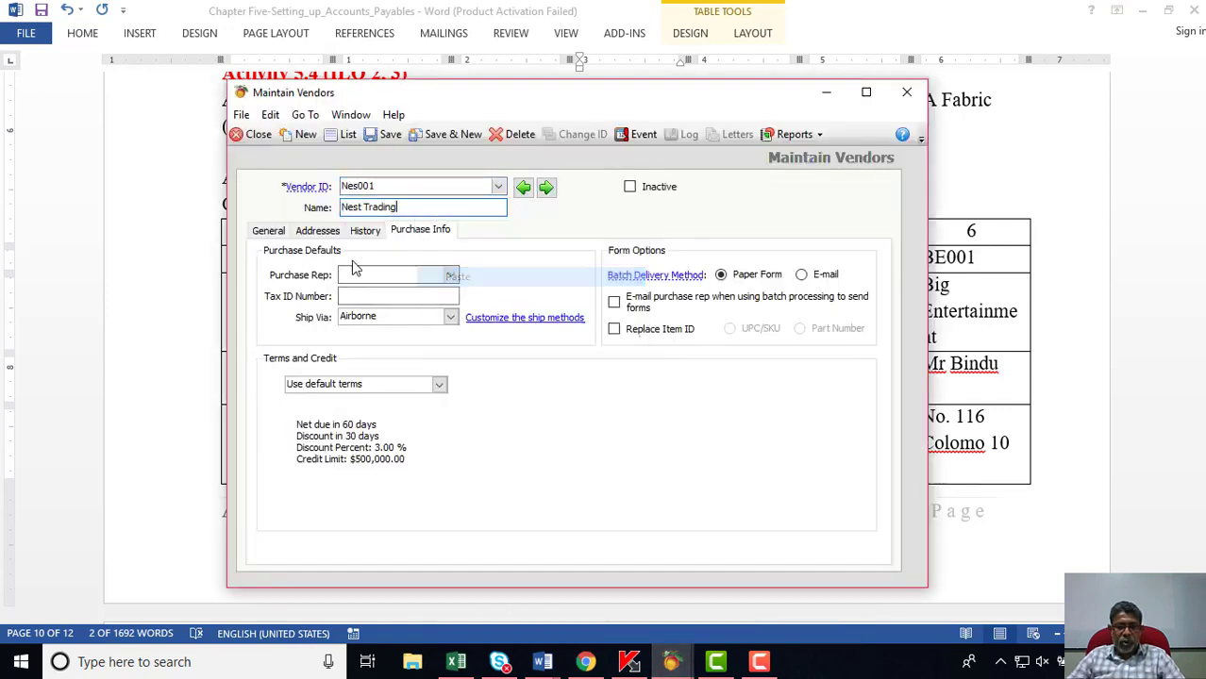
click(268, 231)
key(alt+Tab)
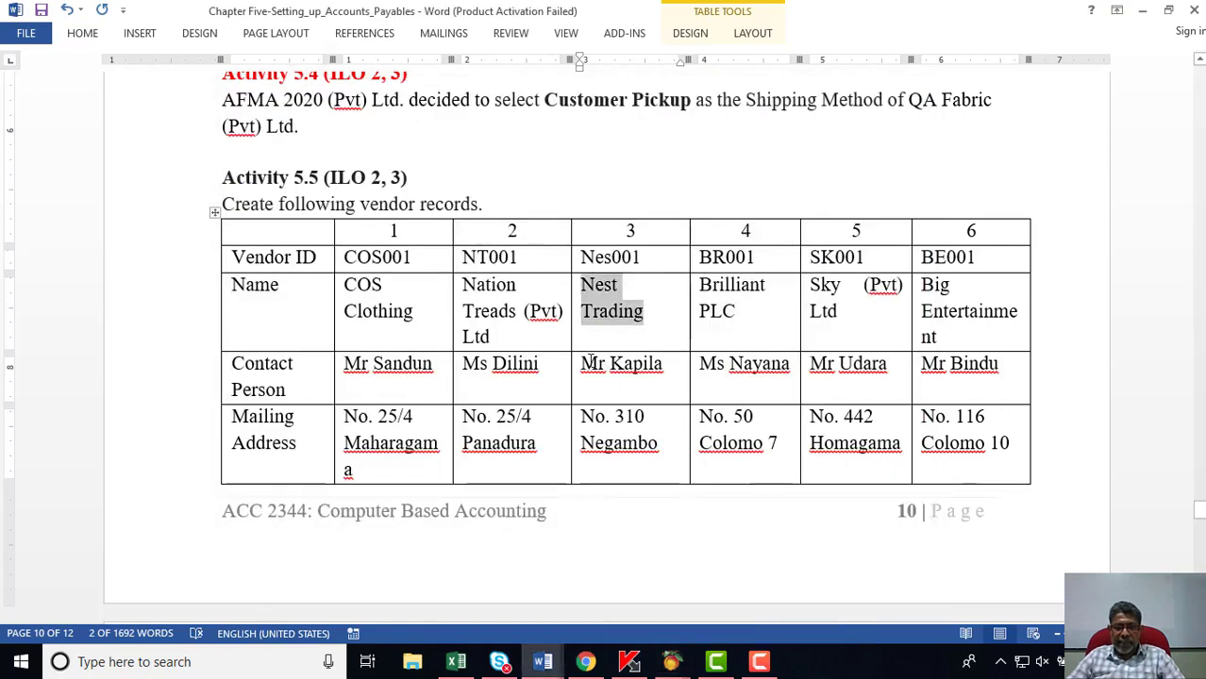
drag(582, 363, 662, 365)
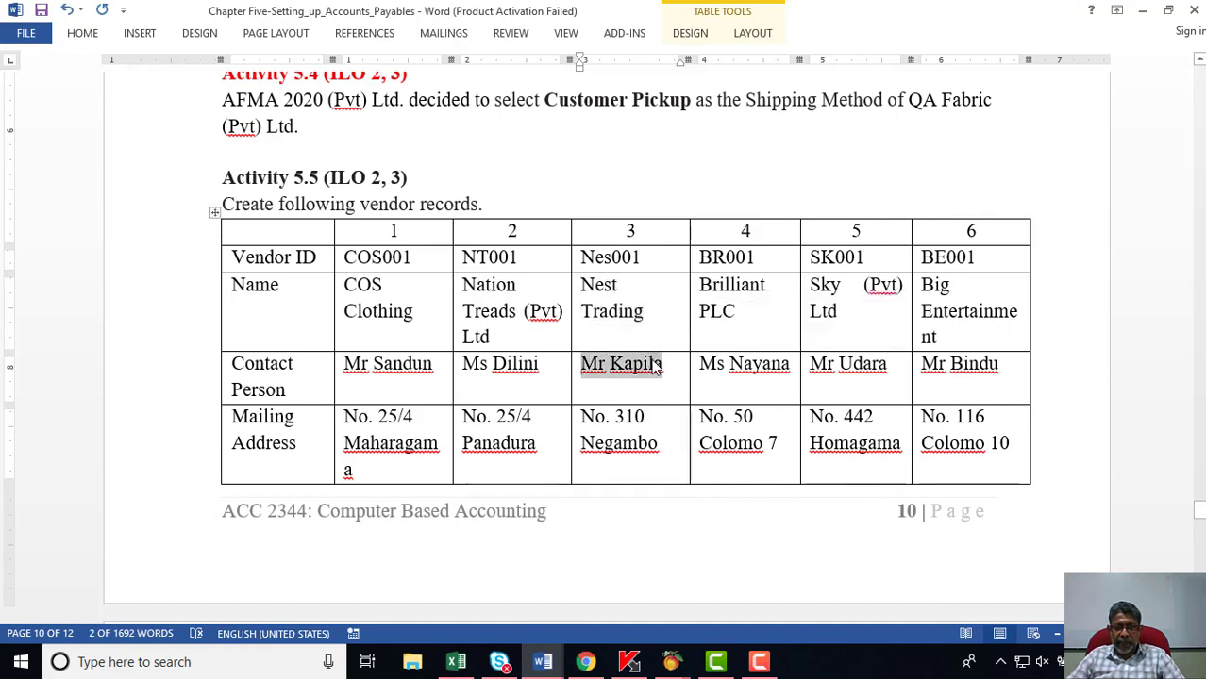
right_click(663, 374)
click(716, 476)
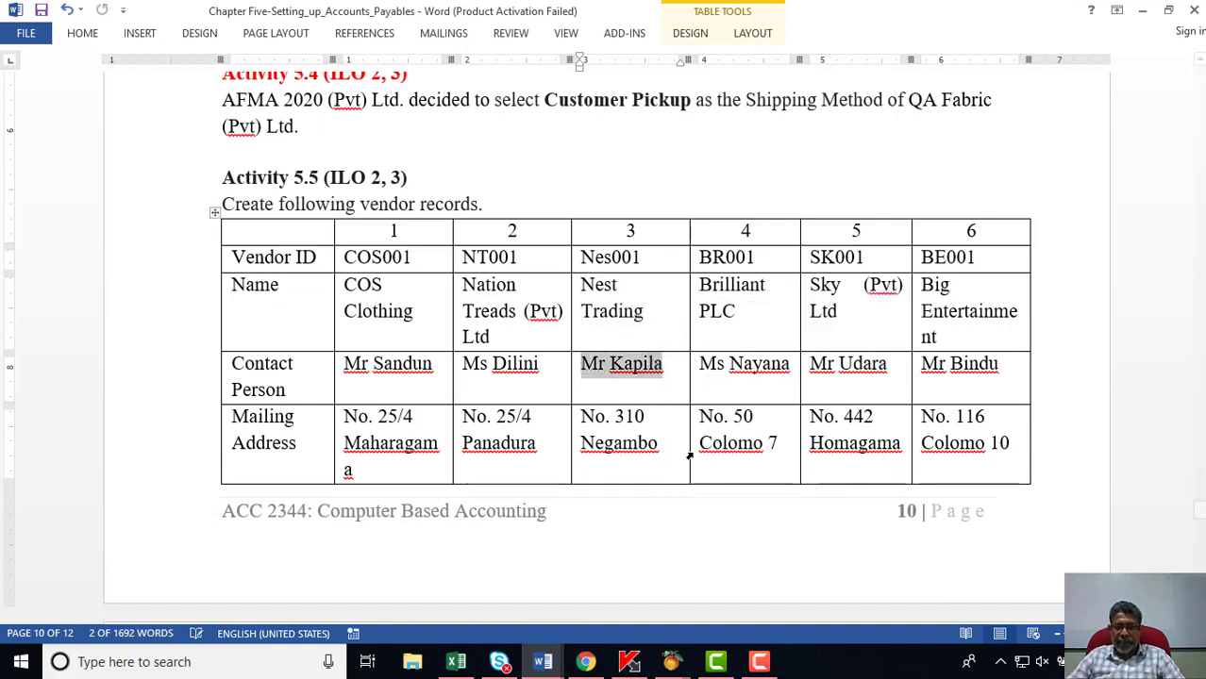
click(620, 370)
drag(585, 363, 663, 366)
click(651, 368)
right_click(658, 371)
click(598, 371)
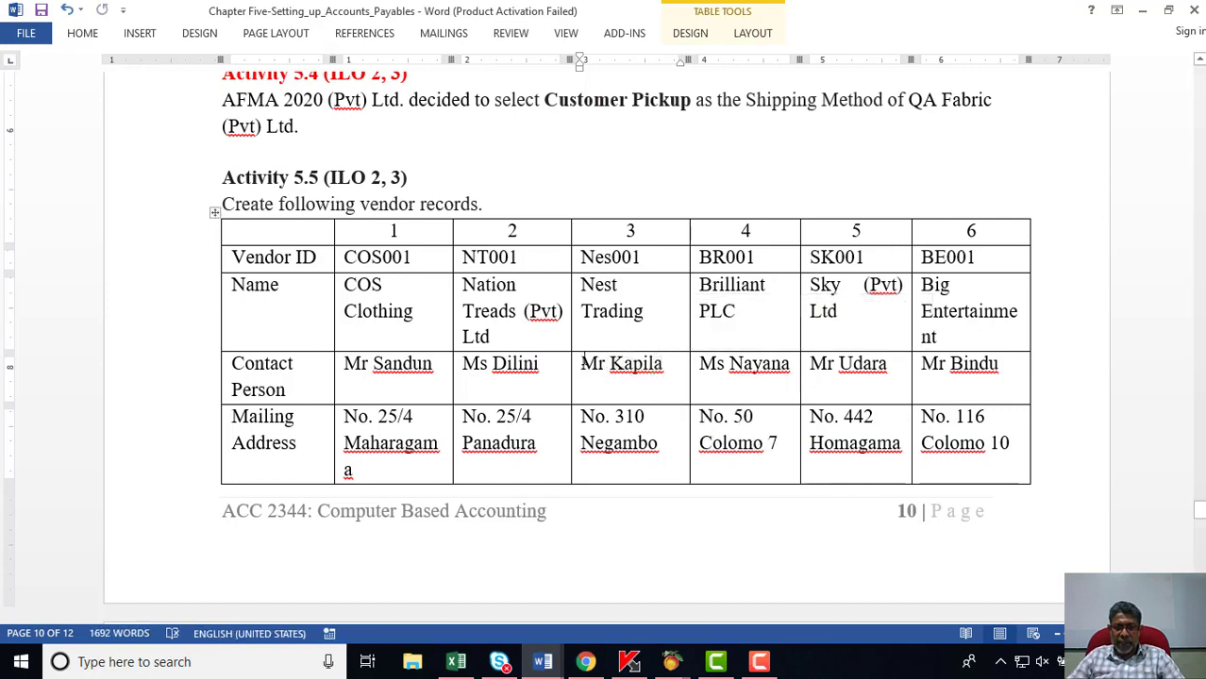
drag(582, 365, 662, 366)
click(661, 368)
right_click(660, 367)
click(660, 365)
Copy the contact person's name for Nest Trading from the Word table into the Contact of Nes001.
drag(659, 365, 577, 365)
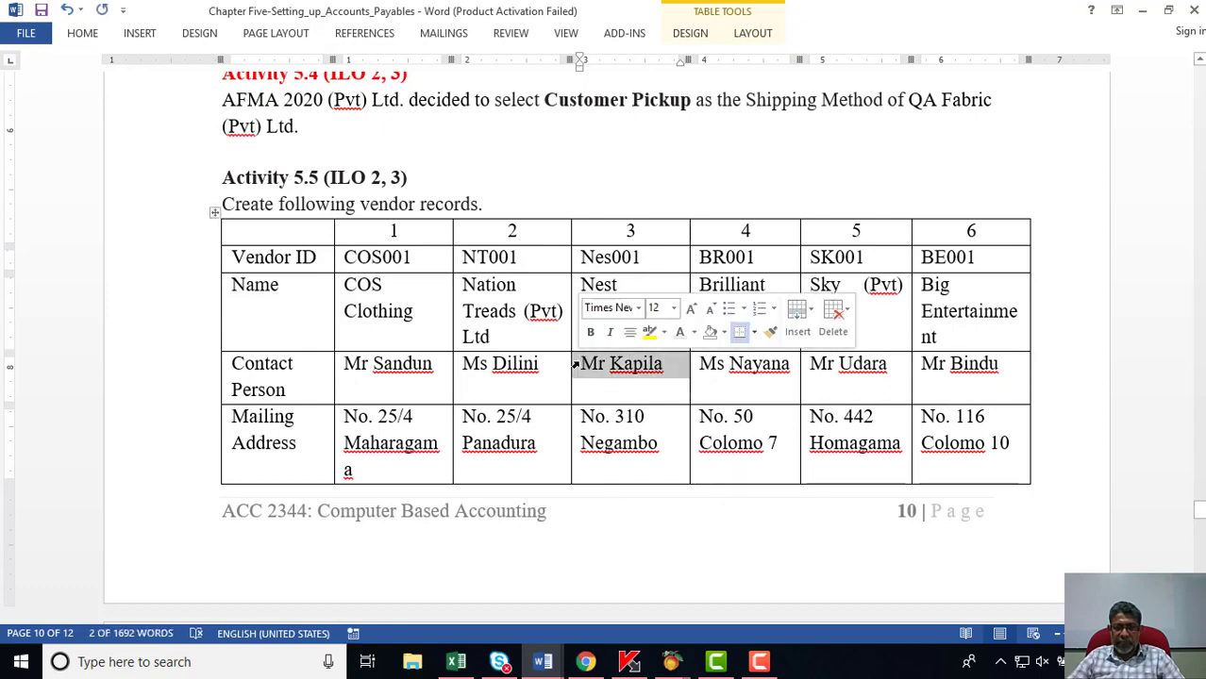
right_click(582, 366)
click(623, 397)
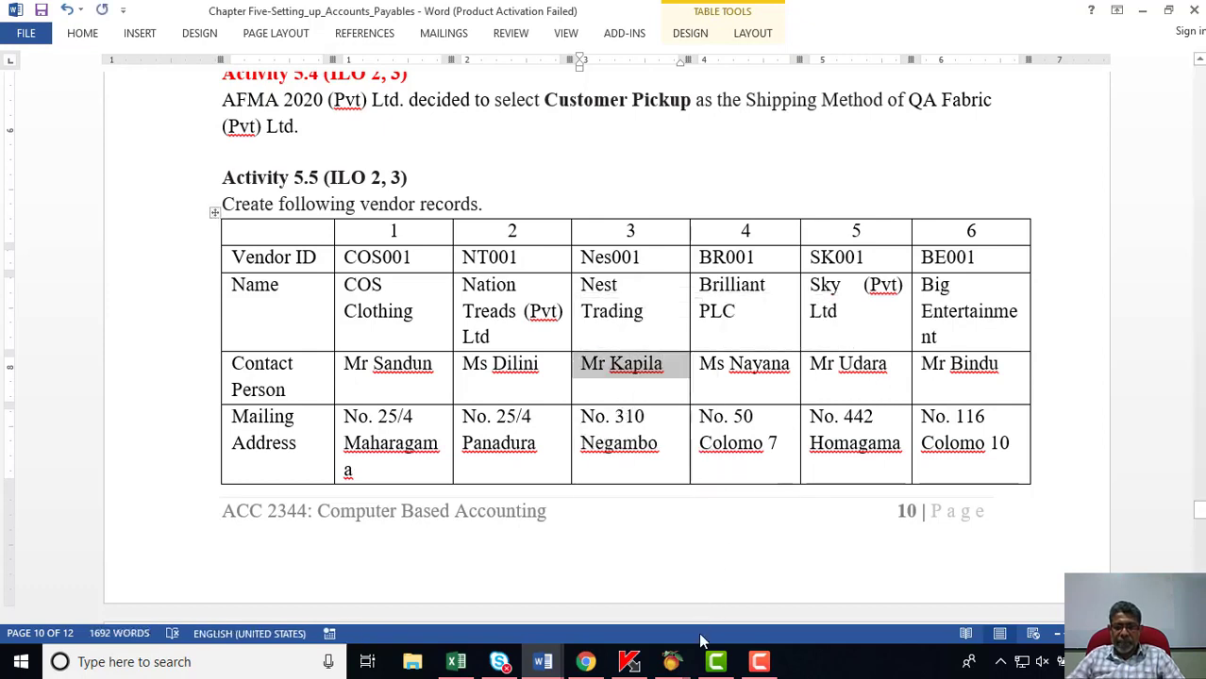
click(727, 577)
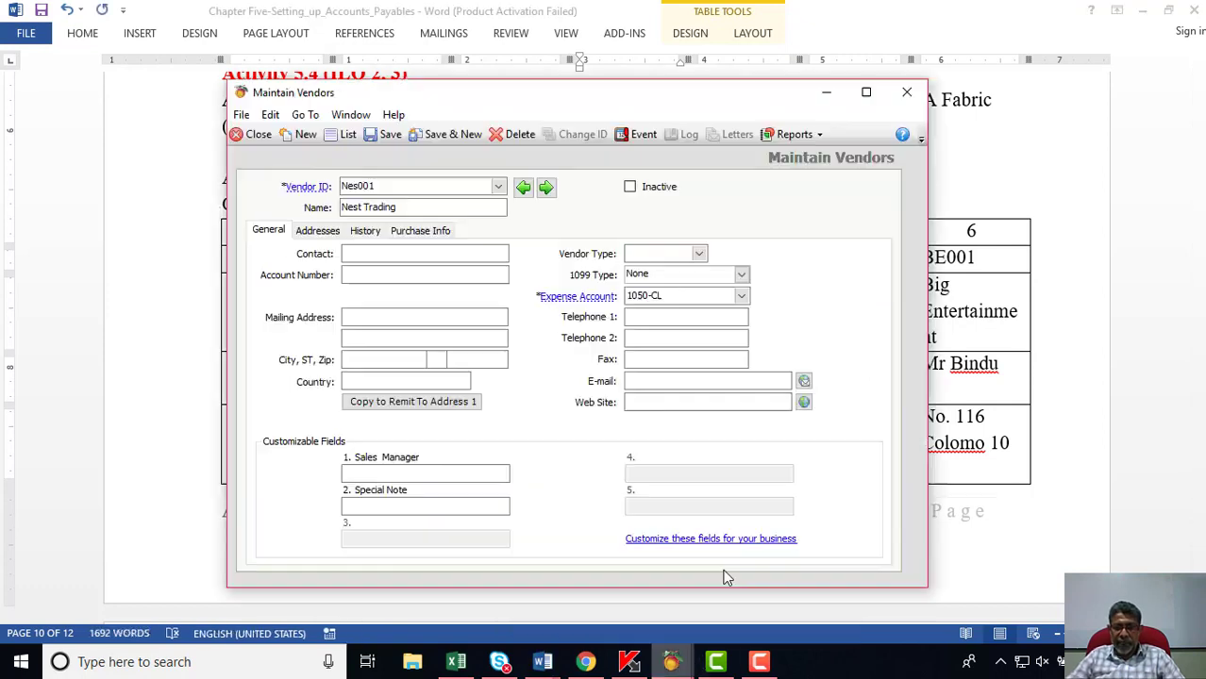
click(396, 255)
right_click(396, 255)
click(450, 326)
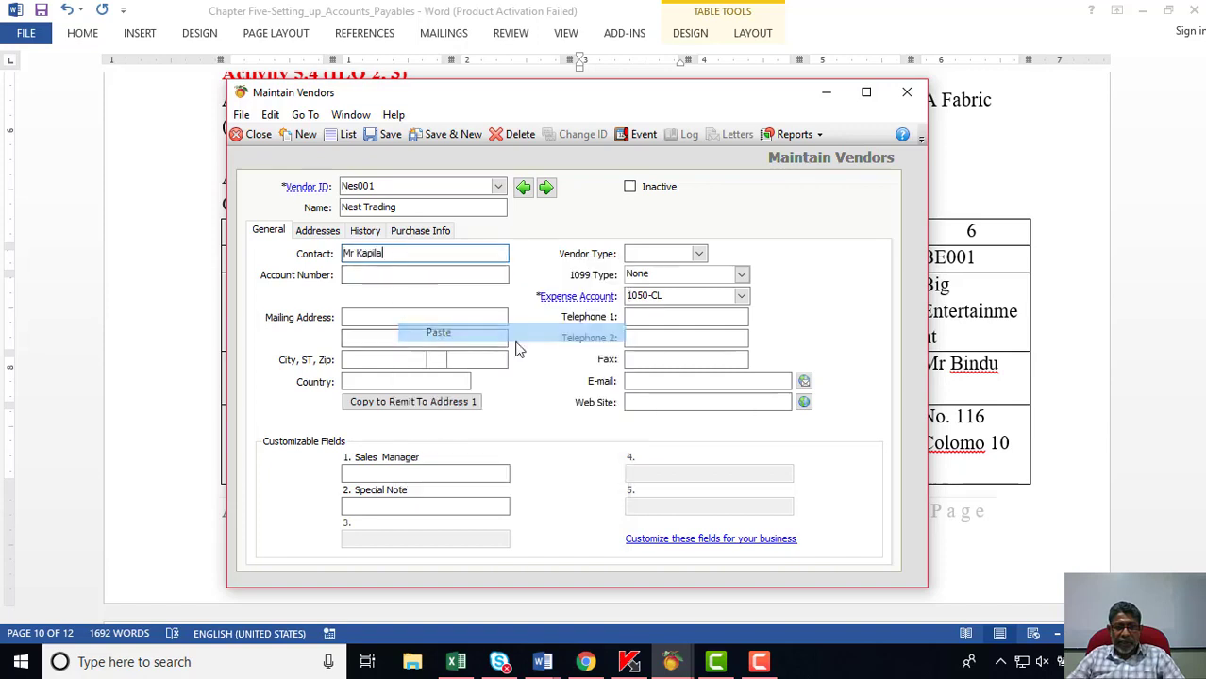
Copy the street line of Nest Trading's mailing address from the Word table into the first Mailing Address line of Nes001.
click(986, 526)
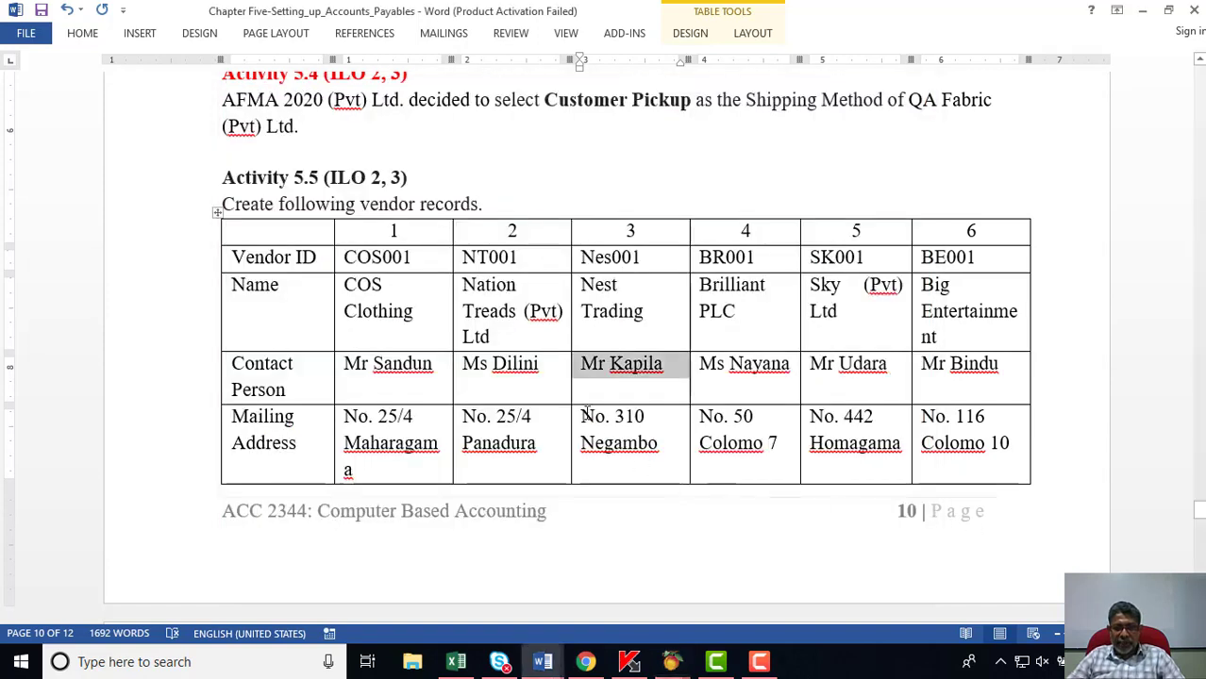
drag(582, 415, 669, 413)
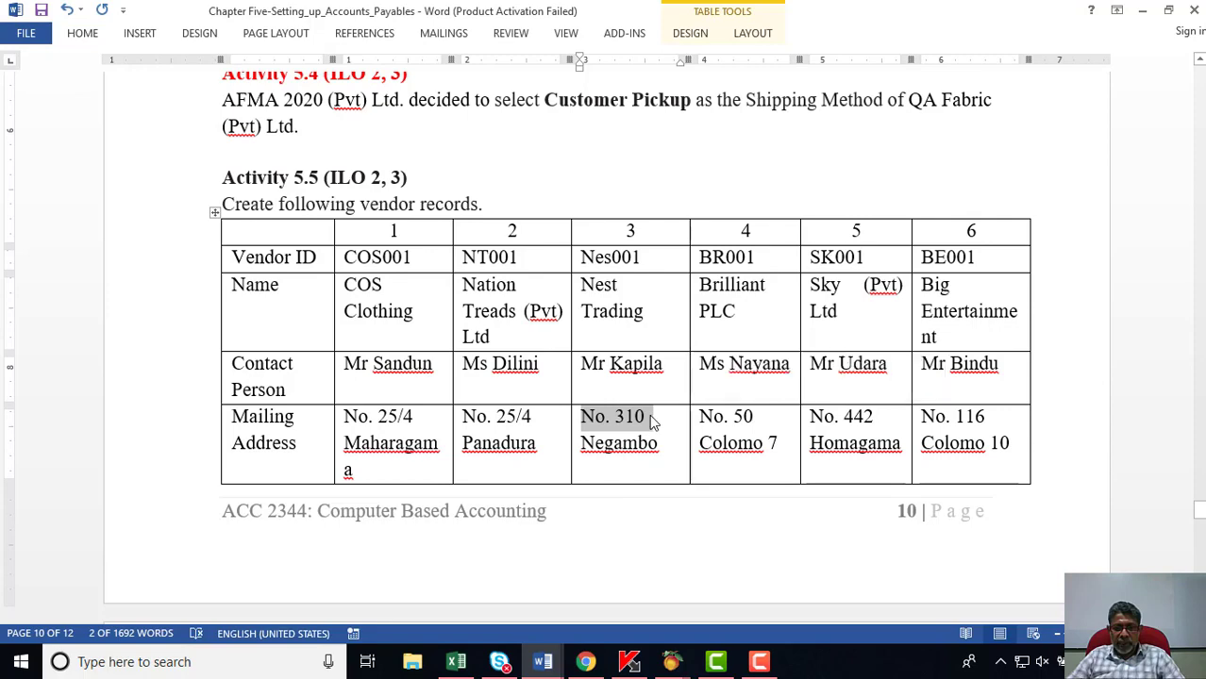
right_click(651, 420)
click(692, 95)
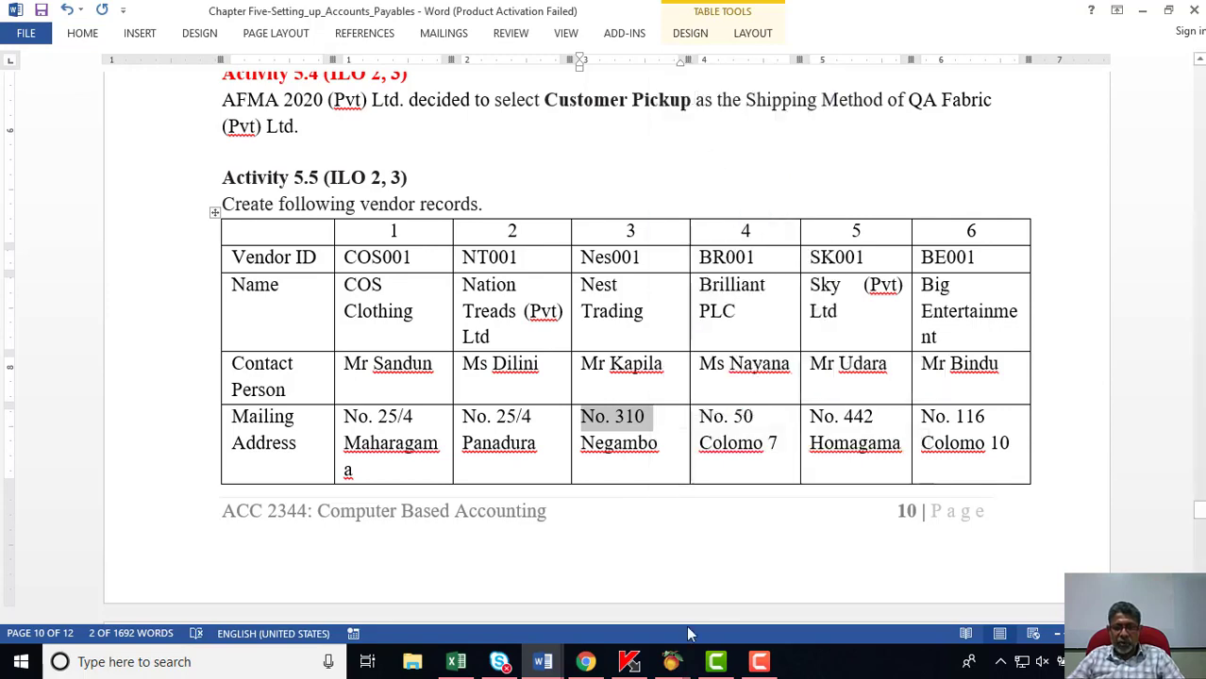
mouse_move(671, 661)
click(755, 557)
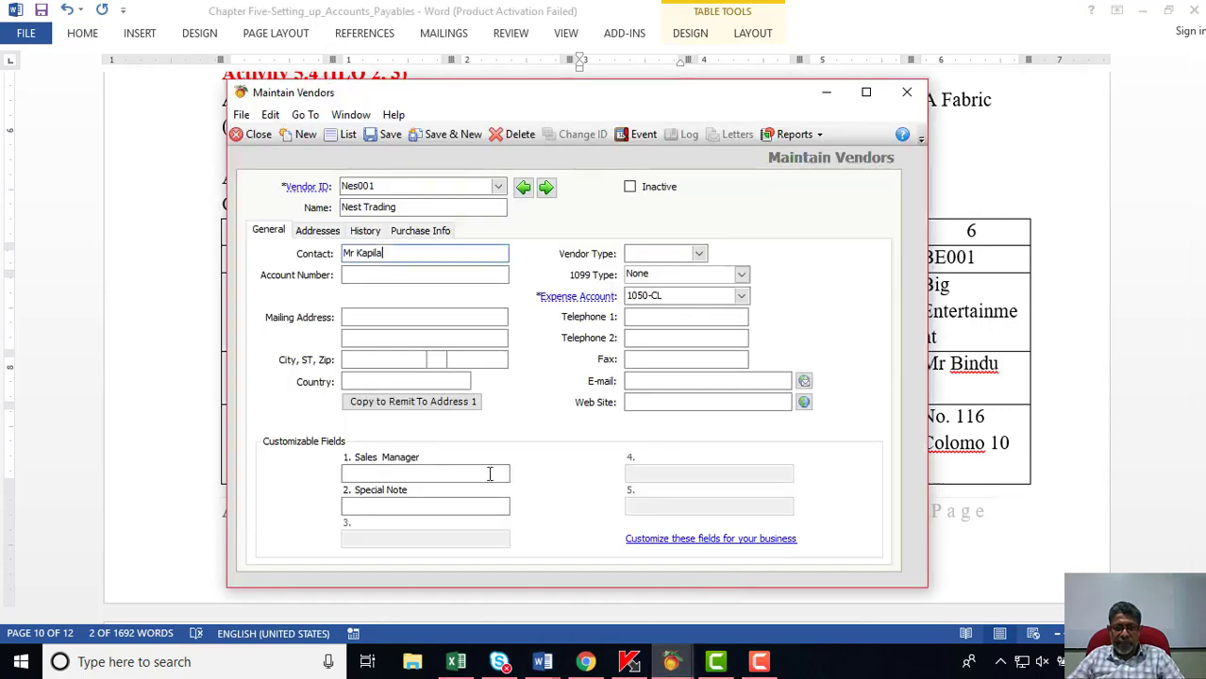
right_click(375, 318)
click(415, 395)
Complete the mailing address of Nes001 with city Nigambo and country Sri Lanka.
click(386, 360)
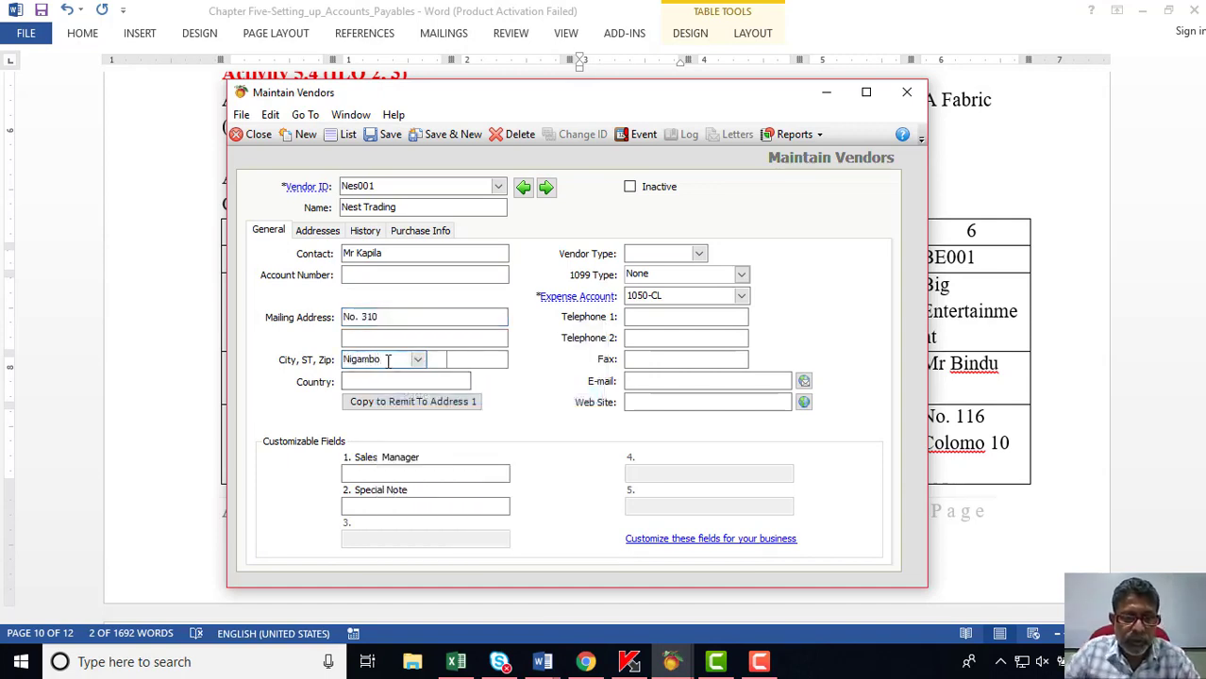
click(375, 381)
click(462, 383)
click(453, 397)
Check Nest Trading's vendor type in the Word table and set the Vendor Type of Nes001 to Cash.
click(1021, 511)
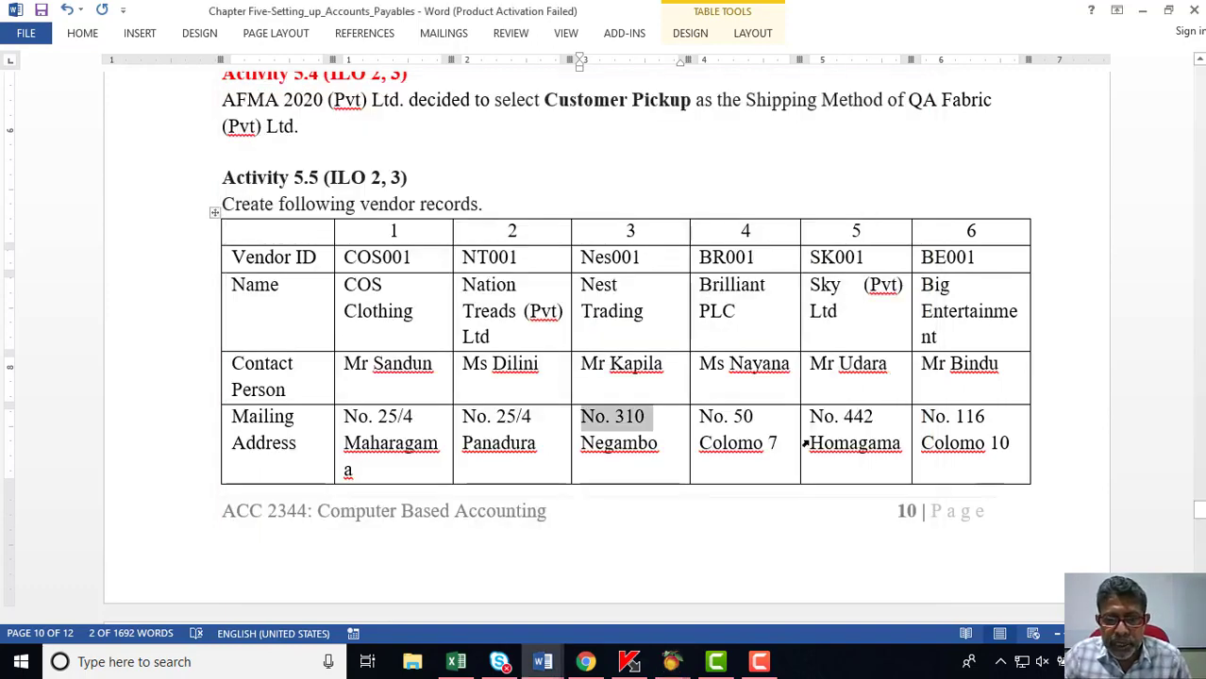
scroll(685, 476, down, 7)
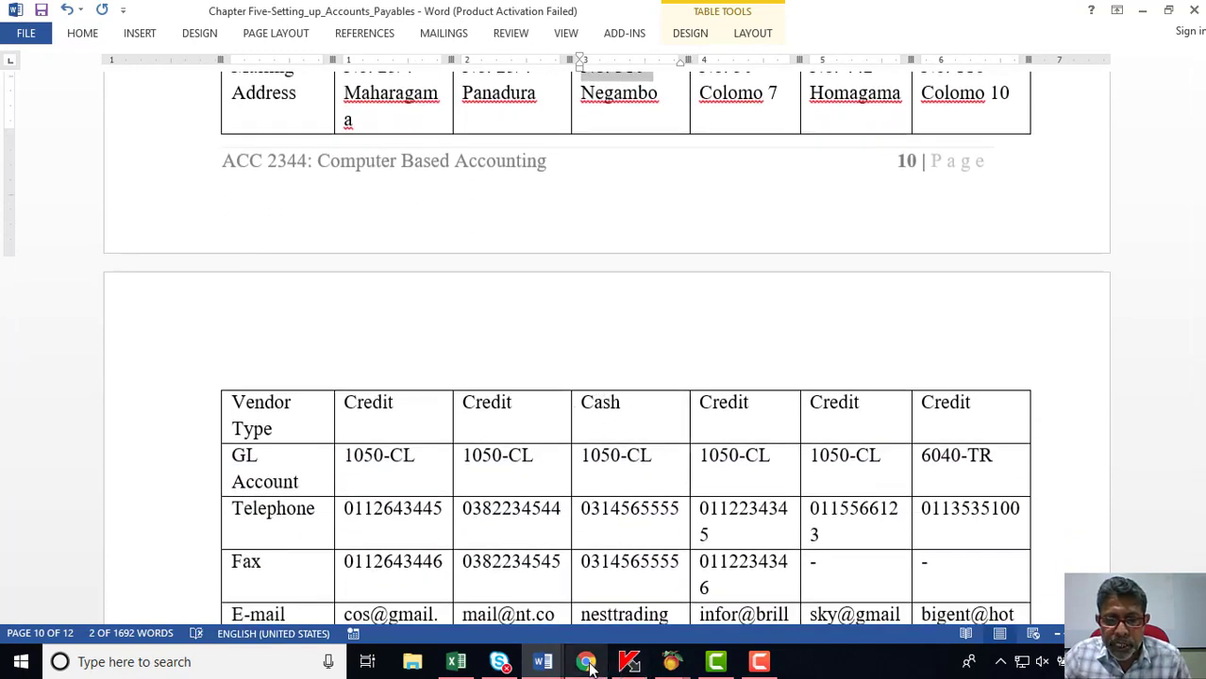
click(671, 661)
click(668, 252)
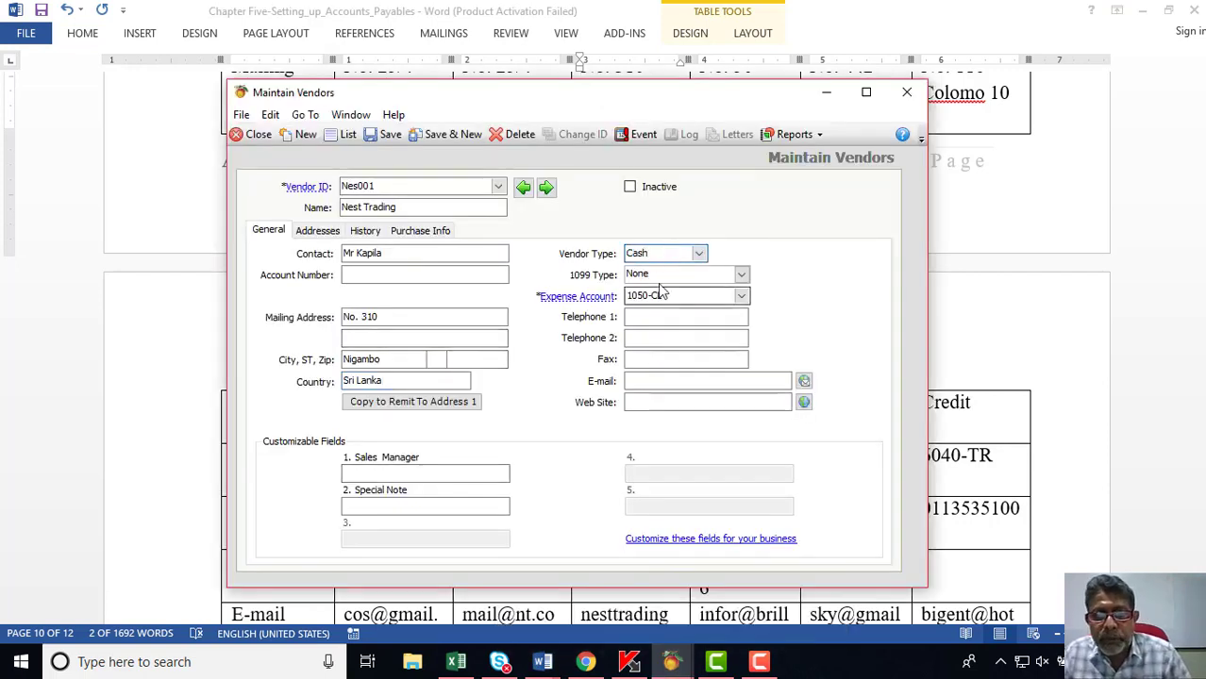
Copy Nest Trading's telephone number from the Word table into Telephone 1 of Nes001.
click(1035, 368)
scroll(981, 404, down, 1)
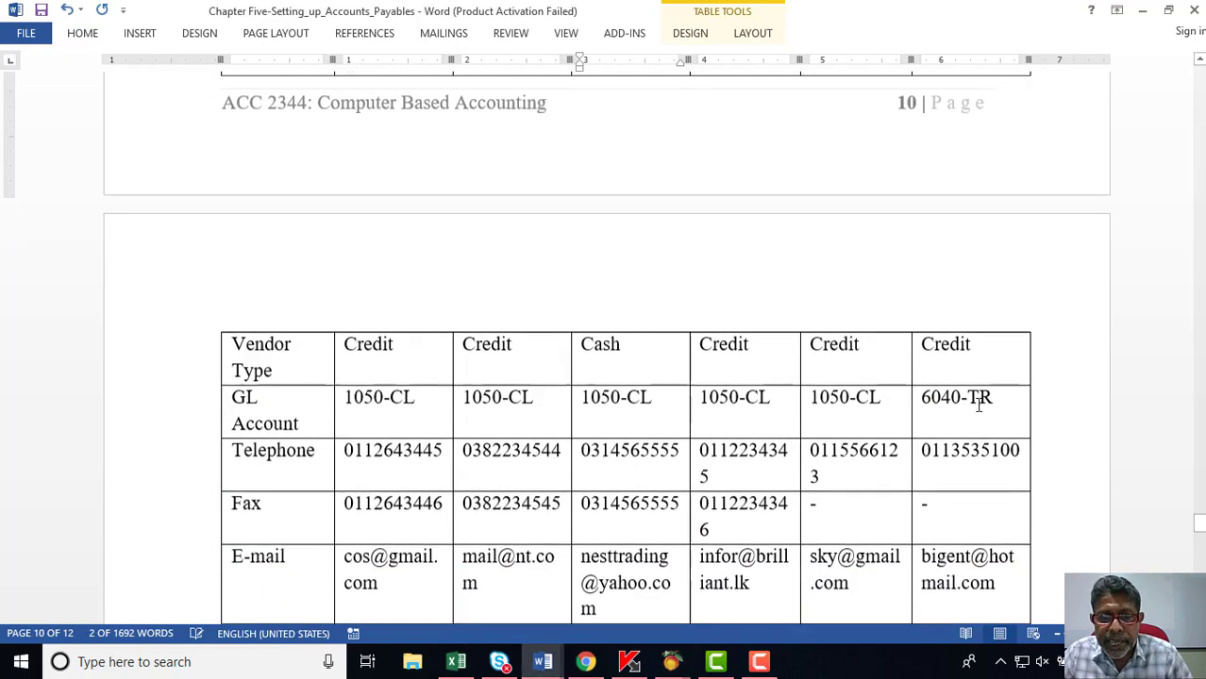
double_click(632, 455)
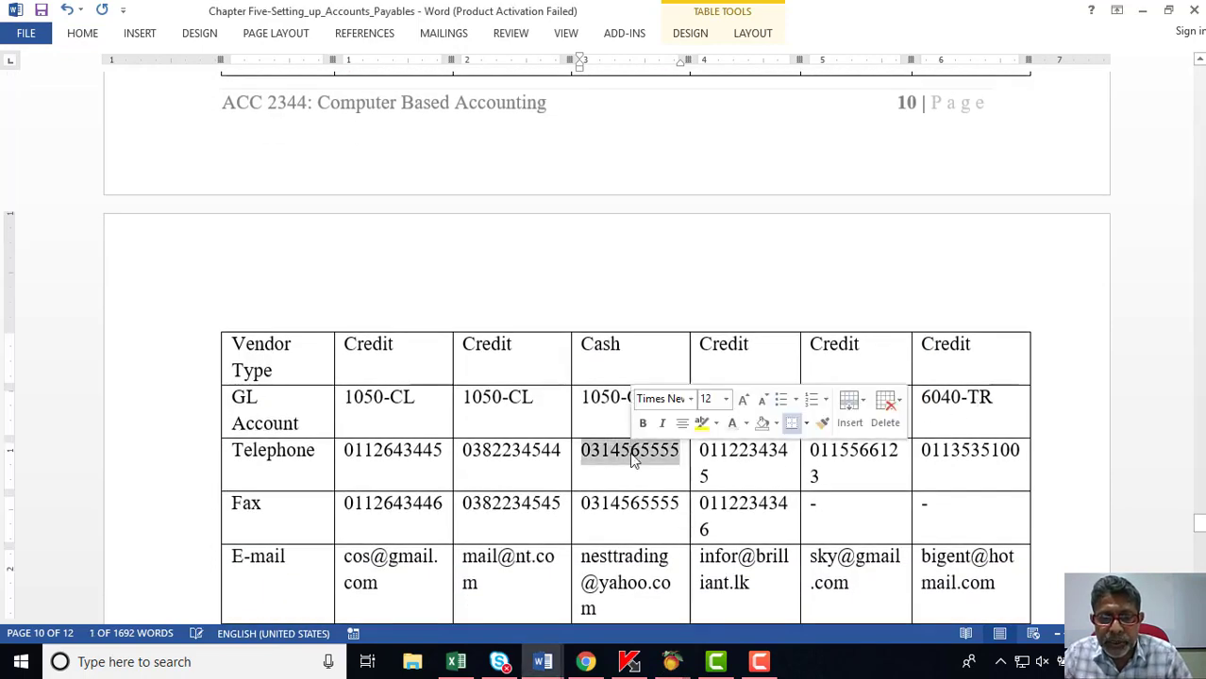
right_click(632, 455)
click(676, 131)
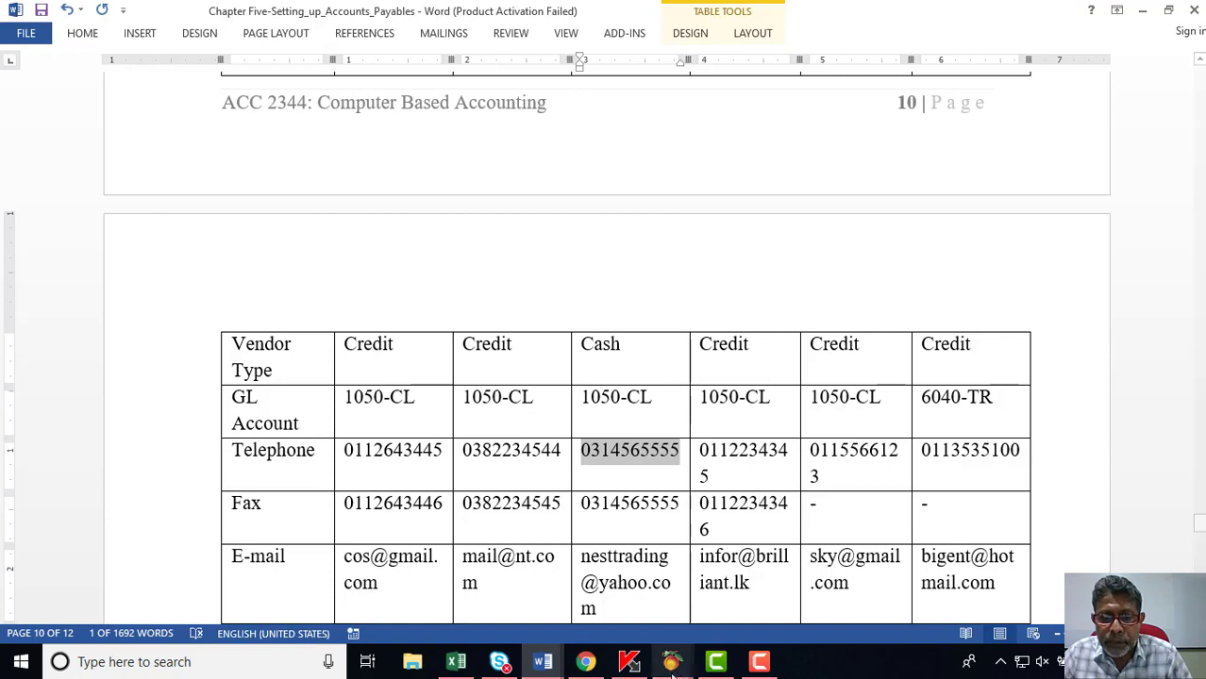
mouse_move(672, 661)
click(774, 566)
click(667, 318)
right_click(667, 318)
click(717, 390)
Copy Nest Trading's fax number from the Word table into the Fax field of Nes001.
click(996, 309)
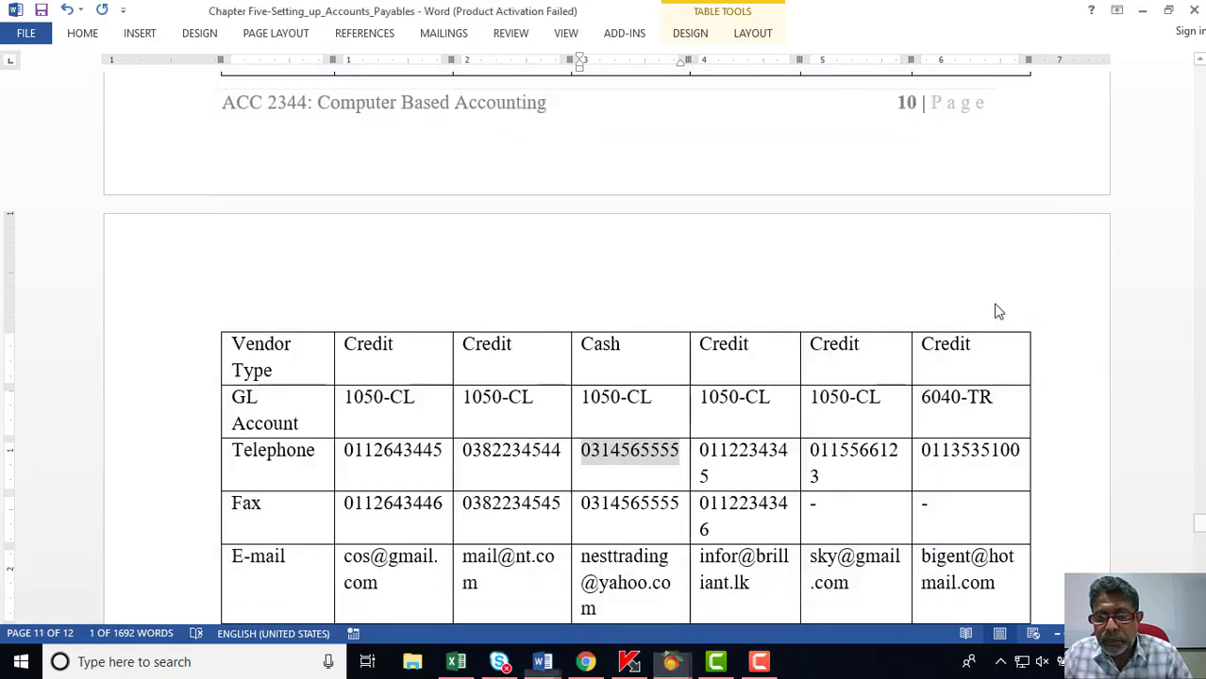
double_click(630, 506)
right_click(630, 507)
click(669, 183)
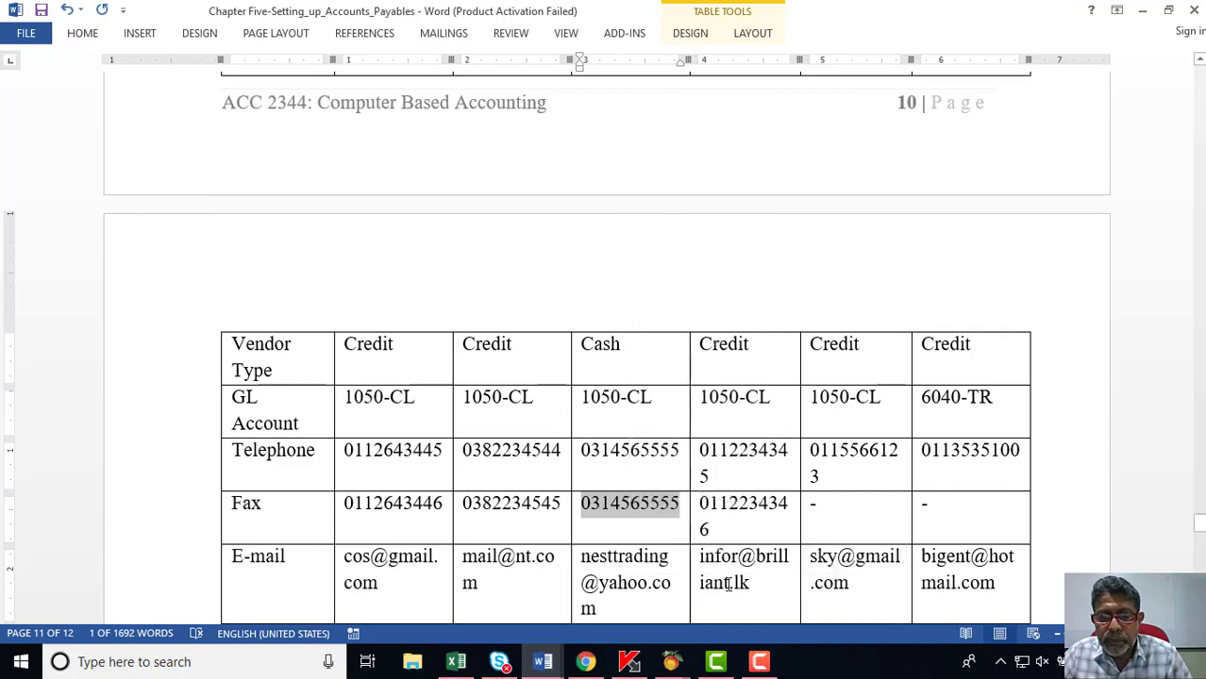
click(671, 661)
click(657, 359)
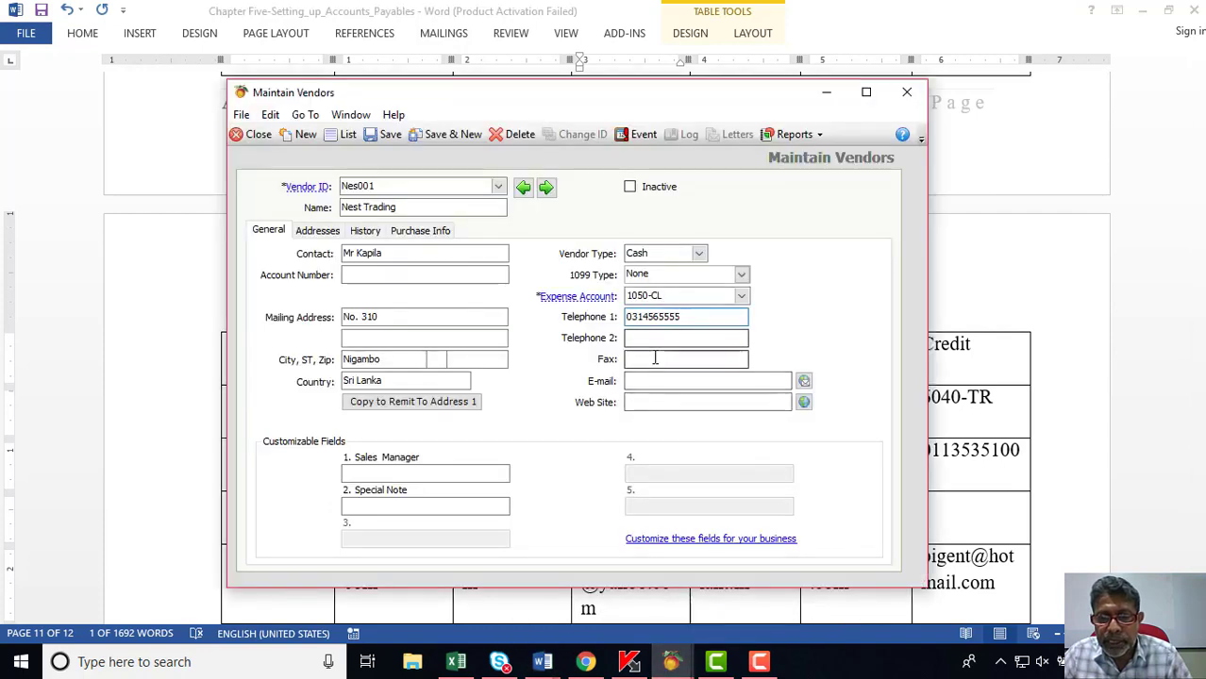
right_click(657, 359)
click(695, 432)
Copy Nest Trading's e-mail address from the Word table into the E-mail field of Nes001.
click(542, 662)
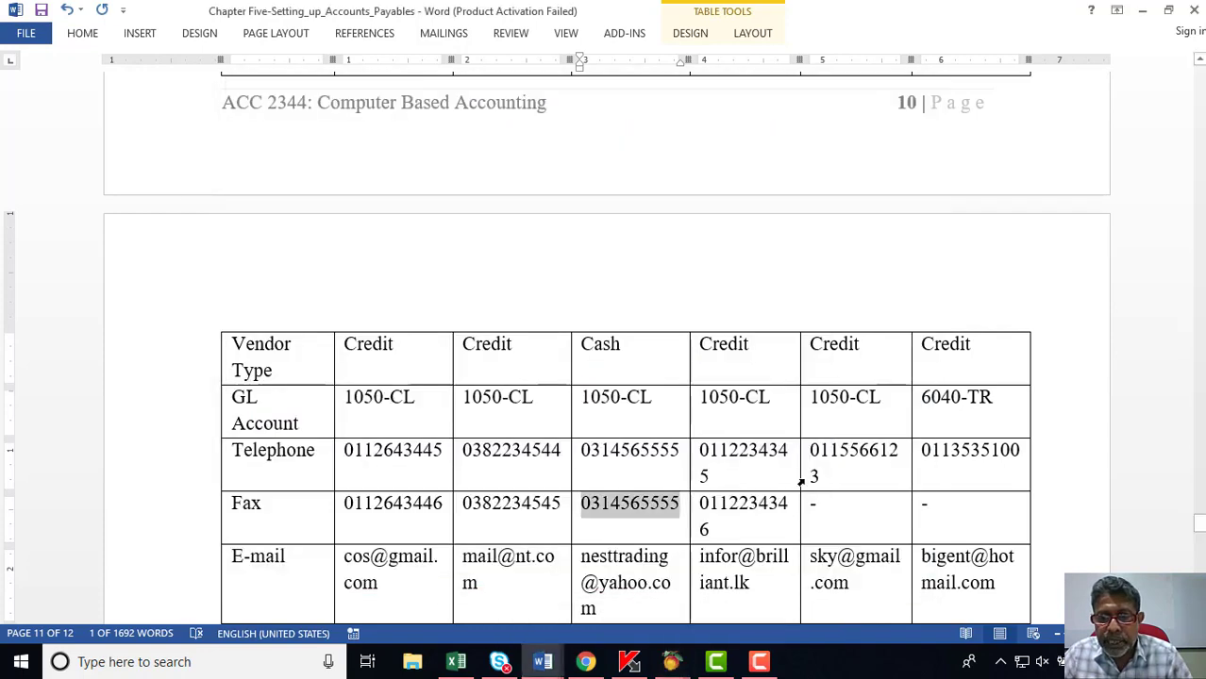
scroll(594, 386, down, 2)
click(582, 385)
drag(608, 396, 615, 427)
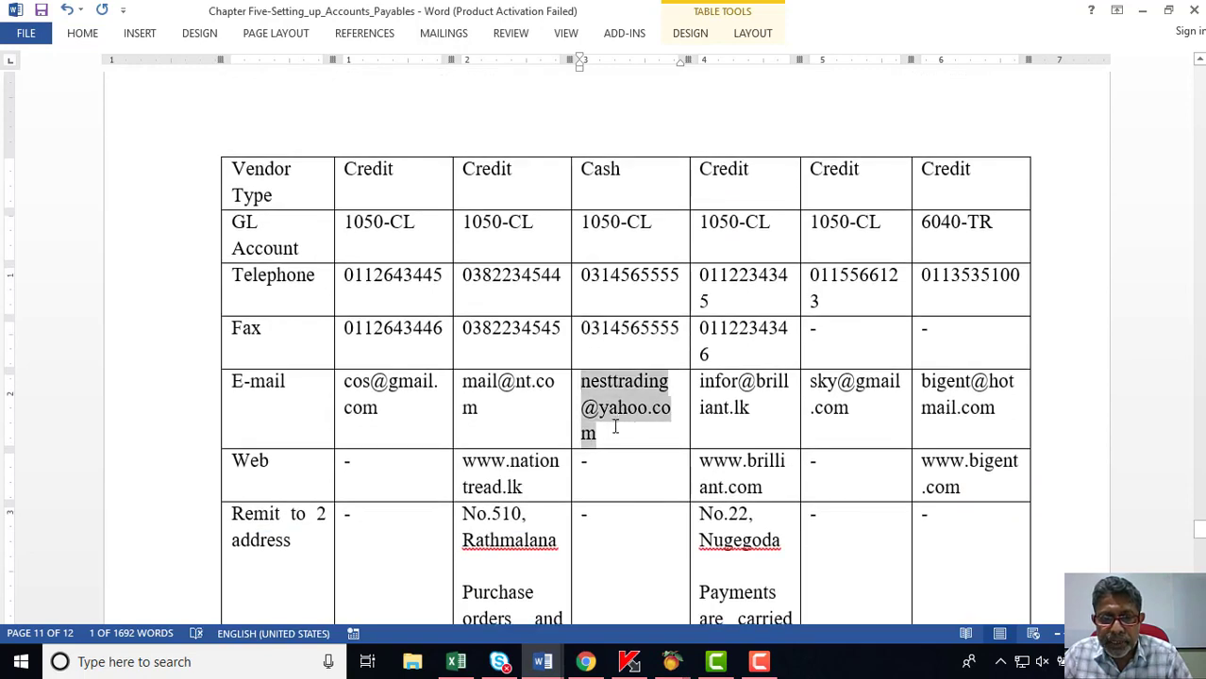
right_click(609, 415)
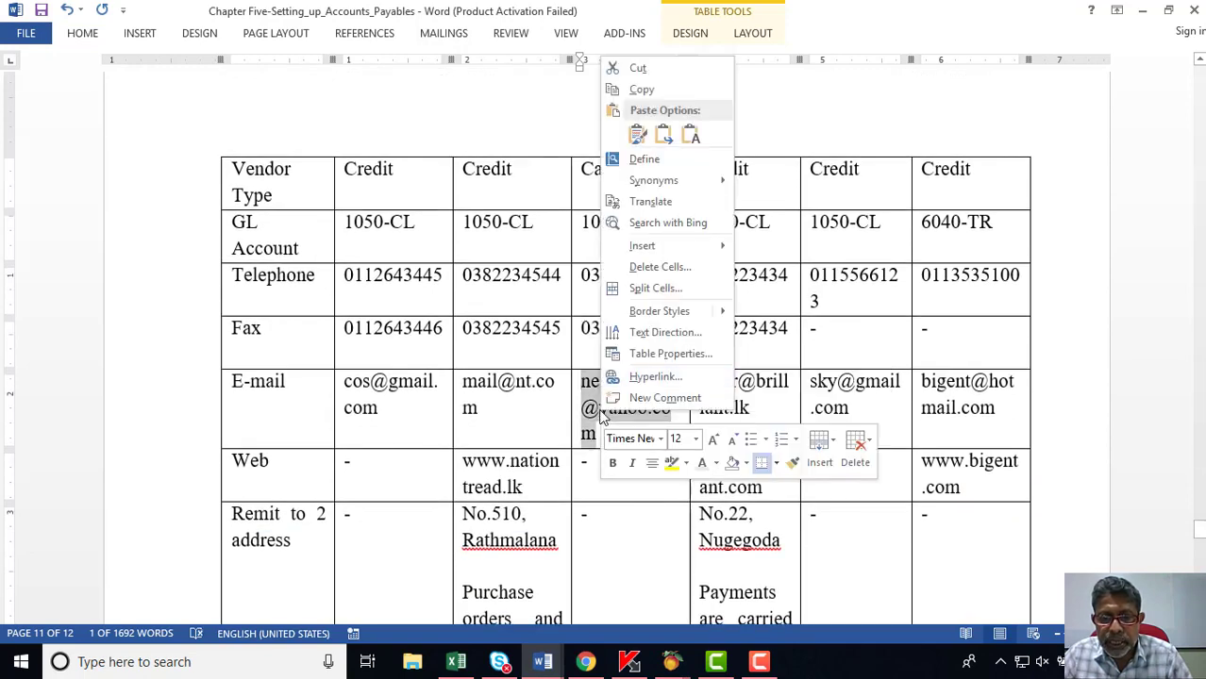
click(632, 87)
mouse_move(670, 661)
click(754, 566)
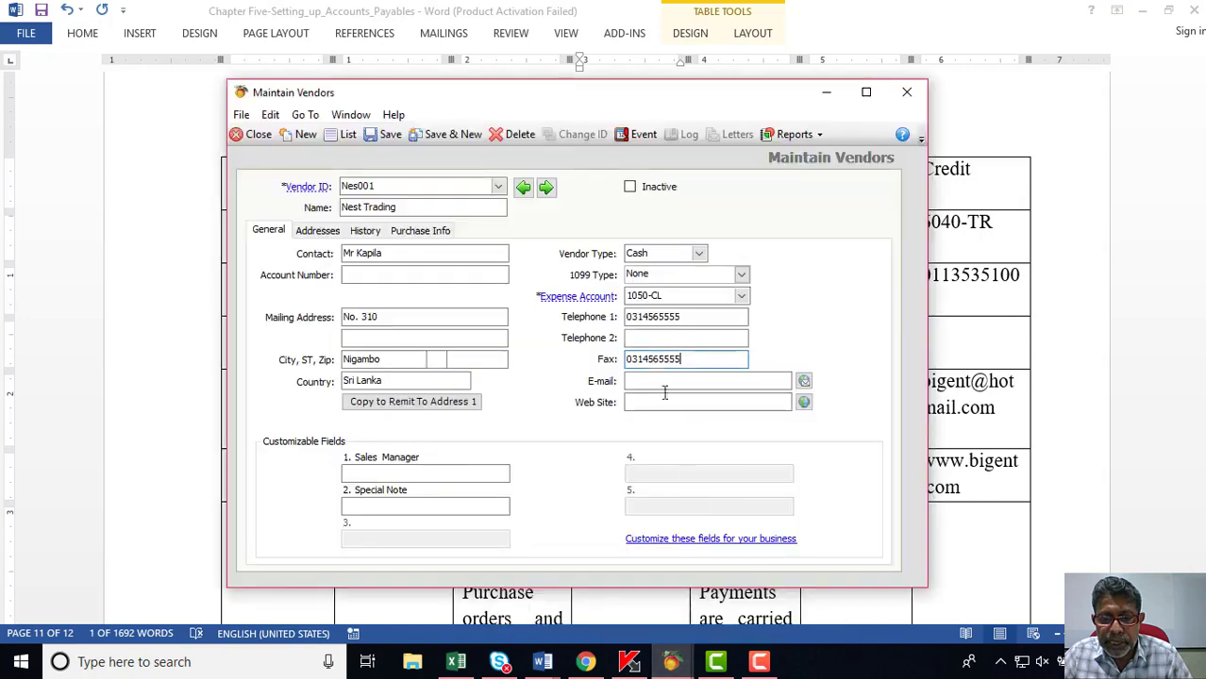
click(656, 380)
right_click(657, 381)
click(692, 459)
Check Nest Trading's shipping method in the Word table and set Ship Via of Nes001 to Cust. Pickup.
click(1060, 359)
scroll(909, 401, down, 6)
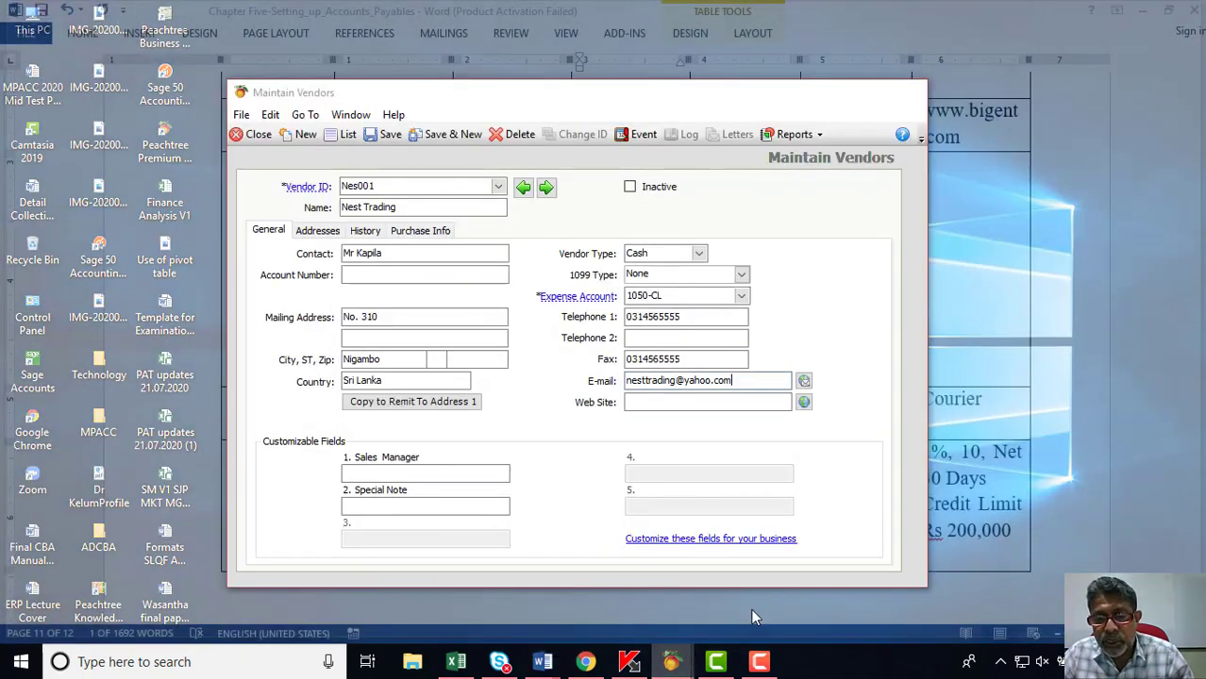
click(600, 538)
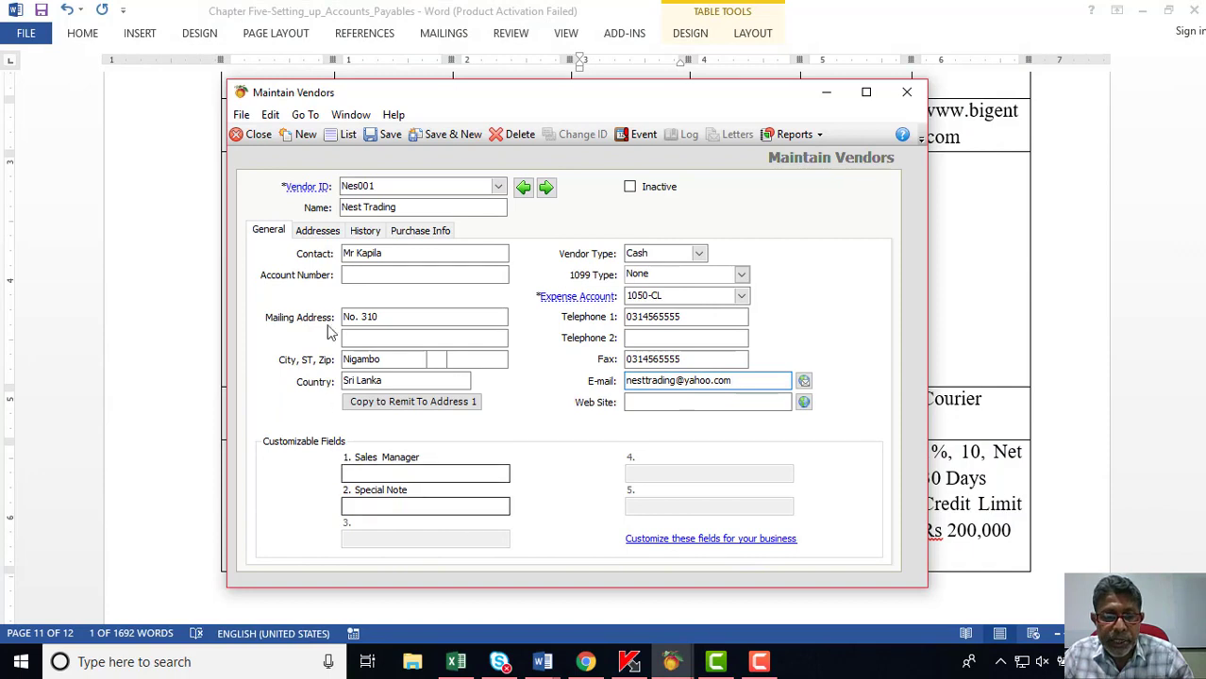
click(429, 232)
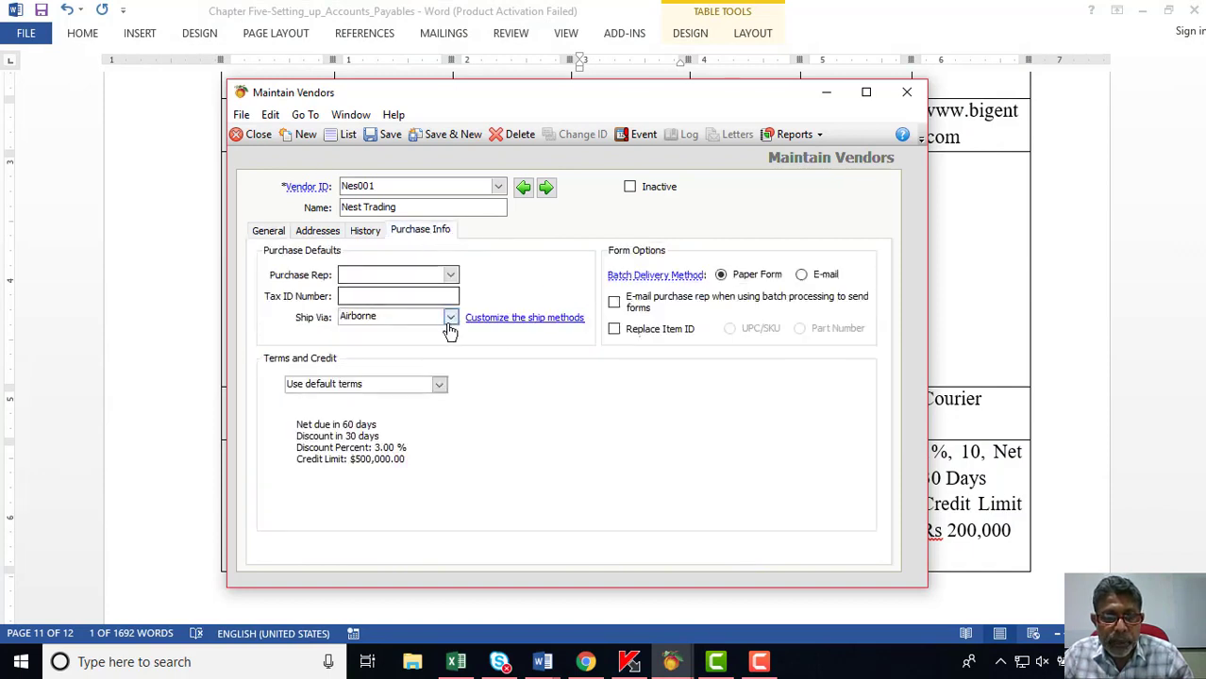
click(450, 318)
click(396, 352)
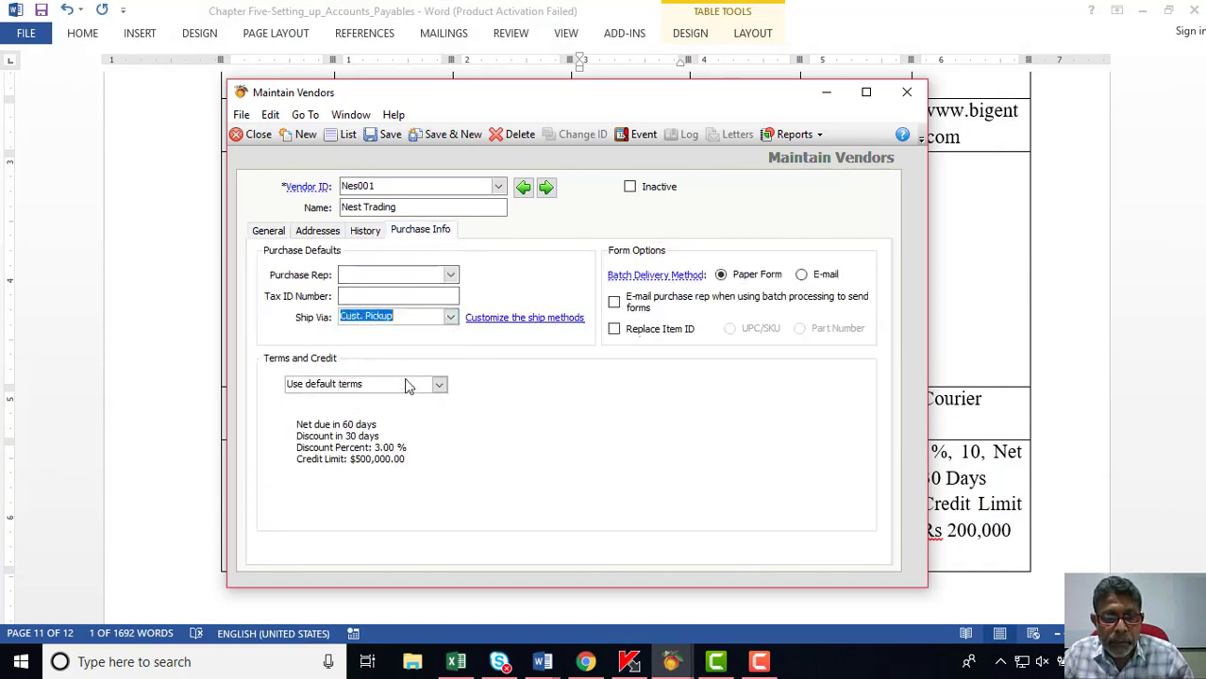
Customize the terms of Nes001 to C.O.D. with a blank credit limit and save the record, starting a new one.
click(440, 387)
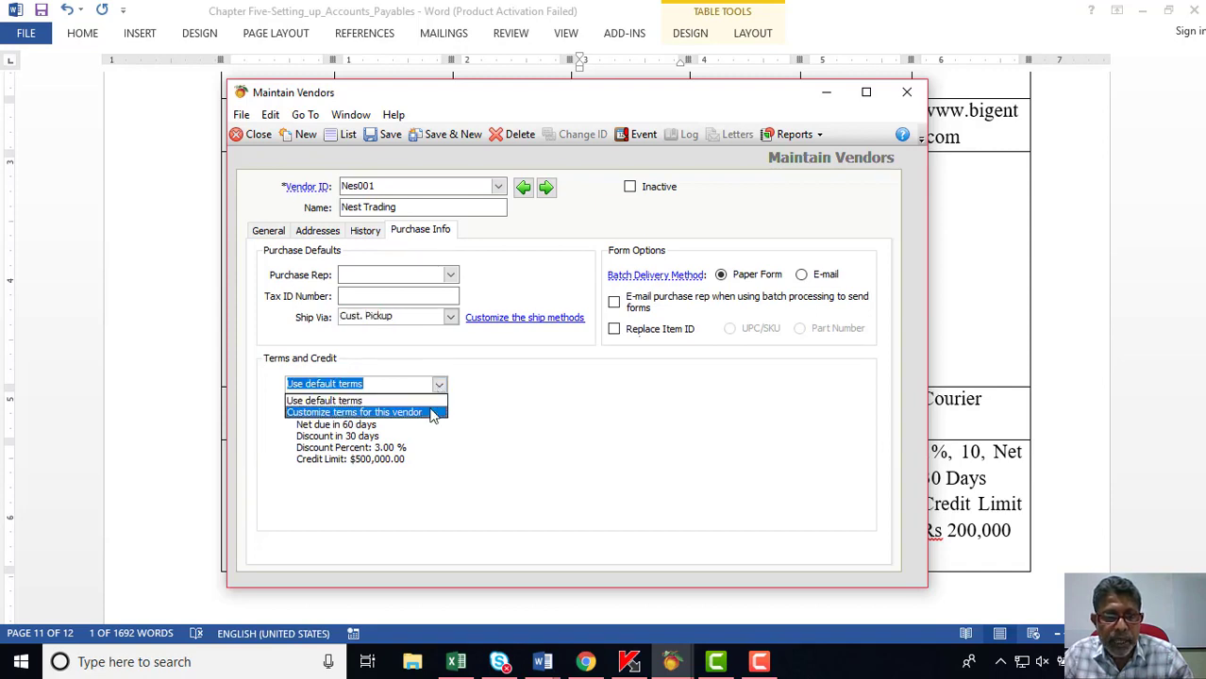
click(431, 413)
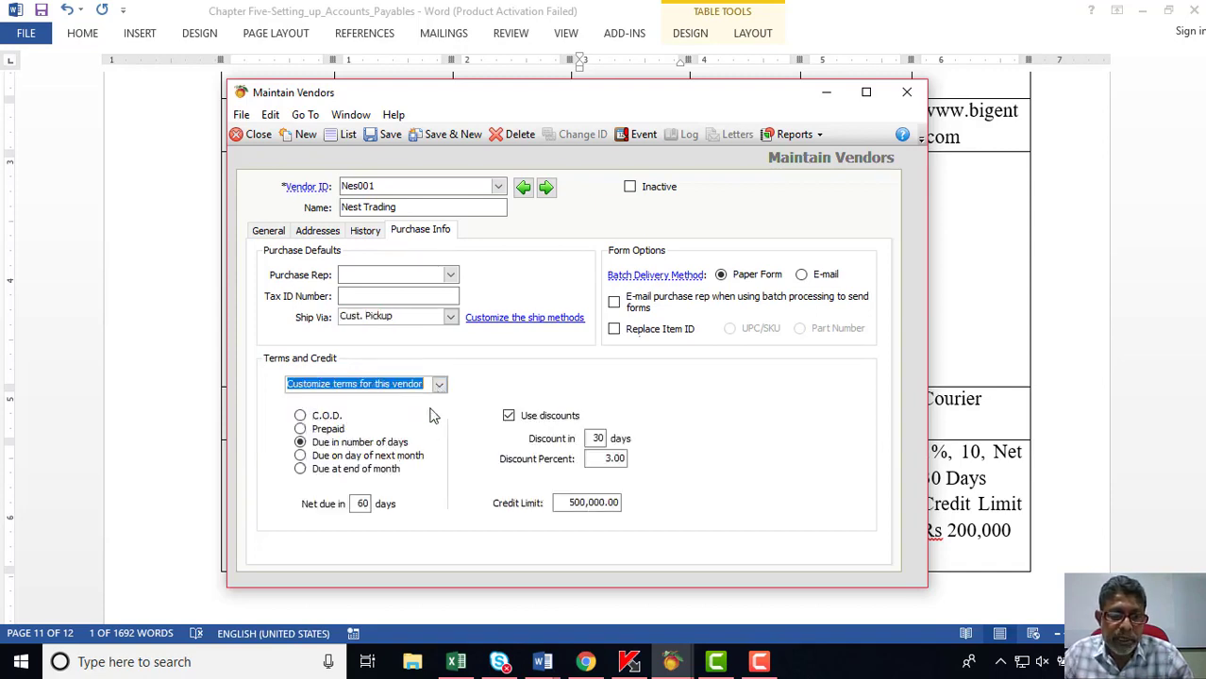
click(301, 423)
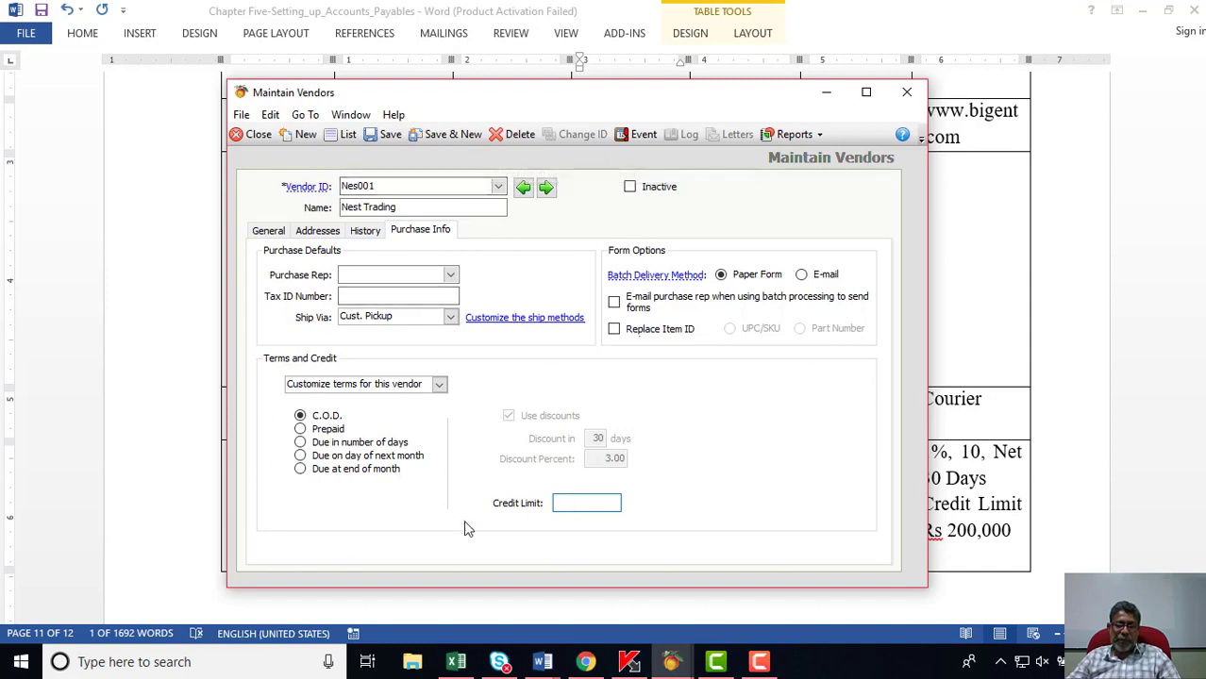
click(438, 135)
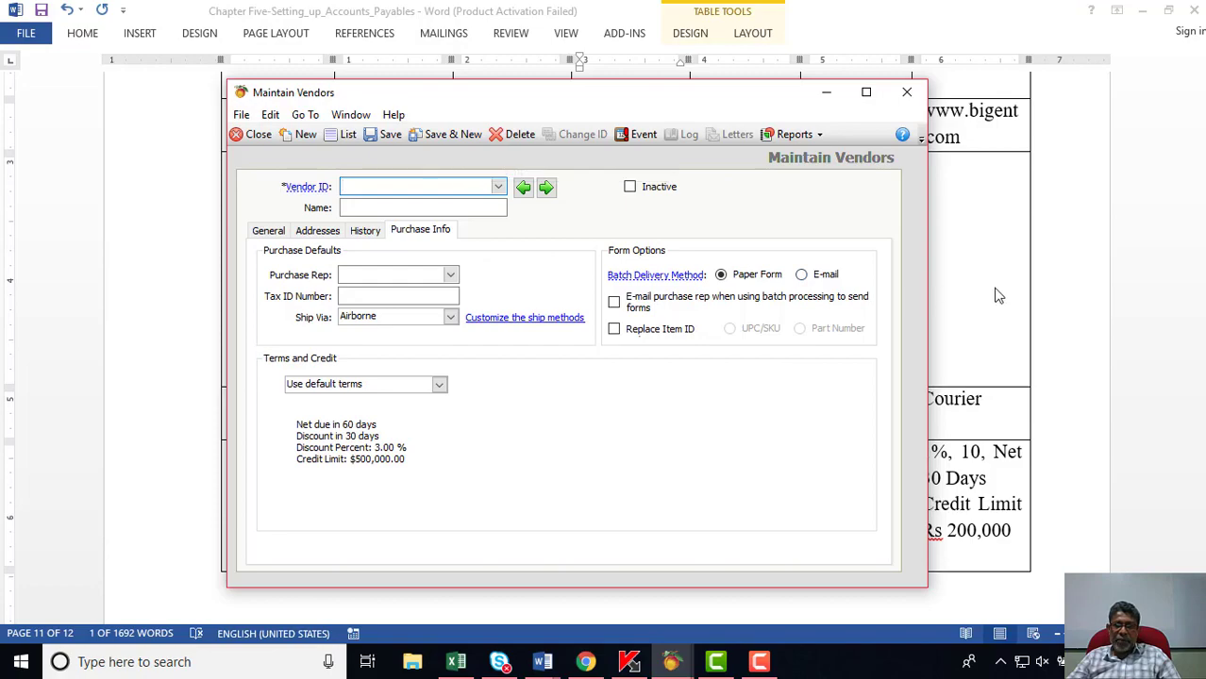
Copy the vendor ID BR001 from the Word table into the Vendor ID field of the new vendor record.
click(991, 289)
scroll(812, 318, up, 4)
scroll(811, 318, up, 10)
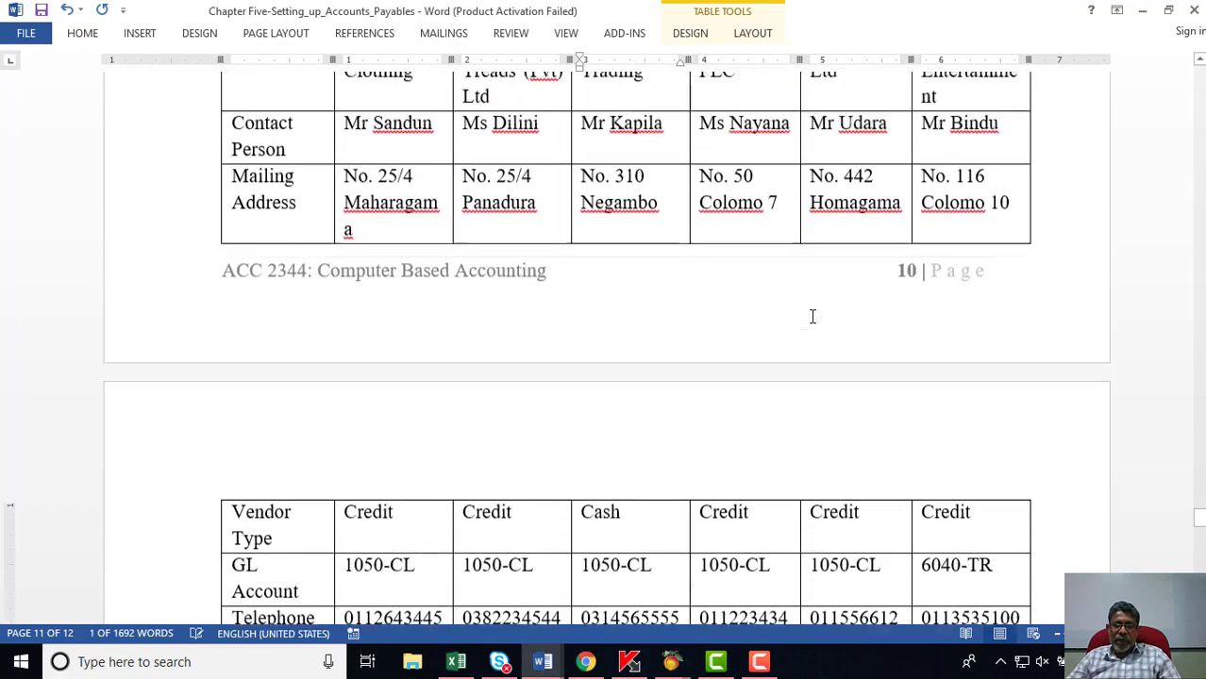
double_click(730, 313)
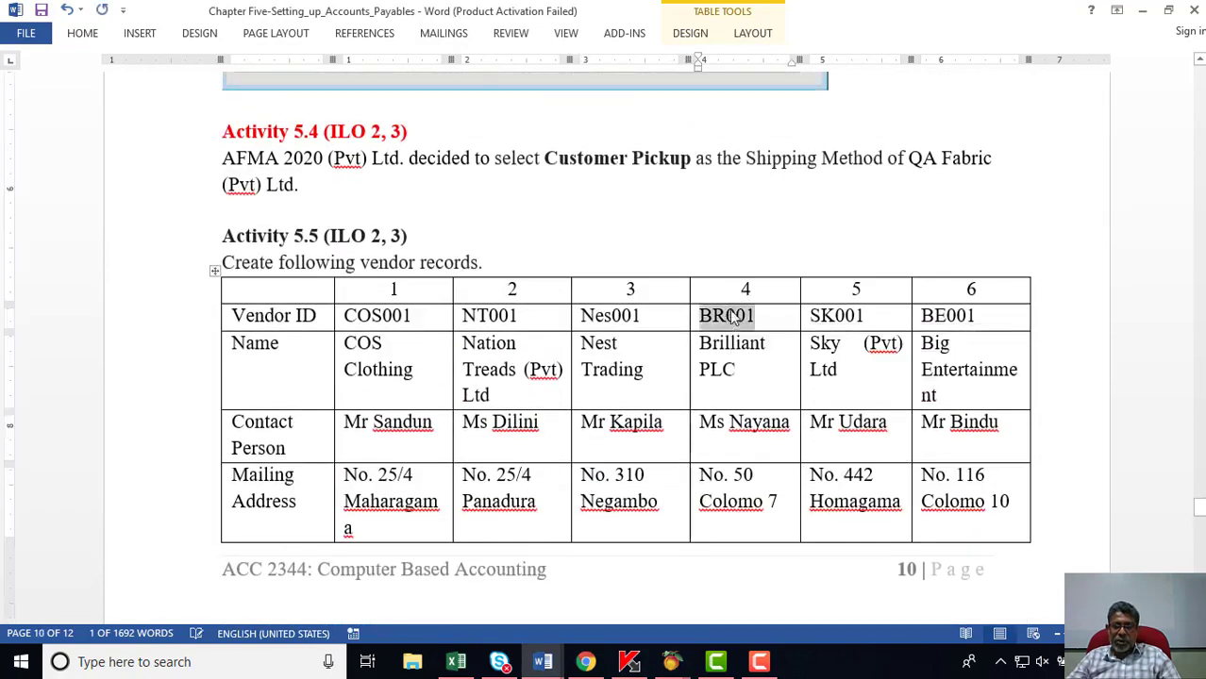
right_click(732, 314)
click(776, 318)
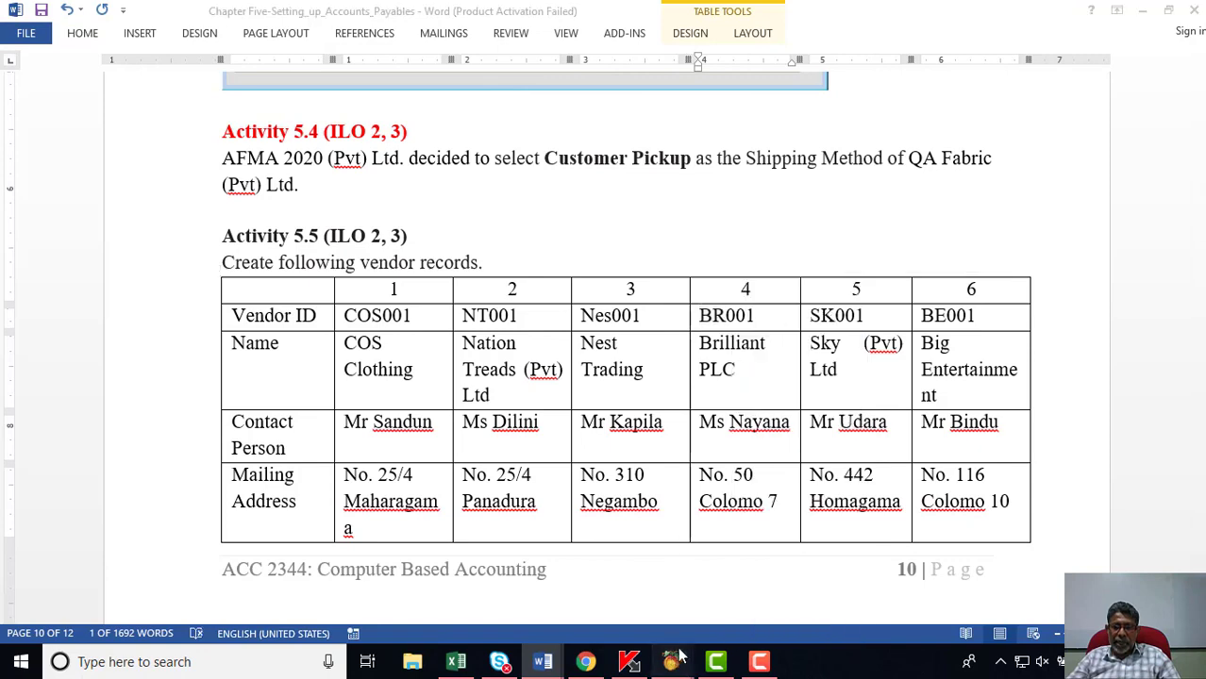
click(671, 661)
click(409, 187)
key(ctrl+v)
Copy the vendor name Brilliant PLC from the Word table into the Name field of BR001.
key(alt+Tab)
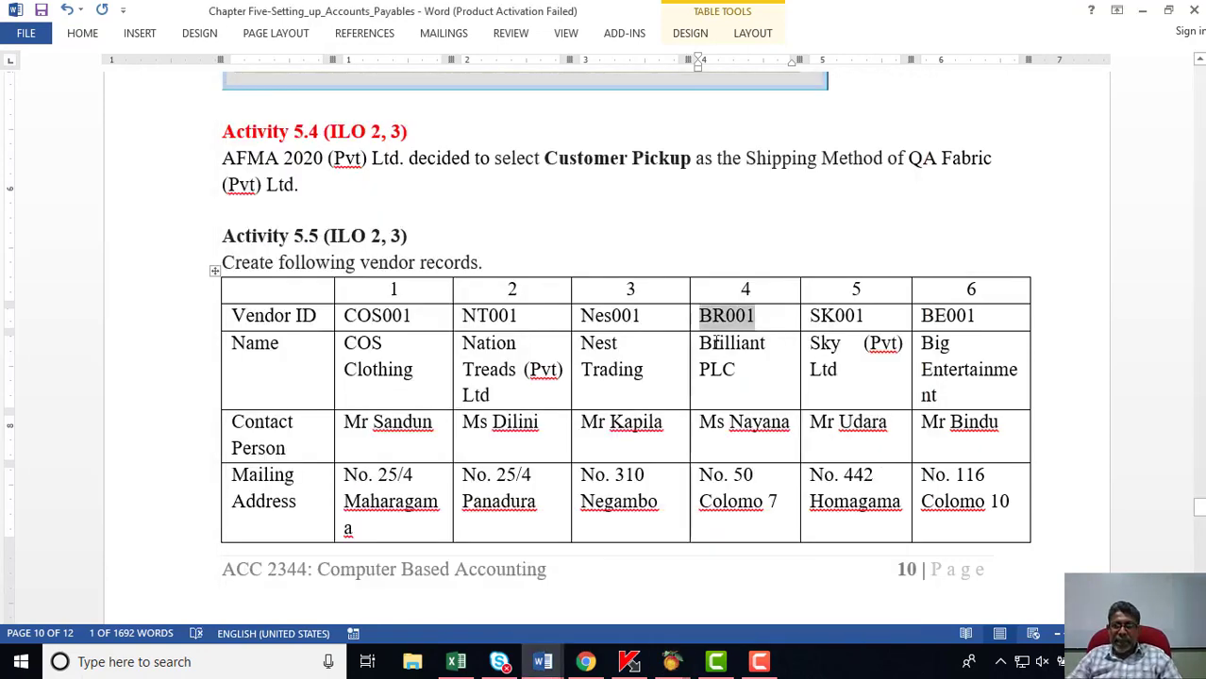
drag(703, 343, 742, 370)
right_click(741, 364)
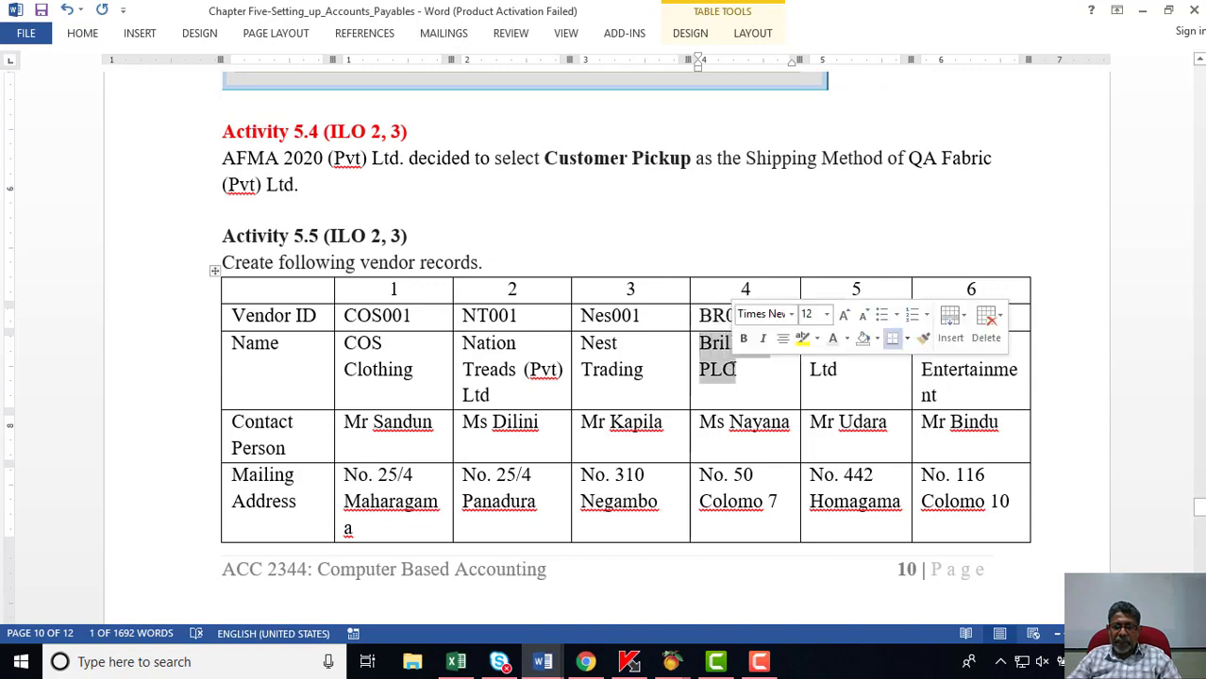
click(772, 47)
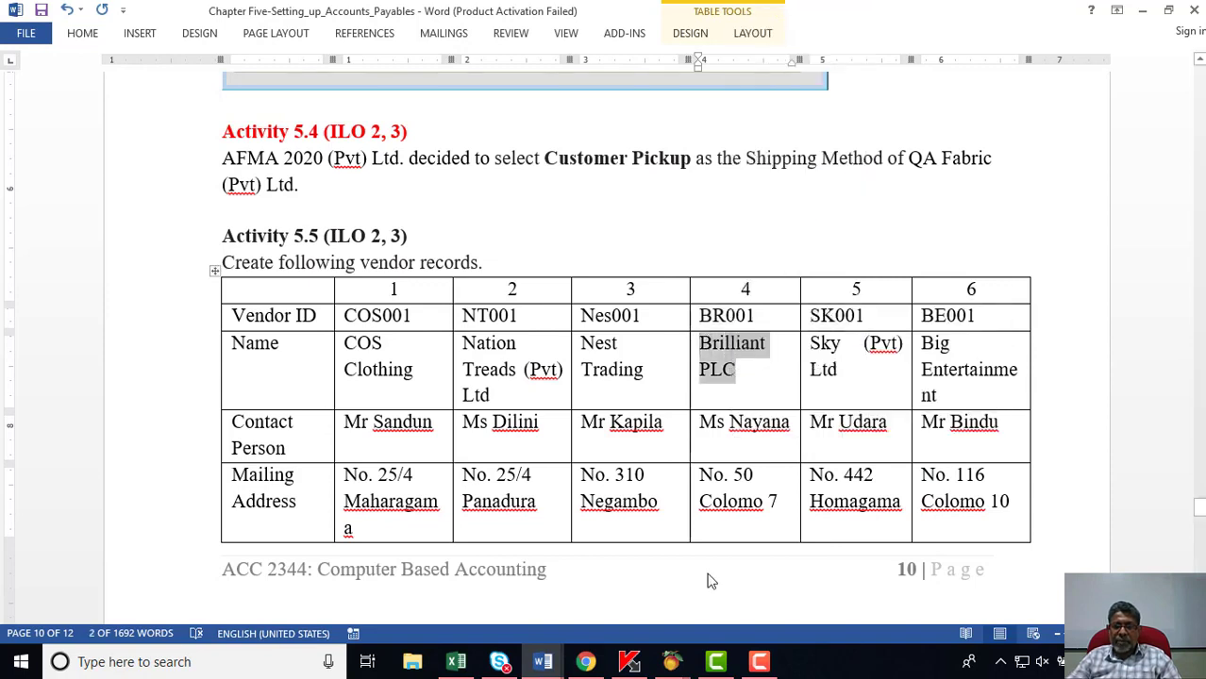
mouse_move(672, 661)
click(777, 617)
click(368, 208)
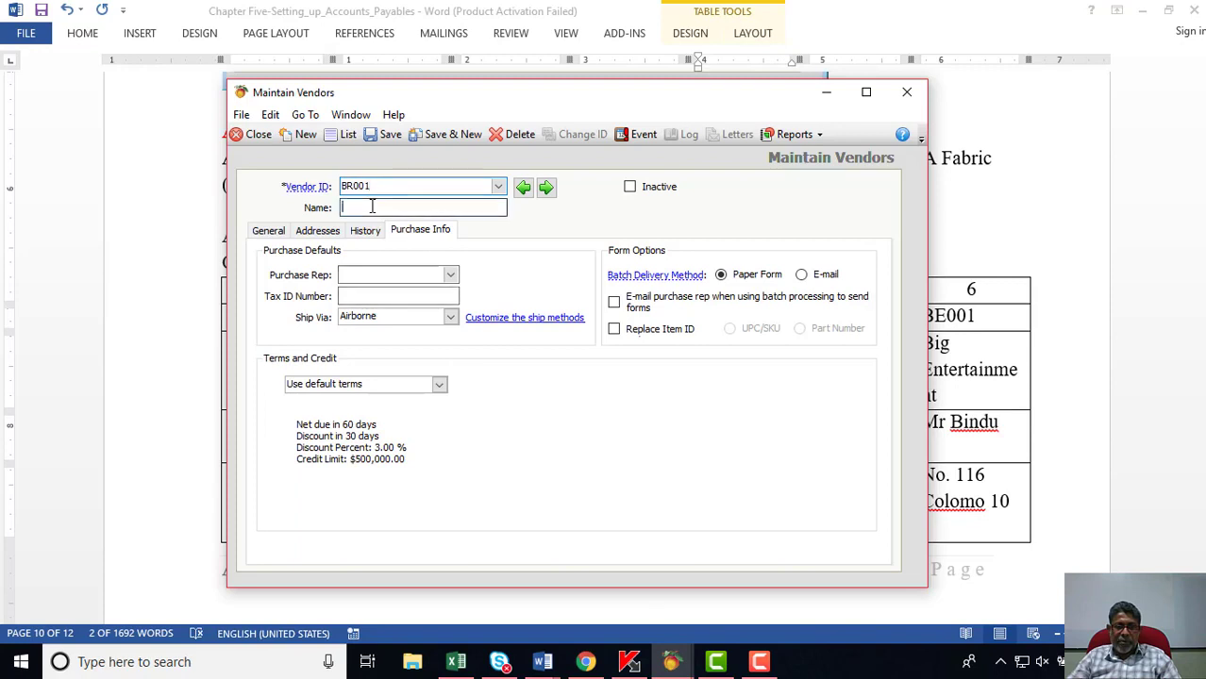
right_click(374, 207)
click(413, 281)
Copy Brilliant PLC's contact person from the Word table into the Contact field of BR001's general details.
click(268, 230)
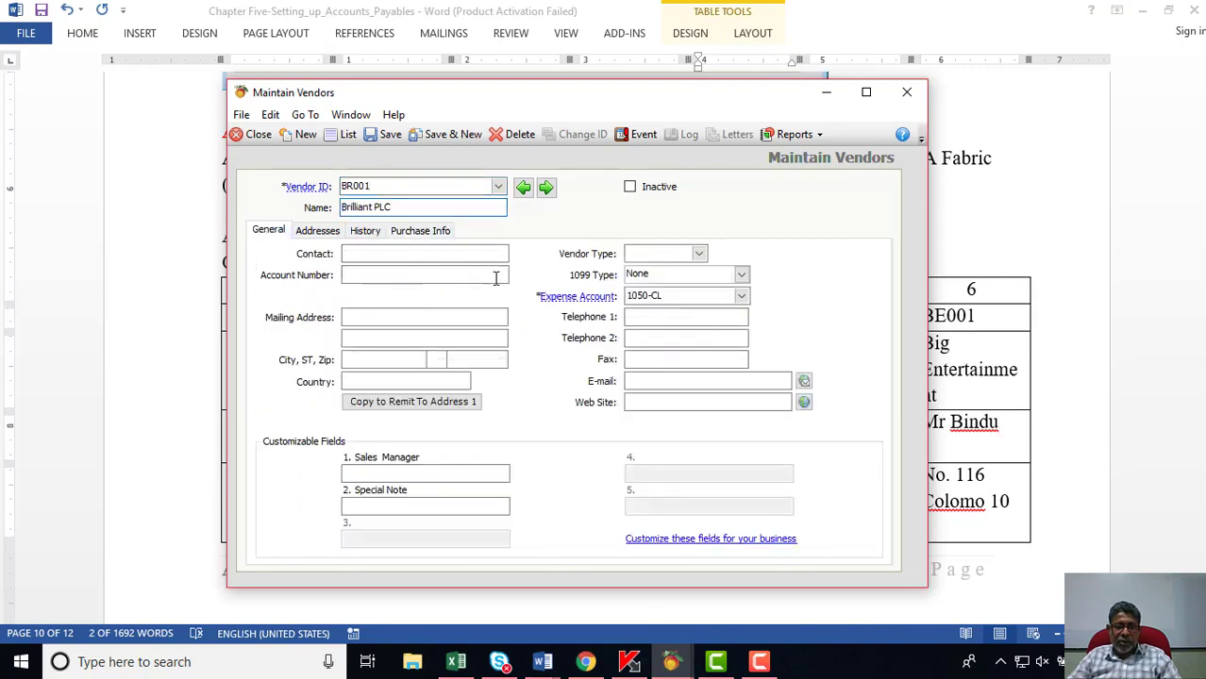
key(alt+Tab)
drag(700, 421, 769, 421)
right_click(769, 421)
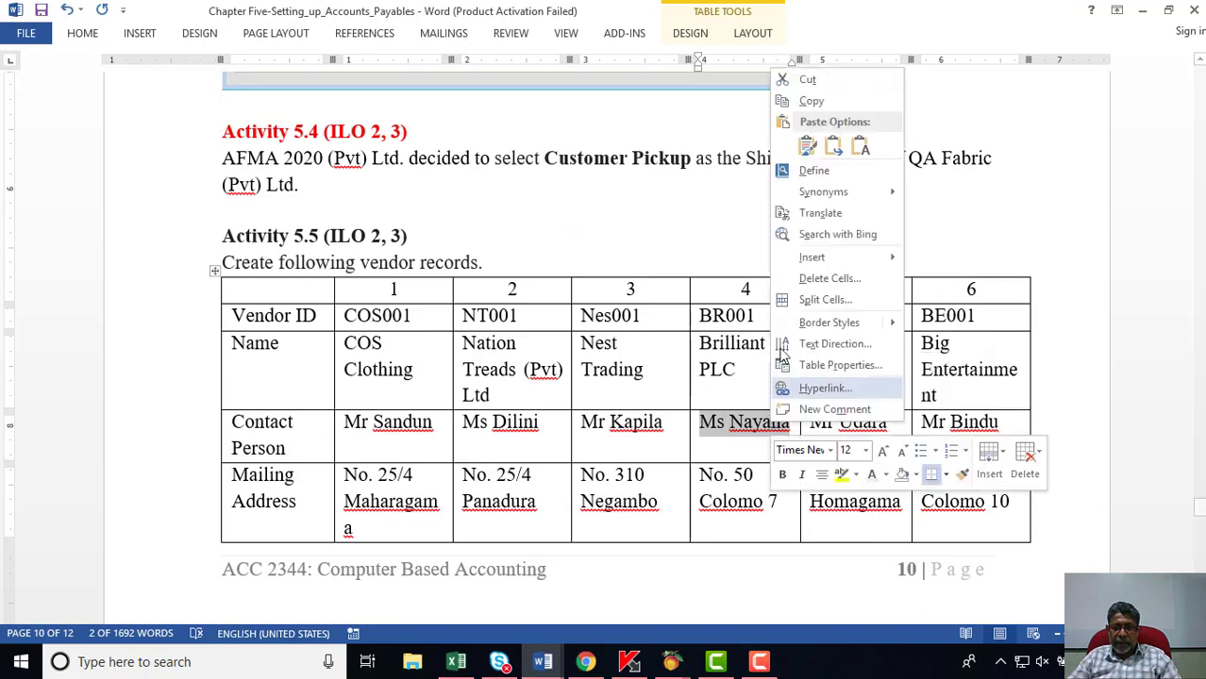
click(812, 101)
click(675, 660)
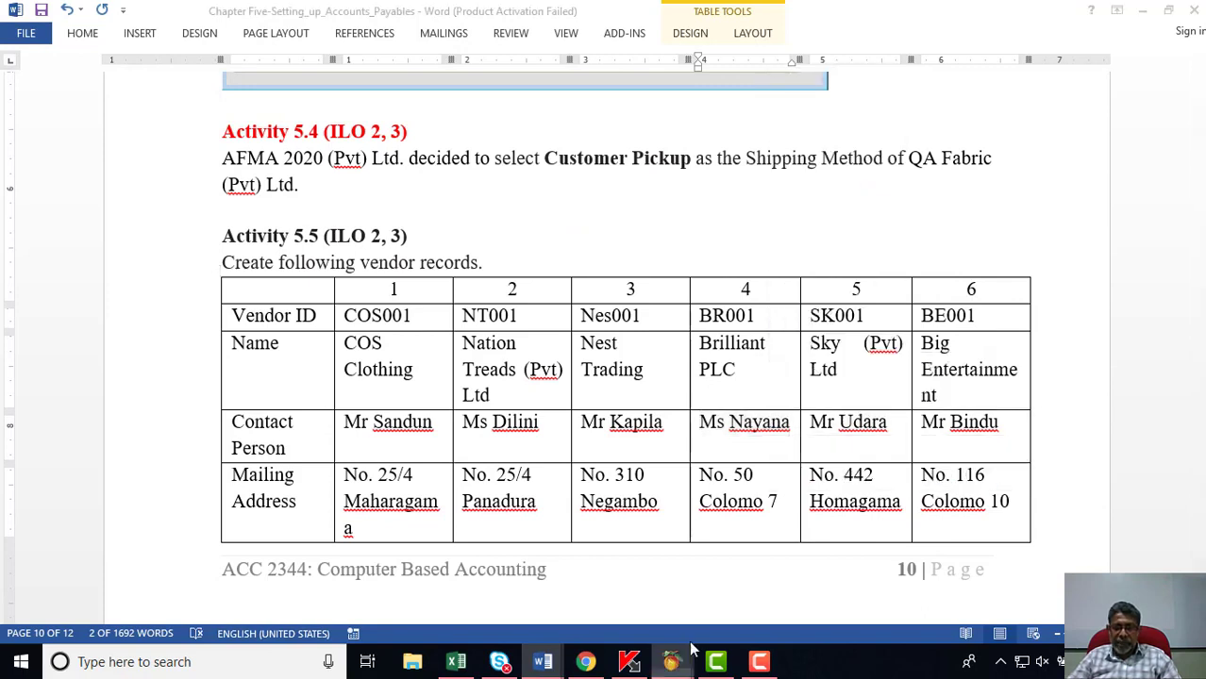
click(373, 254)
right_click(387, 253)
click(415, 328)
Copy the house number line of Brilliant PLC's address from the Word table into the first Mailing Address line of BR001.
click(1059, 400)
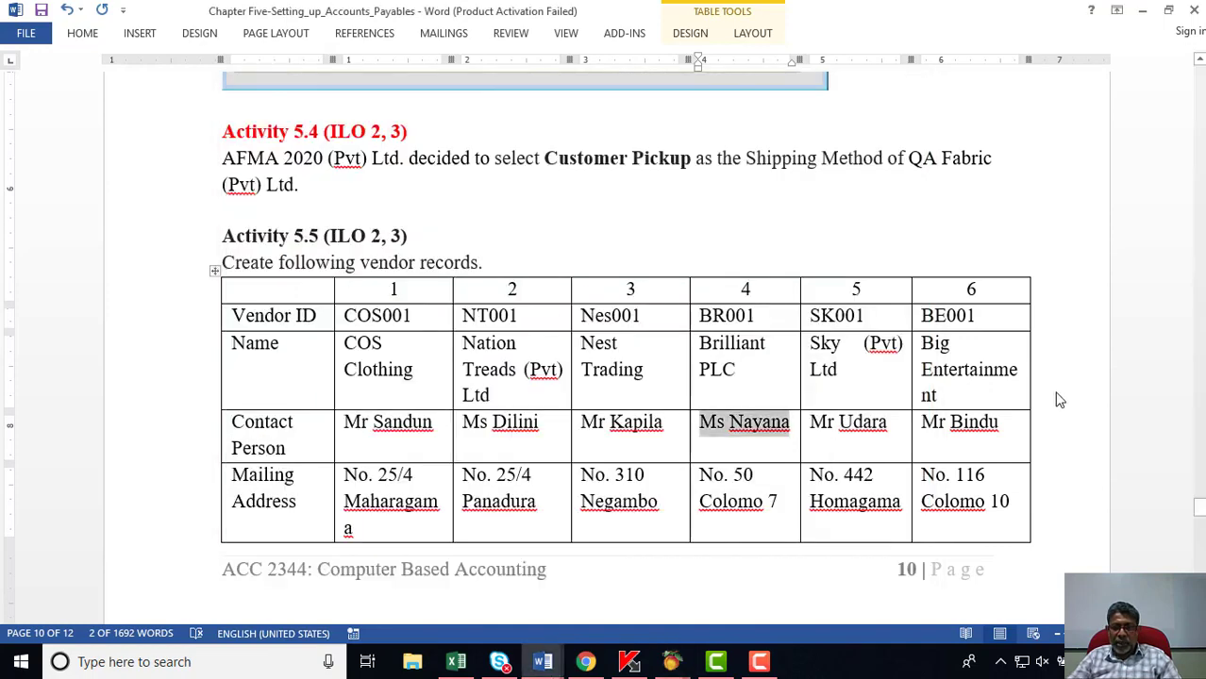
scroll(1058, 400, down, 2)
drag(704, 358, 758, 358)
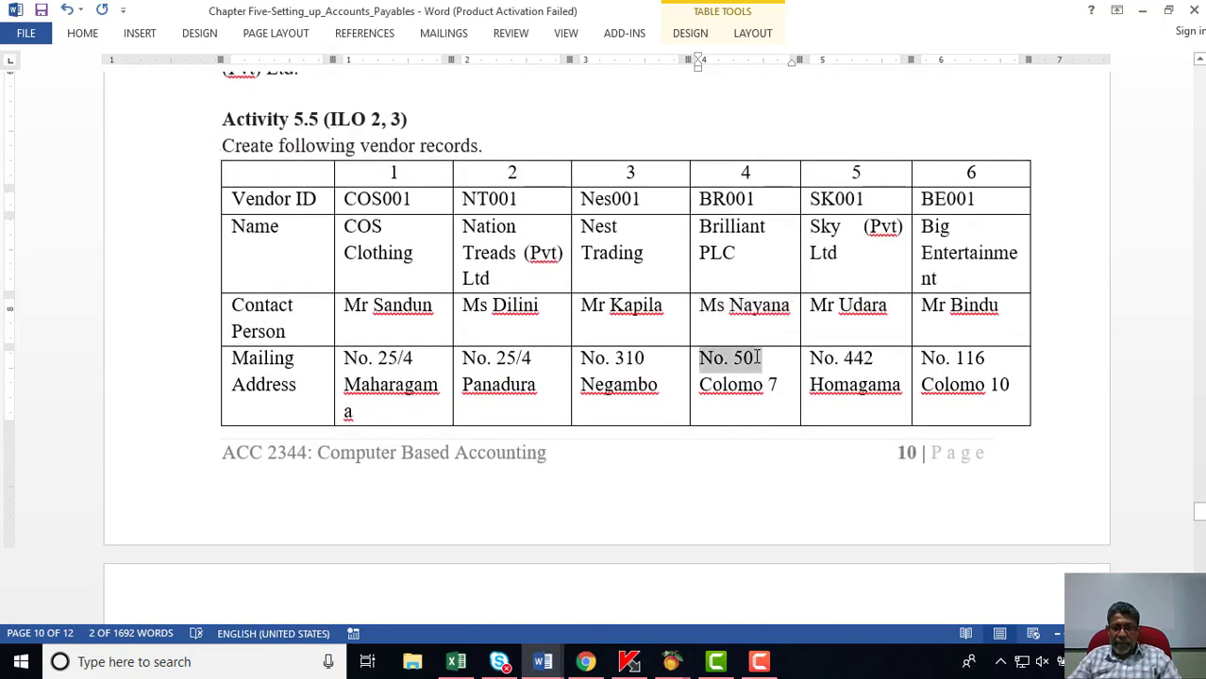
right_click(759, 361)
click(792, 30)
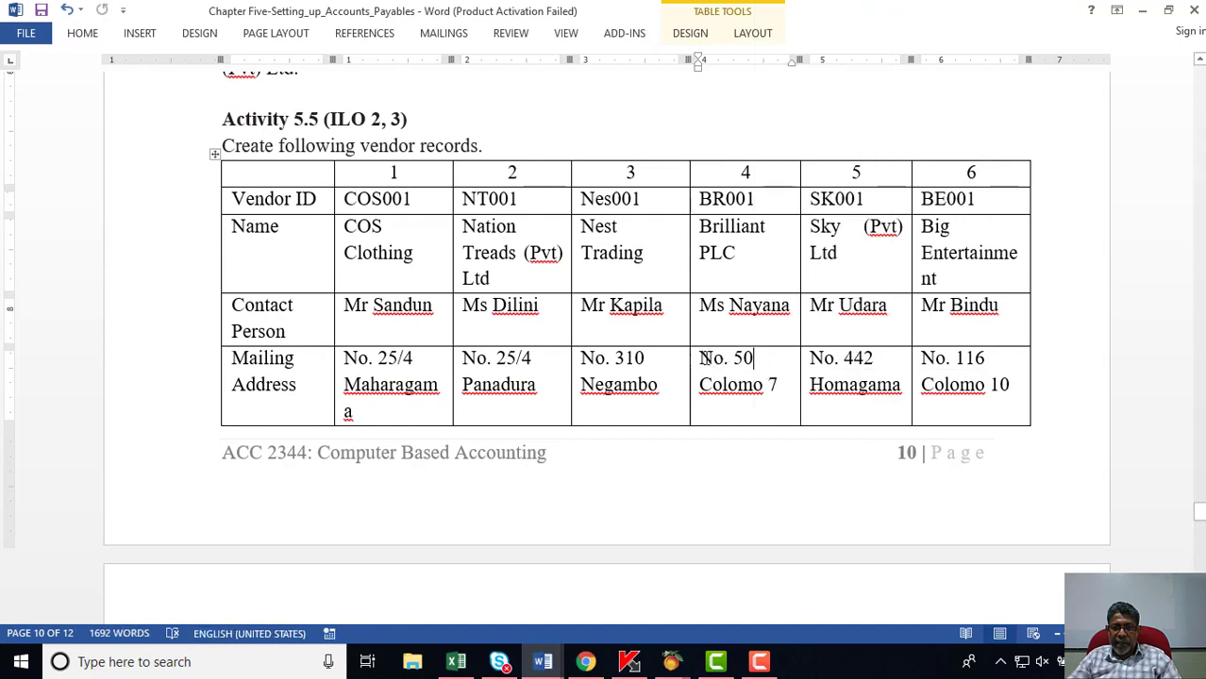
click(754, 361)
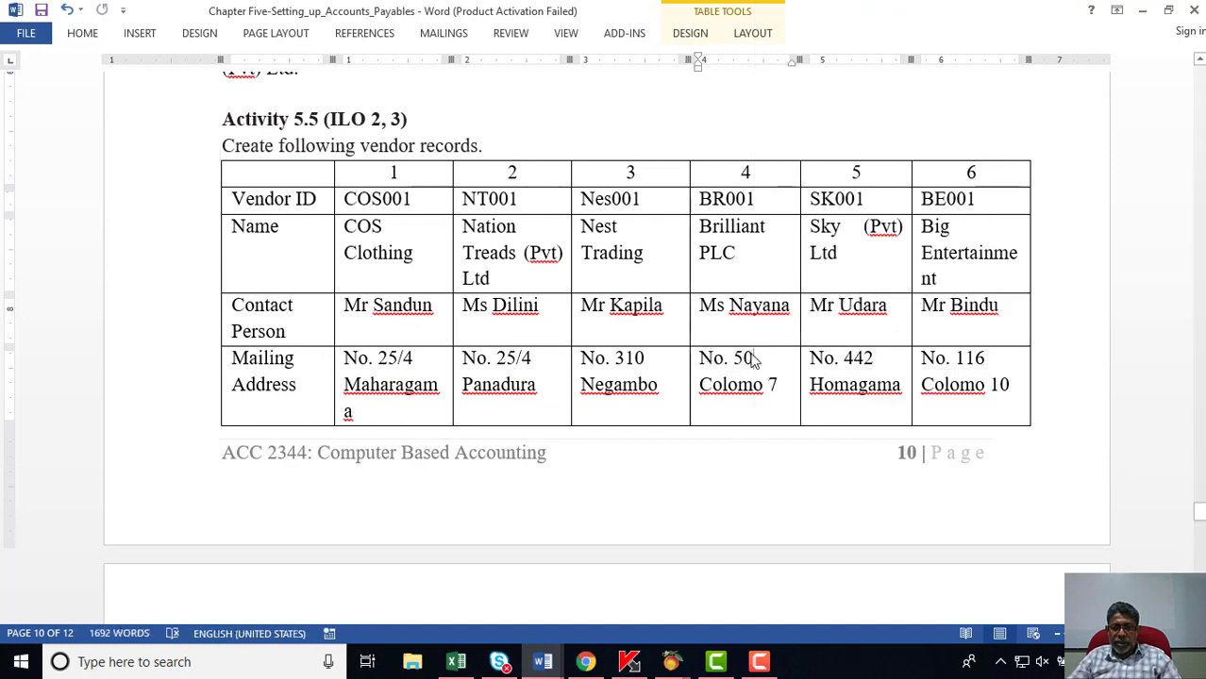
mouse_move(754, 361)
mouse_down()
mouse_move(700, 359)
mouse_move(746, 363)
mouse_up()
click(706, 358)
right_click(706, 359)
click(704, 363)
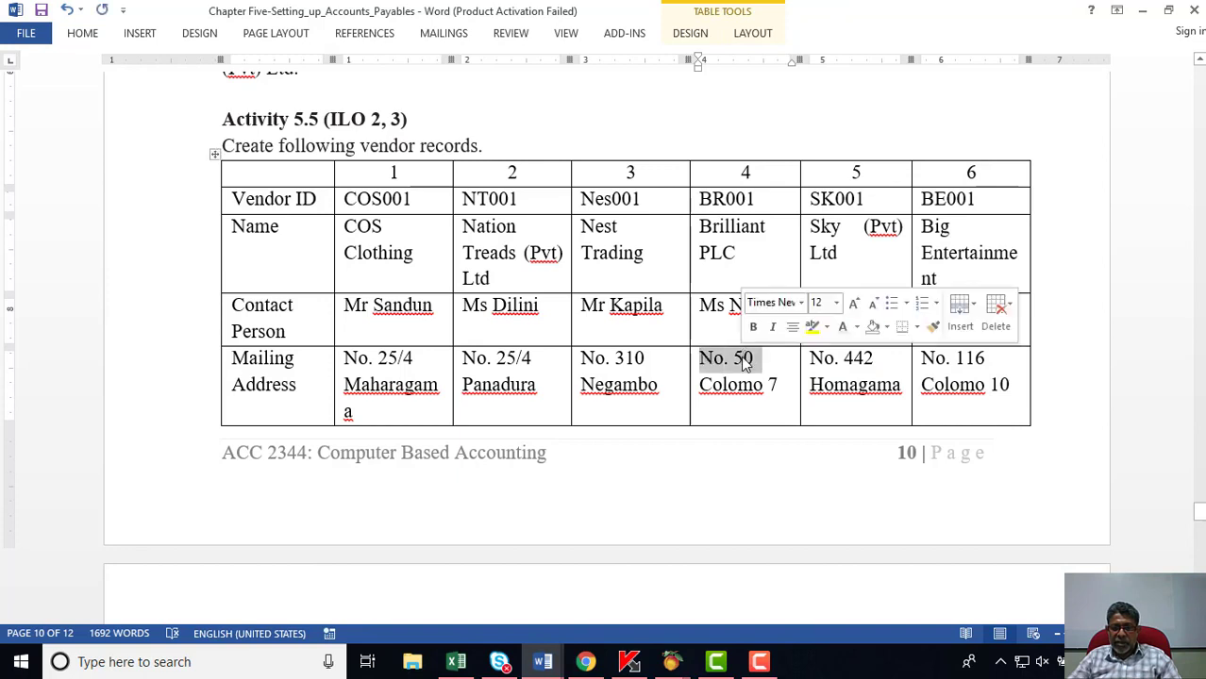
right_click(745, 364)
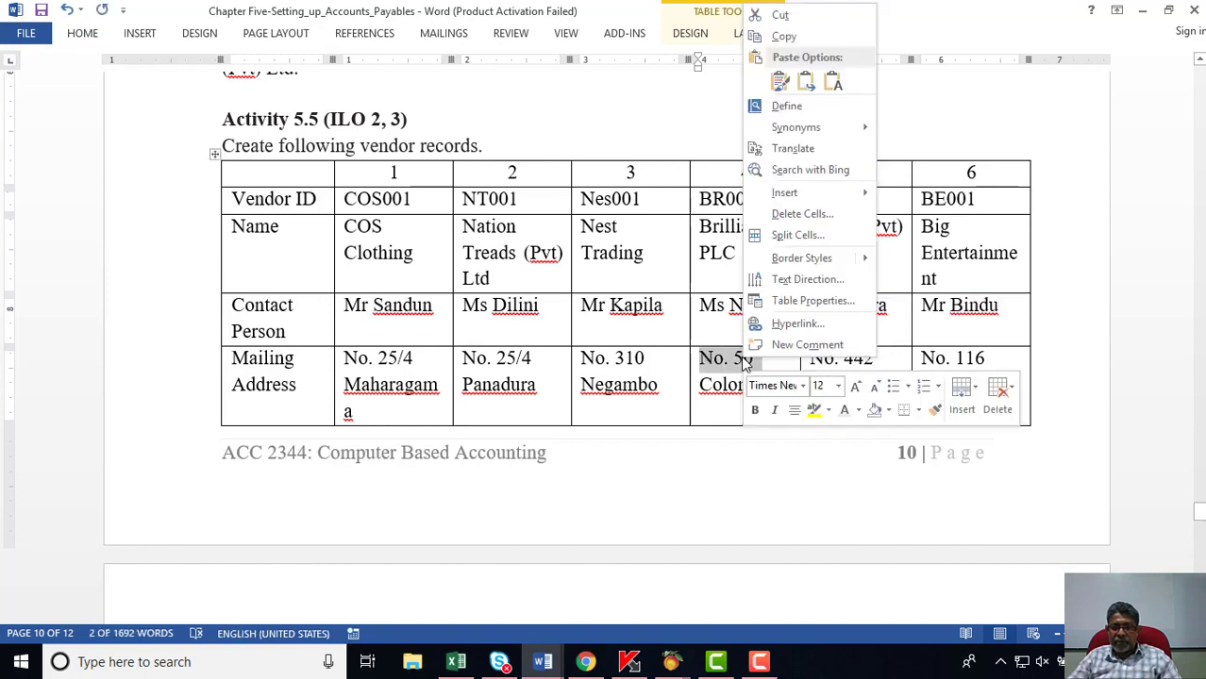
click(783, 37)
mouse_move(672, 661)
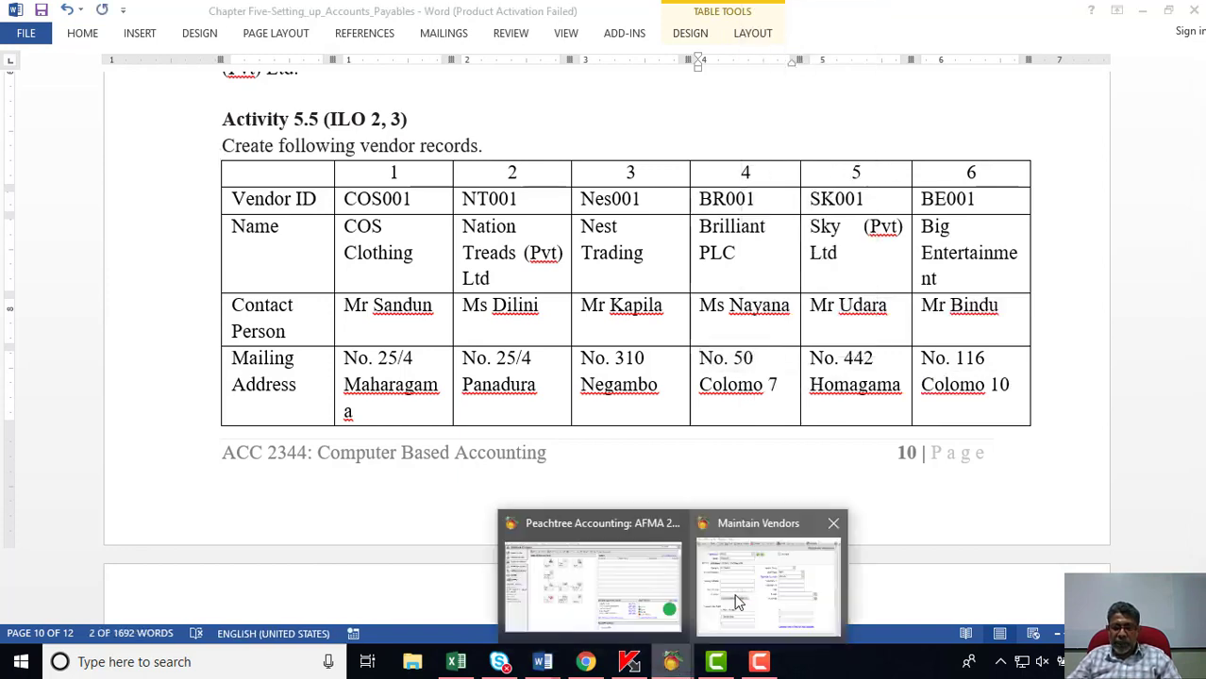
click(788, 576)
click(387, 321)
right_click(386, 319)
click(425, 395)
Complete the mailing address of BR001 with city Colombo 7 and its country.
click(380, 360)
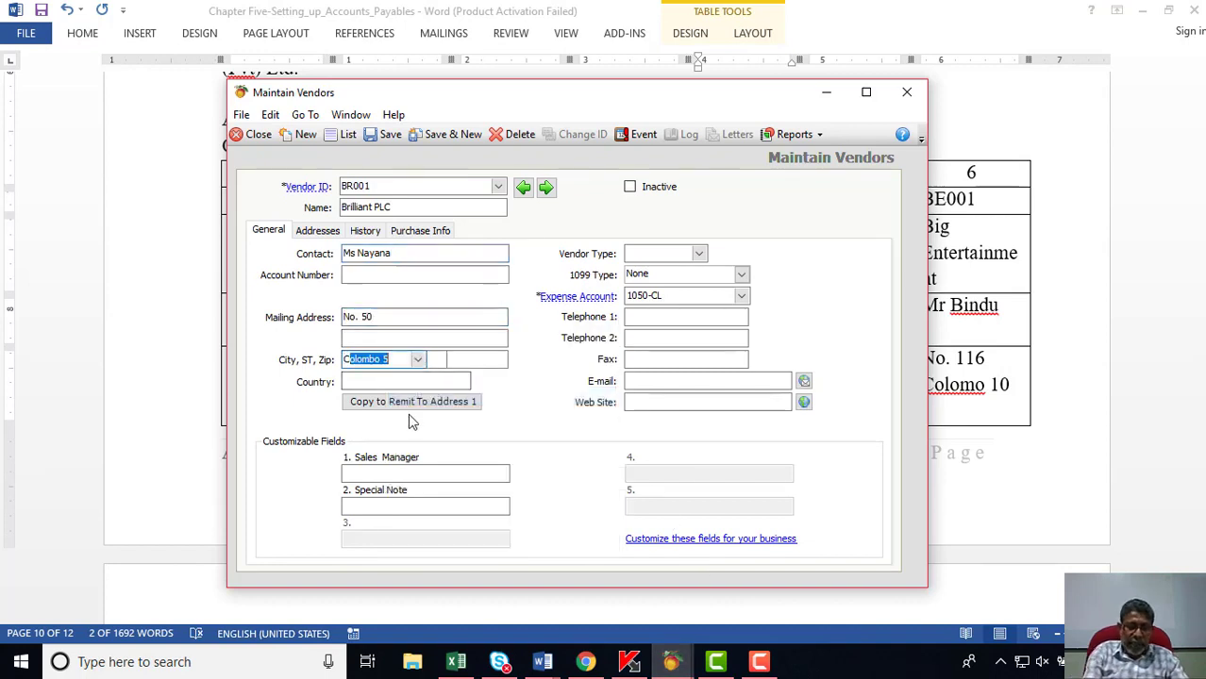
text(Colombo 7)
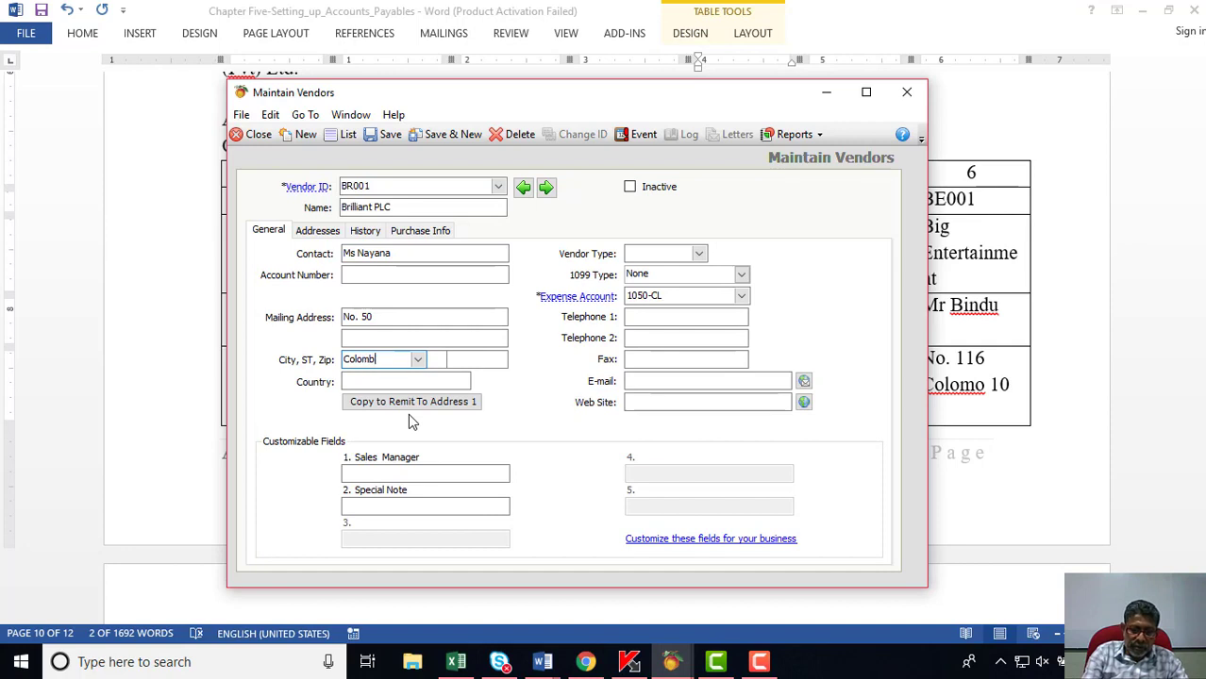
click(405, 381)
click(462, 381)
click(460, 396)
Select Brilliant PLC's telephone number in the Word table for copying into BR001.
click(943, 499)
scroll(798, 466, down, 2)
scroll(798, 466, down, 3)
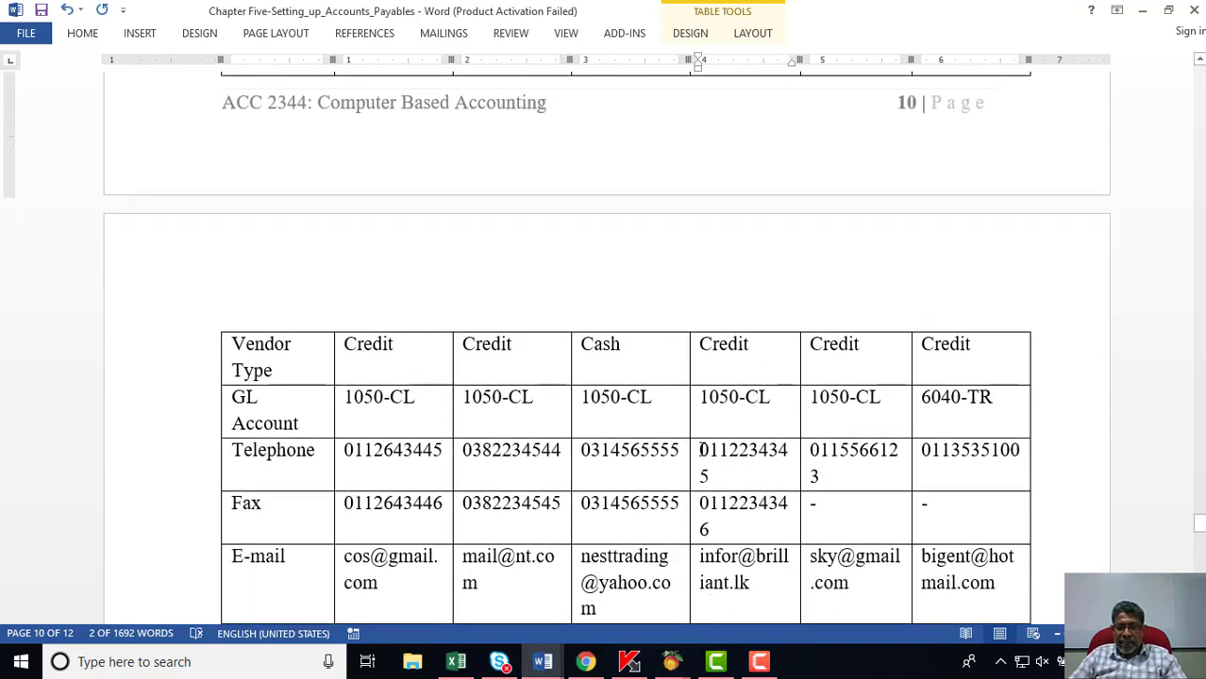
drag(701, 452, 711, 472)
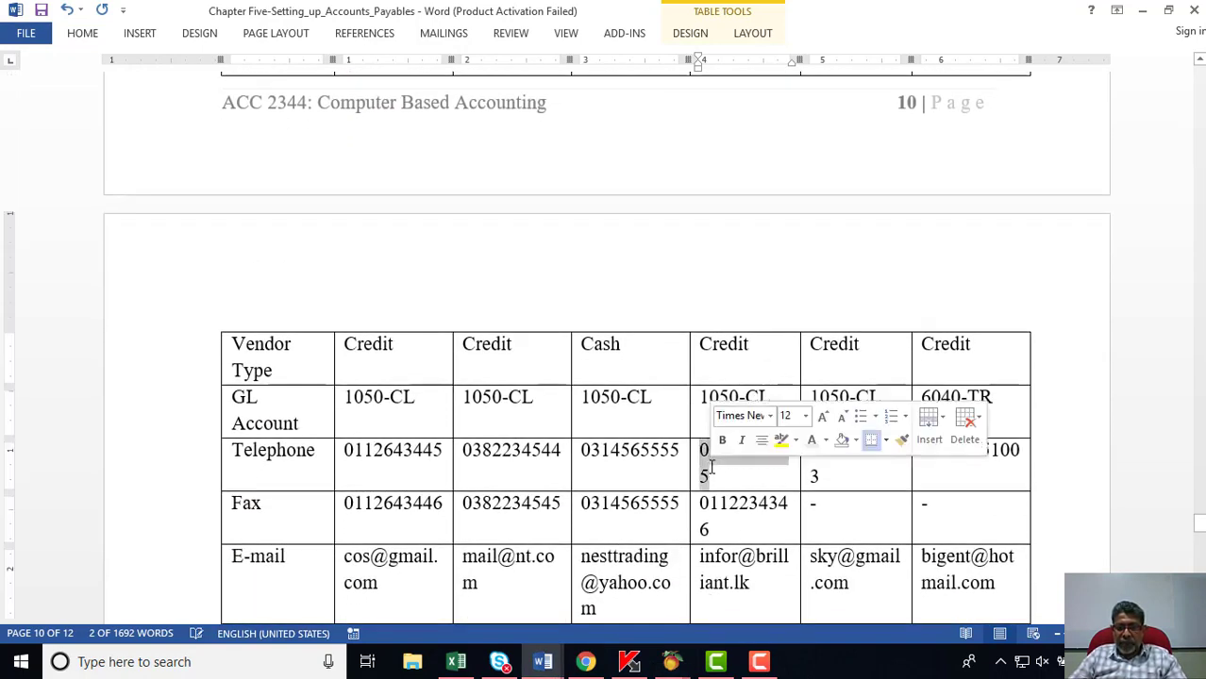
Copy Brilliant PLC's telephone number from the Word table, set its vendor type to Credit in Peachtree, and paste the number as Telephone 1.
right_click(711, 473)
click(750, 139)
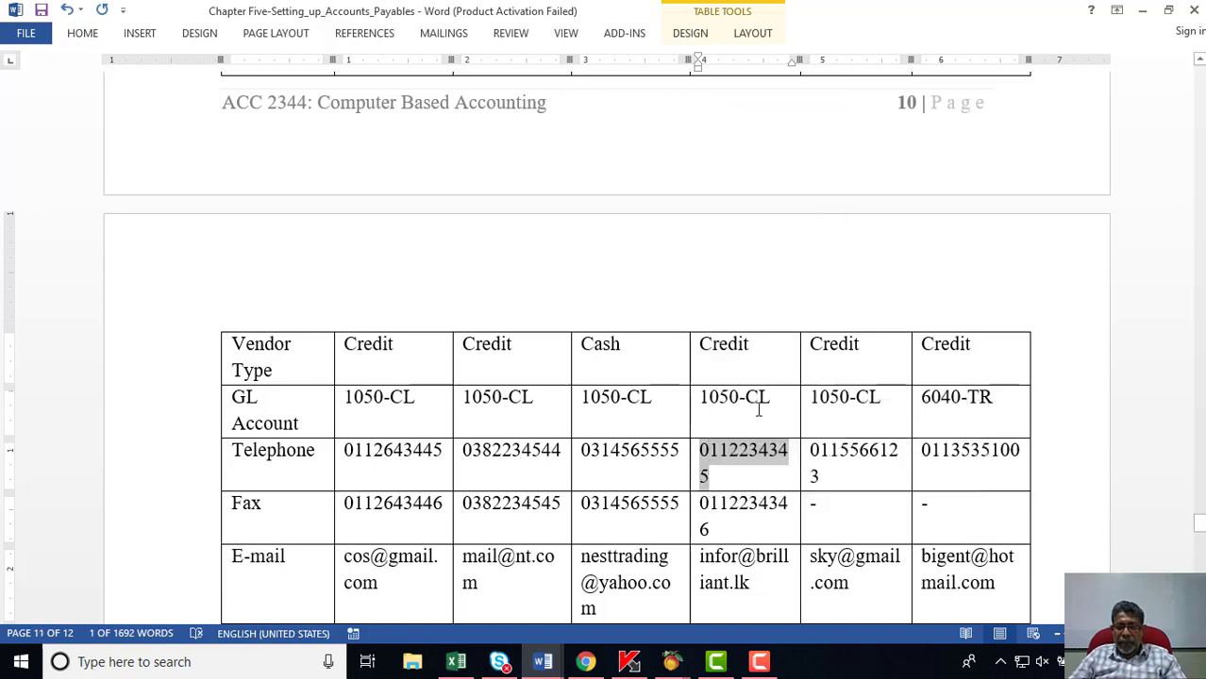
mouse_move(671, 660)
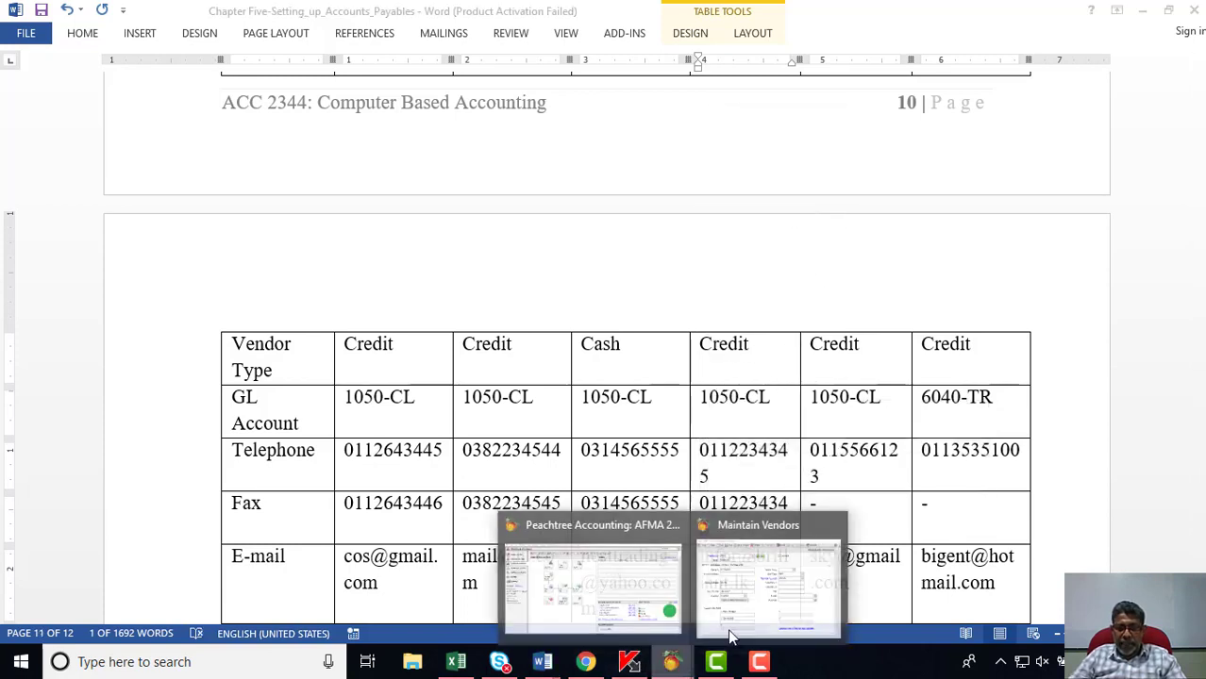
click(754, 463)
click(694, 253)
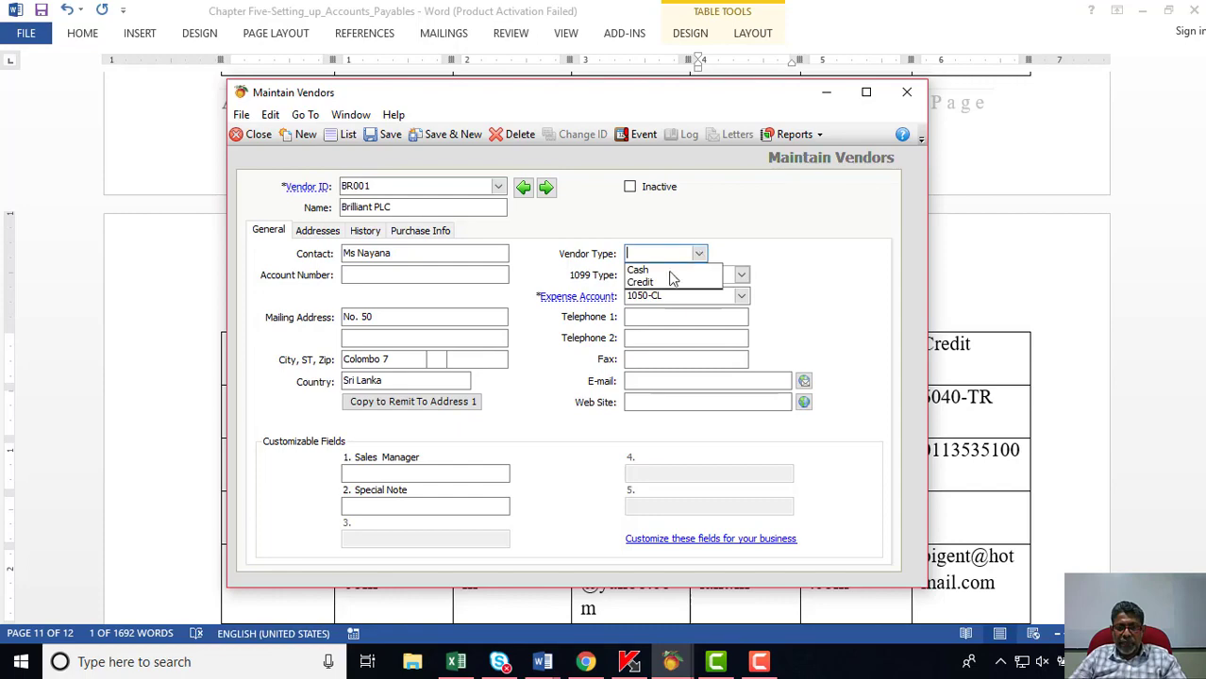
click(667, 283)
right_click(666, 318)
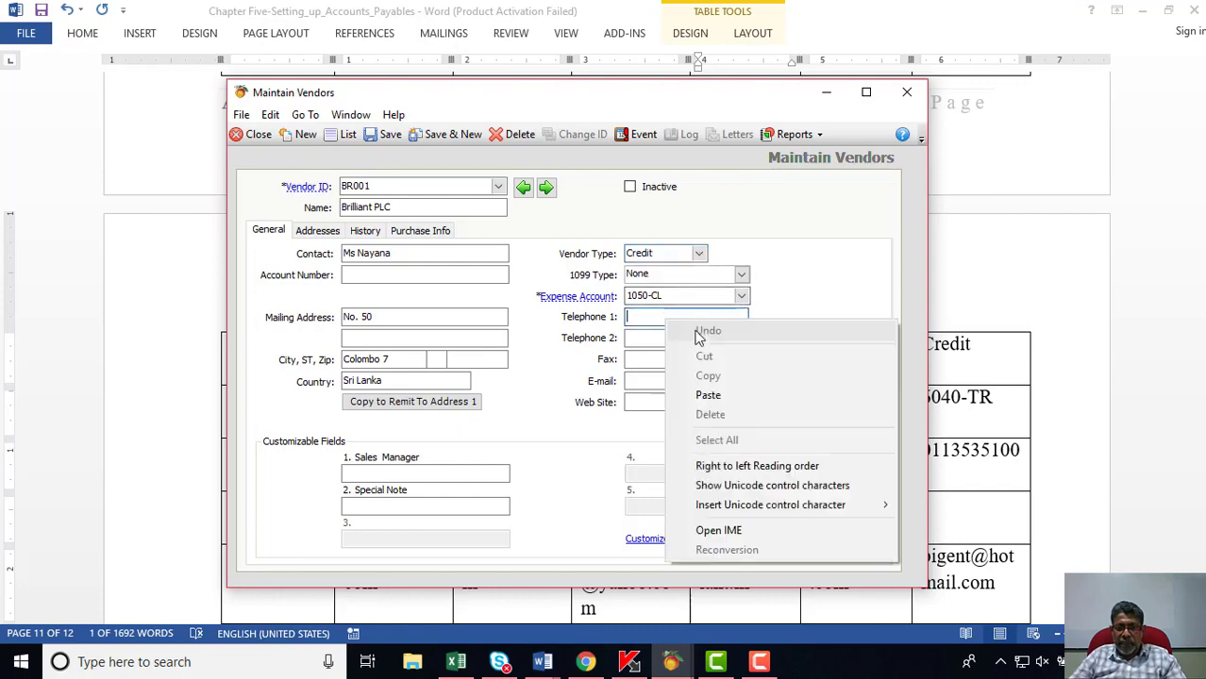
click(708, 395)
Copy Brilliant PLC's fax number from the Word table into the vendor's Fax field in Peachtree.
key(alt+Tab)
scroll(689, 358, down, 4)
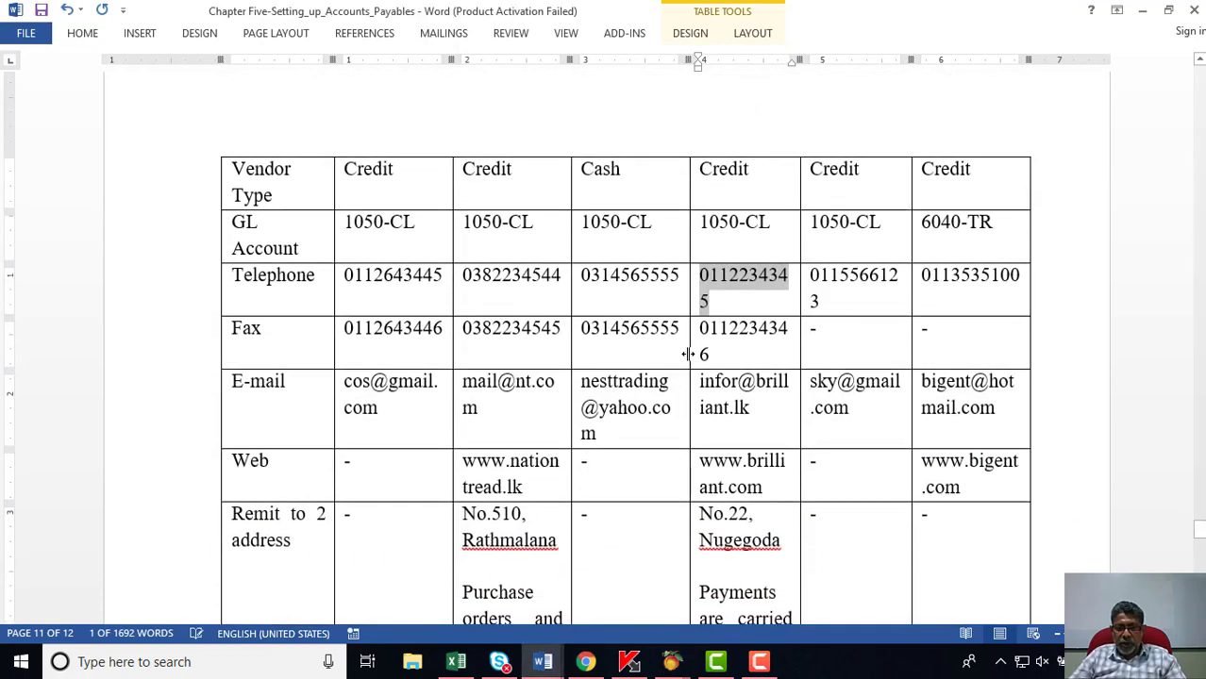
drag(701, 332, 715, 348)
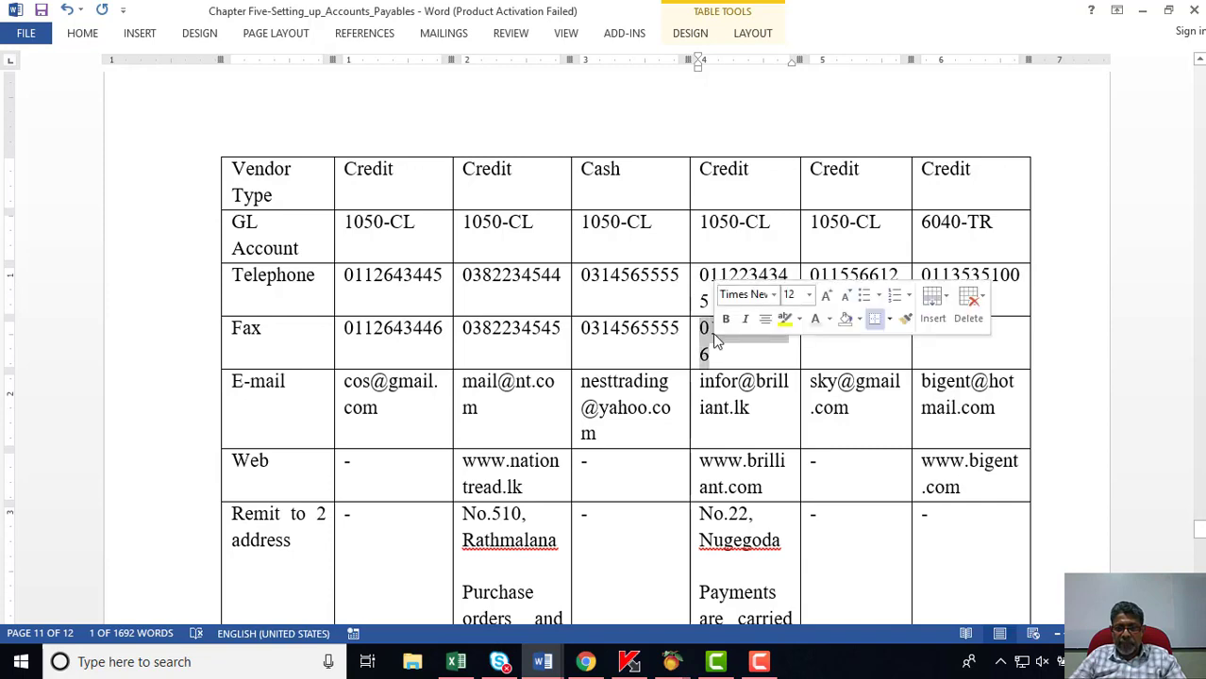
right_click(714, 335)
click(746, 320)
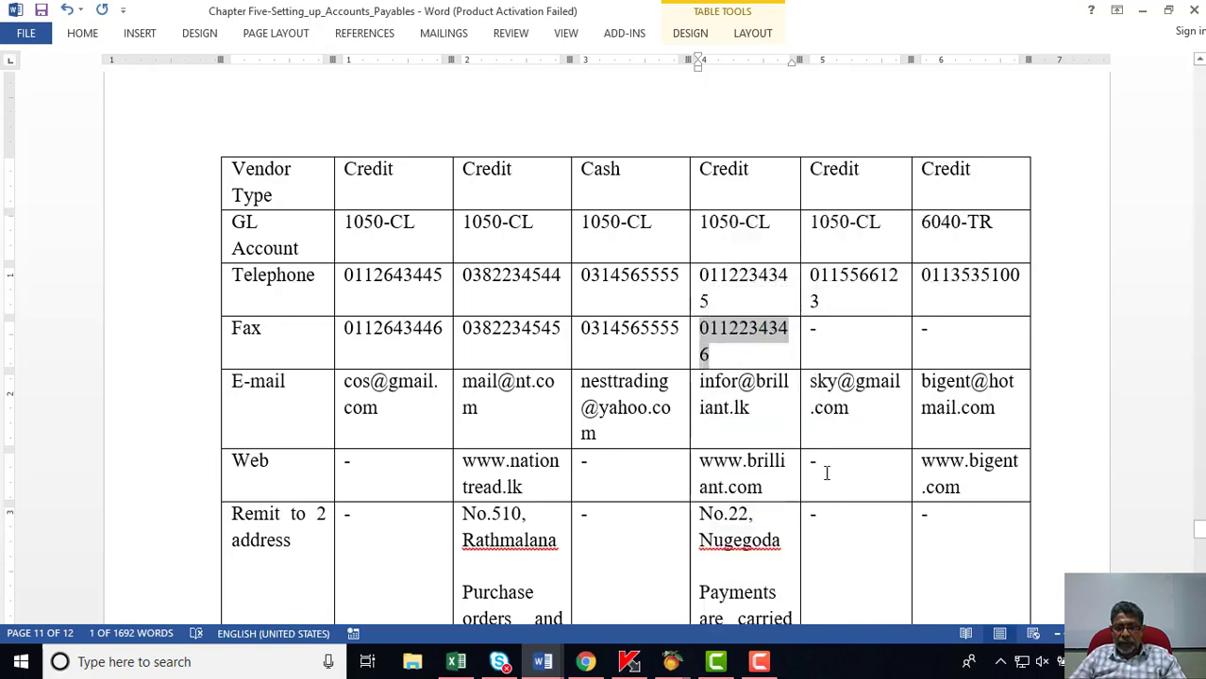
click(715, 664)
click(657, 359)
right_click(658, 360)
click(770, 425)
Copy Brilliant PLC's e-mail address from the Word table into the vendor's E-mail field in Peachtree.
click(670, 663)
drag(700, 382, 745, 408)
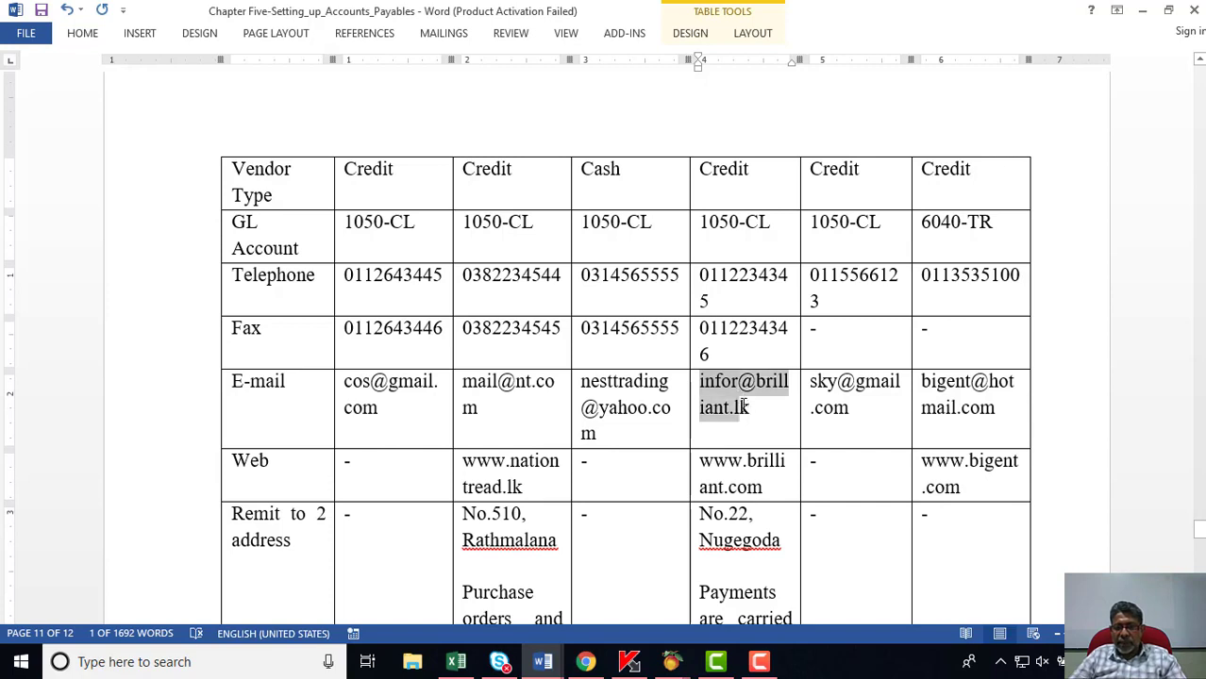
right_click(744, 406)
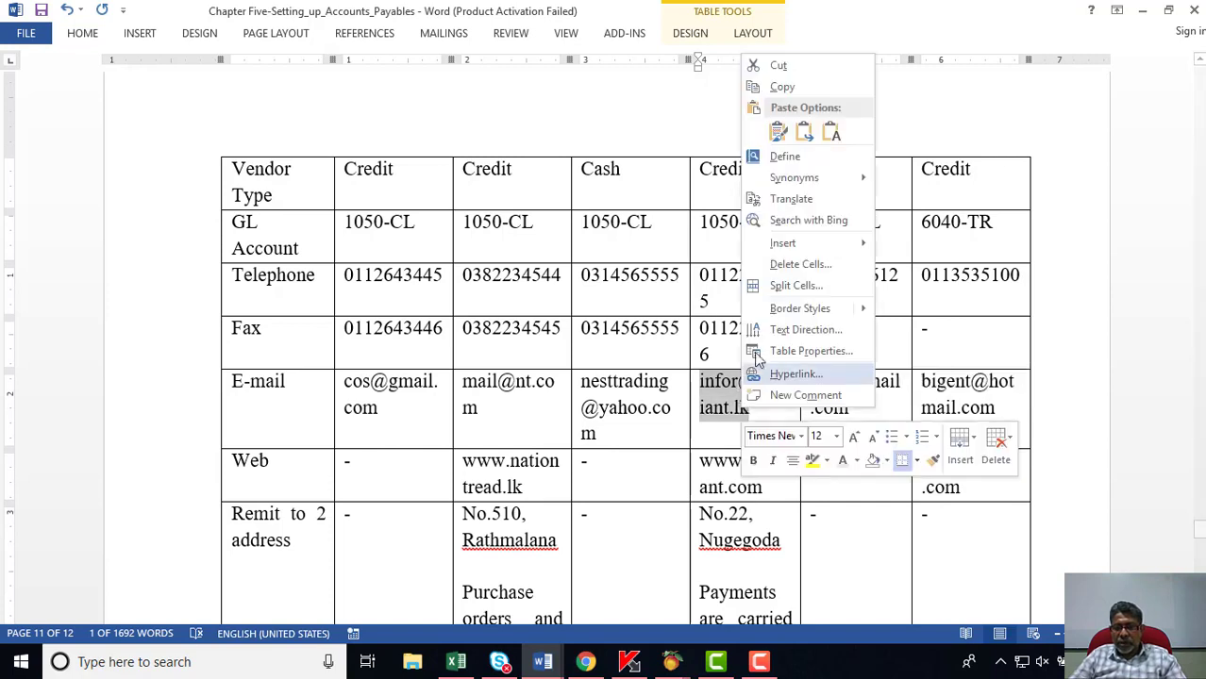
click(781, 86)
mouse_move(672, 661)
click(774, 577)
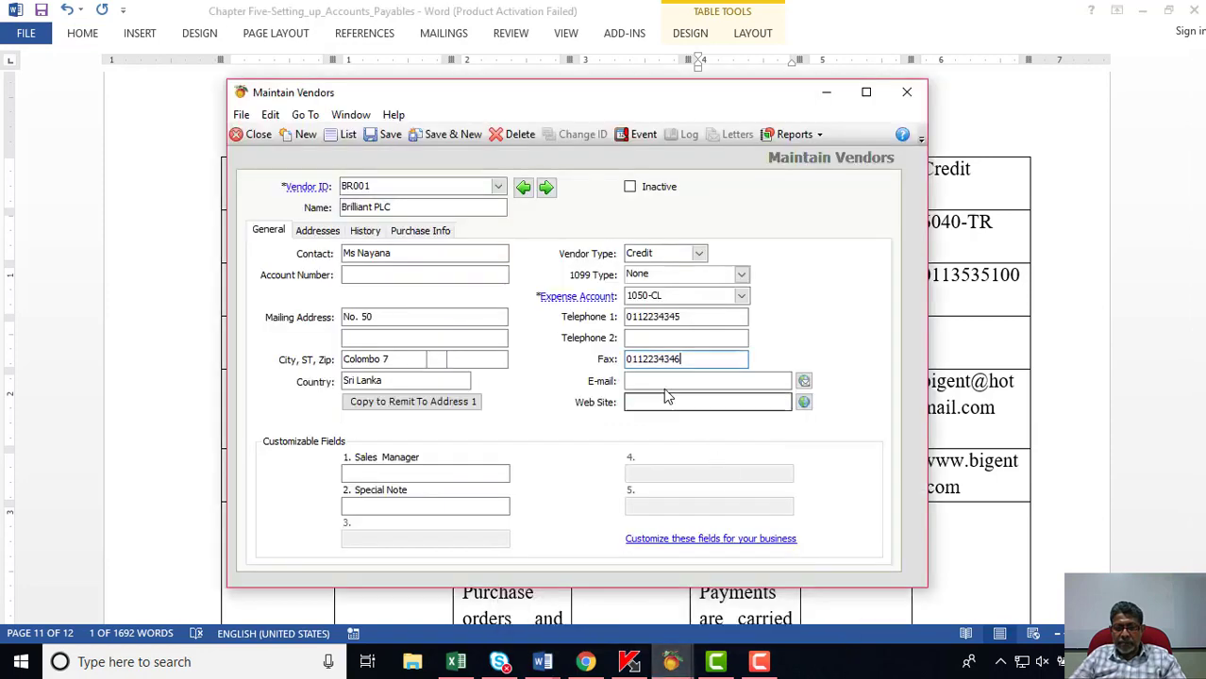
right_click(655, 381)
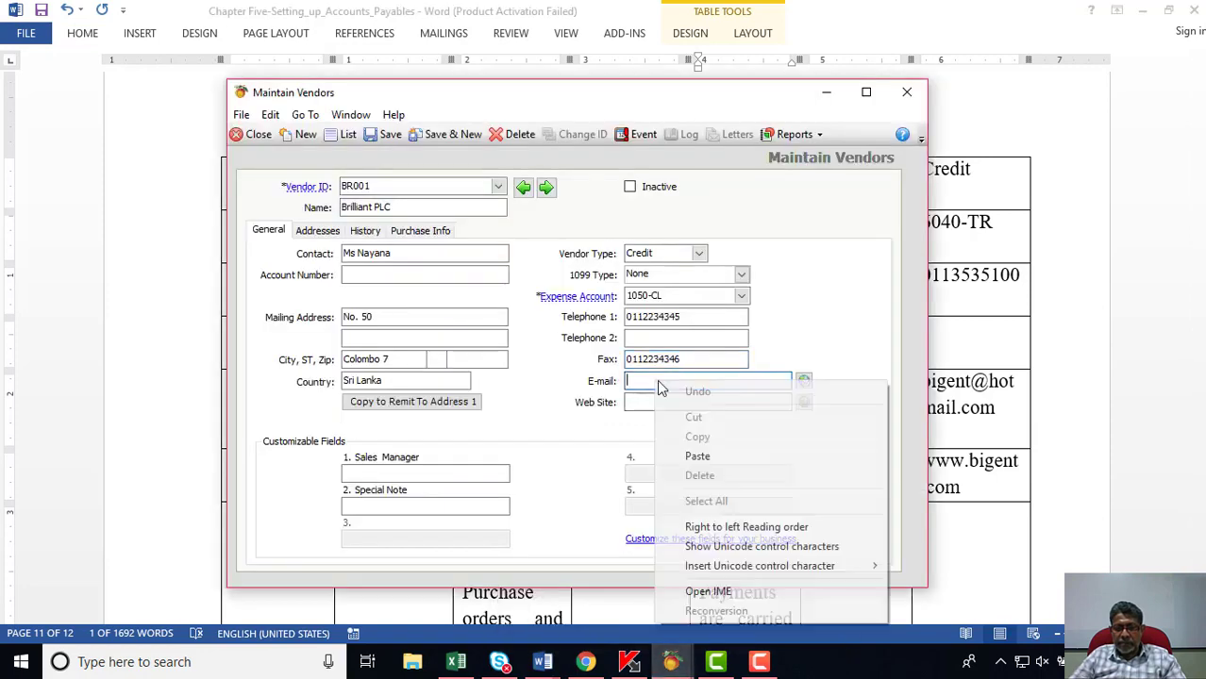
click(696, 452)
click(979, 536)
scroll(716, 427, down, 1)
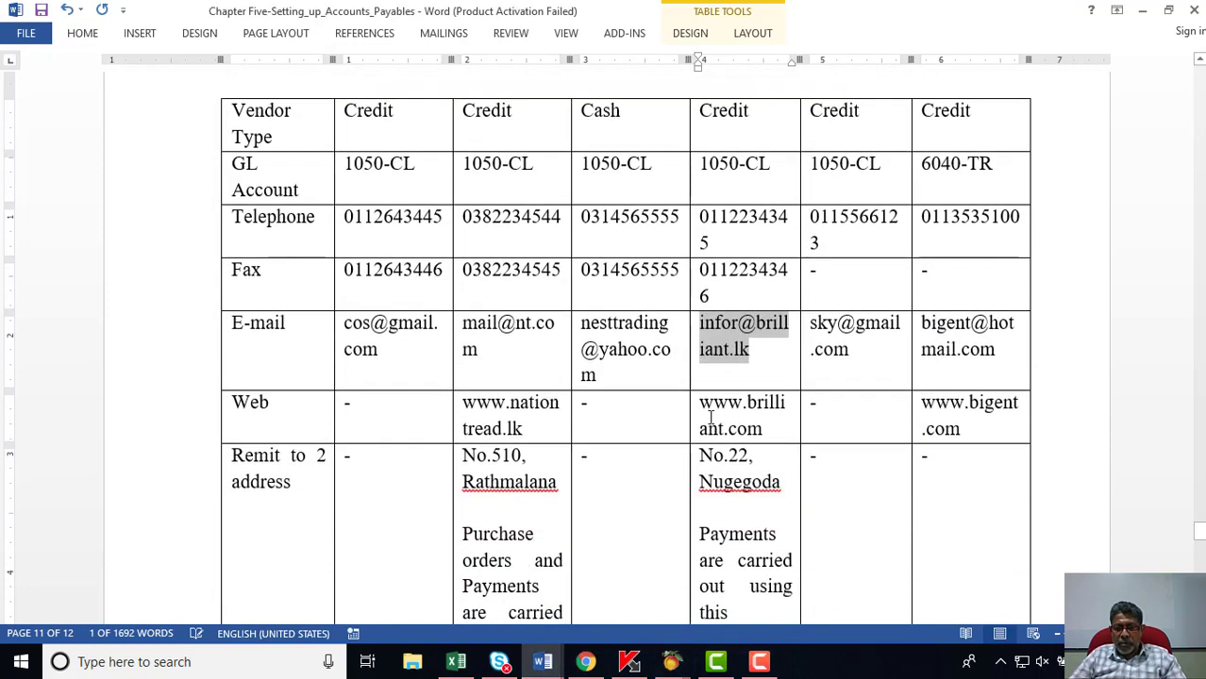
drag(701, 400, 764, 434)
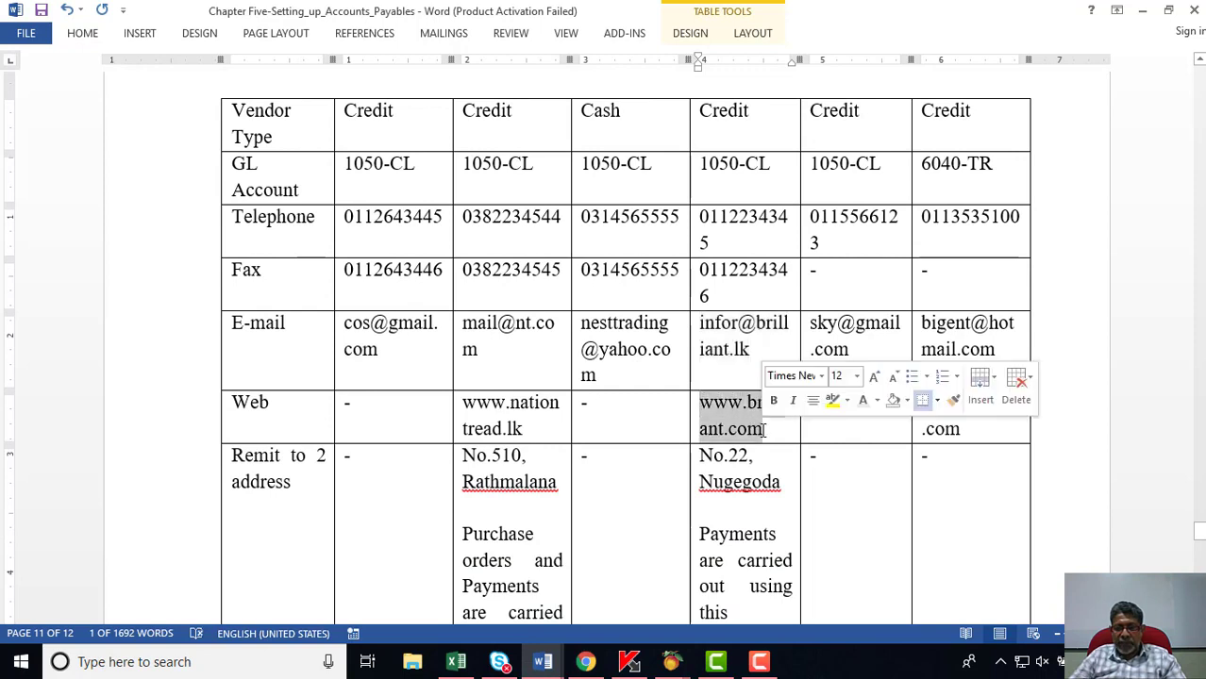
right_click(764, 434)
click(802, 114)
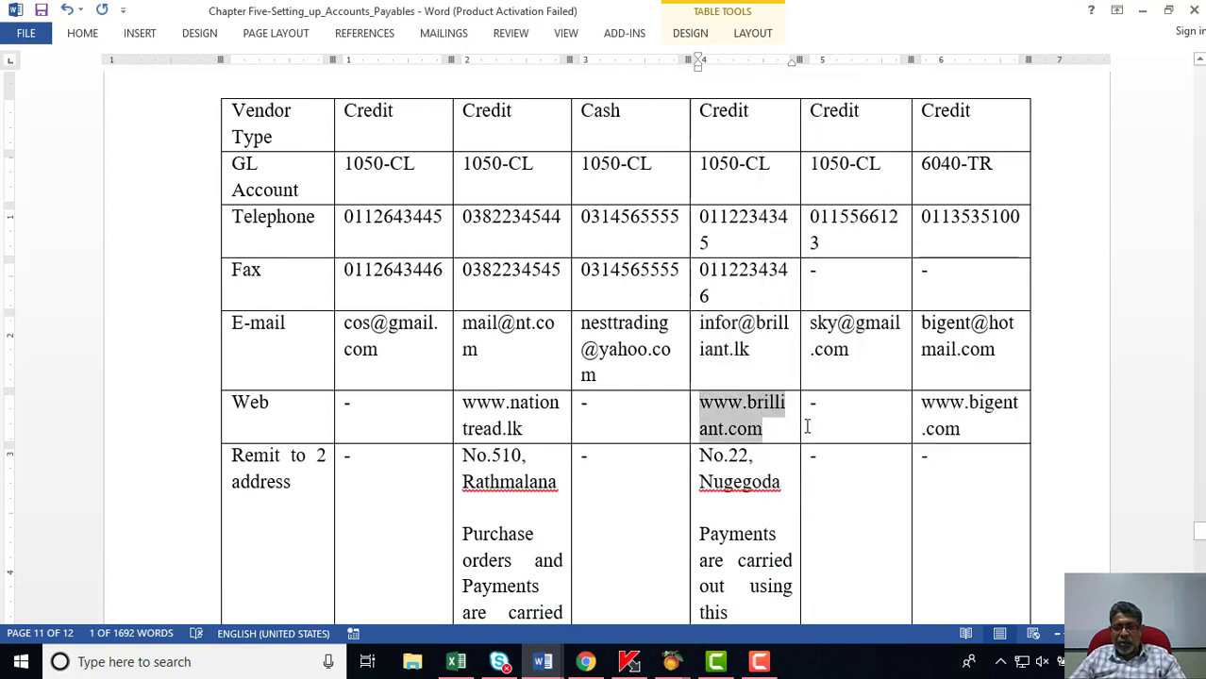
mouse_move(672, 662)
click(742, 613)
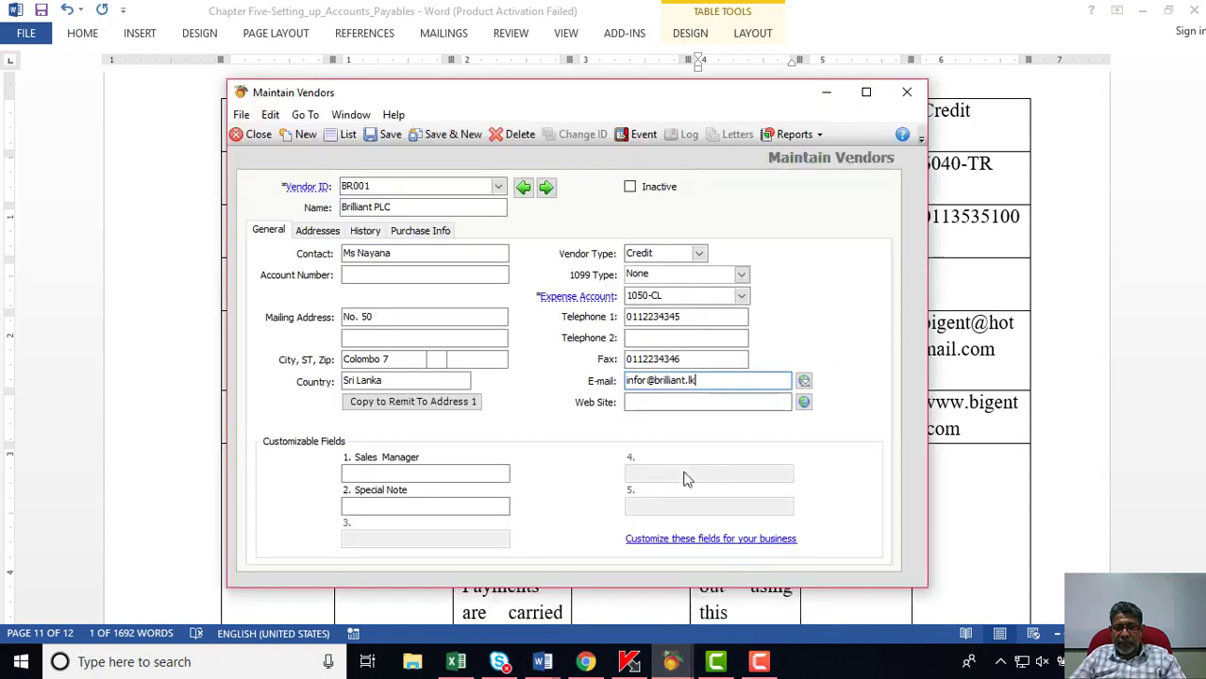
click(655, 406)
right_click(656, 405)
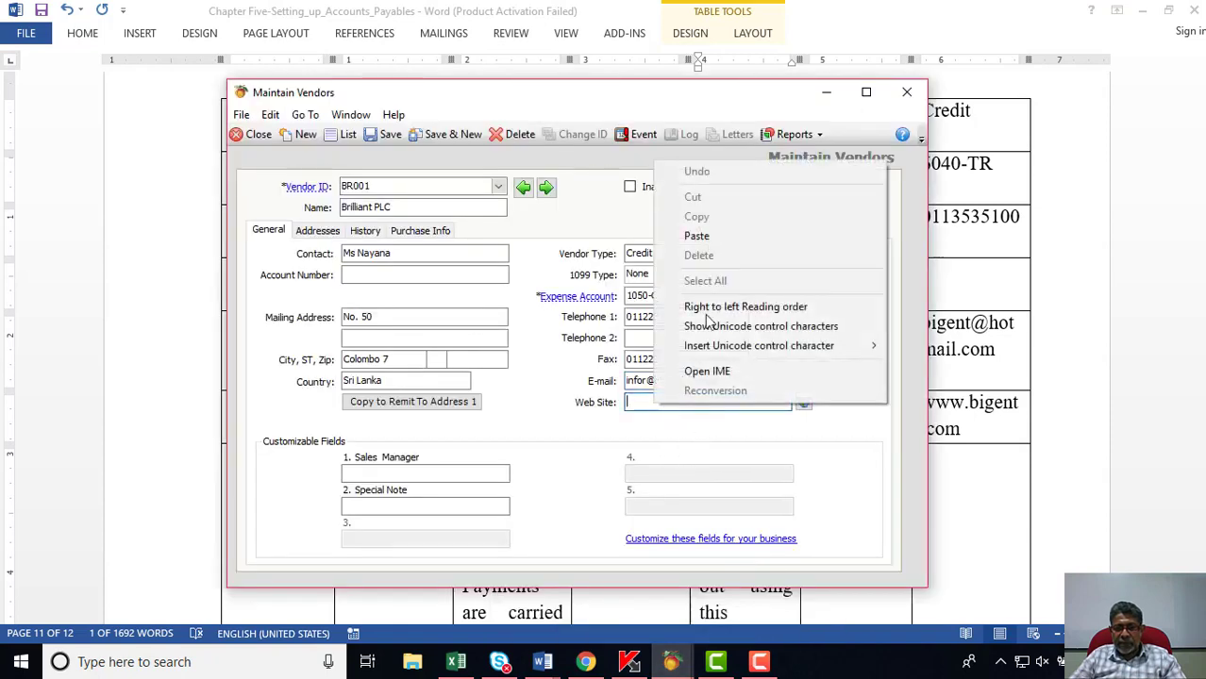
click(697, 236)
Copy the name Brilliant PLC from the Word table into the Recipient cell of Remit to 2 in the vendor's Peachtree addresses.
key(alt+Tab)
scroll(814, 373, down, 3)
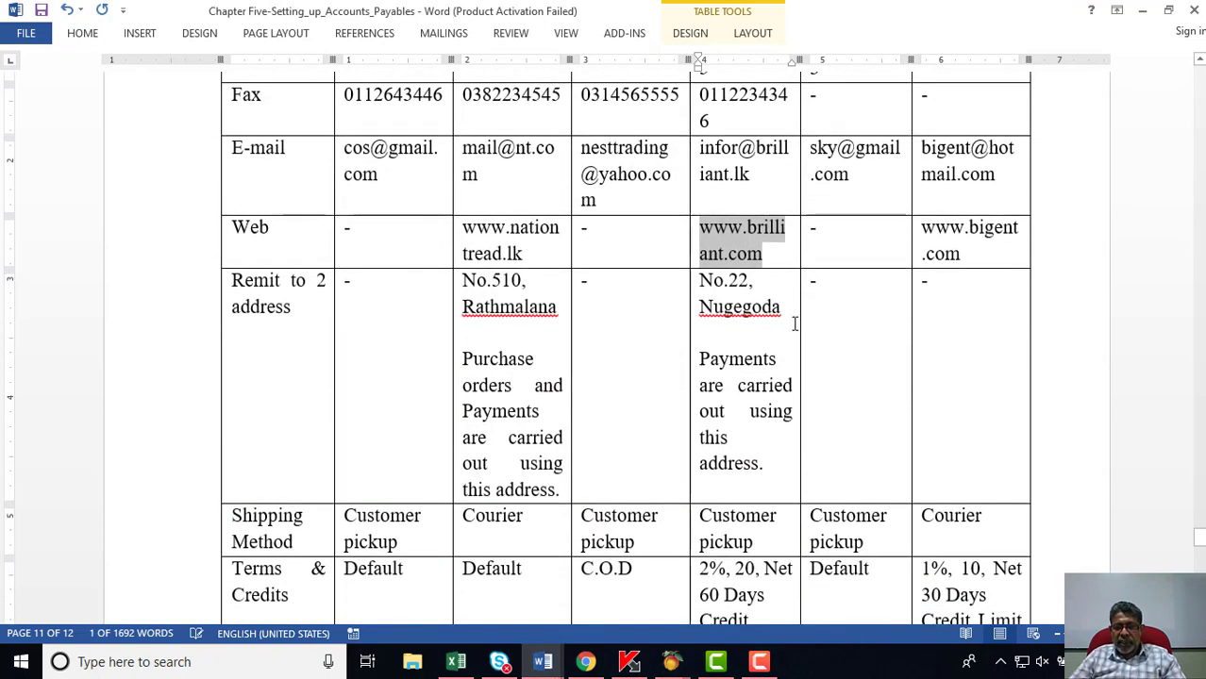
scroll(817, 304, up, 12)
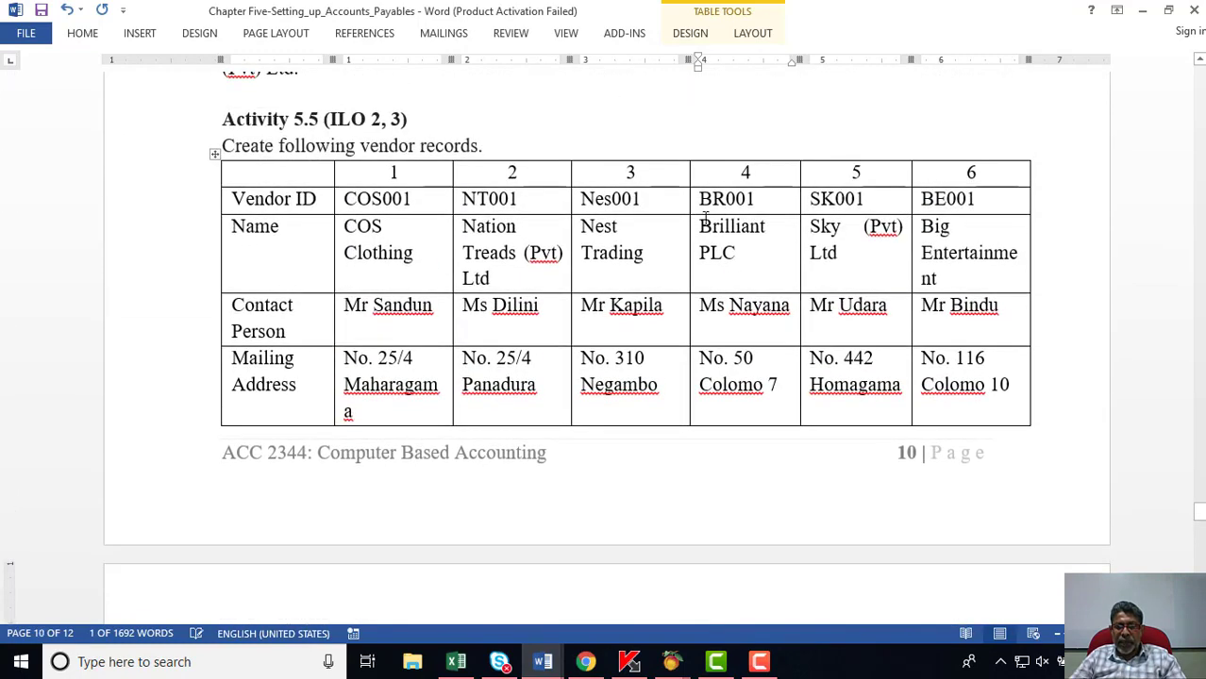
drag(703, 220, 739, 257)
right_click(739, 257)
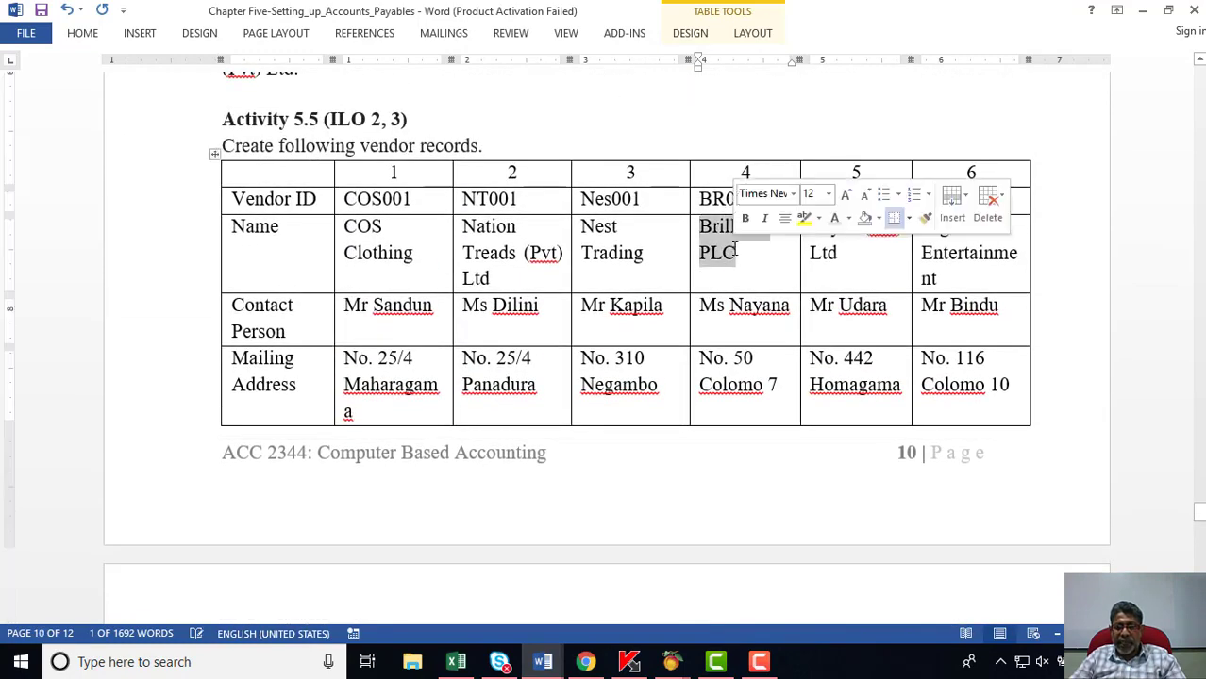
click(772, 281)
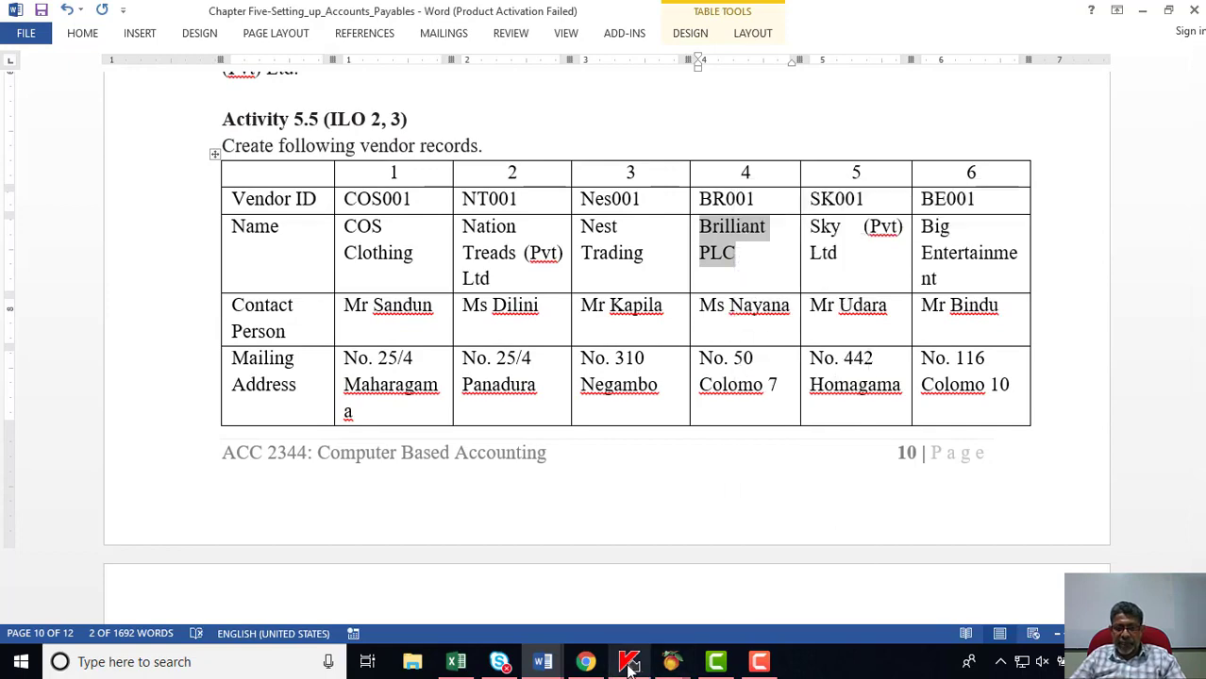
mouse_move(681, 666)
click(764, 590)
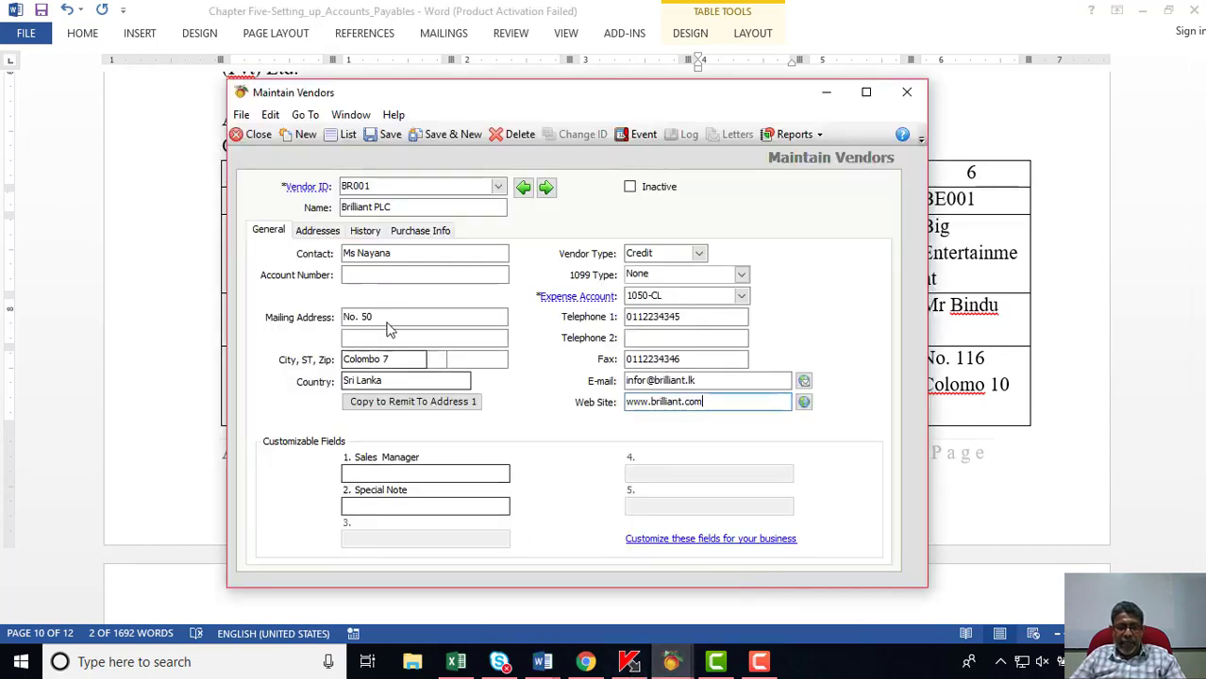
click(332, 233)
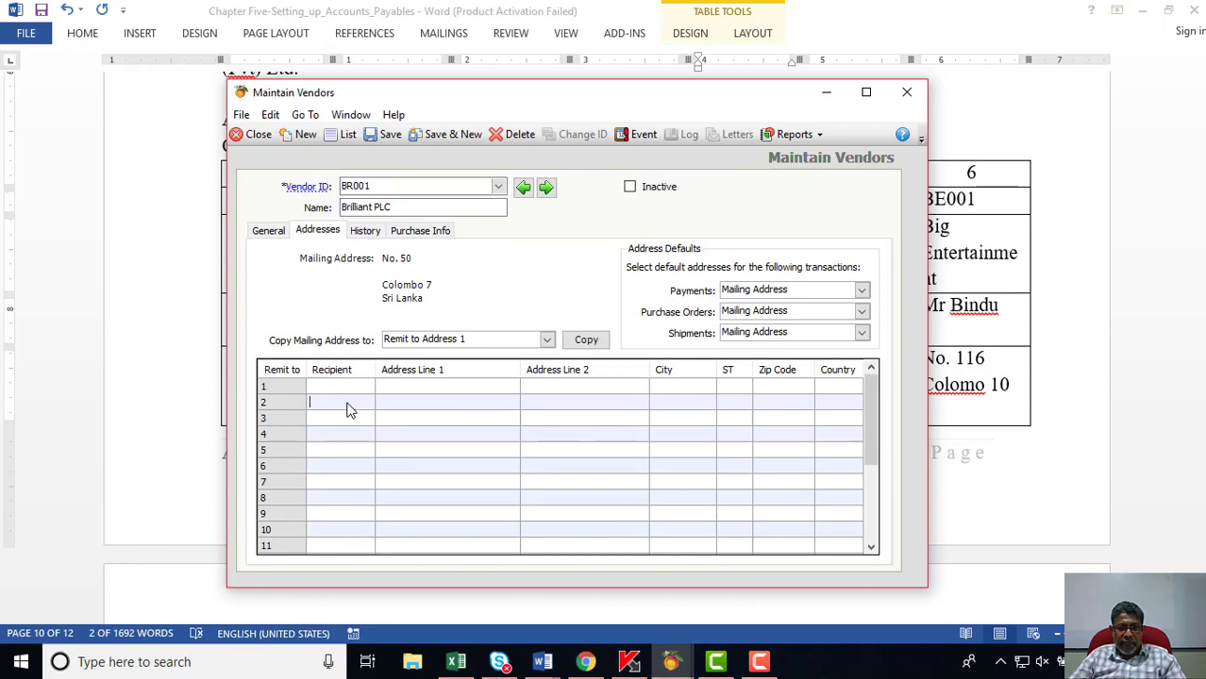
right_click(347, 409)
click(389, 235)
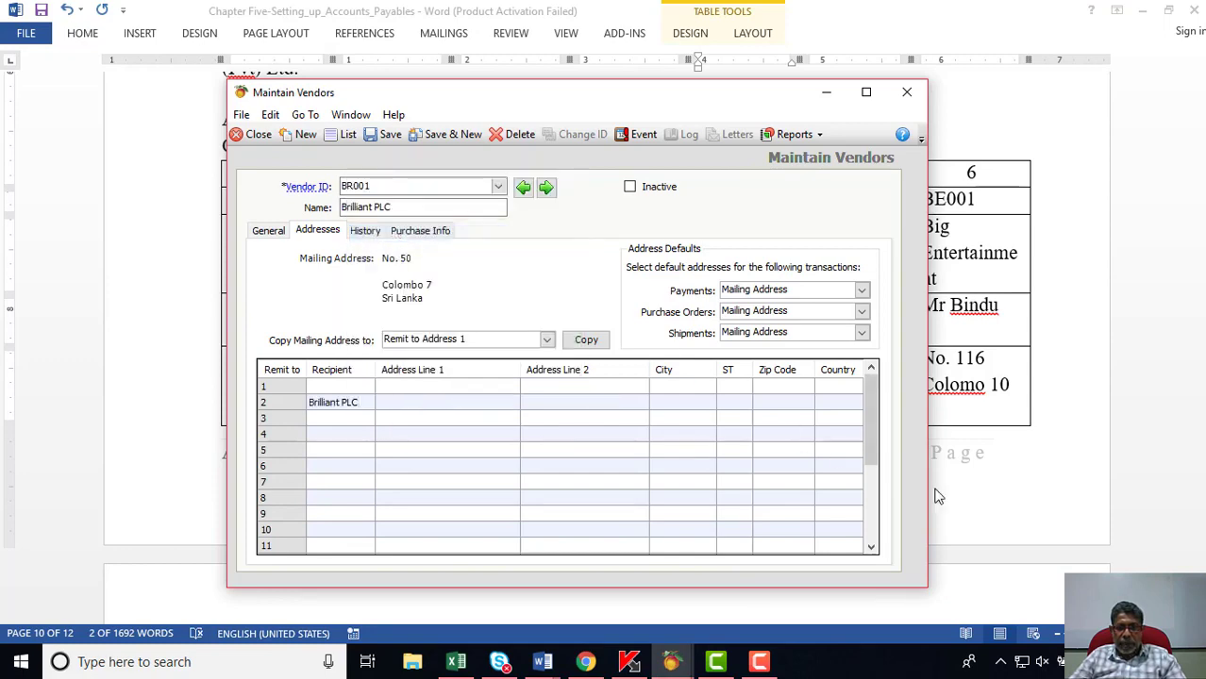
Copy the street number of Brilliant PLC's Remit to 2 address from Word into Address Line 1 of Remit to 2 in Peachtree.
click(992, 488)
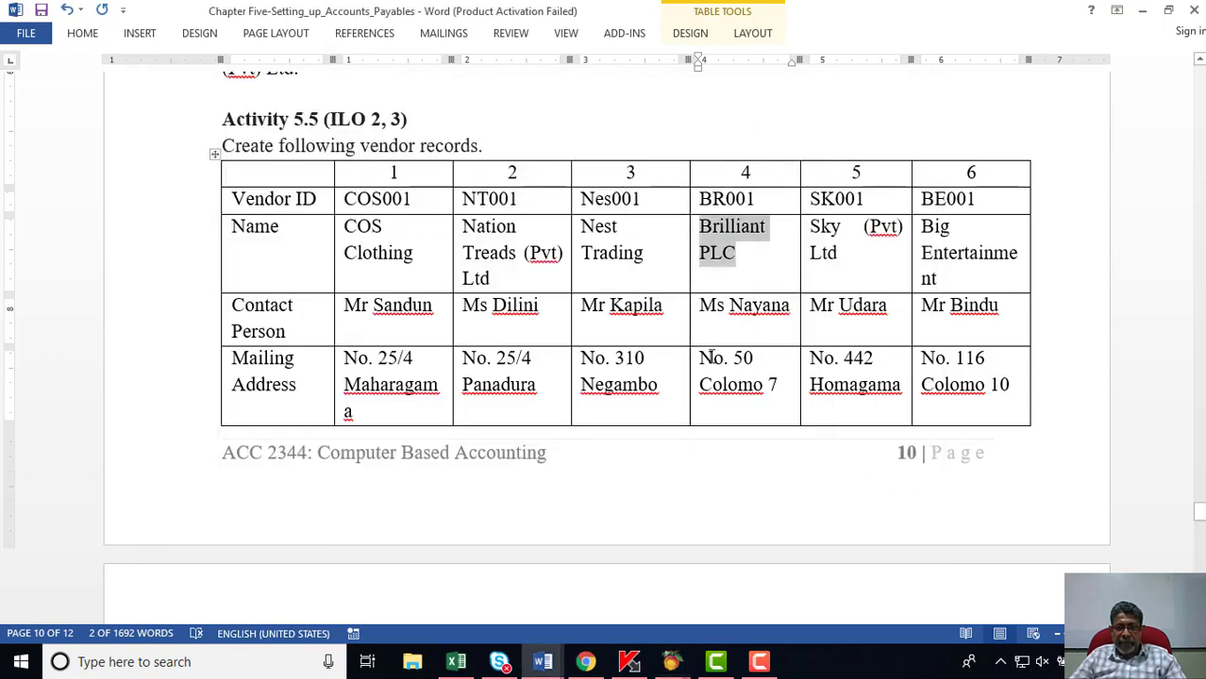
scroll(732, 382, down, 10)
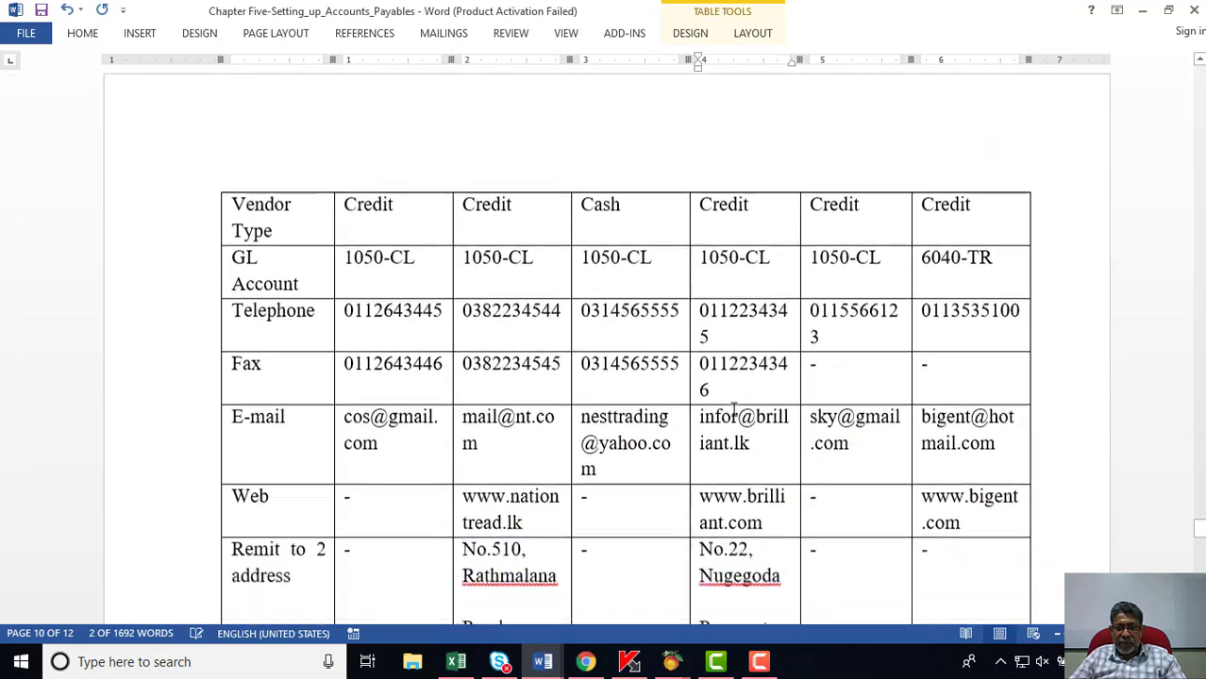
scroll(728, 441, down, 3)
drag(699, 338, 753, 338)
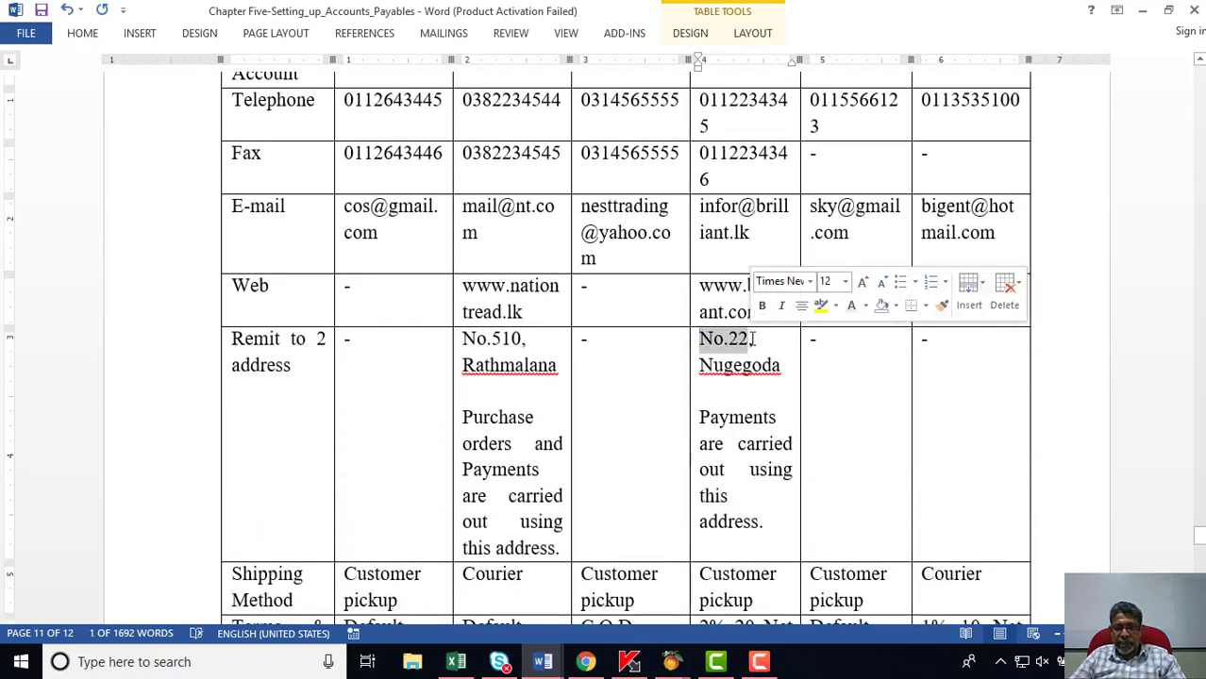
right_click(747, 342)
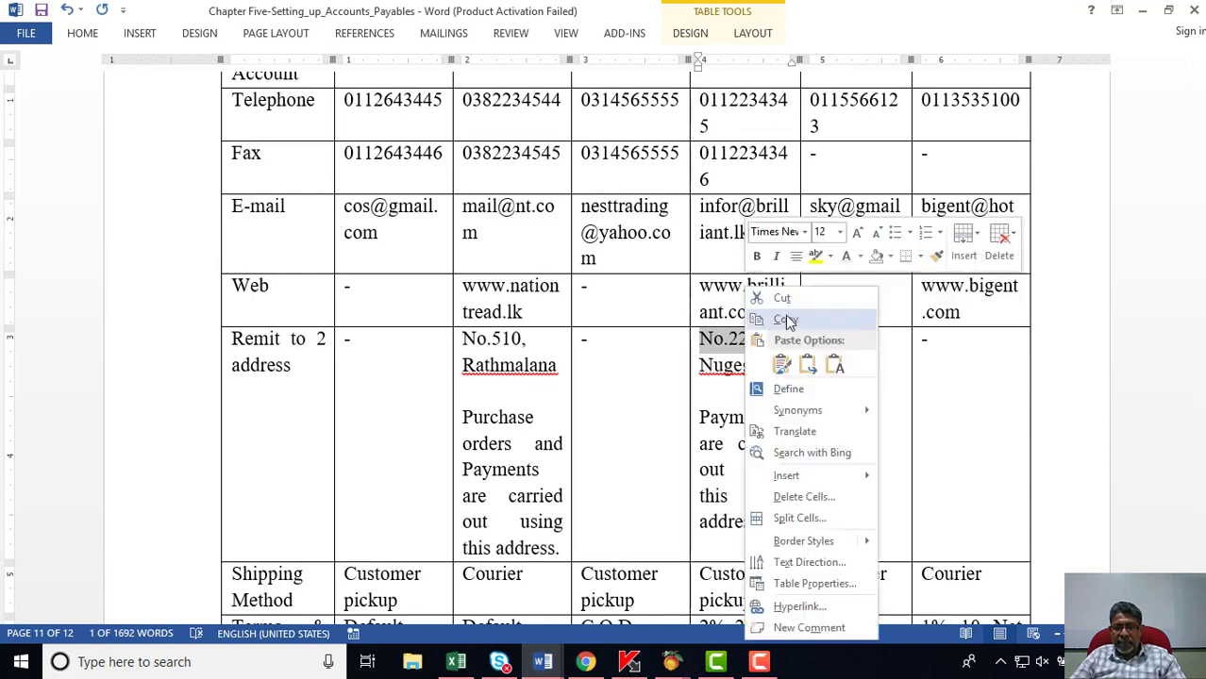
click(783, 318)
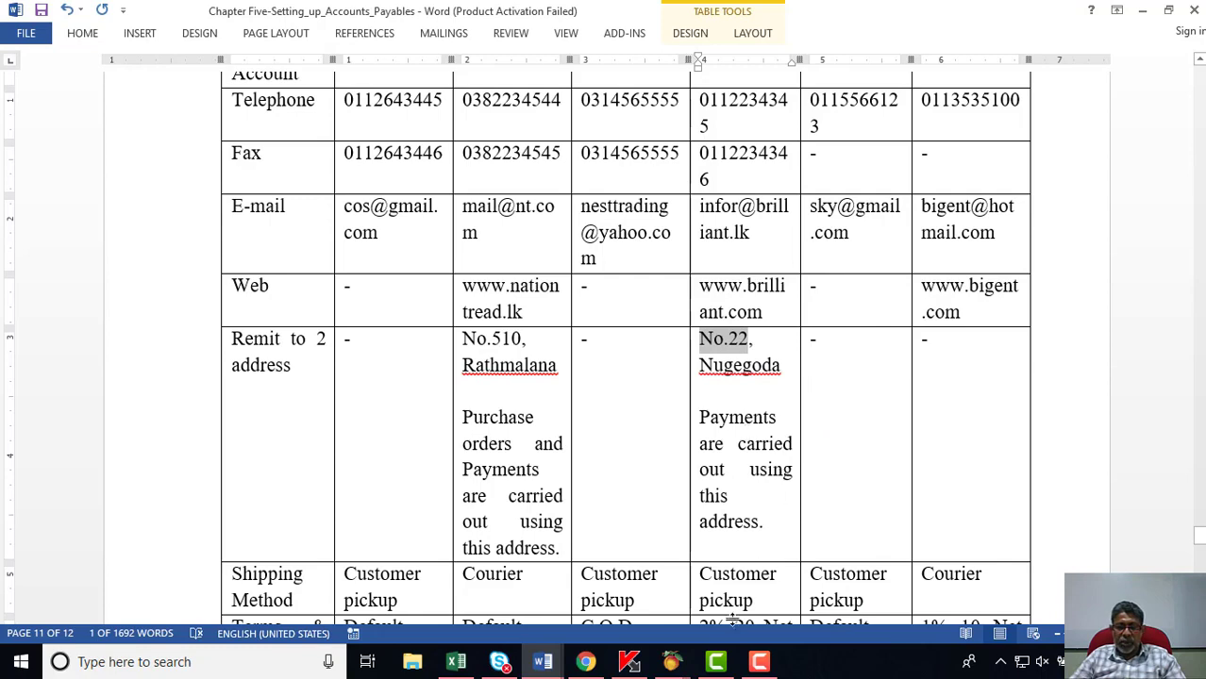
click(672, 662)
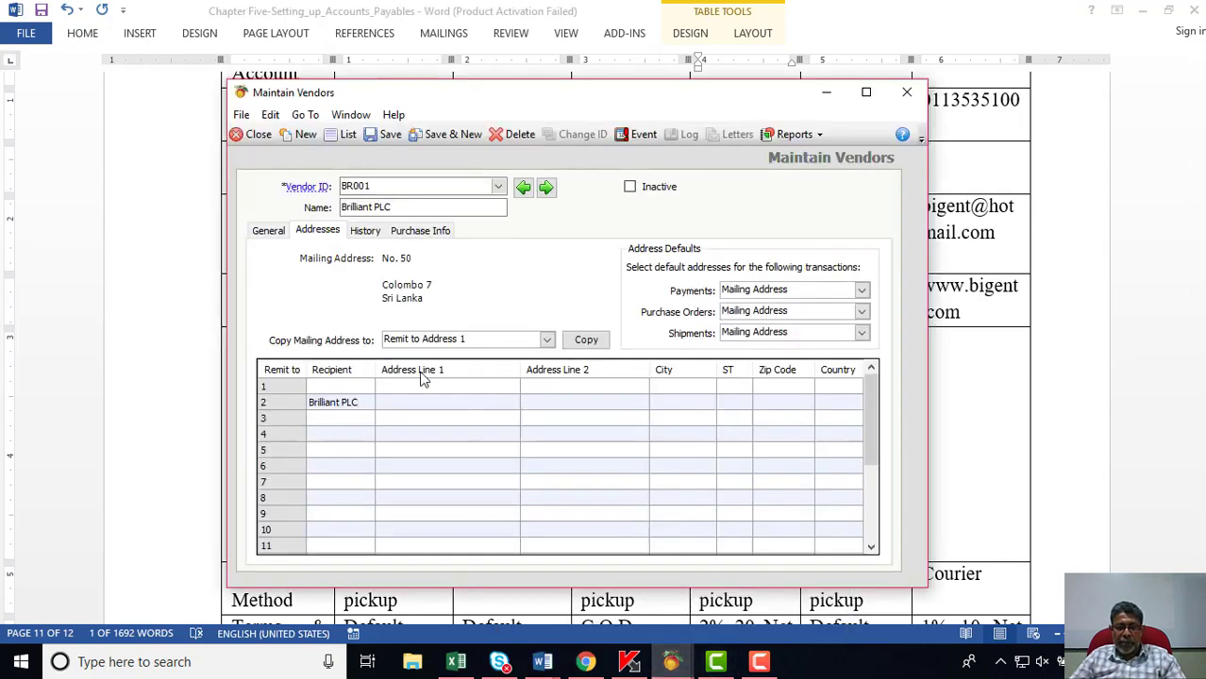
right_click(459, 403)
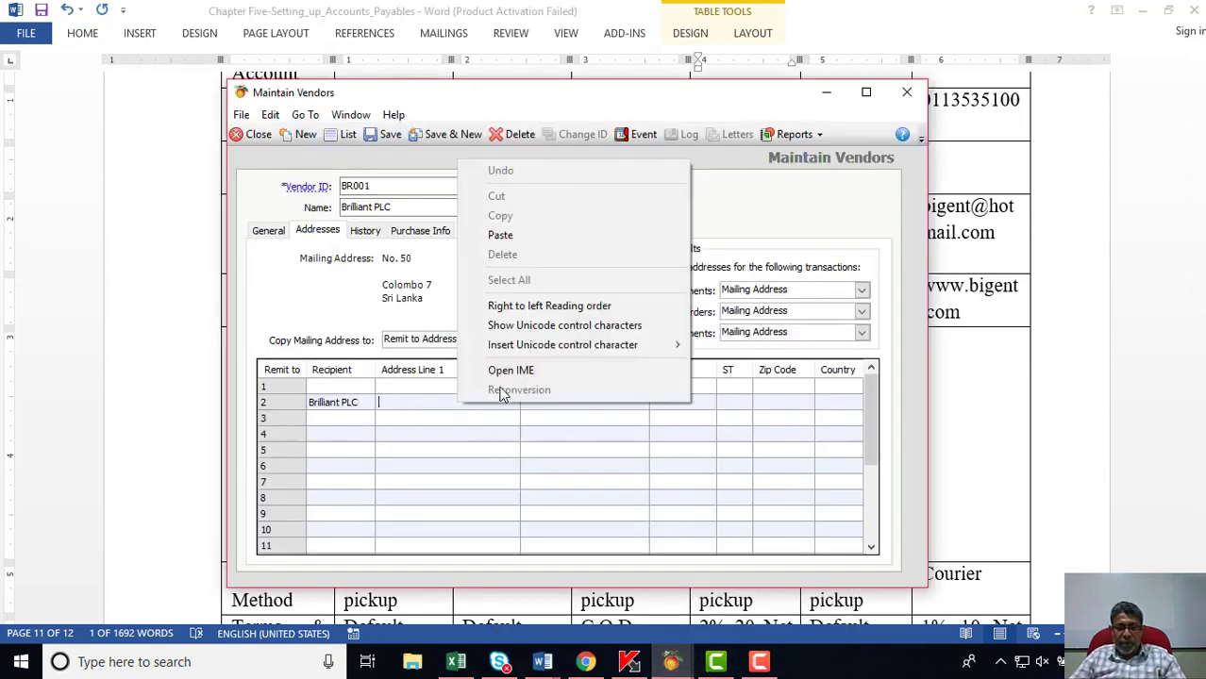
click(502, 237)
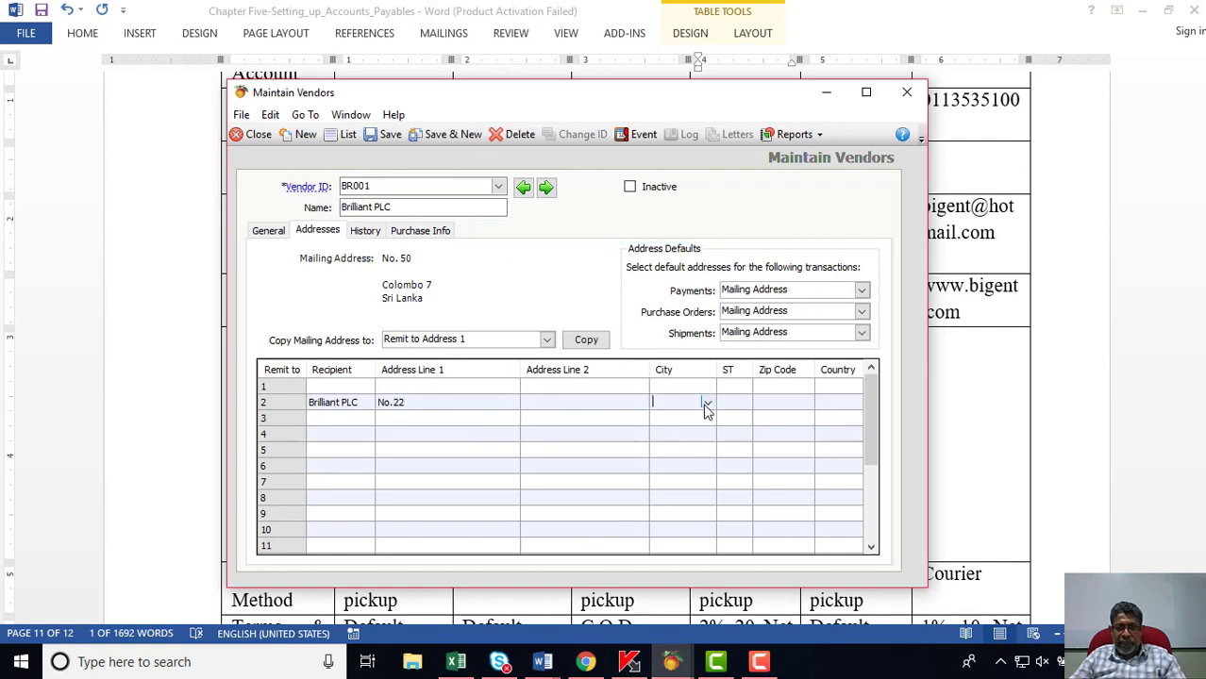
Choose Nugegoda as the city and Sri Lanka as the country for the Remit to 2 address.
click(707, 403)
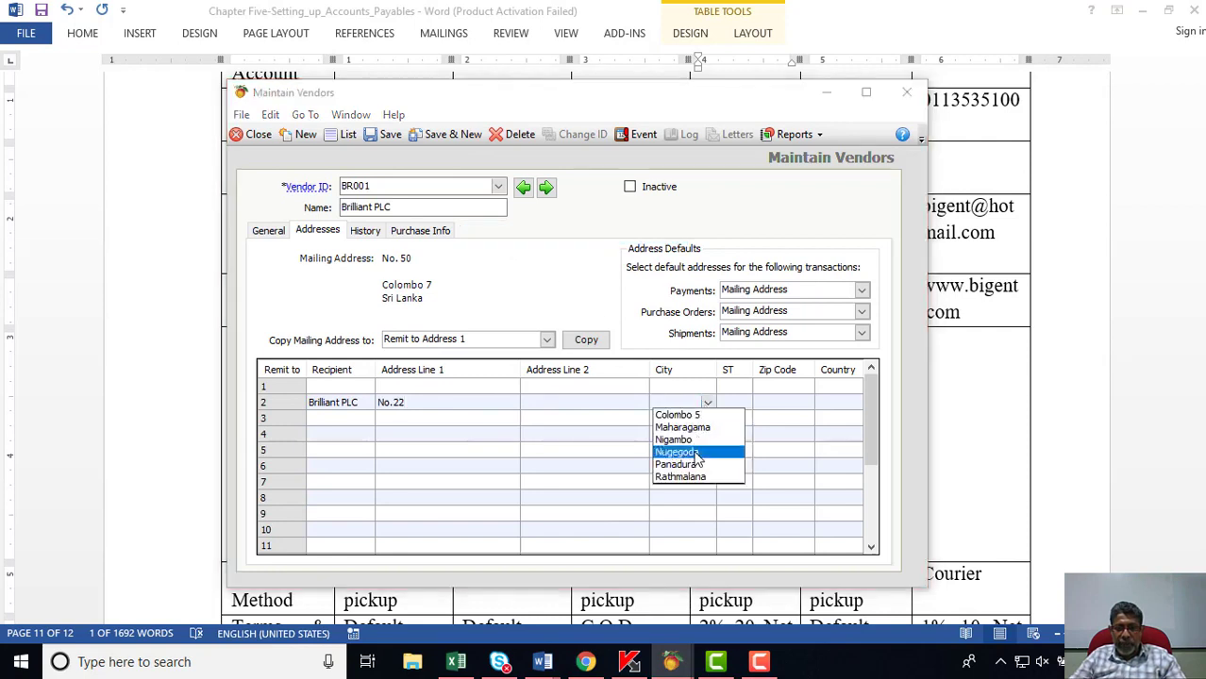
click(696, 453)
click(853, 403)
click(855, 402)
click(839, 415)
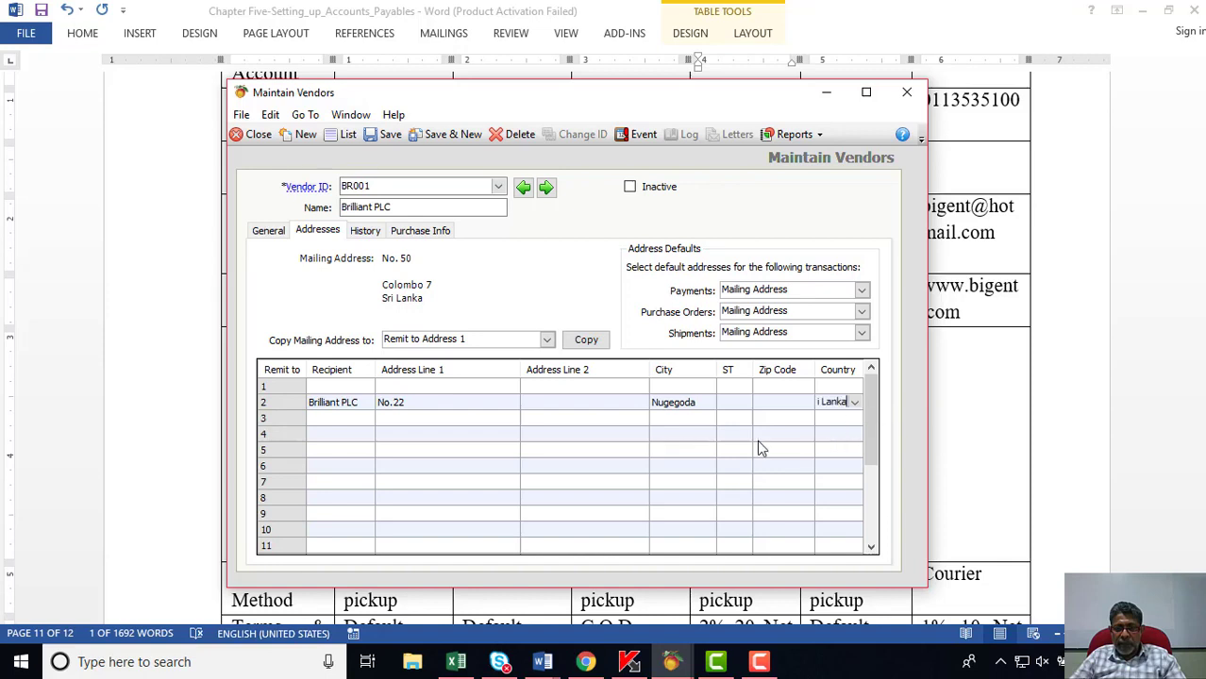
Set the vendor's default address for payments to Remit to 2.
click(862, 290)
click(769, 328)
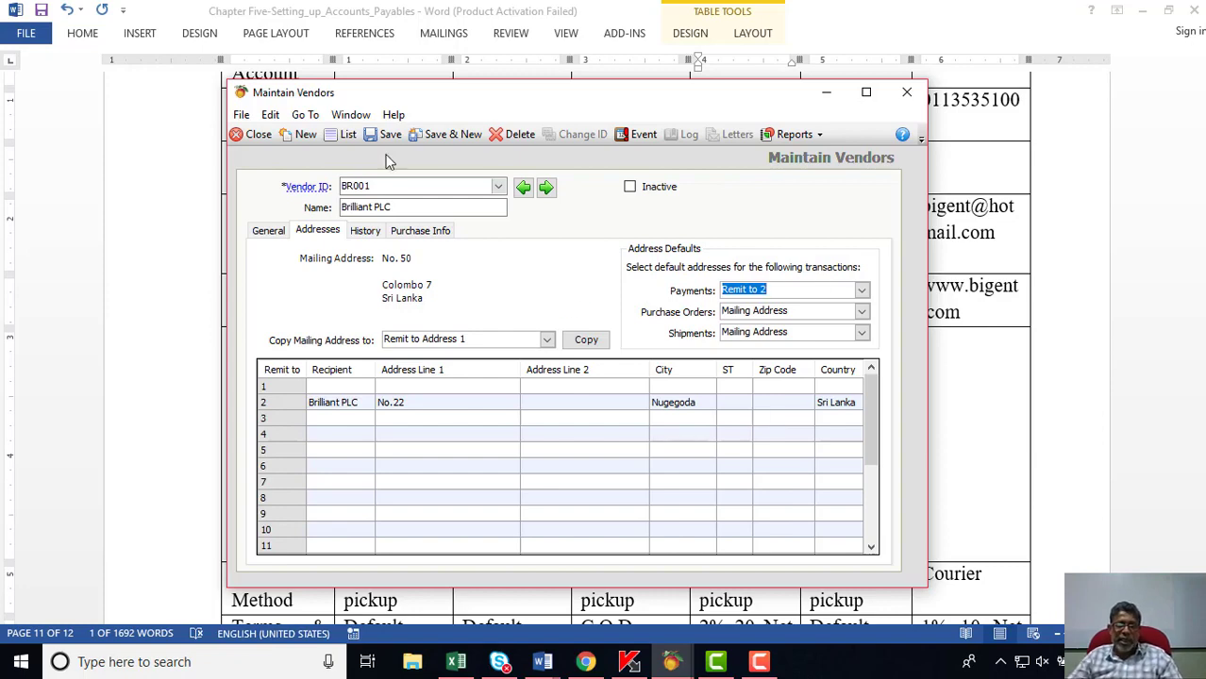
click(453, 135)
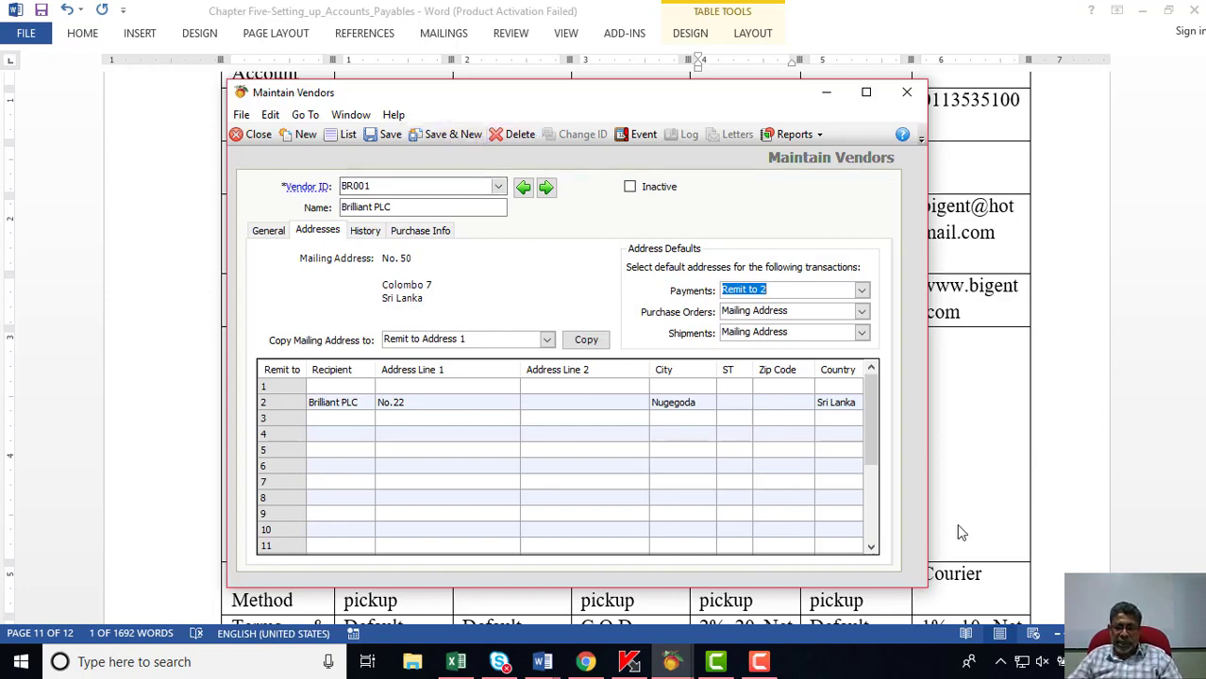
Check Brilliant PLC's shipping method in the Word table and set the vendor's Ship Via to Cust. Pickup in Peachtree.
click(969, 450)
scroll(969, 450, down, 4)
scroll(755, 419, down, 2)
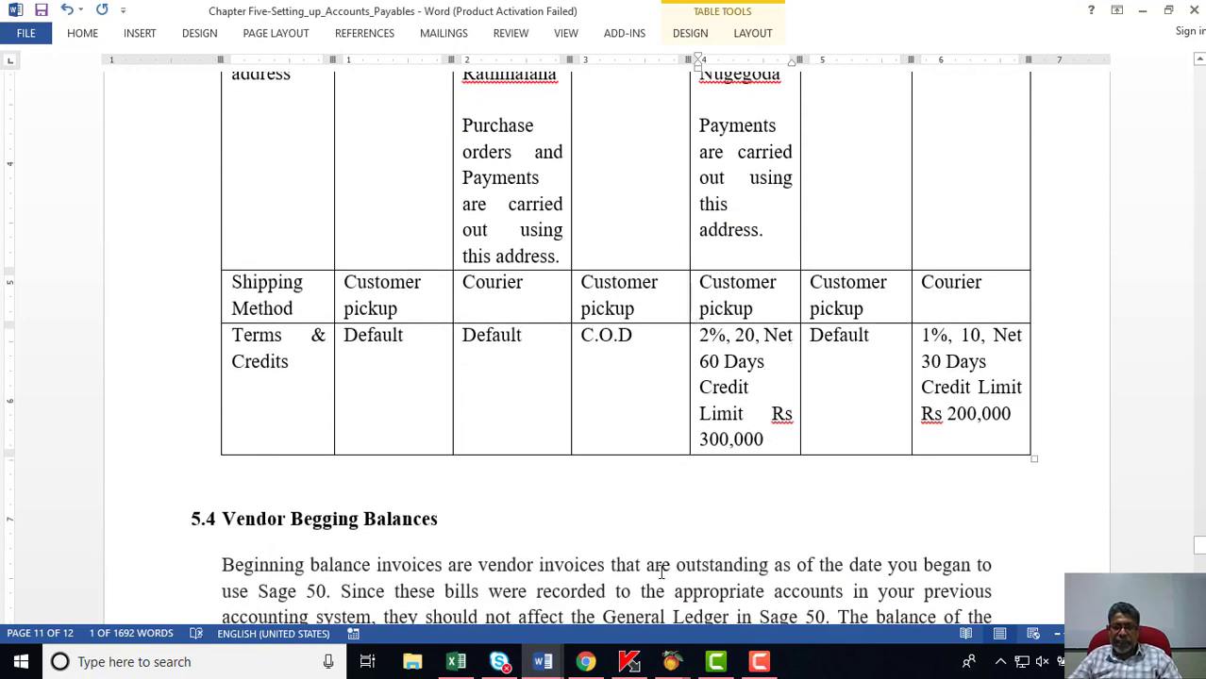
mouse_move(671, 661)
click(764, 580)
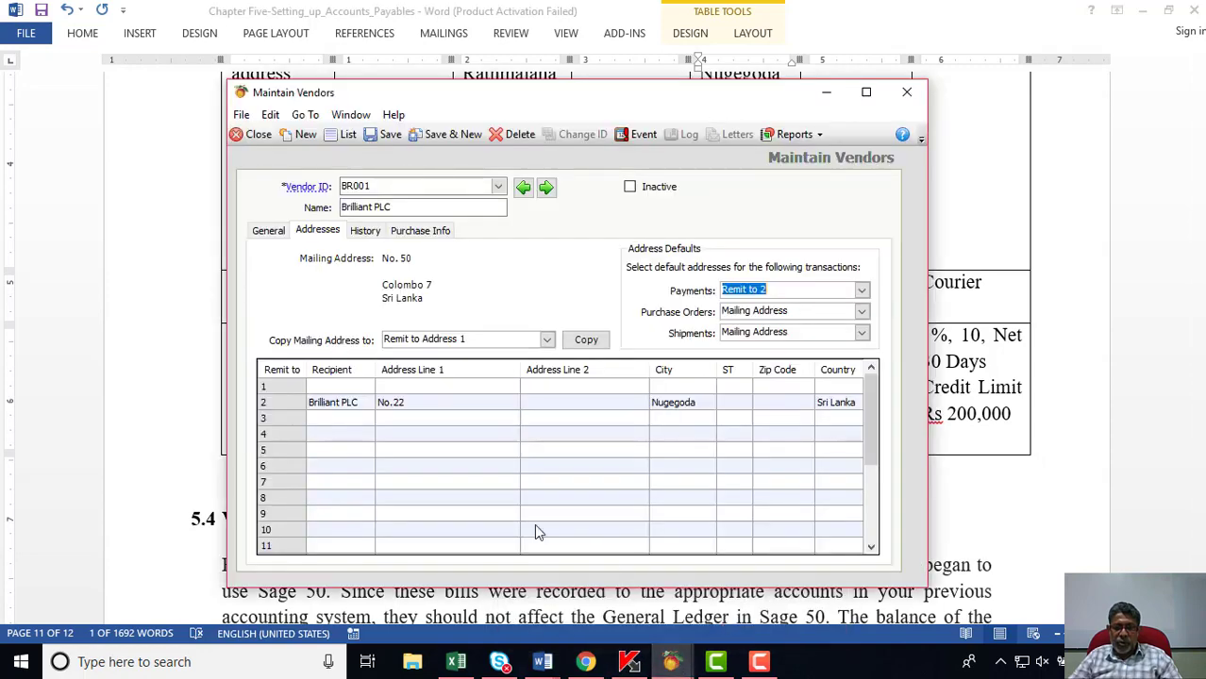
click(420, 231)
click(451, 318)
click(436, 367)
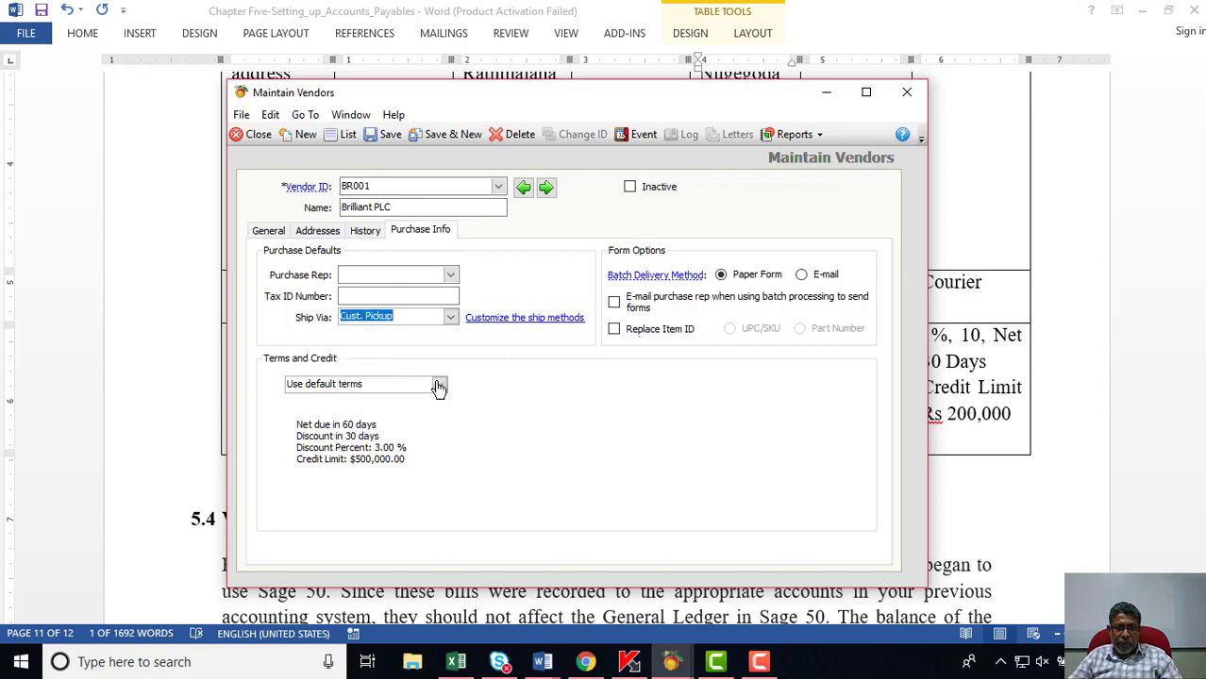
Switch Brilliant PLC to customized terms and set its discount period to 20 days, following the Word table.
click(439, 385)
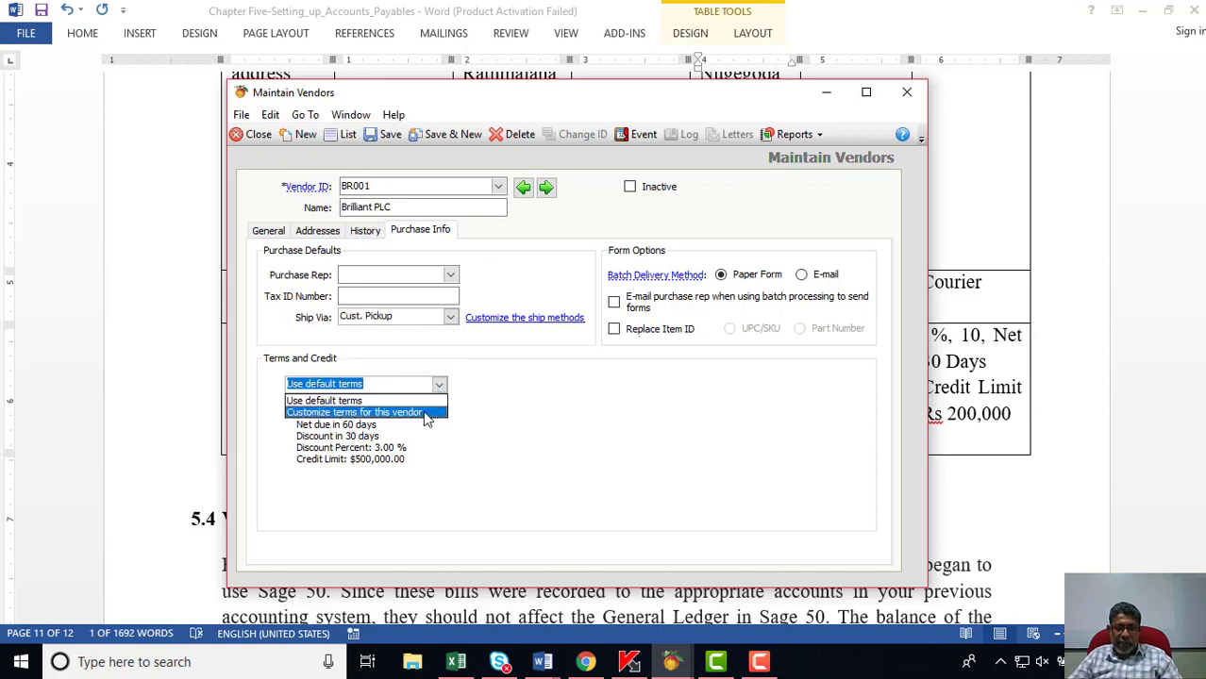
click(425, 414)
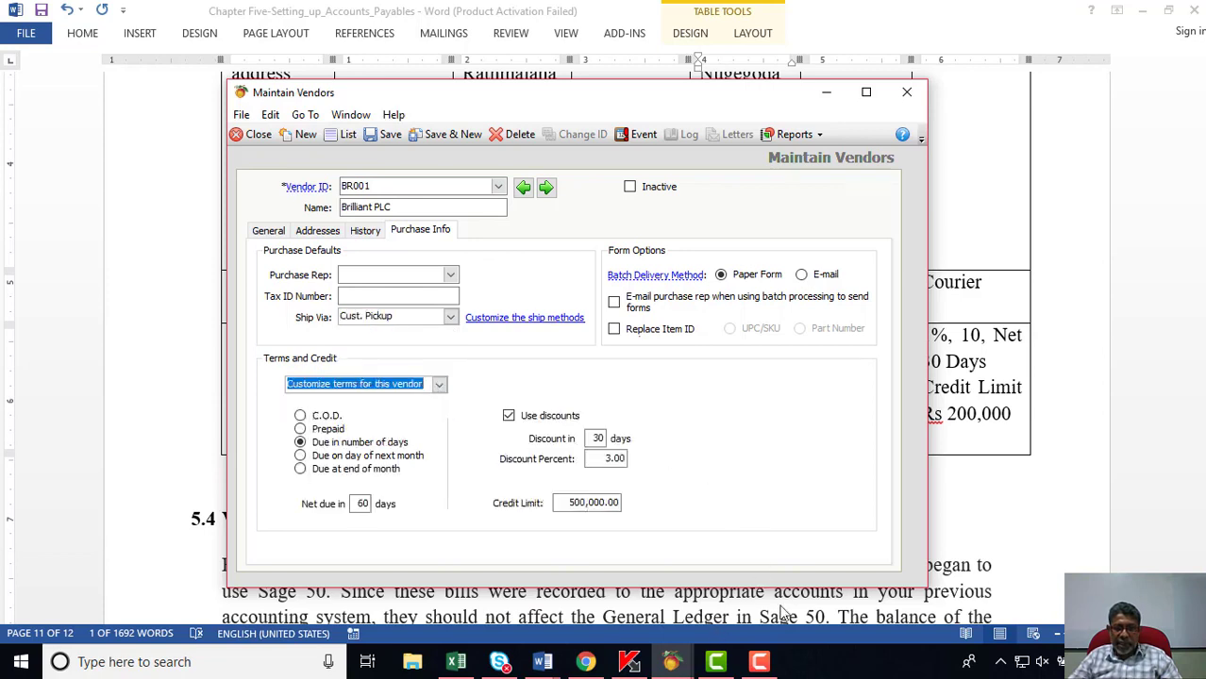
click(1016, 425)
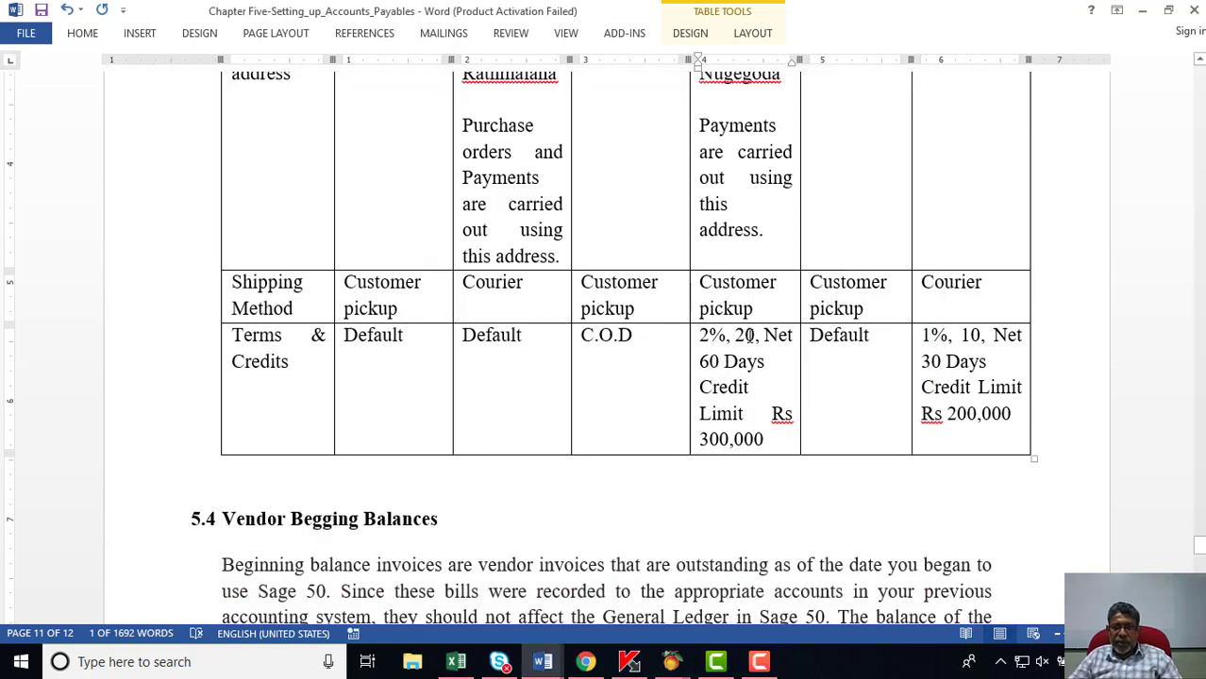
click(671, 662)
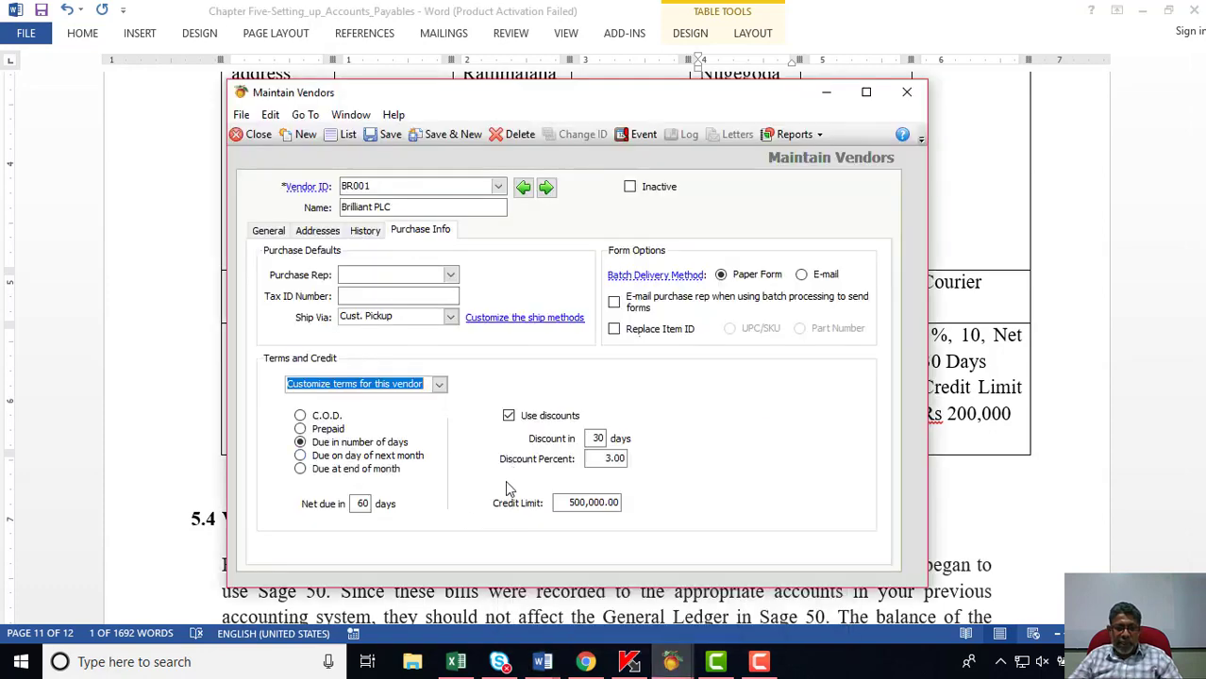
click(604, 438)
key(BackSpace)
key(BackSpace)
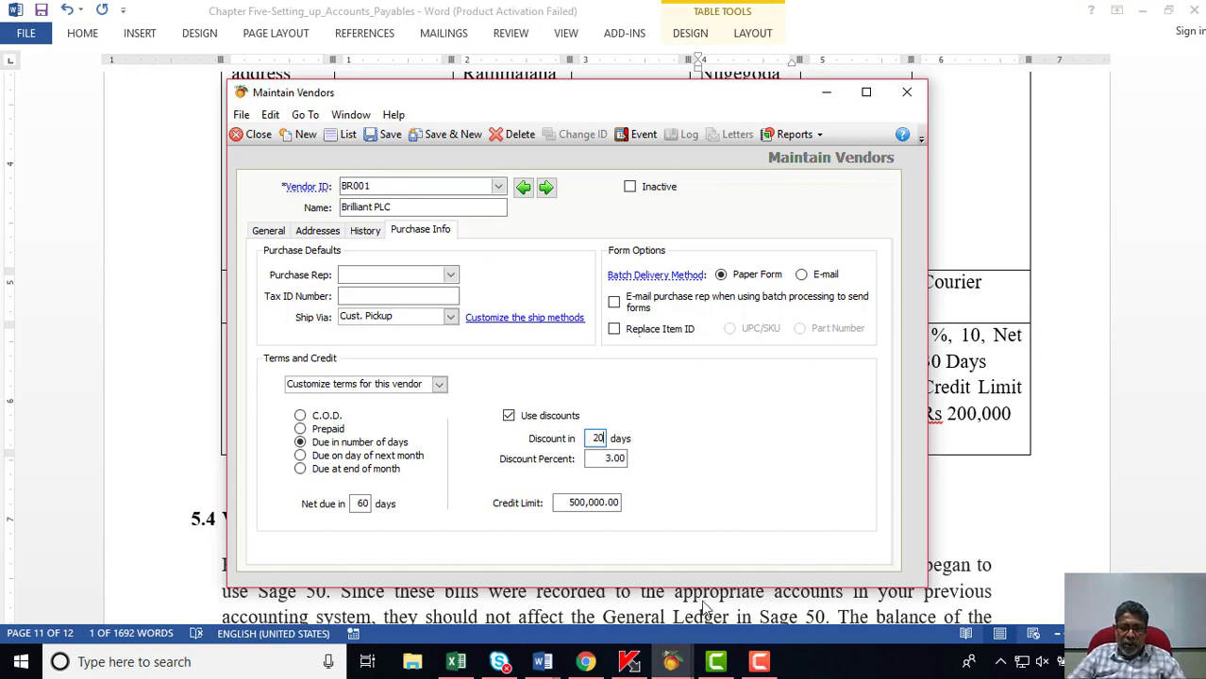
Set the vendor's discount percent to 2.00 and credit limit to 300,000.00, and save the record to start a new one.
click(972, 413)
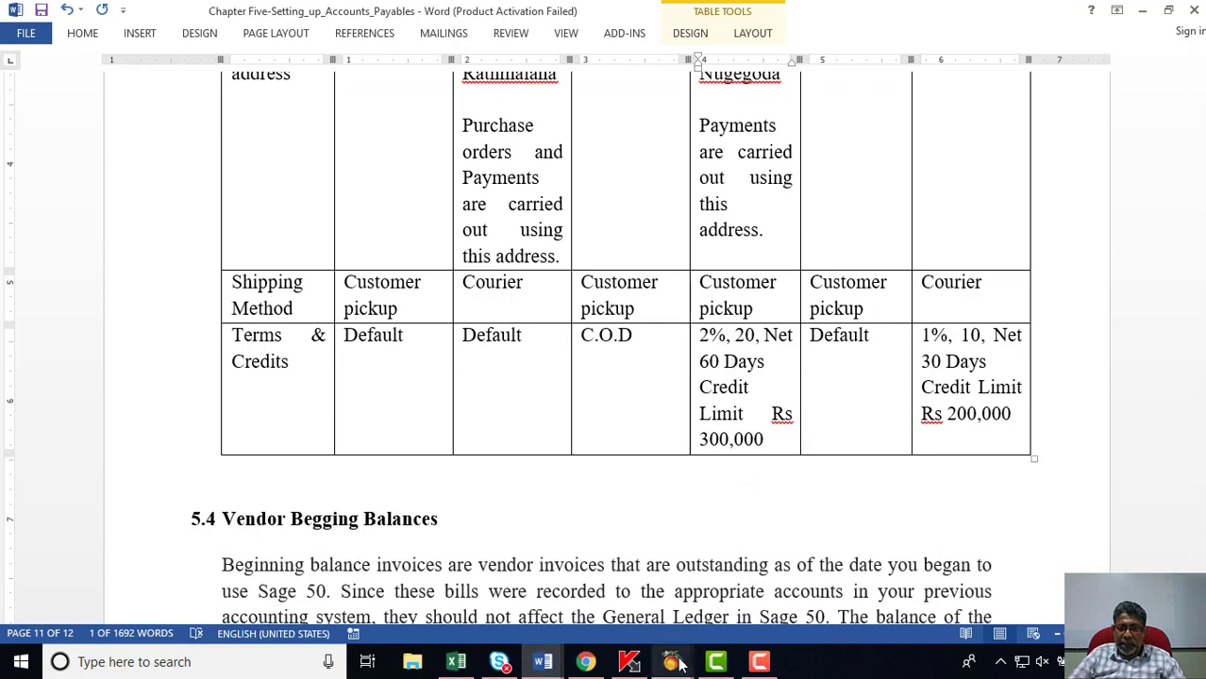
mouse_move(670, 661)
click(759, 566)
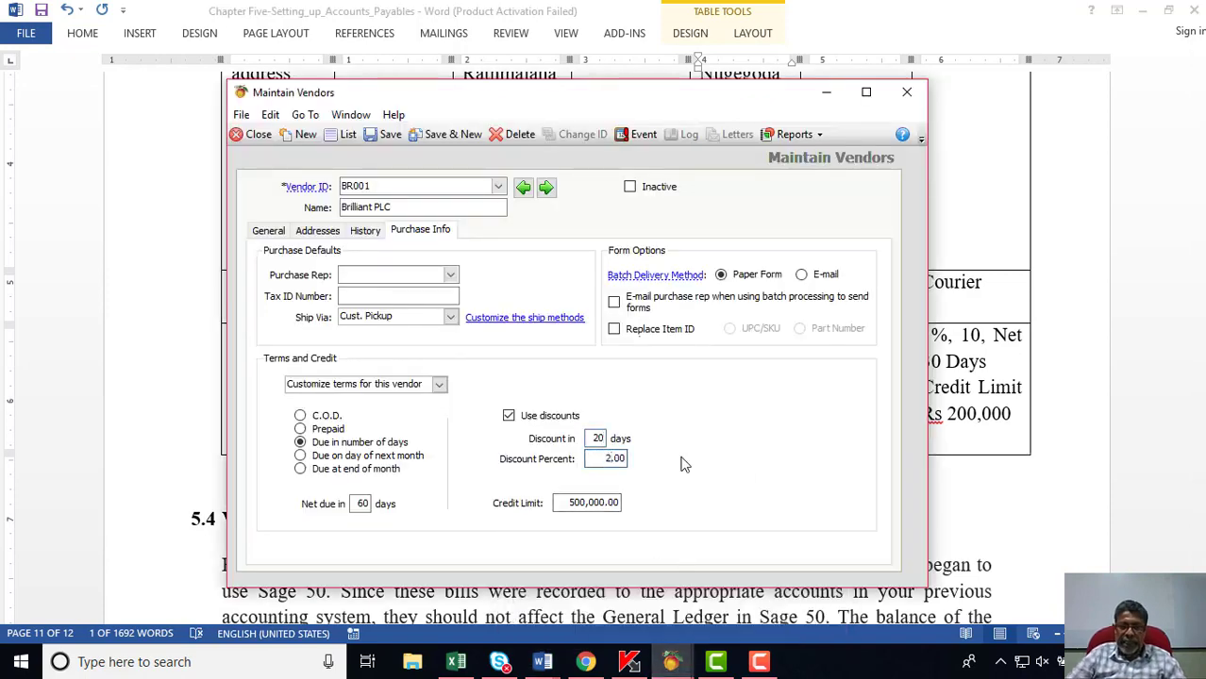
click(1076, 490)
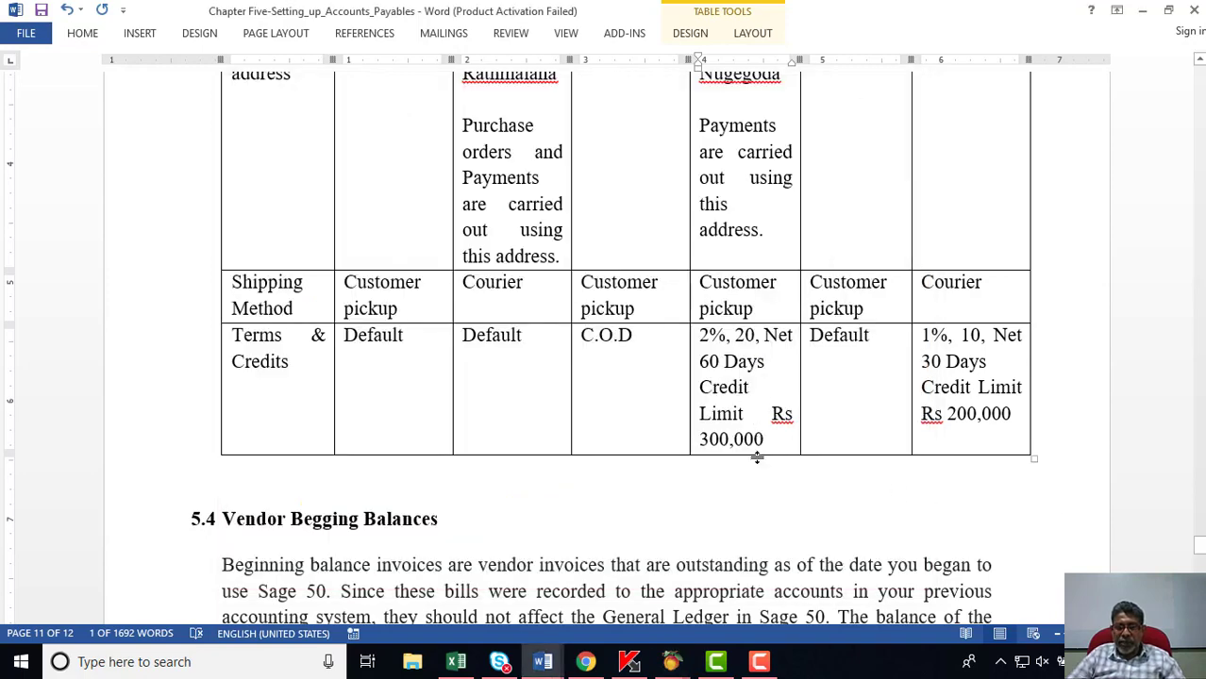
mouse_move(670, 660)
click(759, 566)
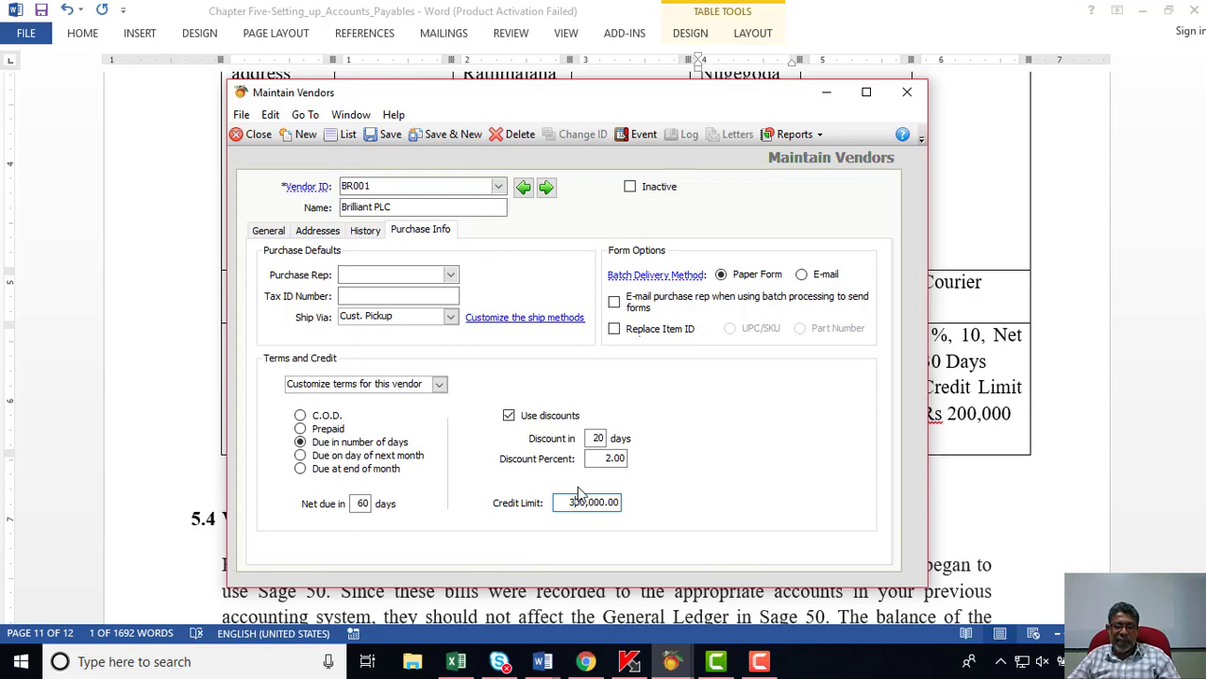
click(447, 140)
Copy the vendor ID SK001 from the Activity 5.5 table in Word into the Vendor ID of the new Peachtree record.
click(989, 376)
scroll(985, 356, up, 3)
scroll(984, 356, up, 12)
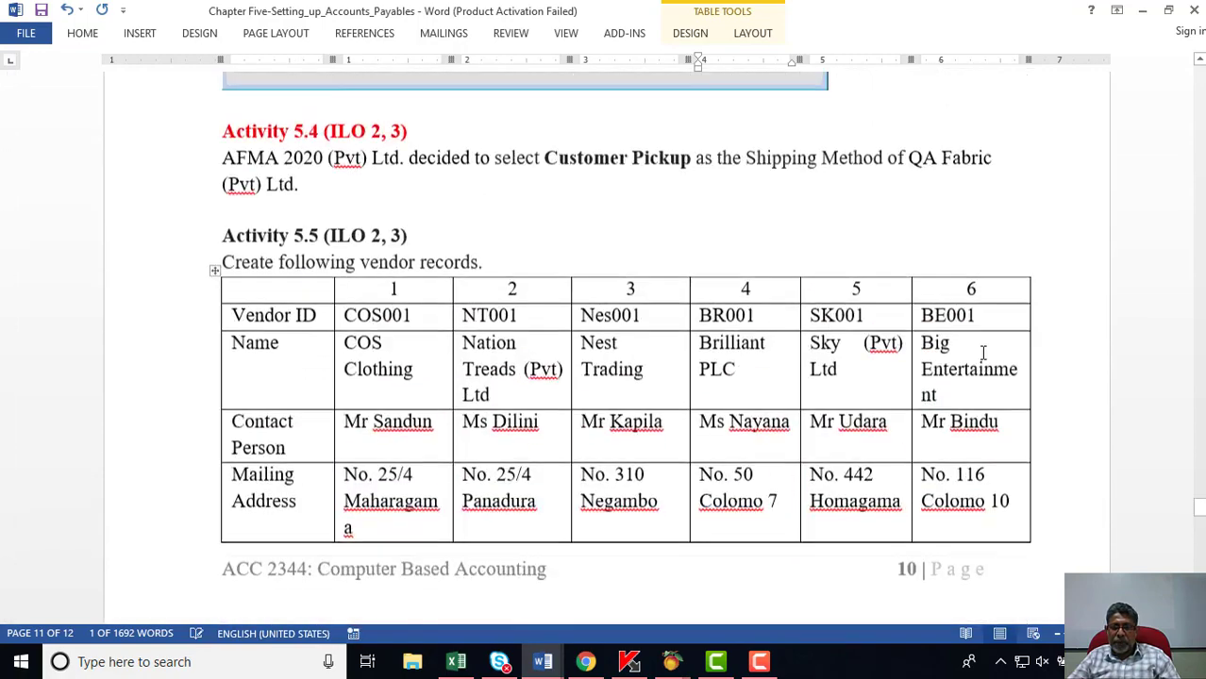
scroll(983, 353, up, 3)
double_click(835, 432)
right_click(836, 432)
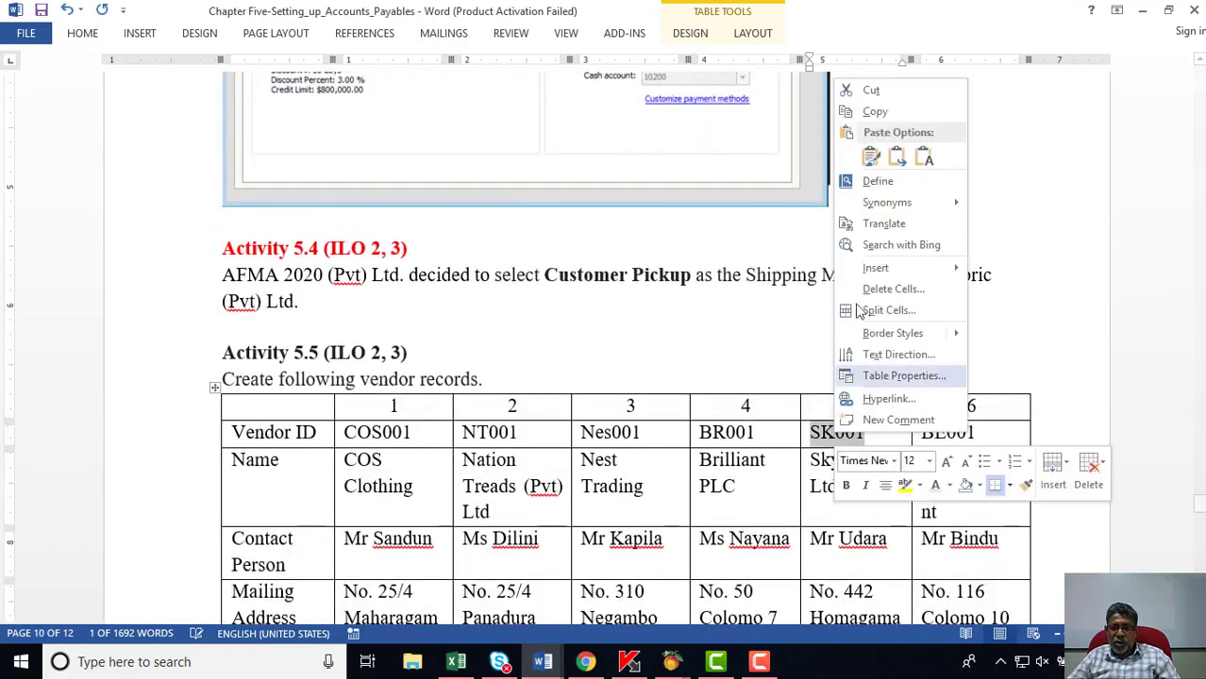
click(892, 113)
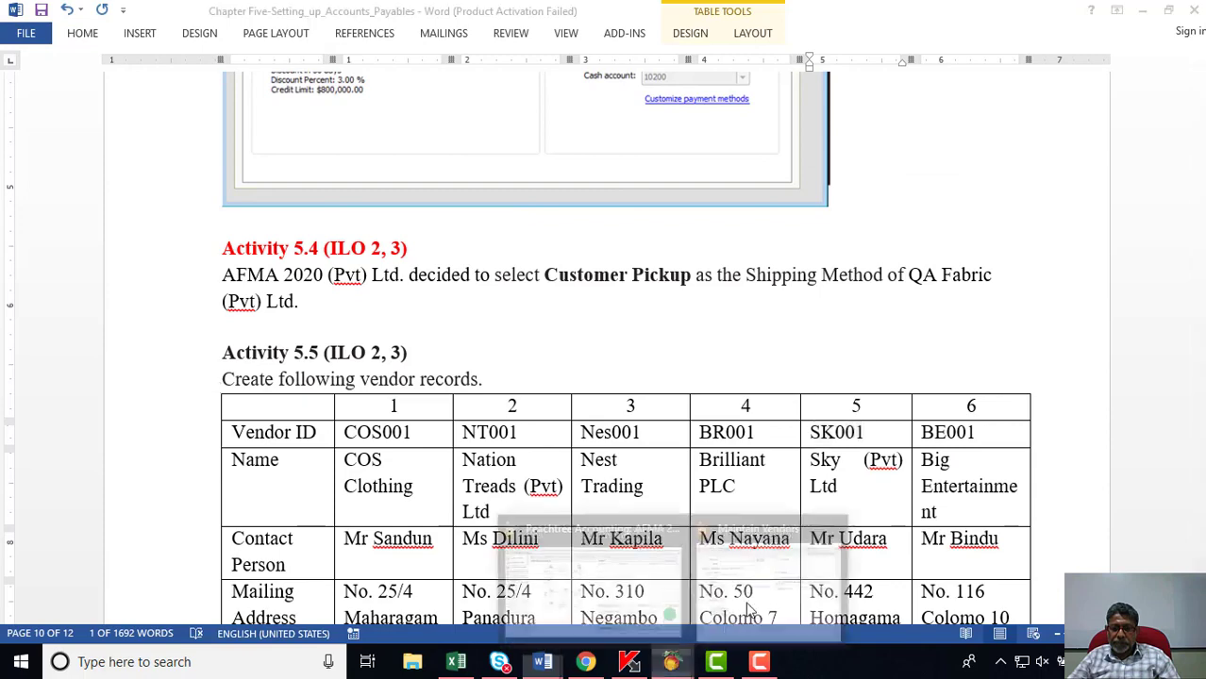
click(672, 661)
click(429, 191)
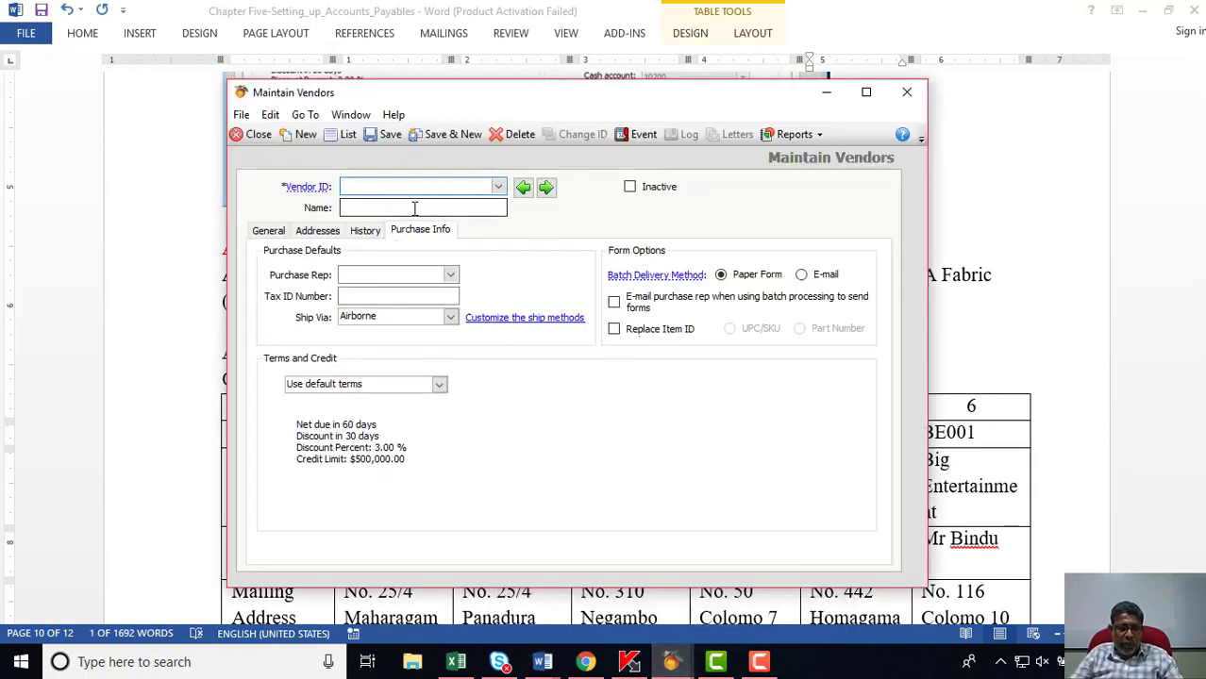
Copy the name Sky (Pvt) Ltd from the Word table into the Name field of vendor SK001 in Peachtree.
key(alt+Tab)
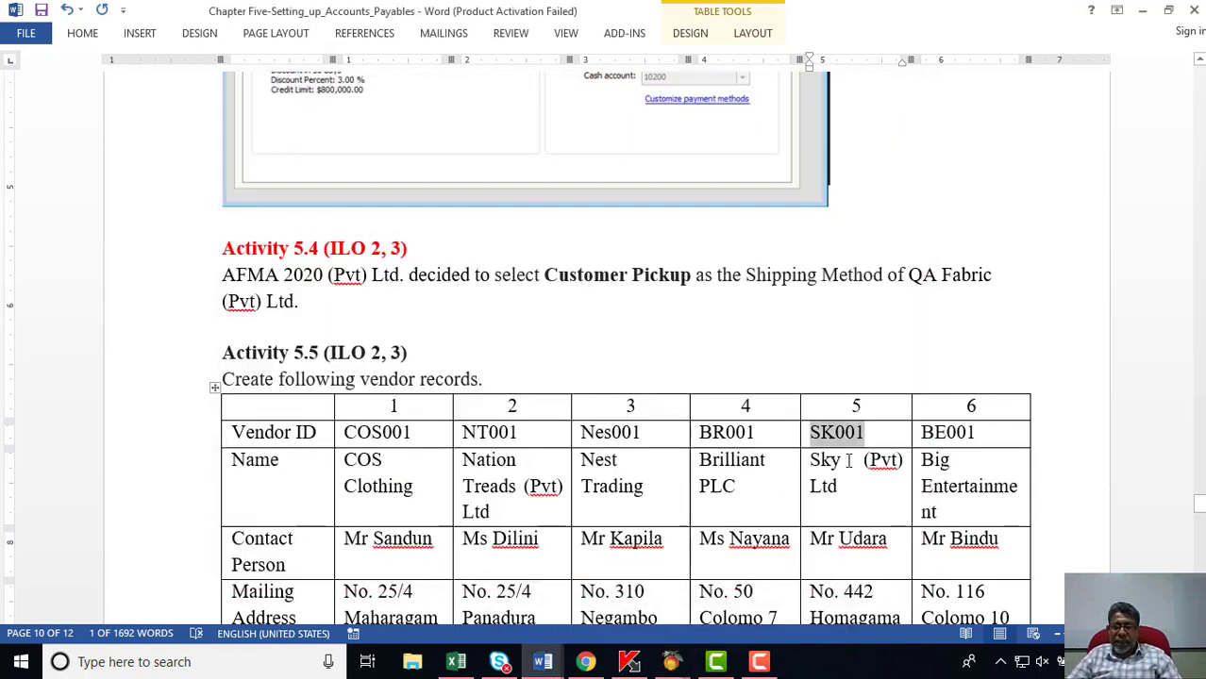
drag(811, 460, 842, 486)
right_click(834, 488)
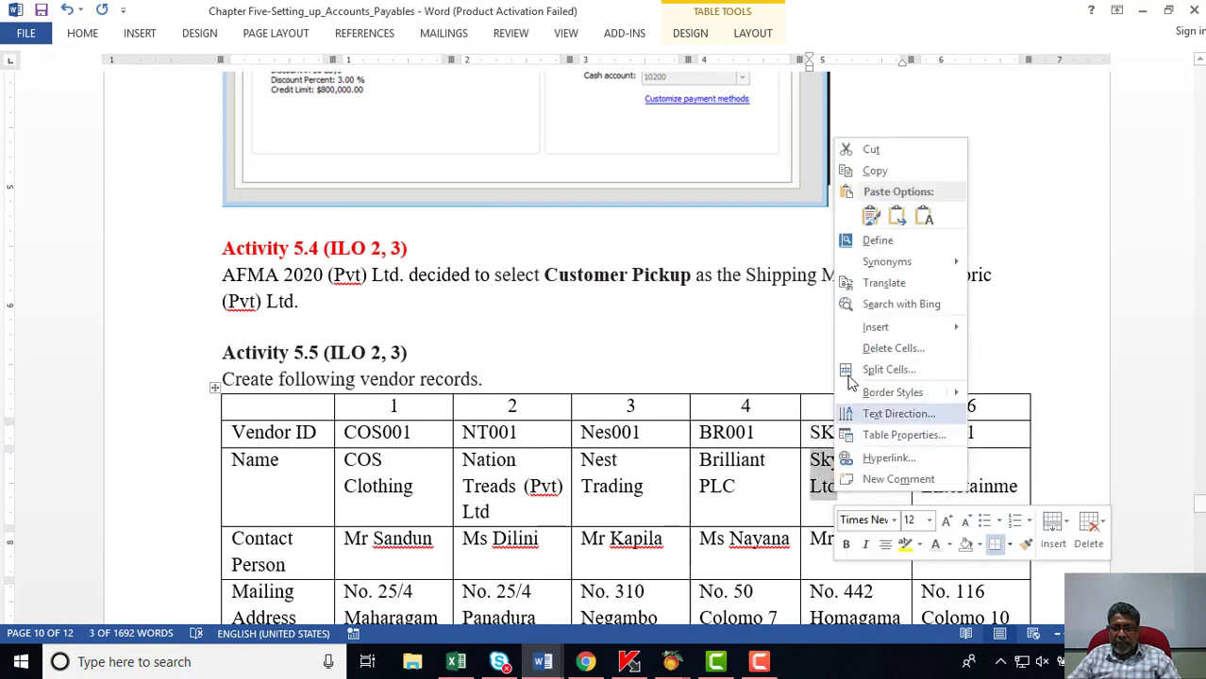
click(864, 170)
mouse_move(671, 661)
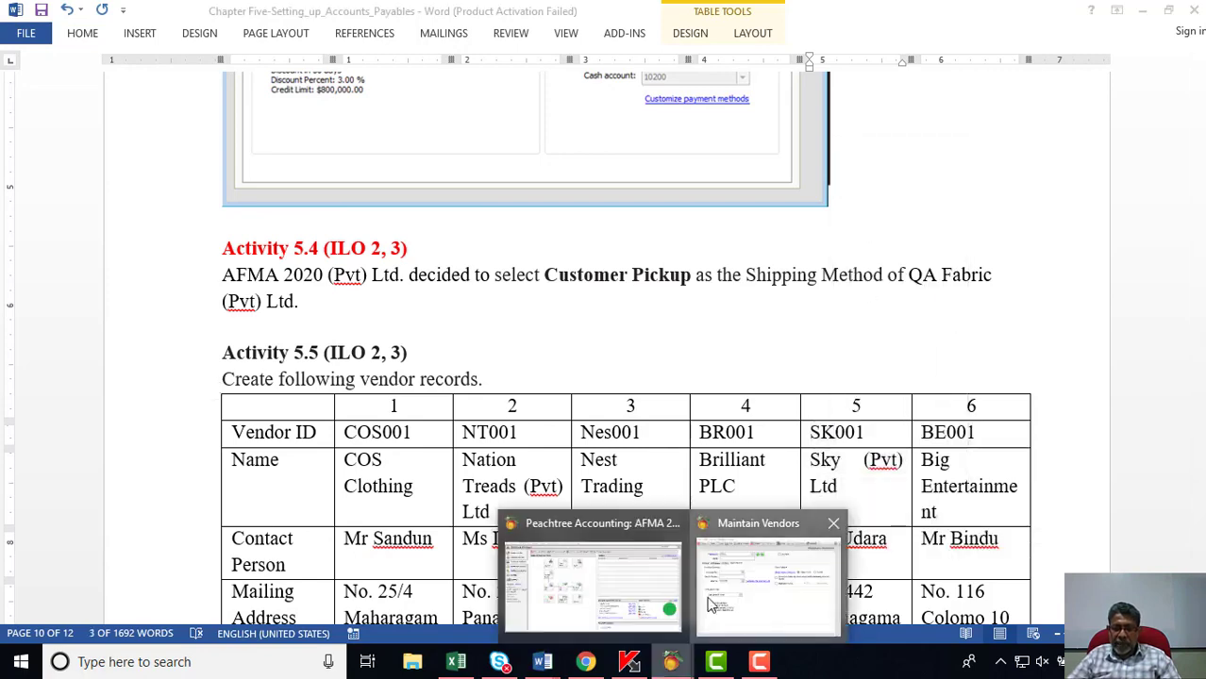
click(770, 577)
click(347, 207)
right_click(347, 207)
click(397, 280)
Copy the contact person of Sky (Pvt) Ltd from the Word table into the vendor's general Contact field in Peachtree.
click(269, 231)
click(963, 358)
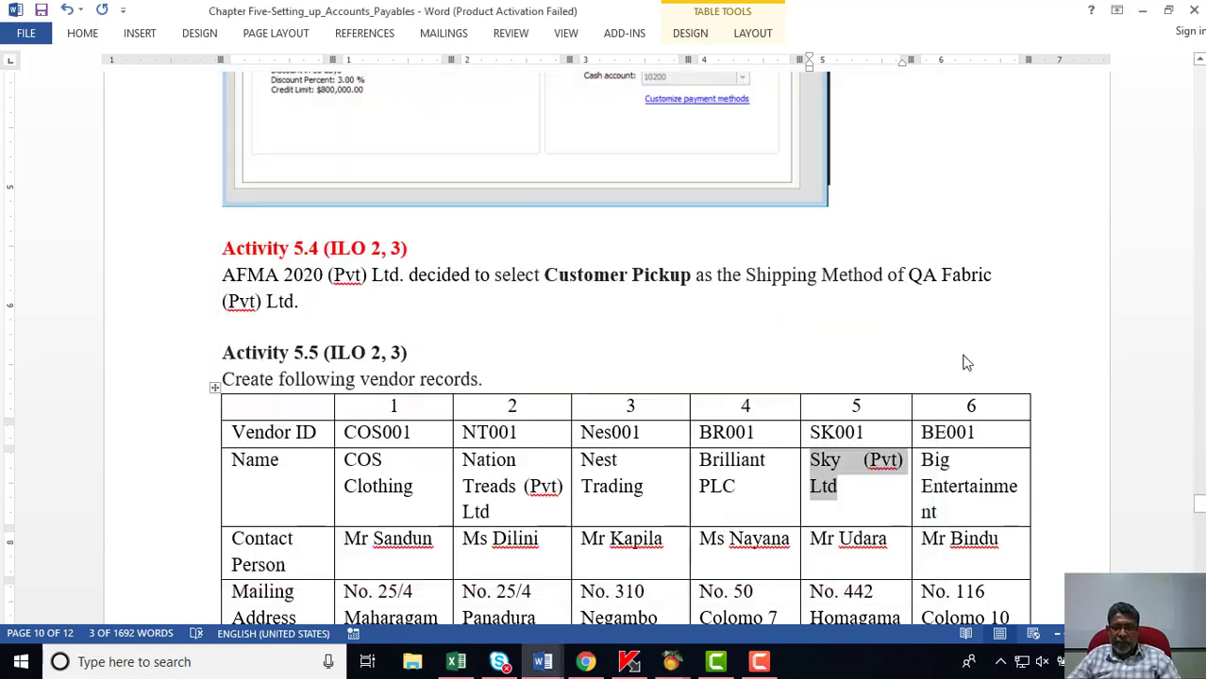
scroll(964, 355, down, 5)
drag(811, 305, 887, 305)
right_click(886, 304)
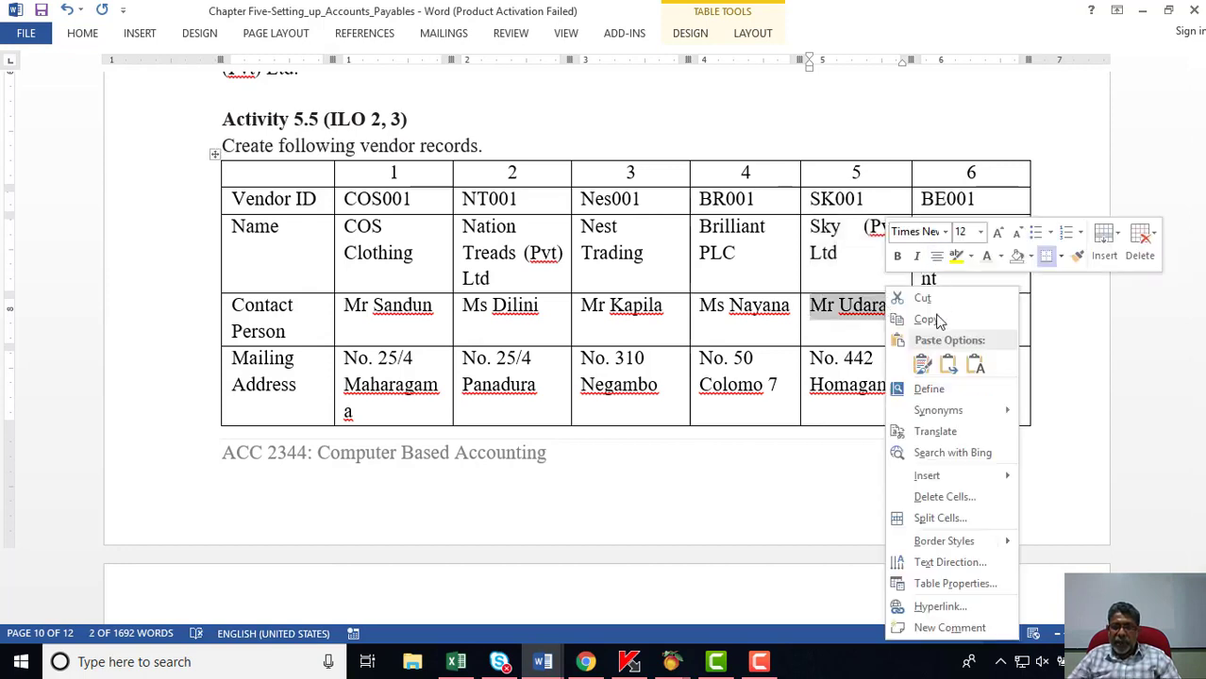
click(928, 318)
mouse_move(670, 663)
click(795, 571)
click(383, 253)
right_click(379, 252)
click(439, 323)
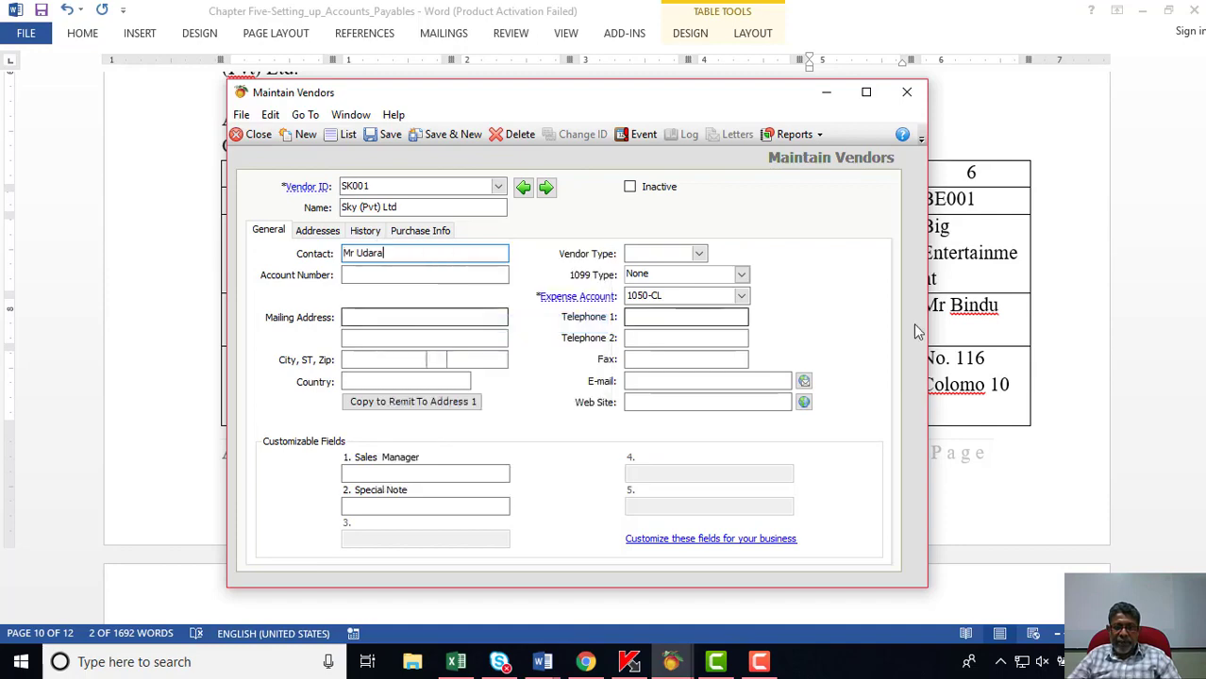
Copy the street number of Sky (Pvt) Ltd's mailing address from Word into the first Mailing Address line in Peachtree.
click(952, 321)
scroll(944, 319, down, 1)
drag(811, 300, 864, 301)
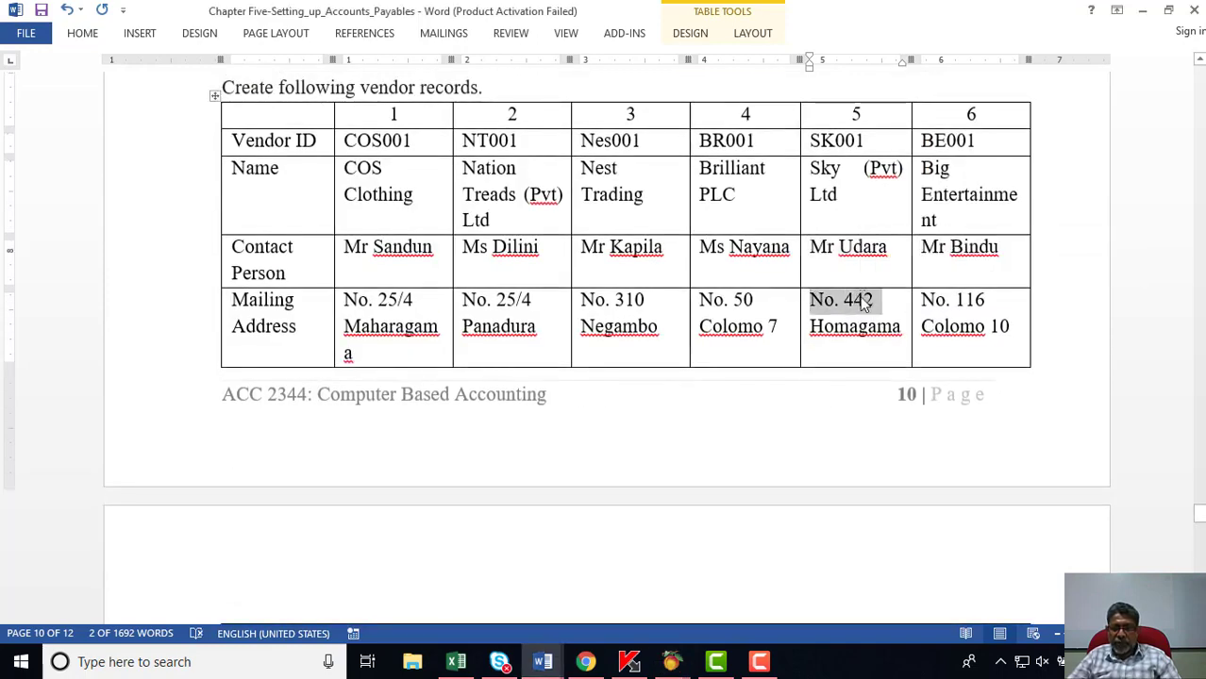
right_click(863, 301)
click(896, 321)
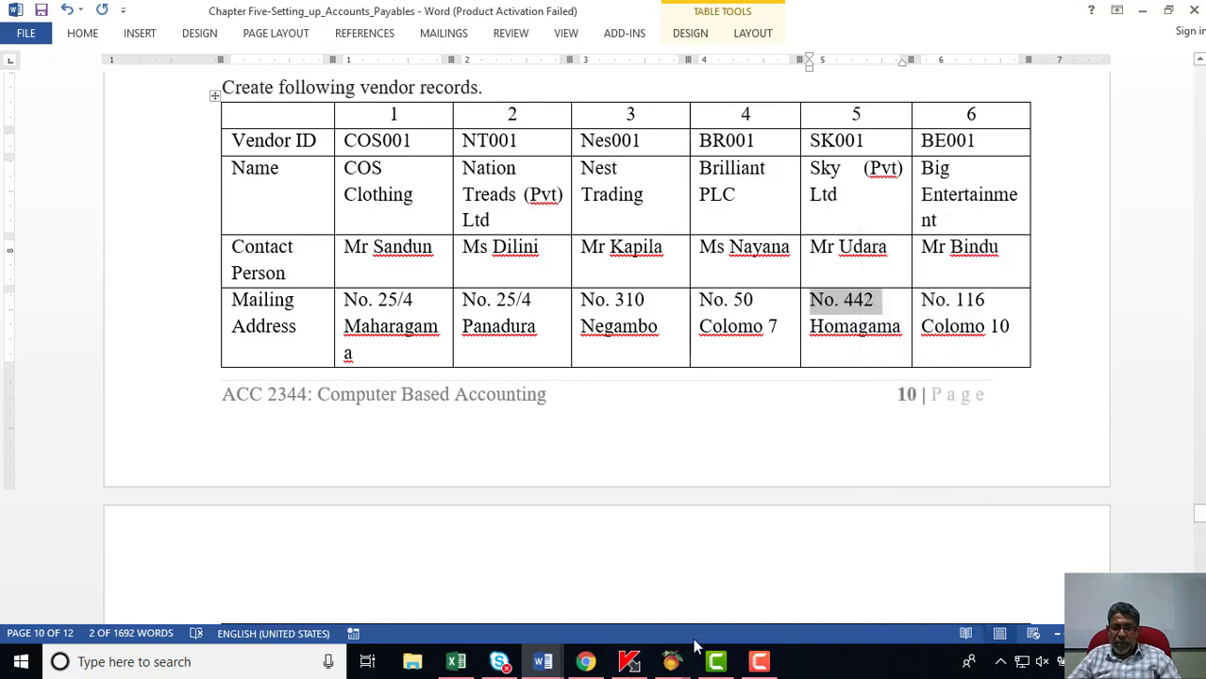
click(671, 661)
click(387, 317)
right_click(385, 316)
click(426, 390)
Enter Homagama as the city and choose Sri Lanka as the country of the vendor's mailing address.
click(387, 359)
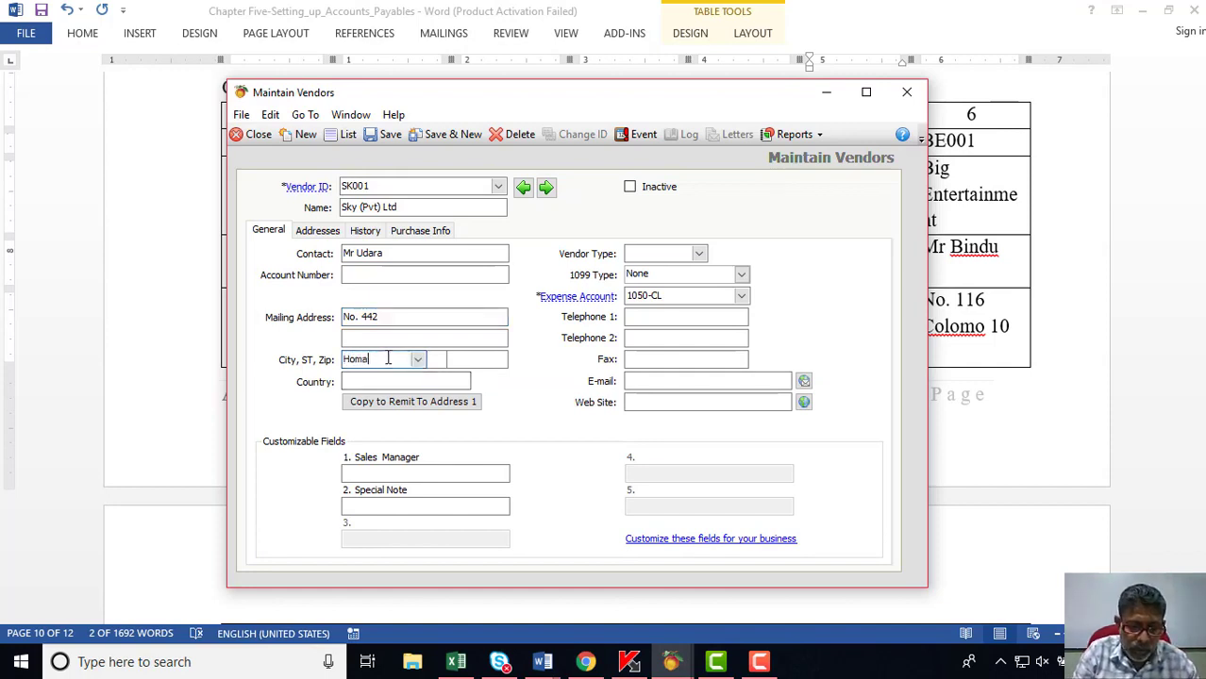
click(416, 382)
click(461, 382)
click(452, 402)
Copy Sky (Pvt) Ltd's telephone number from Word into Telephone 1 in Peachtree and set the vendor type to Credit.
click(934, 448)
scroll(934, 448, down, 6)
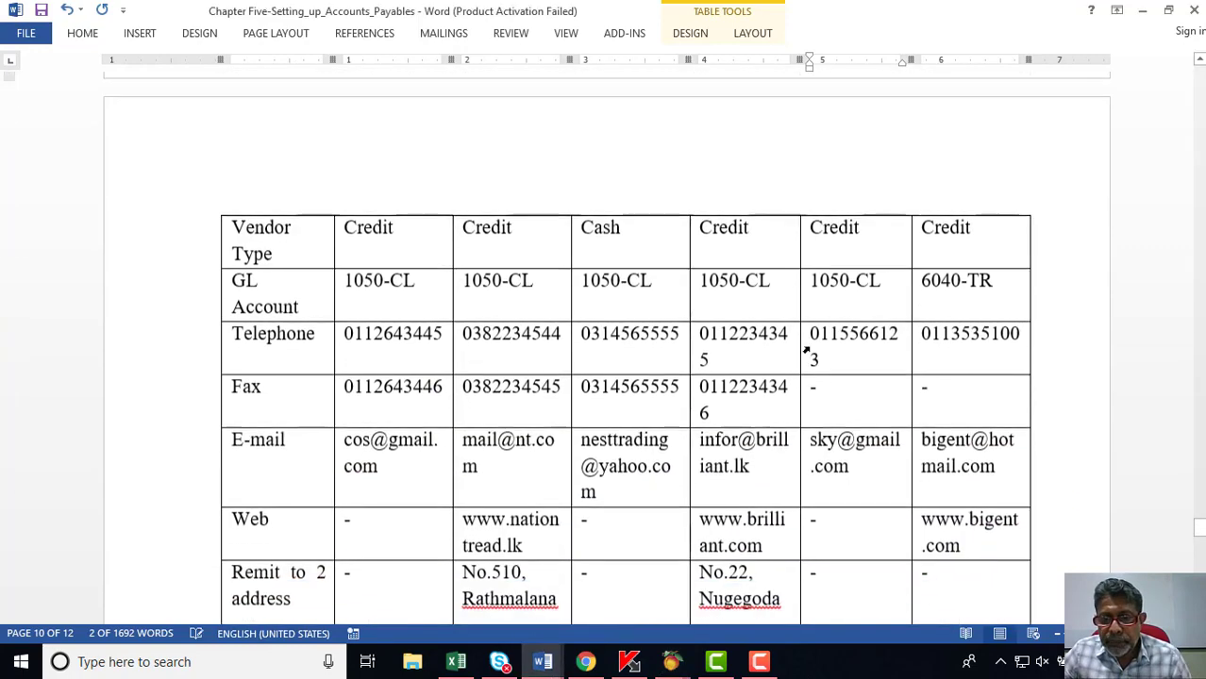
drag(811, 333, 830, 356)
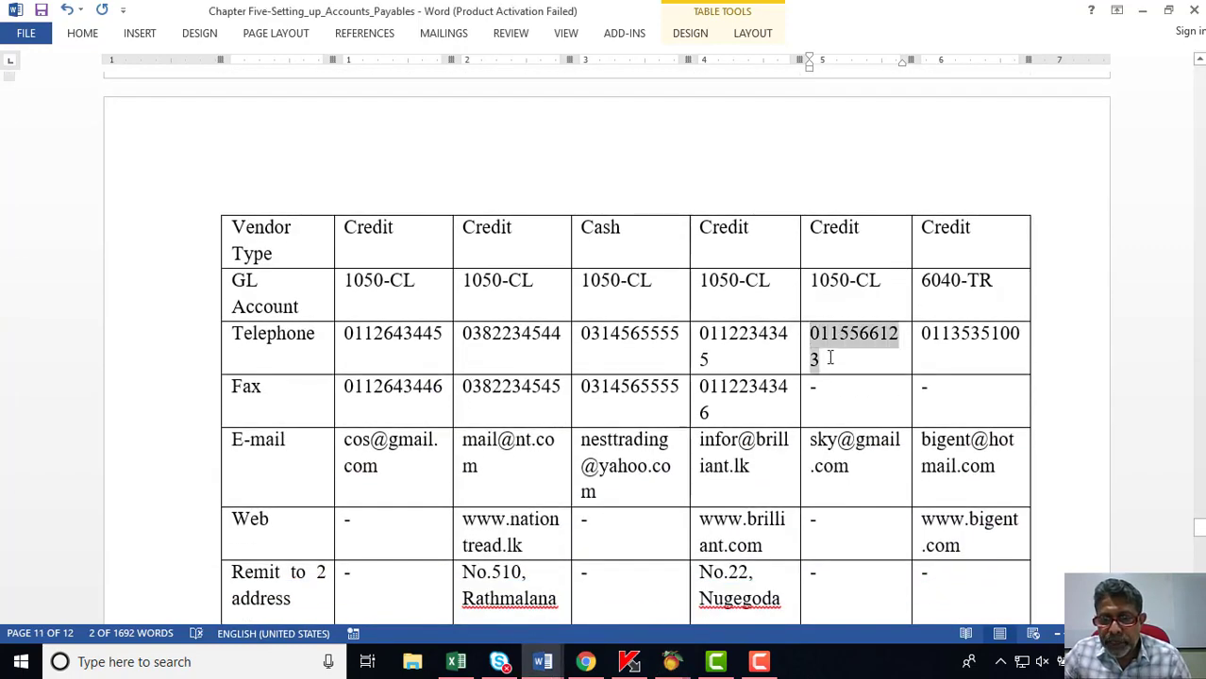
right_click(817, 341)
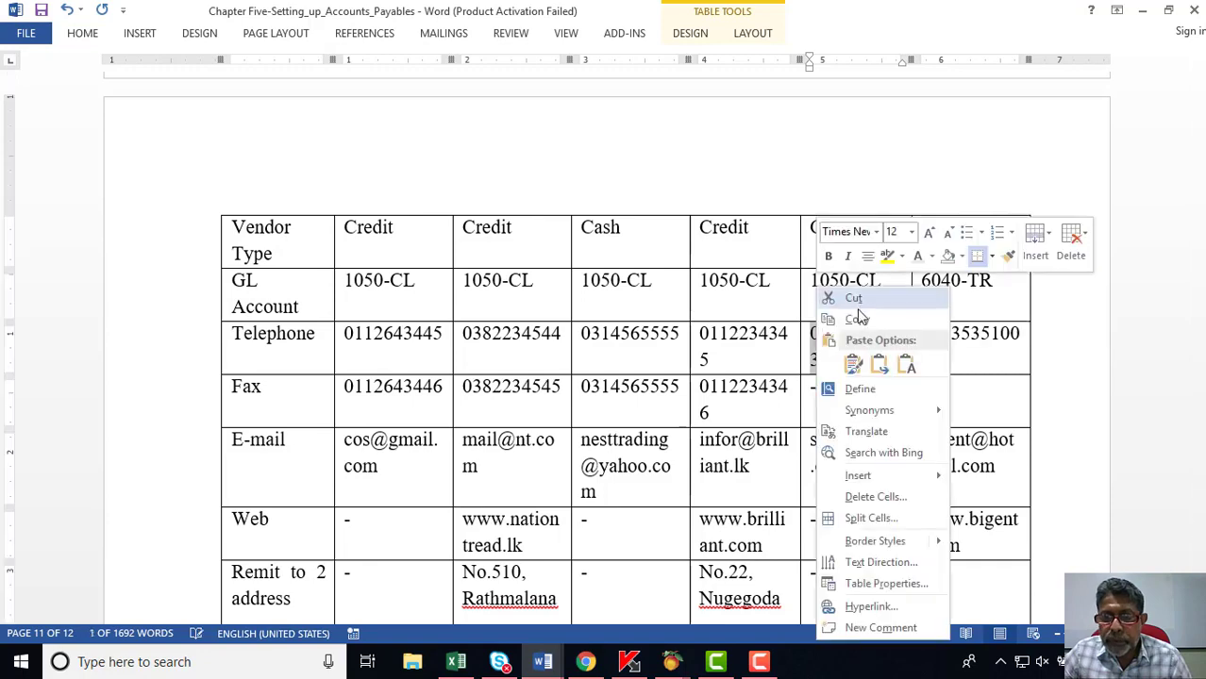
click(855, 314)
mouse_move(671, 662)
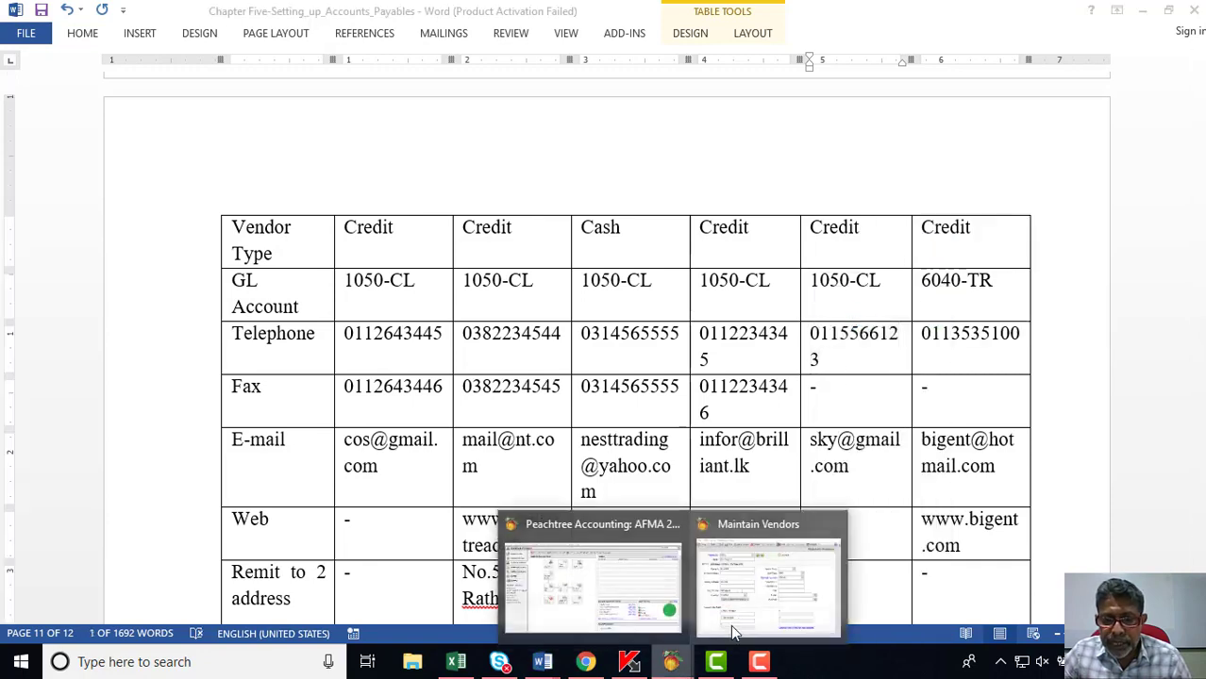
click(740, 594)
click(699, 253)
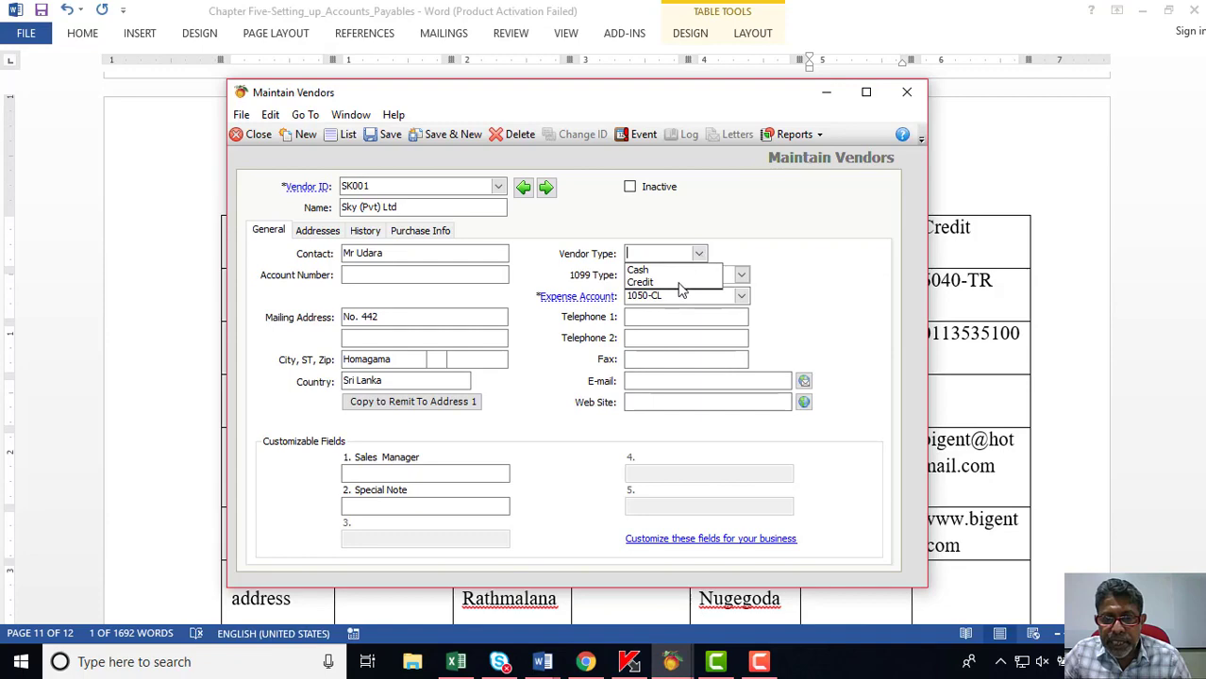
click(641, 282)
click(665, 317)
right_click(667, 319)
click(705, 391)
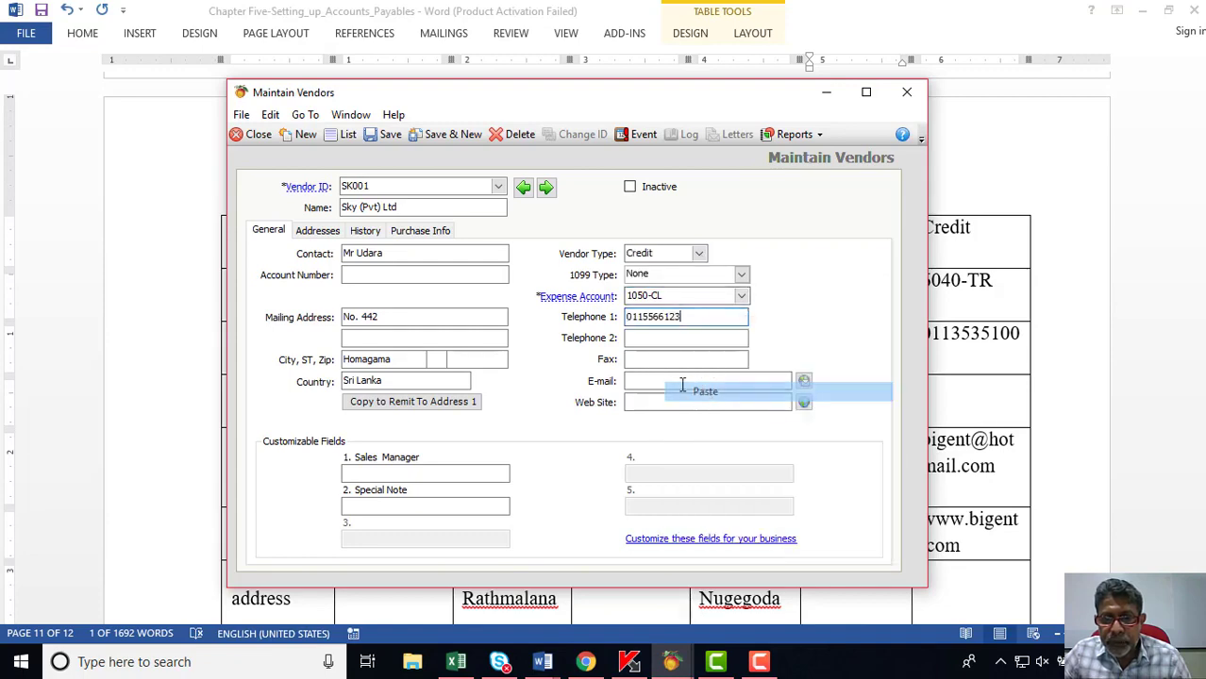
Copy the e-mail address of Sky (Pvt) Ltd from the Word table into the vendor's E-mail field in Peachtree.
click(991, 485)
scroll(963, 435, down, 1)
scroll(963, 436, down, 2)
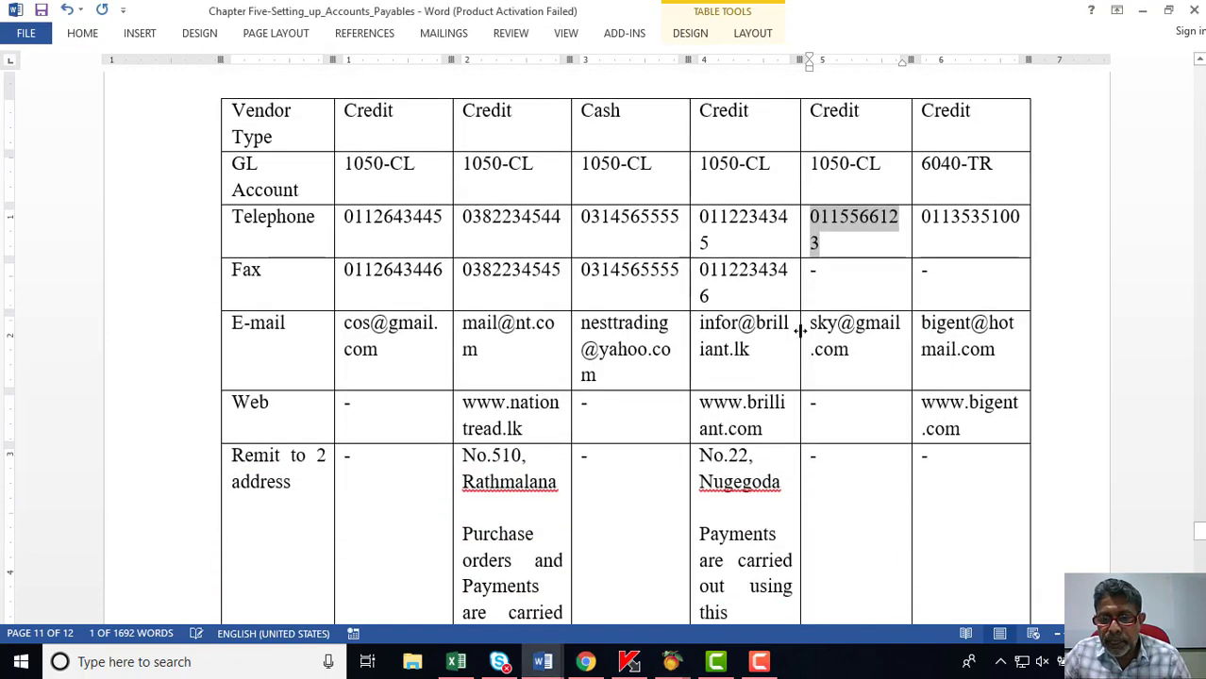
drag(811, 322, 847, 361)
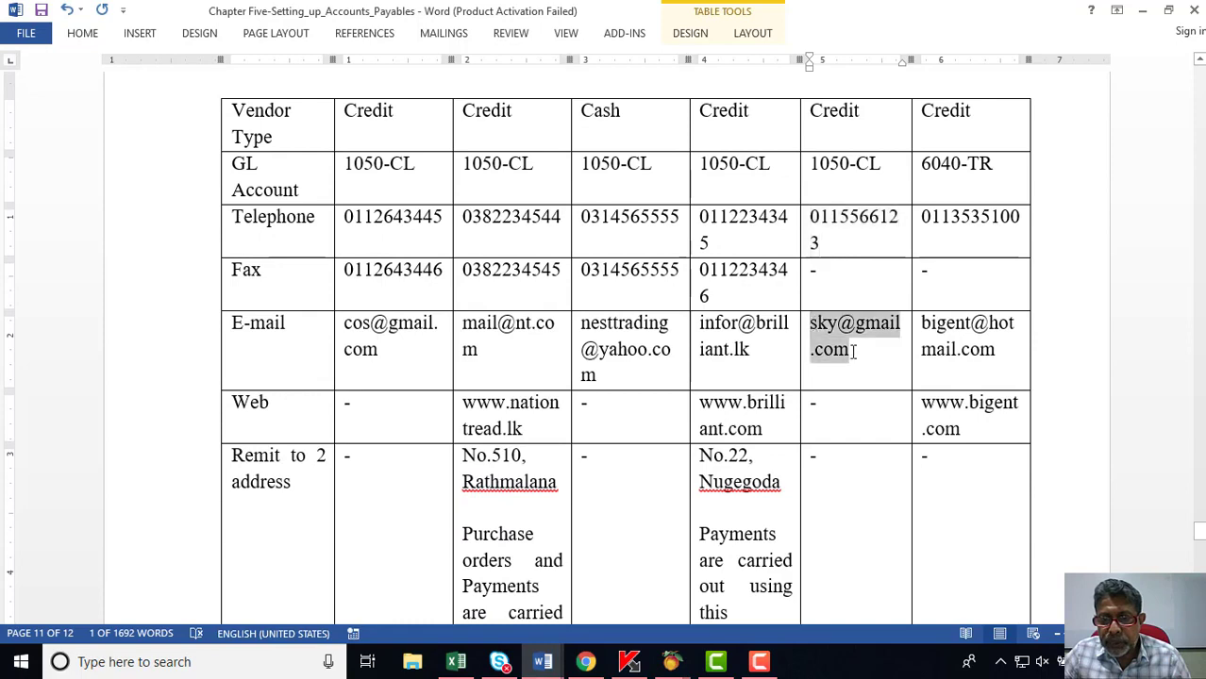
right_click(847, 360)
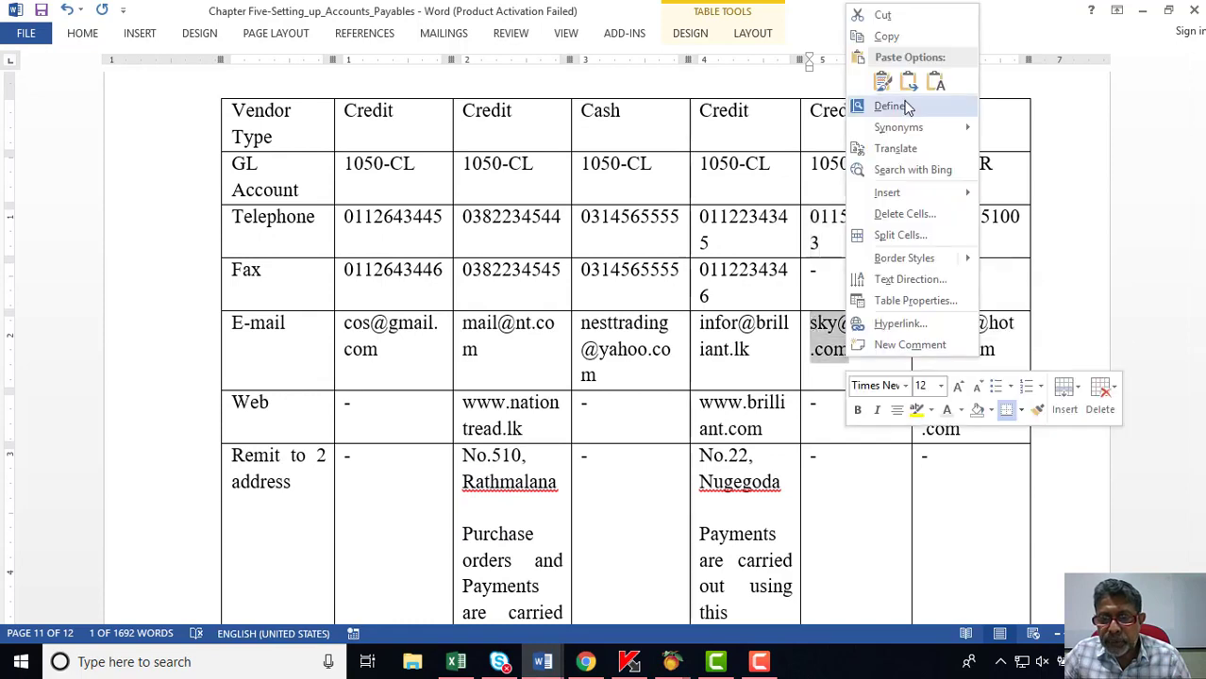
click(878, 32)
mouse_move(670, 661)
click(774, 576)
click(678, 381)
right_click(678, 381)
click(710, 457)
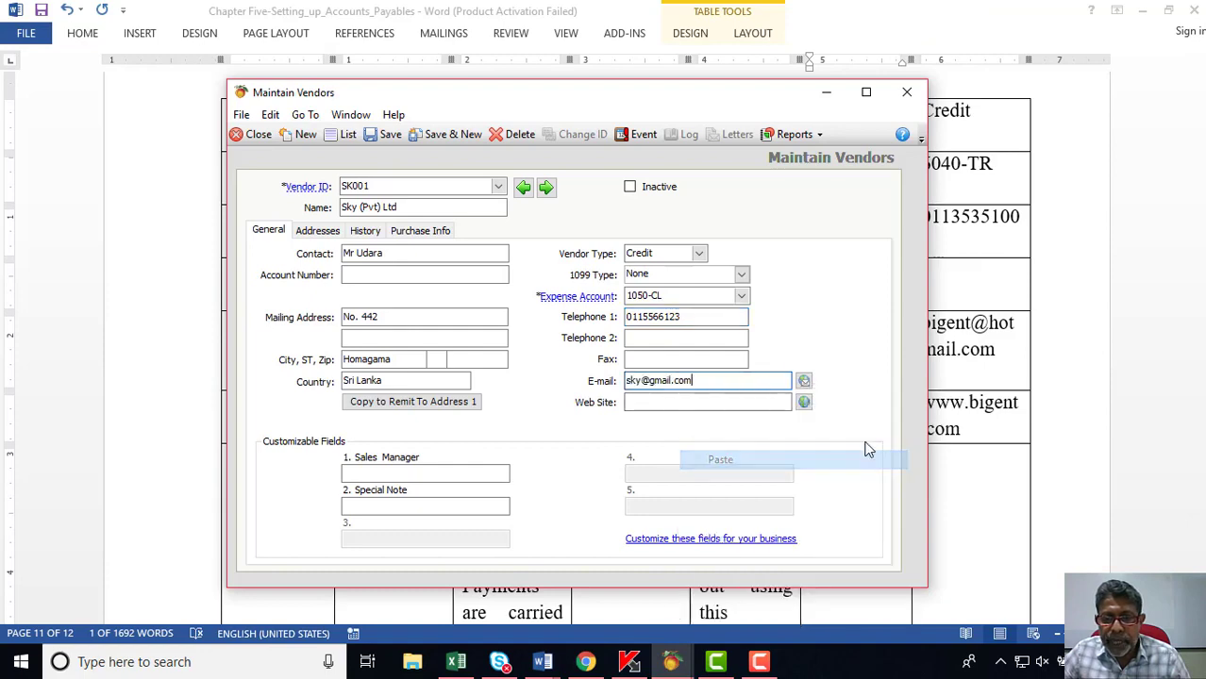
Check the shipping method in the Word table, set the vendor's Ship Via to Cust. Pickup in Peachtree, and save to start a new record.
click(997, 385)
scroll(996, 385, down, 1)
scroll(998, 385, down, 3)
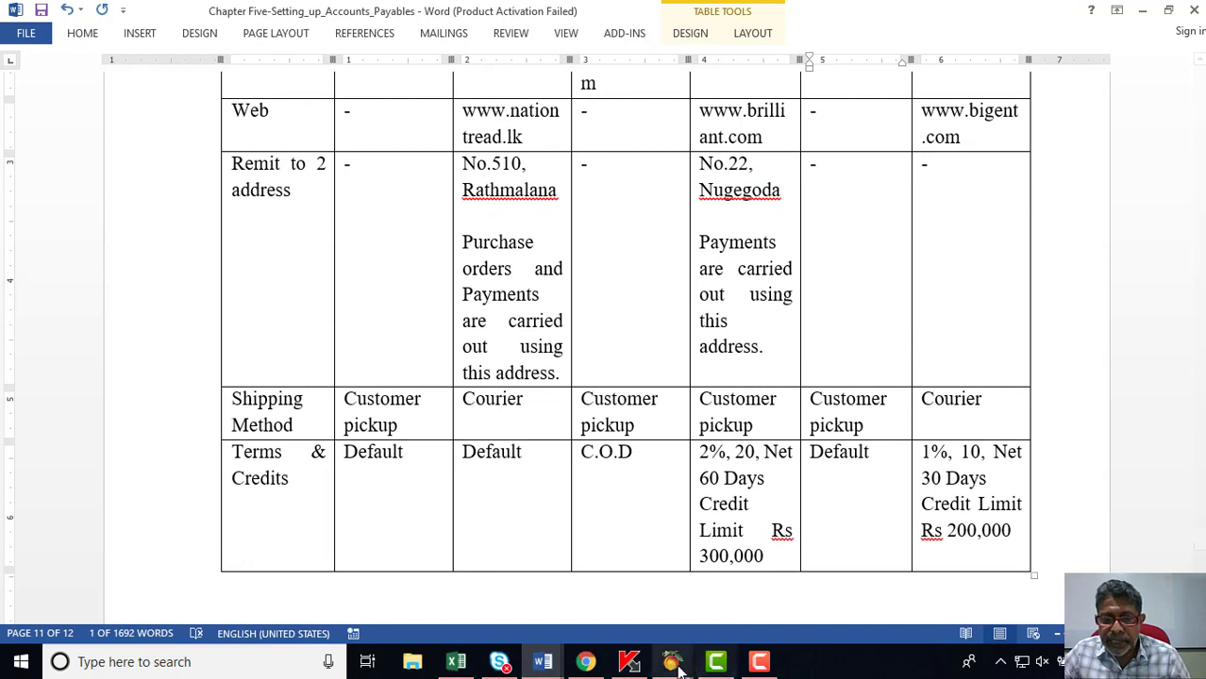
mouse_move(671, 661)
click(774, 575)
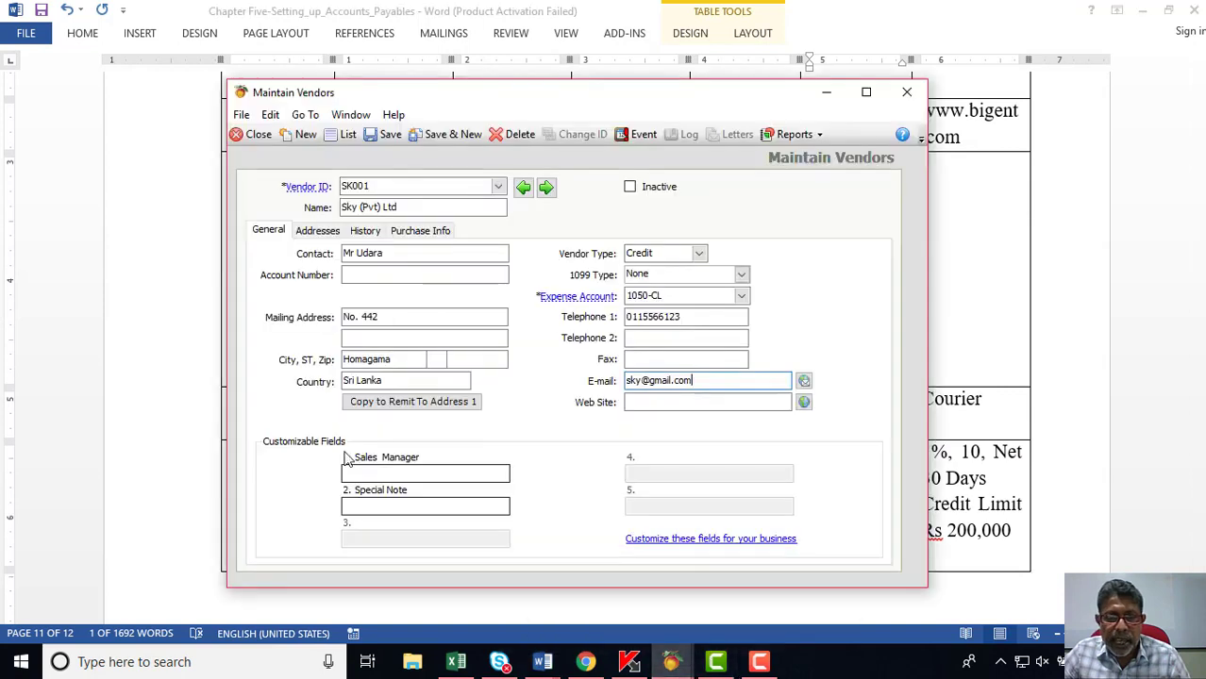
click(420, 230)
click(451, 319)
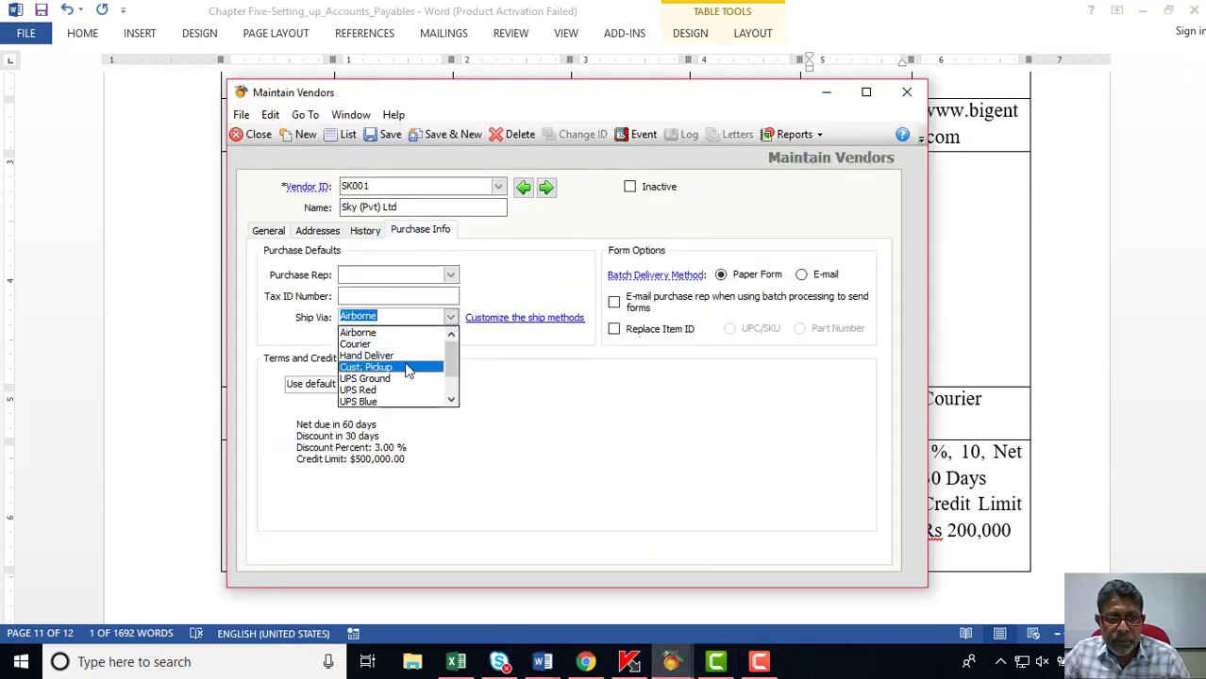
click(406, 368)
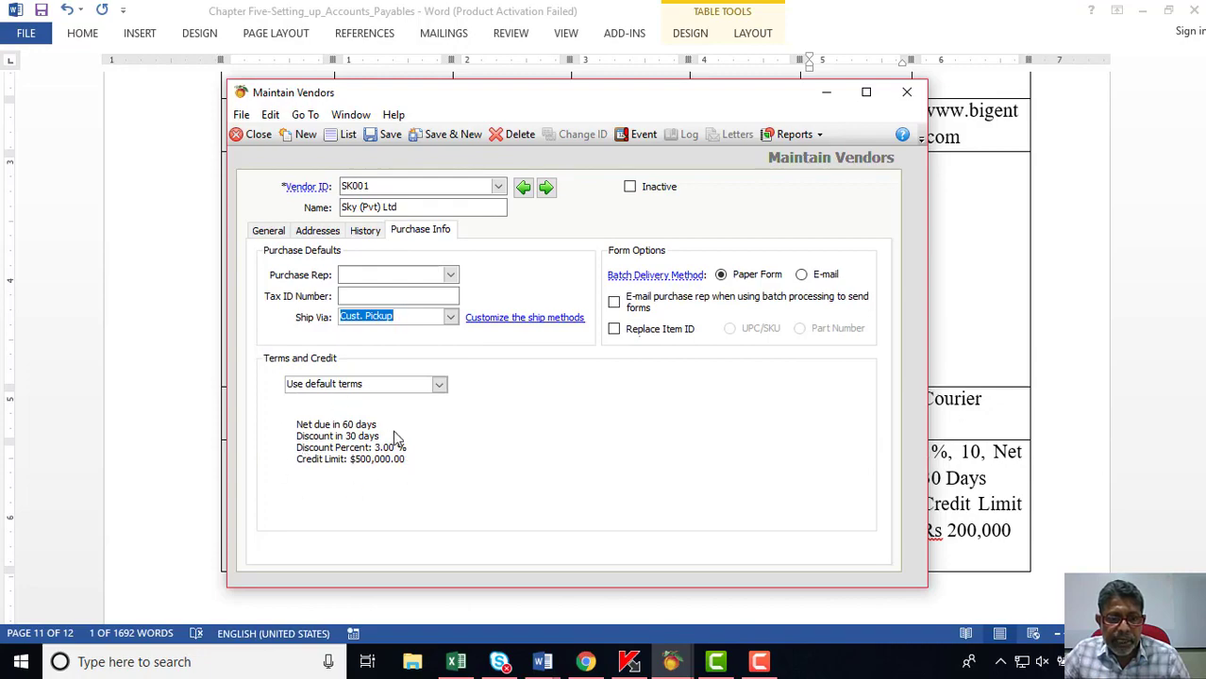
click(444, 138)
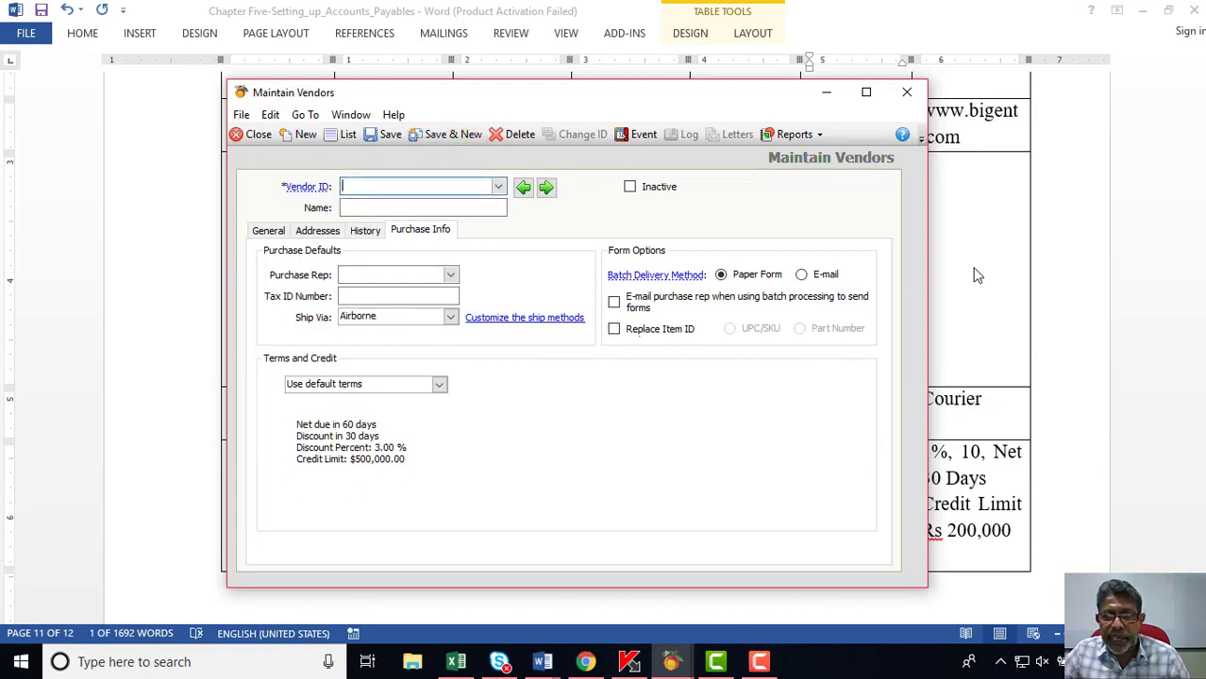
Copy Big Entertainment's vendor ID from the Word table into the Vendor ID field of the new Peachtree record.
click(977, 274)
scroll(974, 268, up, 12)
scroll(974, 268, up, 2)
double_click(941, 315)
right_click(940, 315)
click(982, 313)
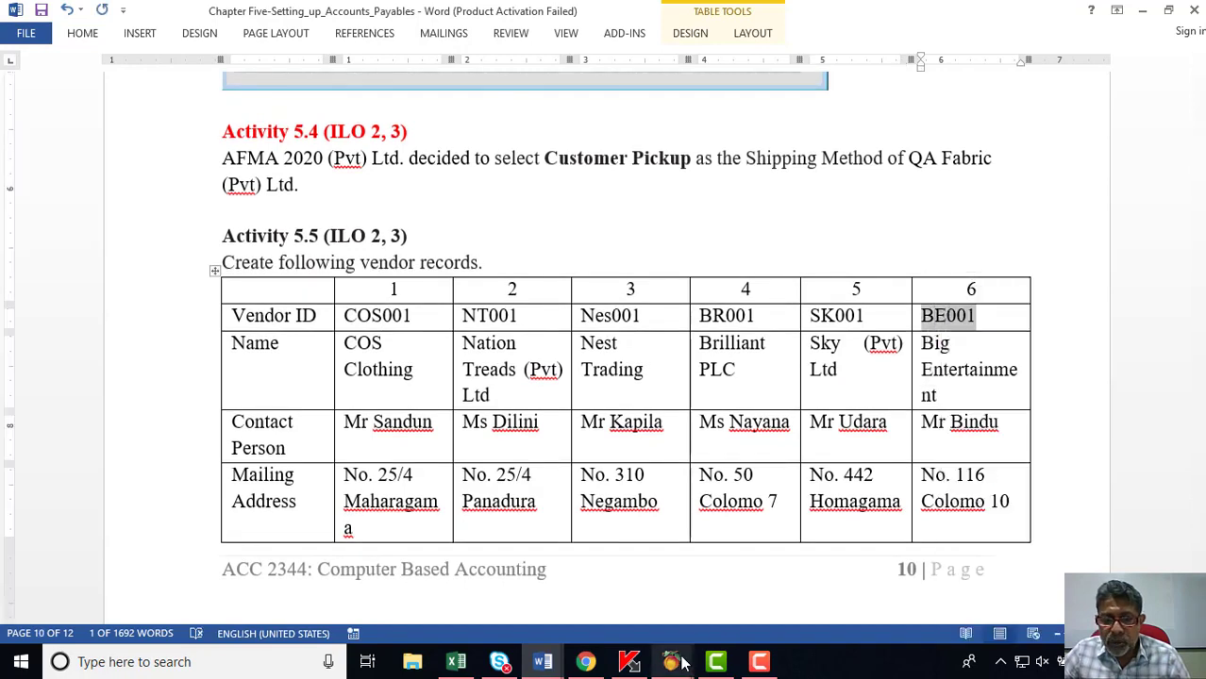
mouse_move(671, 662)
click(755, 580)
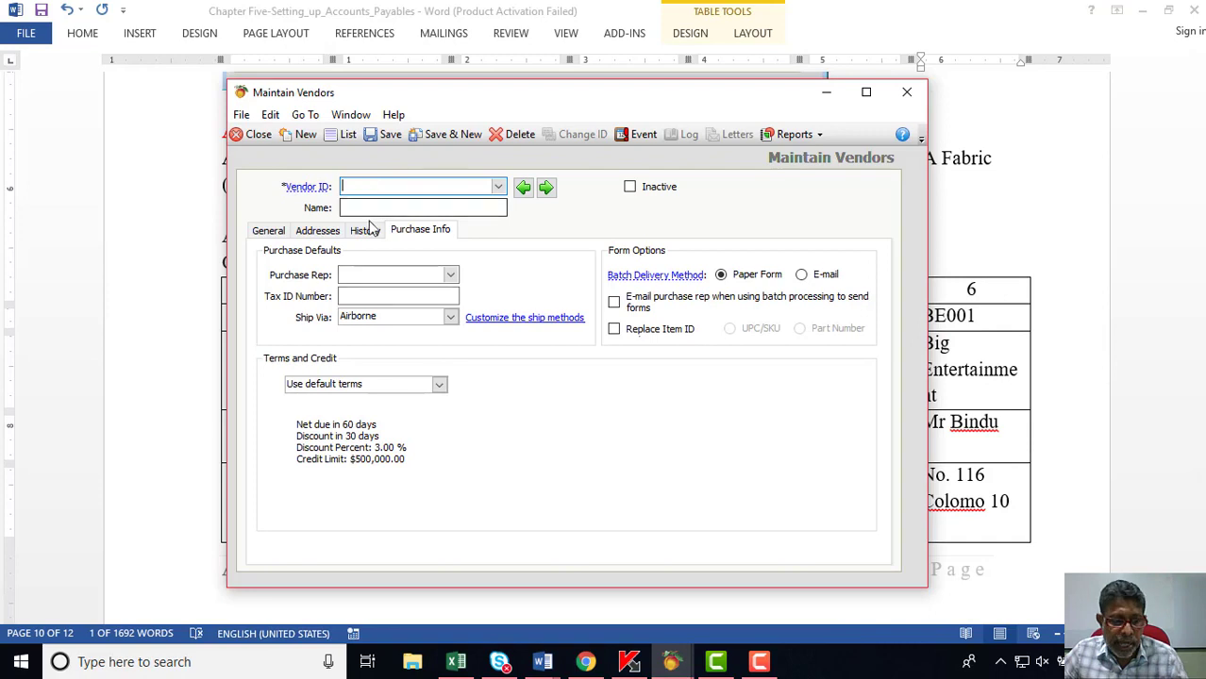
Copy the vendor name Big Entertainment from the Word table into the Name field in Peachtree.
key(alt+Tab)
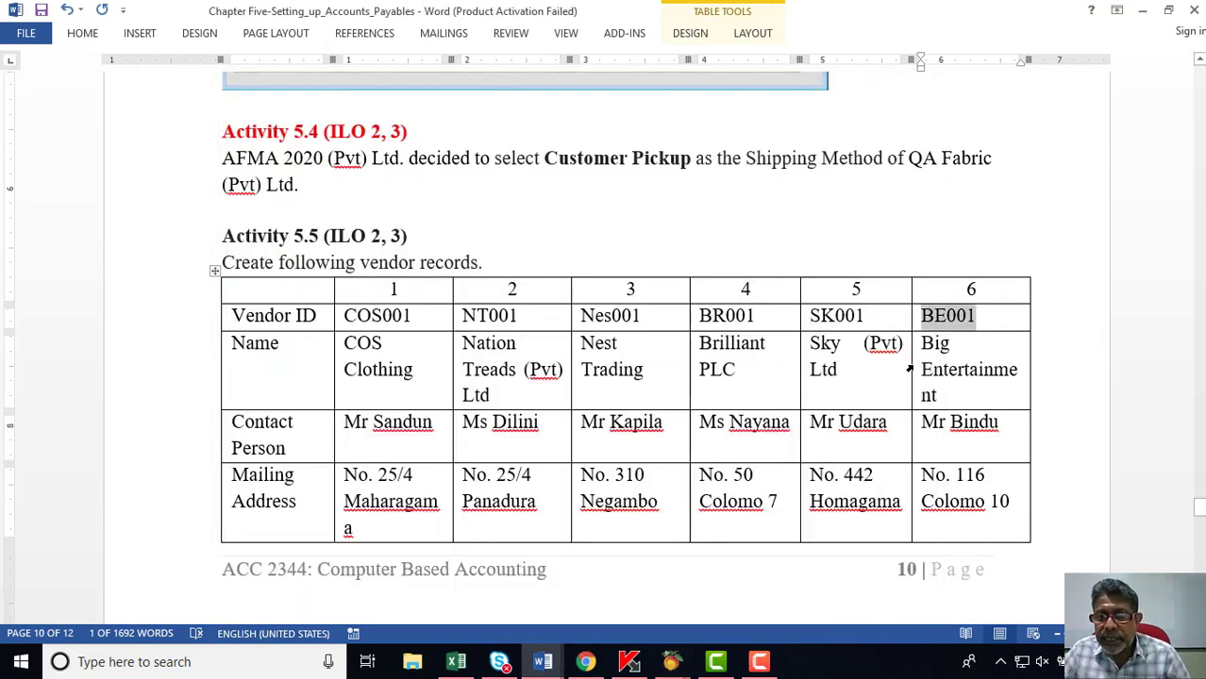
drag(927, 343, 974, 389)
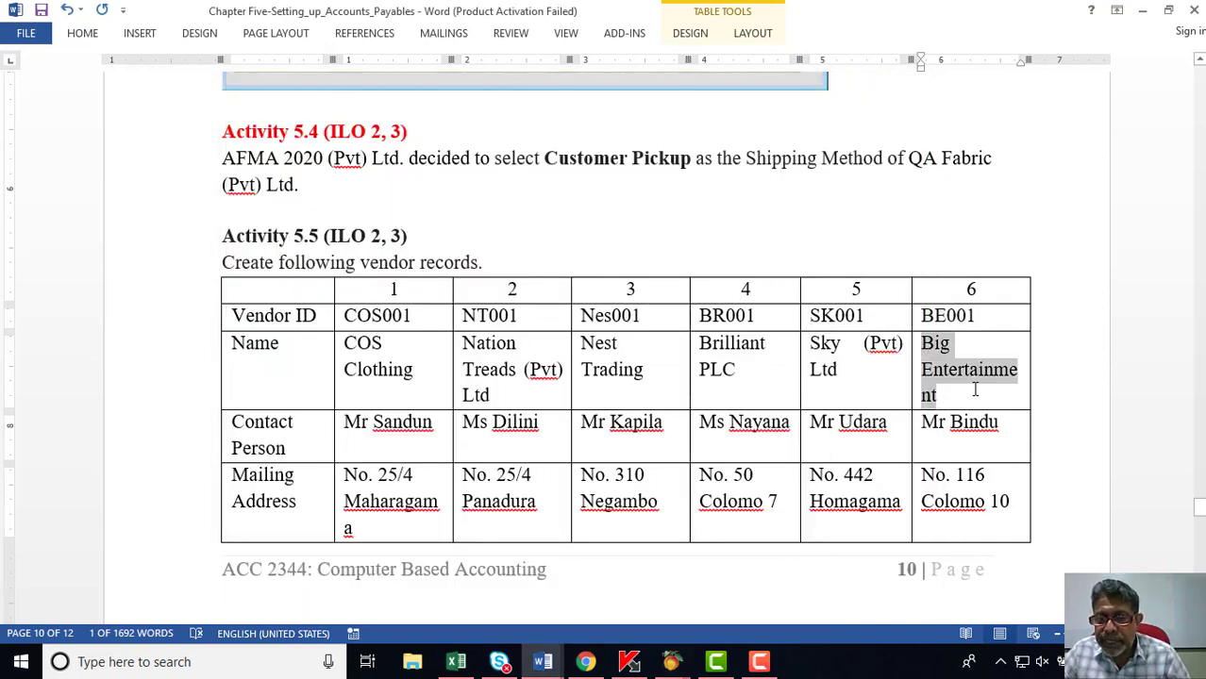
right_click(932, 396)
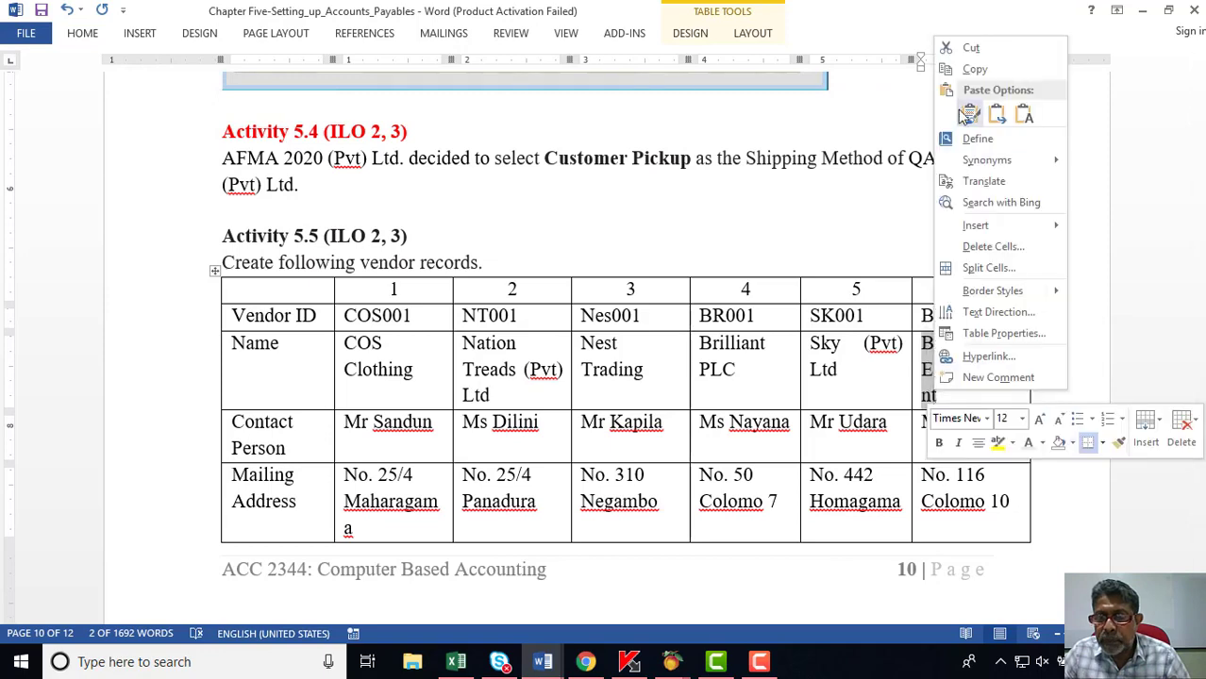
click(963, 68)
mouse_move(671, 661)
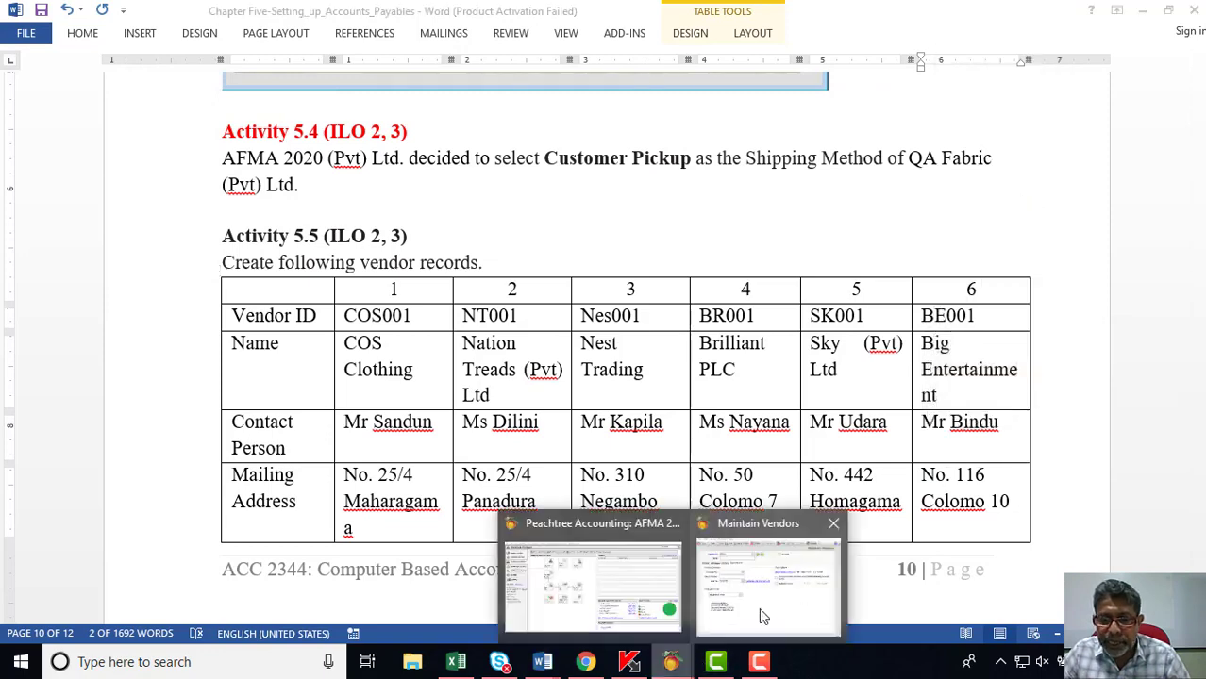
click(745, 614)
click(351, 206)
right_click(352, 206)
click(398, 280)
Copy the contact person of Big Entertainment from the Word table into the vendor's Contact field in Peachtree.
click(268, 231)
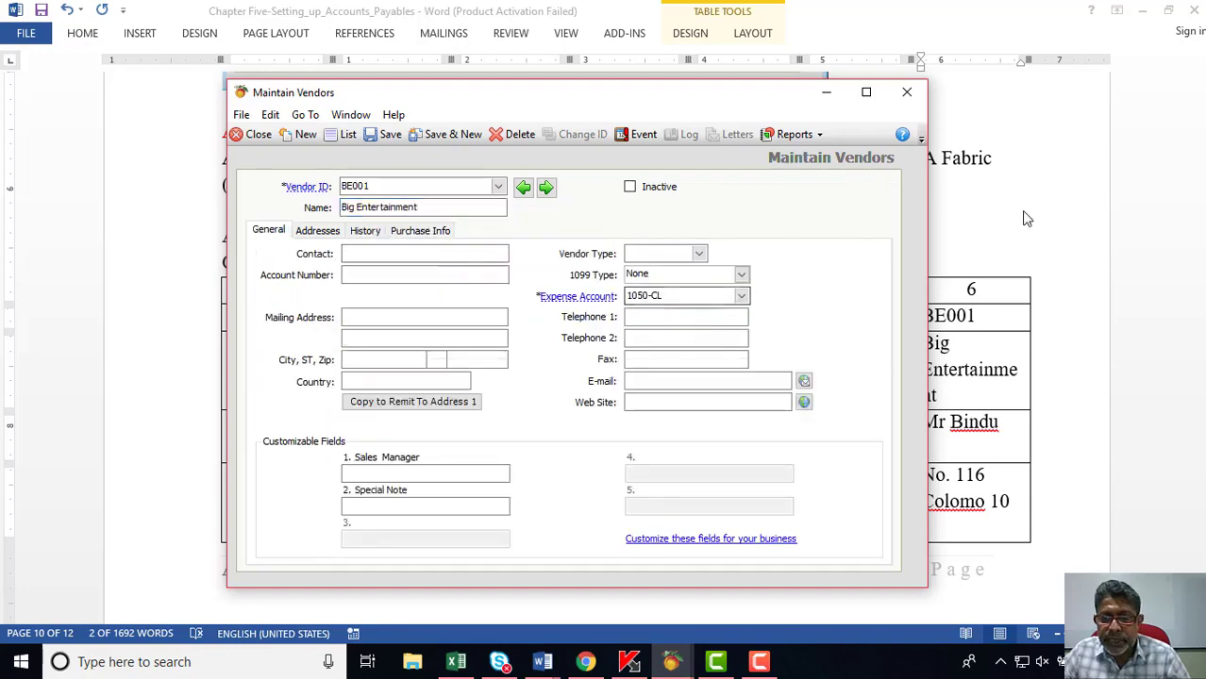
key(alt+Tab)
scroll(930, 345, down, 3)
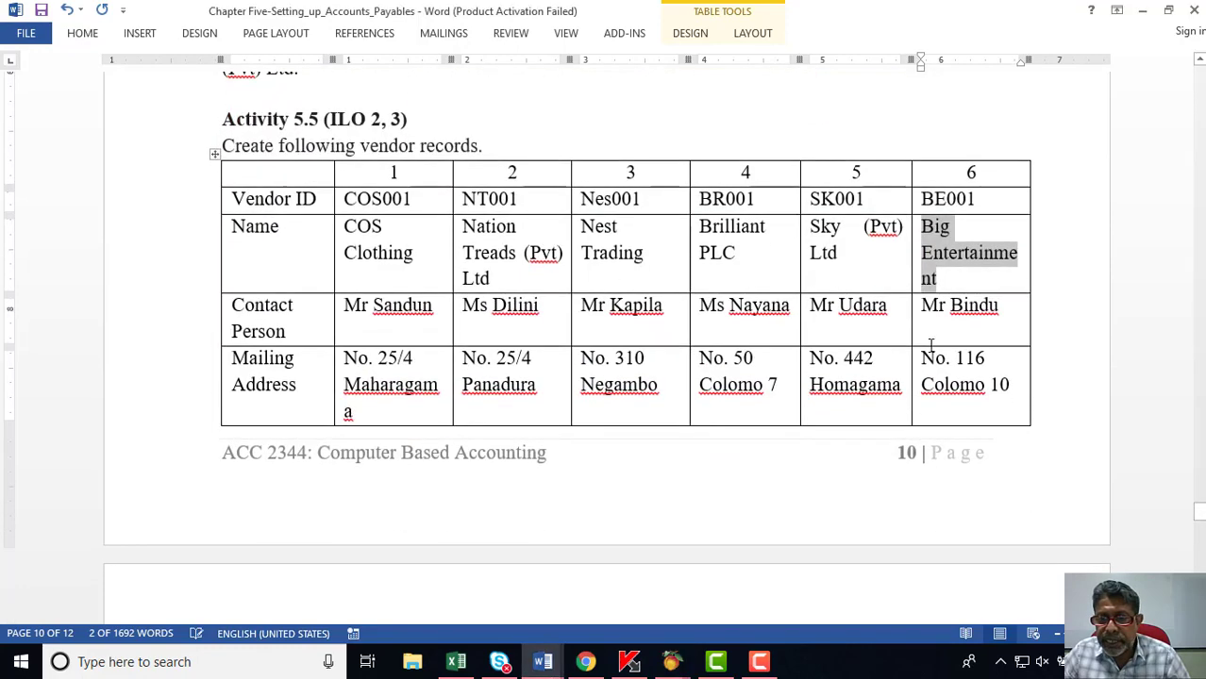
click(915, 306)
right_click(917, 307)
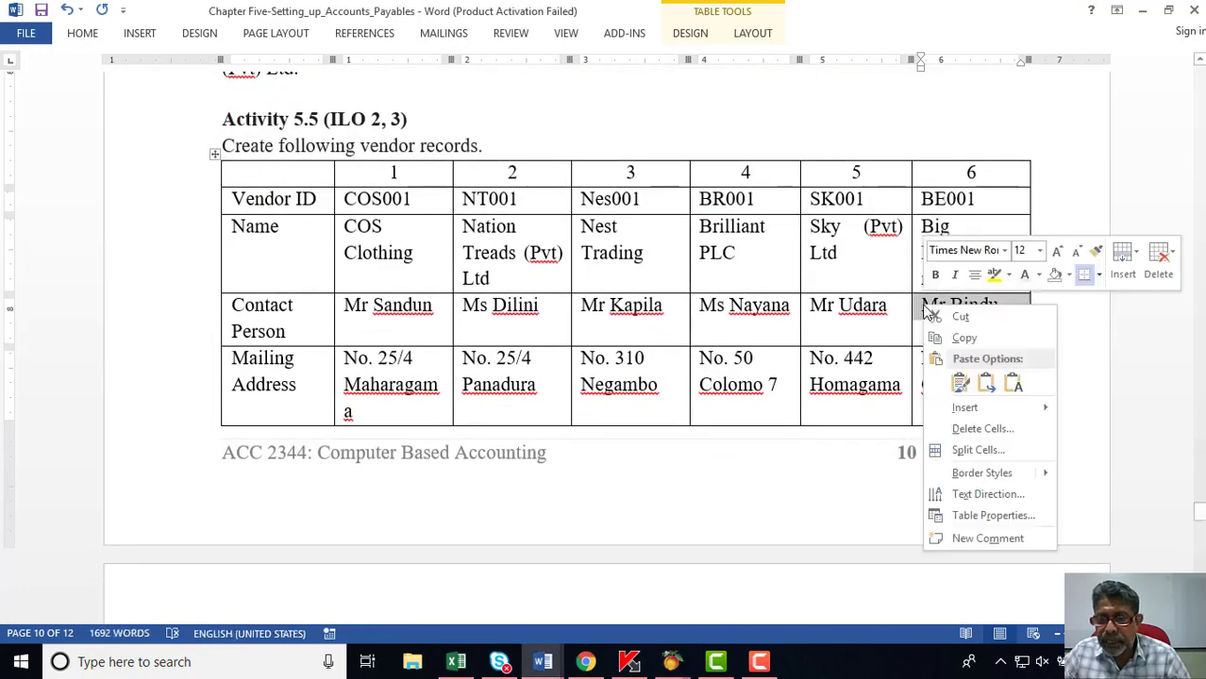
click(962, 338)
click(671, 661)
click(376, 254)
right_click(377, 255)
click(406, 334)
Copy only the street number of Big Entertainment's mailing address from Word into the first Mailing Address line in Peachtree.
key(alt+Tab)
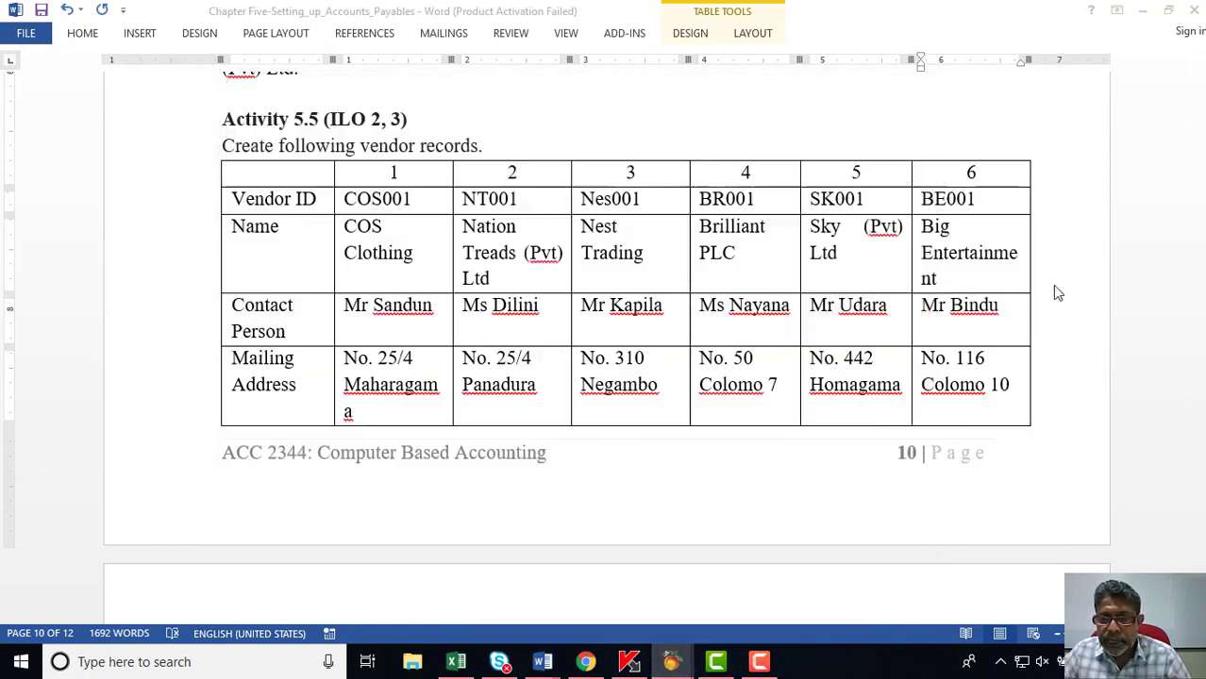
drag(923, 358, 986, 359)
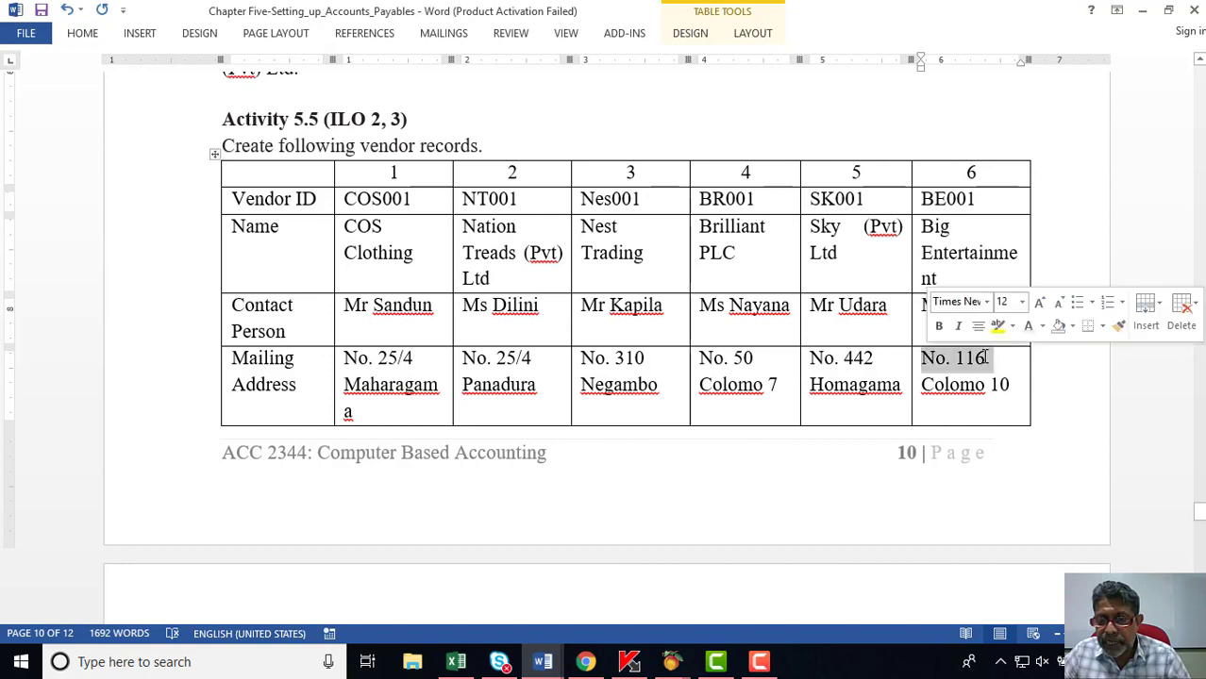
click(985, 359)
right_click(984, 363)
drag(934, 363, 983, 356)
click(995, 361)
click(928, 370)
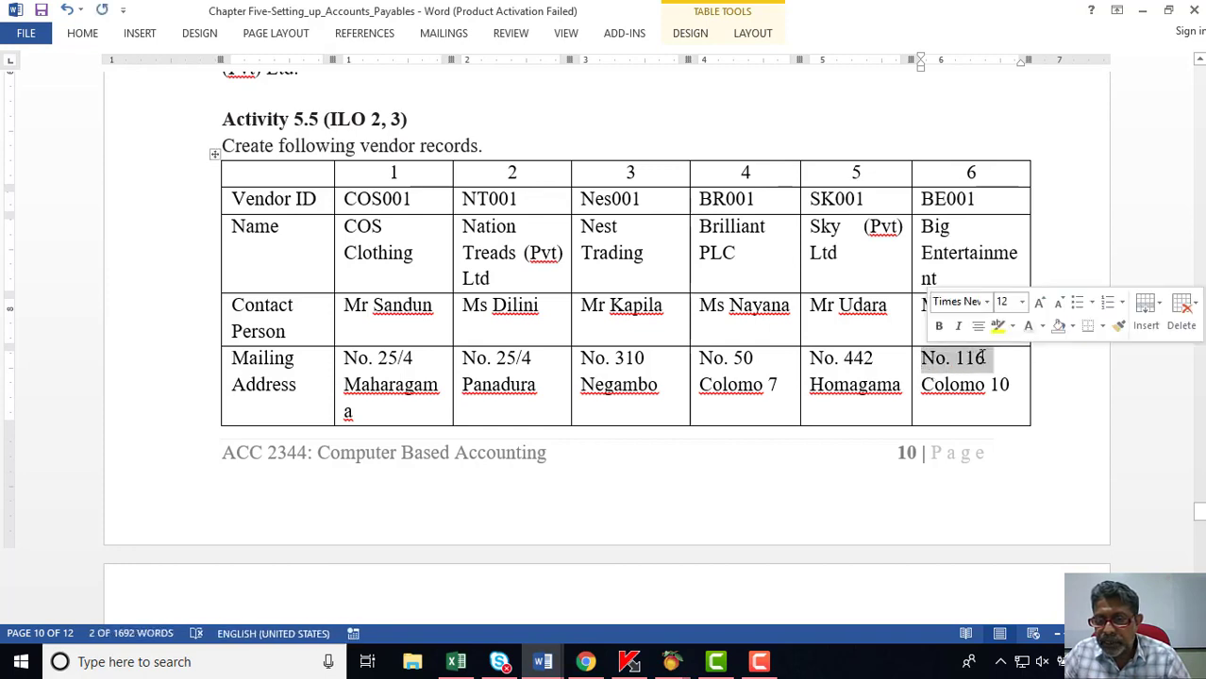
right_click(981, 357)
click(1017, 34)
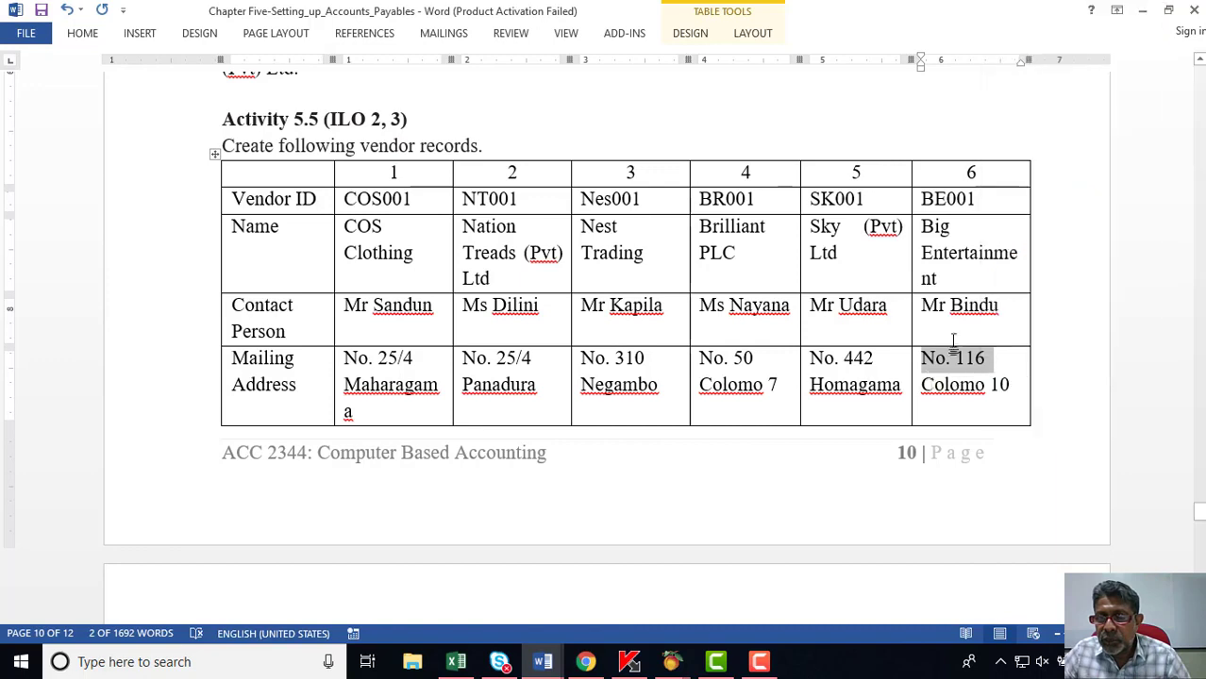
mouse_move(671, 661)
click(707, 618)
click(377, 316)
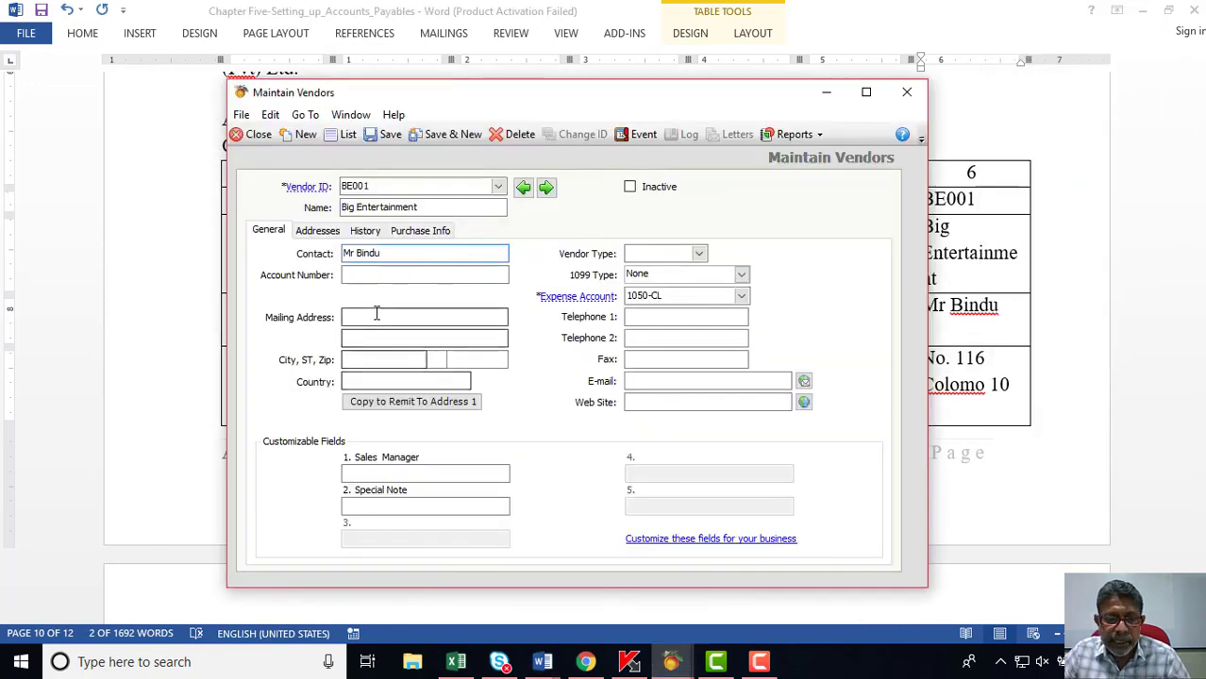
right_click(376, 316)
click(415, 387)
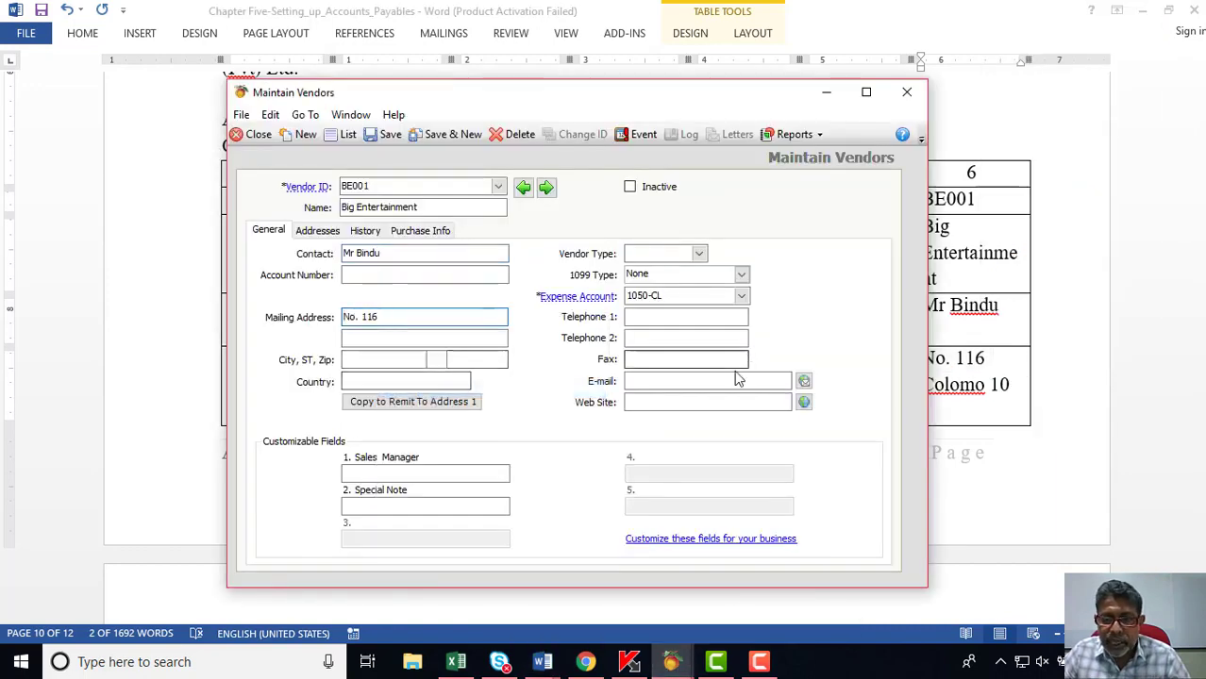
Enter Colombo 10 as the city and choose Sri Lanka as the country of Big Entertainment's mailing address.
click(389, 361)
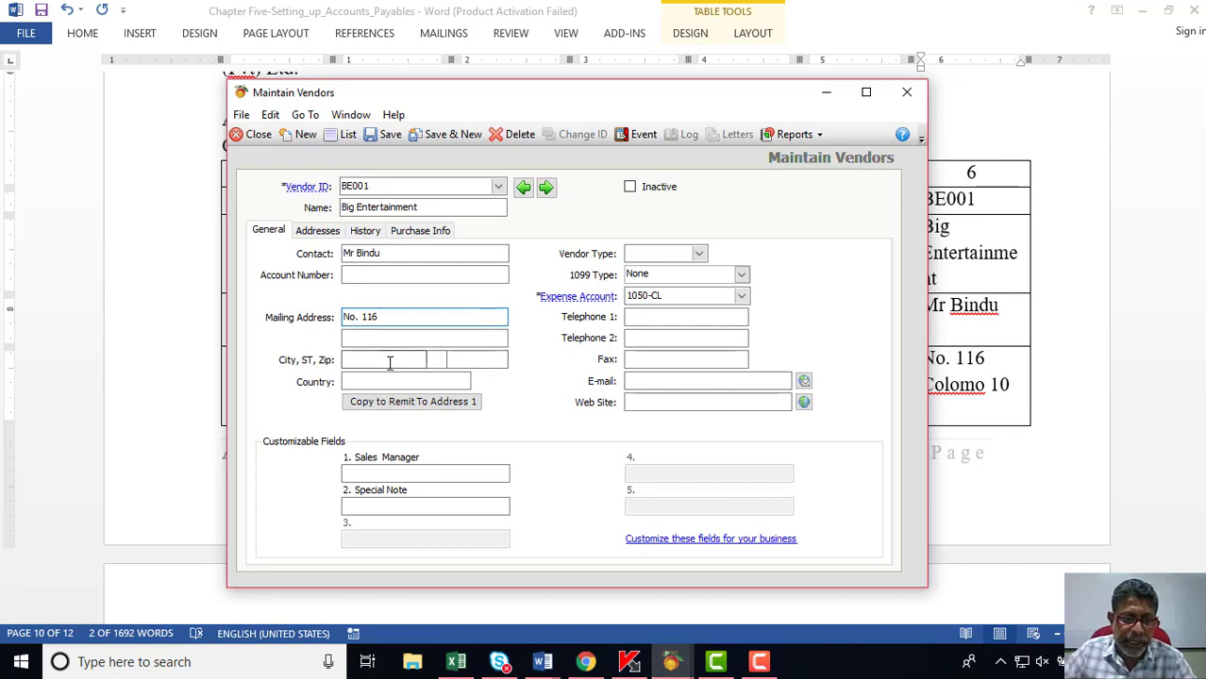
text(Colombo 10)
click(463, 385)
click(461, 381)
click(452, 397)
Look up Big Entertainment's vendor type in the Word table and set it to Credit in Peachtree.
click(1009, 304)
scroll(1010, 304, down, 10)
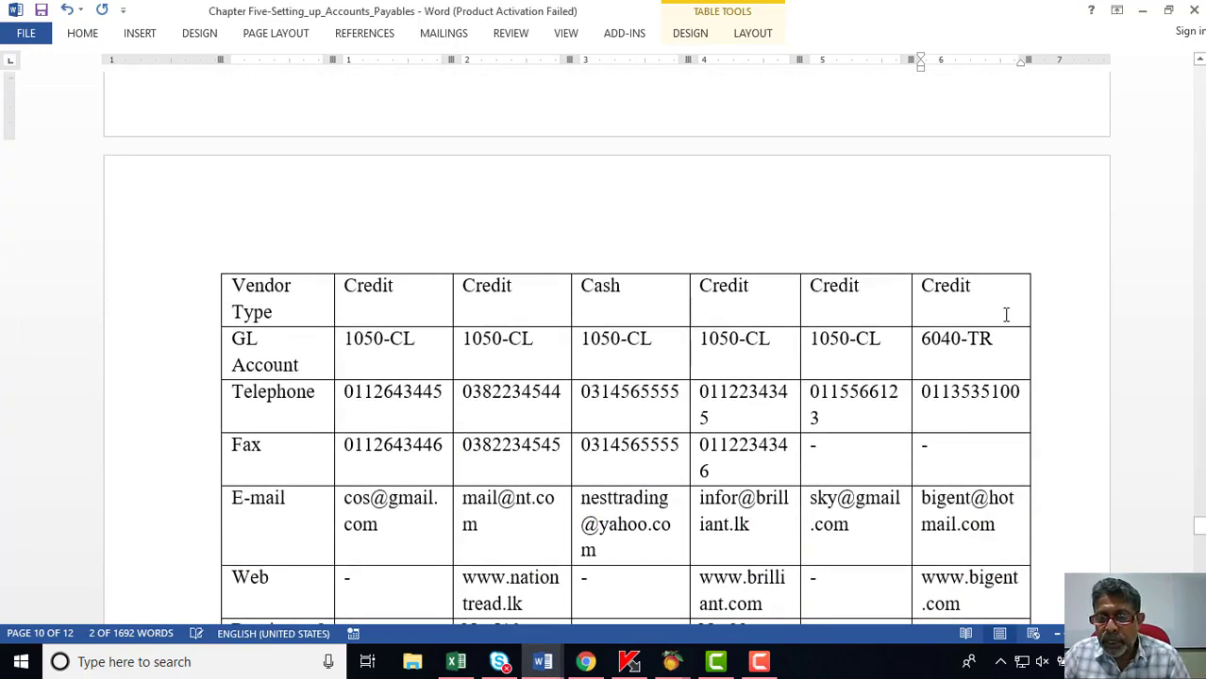
click(671, 661)
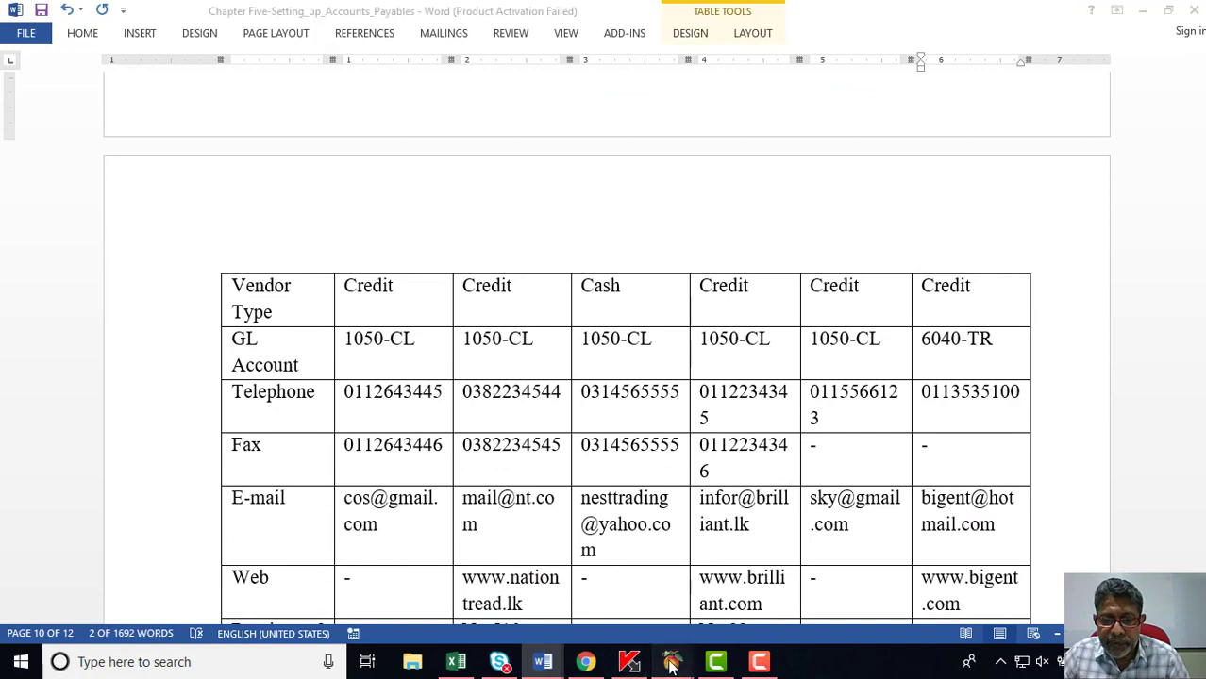
click(699, 253)
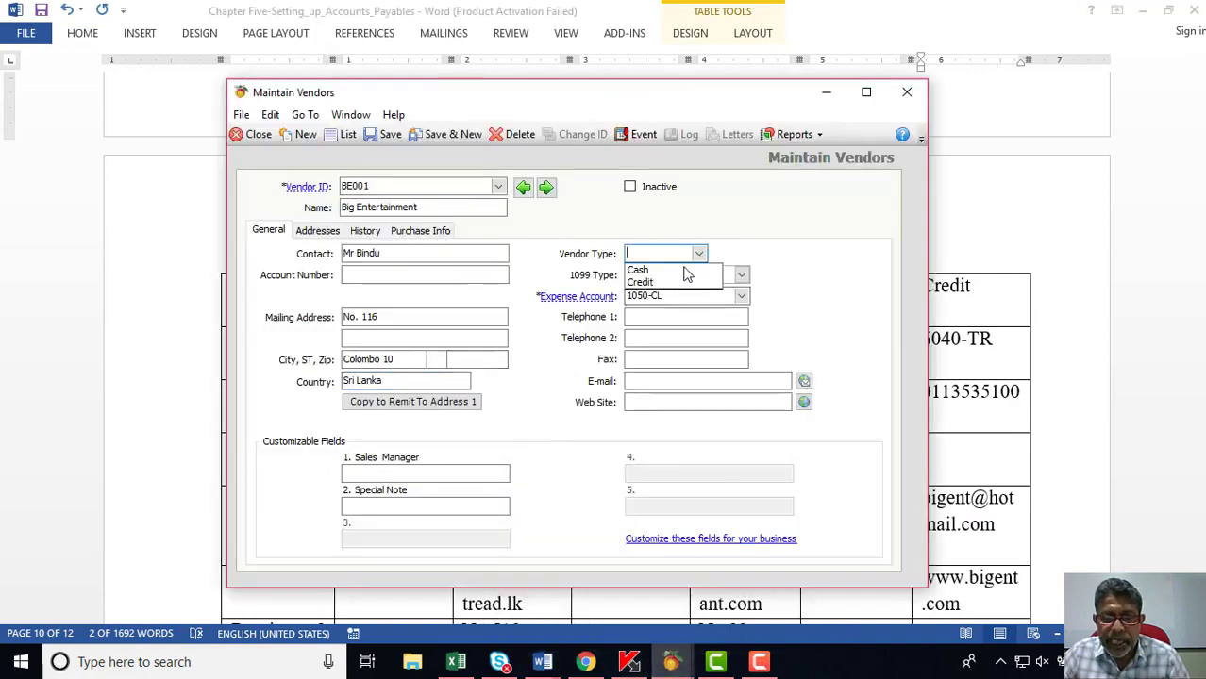
click(681, 279)
Check the GL account in the Word table and choose 1160-TR as Big Entertainment's expense account in Peachtree.
click(937, 364)
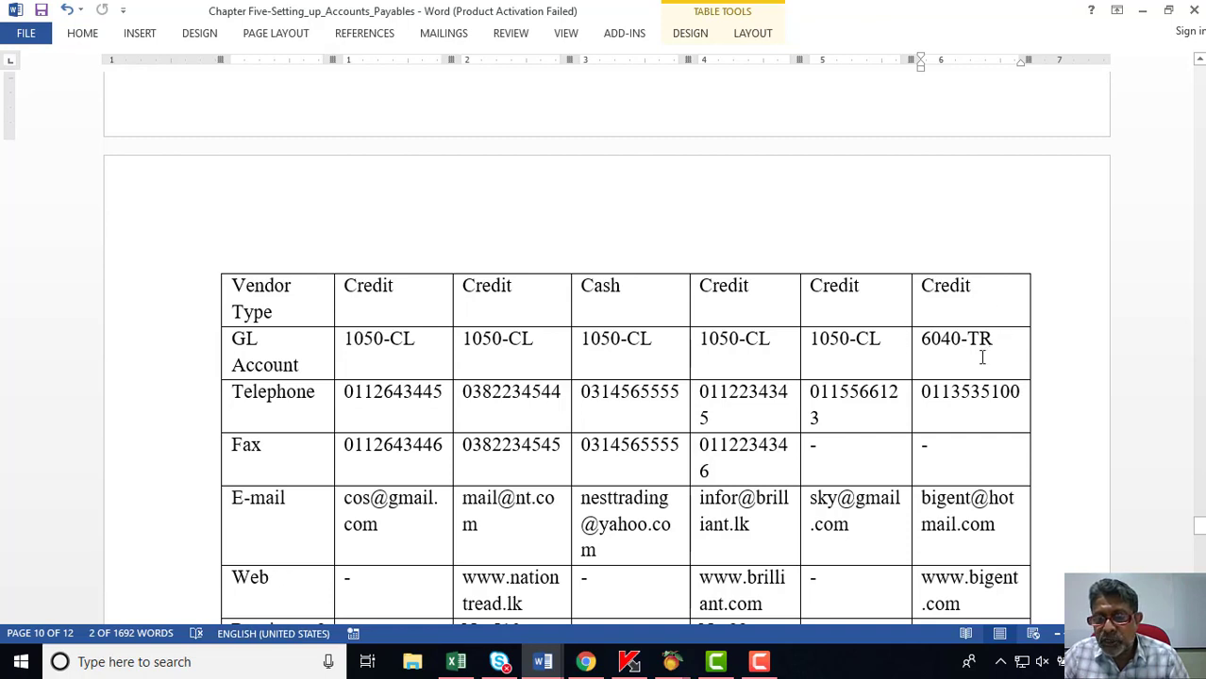
mouse_move(671, 661)
click(764, 566)
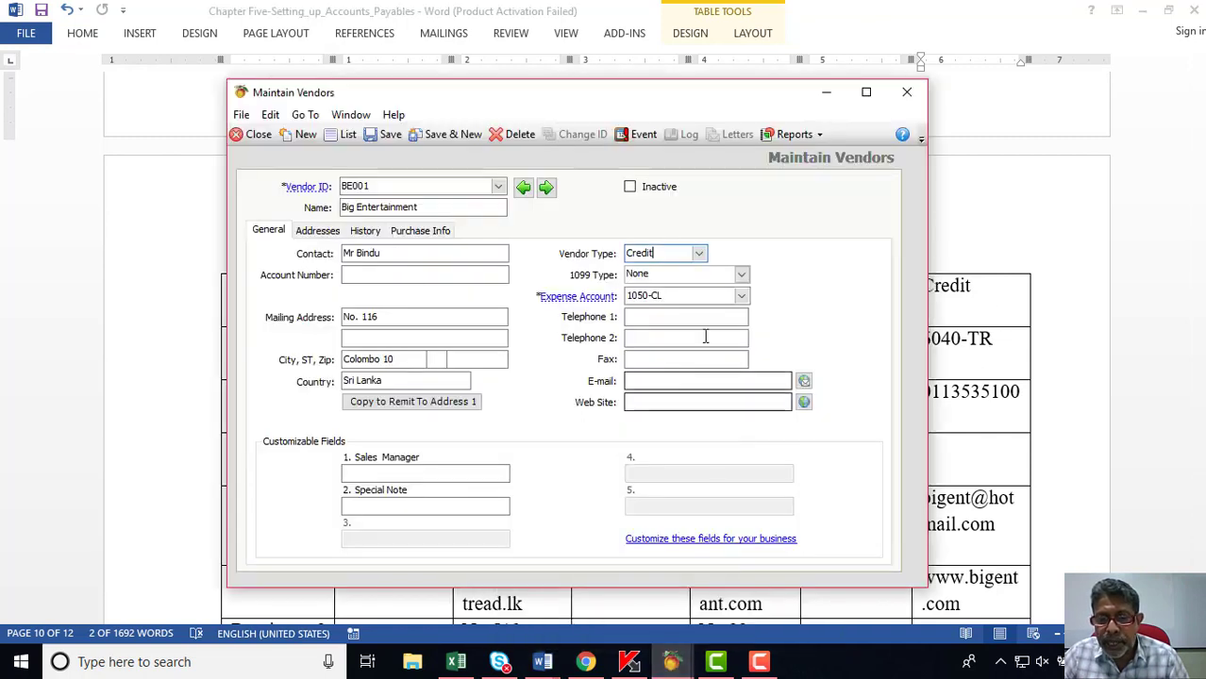
click(741, 296)
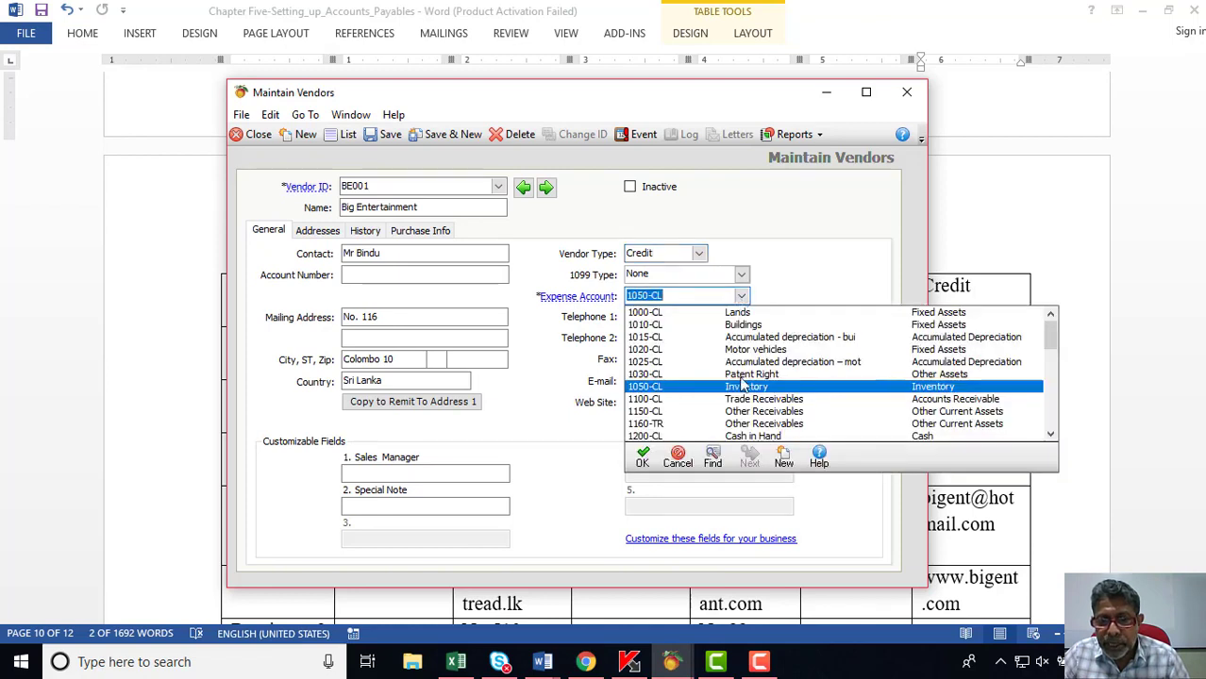
click(752, 423)
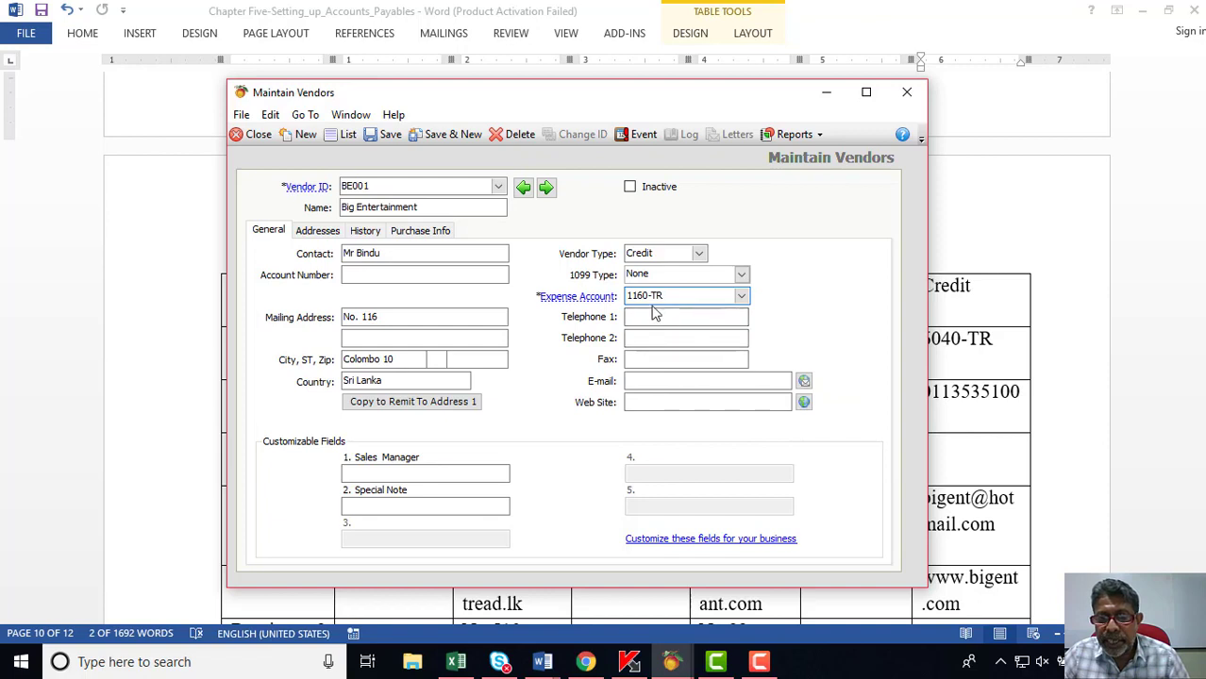
Recheck the GL account in the Word table and set Big Entertainment's expense account to 6040-TR, Training Materials, in Peachtree.
click(983, 345)
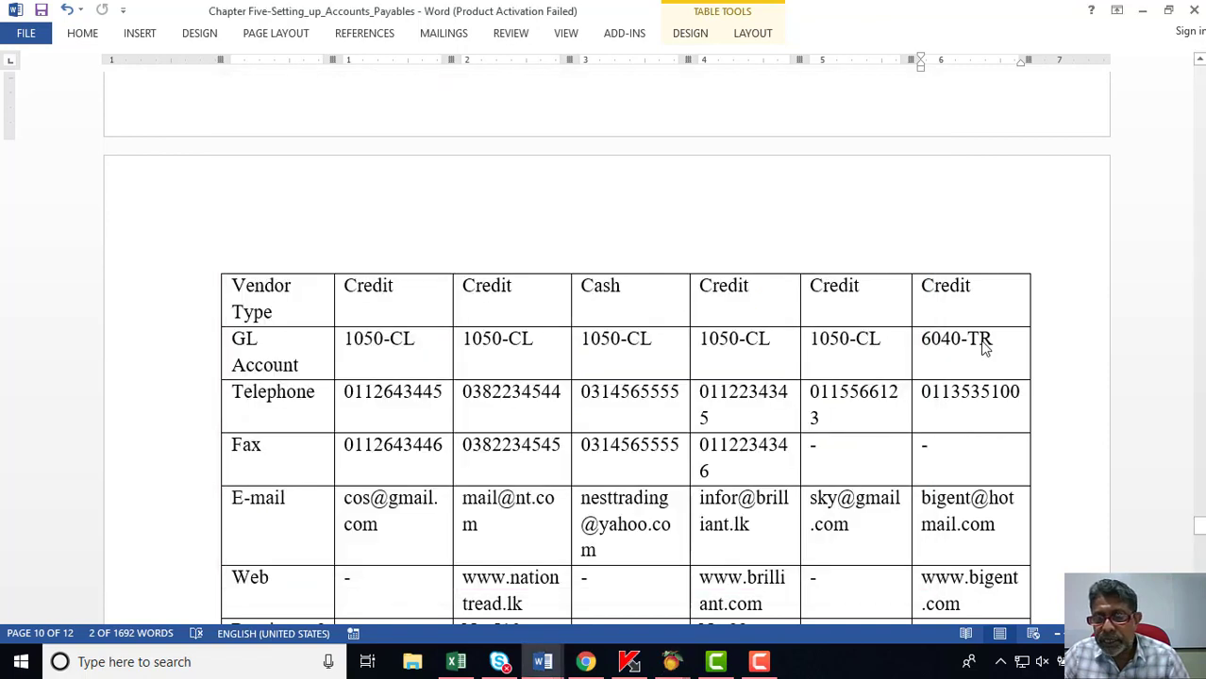
mouse_move(670, 661)
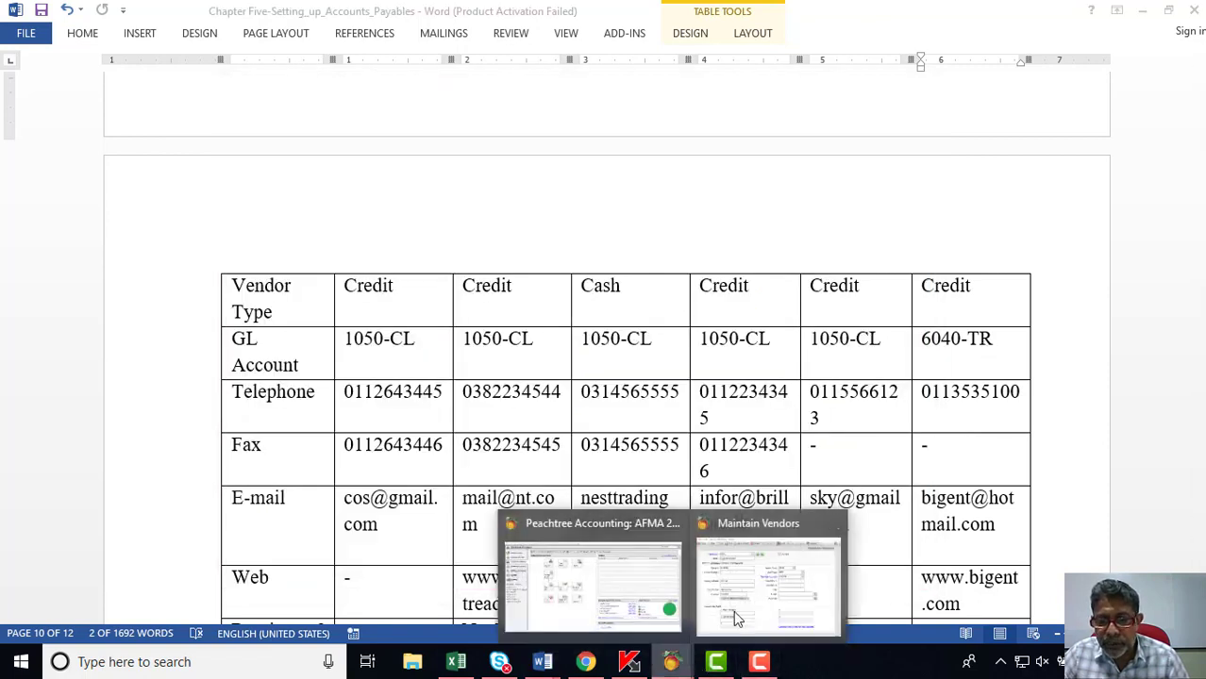
click(754, 566)
click(741, 294)
scroll(762, 375, down, 10)
scroll(762, 375, up, 2)
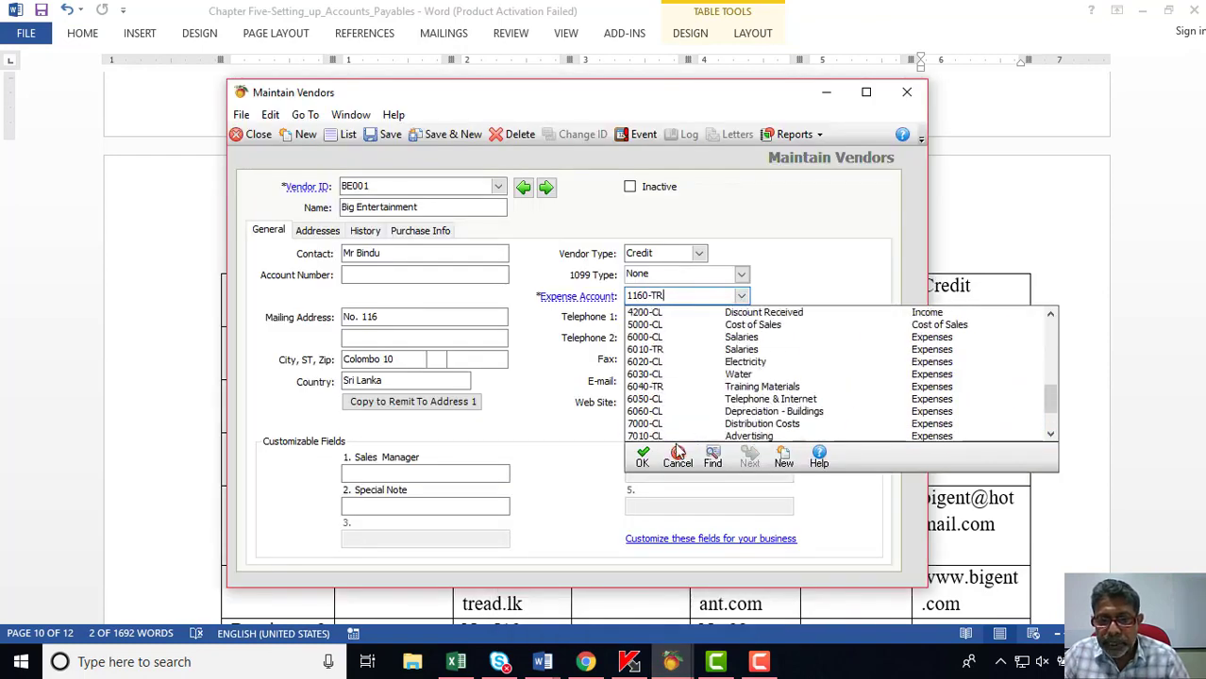
click(743, 387)
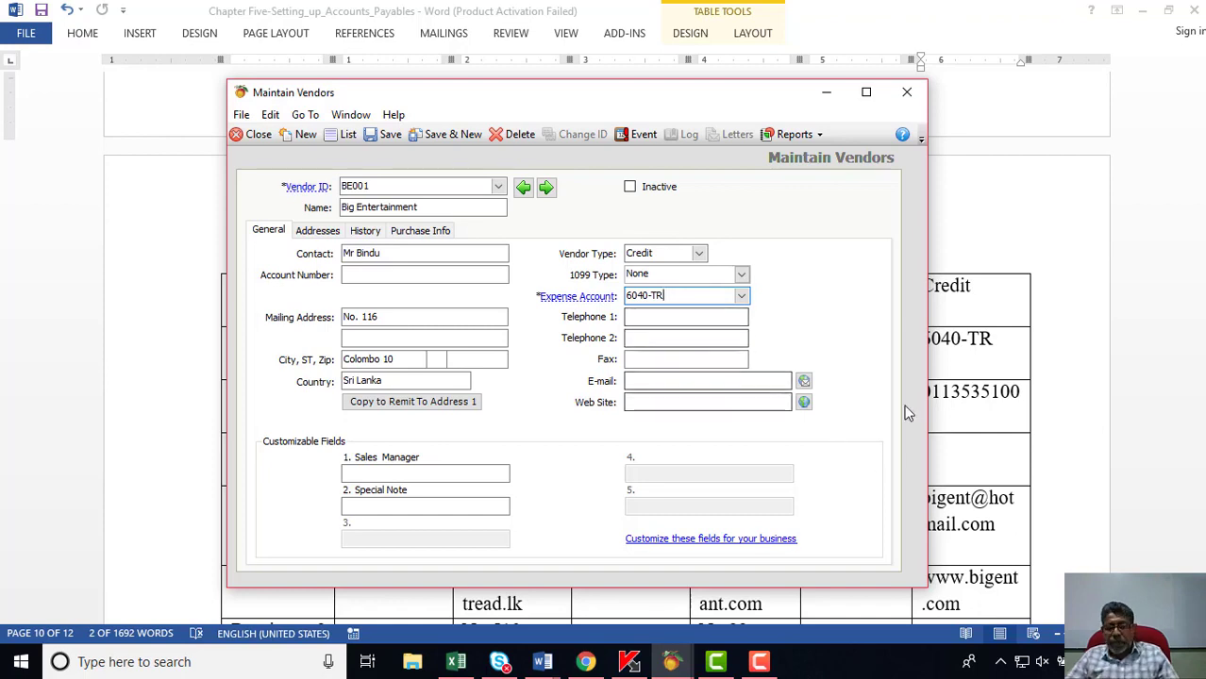
Copy Big Entertainment's telephone number from the Word table into the Telephone 1 field of its Peachtree vendor record.
click(933, 394)
double_click(929, 392)
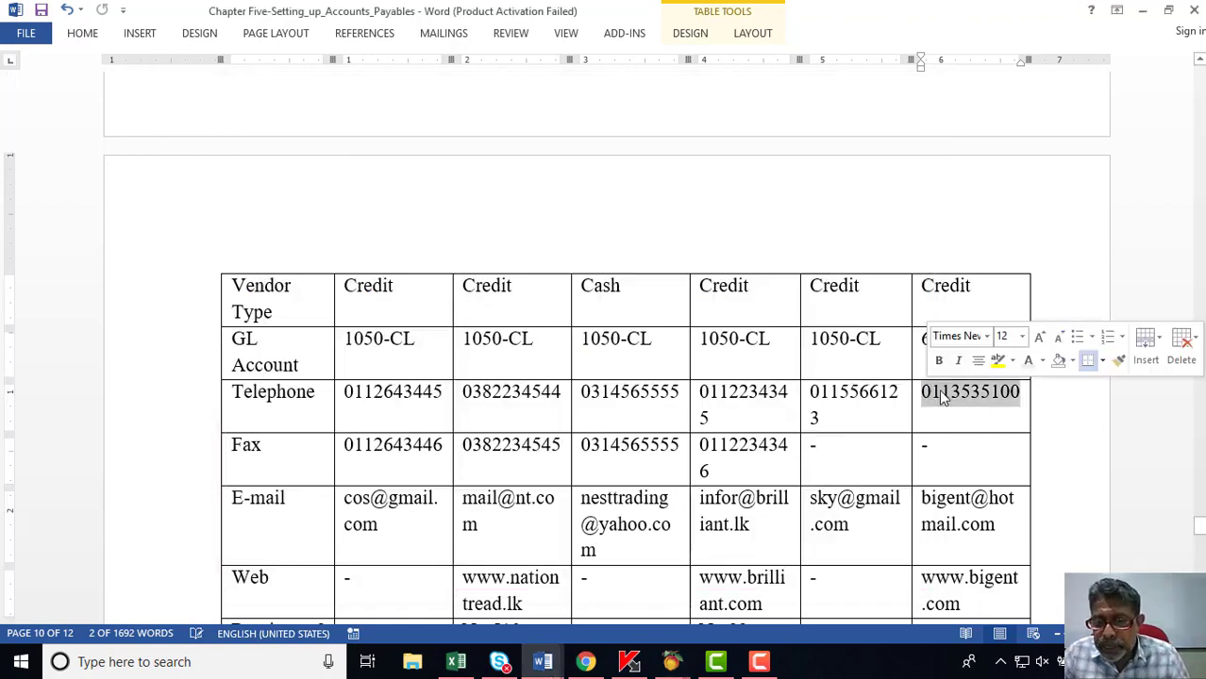
right_click(936, 393)
click(964, 69)
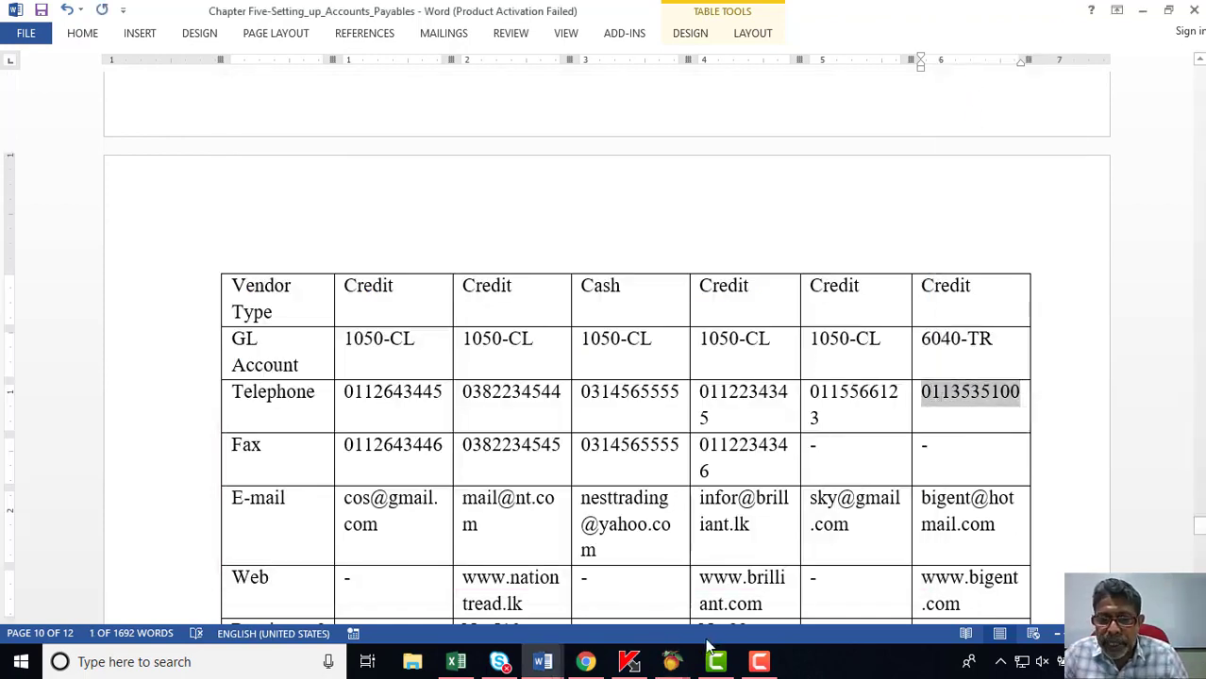
click(670, 661)
right_click(647, 317)
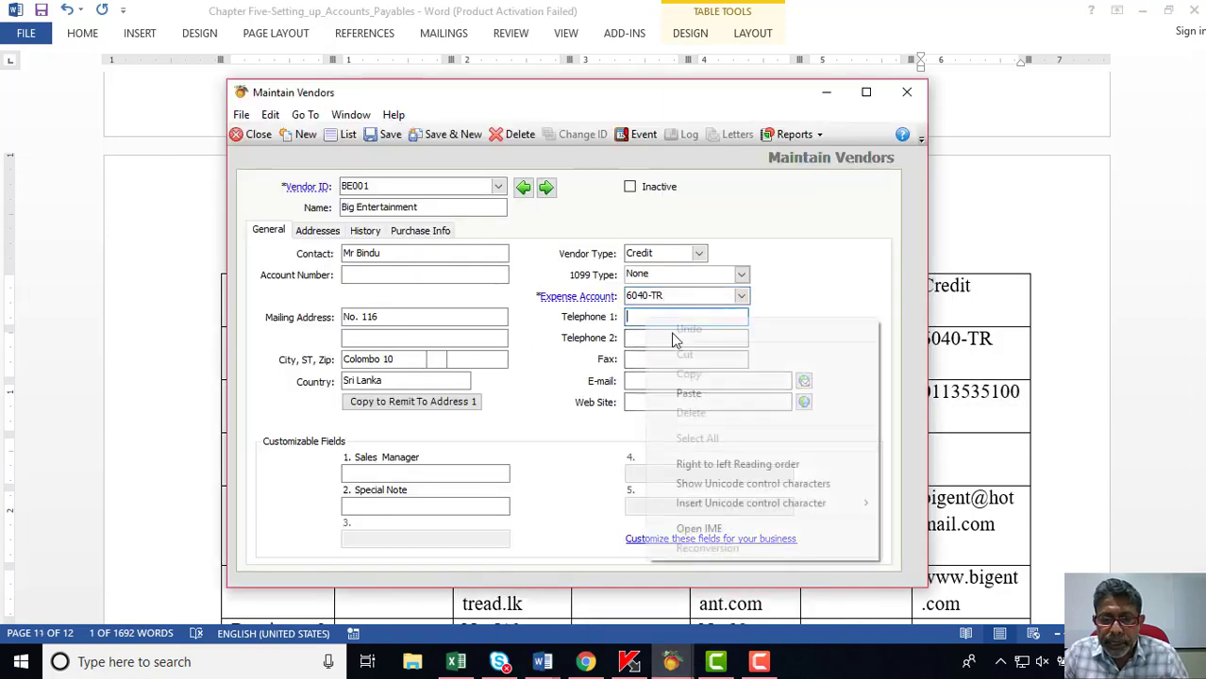
click(676, 392)
Copy Big Entertainment's e-mail address from the Word table into the E-mail field of its Peachtree vendor record.
key(alt+Tab)
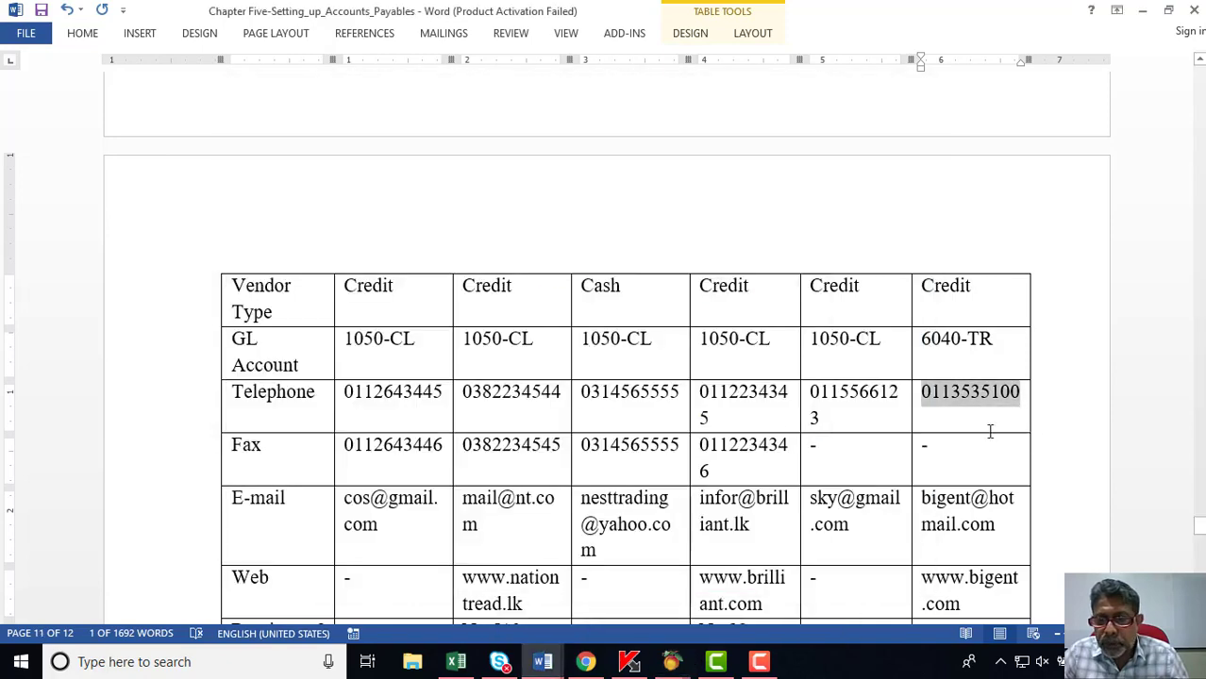
scroll(935, 394, down, 3)
drag(922, 381, 996, 408)
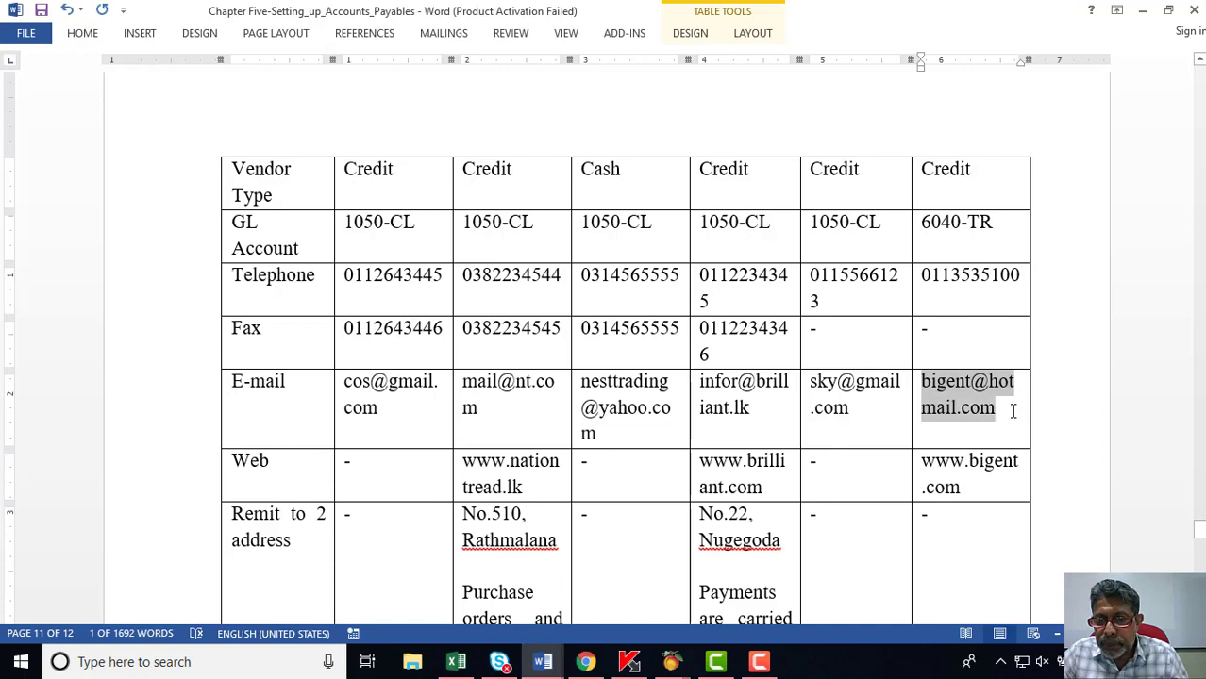
right_click(978, 409)
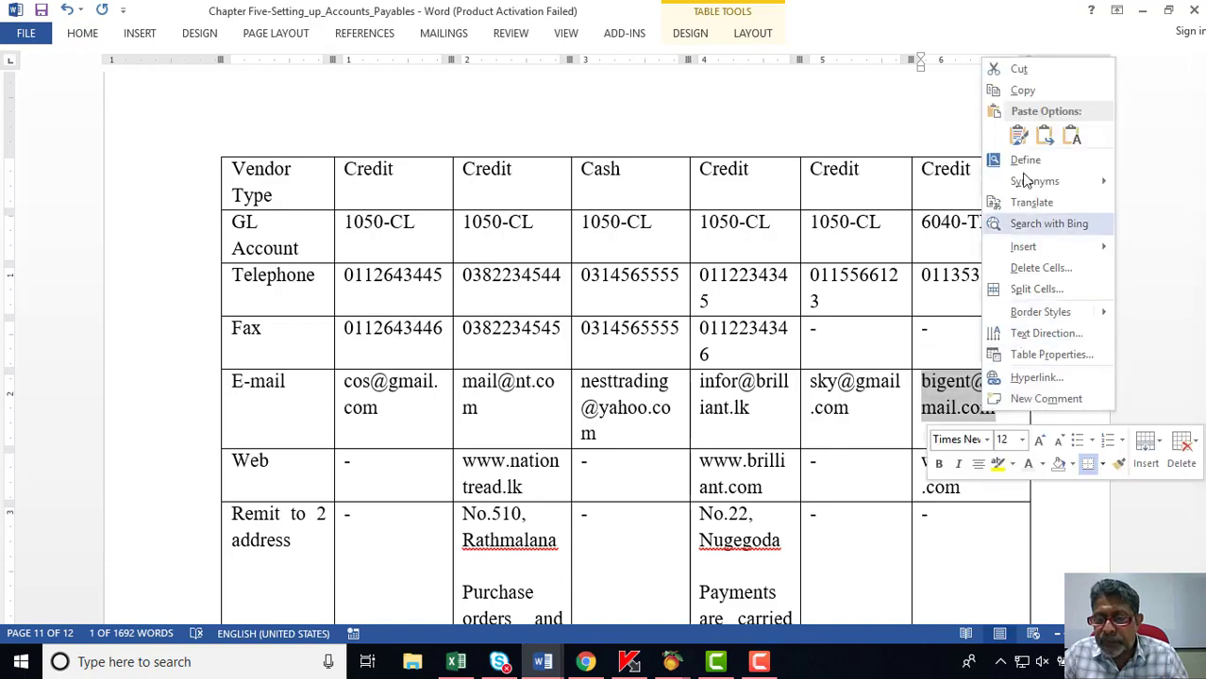
click(1000, 90)
mouse_move(672, 660)
click(808, 585)
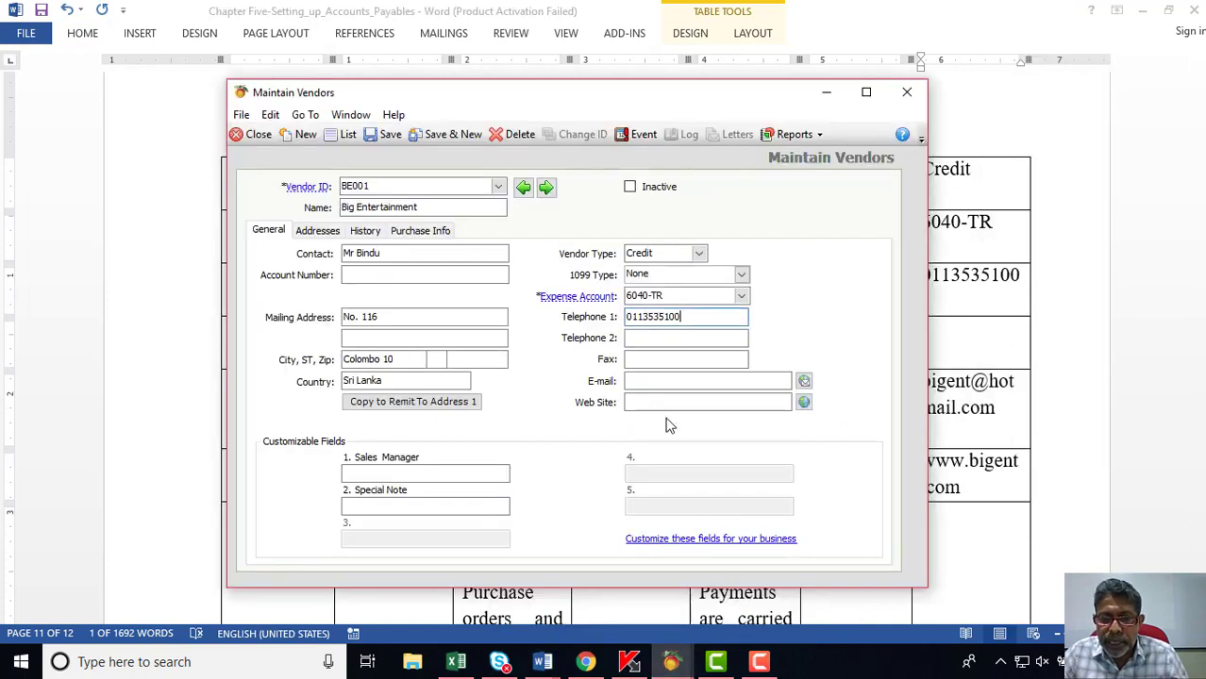
right_click(641, 377)
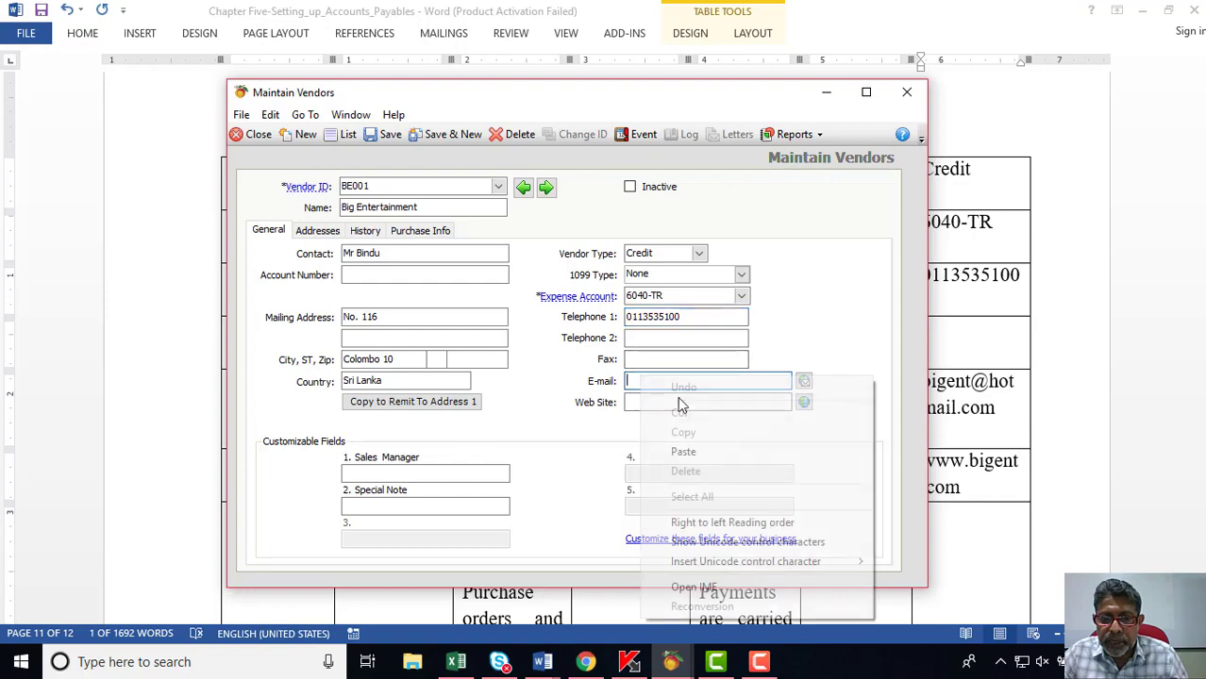
click(683, 450)
key(alt+Tab)
drag(923, 461, 975, 484)
right_click(952, 481)
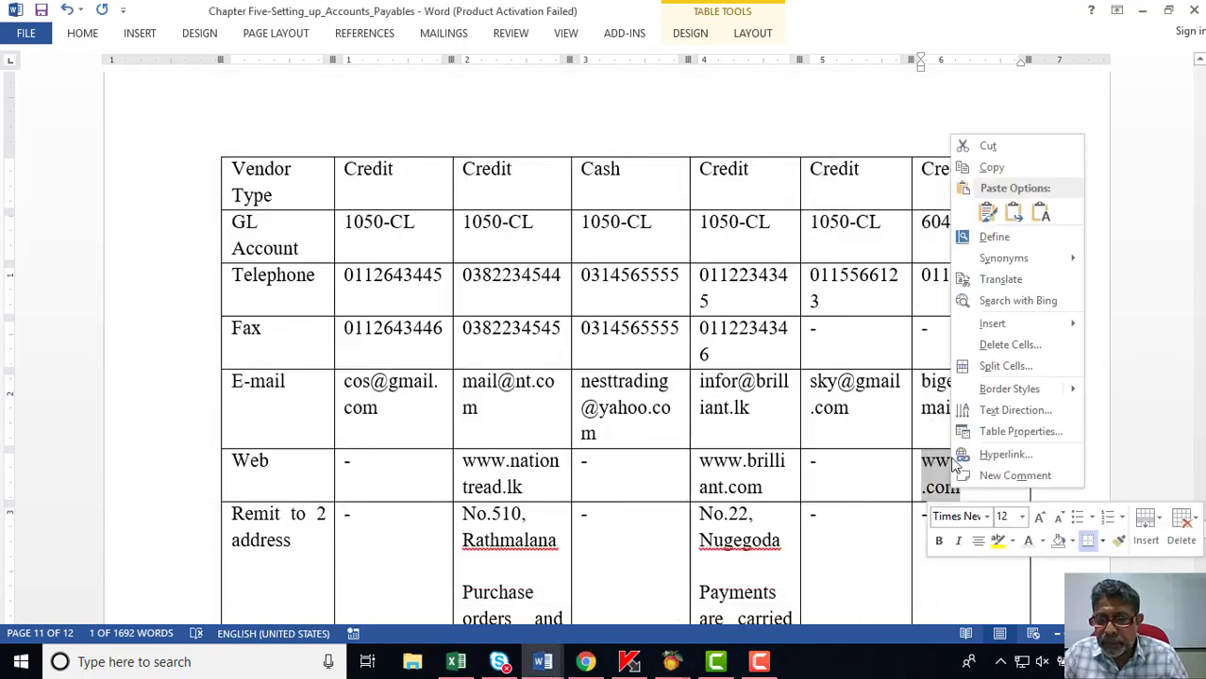
click(991, 167)
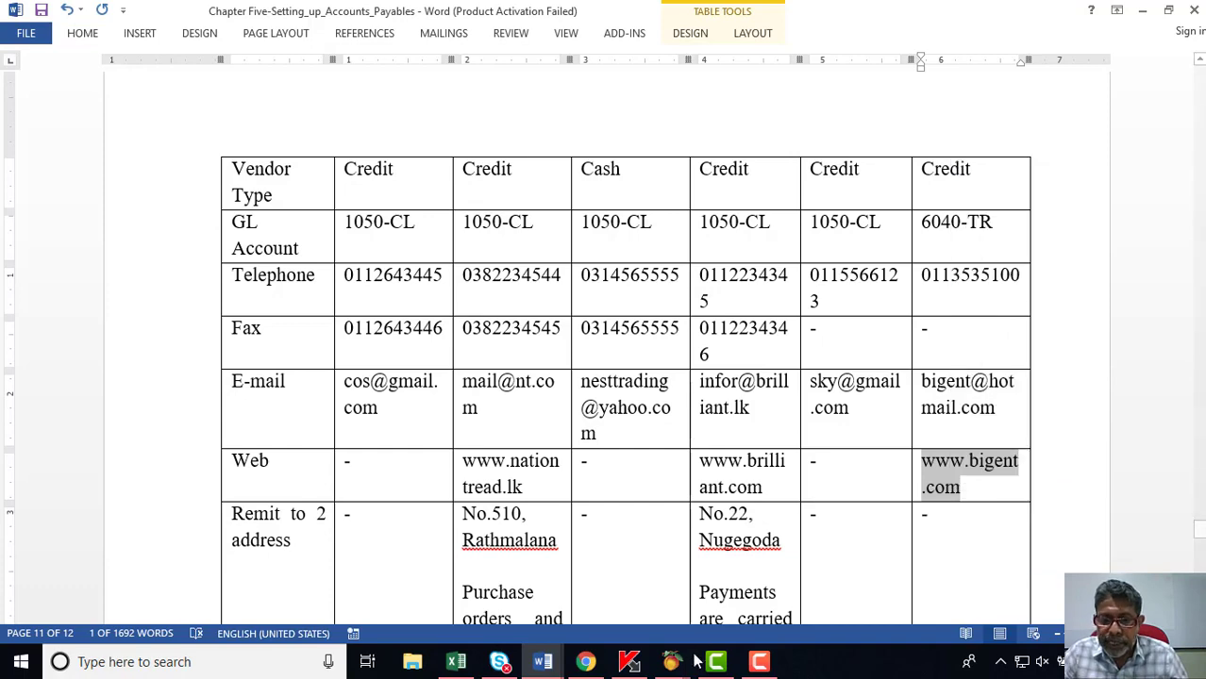
click(767, 578)
click(651, 401)
right_click(655, 402)
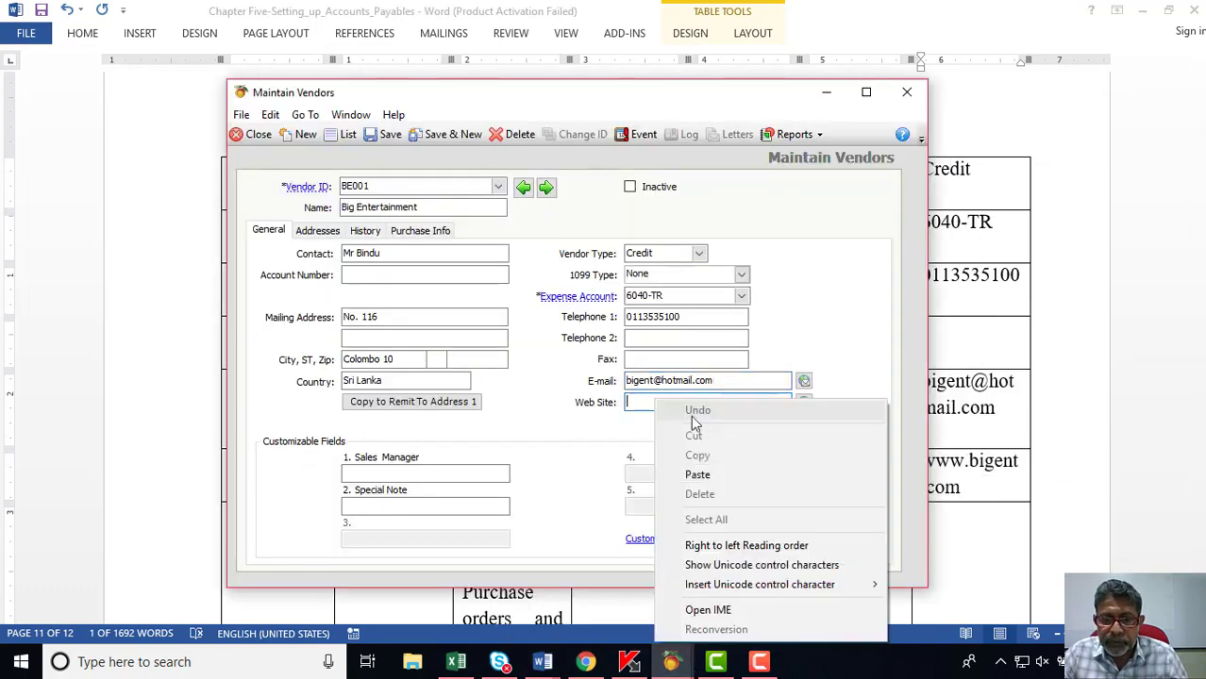
click(697, 474)
Check Big Entertainment's shipping method and terms in the Word table and set its shipping method to Courier in Peachtree.
scroll(938, 466, down, 3)
click(977, 477)
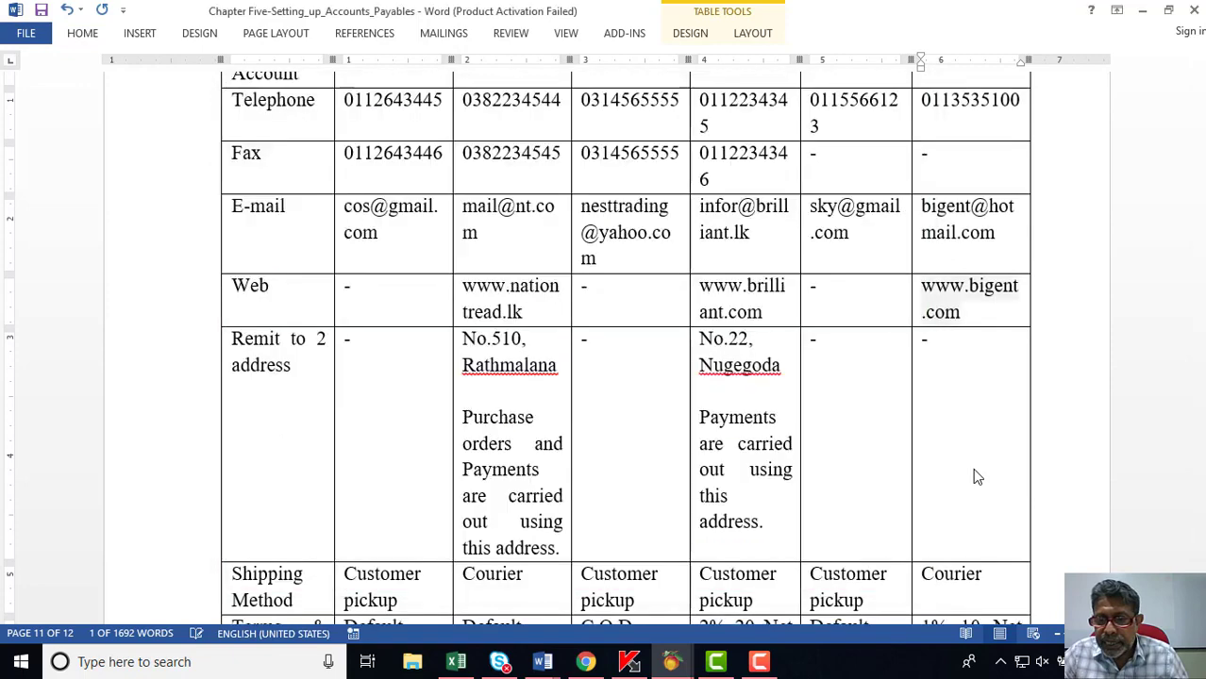
scroll(977, 477, down, 4)
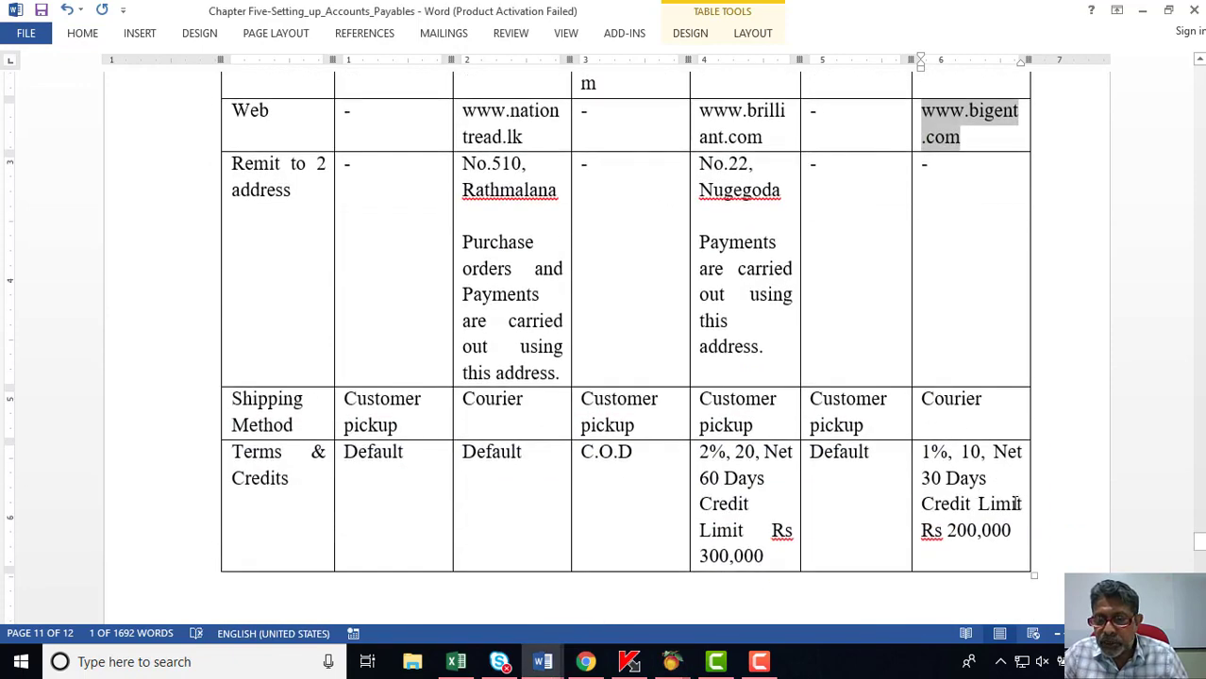
click(671, 662)
click(767, 585)
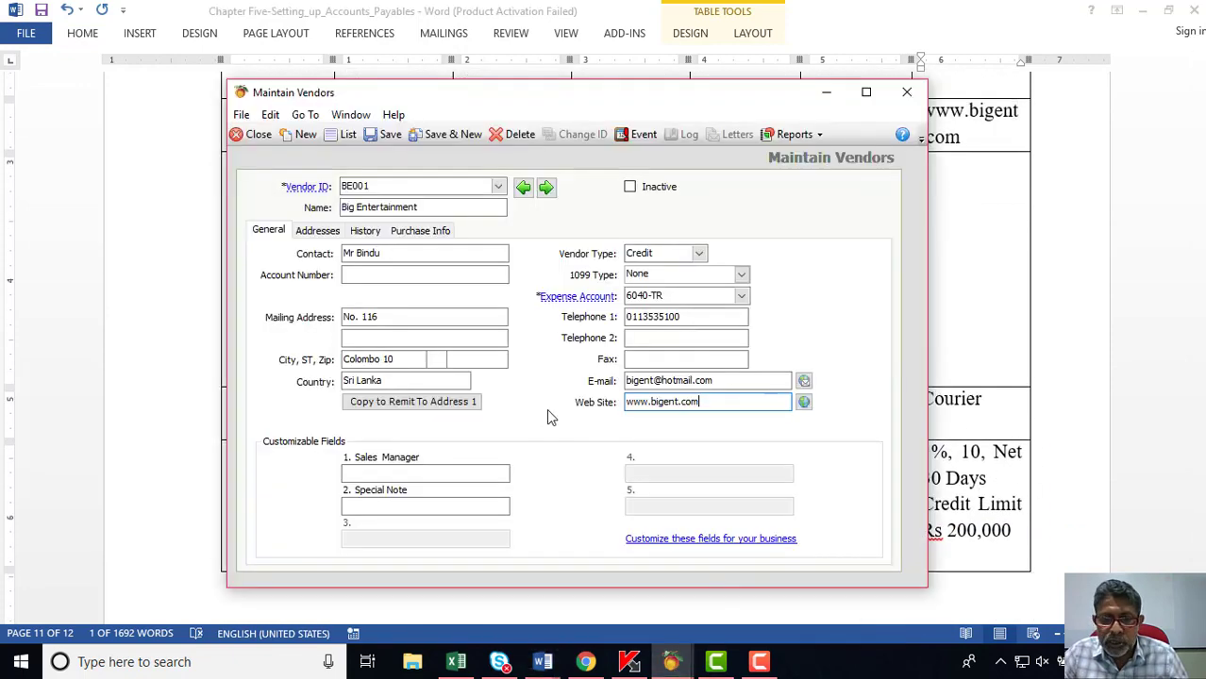
click(420, 230)
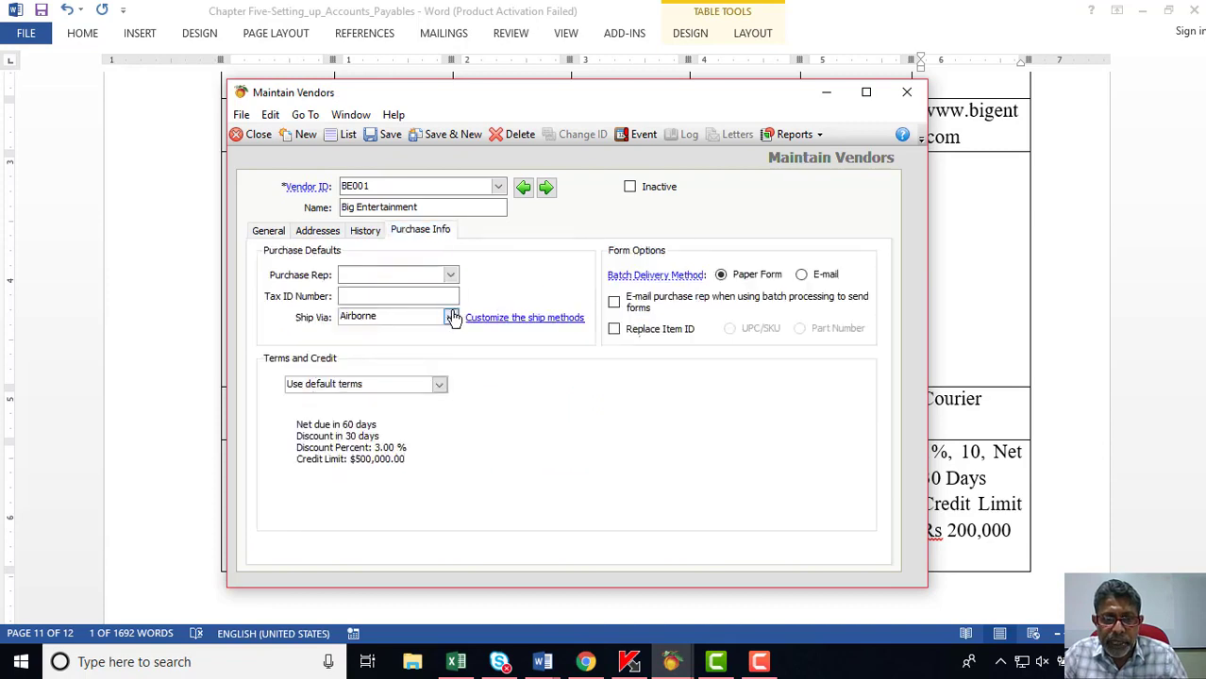
click(451, 317)
click(396, 346)
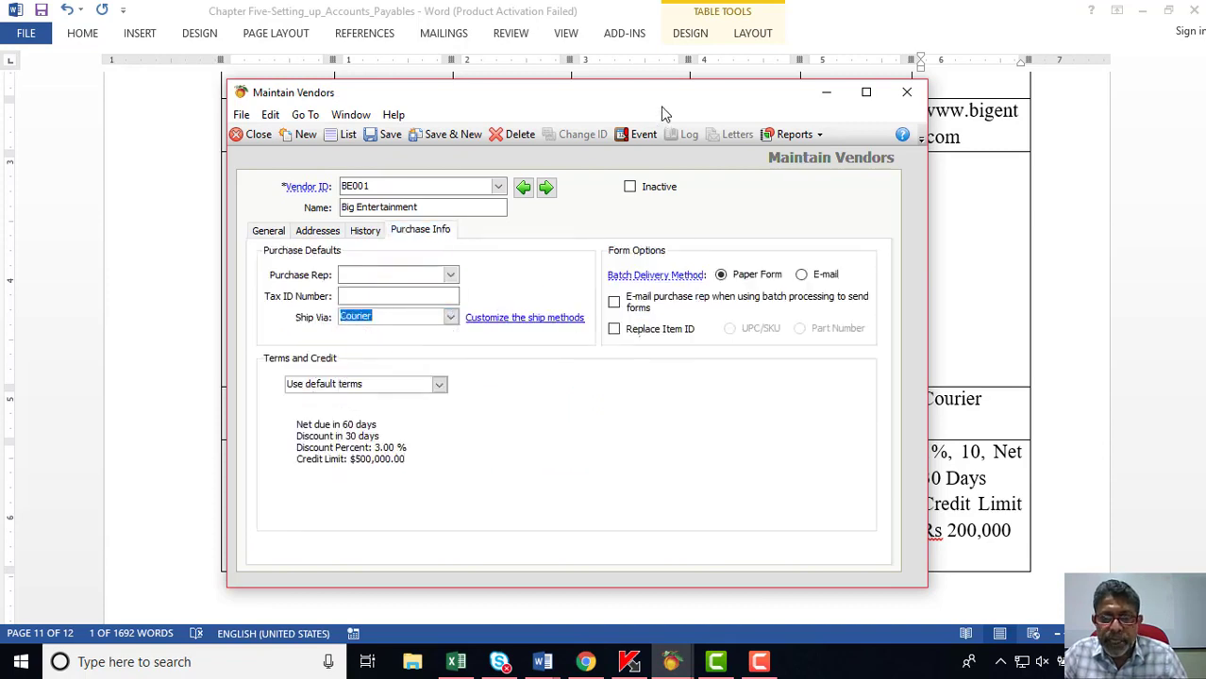
Uncover the terms in the Word table and customize Big Entertainment's payment terms to net due in 30 days.
drag(617, 97, 543, 51)
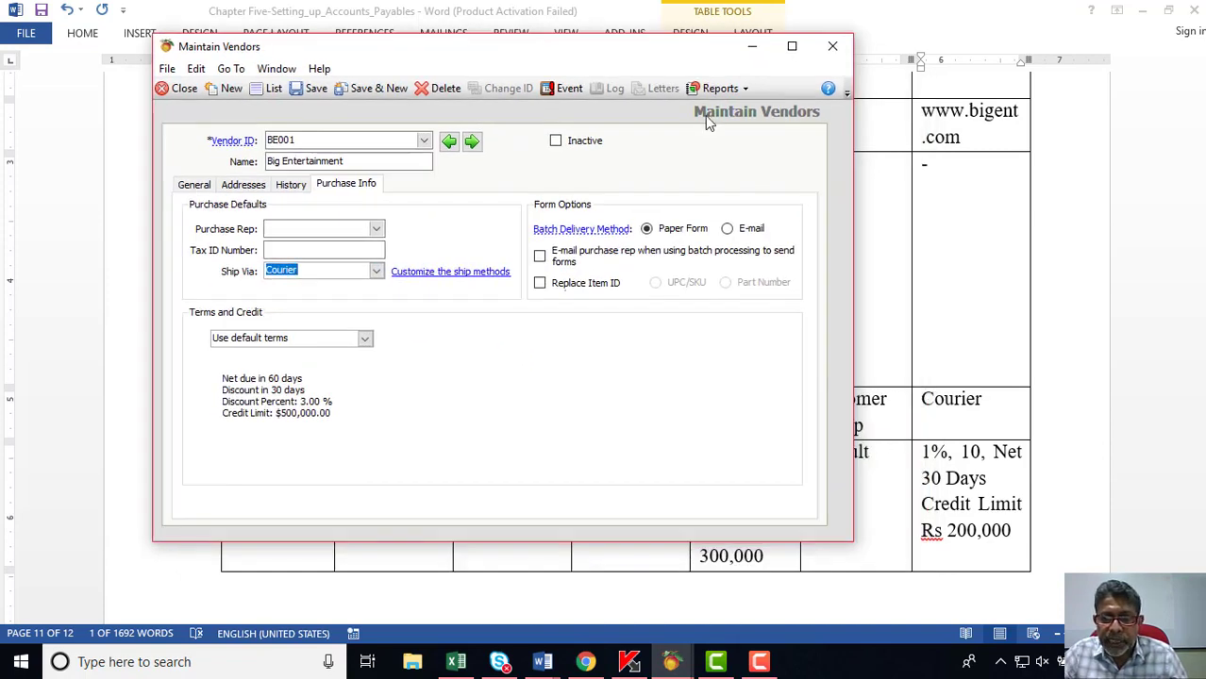
click(366, 340)
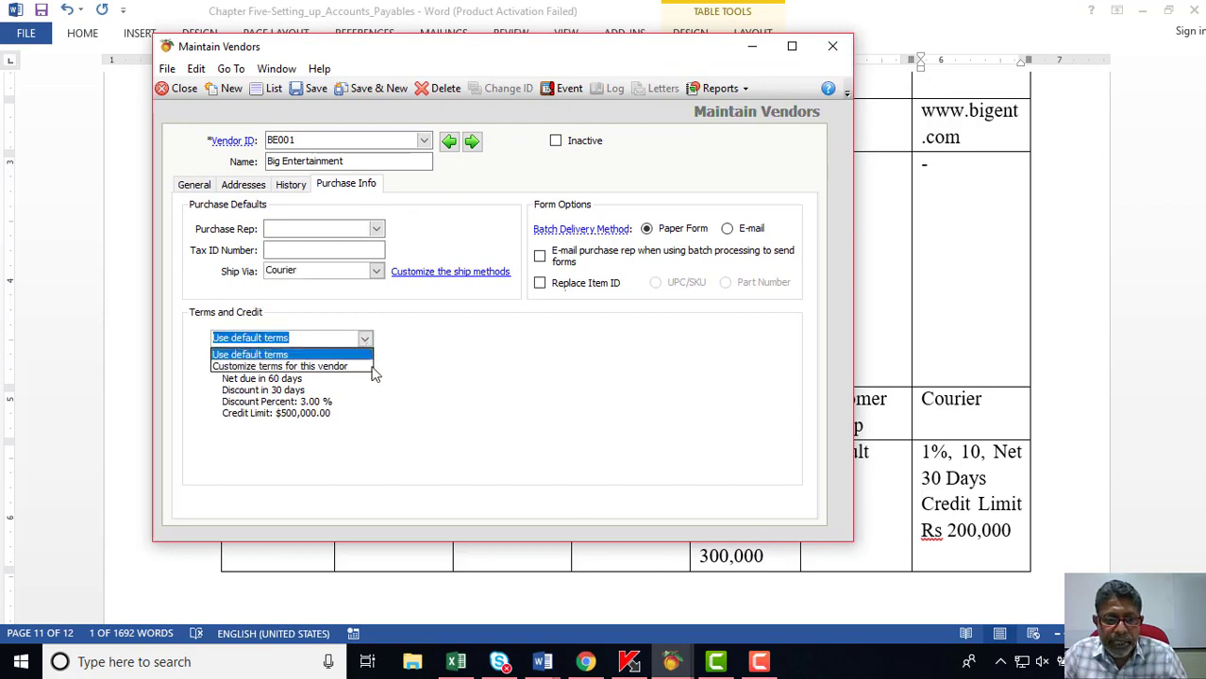
click(289, 367)
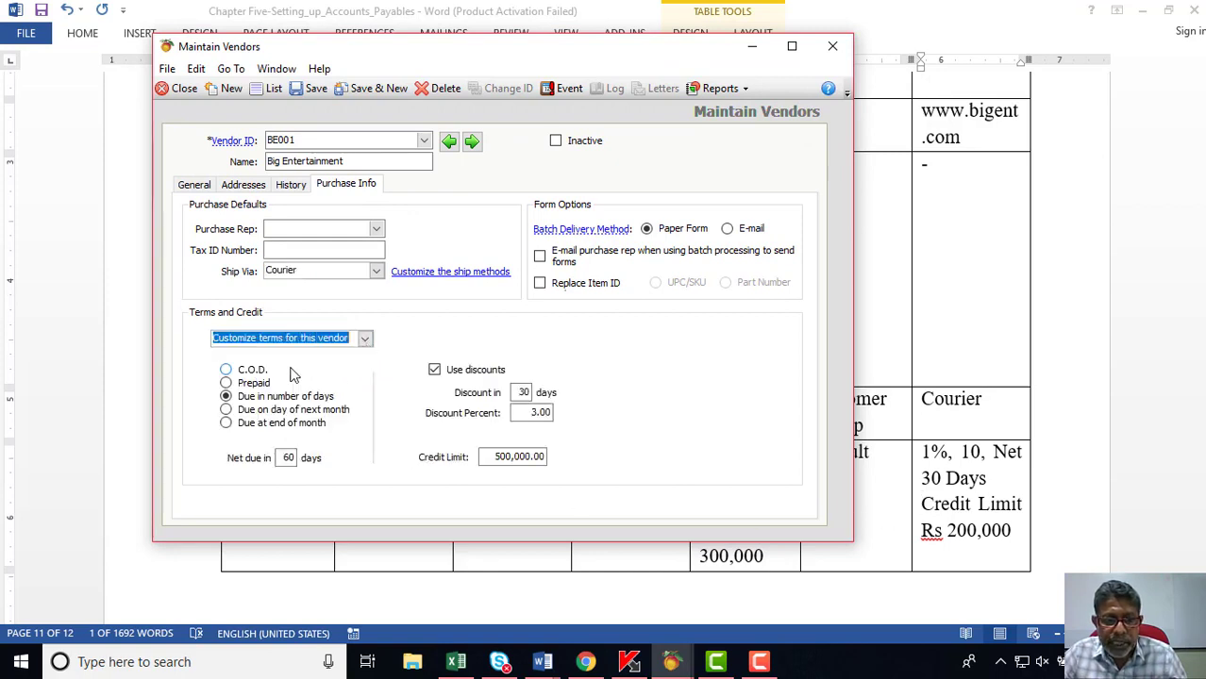
click(289, 457)
text(30)
Give Big Entertainment a 1.00 percent discount within 10 days and a credit limit of 200,000.00, and save the vendor record.
click(525, 392)
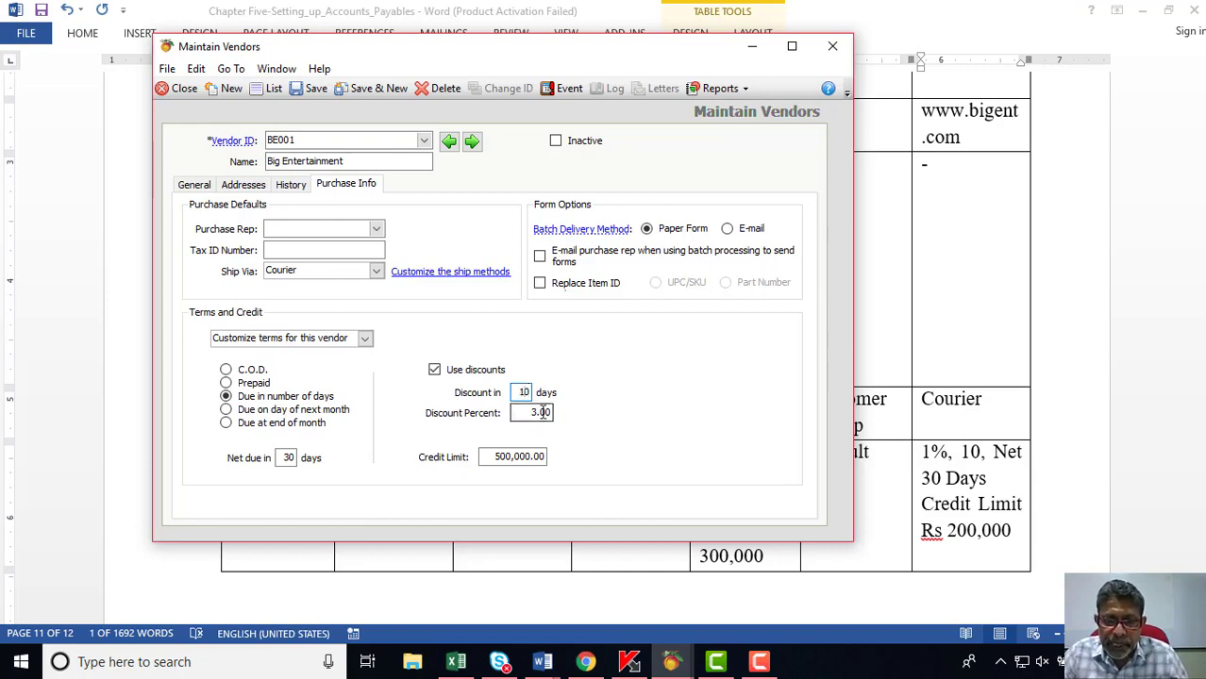
click(538, 413)
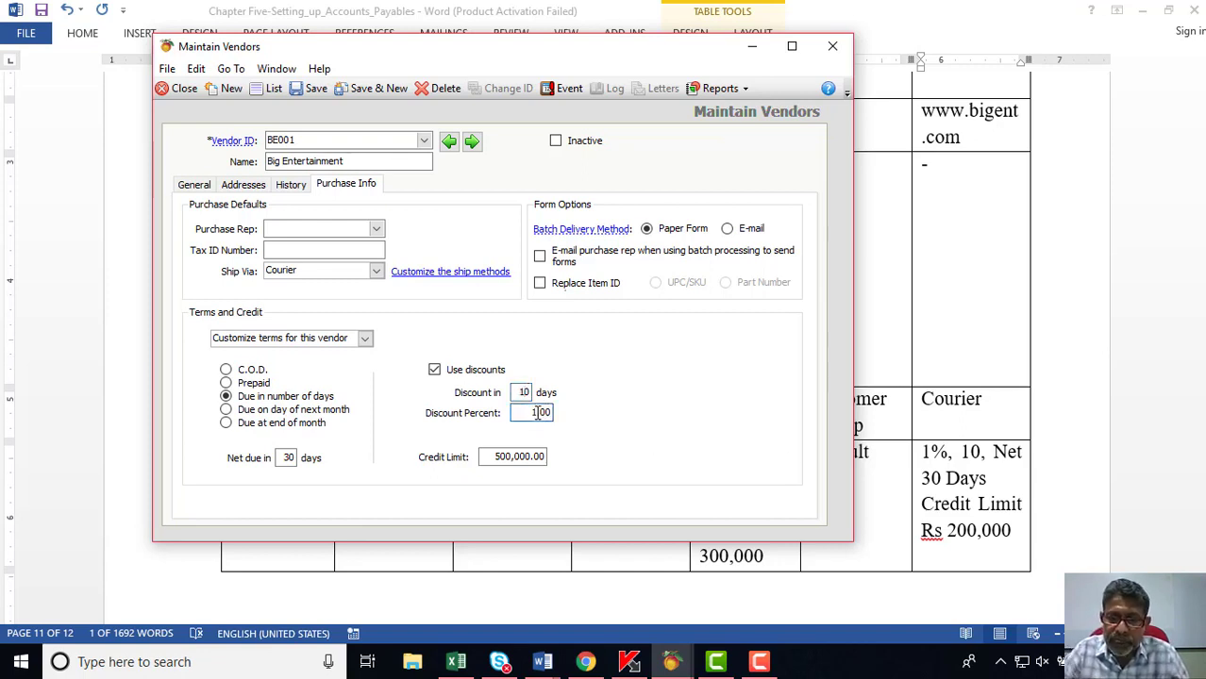
click(503, 460)
click(502, 456)
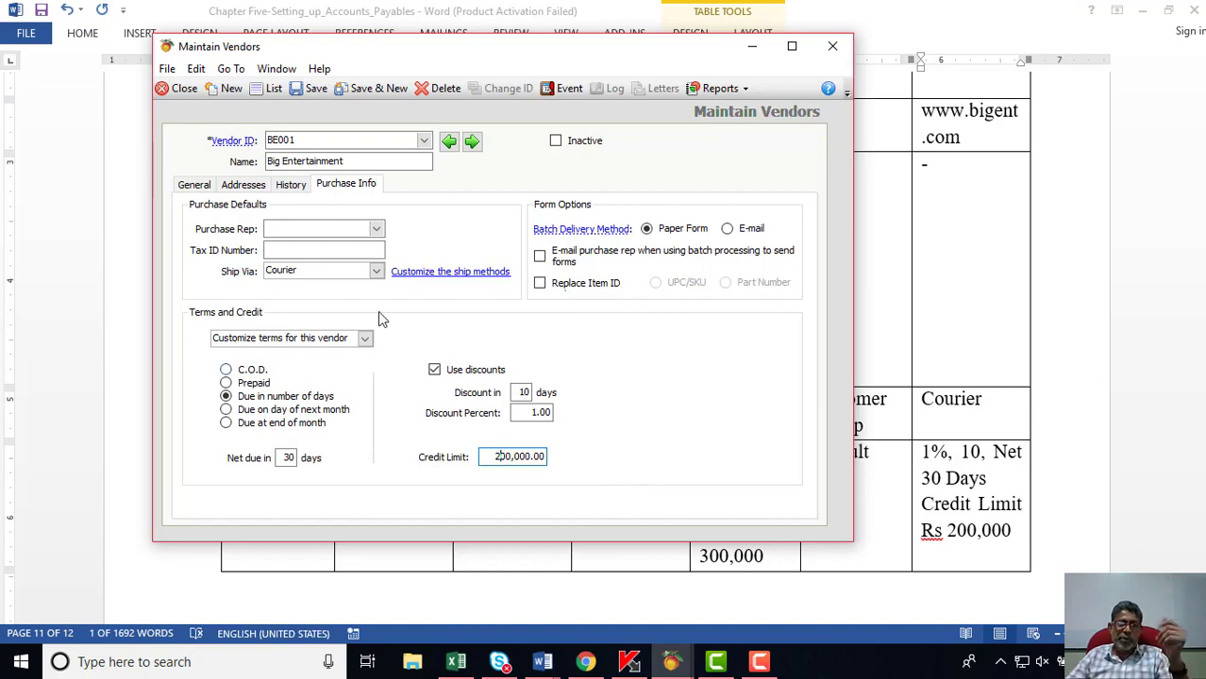
click(374, 94)
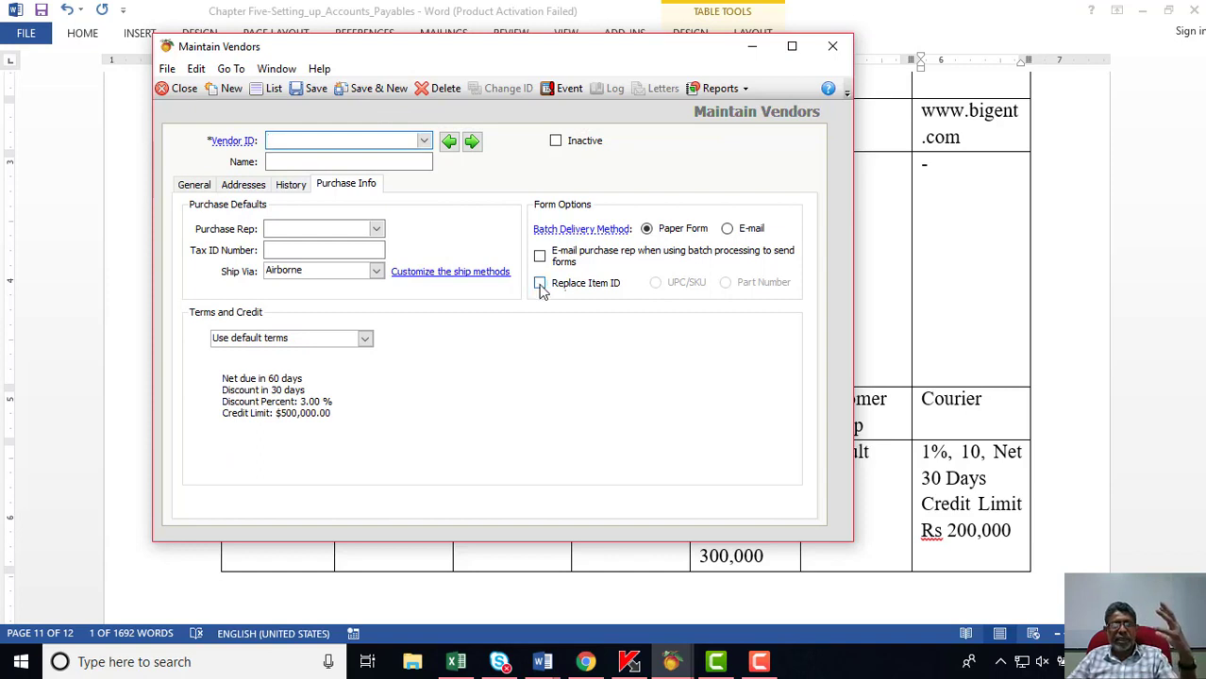
Review all saved vendors in the enlarged vendor list and close the list.
click(267, 94)
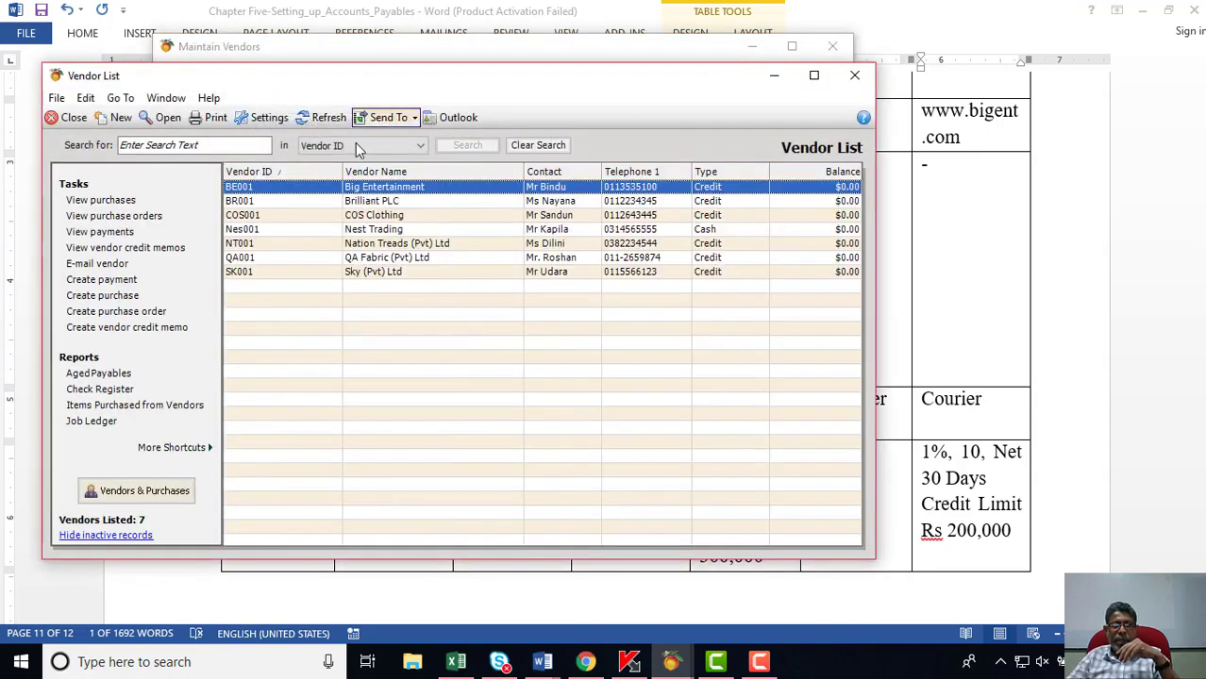
click(814, 76)
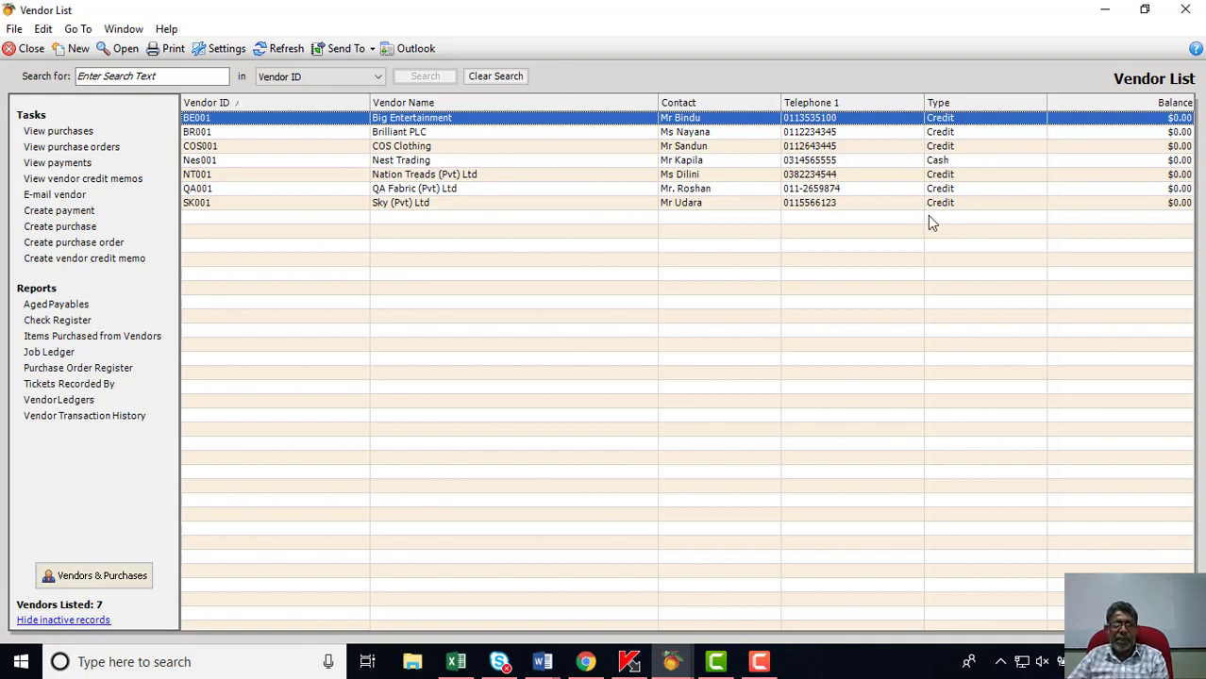
click(1185, 10)
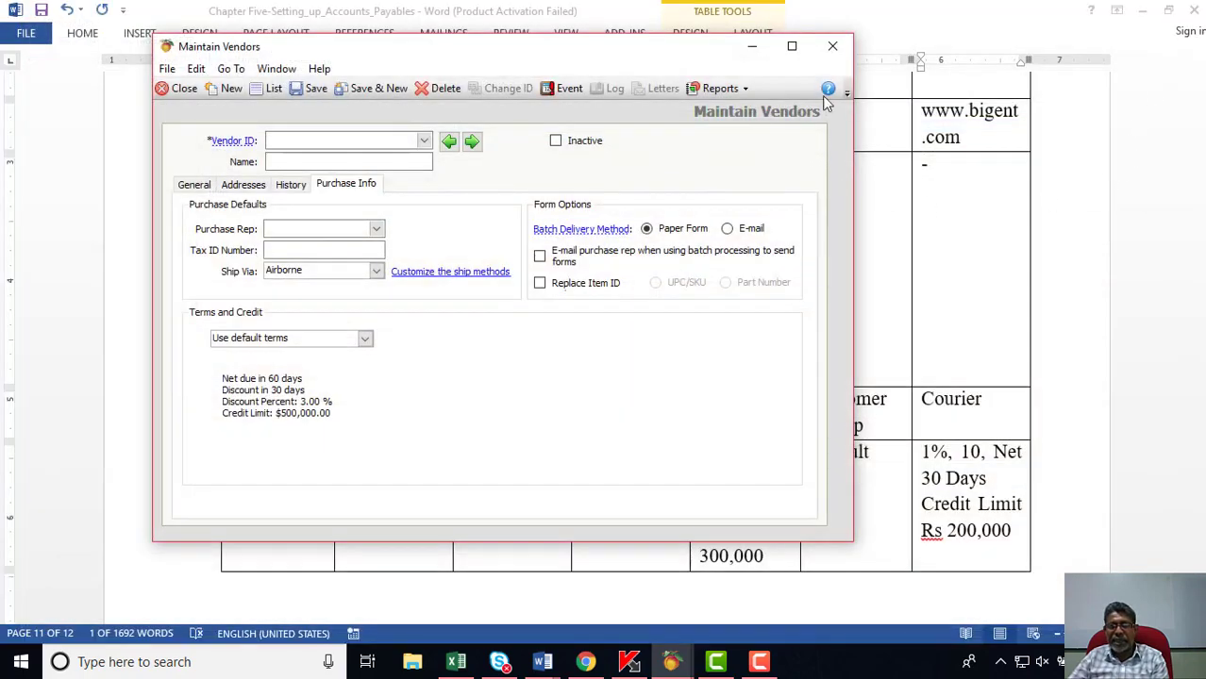
Close the vendor maintenance window and refresh the vendor overview on Peachtree's Vendors & Purchases page.
click(832, 45)
click(671, 662)
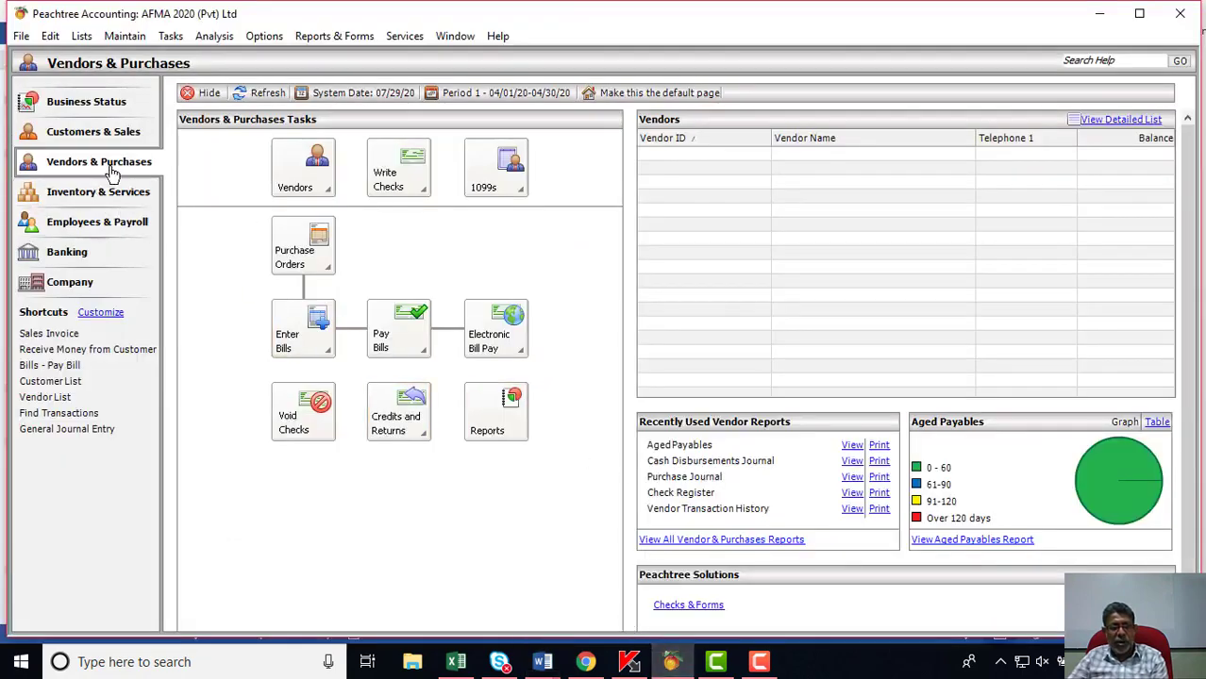
click(256, 95)
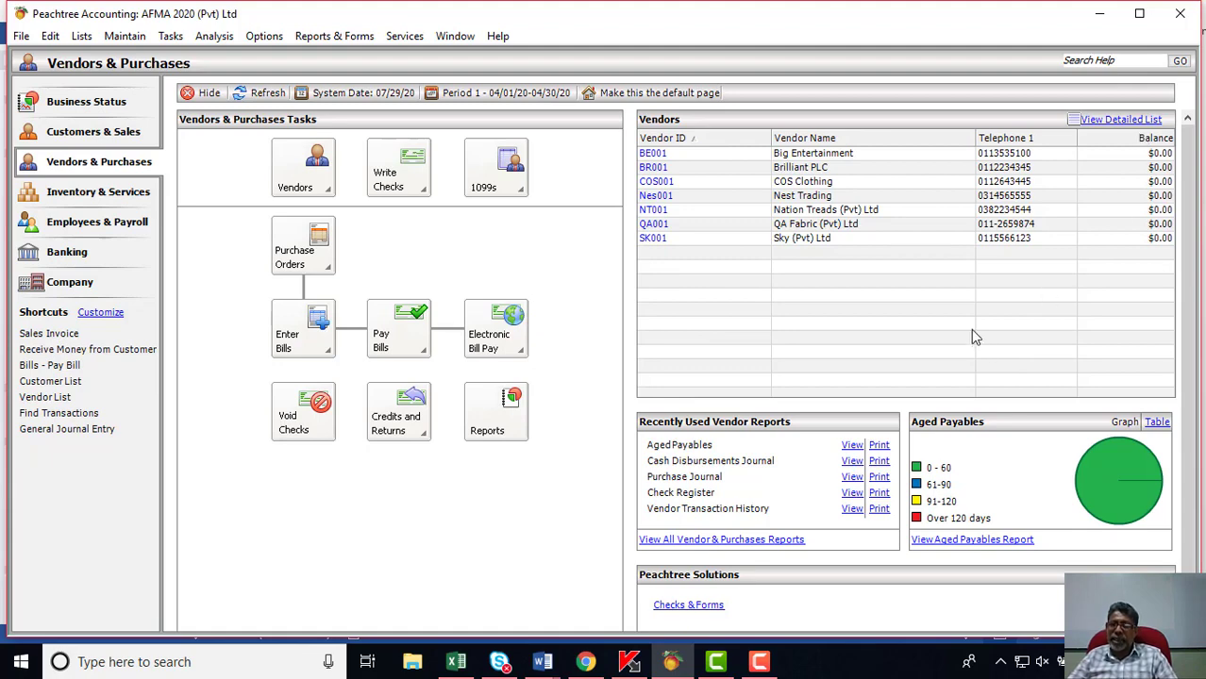
Switch to the Chapter Five document in Word and read section 5.4 on vendor beginning balances.
mouse_move(550, 651)
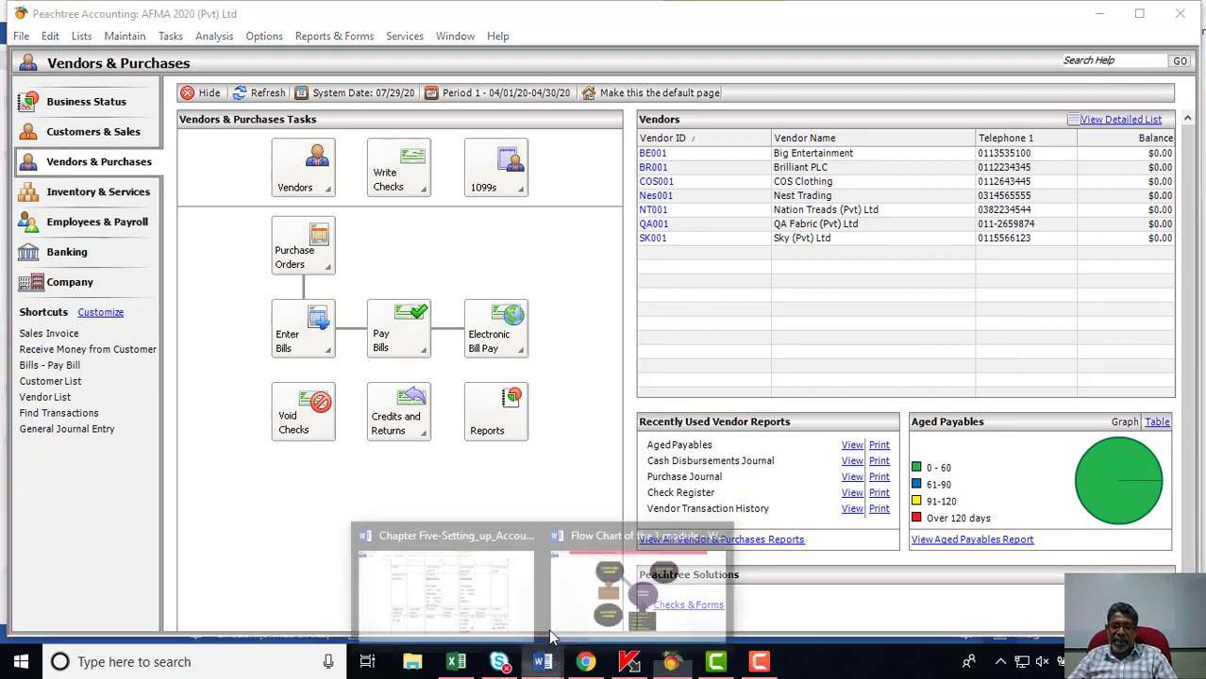
click(478, 604)
scroll(649, 410, down, 6)
scroll(649, 411, down, 3)
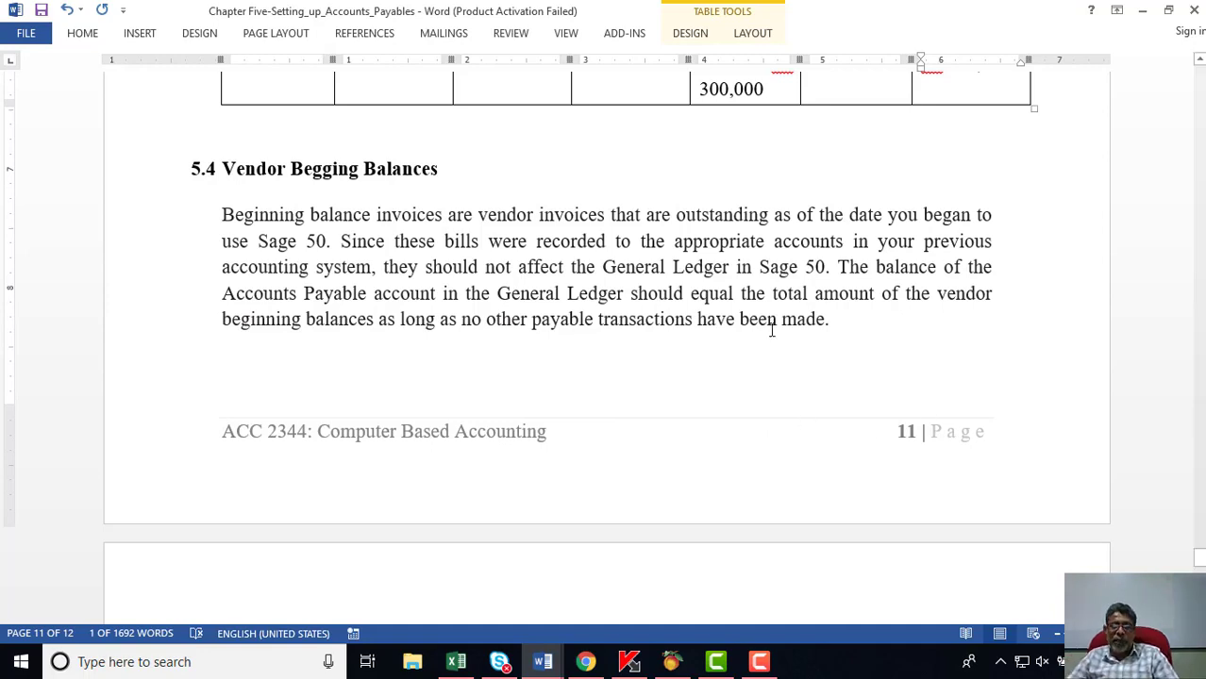
Open Big Entertainment's record from the vendor list in Peachtree and show its purchase and payment history.
click(670, 661)
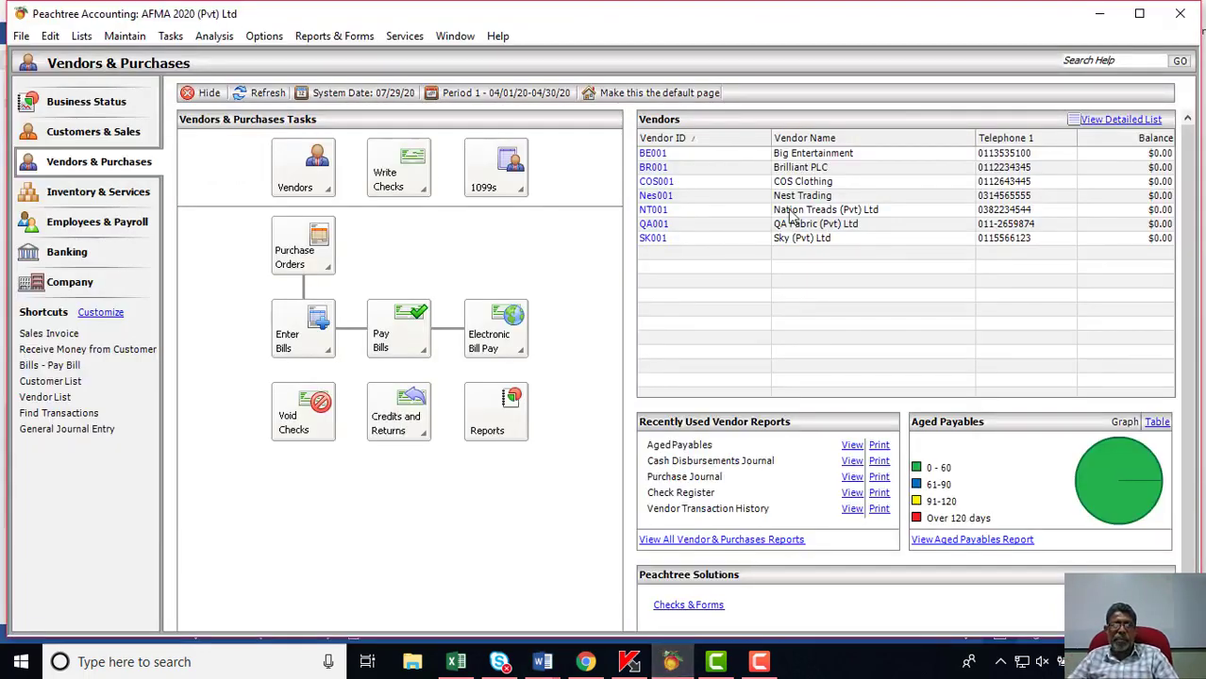
click(330, 191)
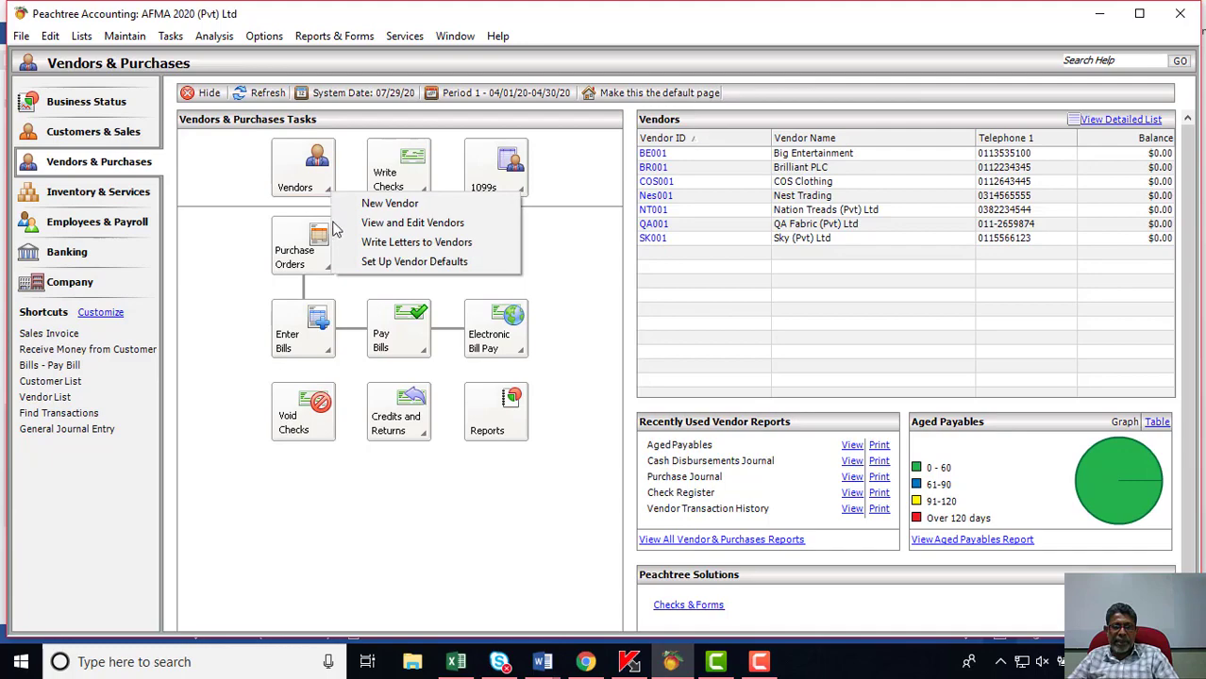
click(439, 224)
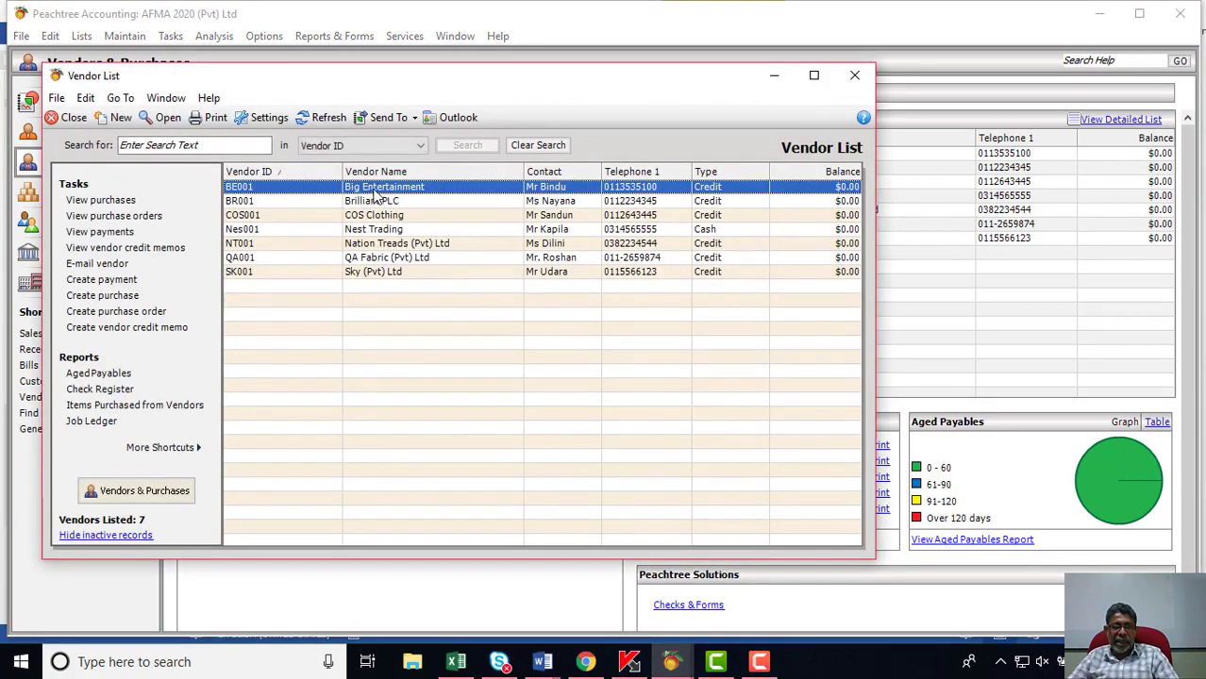
double_click(374, 188)
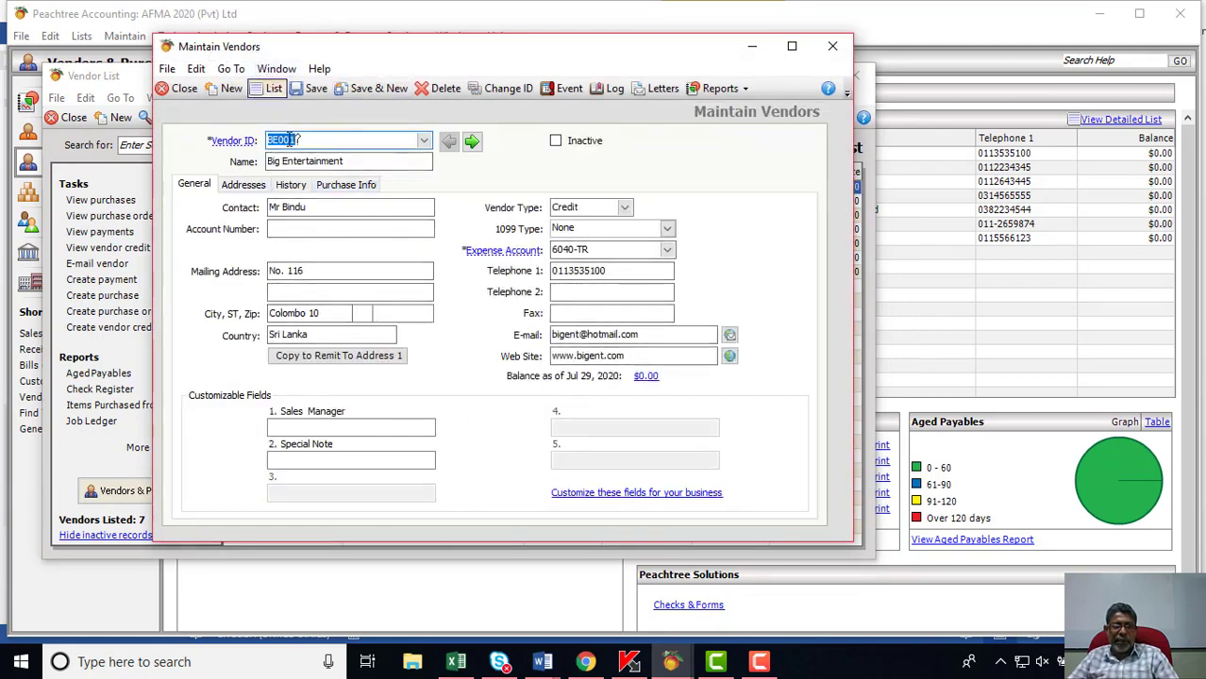
click(290, 184)
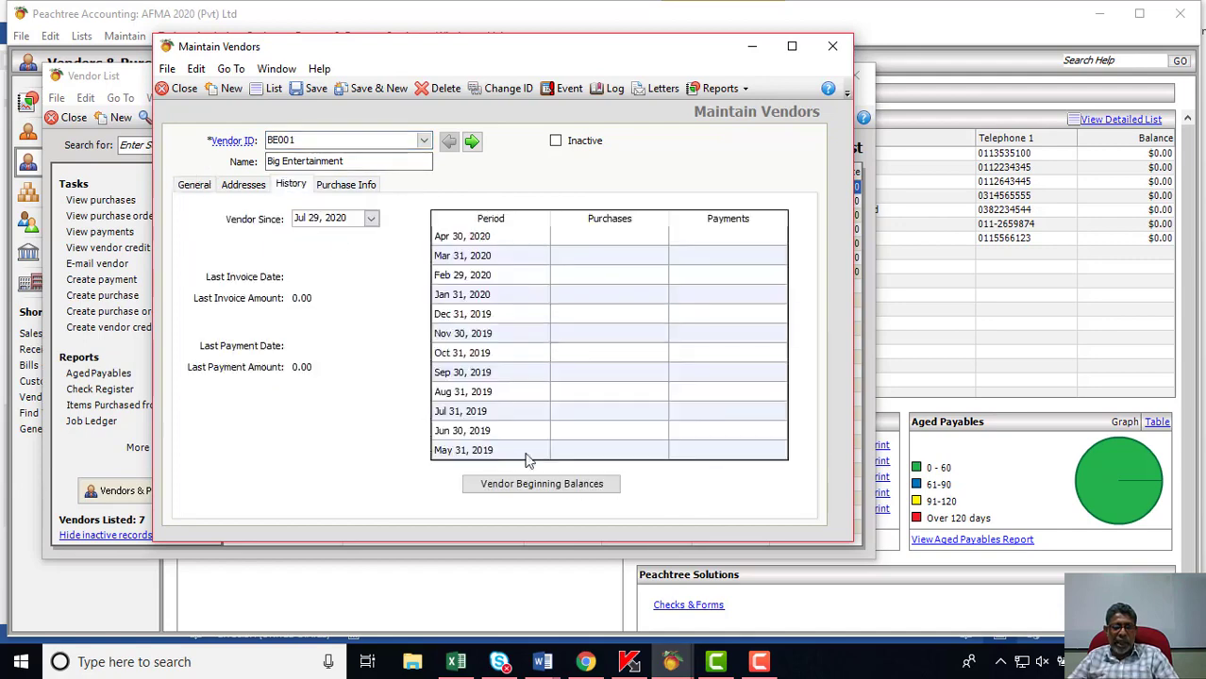
View Big Entertainment's beginning balances window, and close it together with the vendor record and the vendor list.
click(530, 484)
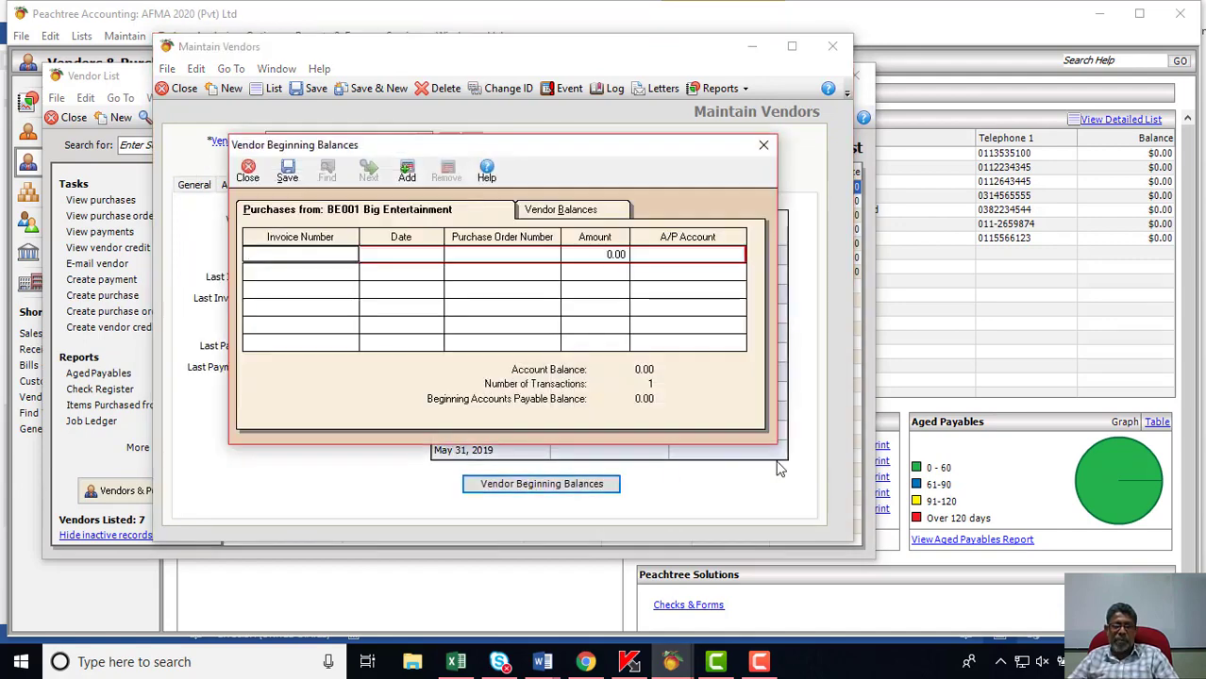
click(763, 145)
click(832, 45)
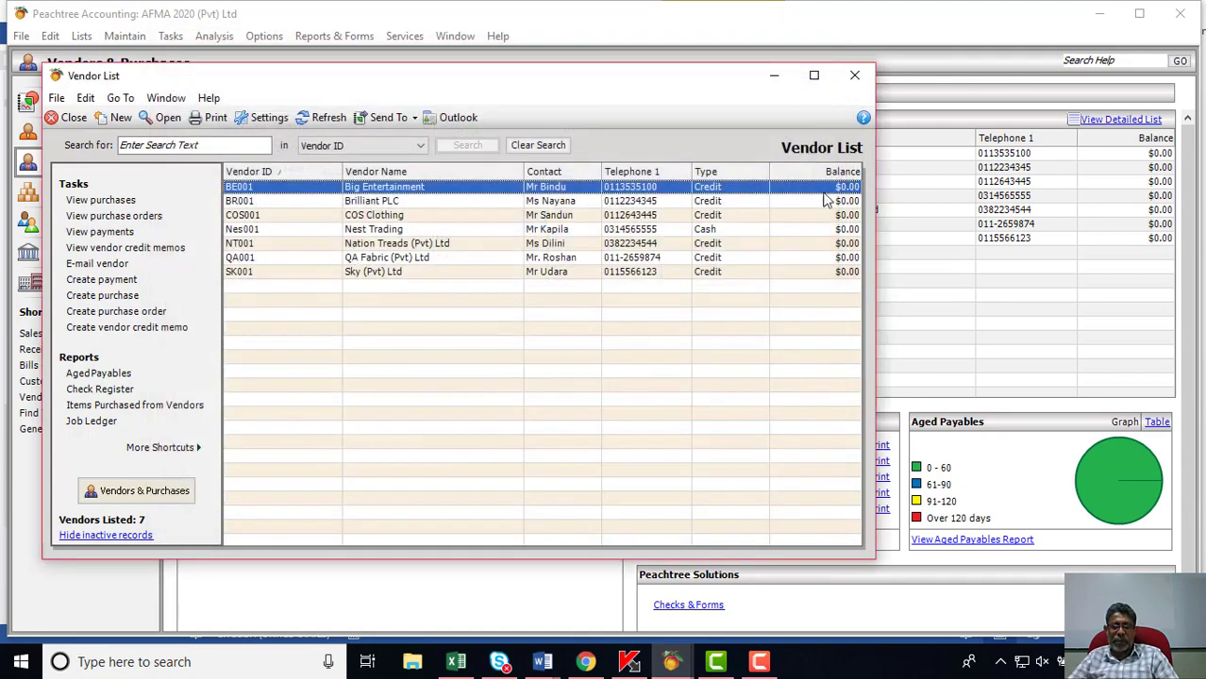
click(855, 77)
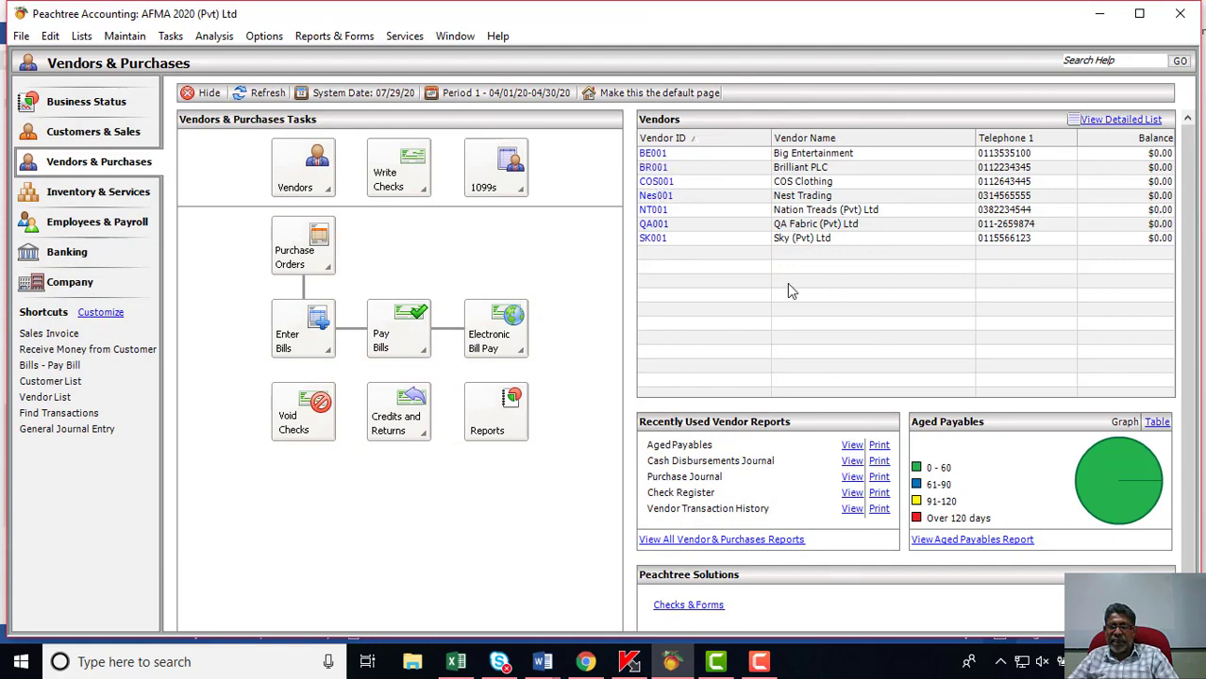
Open Big Entertainment's record (BE001) from the vendor overview and bring up the Vendor Beginning Balances window from its history.
click(653, 154)
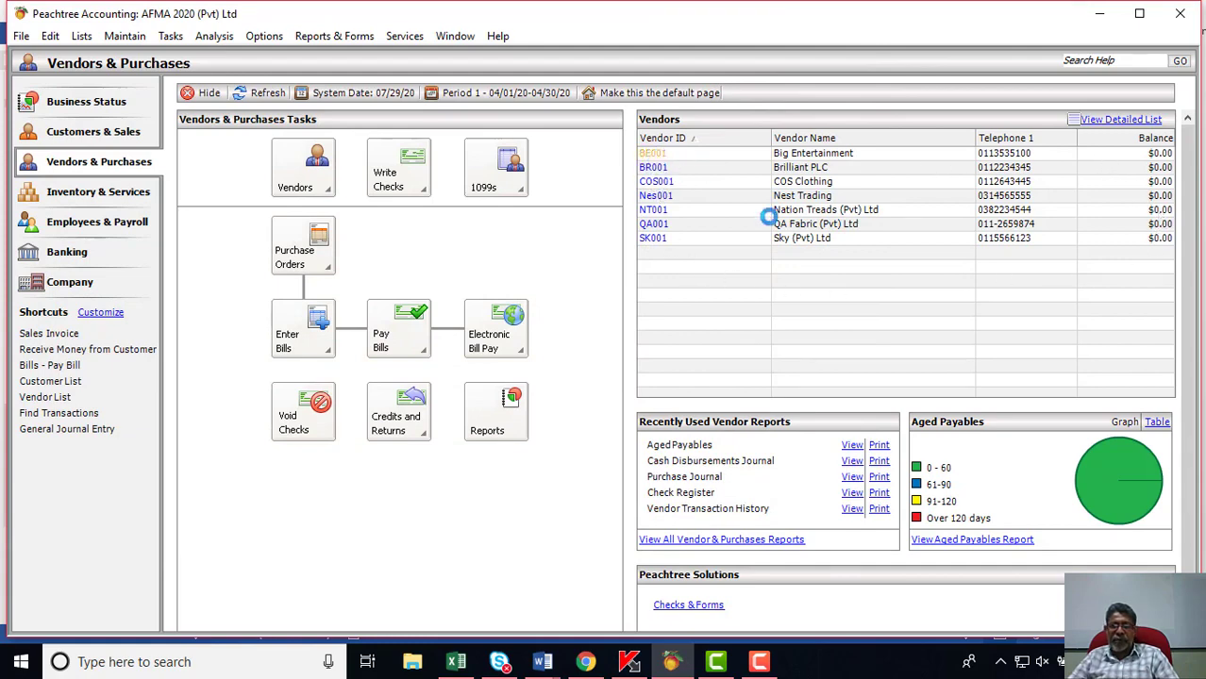
click(291, 184)
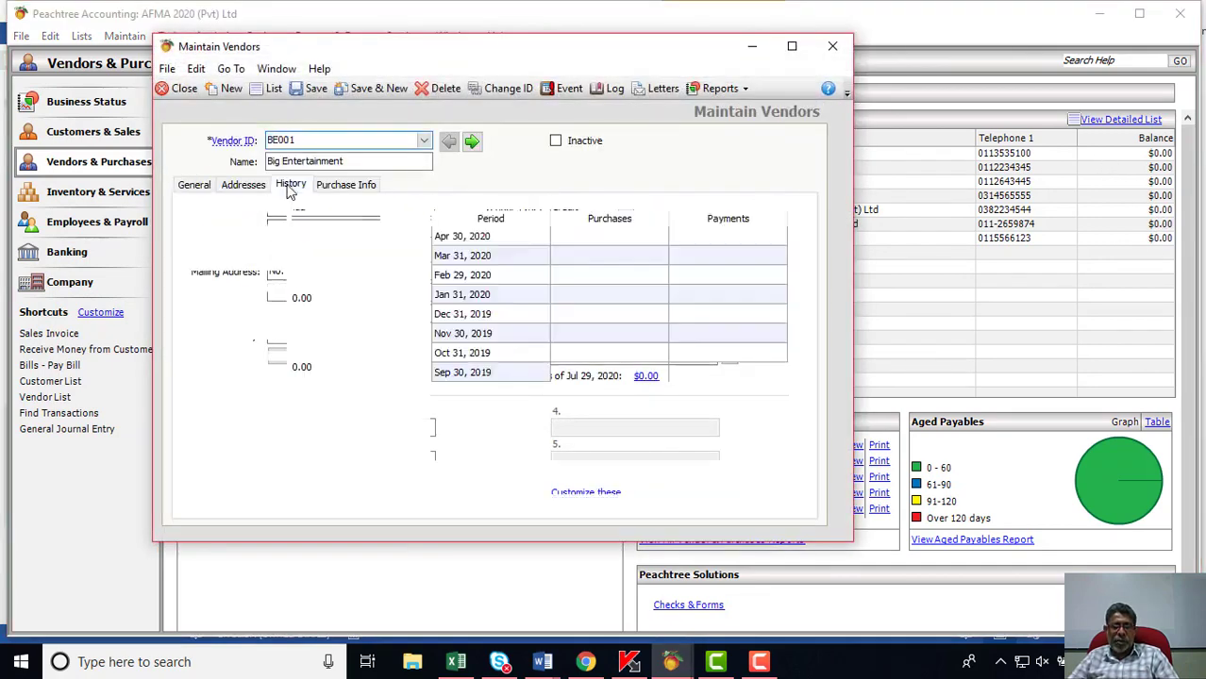
click(552, 484)
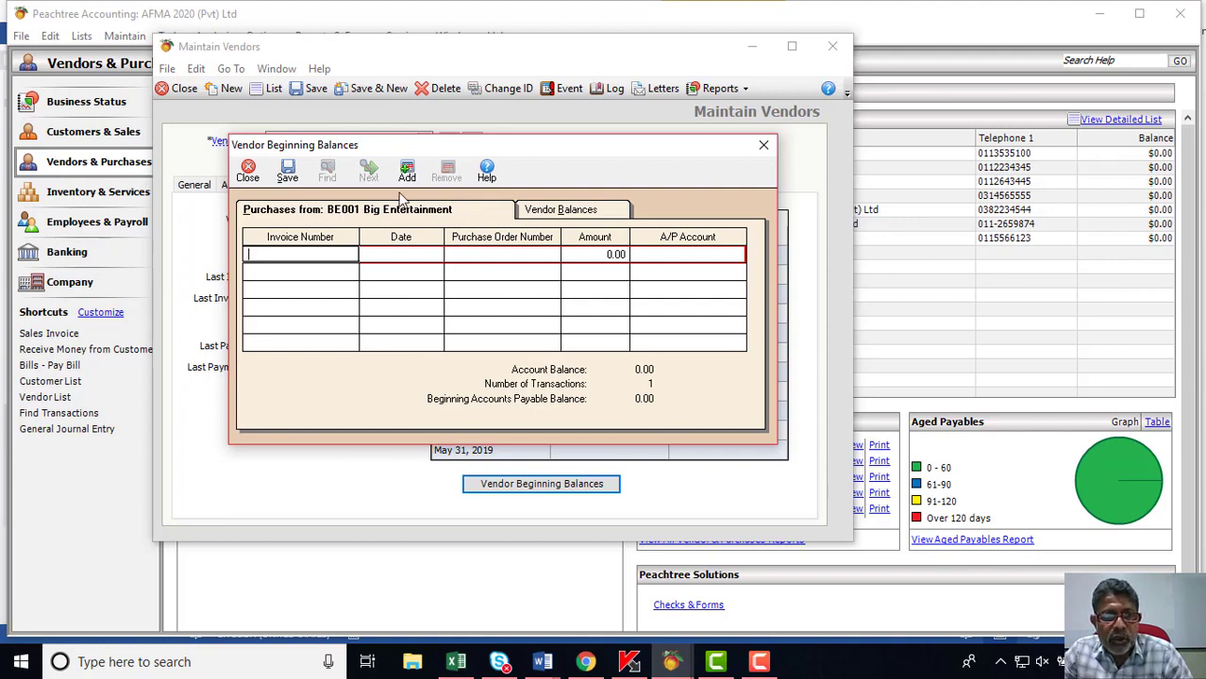
Go through the date, purchase order number and amount fields of Big Entertainment's first beginning balance line.
click(380, 257)
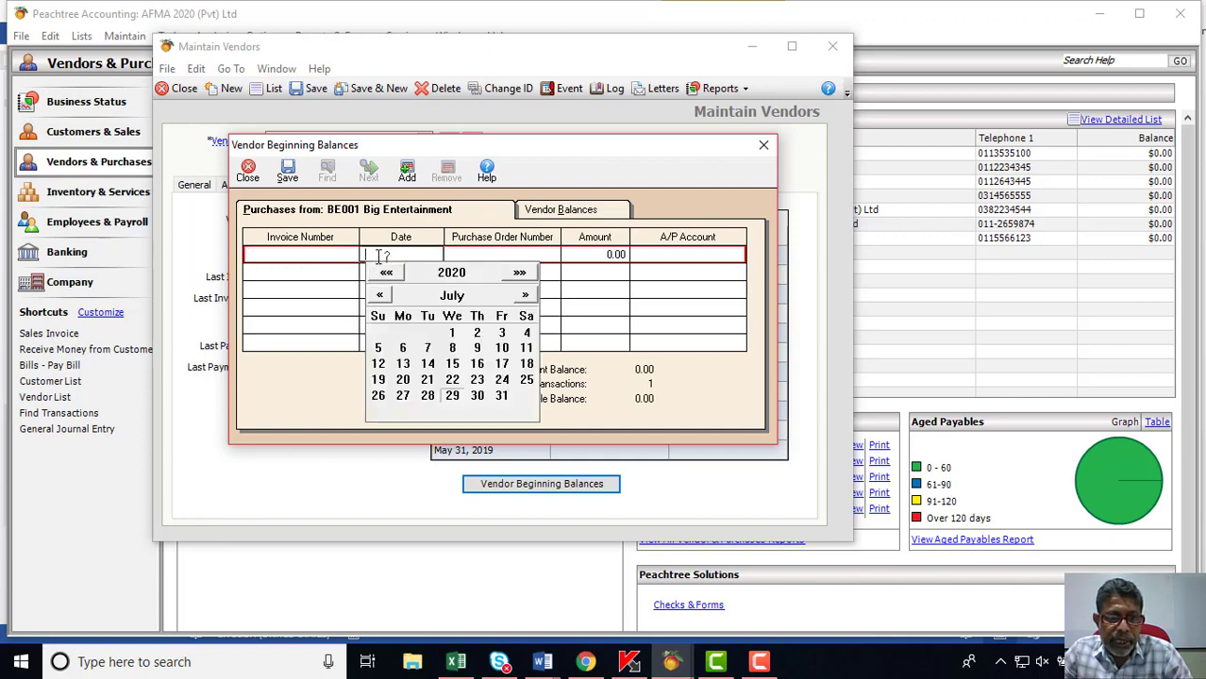
click(467, 255)
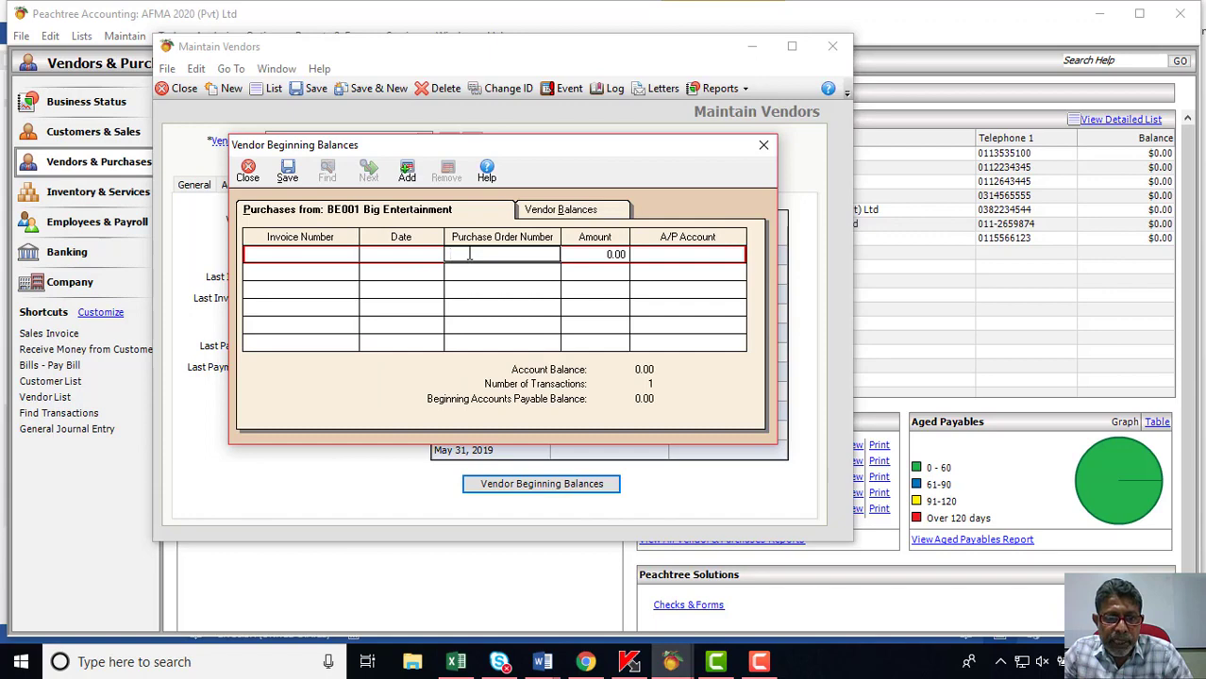
click(614, 257)
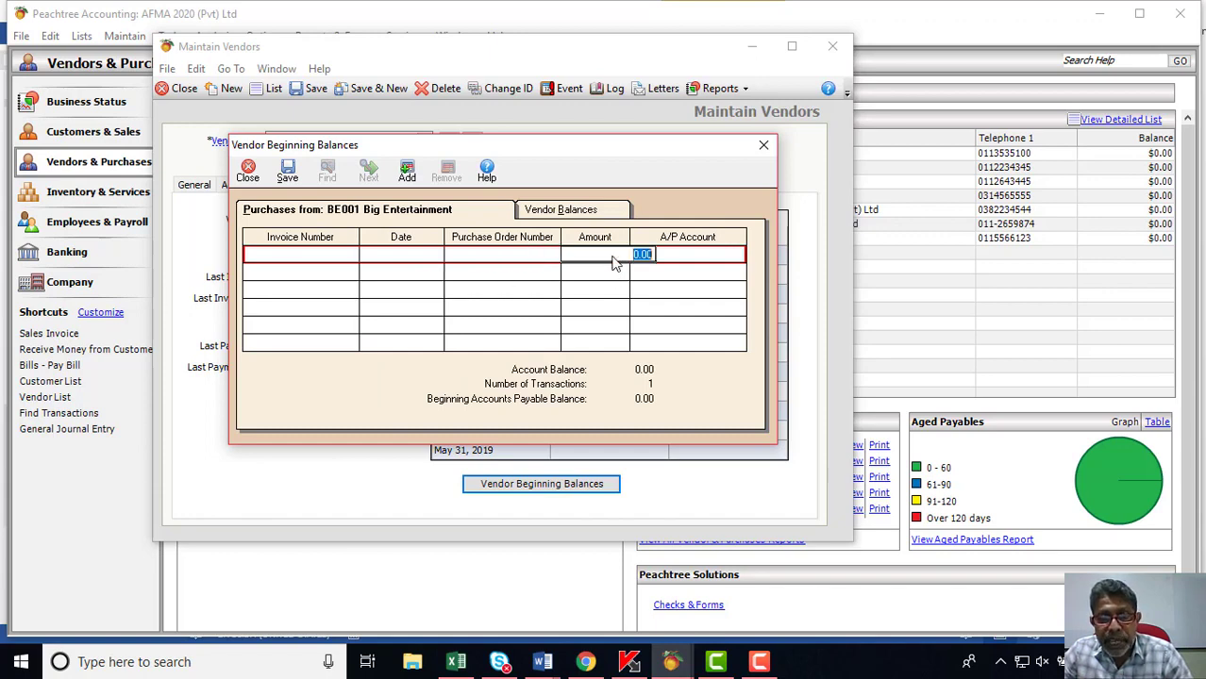
Set the A/P account of Big Entertainment's first beginning balance line to 2000-CL, Trade Payables.
click(709, 262)
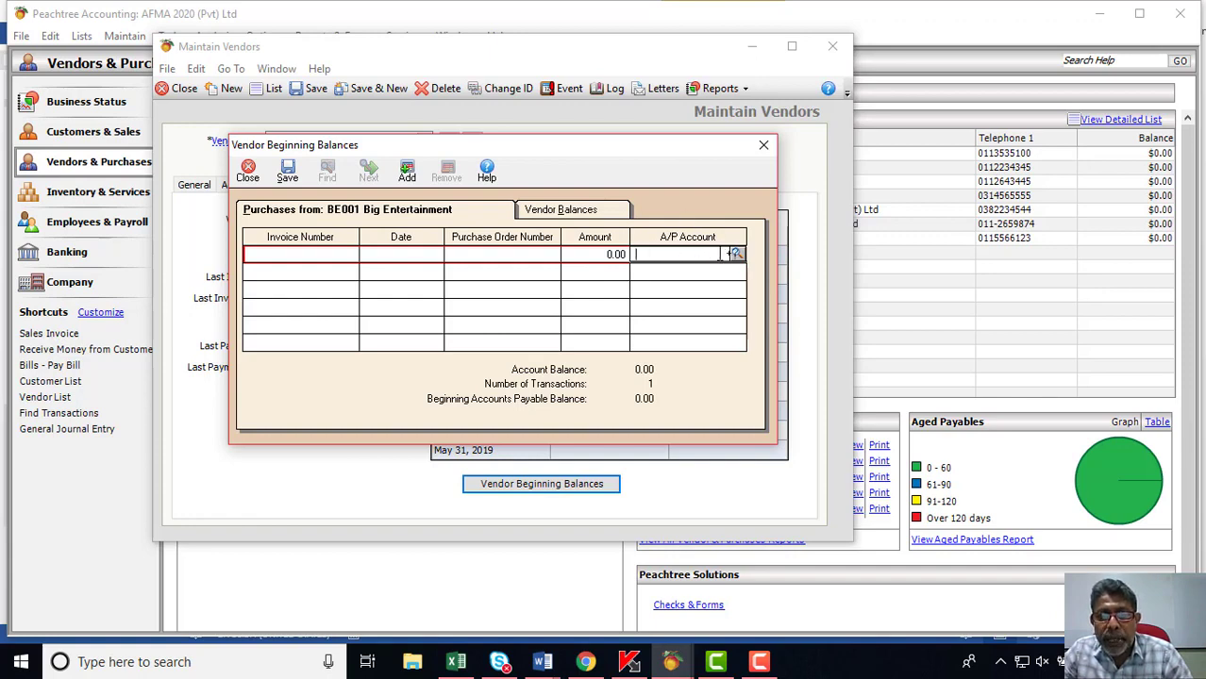
click(736, 255)
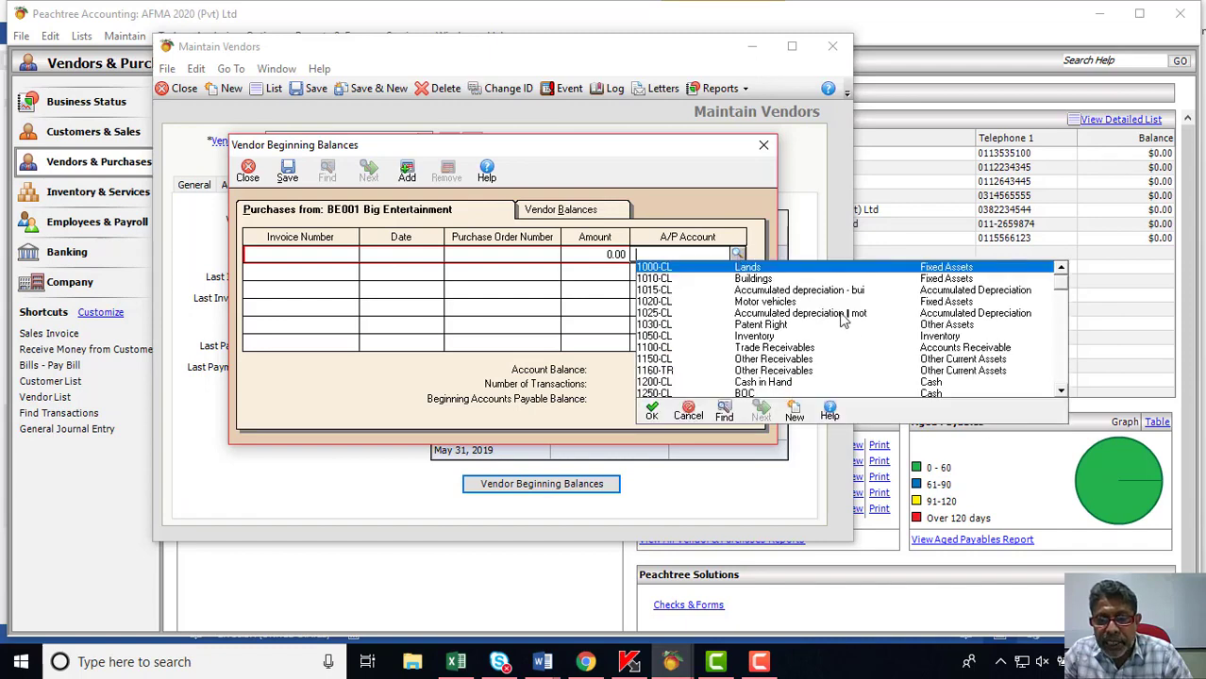
click(1060, 391)
click(1061, 391)
click(1060, 391)
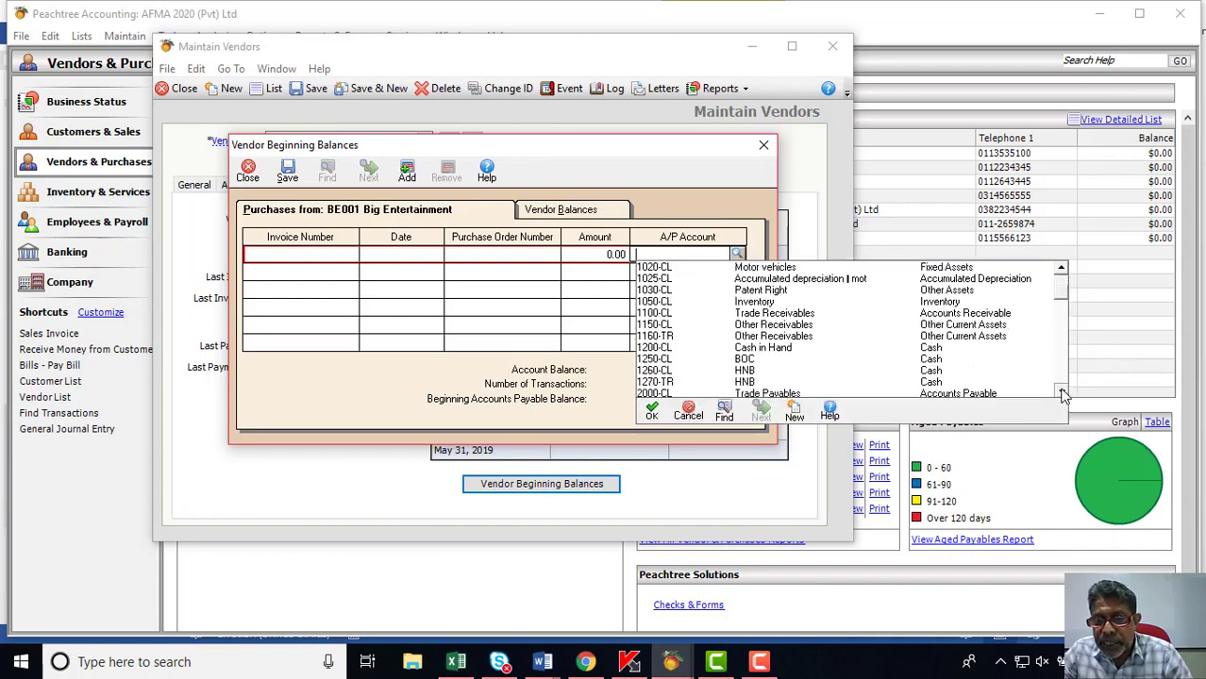
click(1060, 391)
click(1060, 391)
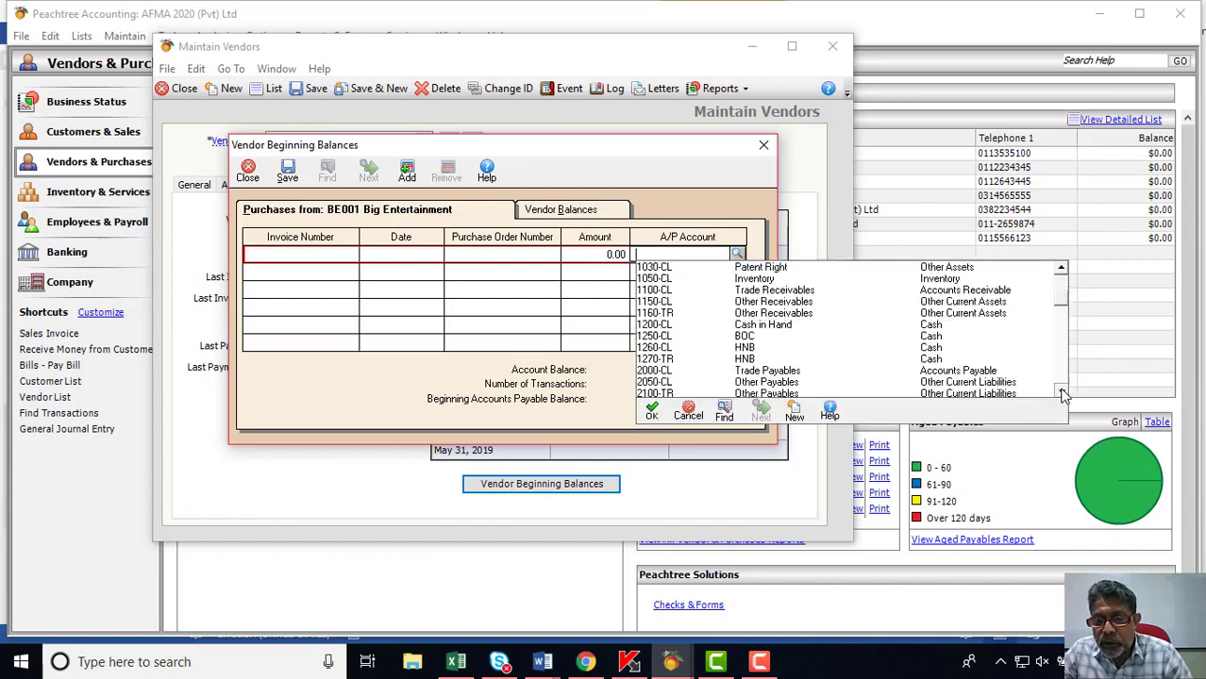
double_click(776, 372)
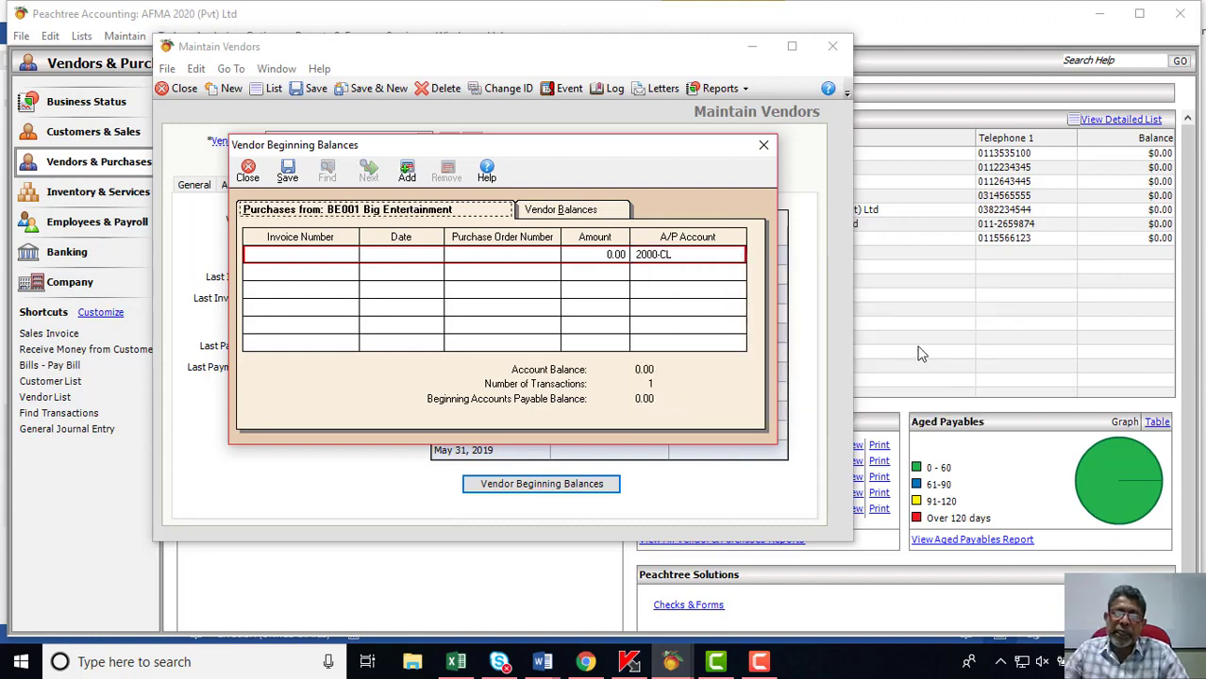
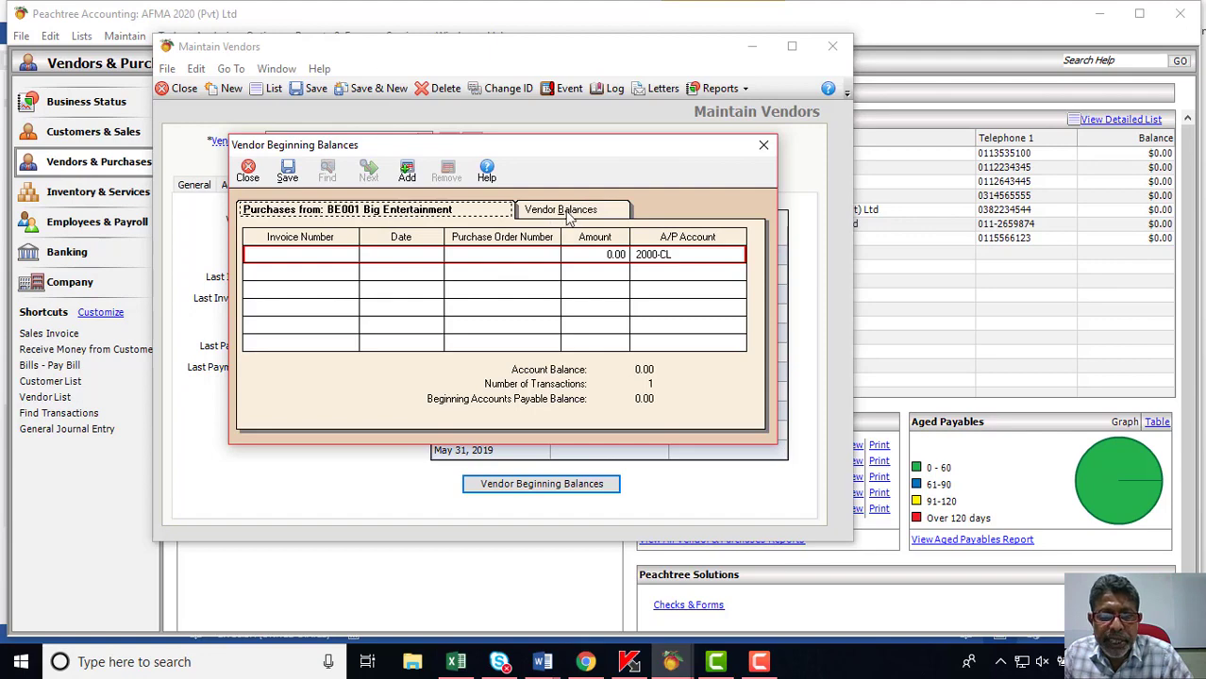
Look through the beginning balance entry sheets of Brilliant PLC, COS Clothing and Sky (Pvt) Ltd by selecting each vendor.
click(566, 211)
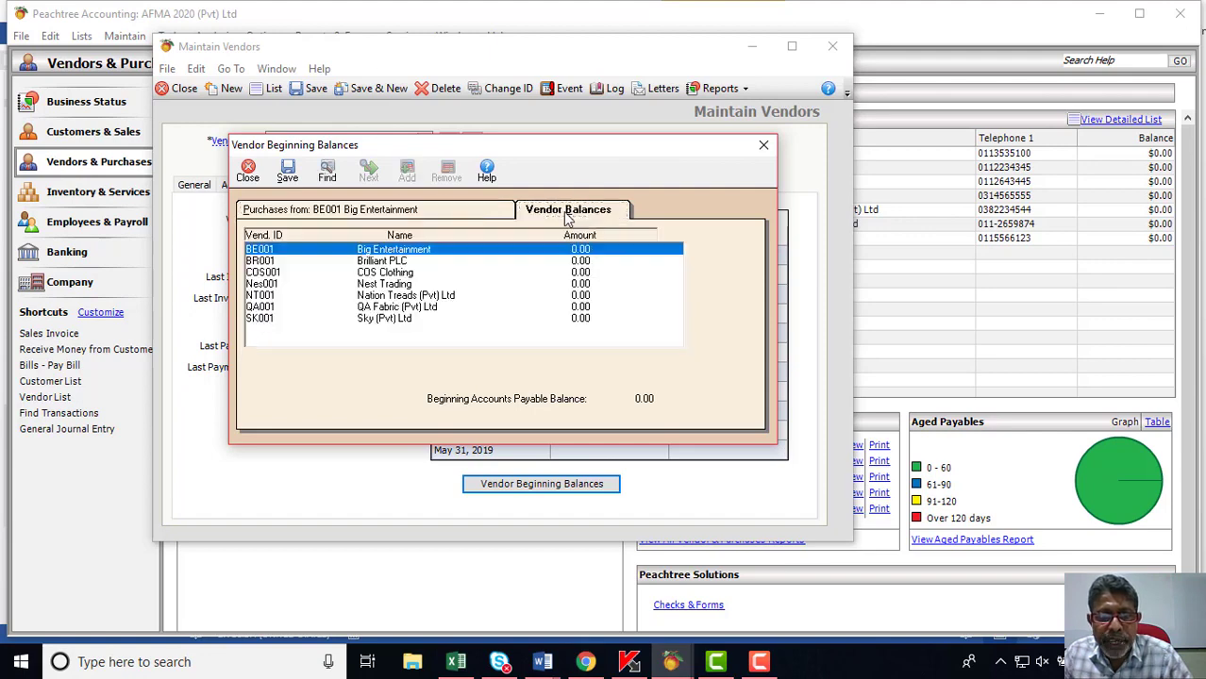
click(388, 262)
click(329, 210)
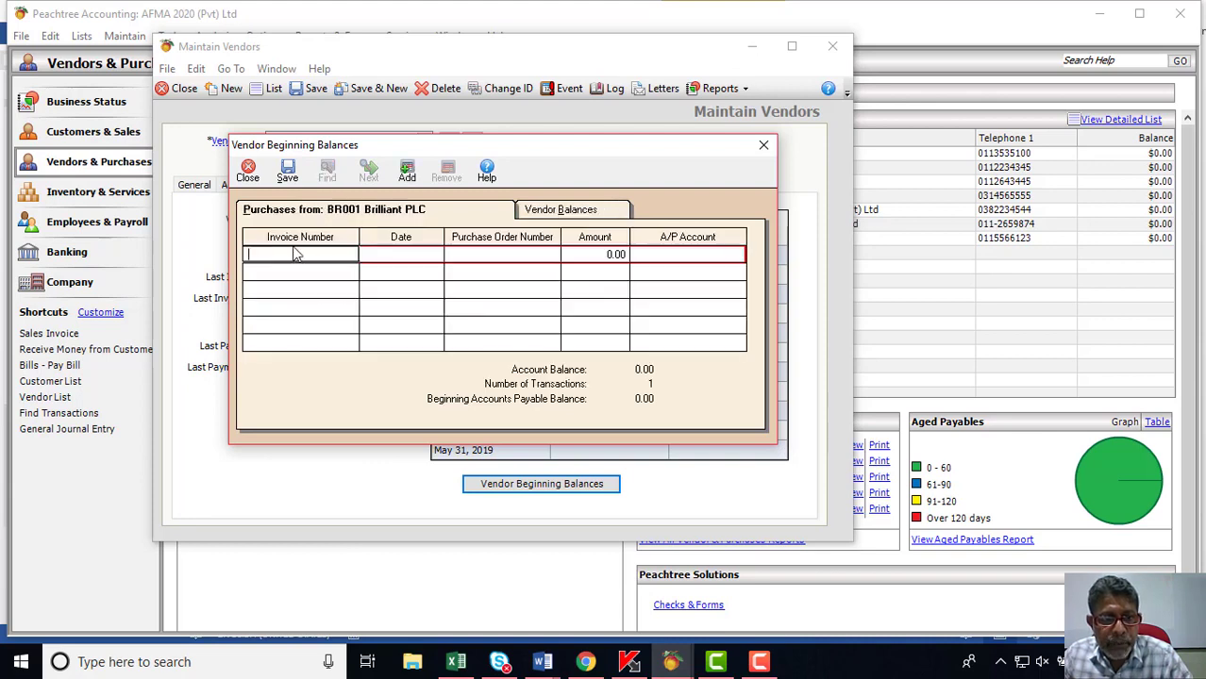
click(552, 212)
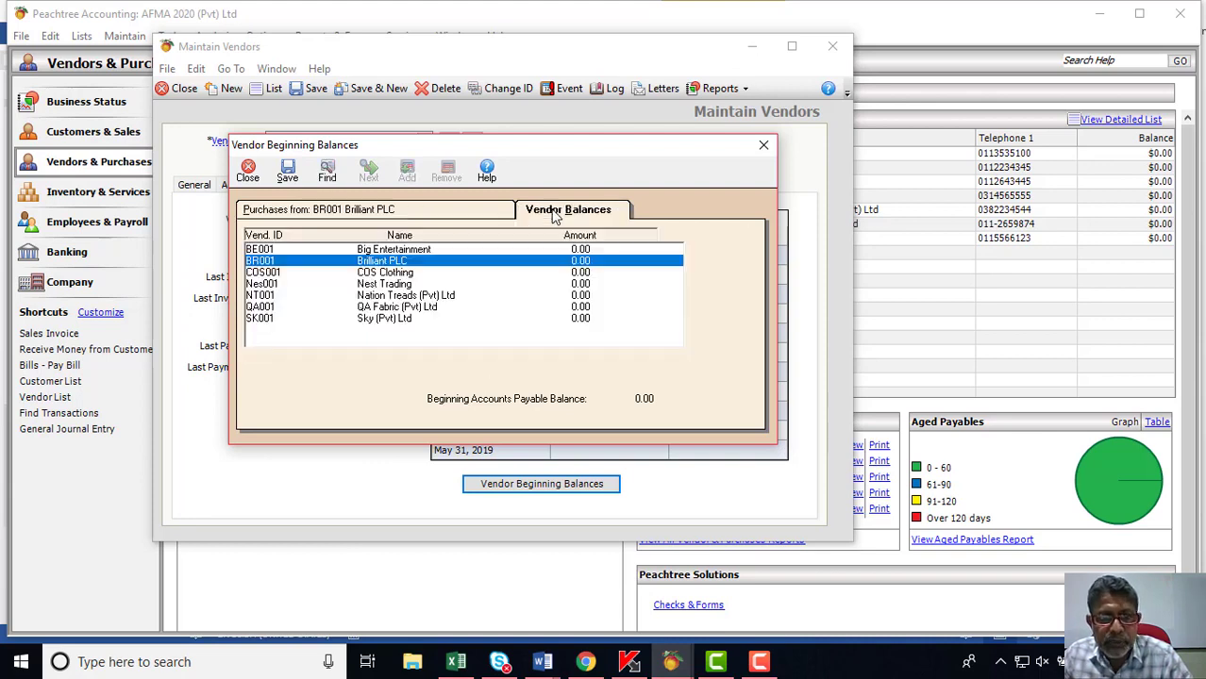
click(398, 274)
click(351, 212)
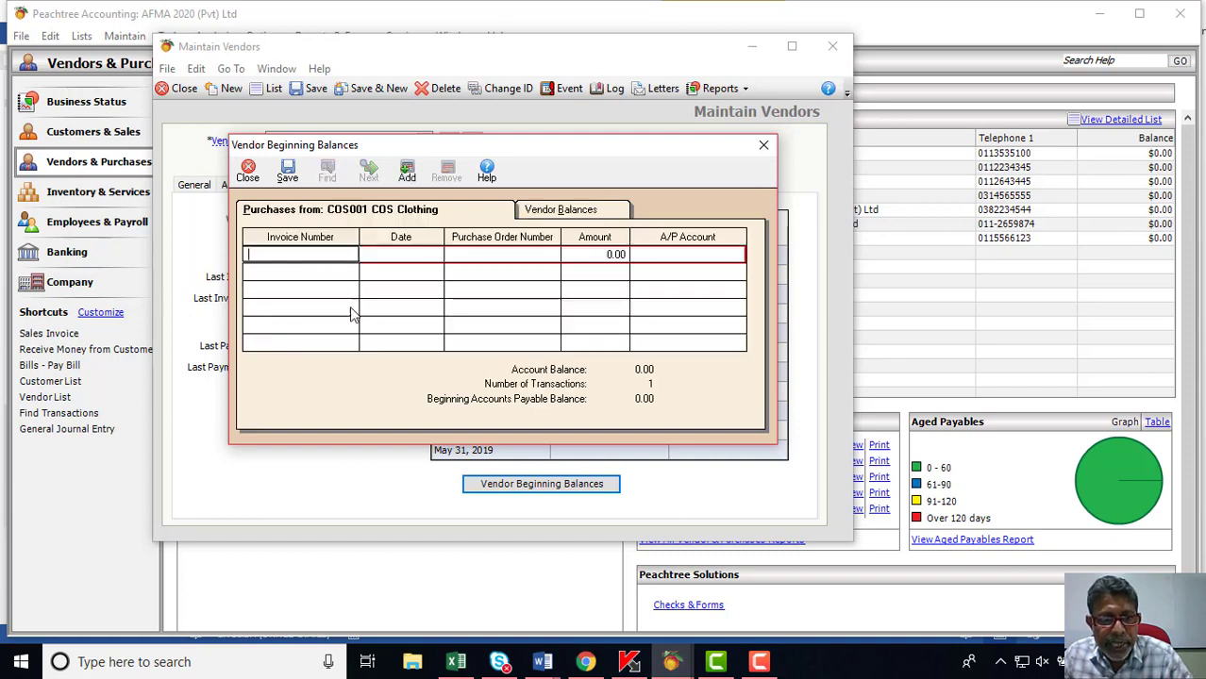
click(543, 213)
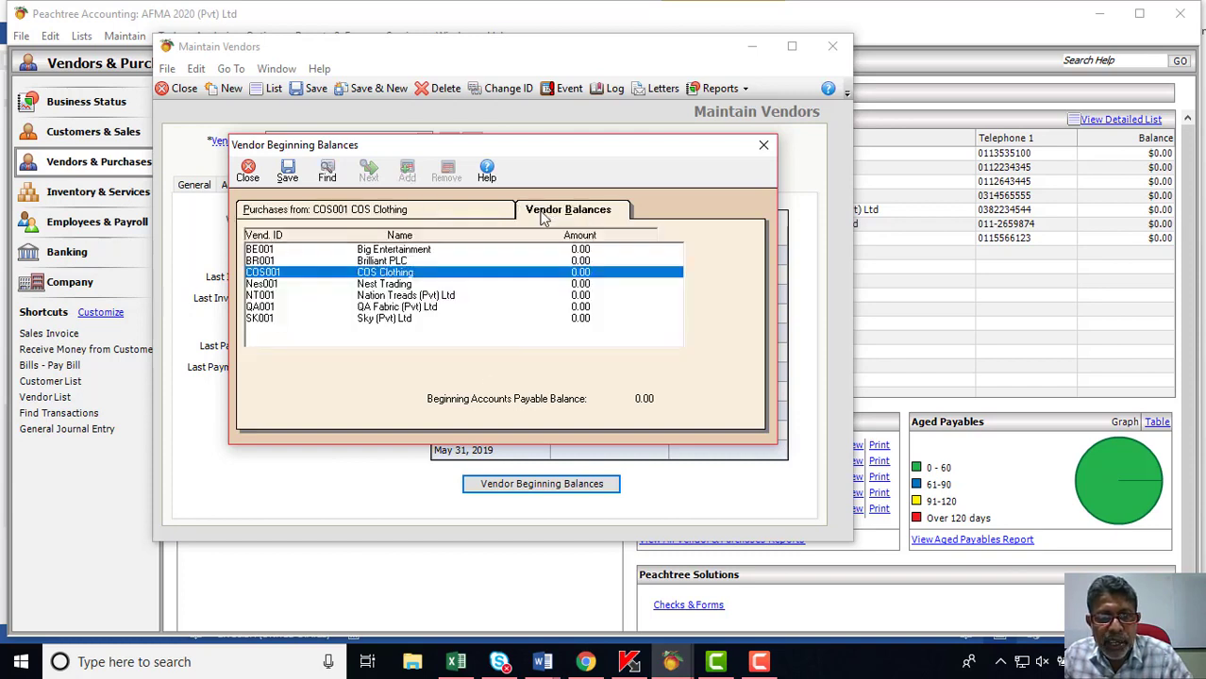
click(401, 321)
click(379, 210)
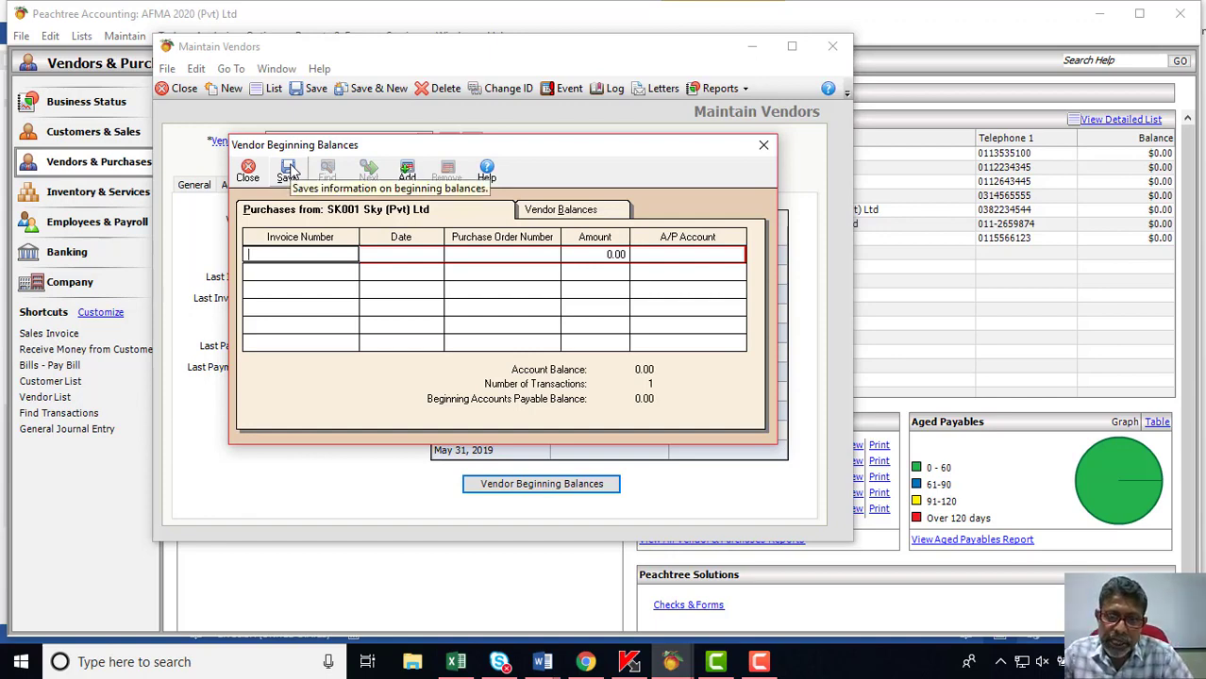
Switch to the Chapter Five document in Word and read the beginning balance steps and the Activity 5.6 balance table.
click(542, 661)
click(479, 610)
scroll(666, 445, down, 3)
scroll(667, 441, down, 10)
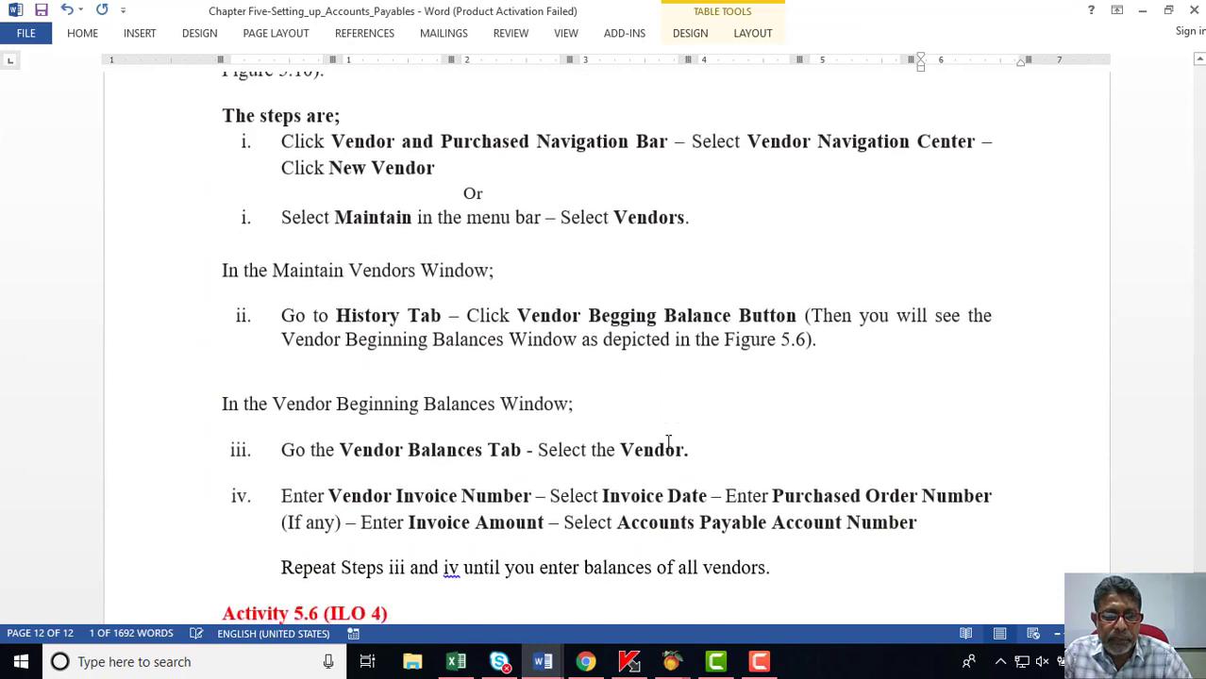
scroll(668, 441, down, 8)
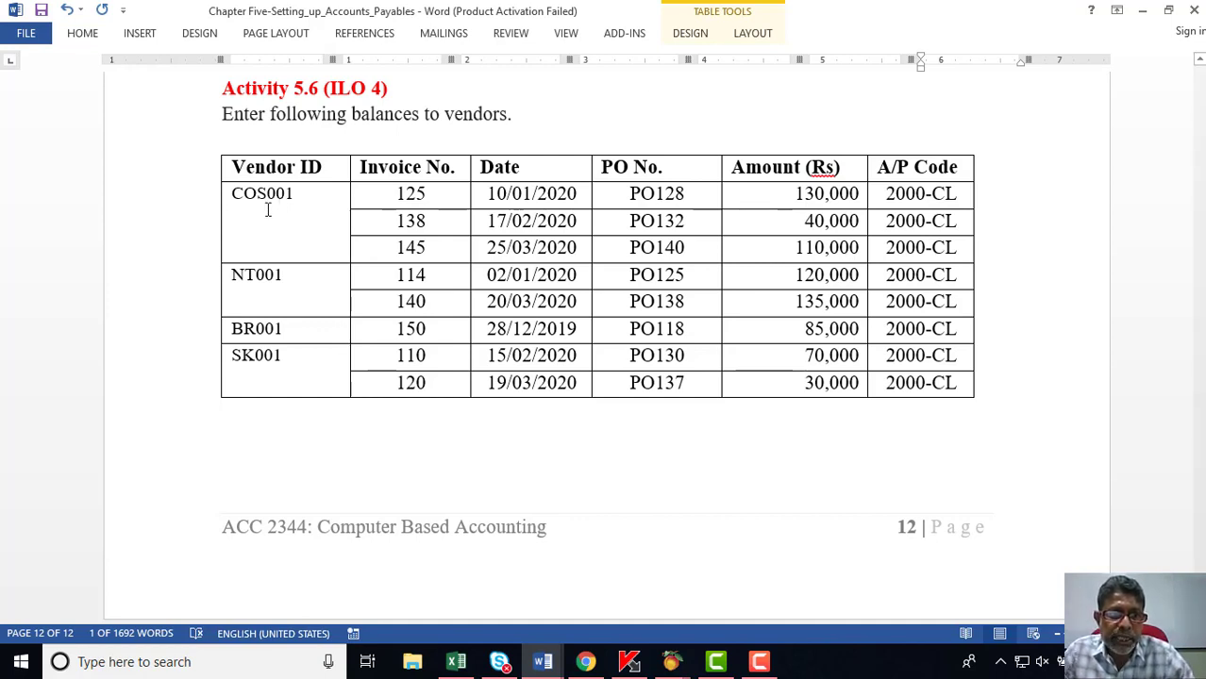
Return to Peachtree, select COS Clothing (COS001) among the vendor balances and open its purchases entry sheet.
click(691, 661)
click(741, 586)
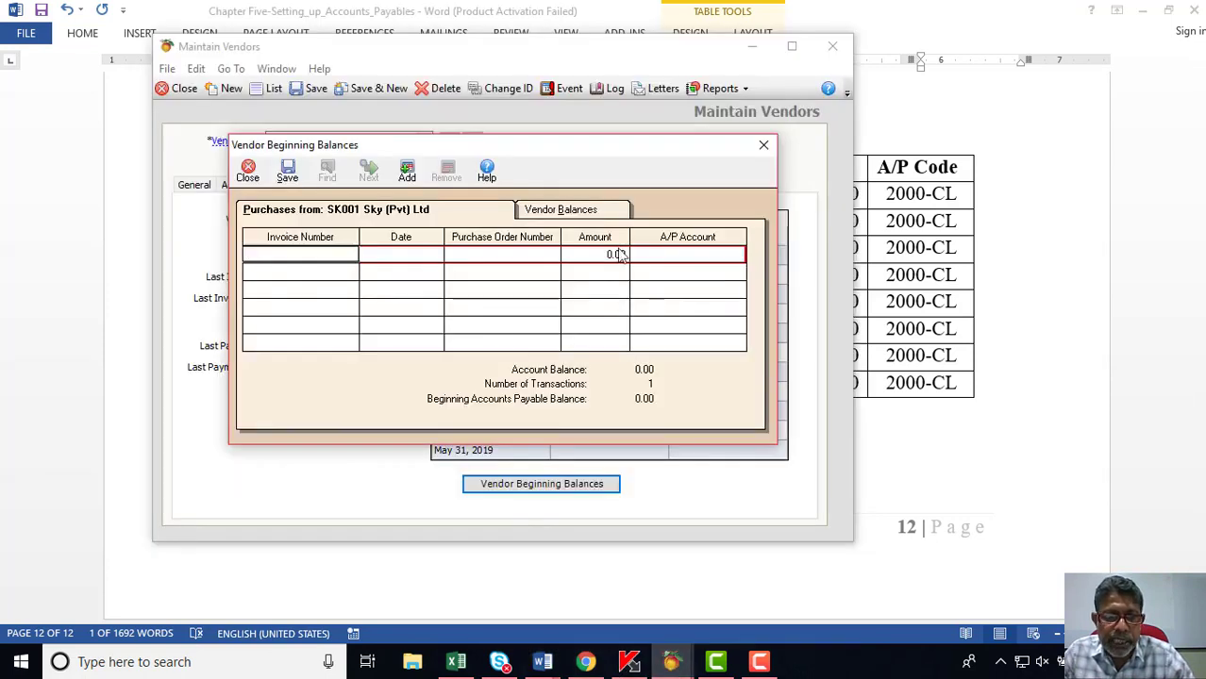
click(597, 214)
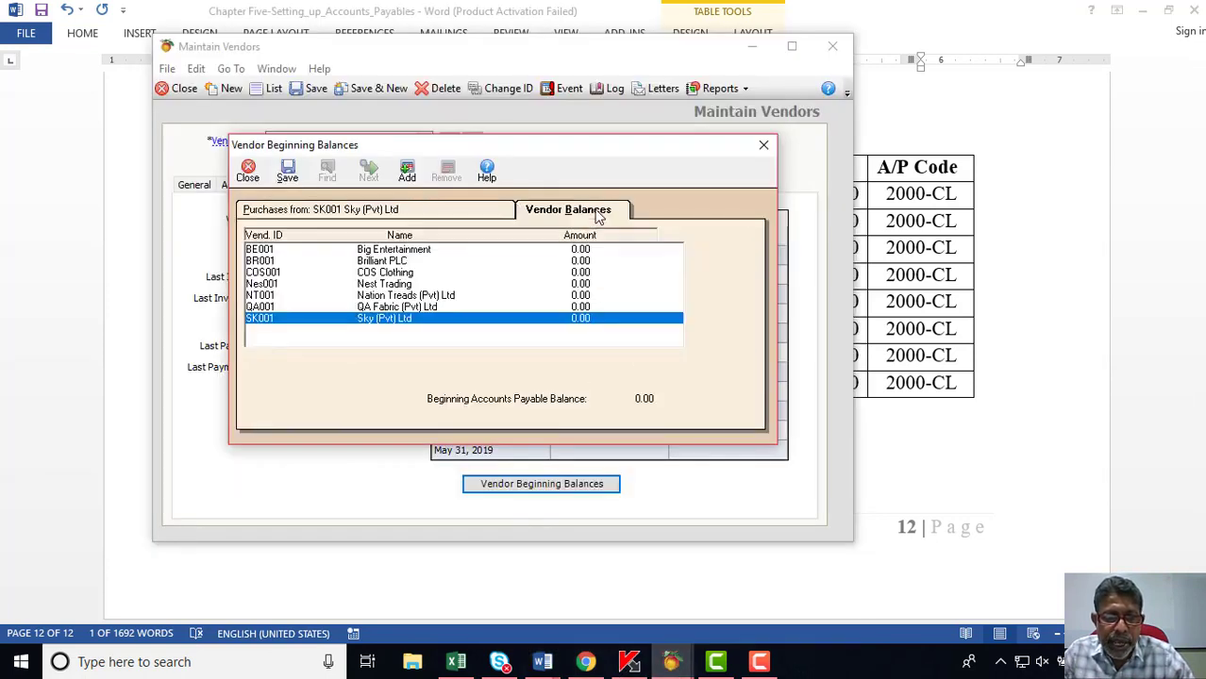
click(386, 273)
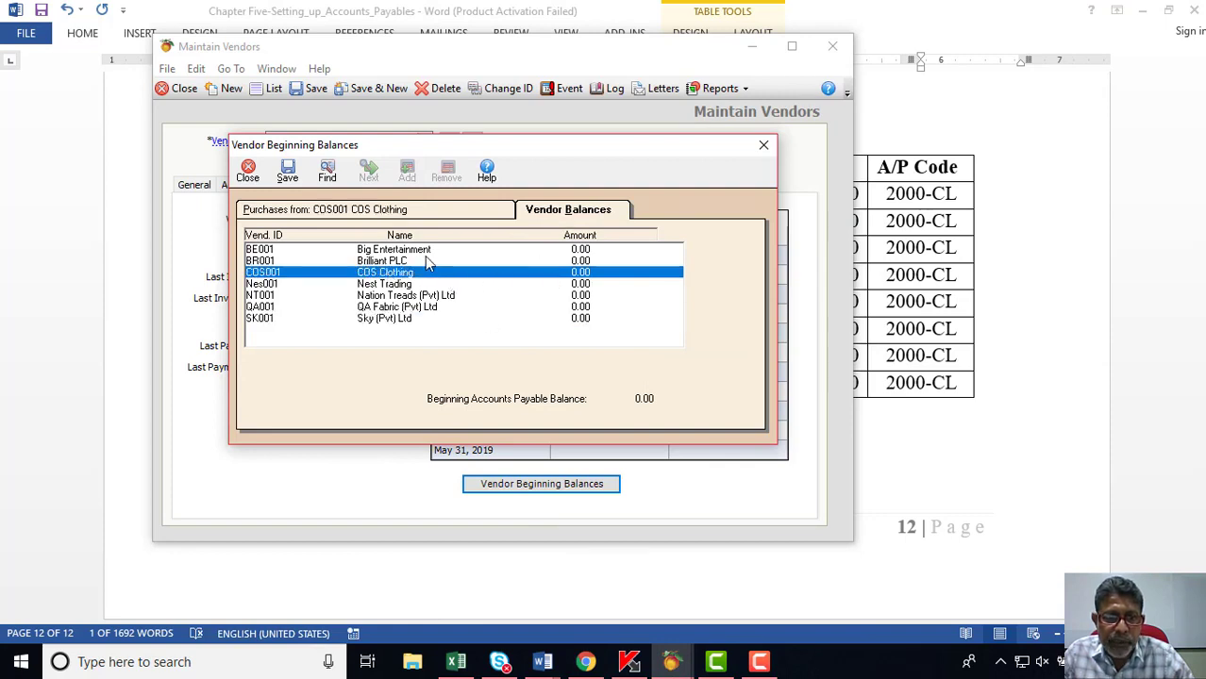
click(356, 211)
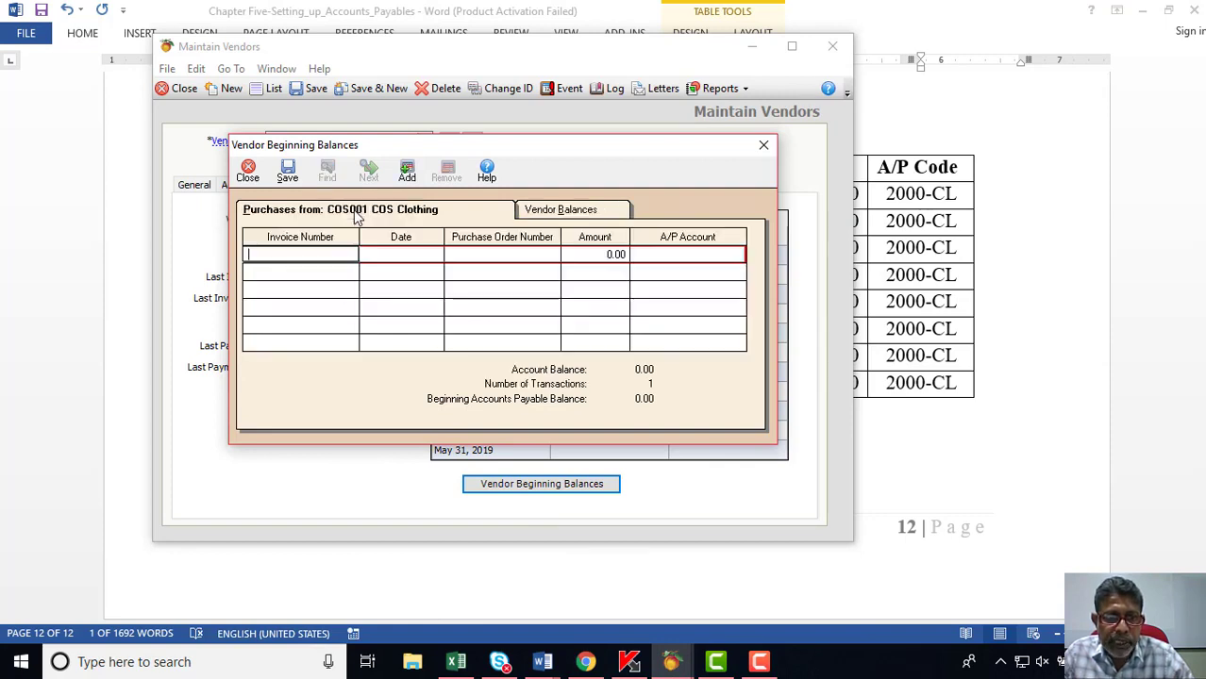
Switch to Word and view the invoices, dates, PO numbers and amounts in the Activity 5.6 table.
click(574, 62)
click(981, 339)
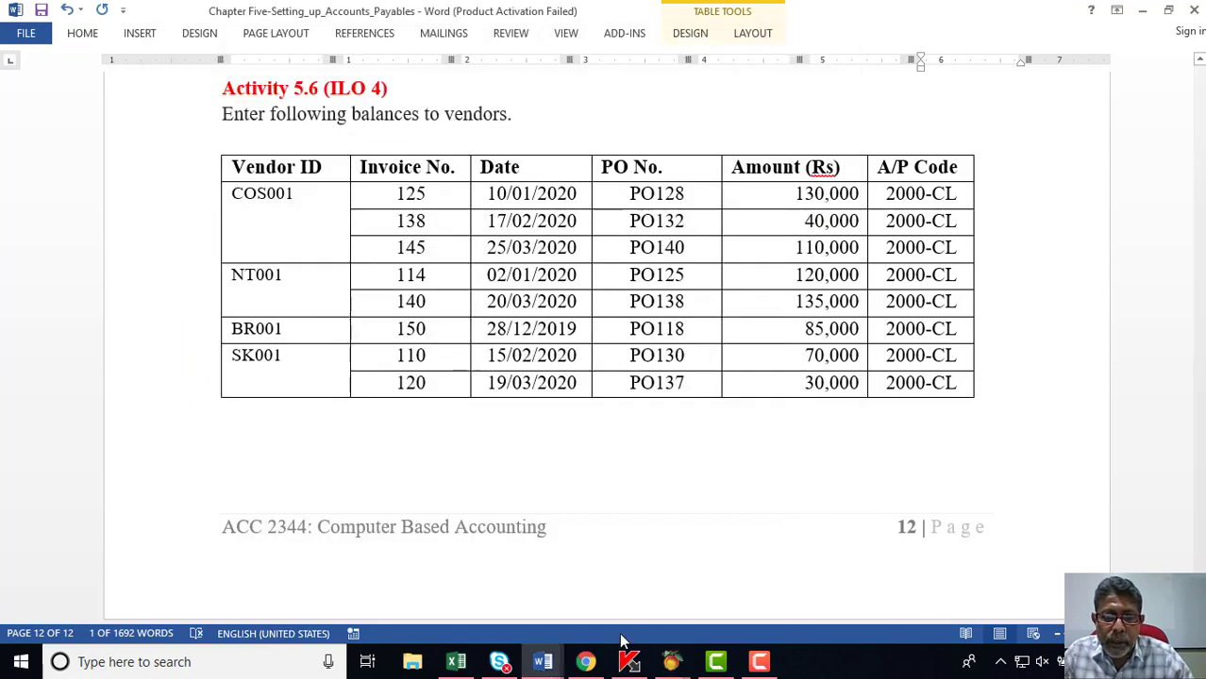
scroll(605, 349, down, 1)
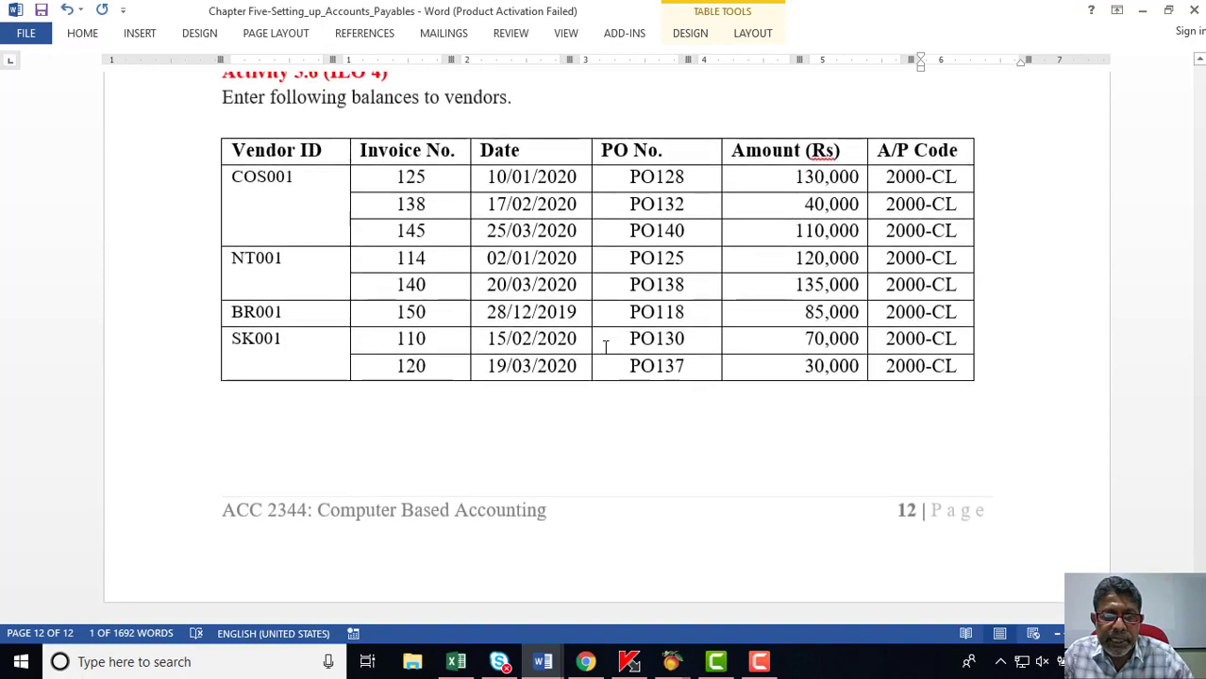
click(641, 442)
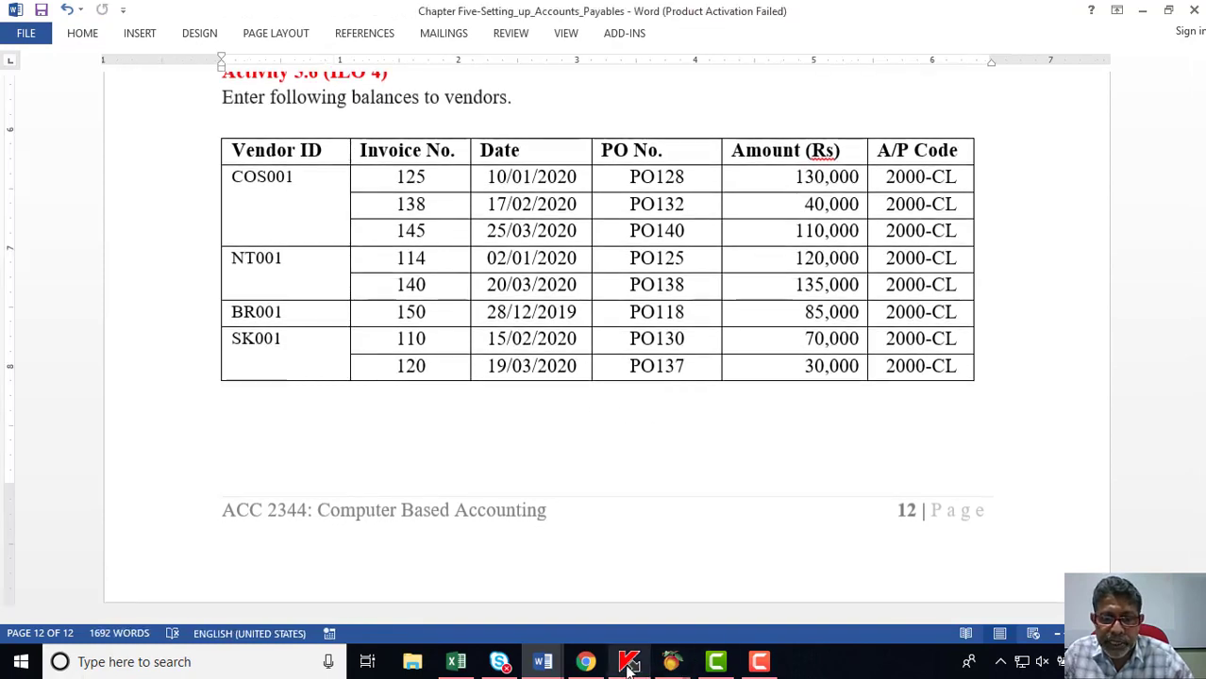
Switch back to Peachtree and move the Vendor Beginning Balances window lower, off the upper part of the vendor record.
mouse_move(671, 663)
click(701, 562)
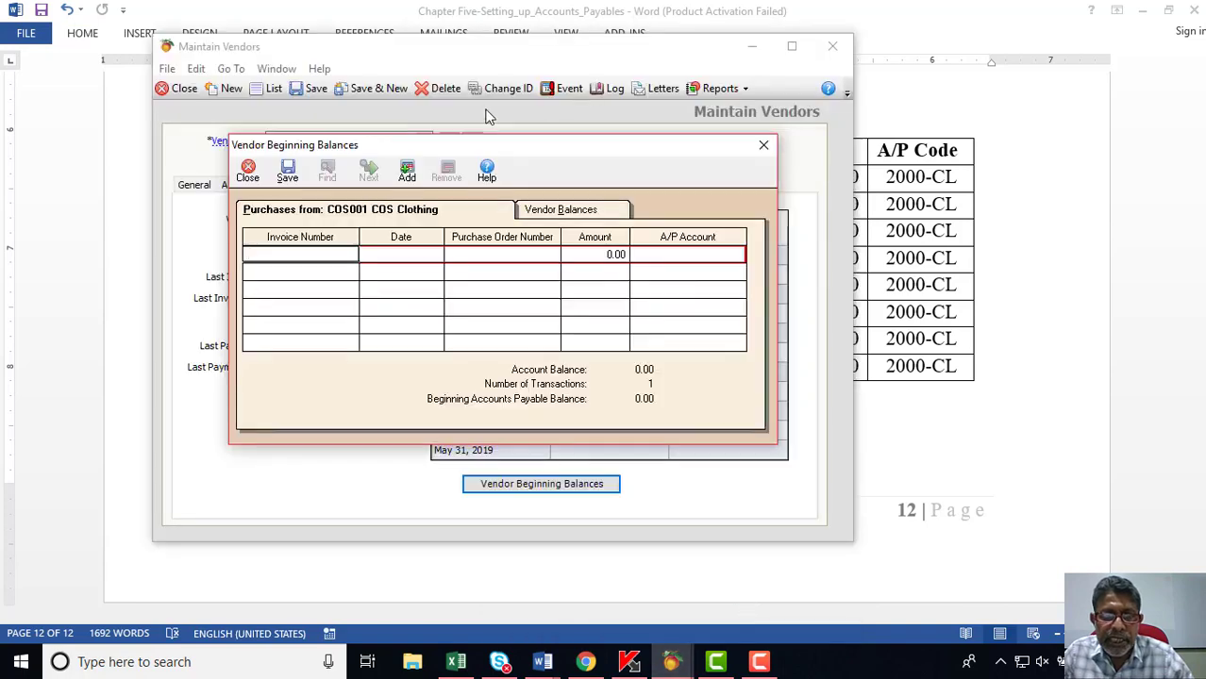
drag(453, 149, 648, 278)
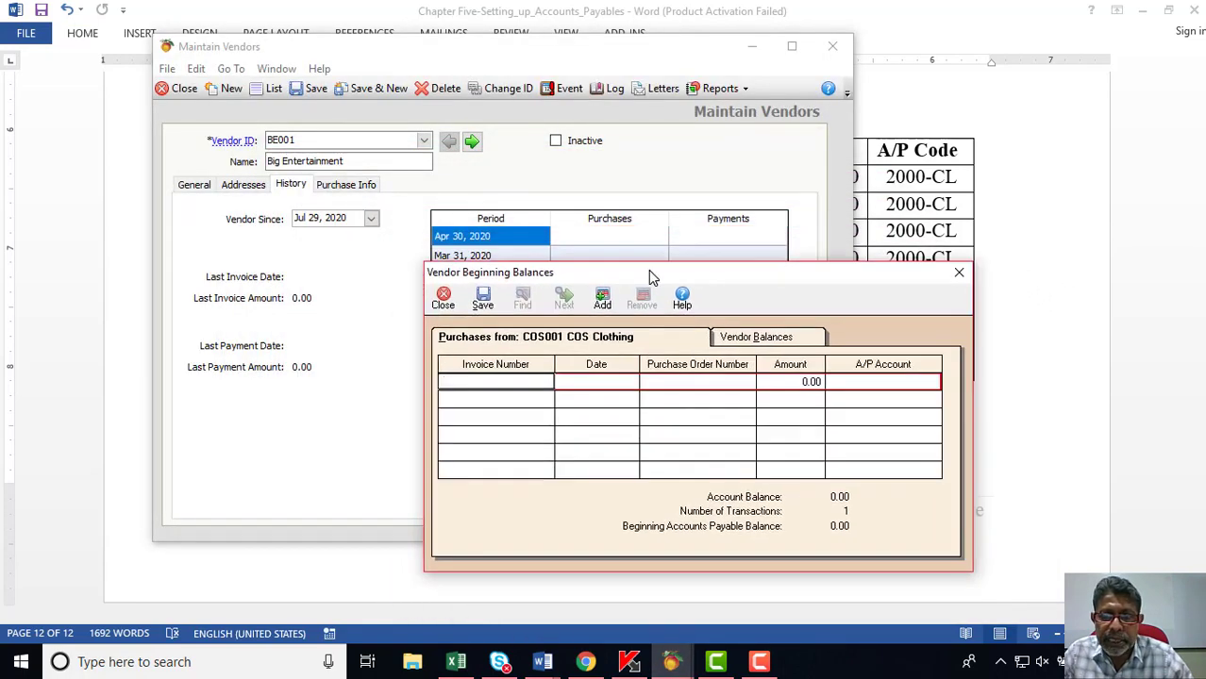
Check the first COS001 invoice number in the Word table and enter invoice number 125 in Peachtree's first purchase row.
key(alt+Tab)
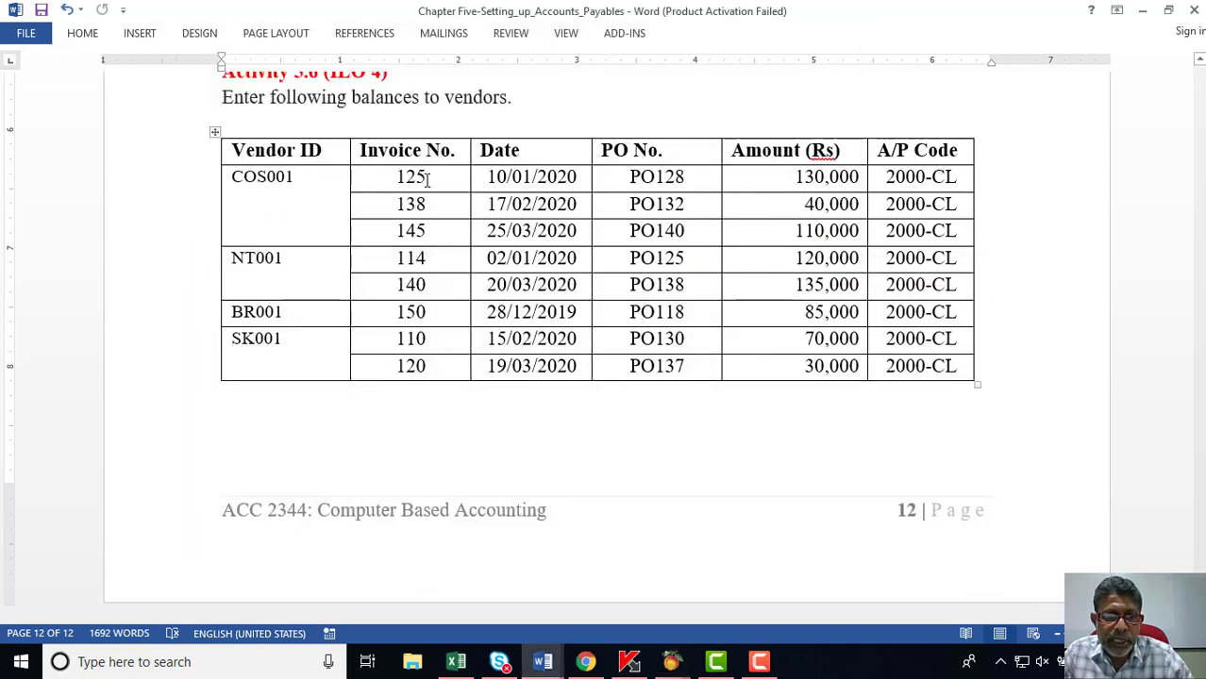
mouse_move(670, 662)
click(787, 606)
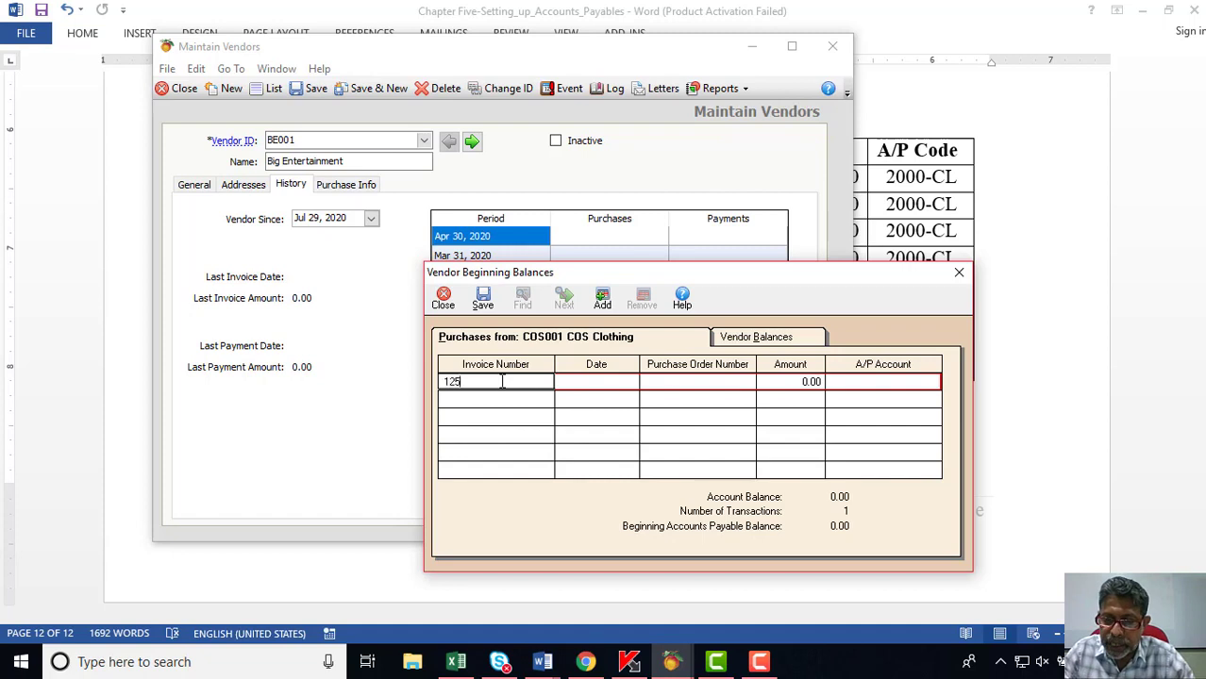
Check invoice 125's date in the Word table and set its date in Peachtree to 10 Jan 2020.
click(1020, 225)
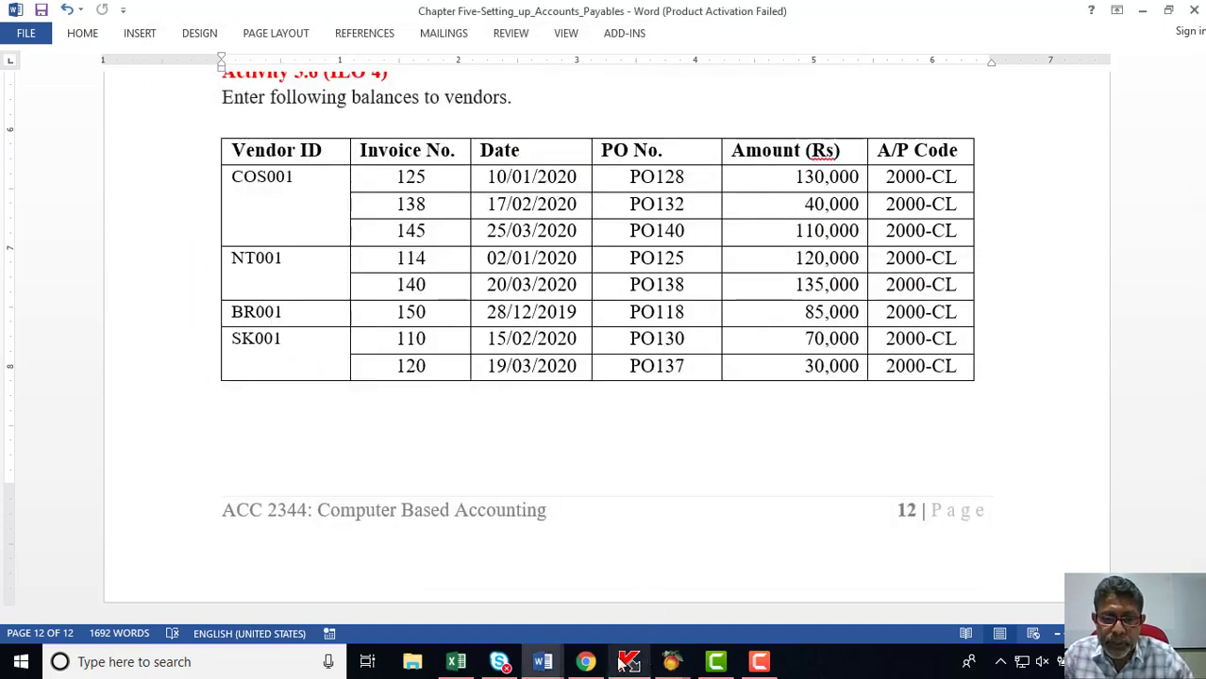
mouse_move(671, 661)
click(765, 630)
click(563, 382)
click(563, 381)
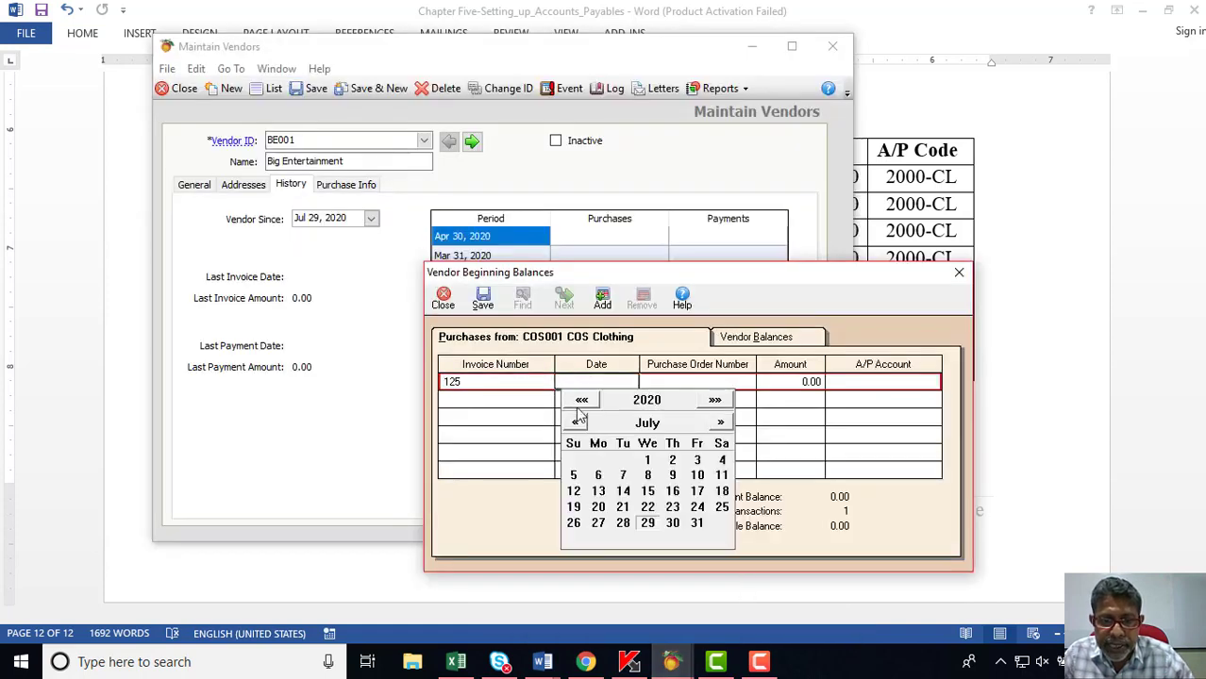
click(576, 423)
click(575, 423)
click(575, 424)
click(575, 424)
click(575, 424)
click(575, 423)
click(696, 474)
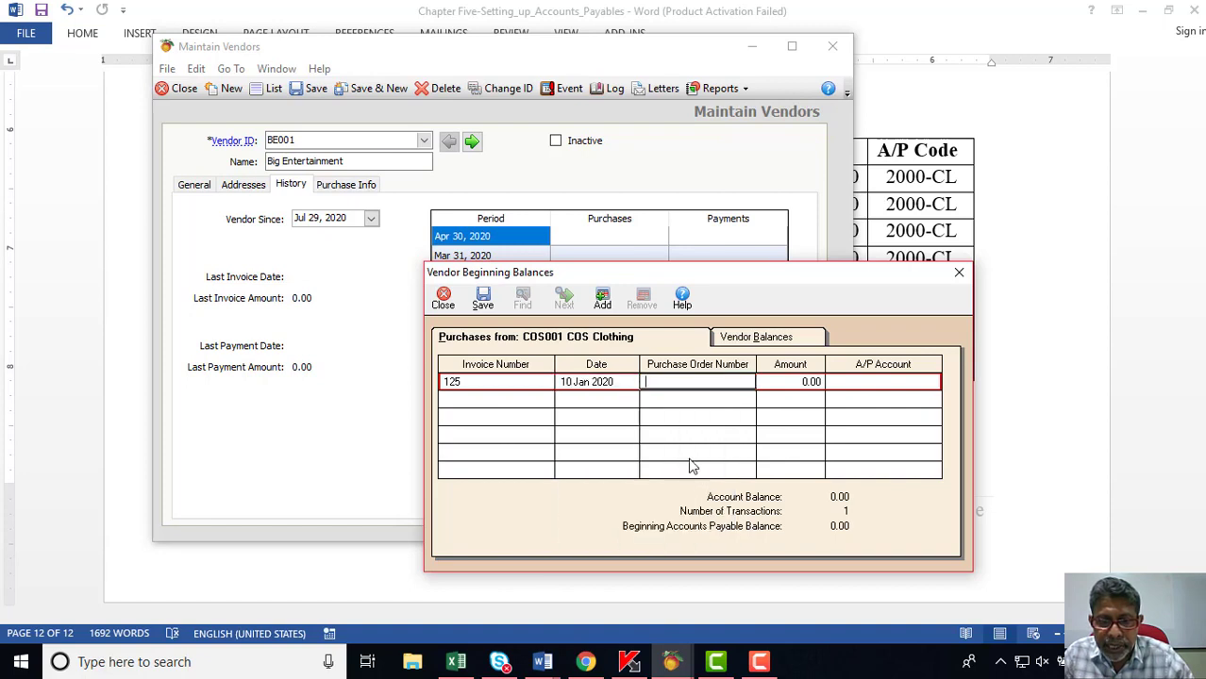
Copy PO128 from the Word table and paste it as the purchase order number of invoice 125 in Peachtree.
click(1026, 342)
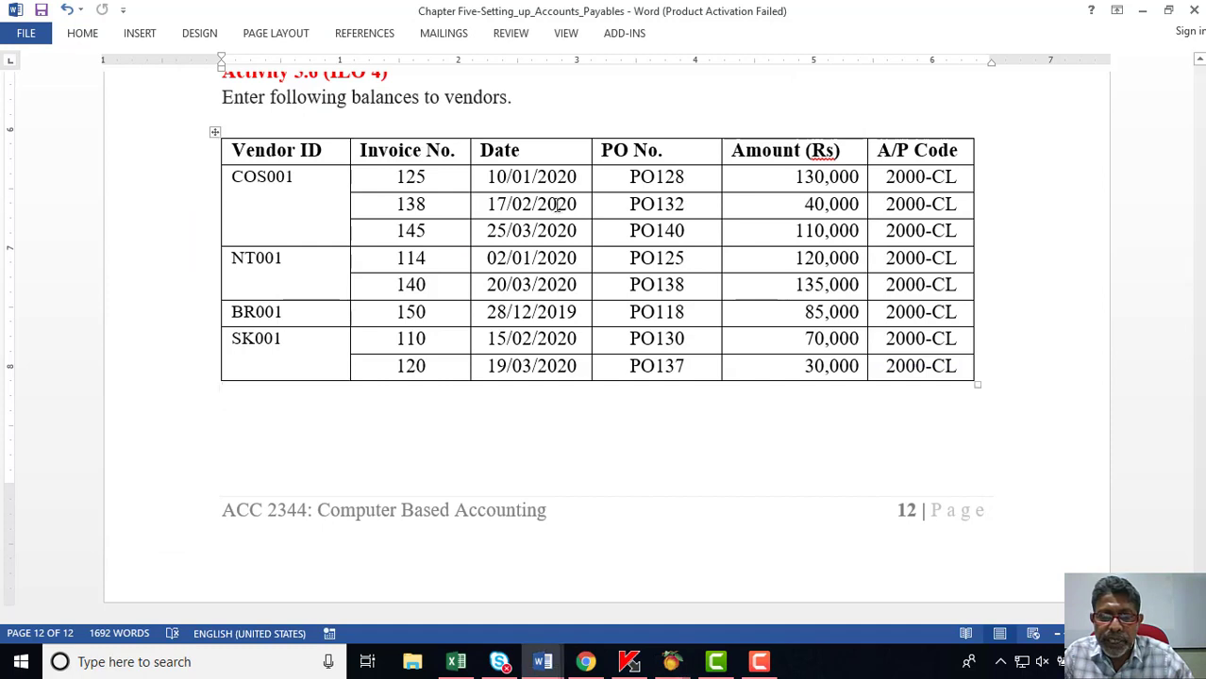
double_click(655, 179)
right_click(657, 180)
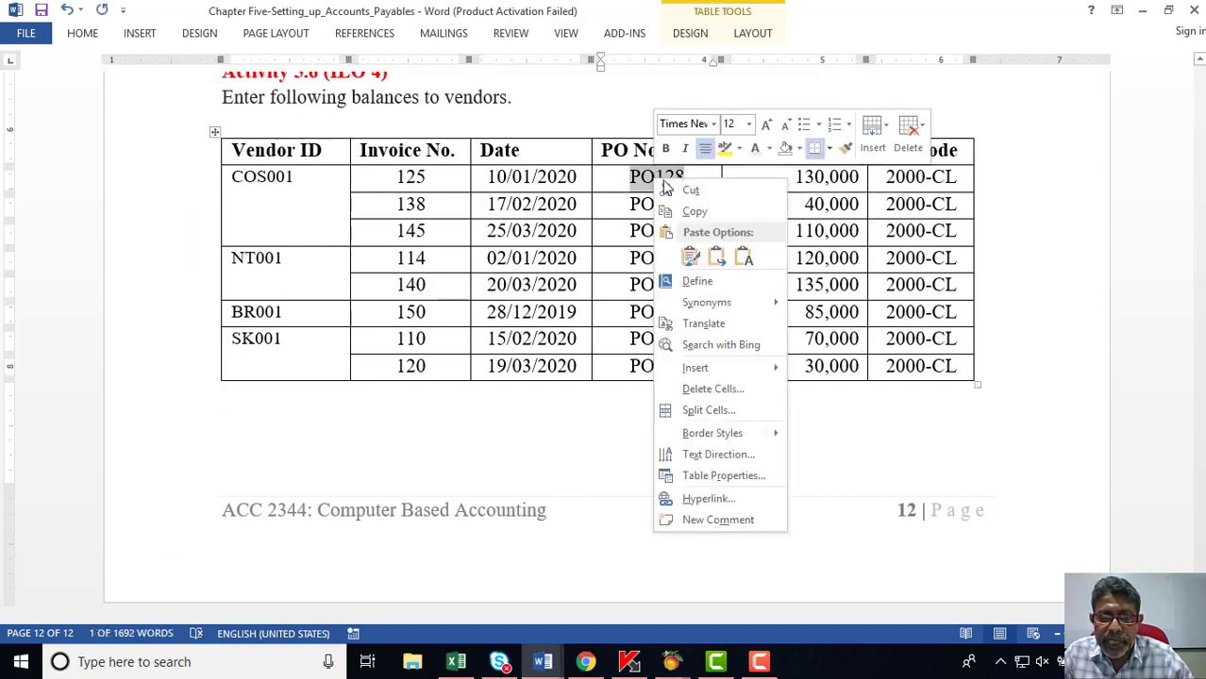
click(696, 210)
mouse_move(672, 661)
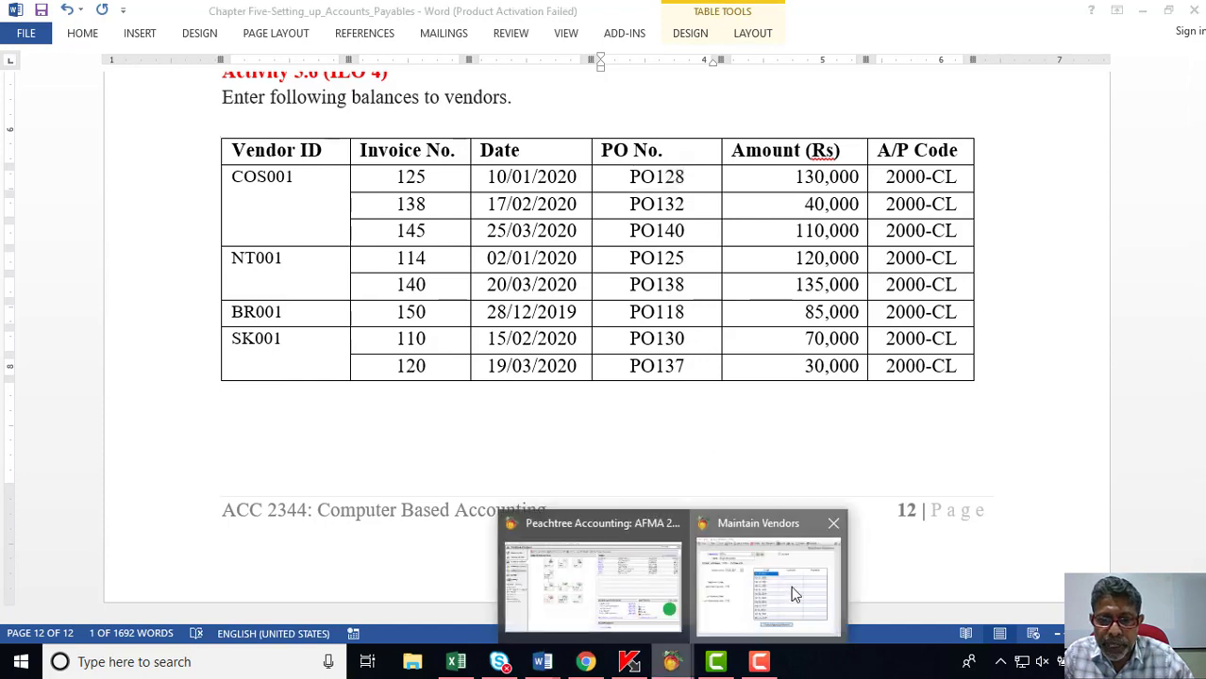
click(764, 575)
right_click(683, 381)
click(671, 379)
right_click(670, 379)
click(701, 457)
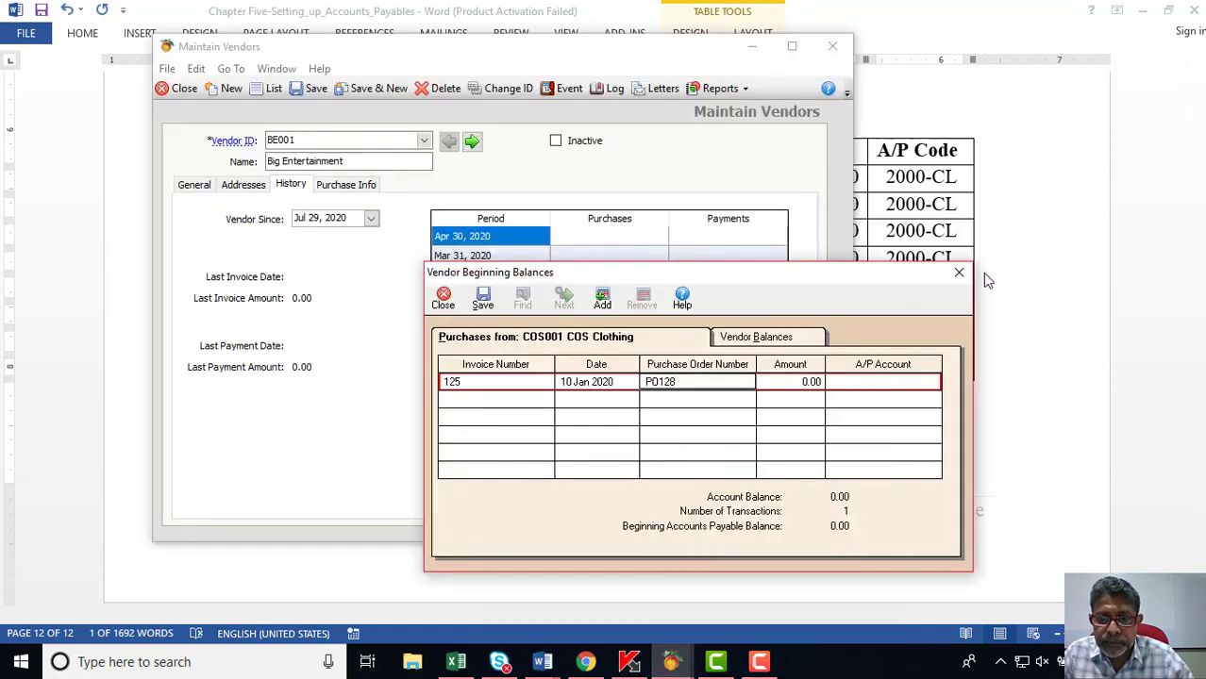
Look up invoice 125's amount in the Word table and enter 11000 as its amount in Peachtree.
click(976, 276)
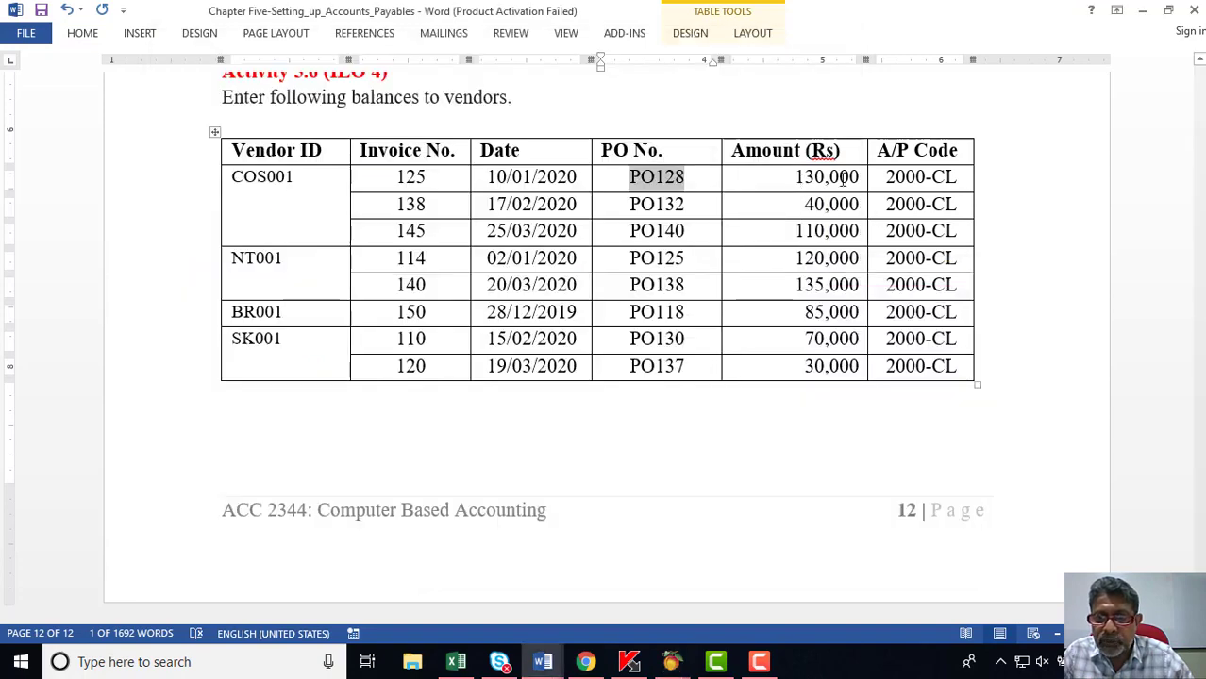
click(671, 661)
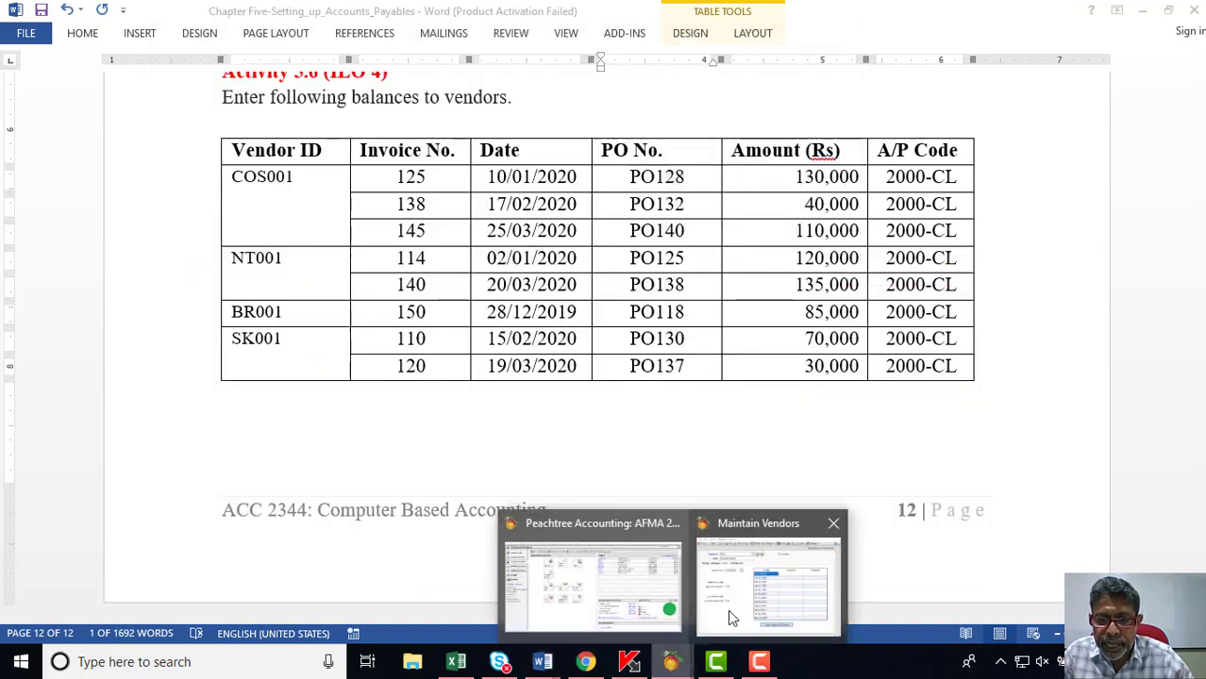
click(830, 536)
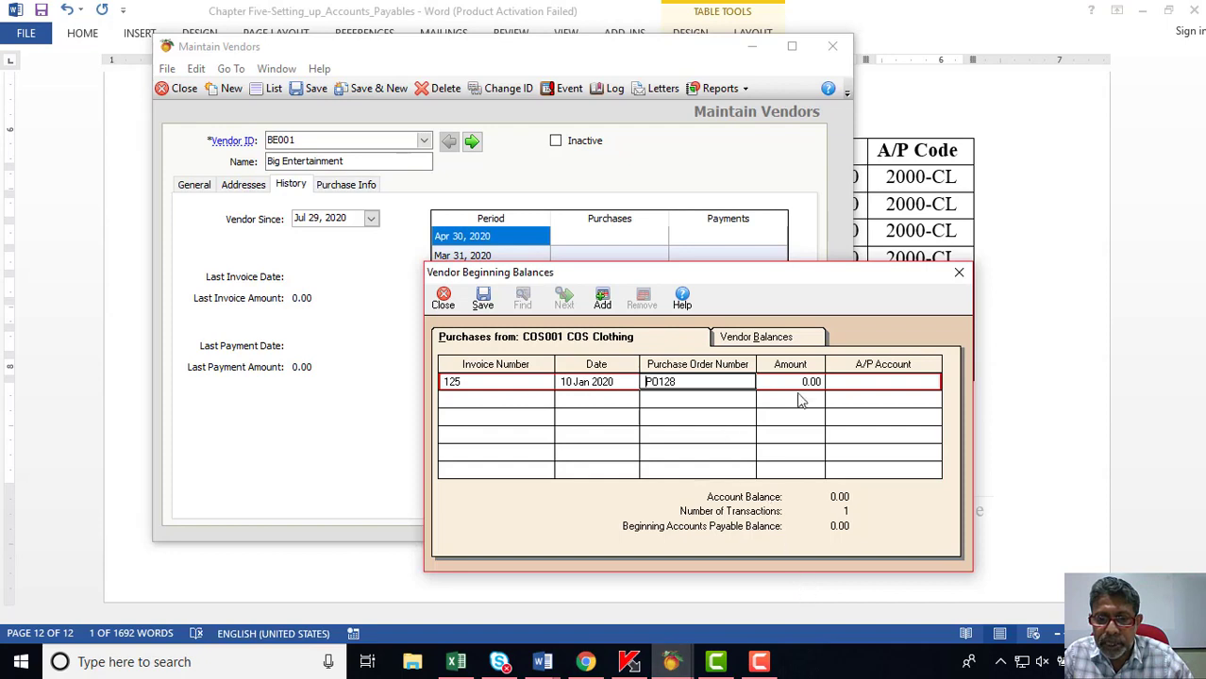
click(804, 382)
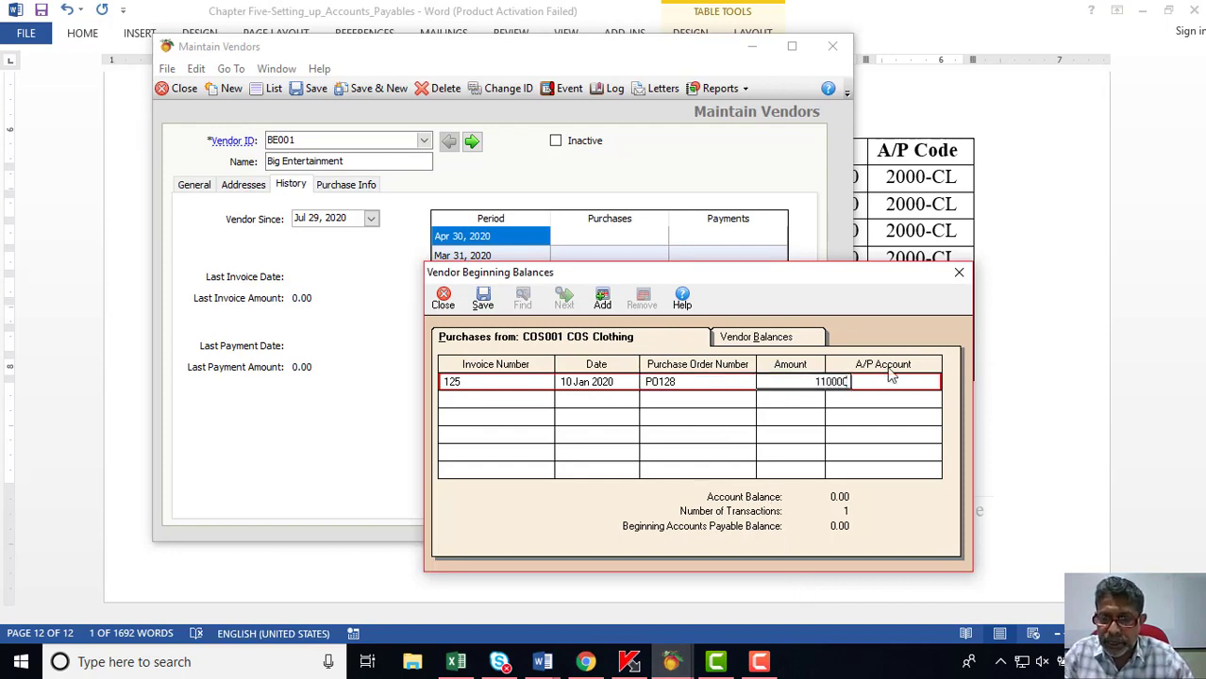
text(11000)
click(890, 376)
Recheck the amount in the Word table and set invoice 125's amount in Peachtree to 130,000.
click(1085, 234)
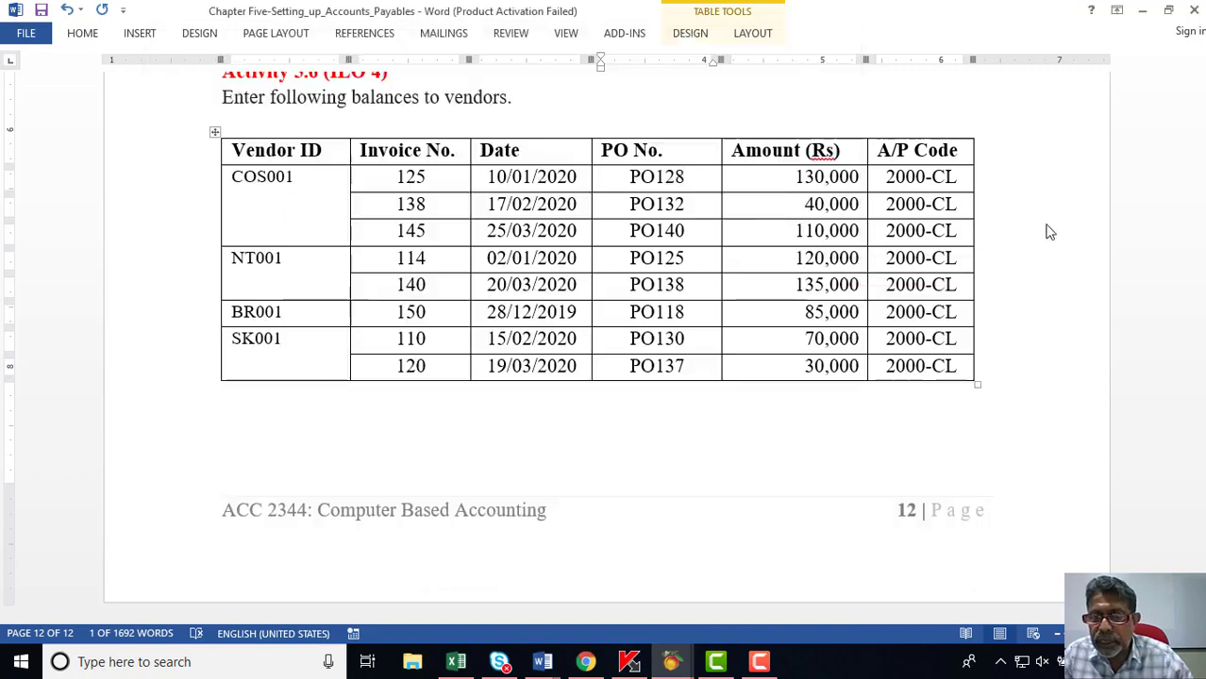
mouse_move(672, 665)
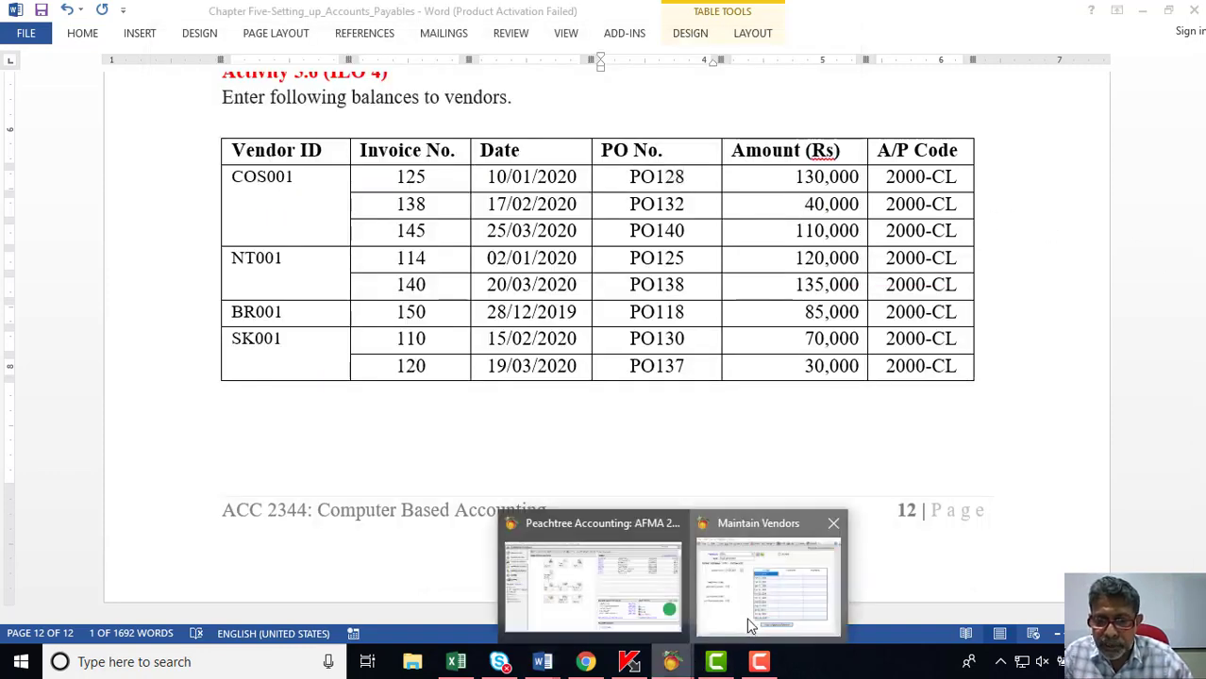
click(754, 604)
click(807, 389)
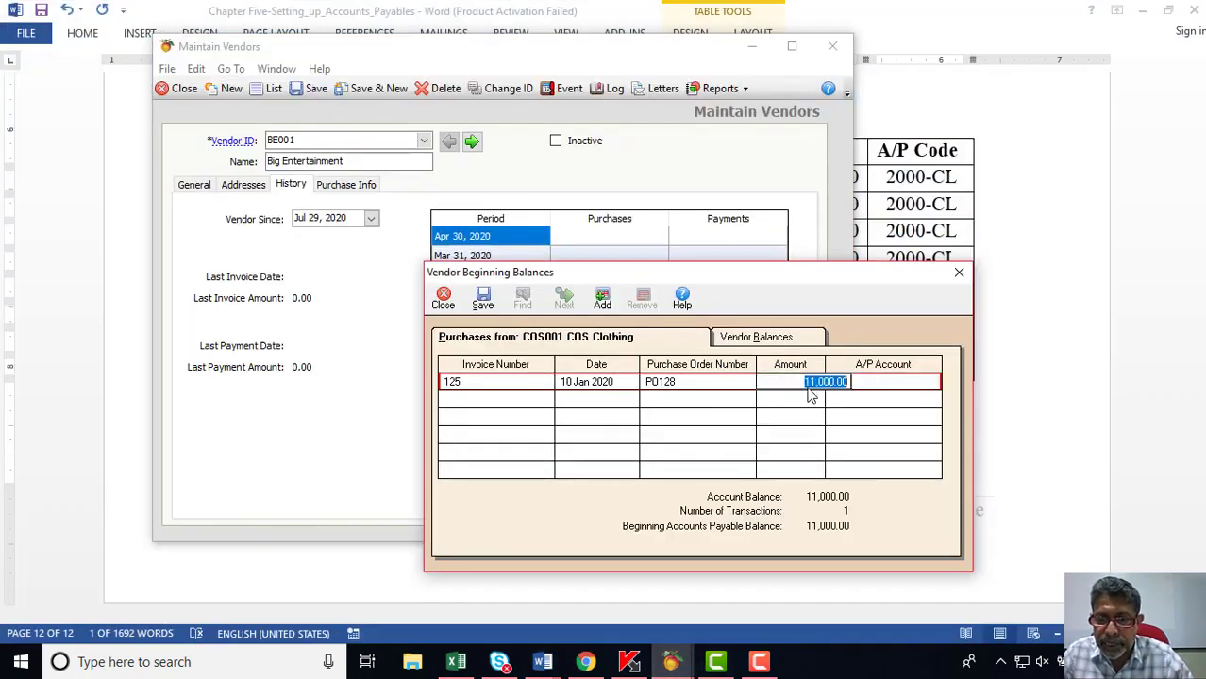
text(13000)
key(Tab)
Assign the Trade Payables account 2000-CL as the A/P account of invoice 125.
click(932, 382)
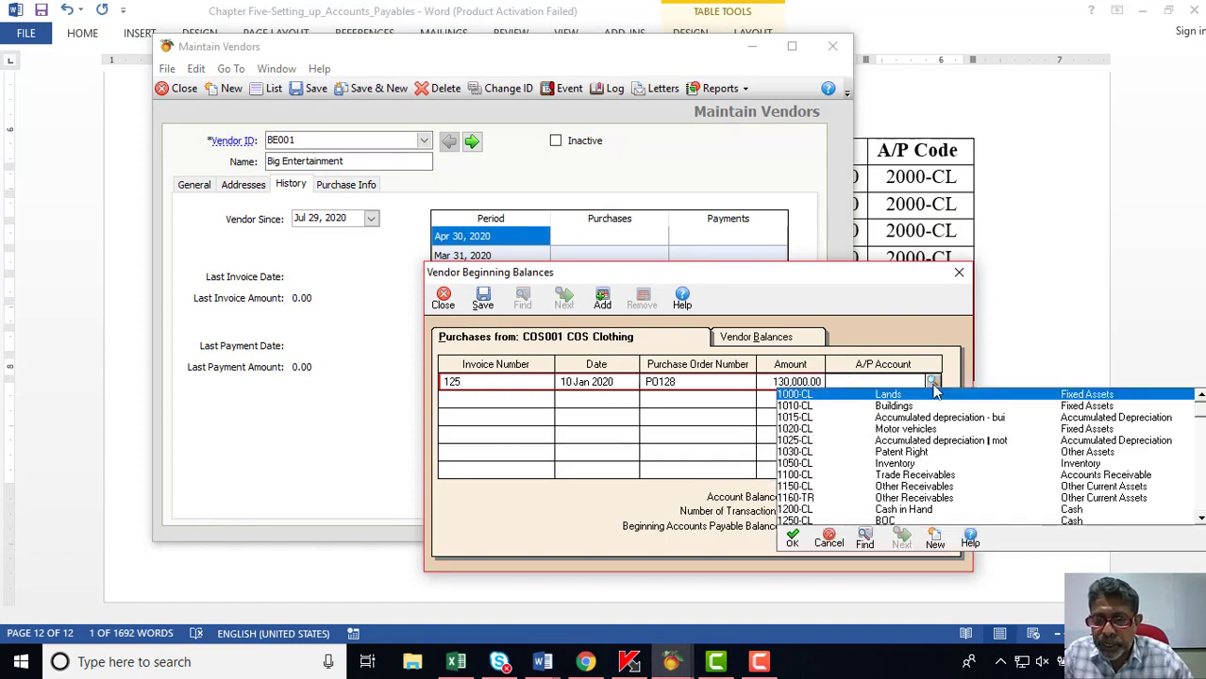
click(1200, 518)
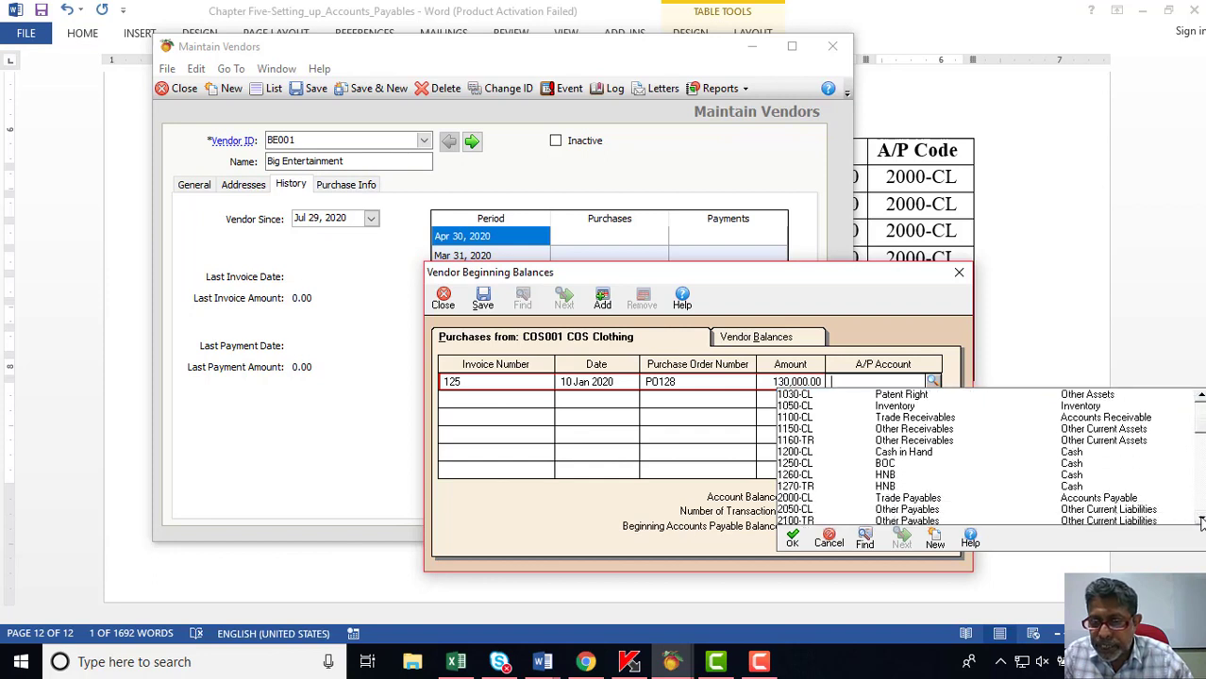
double_click(803, 498)
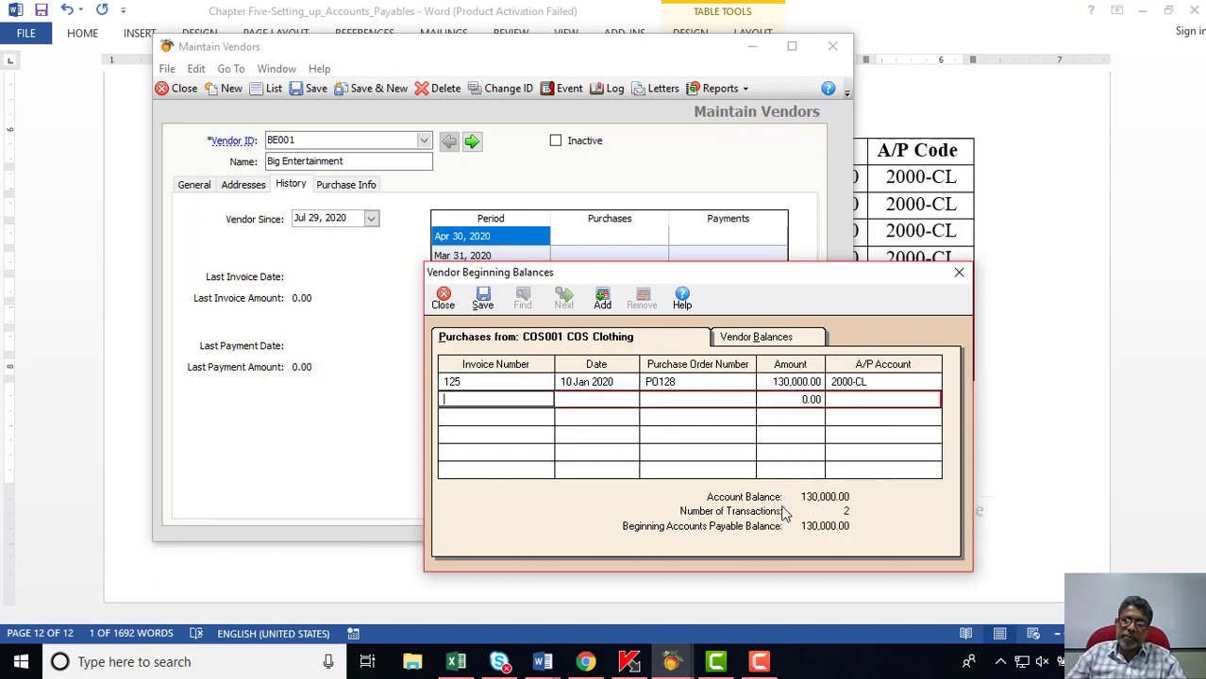
Copy invoice number 138 from the Word table and paste it into the second purchase row in Peachtree.
click(1020, 232)
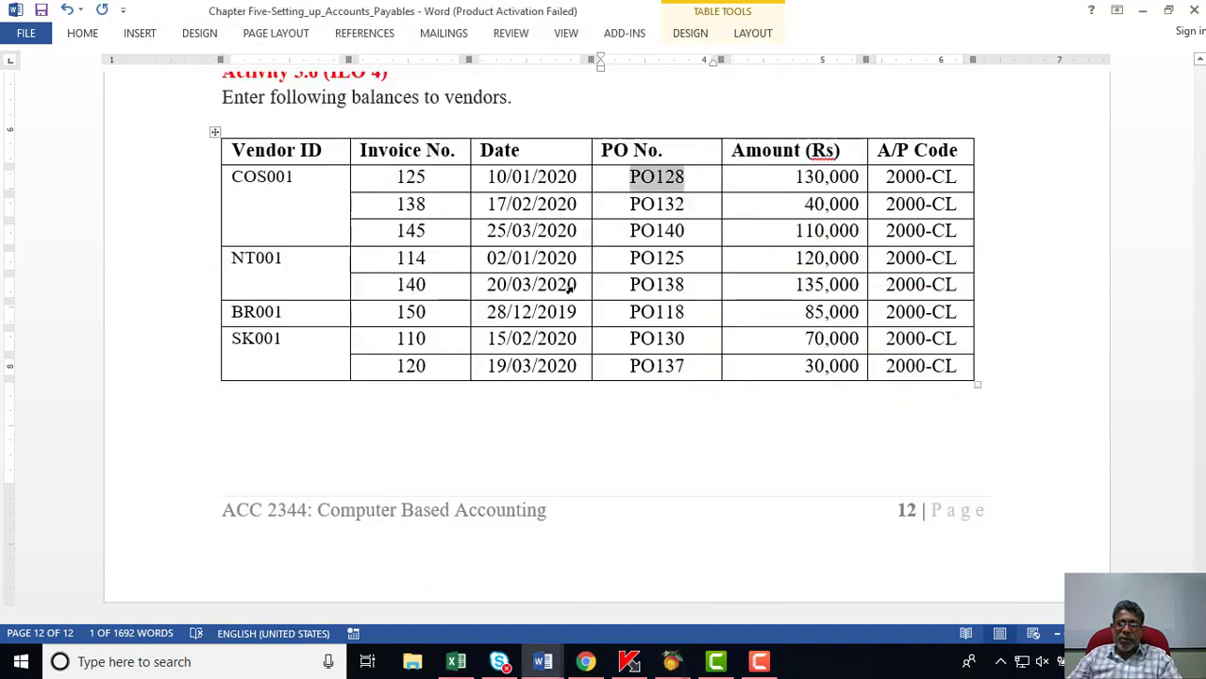
double_click(411, 203)
right_click(416, 211)
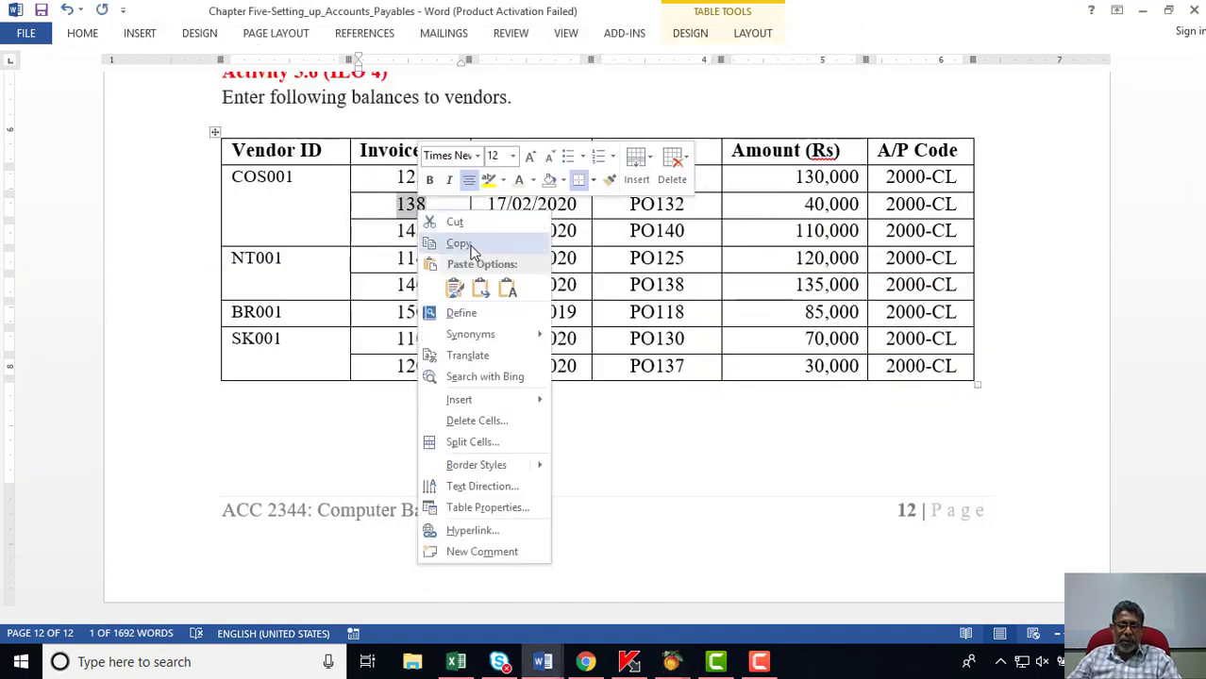
click(458, 243)
click(671, 661)
right_click(480, 397)
click(528, 472)
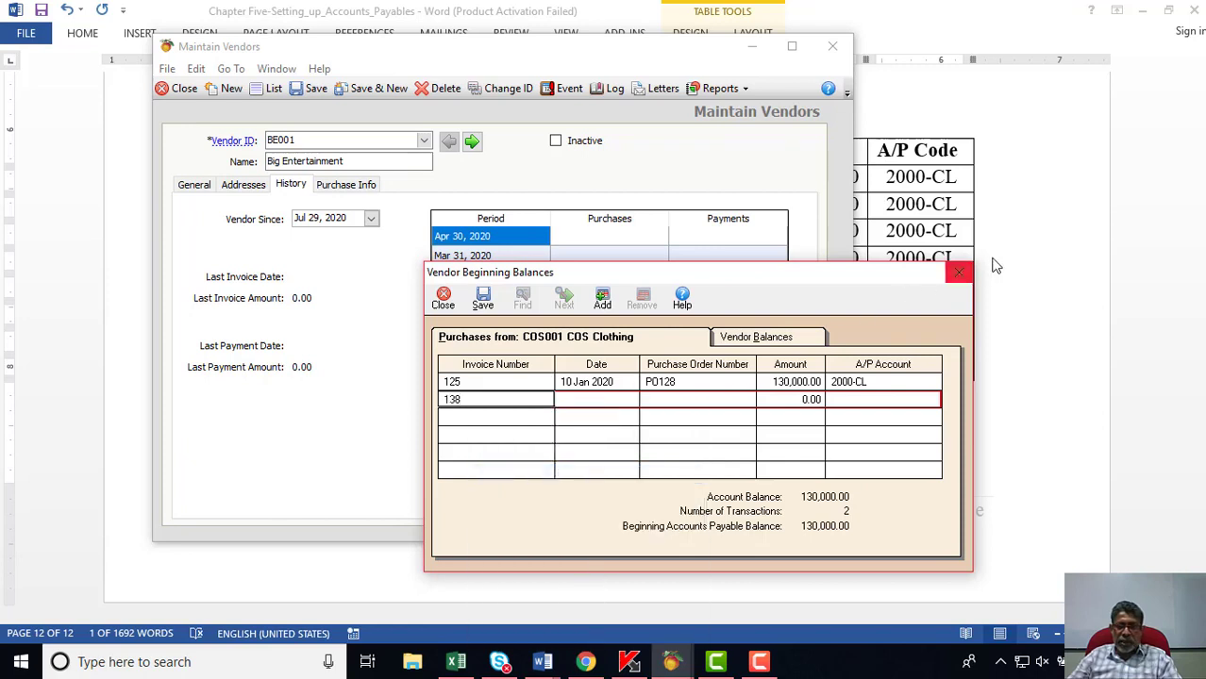
Check invoice 138's date in the Word table and set its date in Peachtree to 17 Feb 2020.
key(alt+Tab)
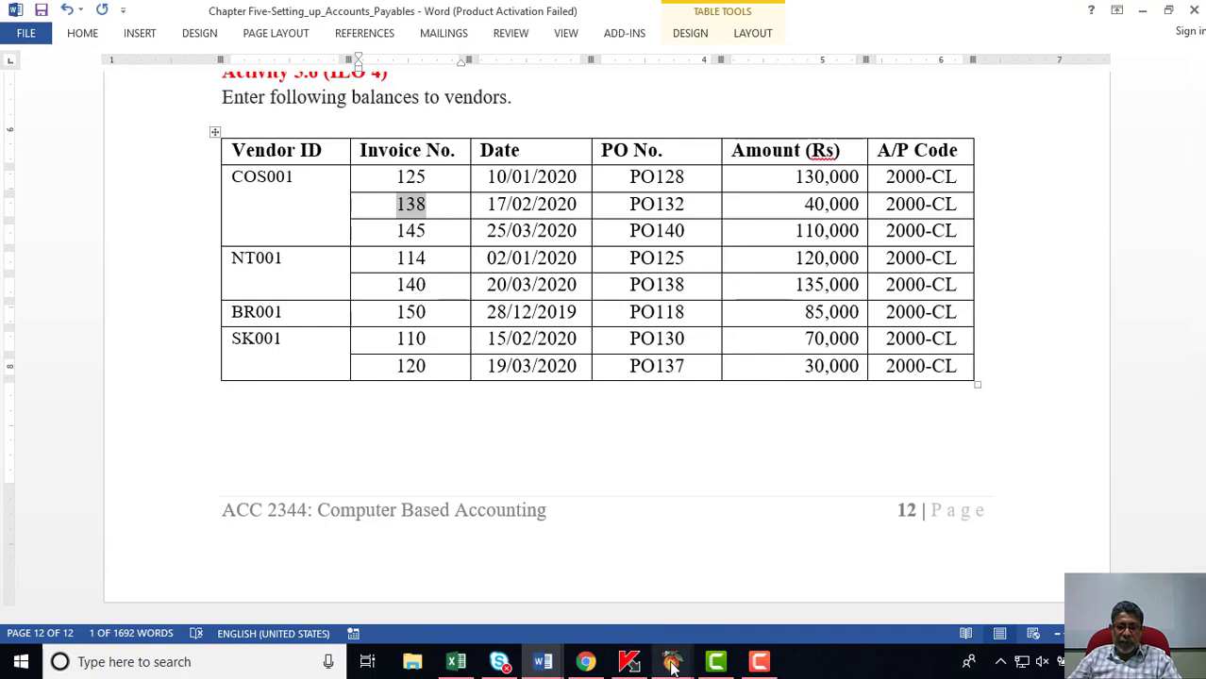
mouse_move(671, 661)
click(761, 542)
click(566, 402)
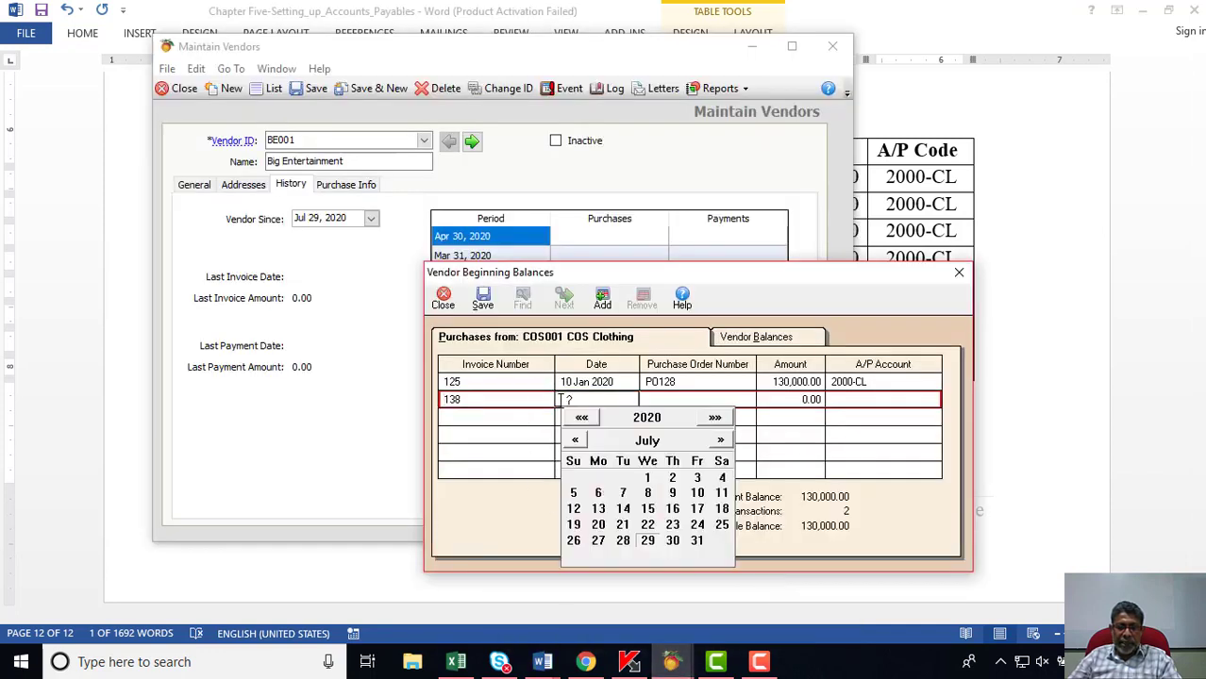
click(574, 440)
click(574, 441)
click(574, 441)
click(573, 441)
click(573, 441)
click(603, 525)
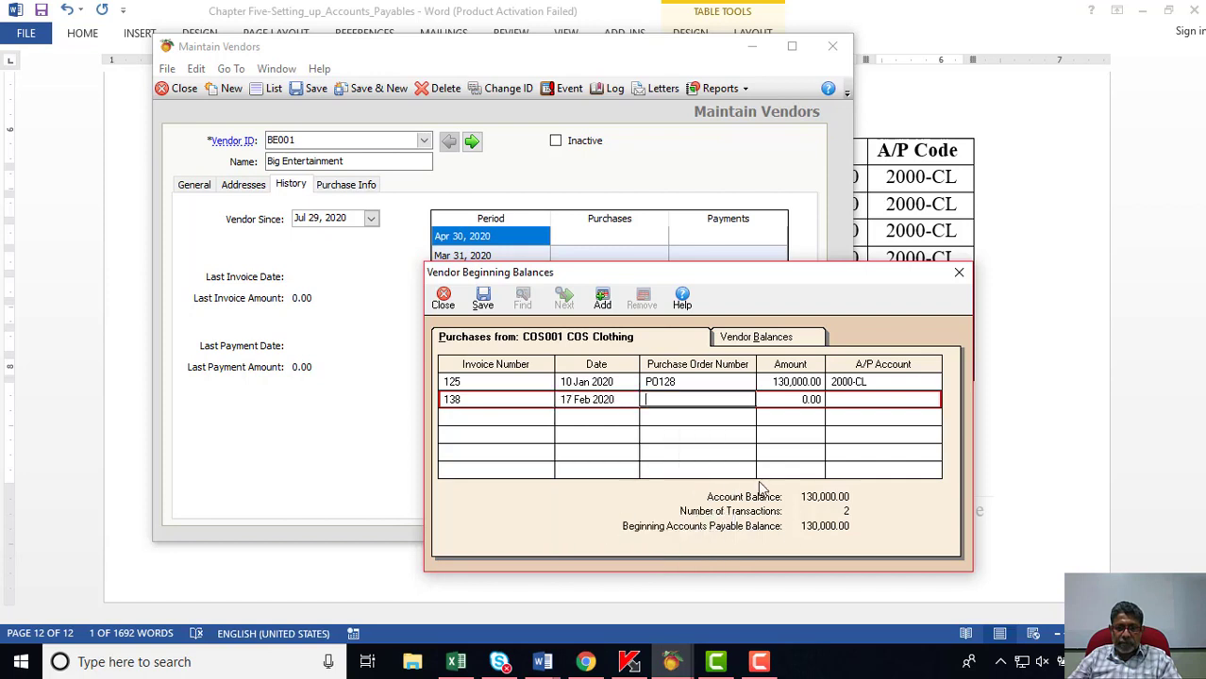
Copy PO132 from the Word table and paste it as the purchase order number of invoice 138 in Peachtree.
click(998, 508)
double_click(638, 208)
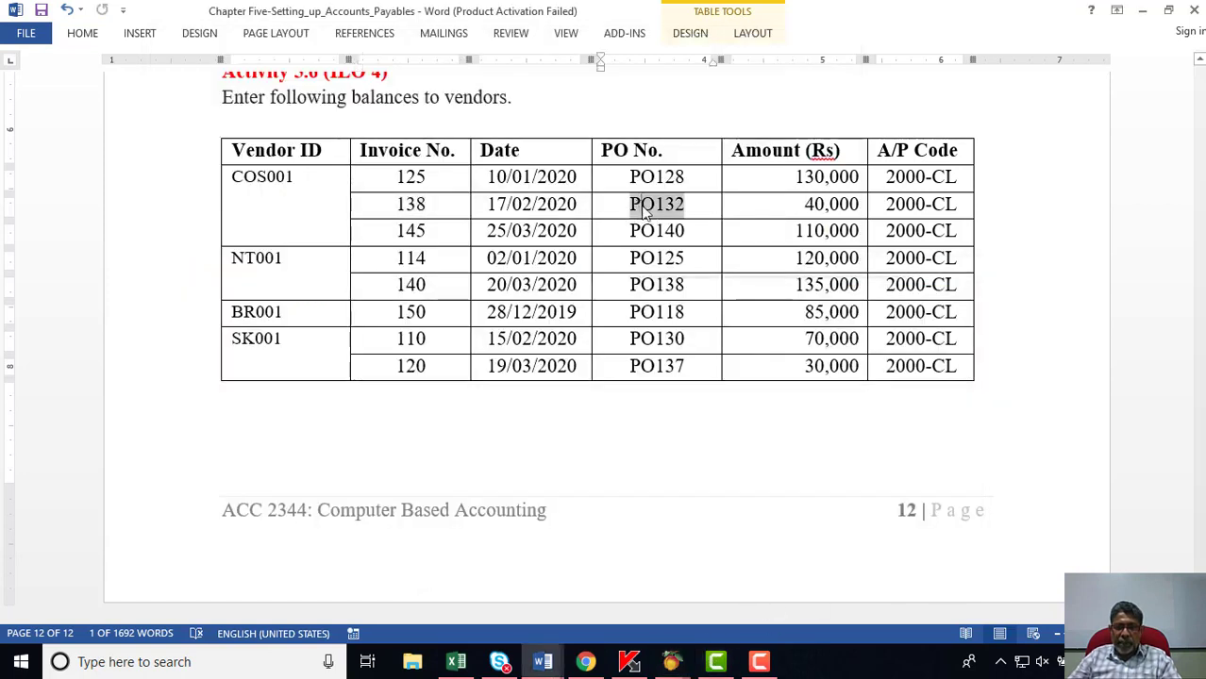
right_click(647, 208)
click(686, 240)
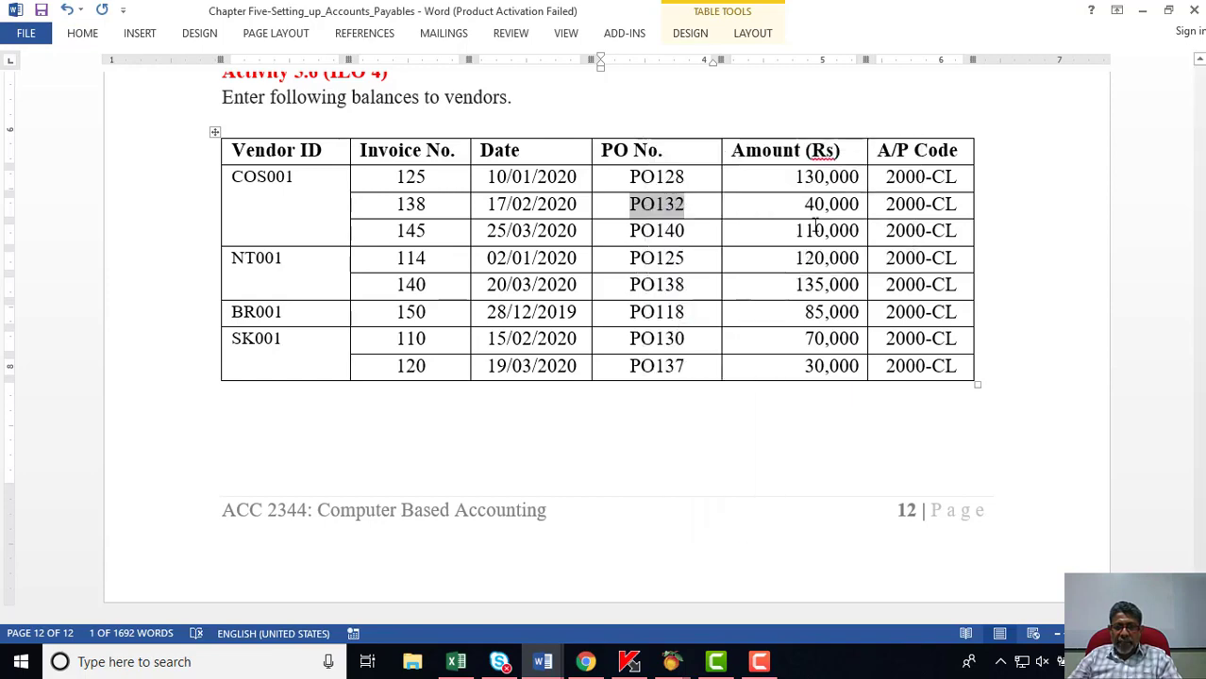
click(671, 662)
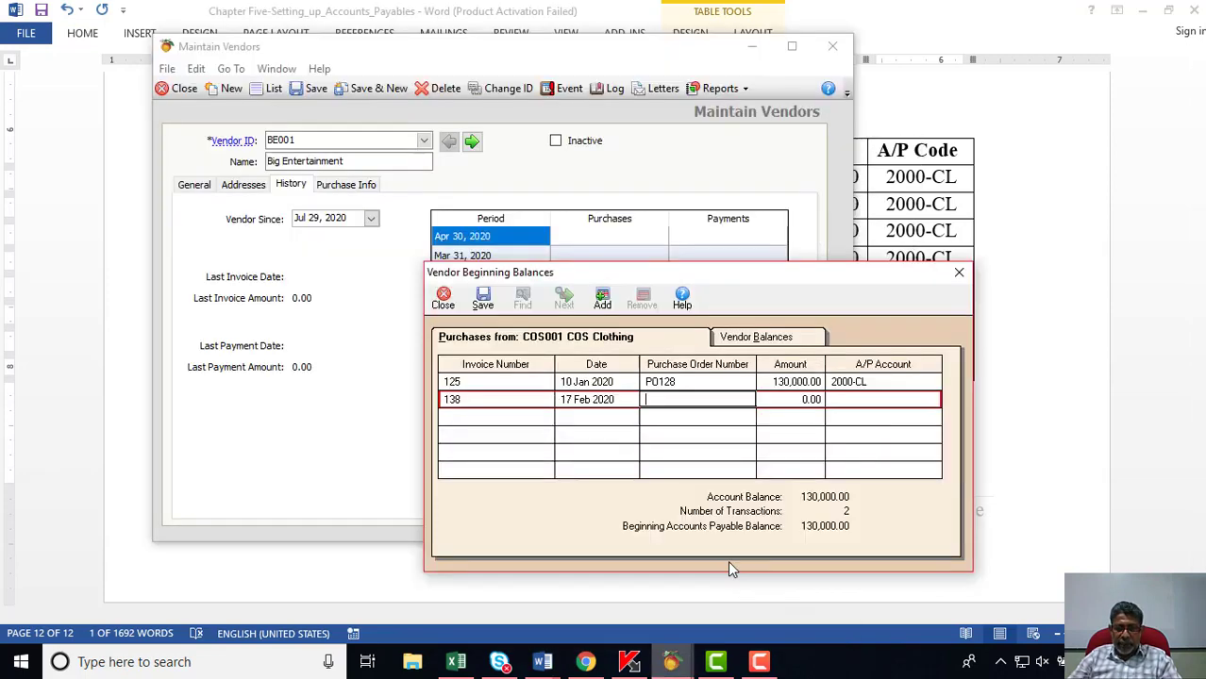
right_click(687, 399)
click(812, 474)
Set invoice 138's amount to 40,000 and its A/P account to 2000-CL.
click(795, 399)
text(4)
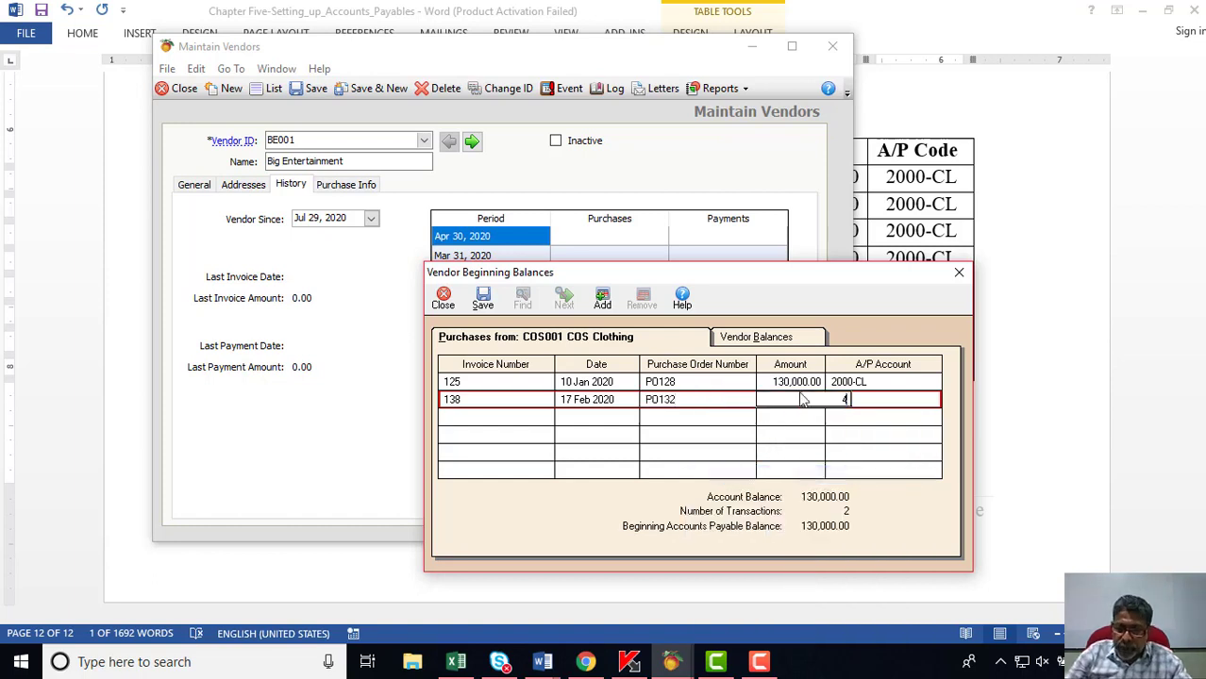
text(0,000)
key(Tab)
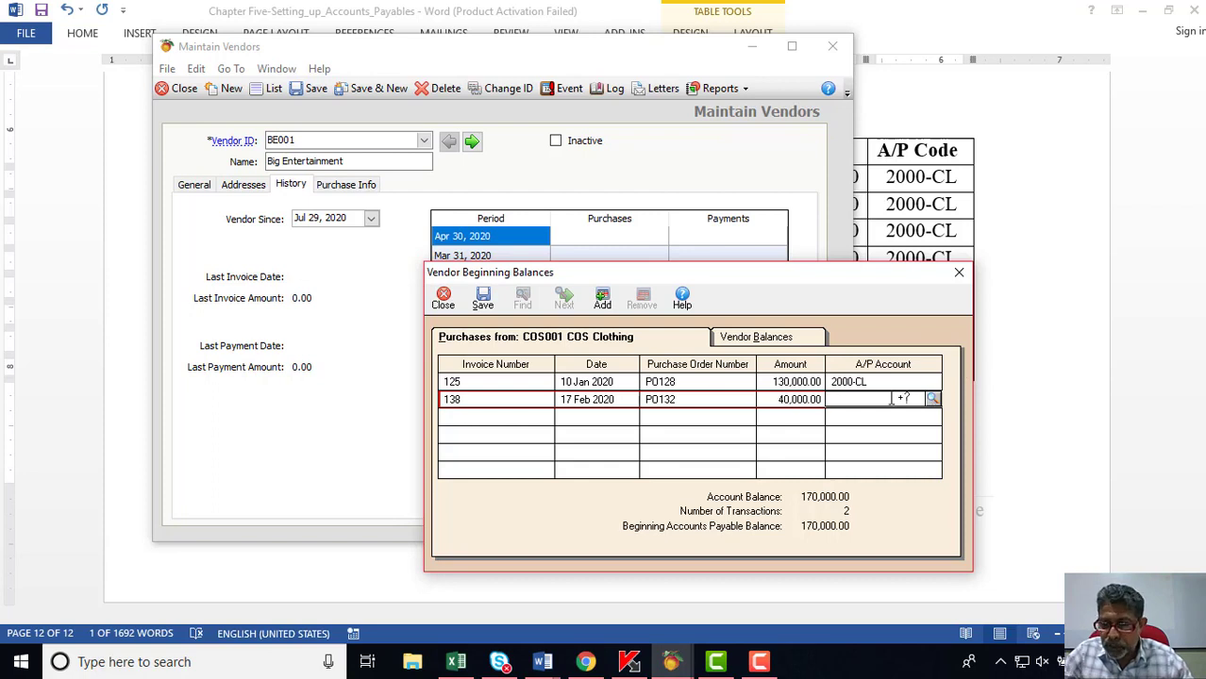
text(2000-CL)
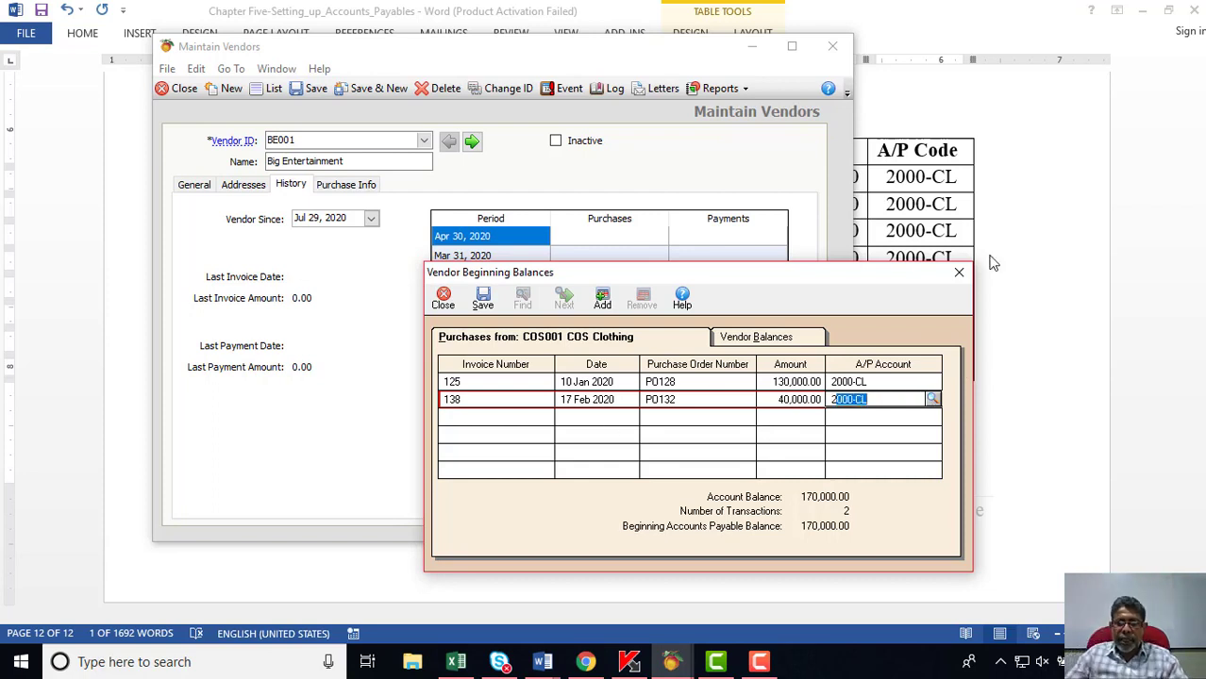
Copy invoice number 145 from the Word table and paste it into the third purchase row in Peachtree.
key(alt+Tab)
double_click(415, 232)
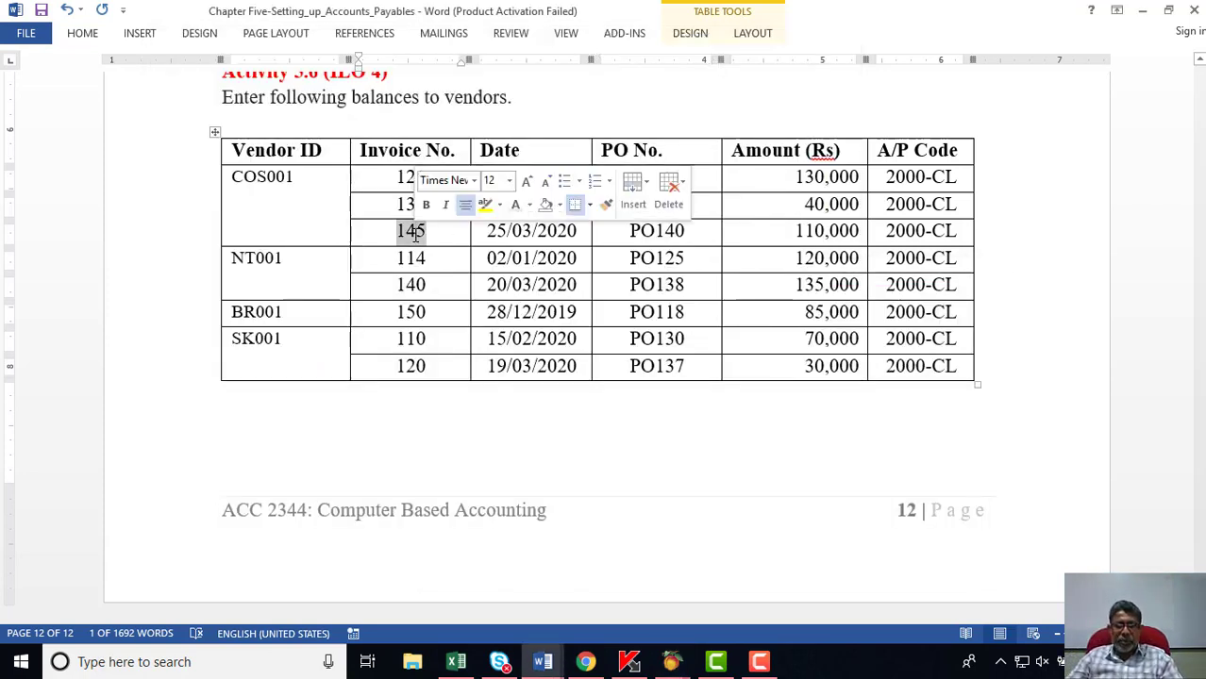
right_click(415, 234)
click(458, 268)
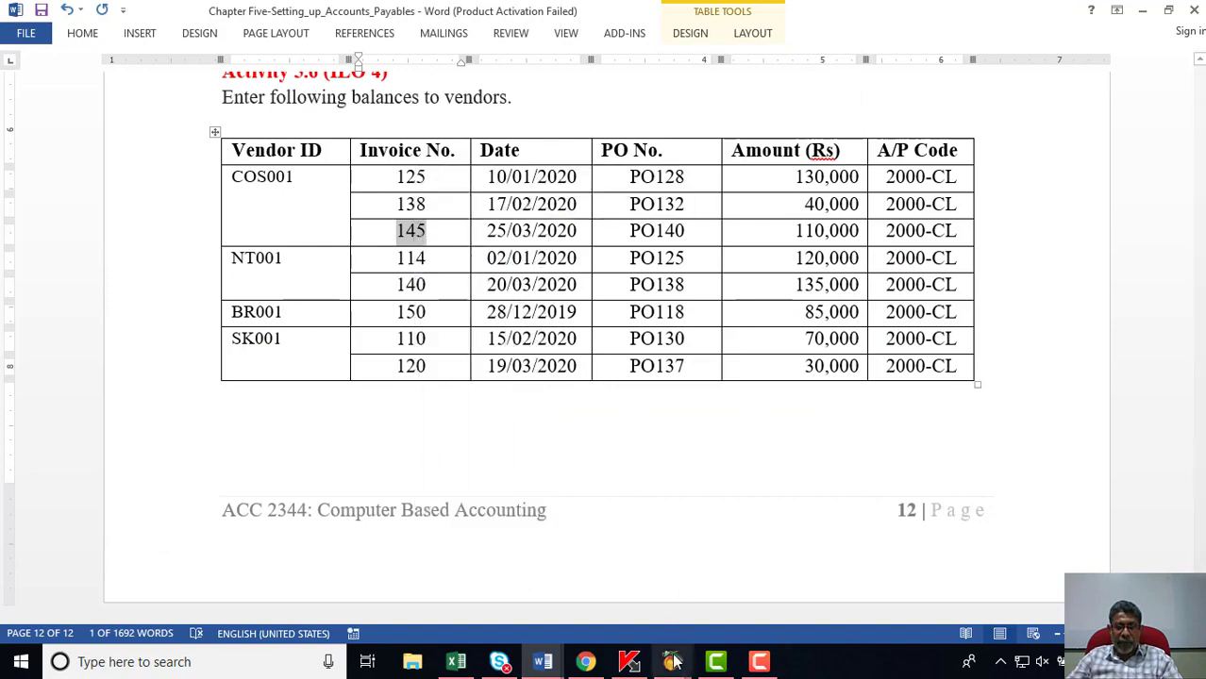
mouse_move(672, 661)
click(773, 580)
click(487, 423)
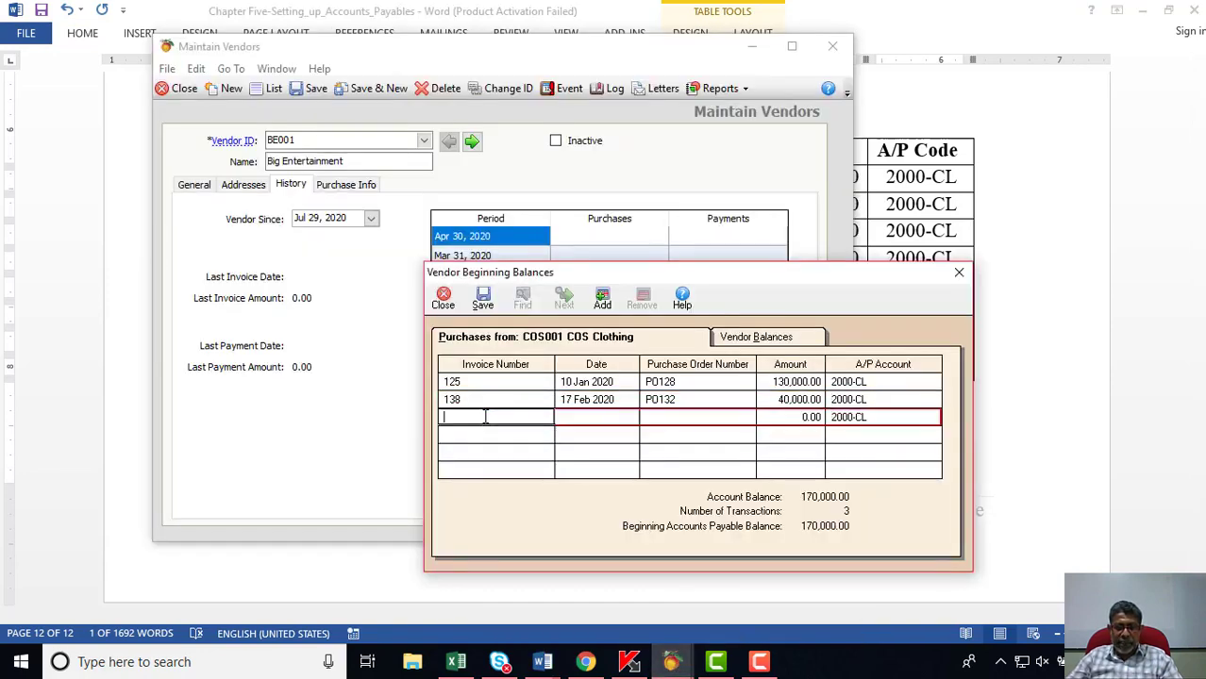
right_click(495, 424)
click(526, 245)
Check invoice 145's date in the Word table and set its date in Peachtree to 25 Mar 2020.
click(1047, 313)
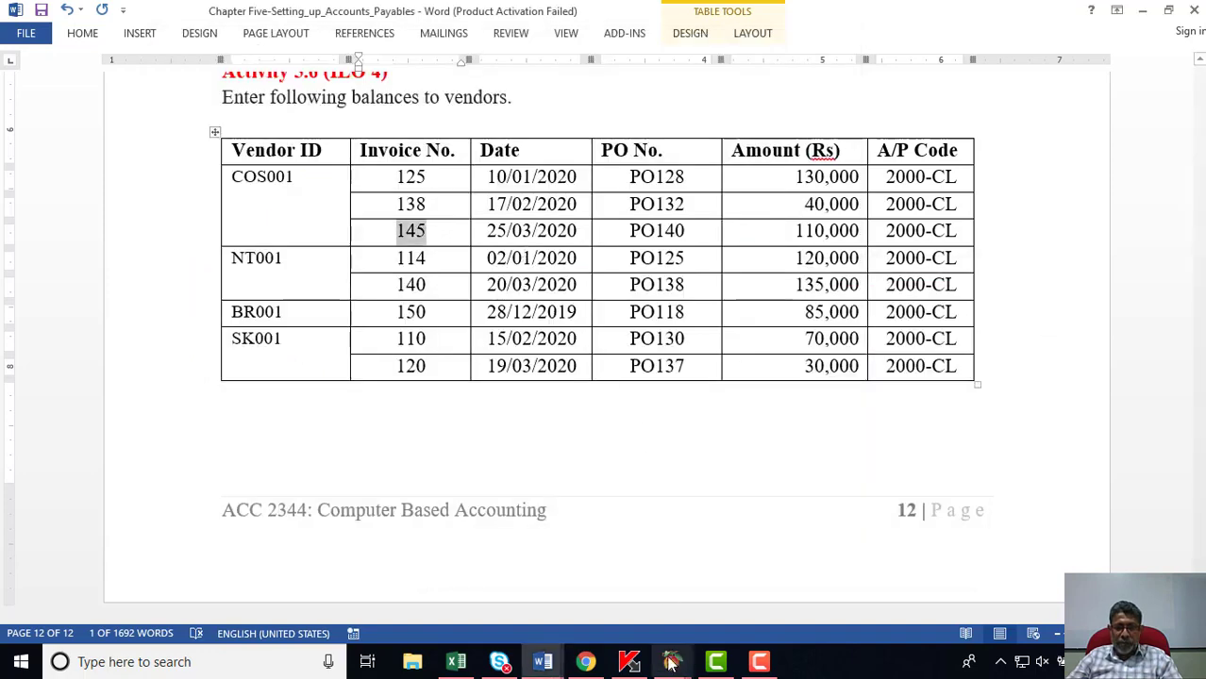
mouse_move(672, 661)
click(773, 581)
click(577, 417)
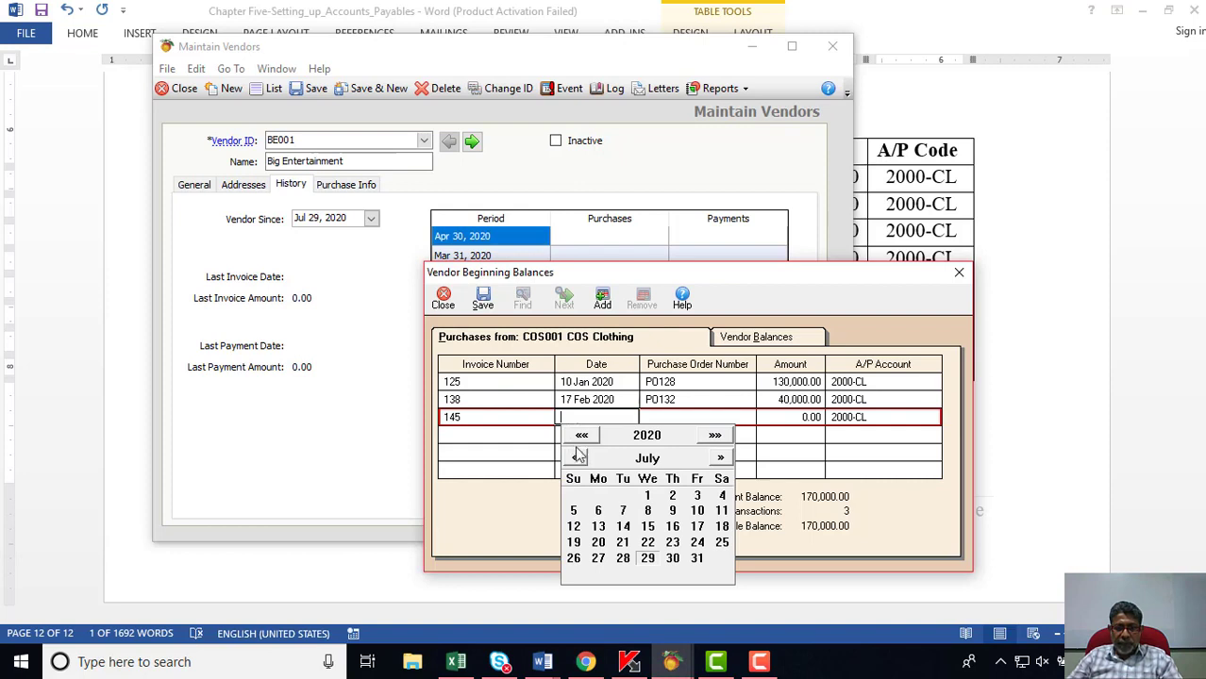
click(574, 459)
click(575, 459)
click(574, 458)
click(575, 459)
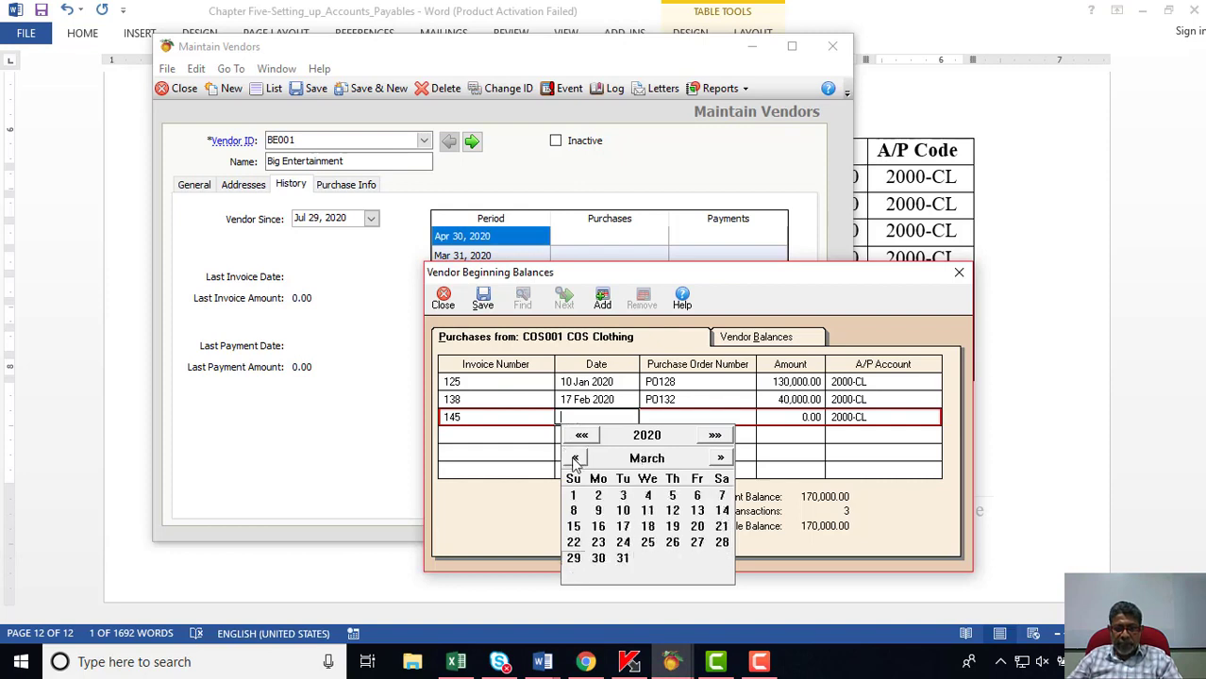
click(647, 542)
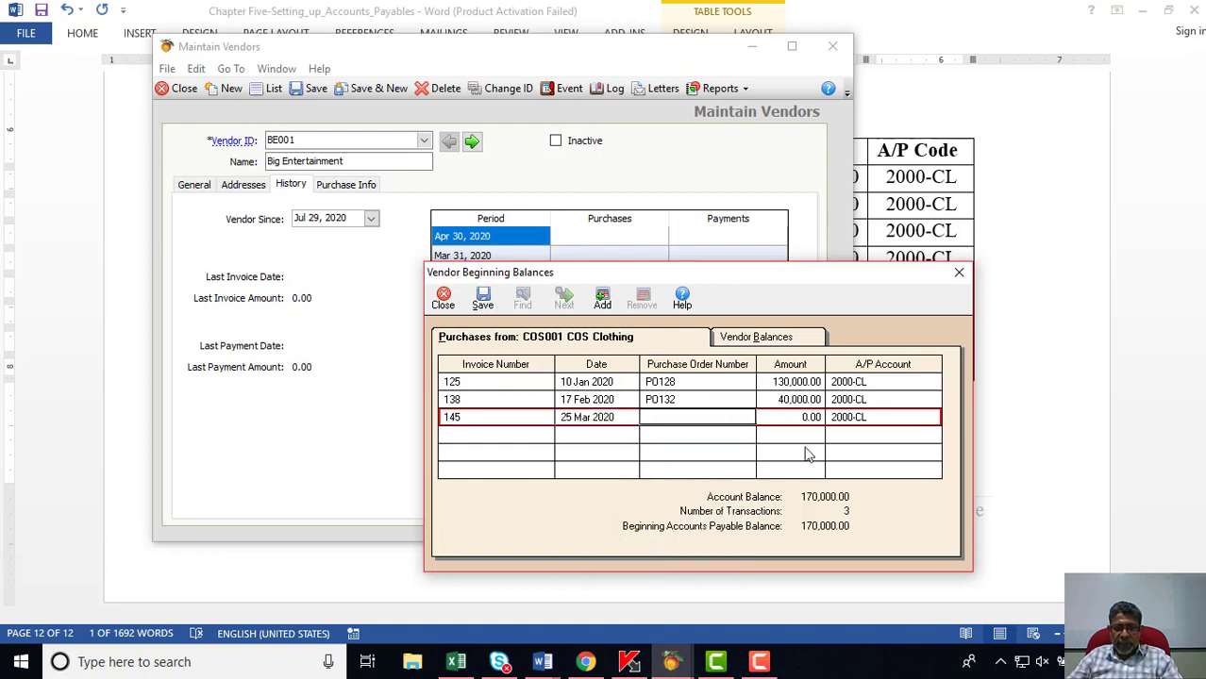
Copy PO140 from the Word table and paste it as the purchase order number of invoice 145 in Peachtree.
click(1027, 413)
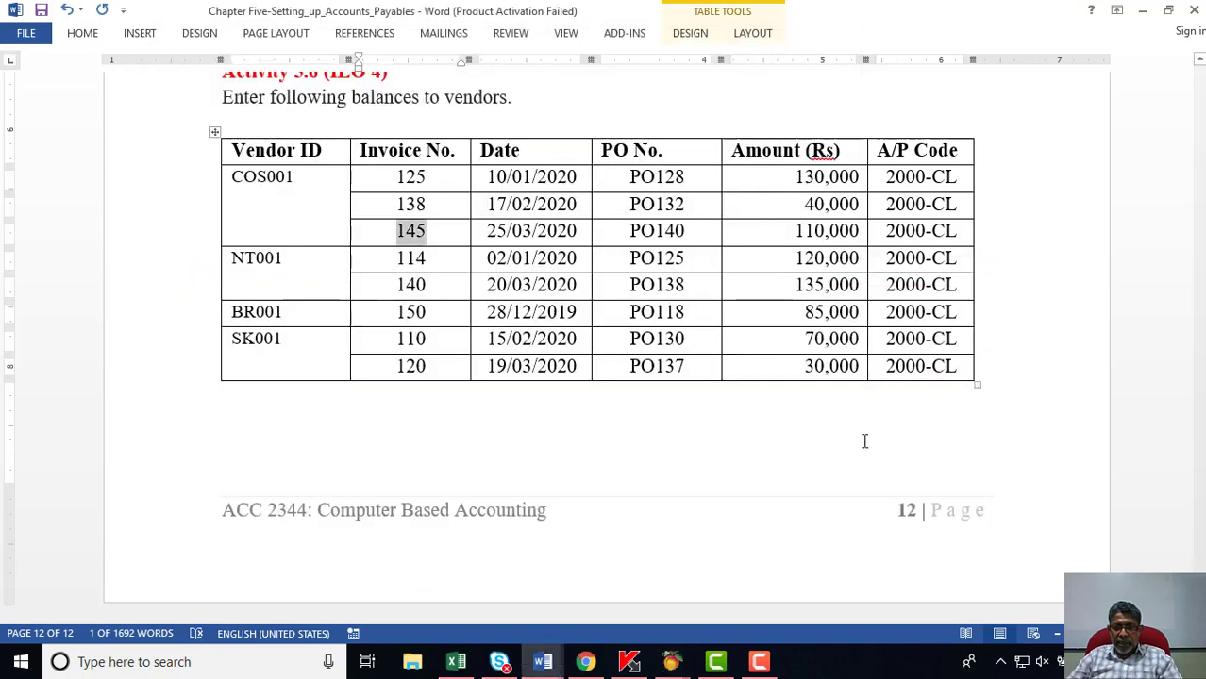
double_click(645, 237)
right_click(645, 236)
click(681, 264)
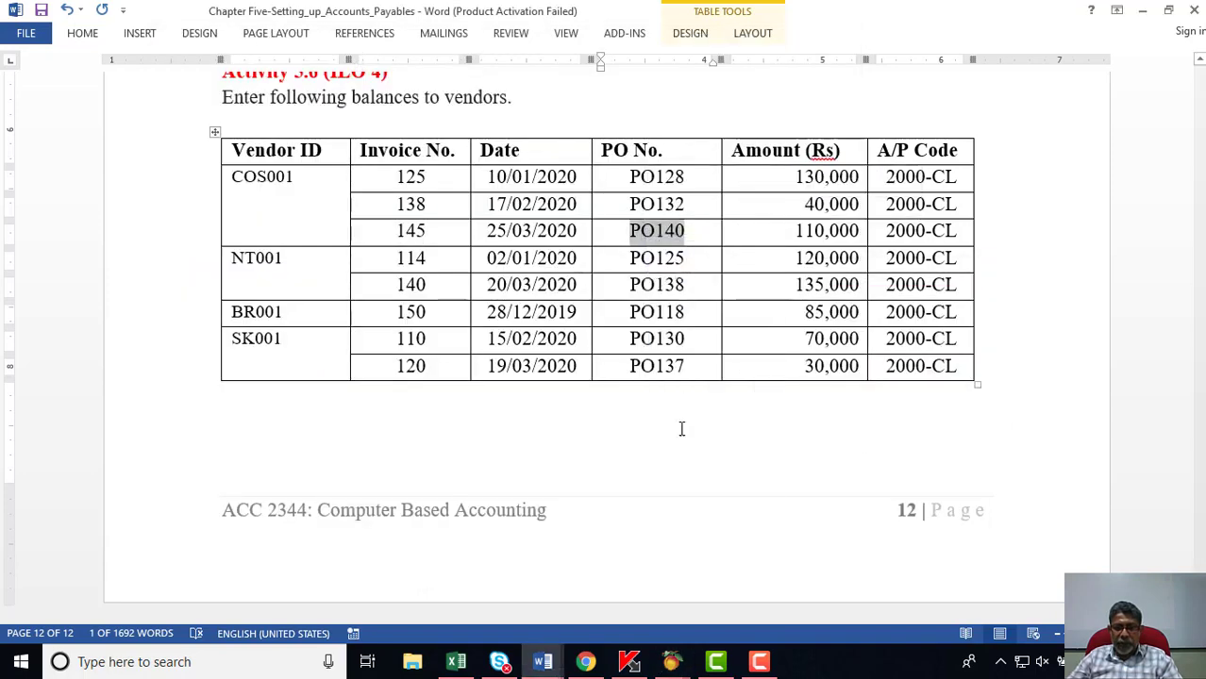
mouse_move(670, 661)
click(788, 512)
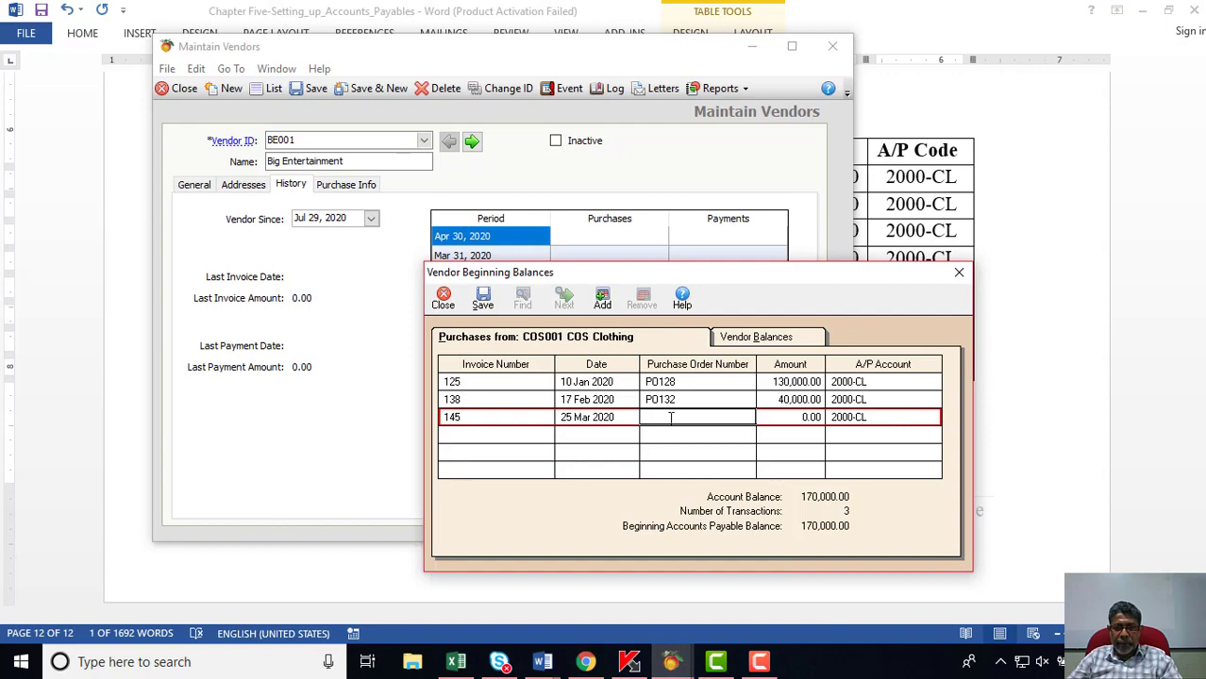
right_click(671, 417)
click(709, 253)
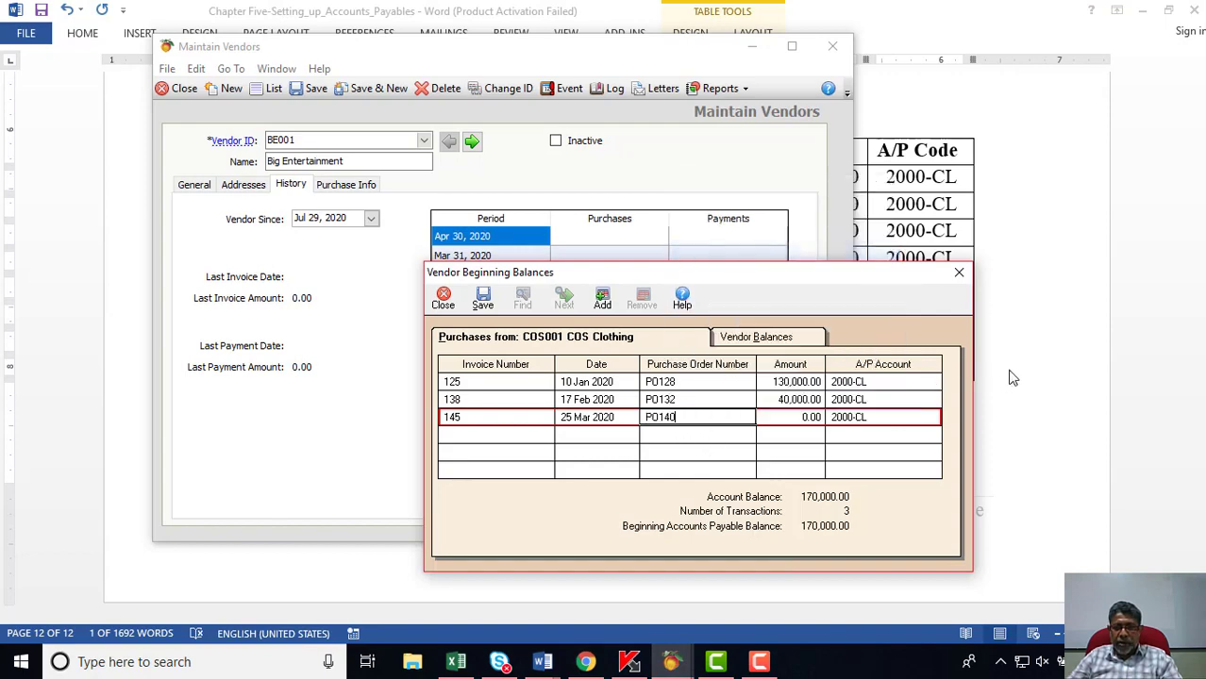
Check invoice 145's amount in the Word table and enter 110,000 in Peachtree, keeping A/P account 2000-CL.
key(alt+Tab)
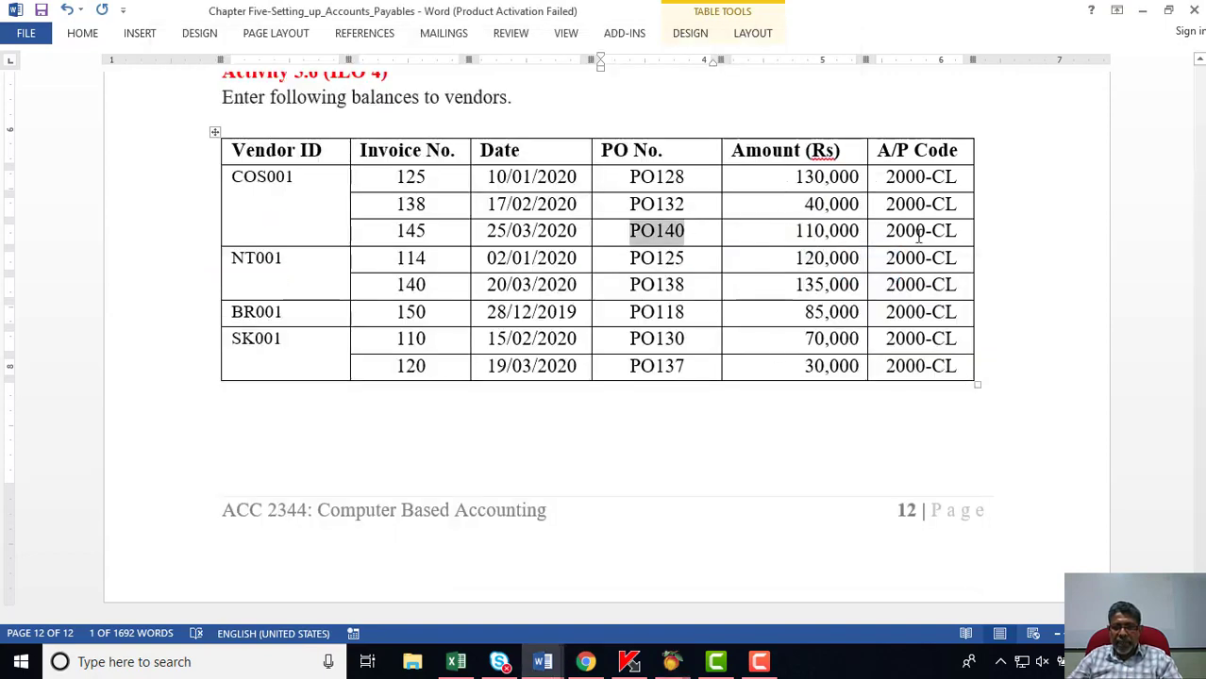
click(671, 661)
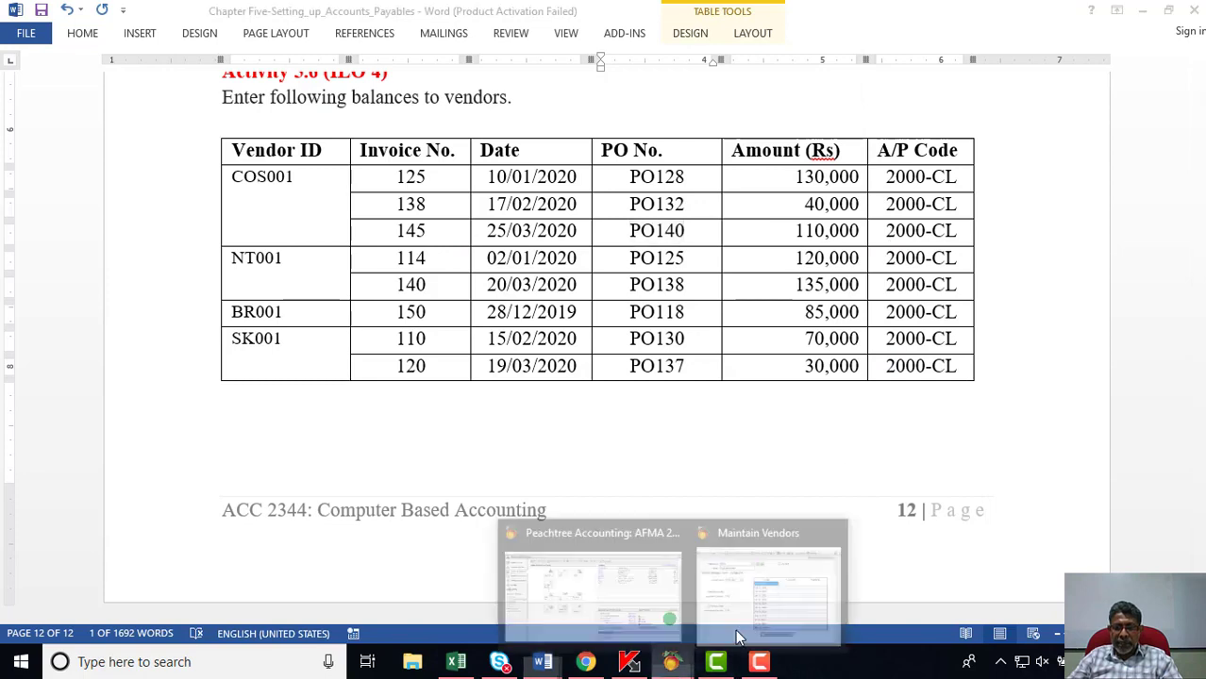
click(789, 528)
click(800, 418)
text(110000)
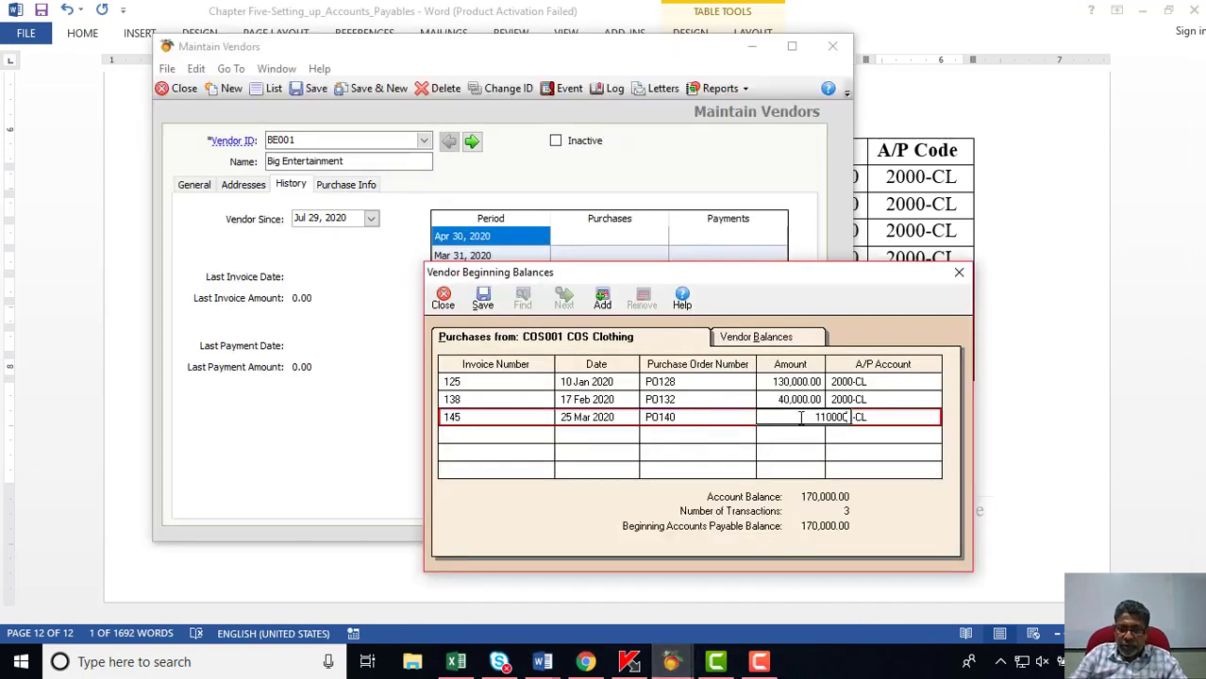
key(Tab)
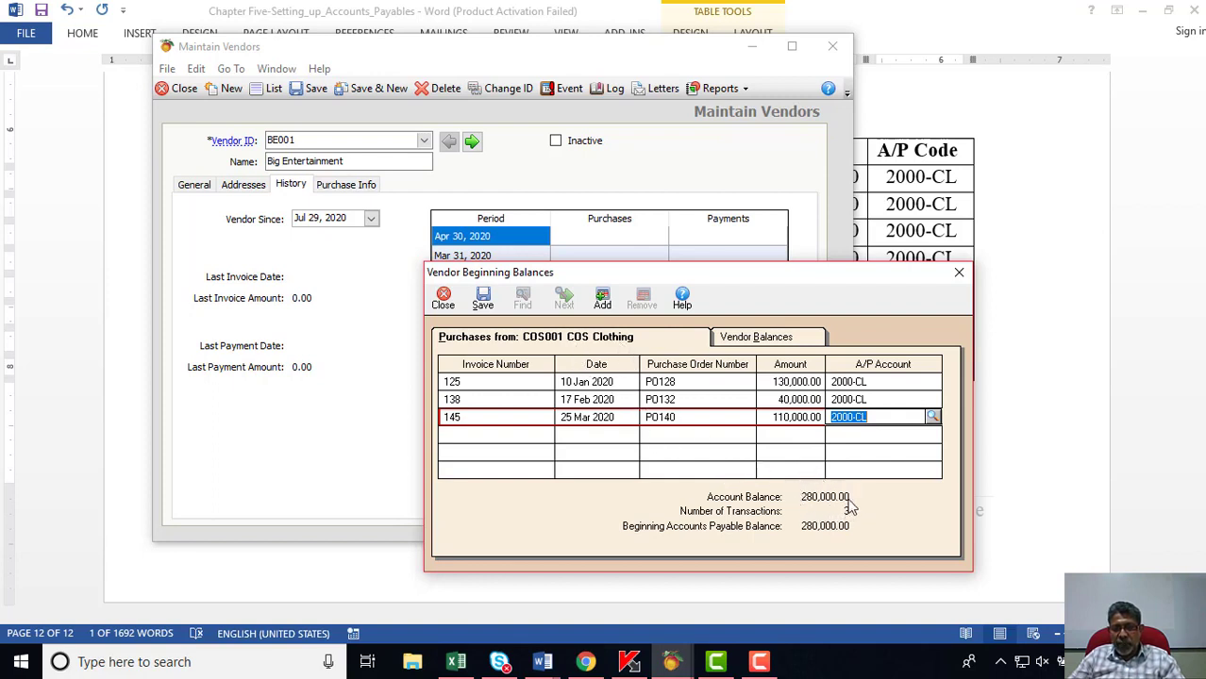
Return to the vendor balances list, check the next vendor in the Word table, and open the purchases of NT001 Nation Treads (Pvt) Ltd.
click(753, 338)
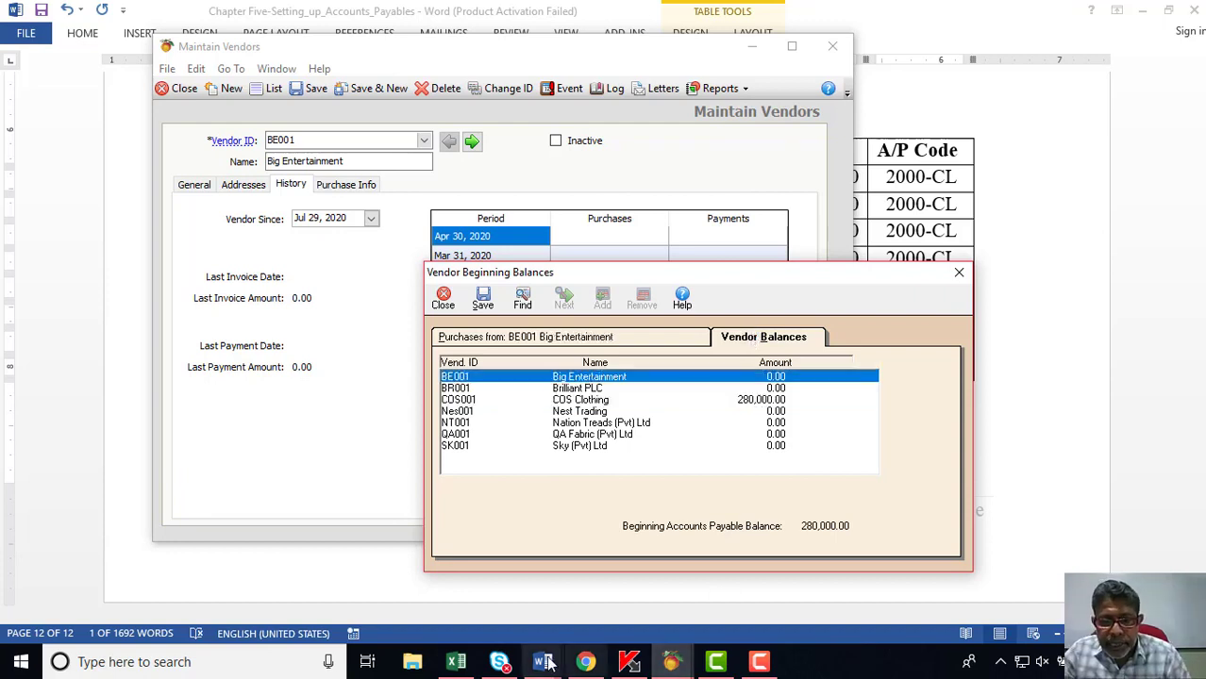
mouse_move(545, 663)
click(442, 576)
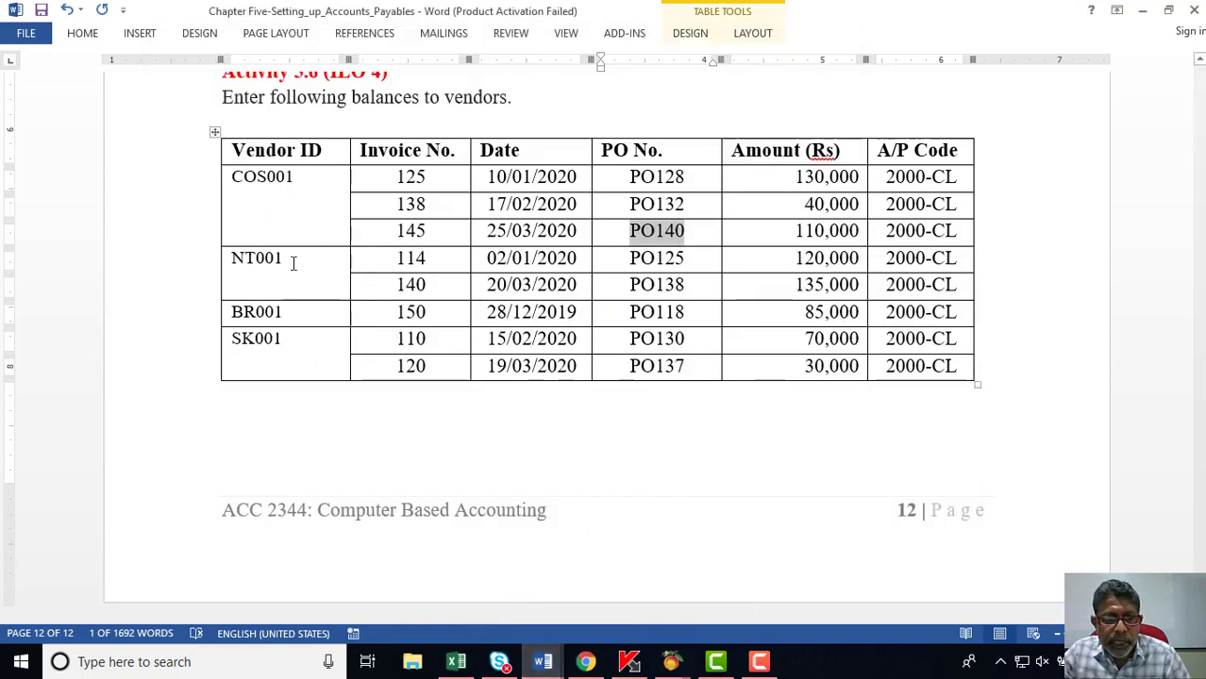
click(671, 662)
click(767, 604)
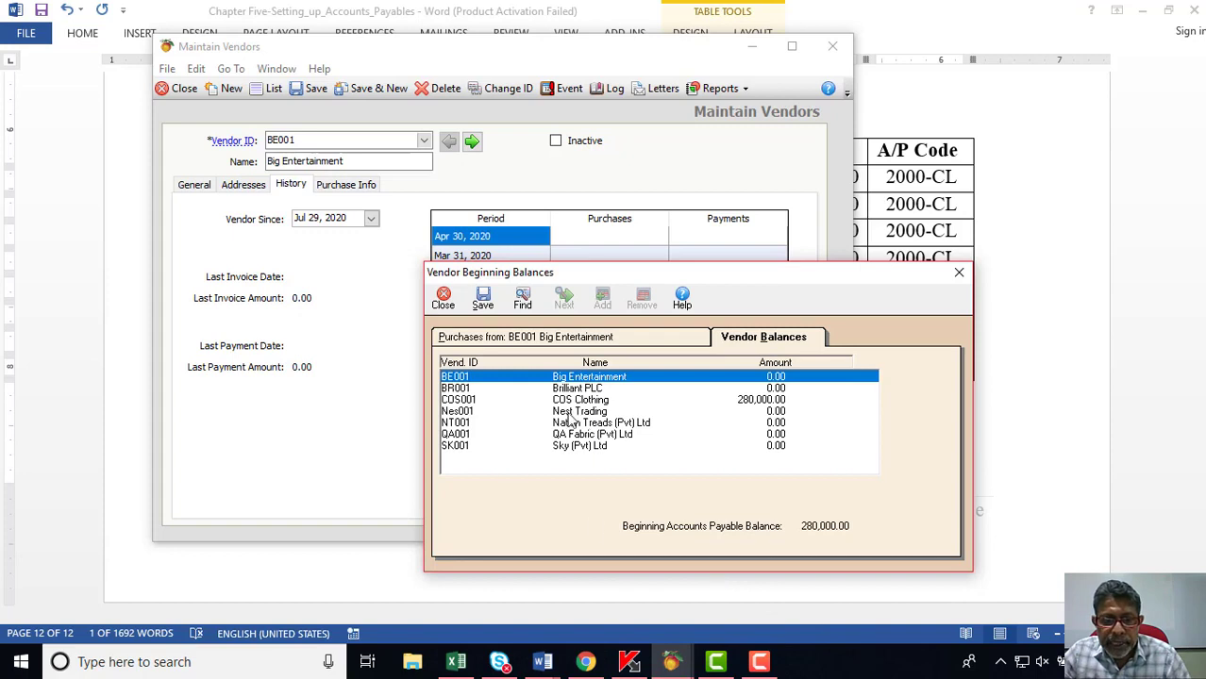
click(456, 423)
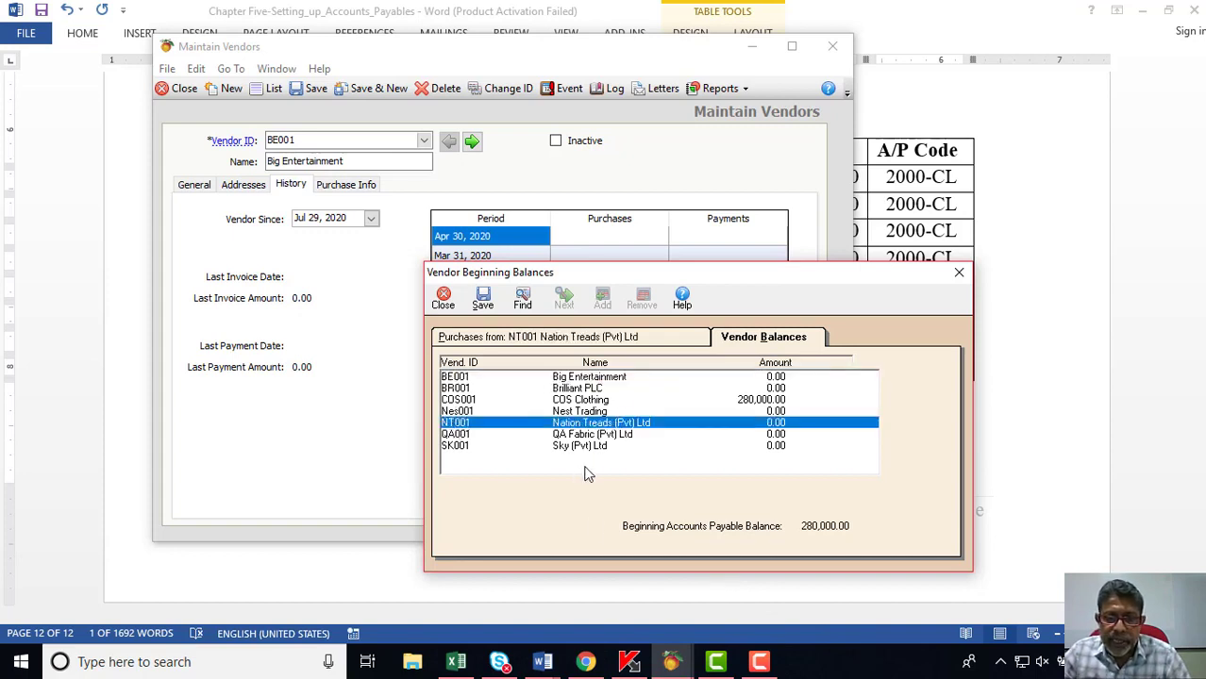
click(613, 340)
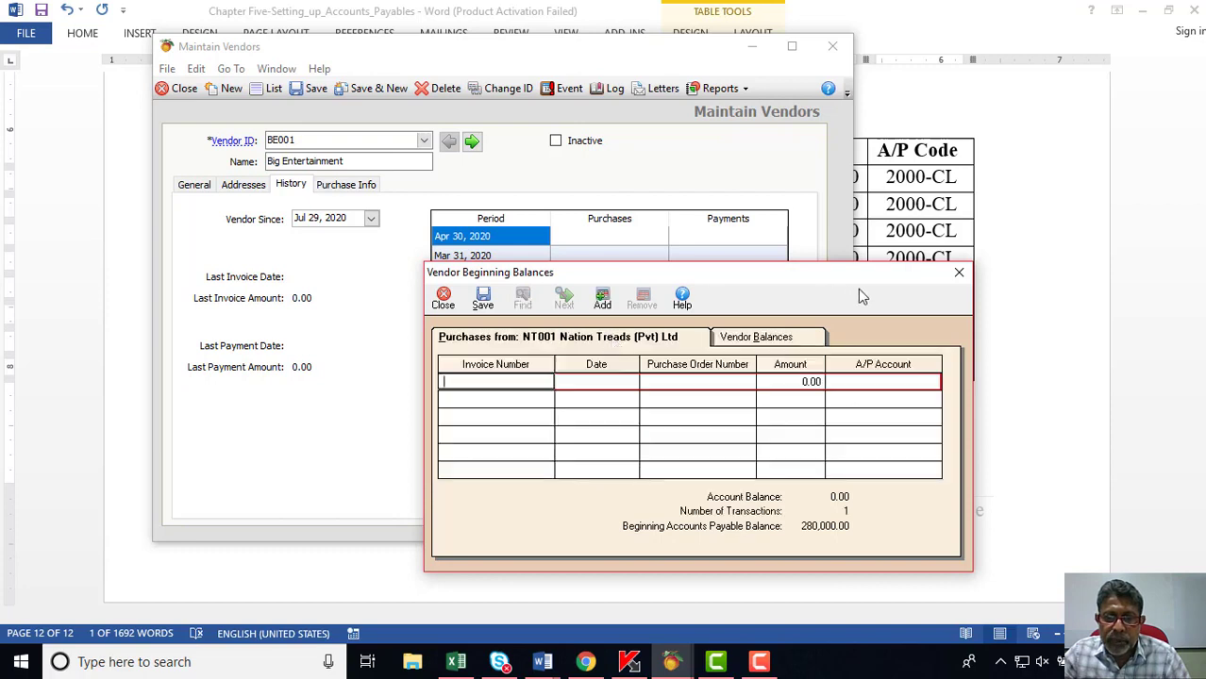
Copy invoice number 114 from the Word table and paste it into NT001's first purchase row in Peachtree.
click(1030, 307)
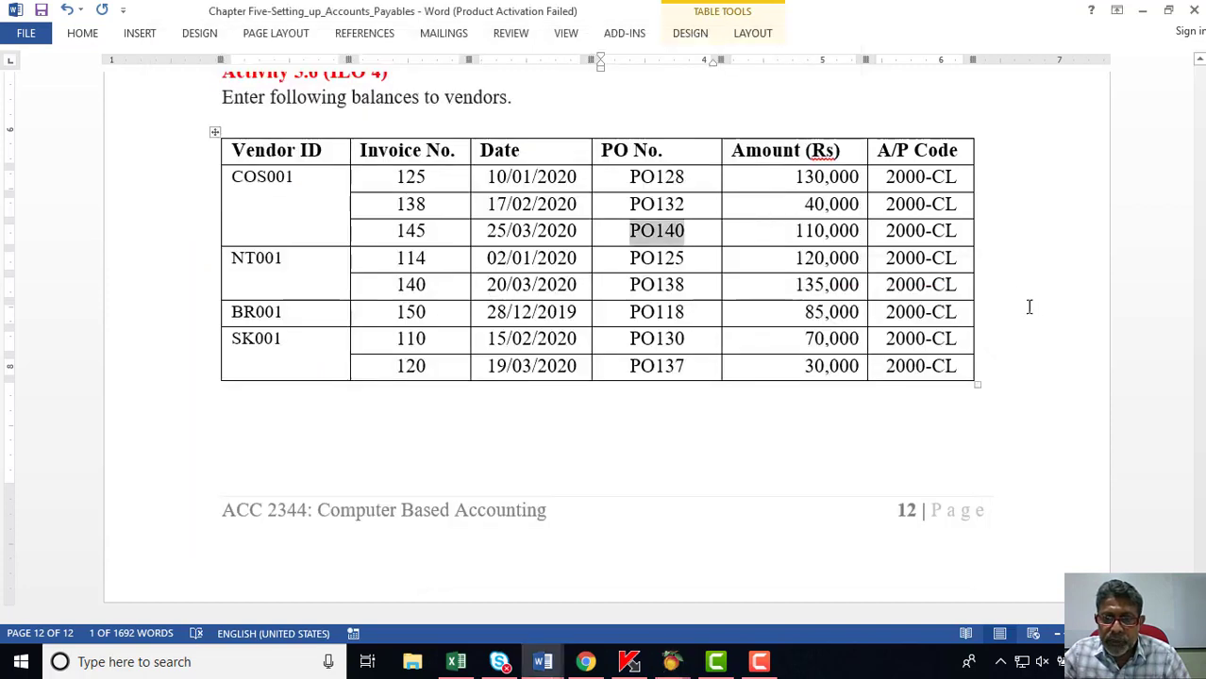
double_click(410, 260)
right_click(409, 261)
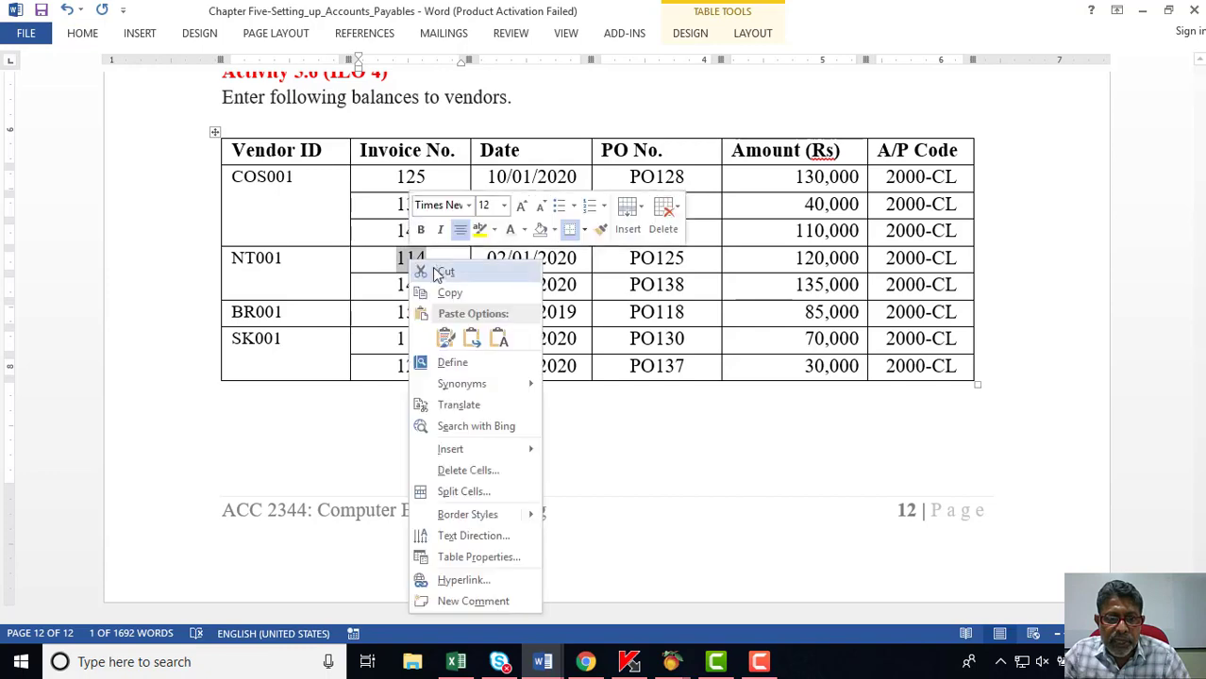
click(447, 292)
mouse_move(671, 661)
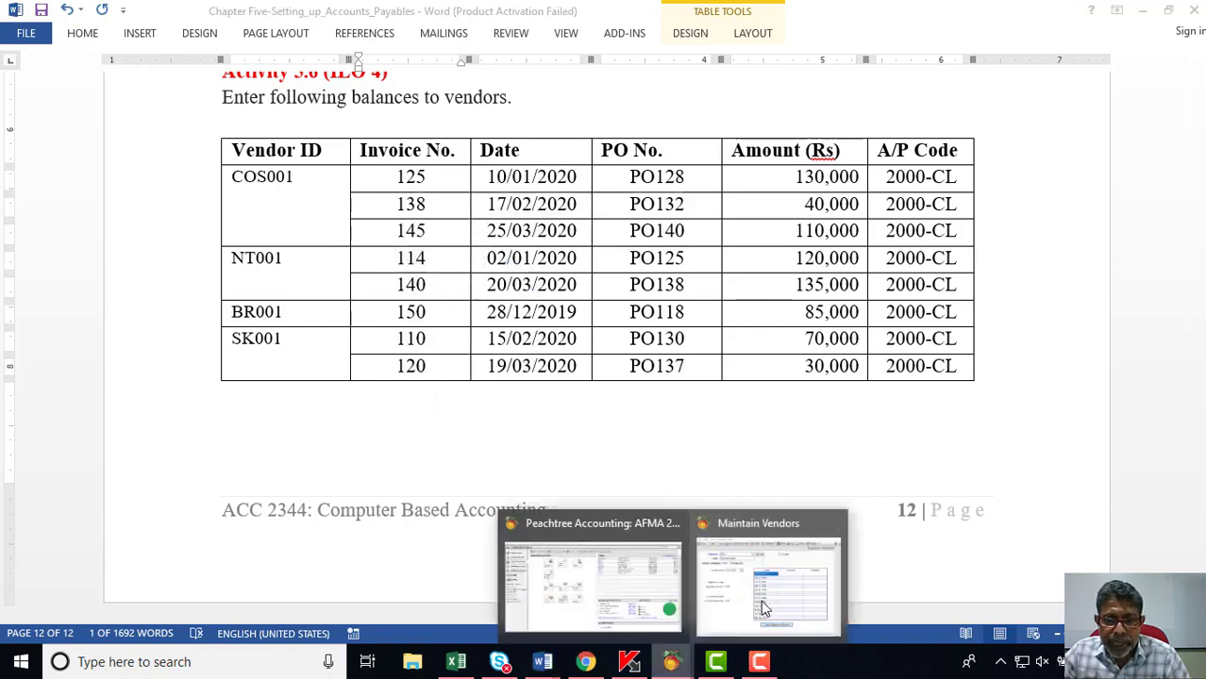
click(755, 611)
right_click(451, 382)
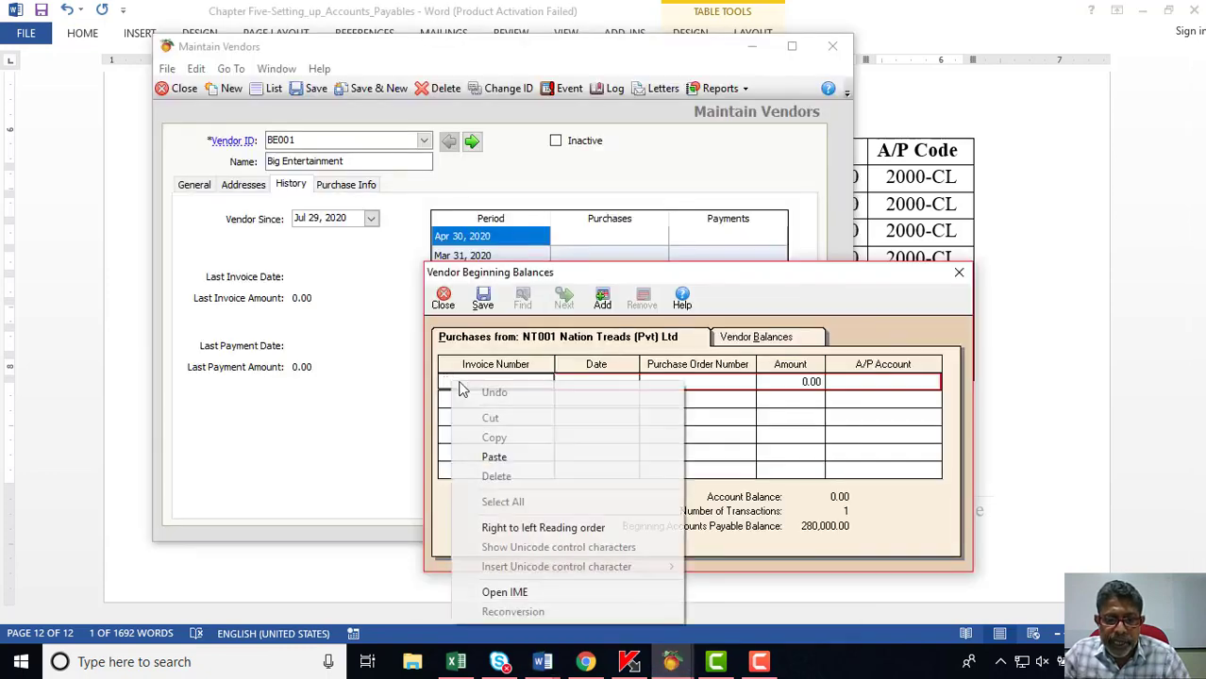
click(493, 457)
Check invoice 114's date in the Word table and set its date in Peachtree to 2 Jan 2020.
click(1023, 280)
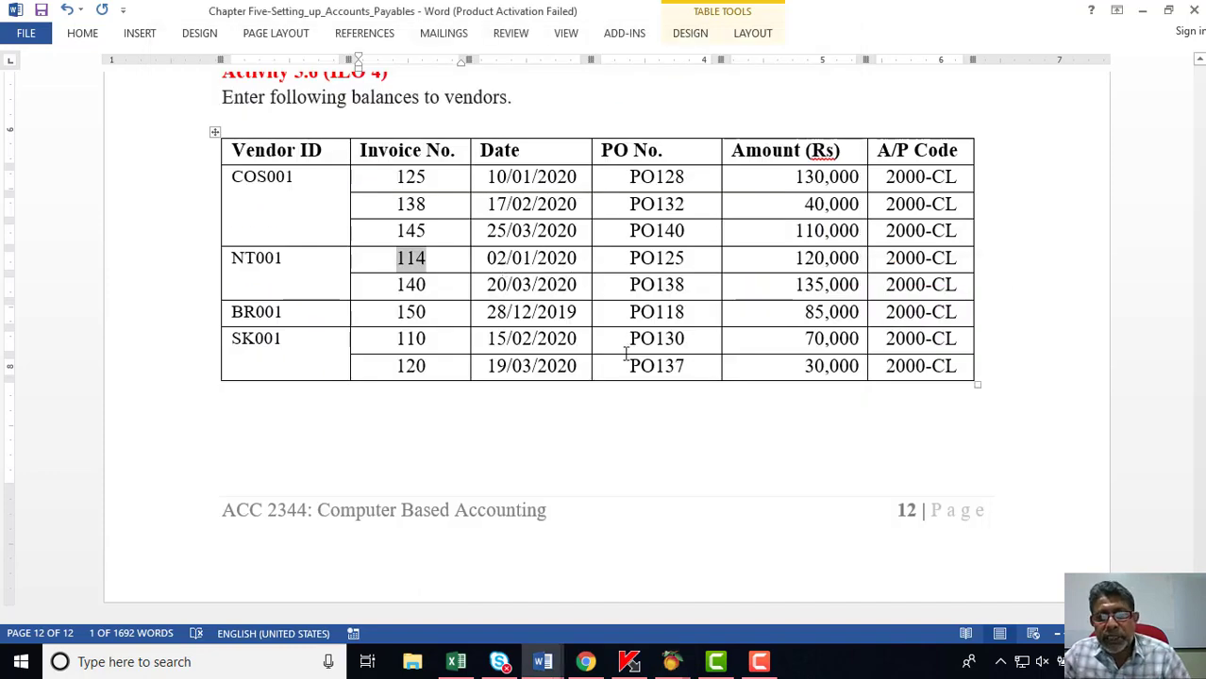
click(671, 661)
click(756, 592)
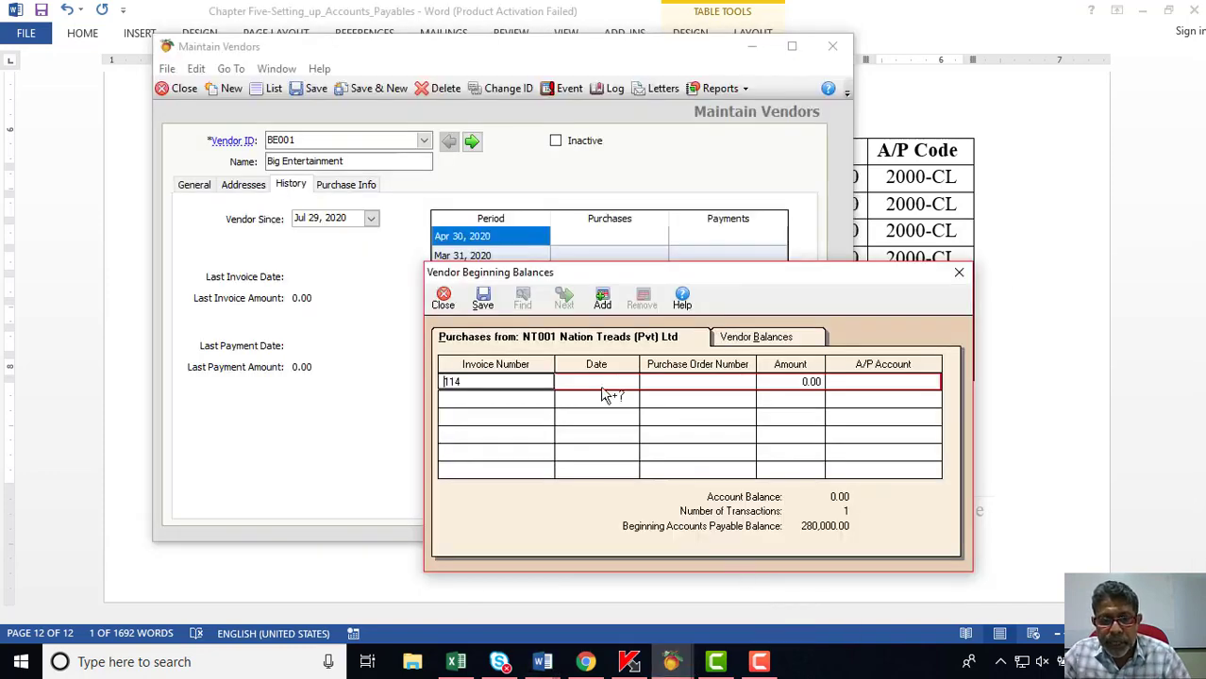
click(571, 382)
click(563, 384)
click(574, 424)
click(574, 423)
click(574, 424)
click(575, 424)
click(575, 423)
click(575, 424)
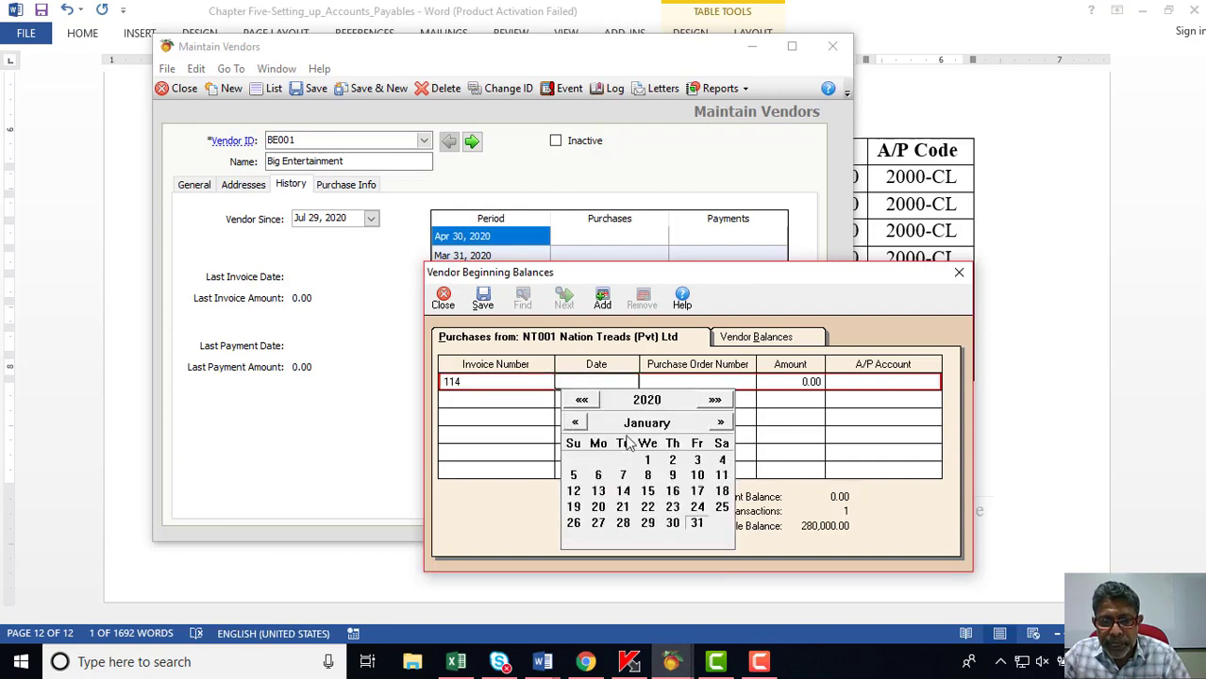
click(672, 461)
Copy PO125 from the Word table and paste it as the purchase order number of invoice 114 in Peachtree.
key(alt+Tab)
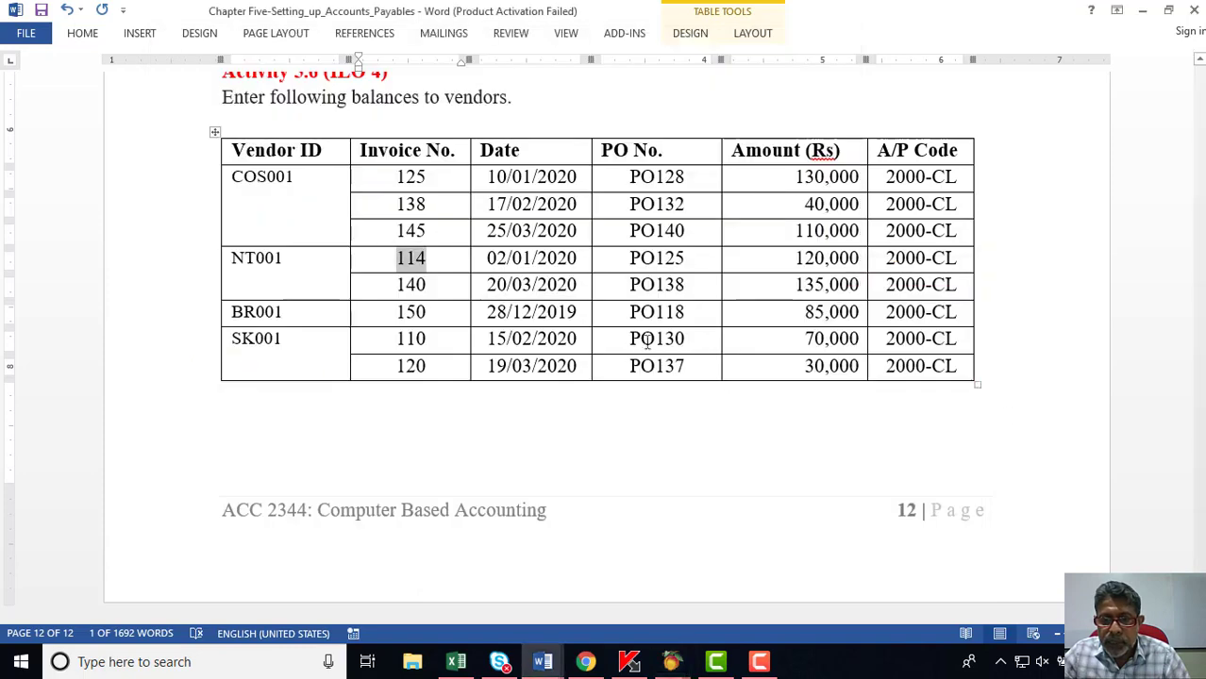
double_click(651, 266)
right_click(651, 264)
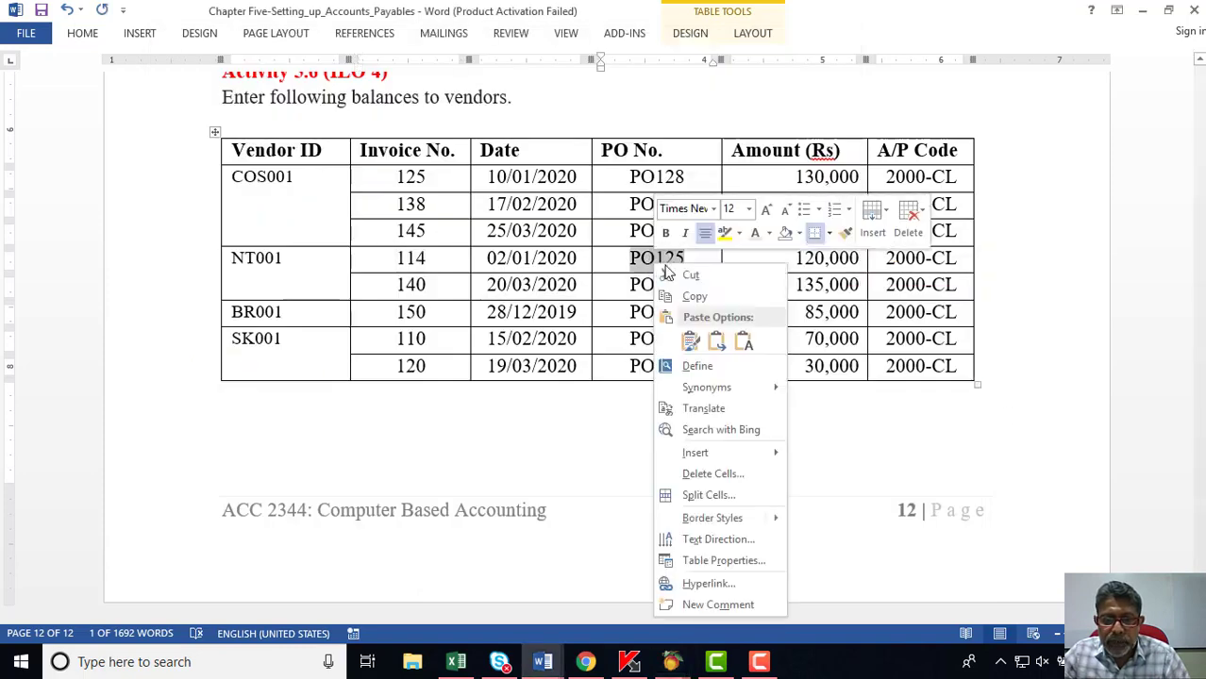
click(689, 297)
mouse_move(670, 662)
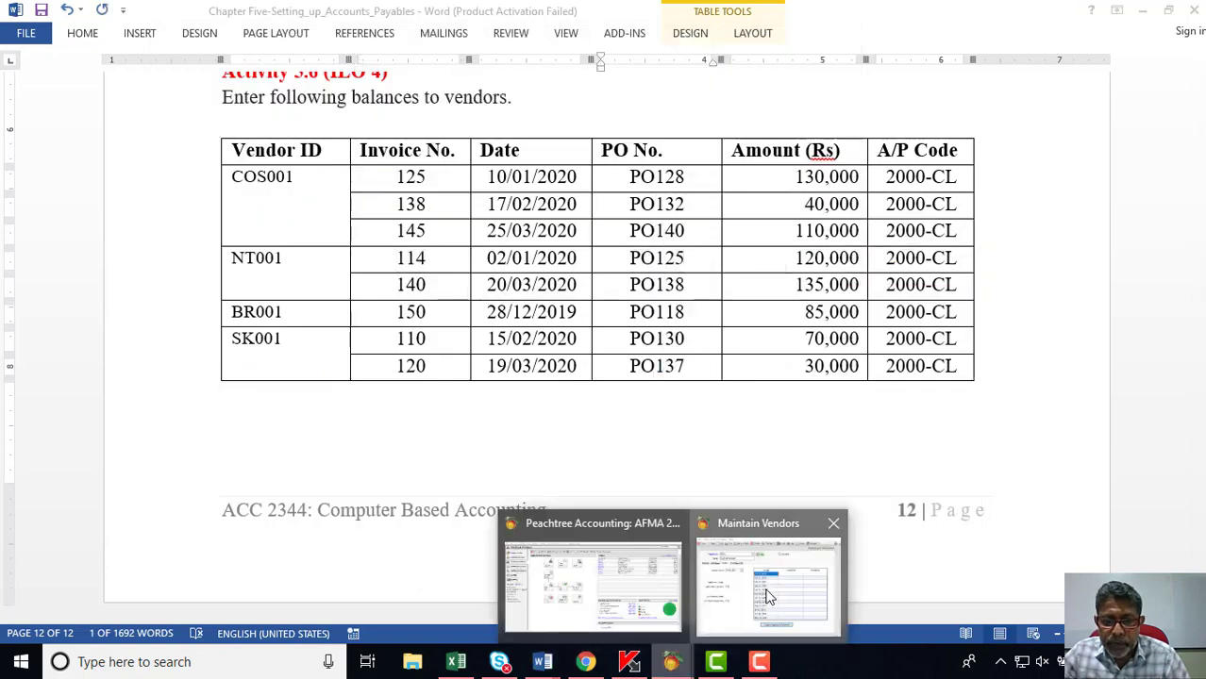
click(773, 585)
right_click(673, 387)
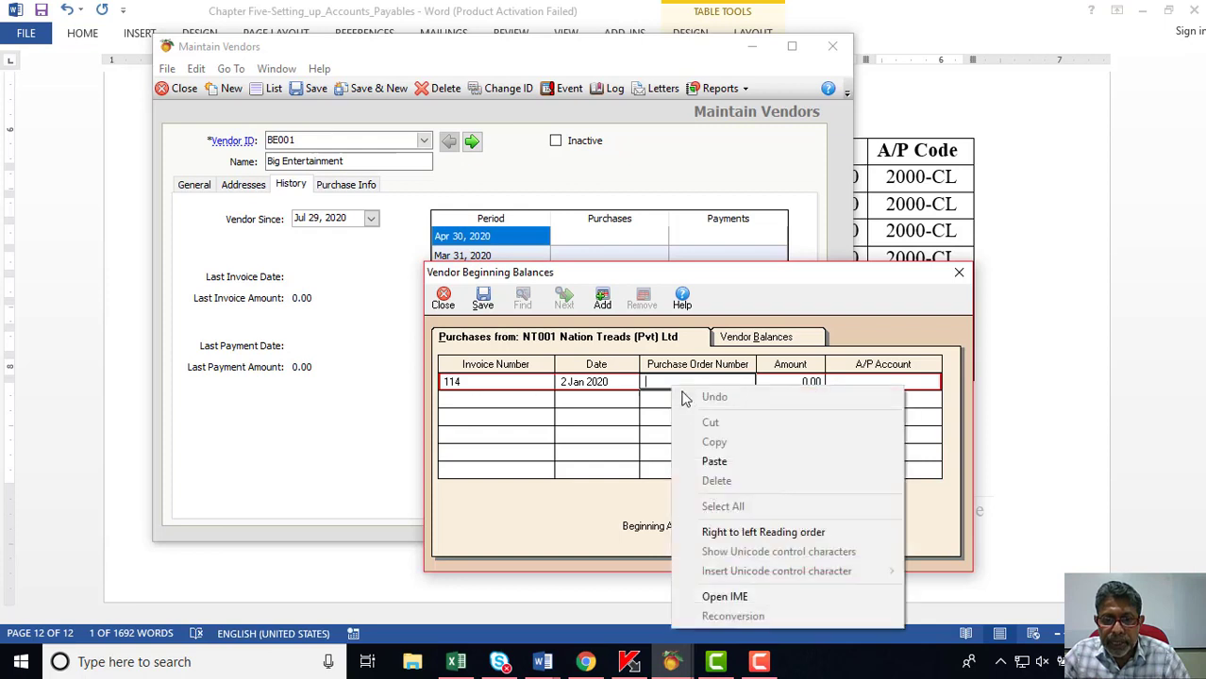
click(706, 457)
Check invoice 114's amount in the Word table, then set its amount to 120,000 and its A/P account to 2000-CL in Peachtree.
key(alt+Tab)
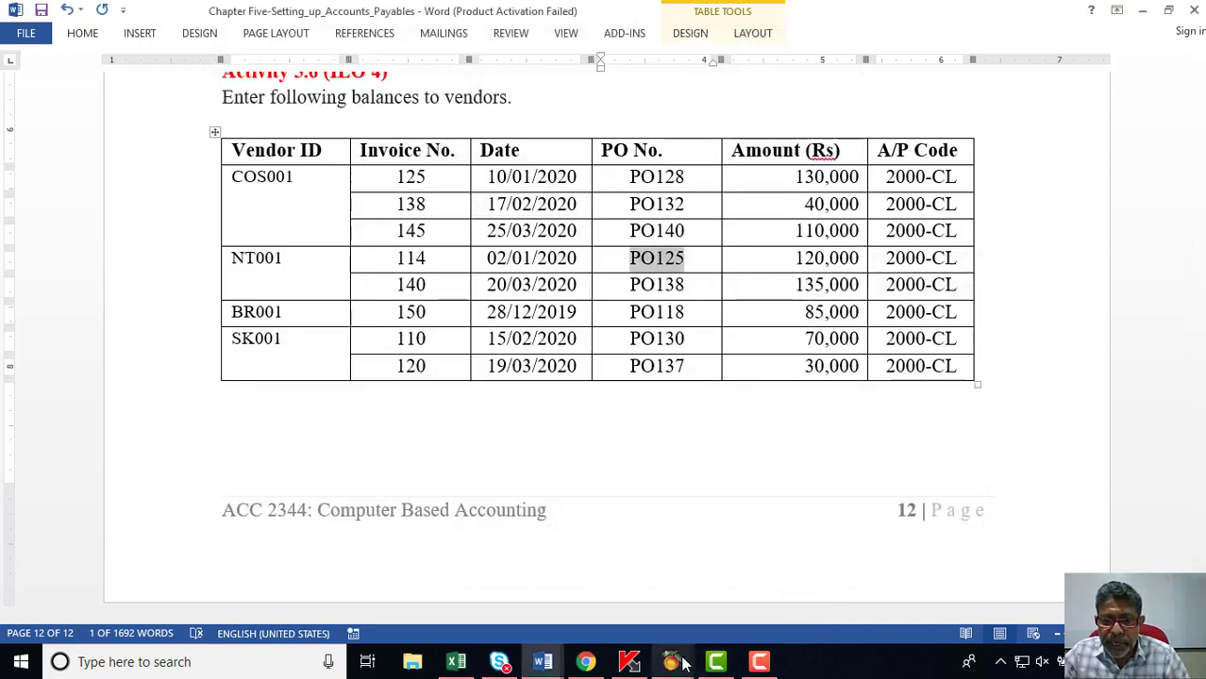
mouse_move(671, 661)
click(753, 585)
click(786, 381)
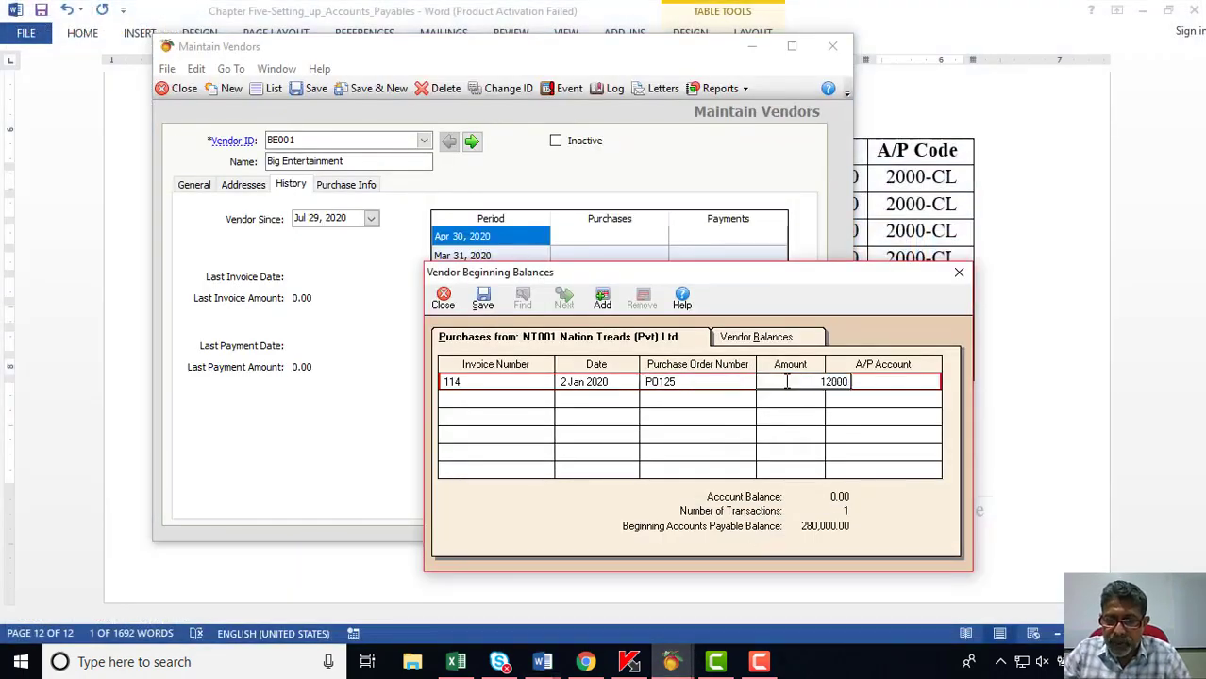
key(Tab)
text(2)
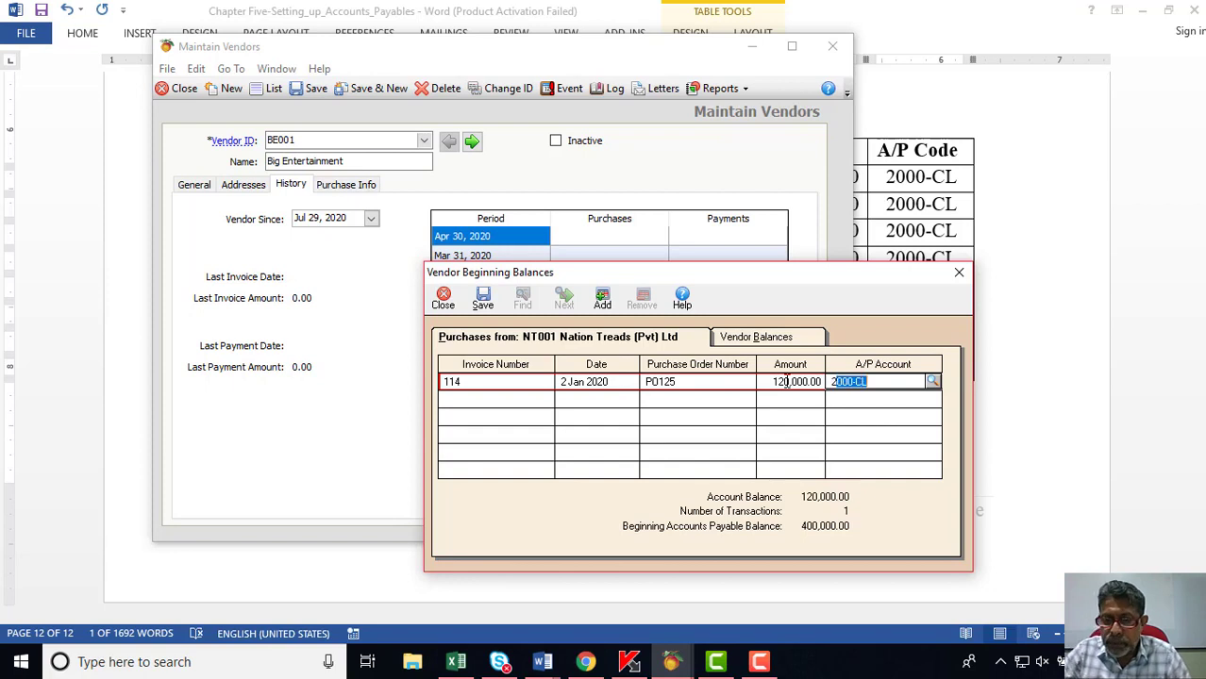
Copy invoice number 140 from the Word table and paste it into NT001's second purchase row in Peachtree.
click(1015, 288)
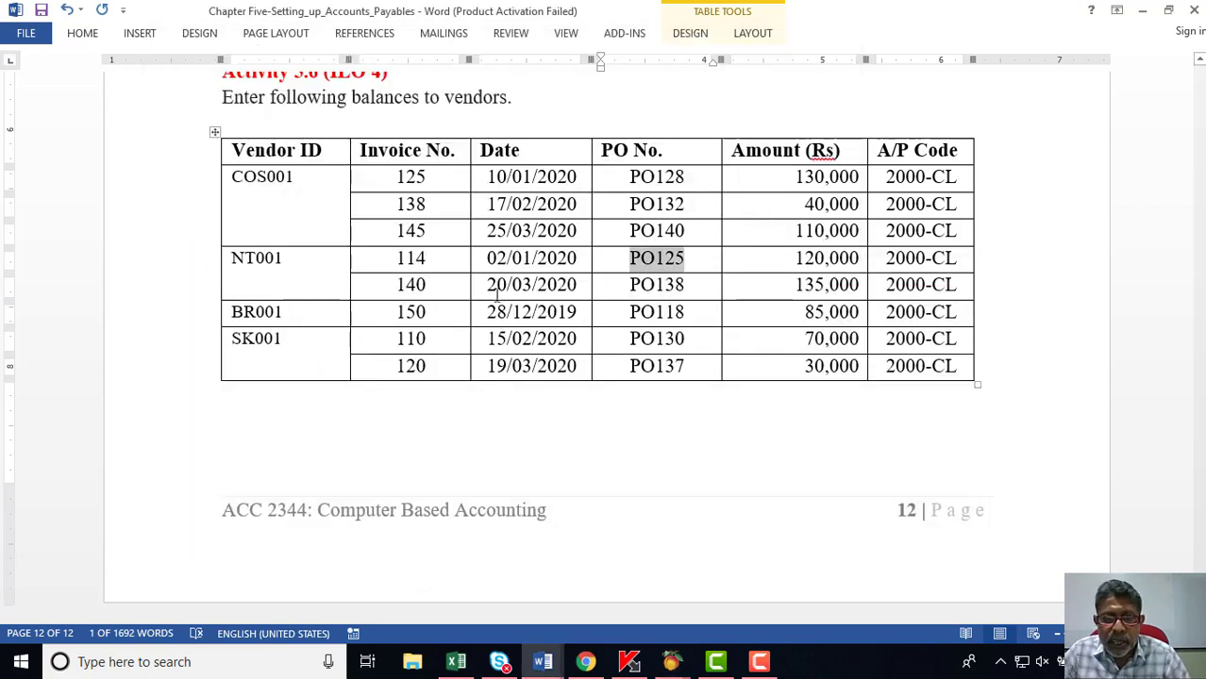
double_click(415, 285)
right_click(419, 285)
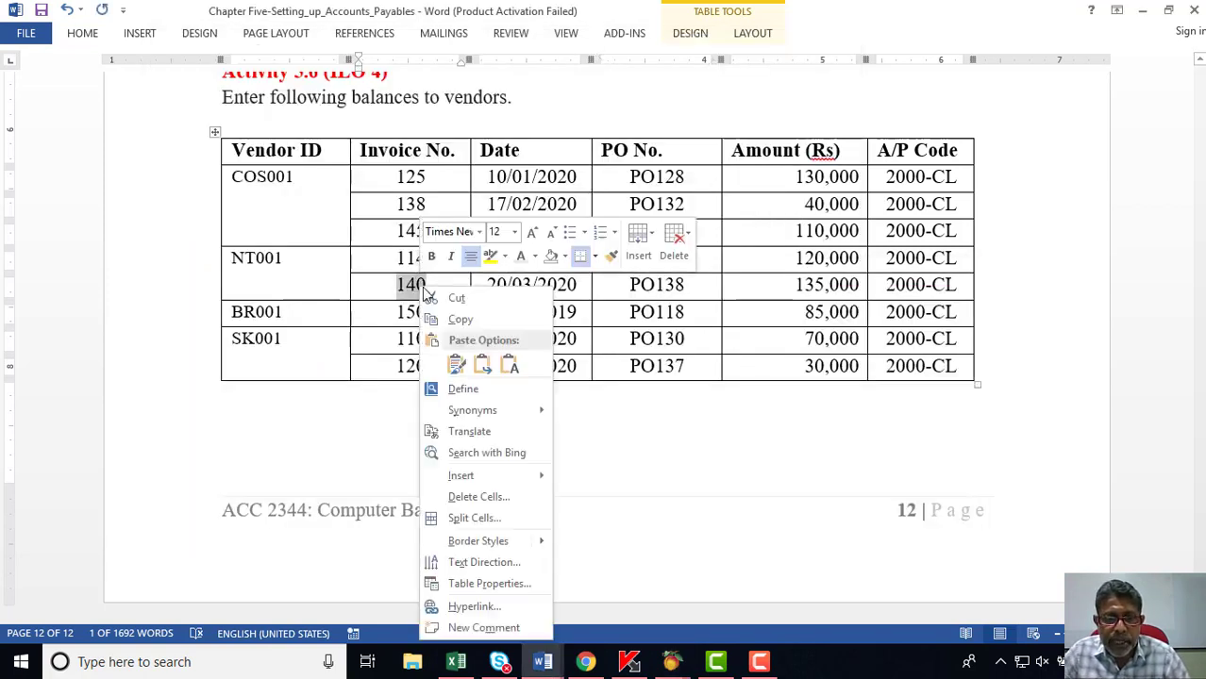
click(461, 320)
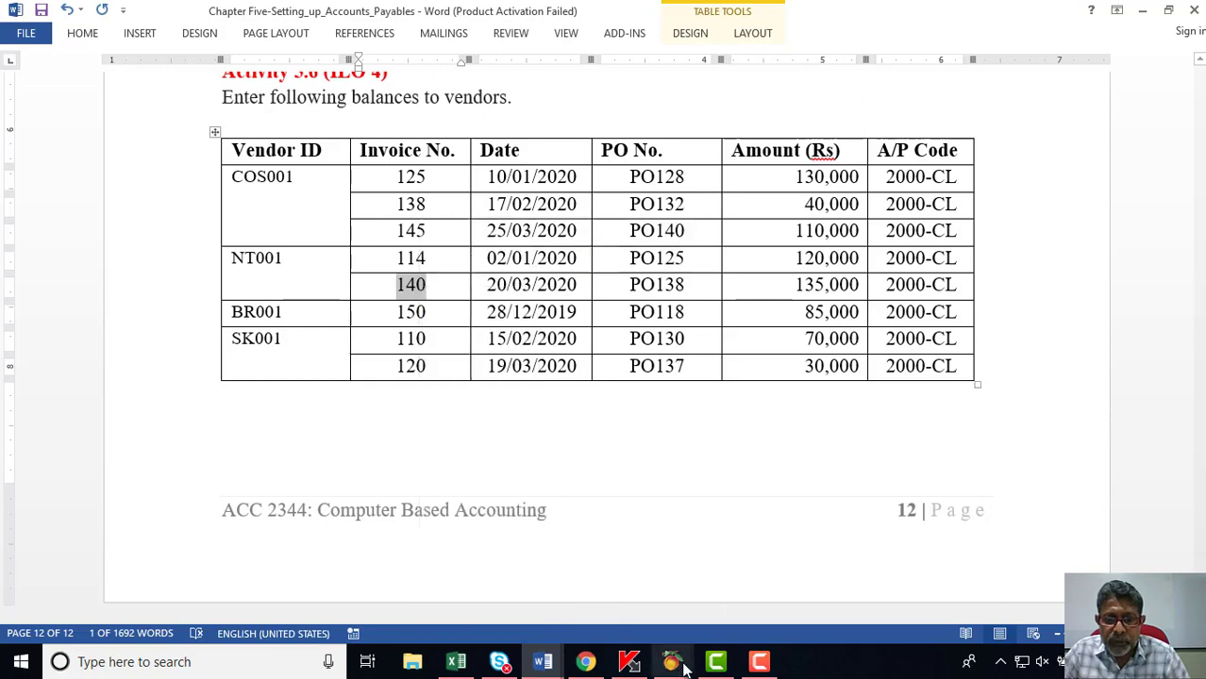
mouse_move(672, 662)
click(745, 509)
click(501, 399)
right_click(502, 399)
click(543, 472)
Switch back to Peachtree and set the date of NT001's invoice 140 to 20 Mar 2020.
key(alt+Tab)
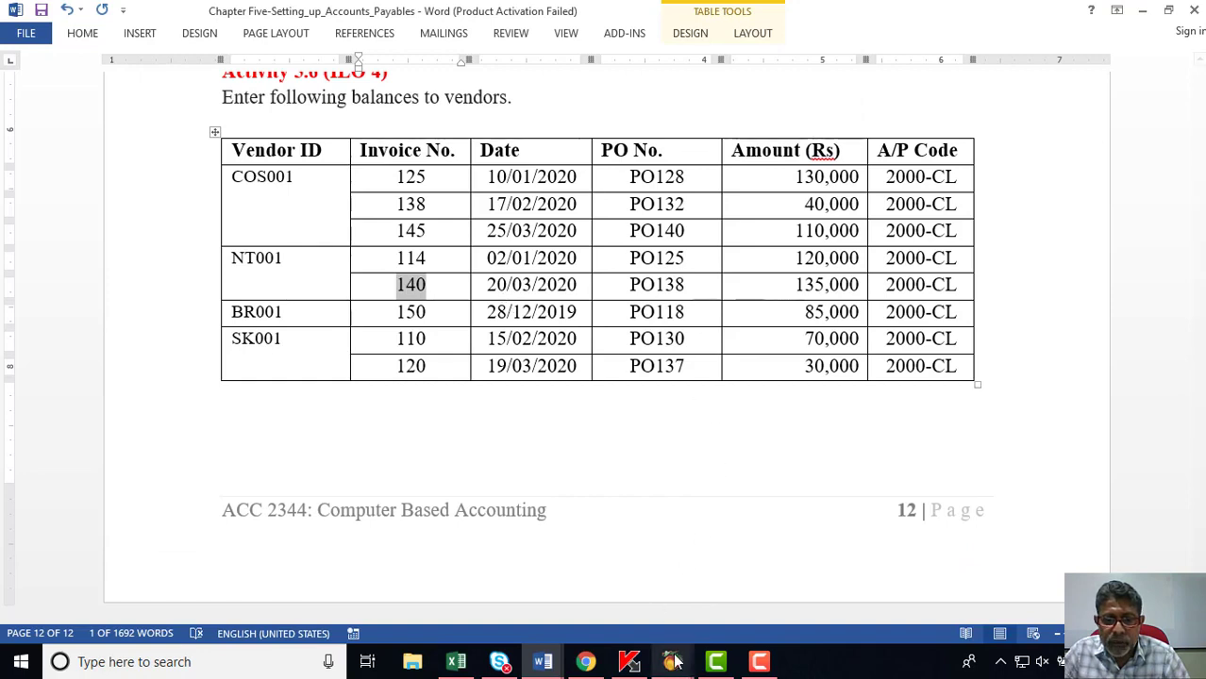
mouse_move(672, 661)
click(727, 549)
click(568, 398)
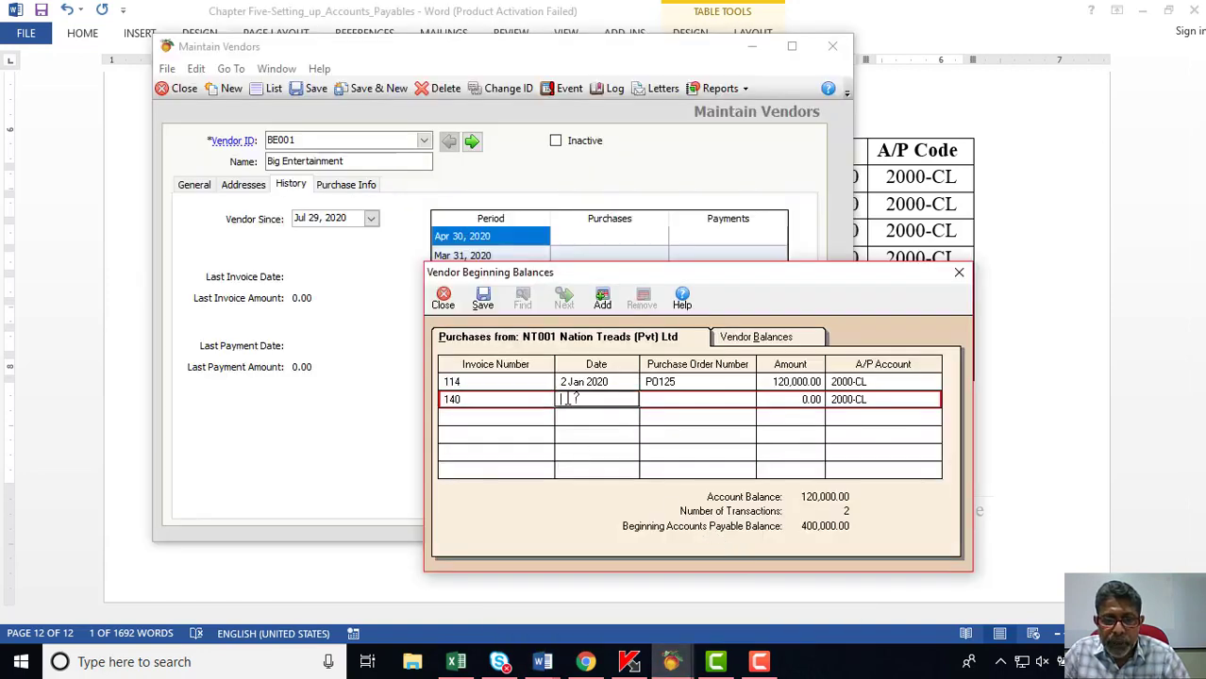
click(574, 441)
click(574, 440)
click(575, 440)
click(574, 440)
click(696, 509)
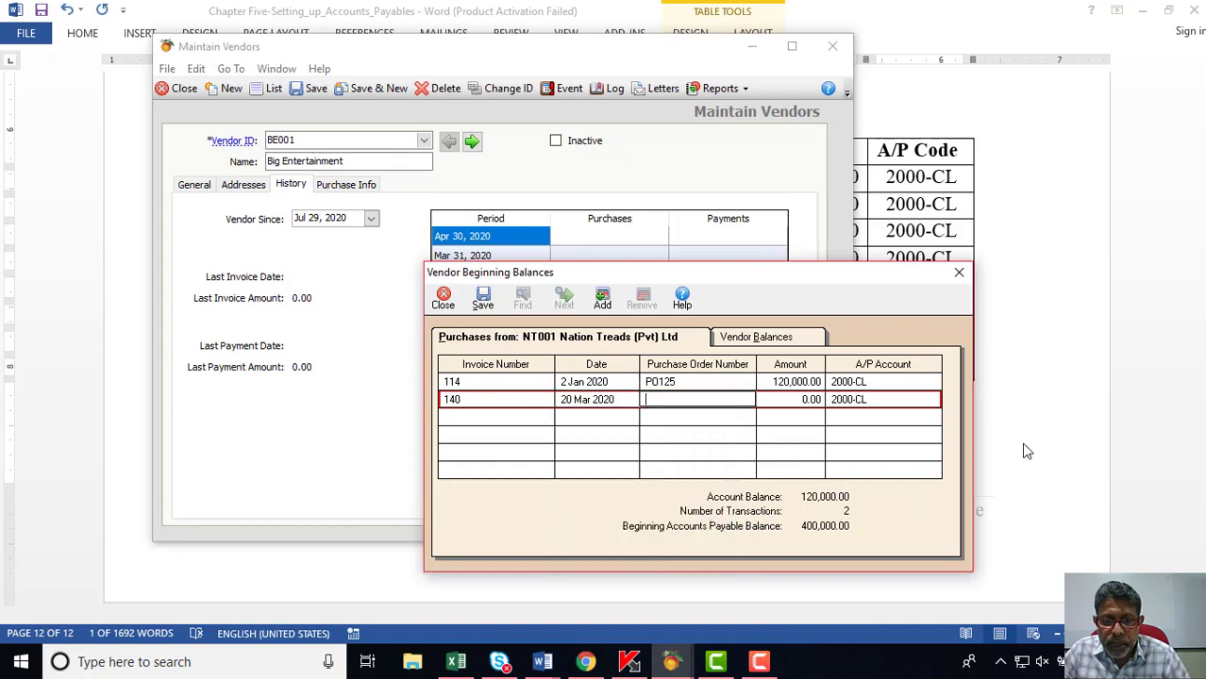
Copy PO138 from the Word table and paste it as the purchase order number of invoice 140 in Peachtree.
click(991, 425)
double_click(647, 284)
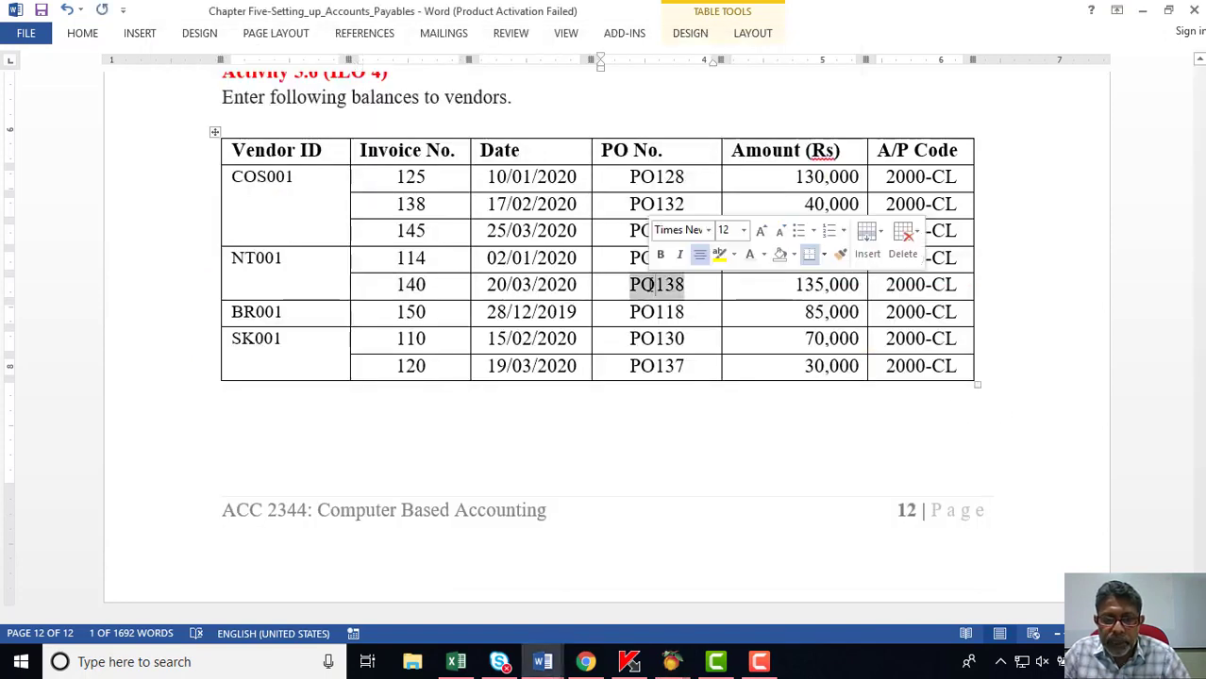
right_click(651, 292)
click(691, 324)
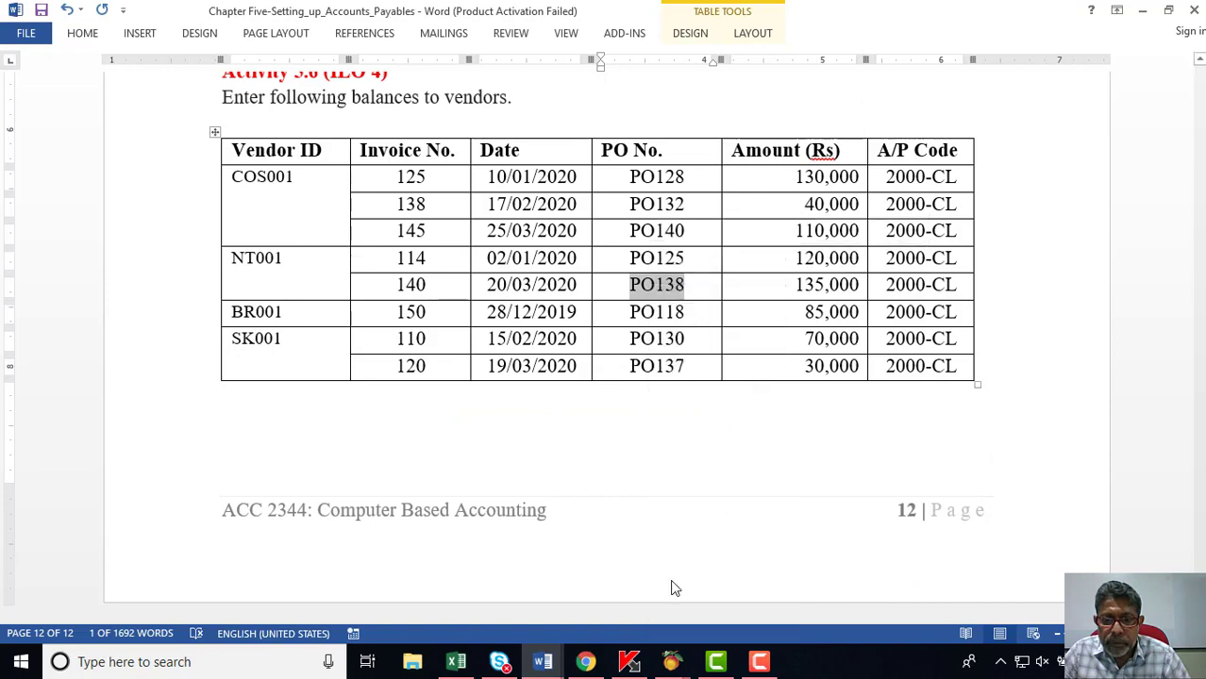
mouse_move(671, 661)
click(778, 556)
right_click(661, 400)
click(705, 471)
Check invoice 140's amount in the Word table, then set it to 135,000 in Peachtree with A/P account 2000-CL.
click(1047, 354)
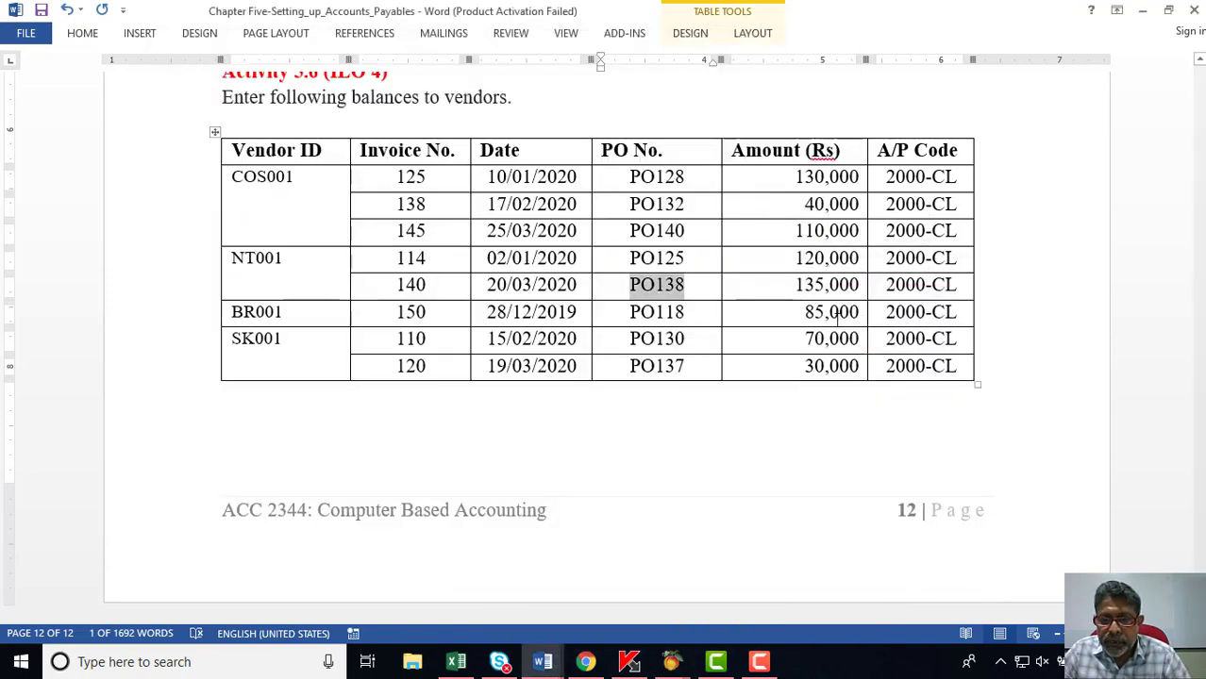
mouse_move(671, 661)
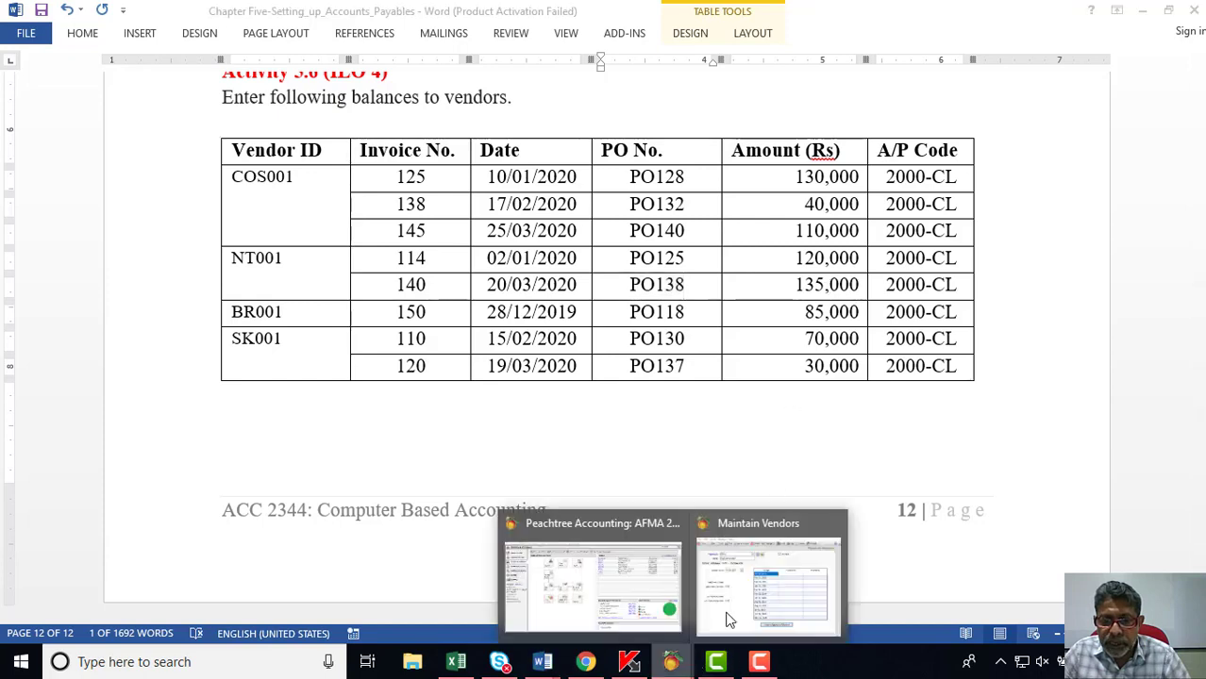
click(775, 566)
click(798, 400)
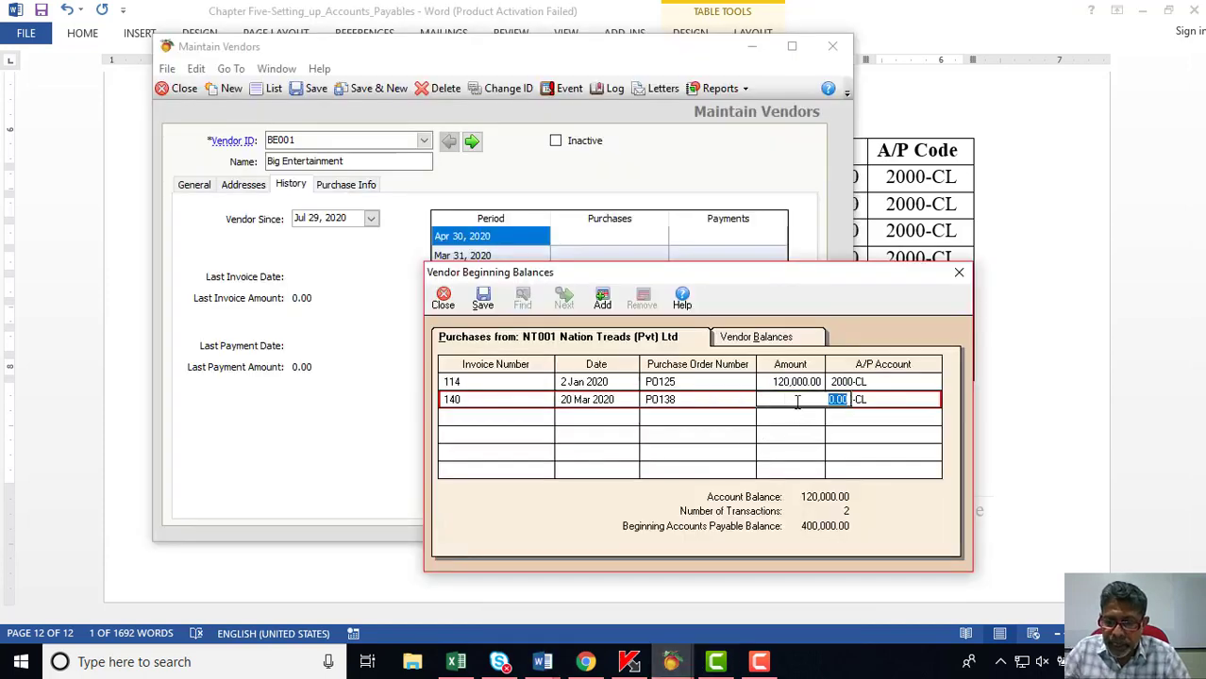
key(Tab)
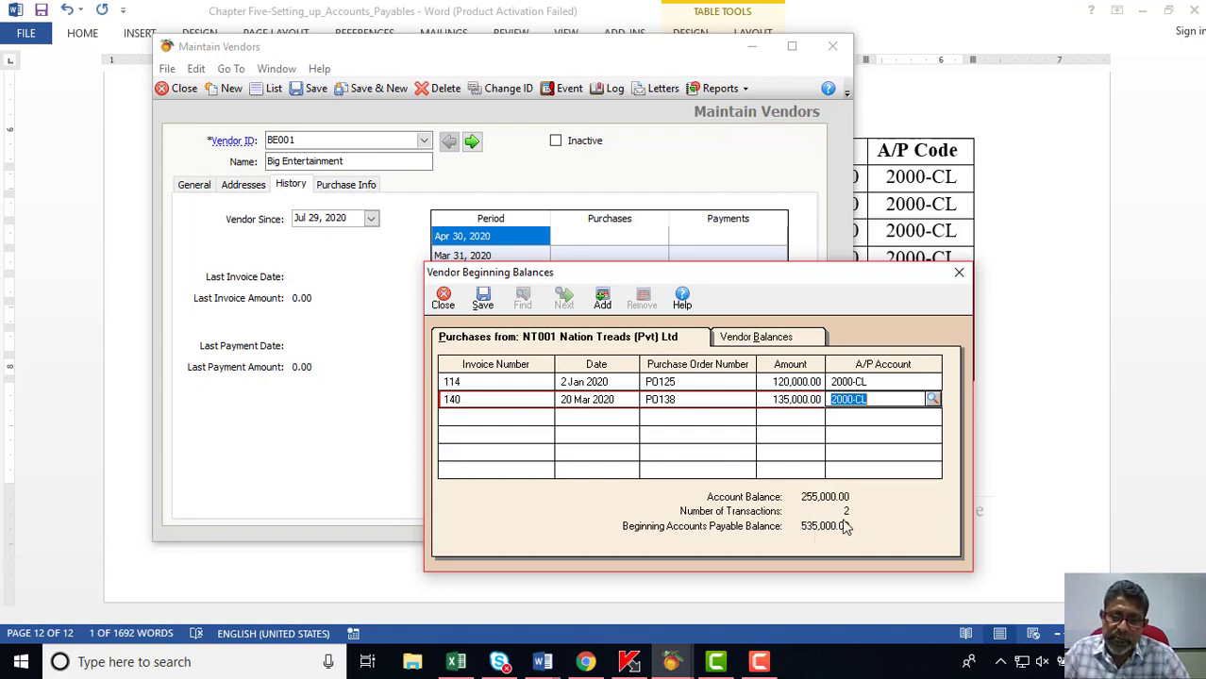
Check the next vendor in the Word table, then select BR001 Brilliant PLC in Peachtree's vendor balances and open its purchases.
click(774, 337)
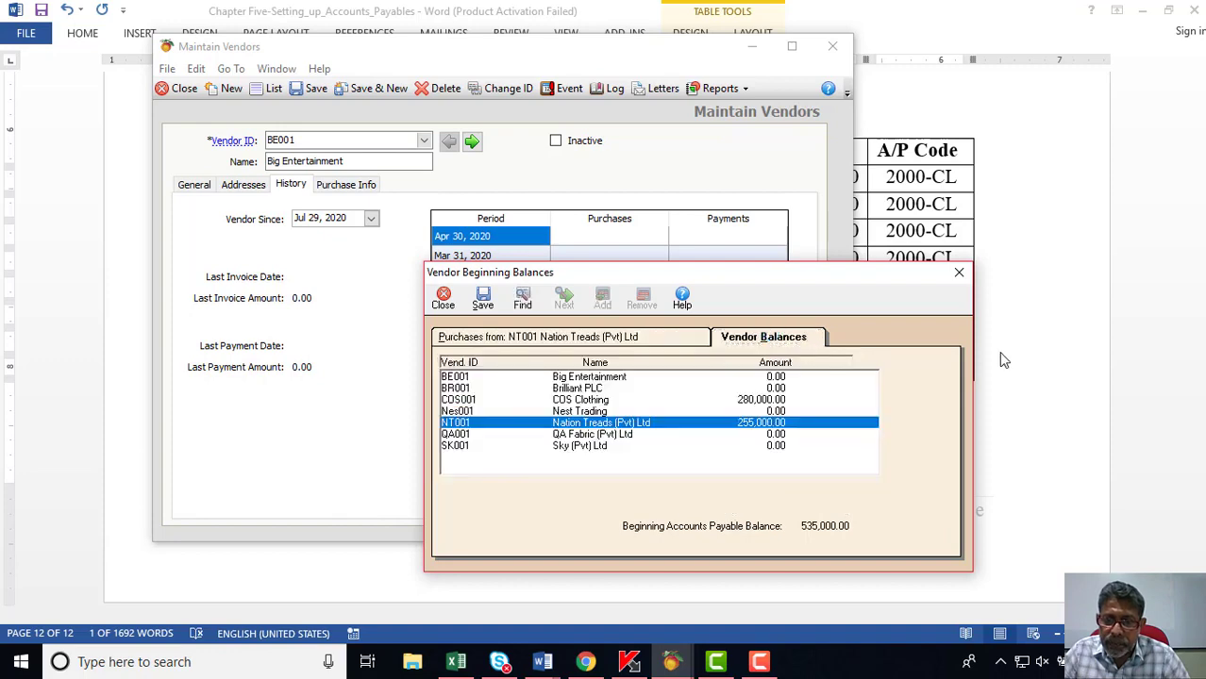
click(976, 349)
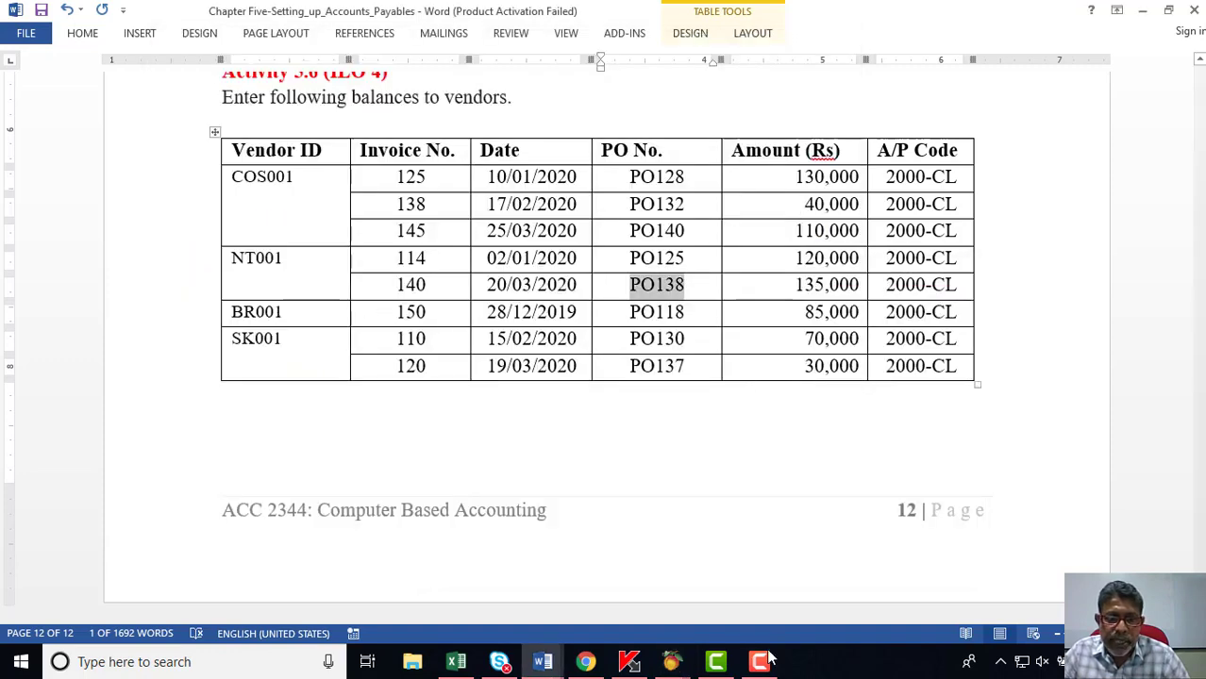
mouse_move(671, 661)
click(784, 605)
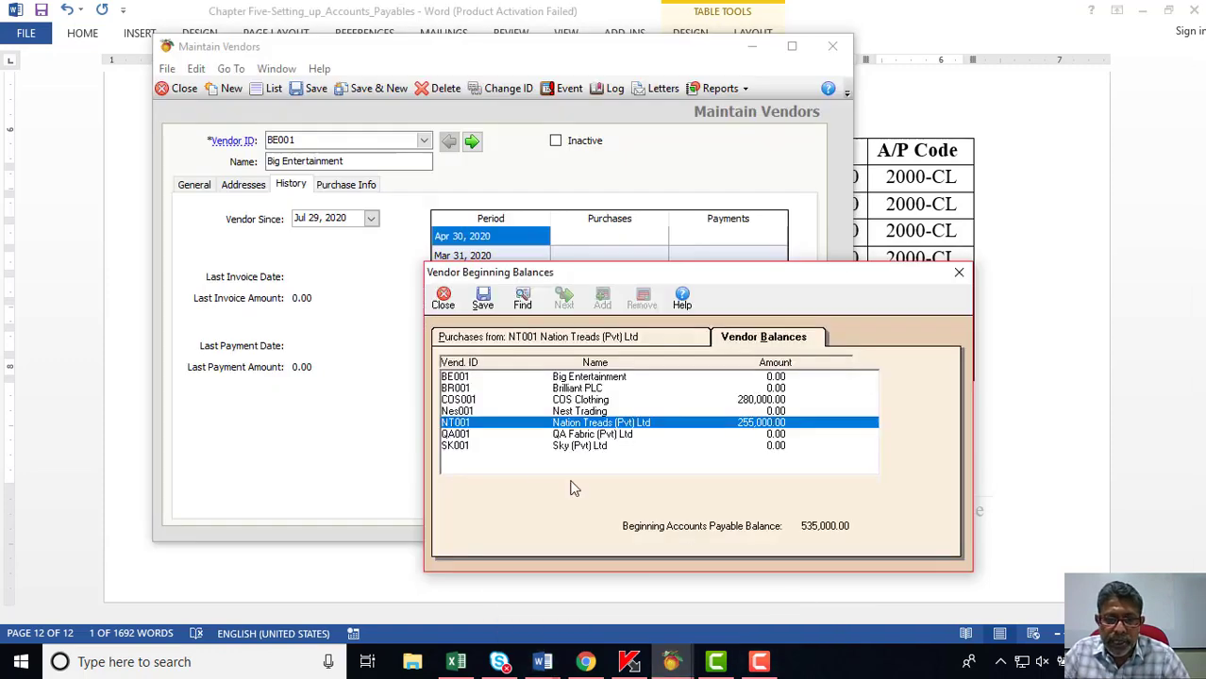
click(470, 389)
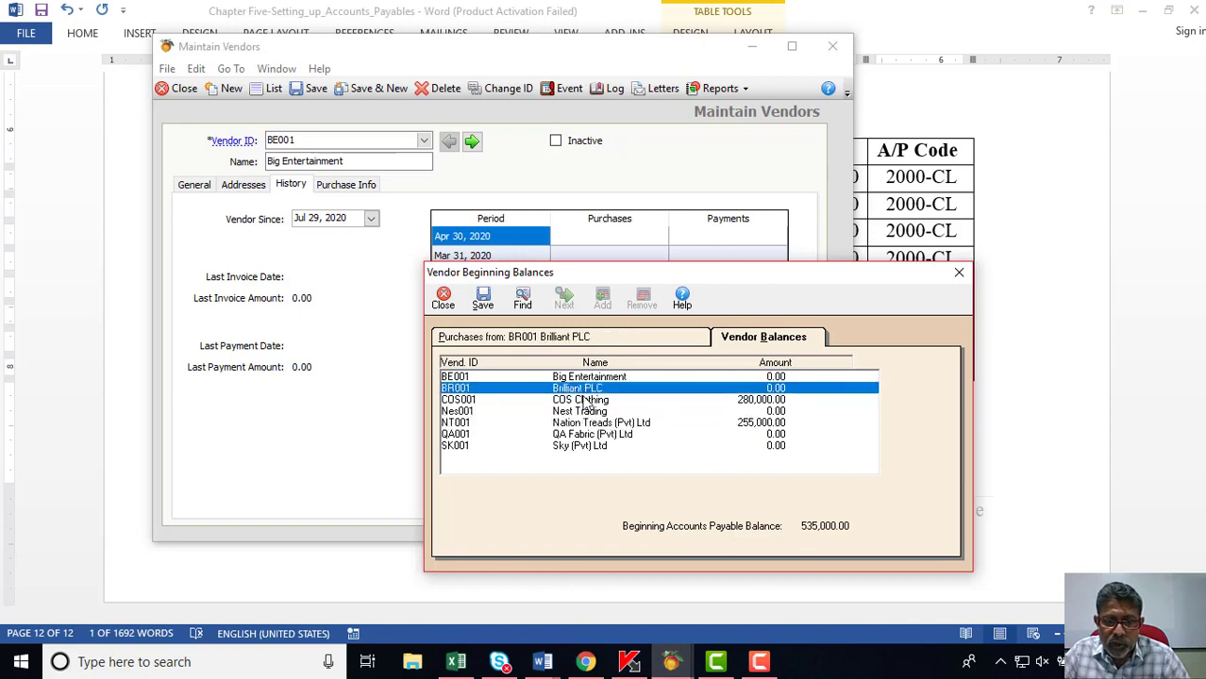
click(503, 338)
Copy invoice number 150 from the Word table and paste it into BR001's first purchase row in Peachtree.
click(998, 391)
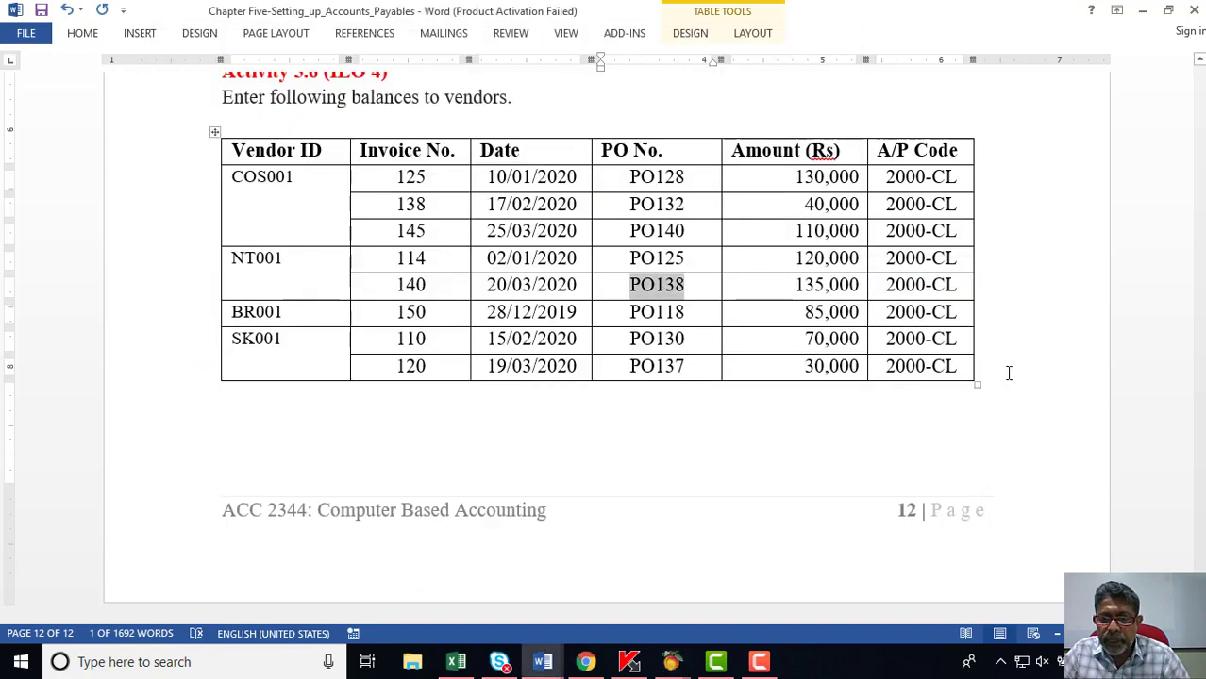
double_click(415, 318)
right_click(415, 318)
click(425, 323)
mouse_move(671, 661)
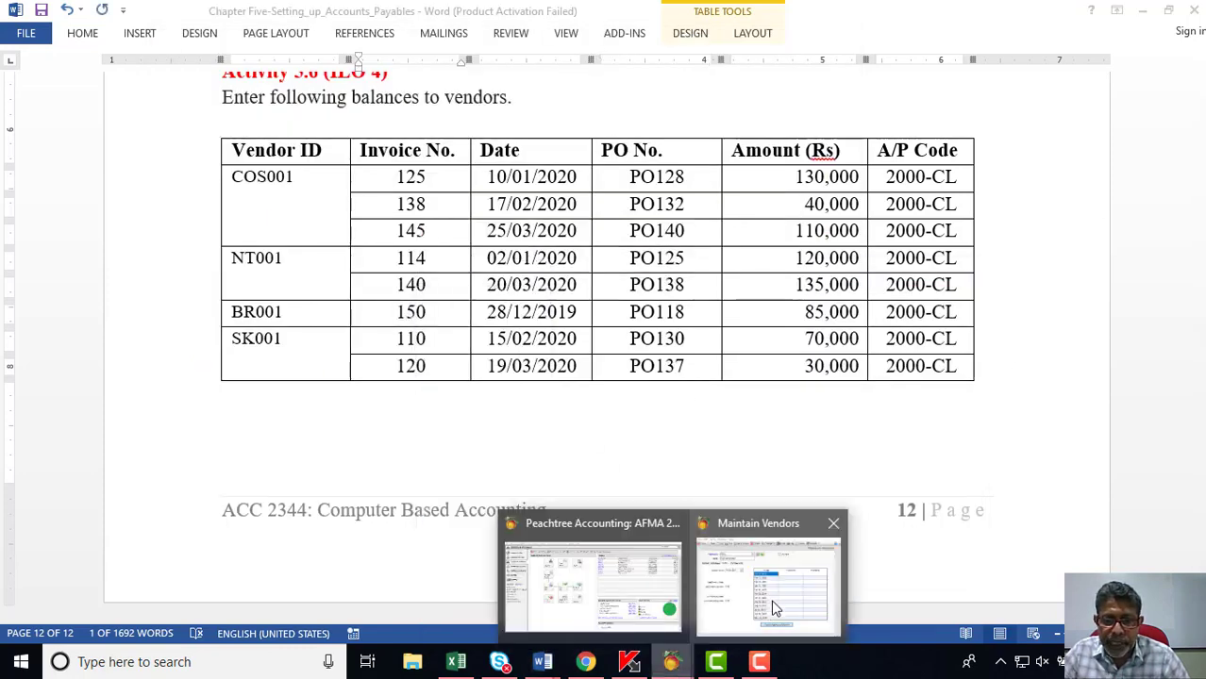
click(802, 547)
right_click(476, 381)
click(464, 381)
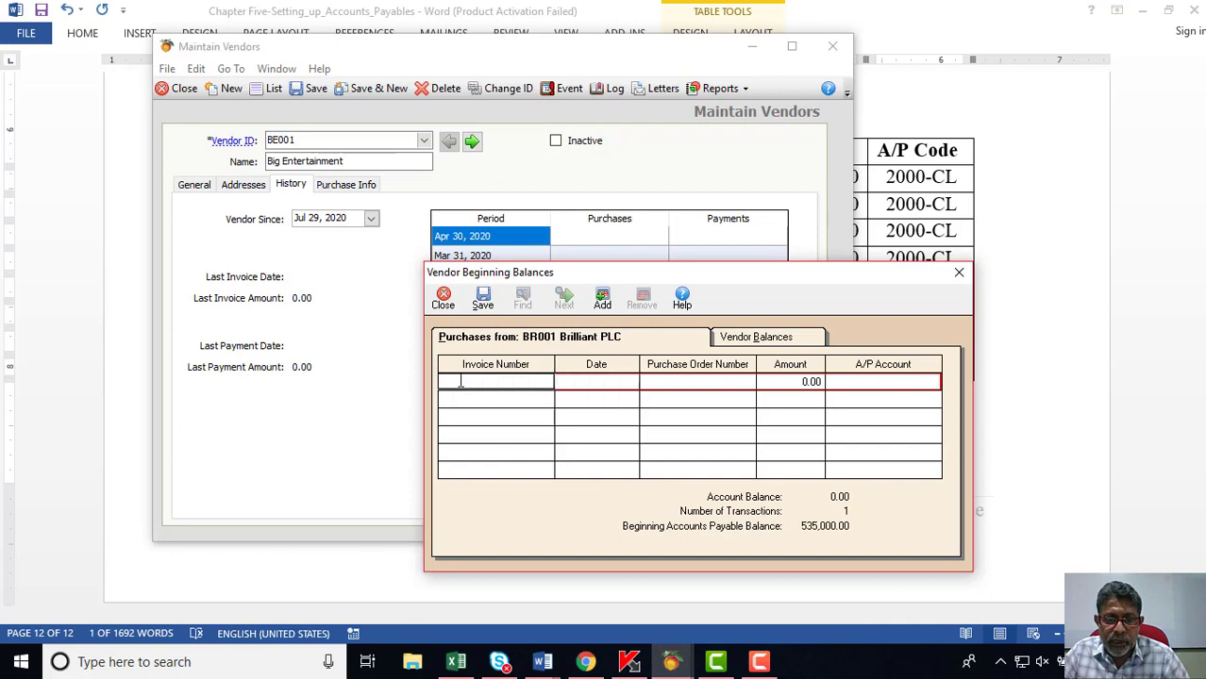
right_click(460, 381)
click(502, 457)
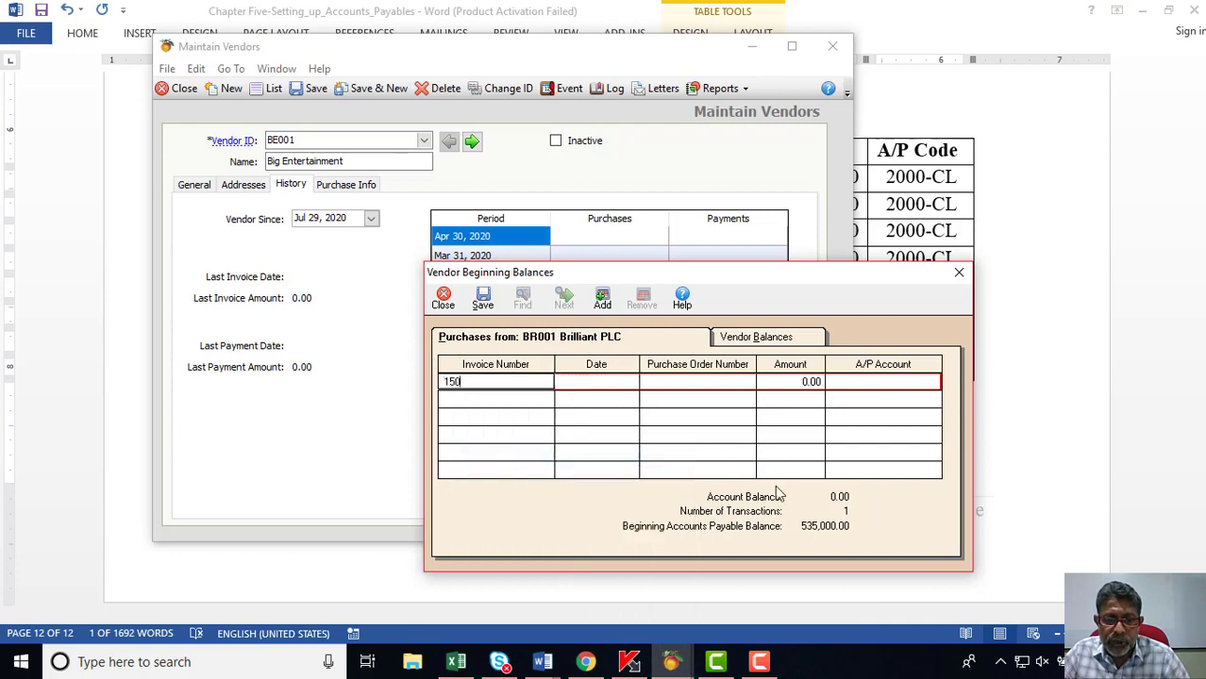
click(1019, 517)
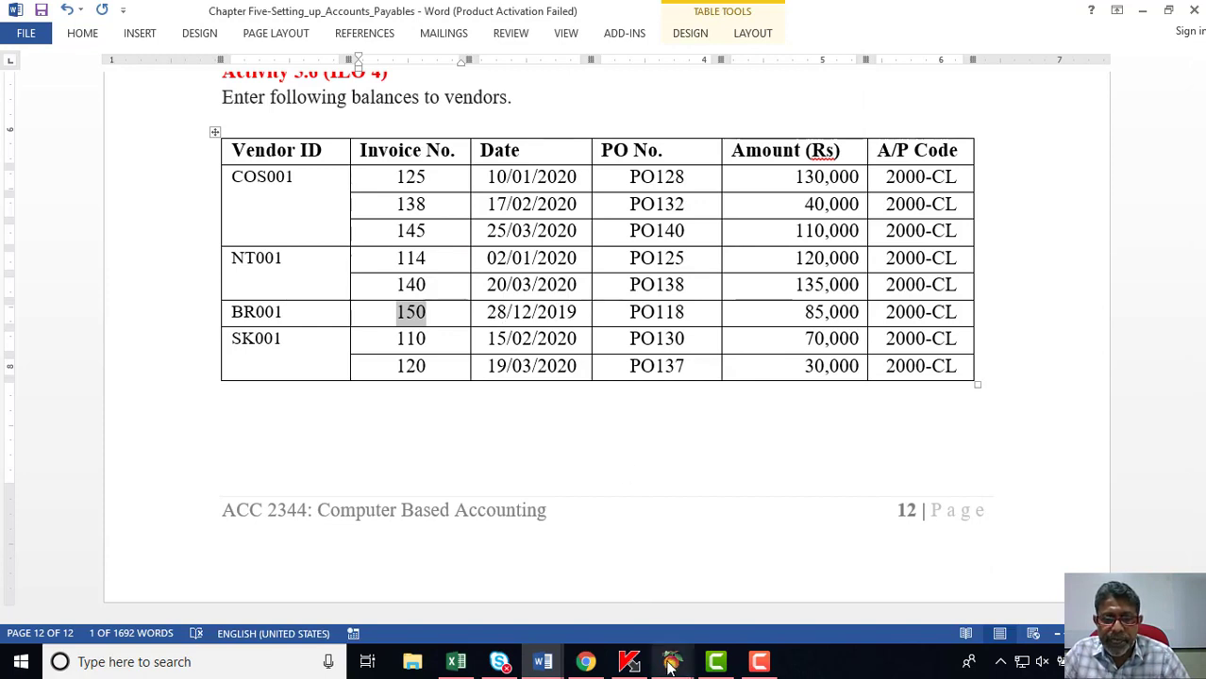
mouse_move(671, 661)
click(763, 614)
click(581, 382)
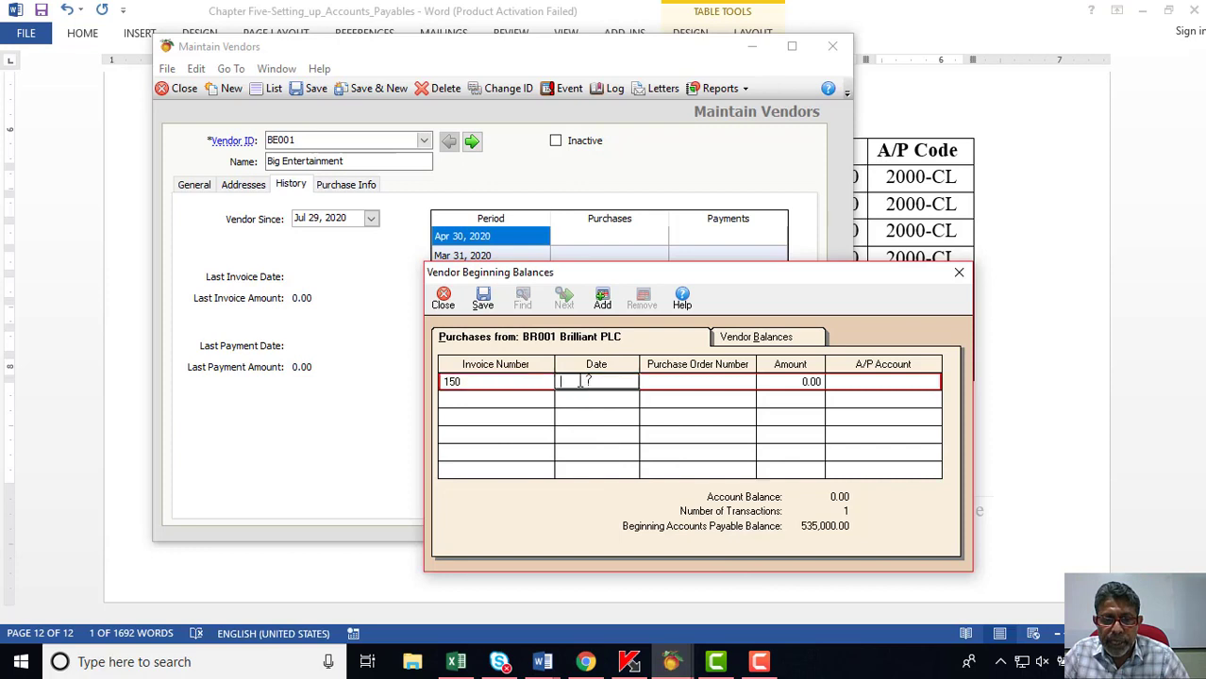
click(563, 381)
click(575, 423)
click(574, 422)
click(575, 423)
click(575, 422)
click(574, 422)
click(575, 423)
click(575, 423)
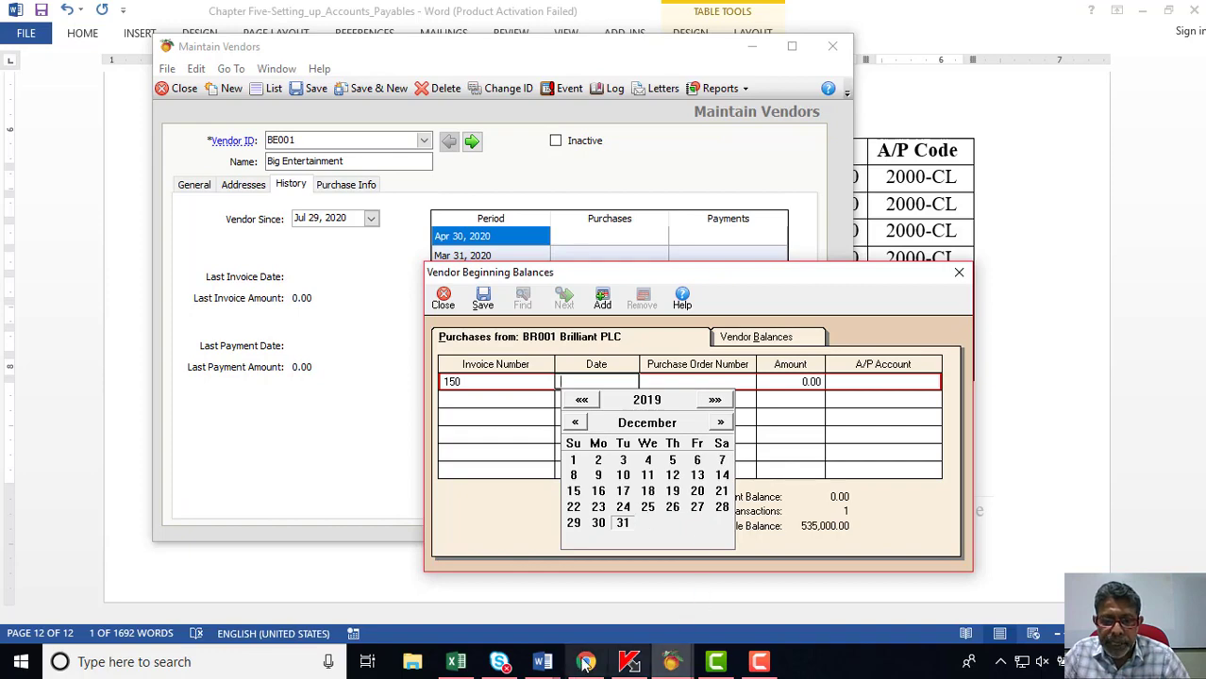
Check invoice 150's date in the Word table and set its date in Peachtree to 28 Dec 2019.
click(546, 664)
click(520, 606)
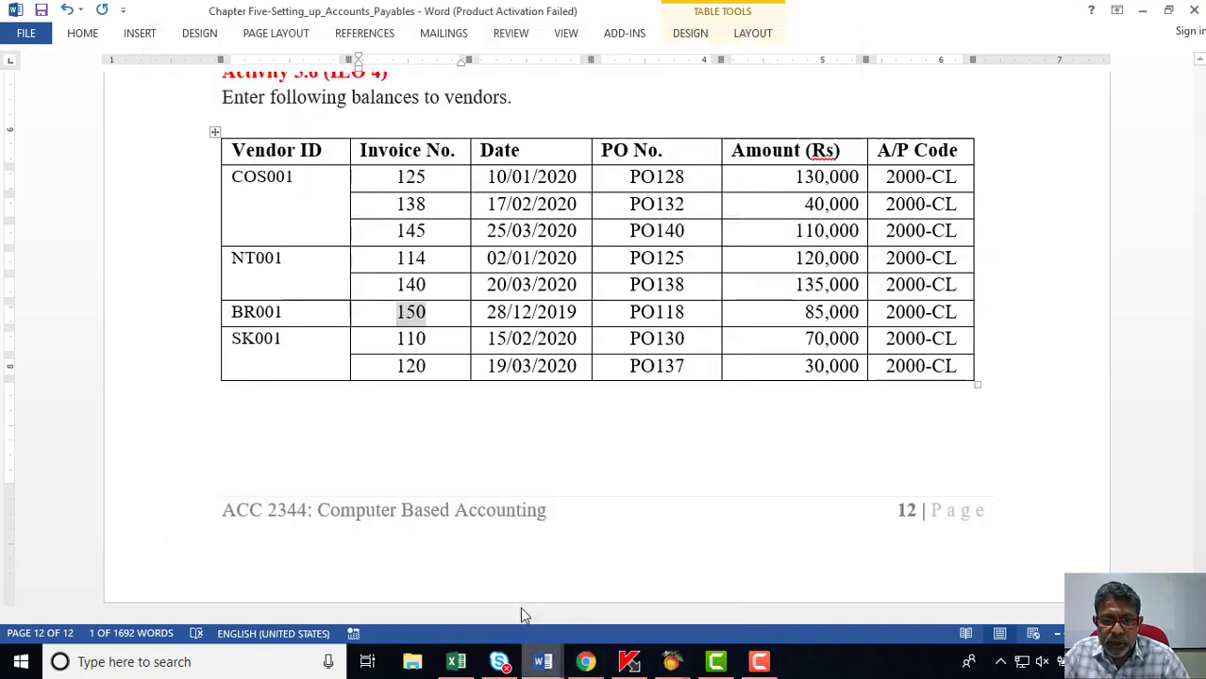
mouse_move(677, 666)
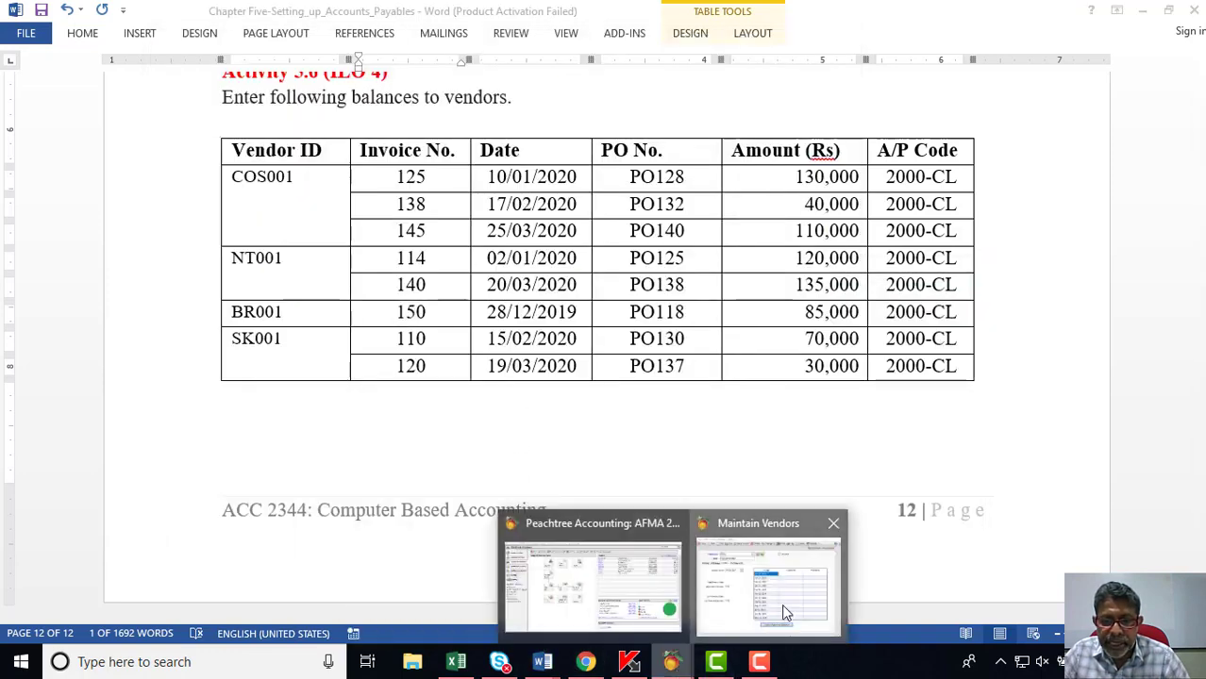
click(773, 587)
click(585, 381)
click(575, 422)
click(575, 423)
click(575, 422)
click(575, 423)
click(575, 422)
click(575, 423)
click(576, 423)
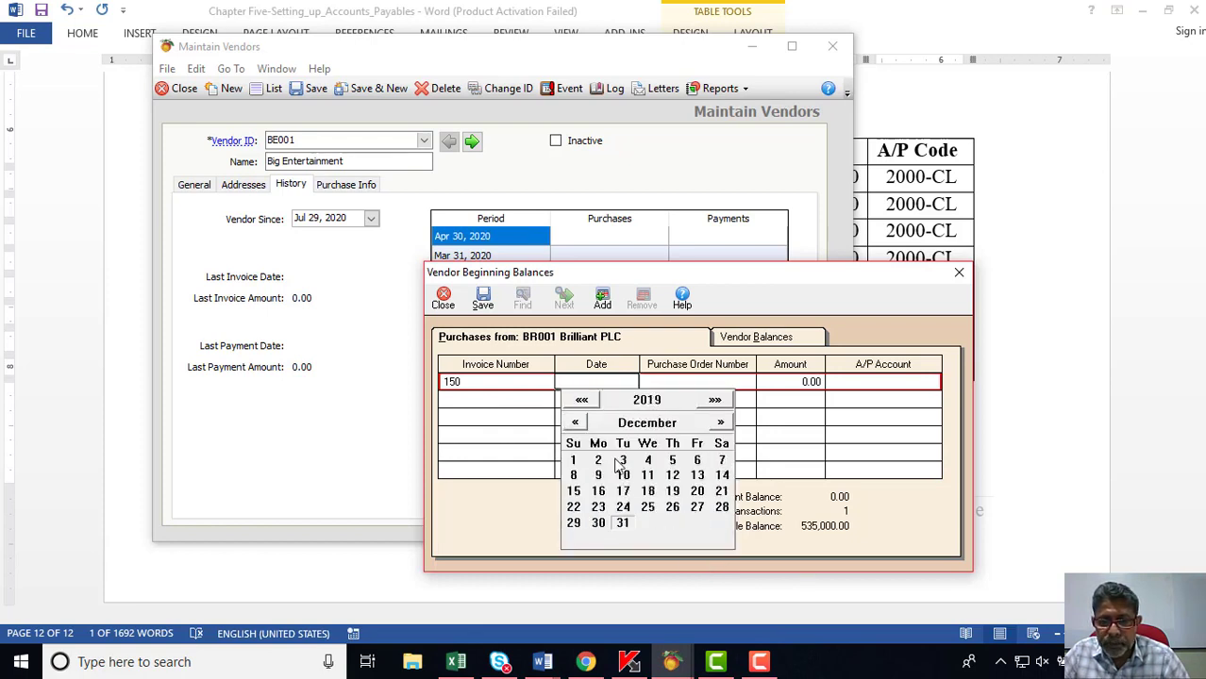
click(721, 507)
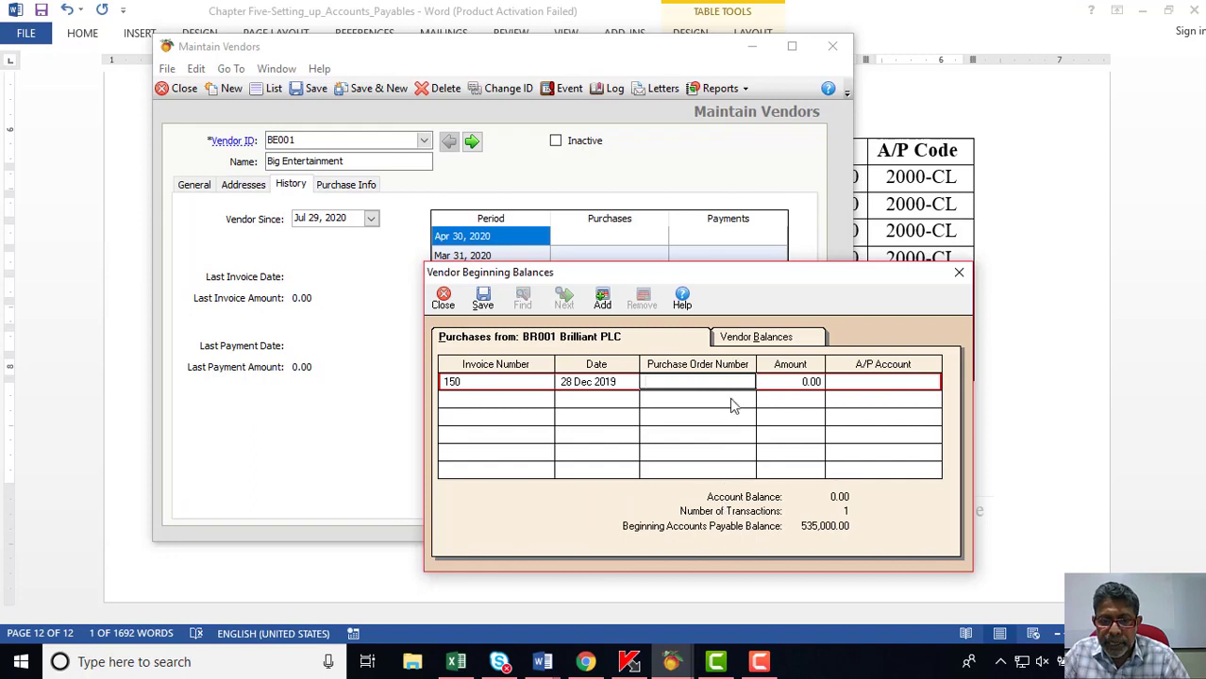
Copy PO118 from the Word table and paste it as the purchase order number of invoice 150 in Peachtree.
mouse_move(543, 661)
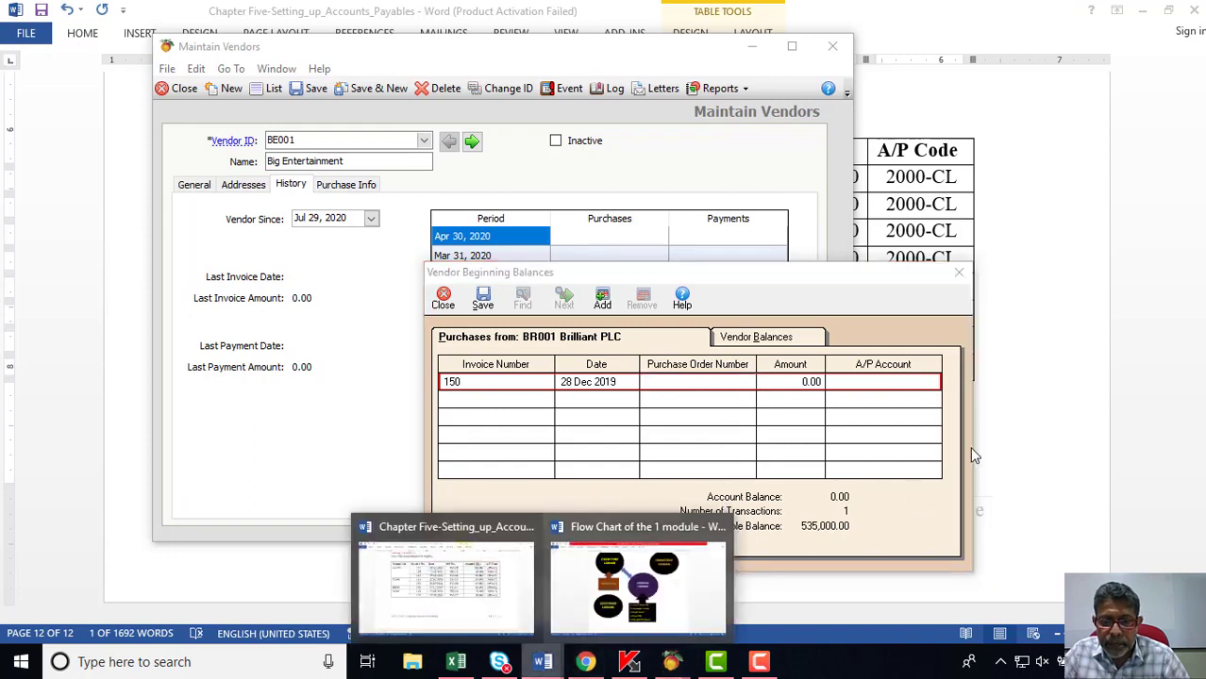
click(444, 578)
double_click(676, 313)
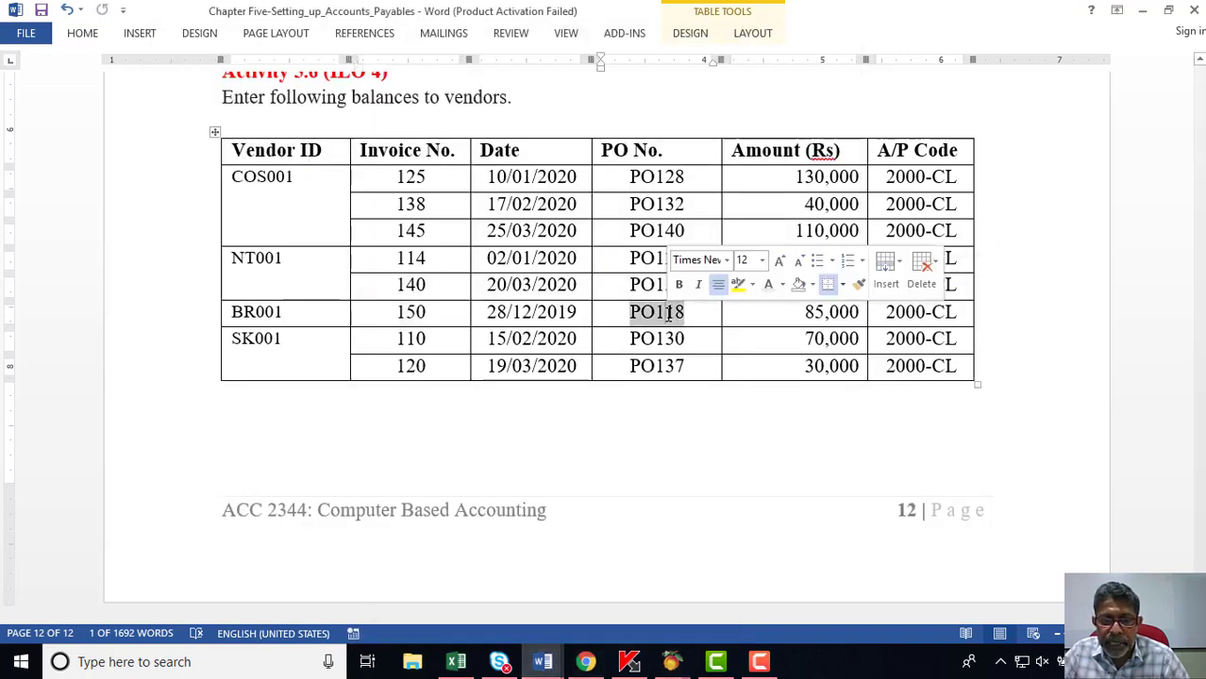
right_click(672, 311)
click(707, 315)
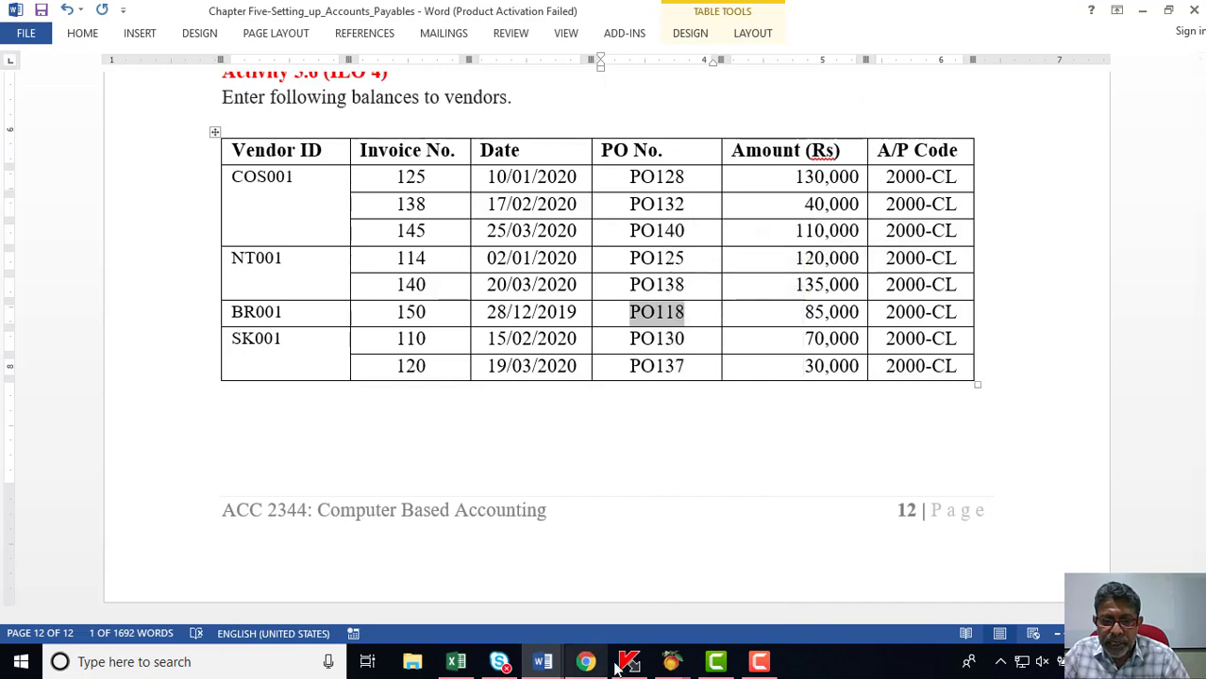
mouse_move(671, 661)
click(754, 575)
right_click(673, 381)
click(709, 458)
Check invoice 150's amount in the Word table, then set its amount to 85,000 and its A/P account to 2000-CL in Peachtree.
click(1003, 367)
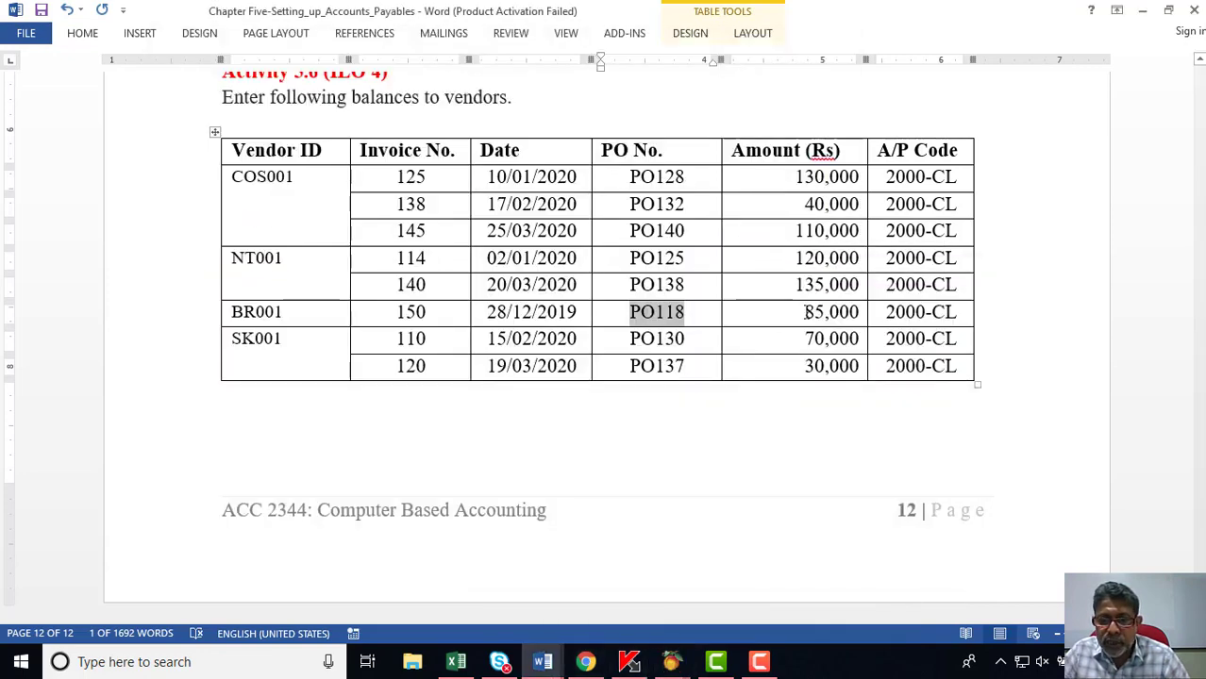
click(671, 661)
click(773, 561)
click(810, 382)
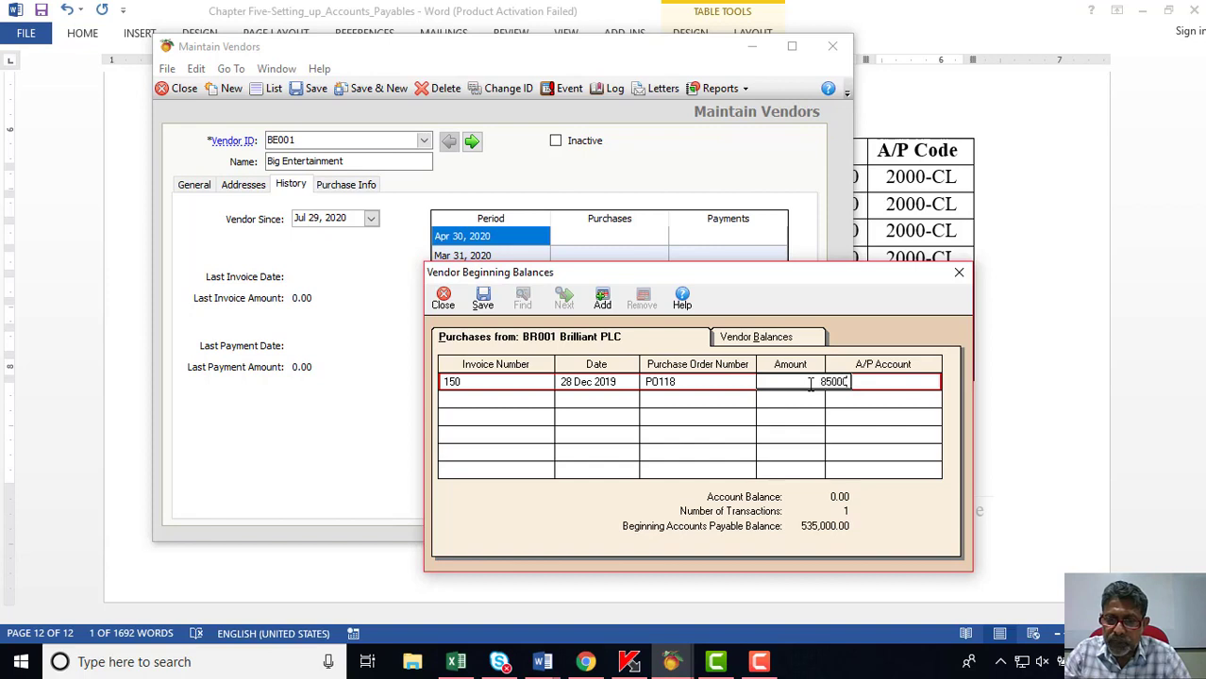
text(85000)
key(Tab)
text(2)
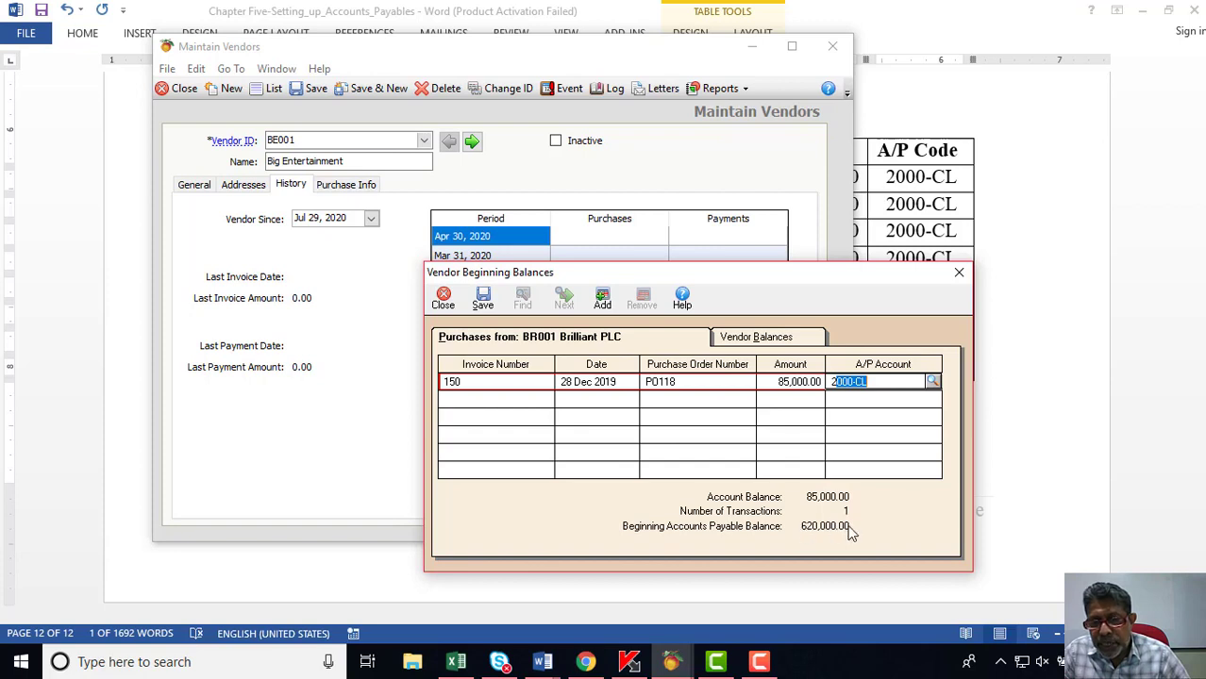
Check which vendor follows BR001 in the Word table, then select SK001 Sky (Pvt) Ltd in Peachtree's vendor balances and open its purchases.
click(786, 340)
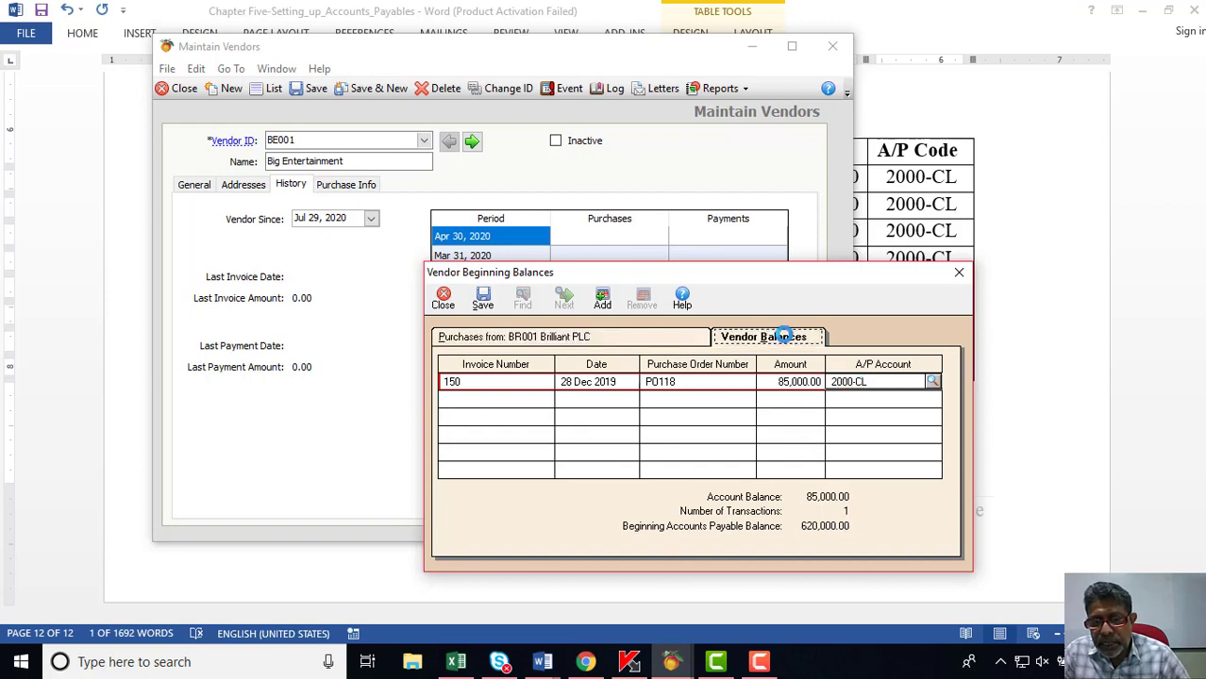
click(1017, 308)
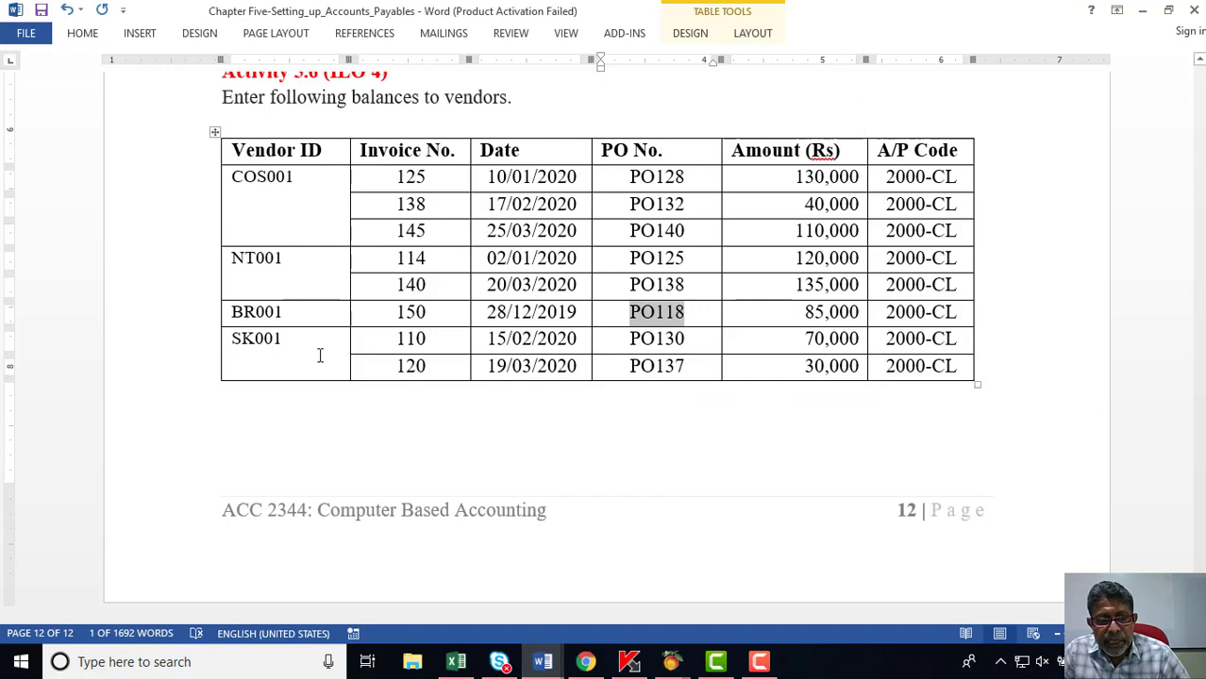
mouse_move(671, 661)
click(760, 590)
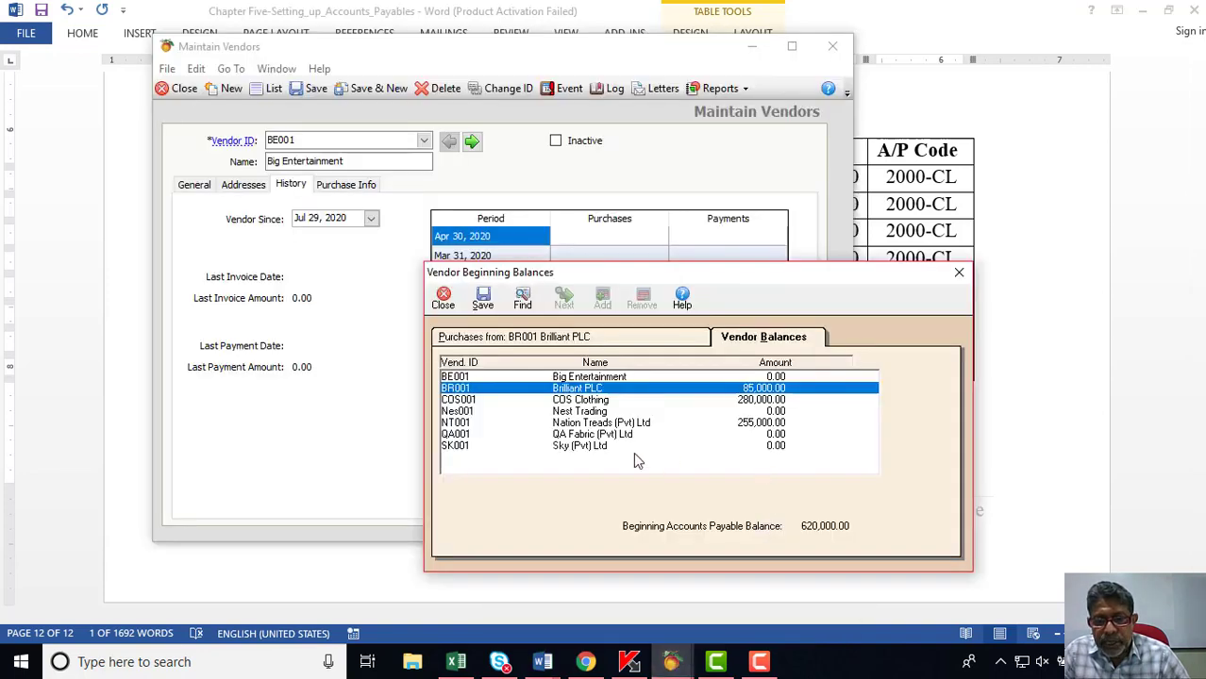
click(462, 447)
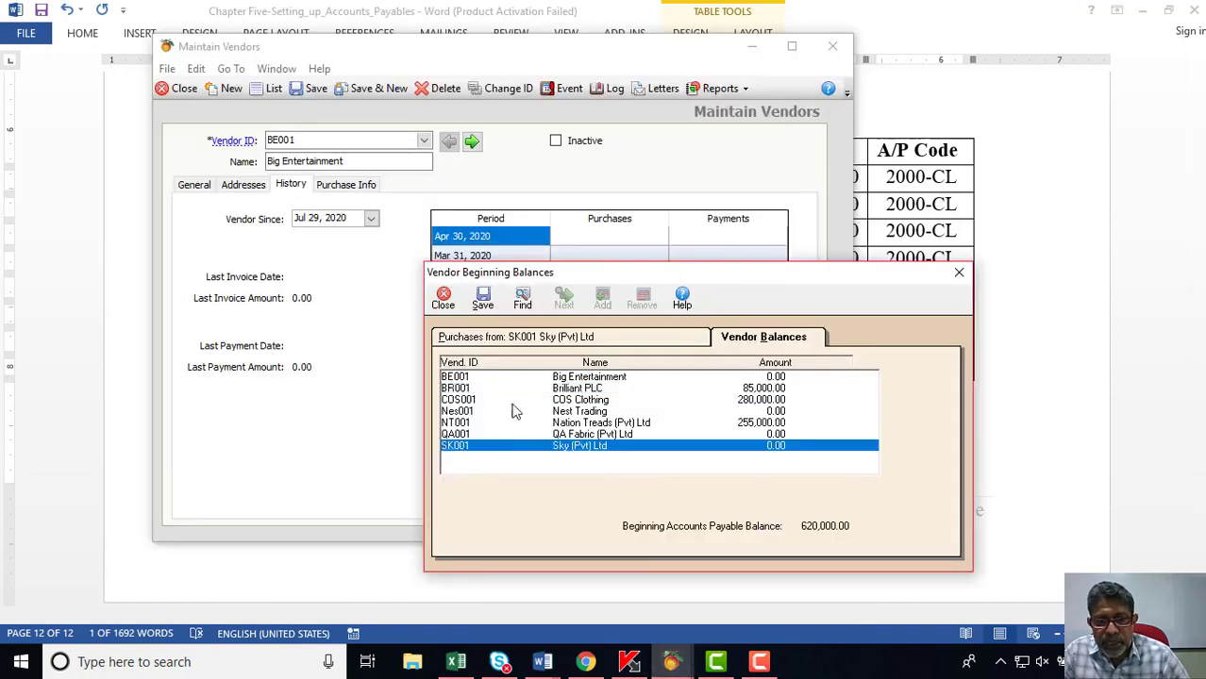
click(549, 337)
Copy SK001's first invoice number, 110, from the Word table and paste it as the invoice number in Peachtree.
click(1033, 361)
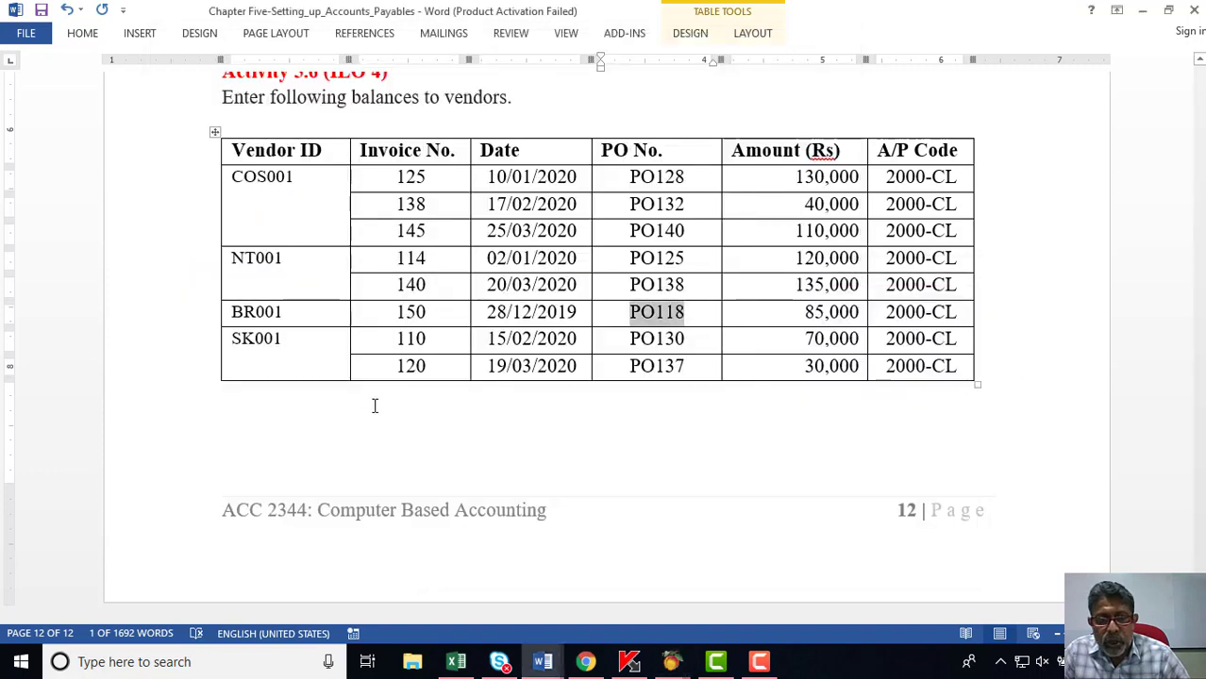
double_click(412, 339)
right_click(416, 339)
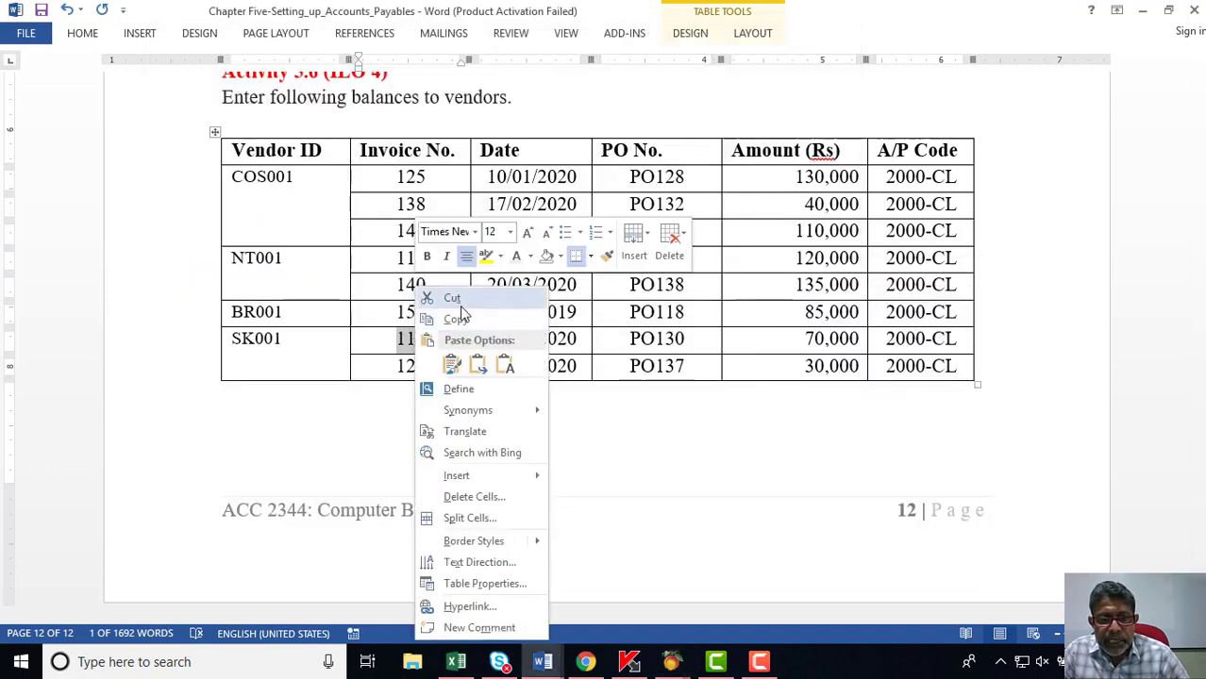
click(455, 320)
mouse_move(671, 661)
click(784, 610)
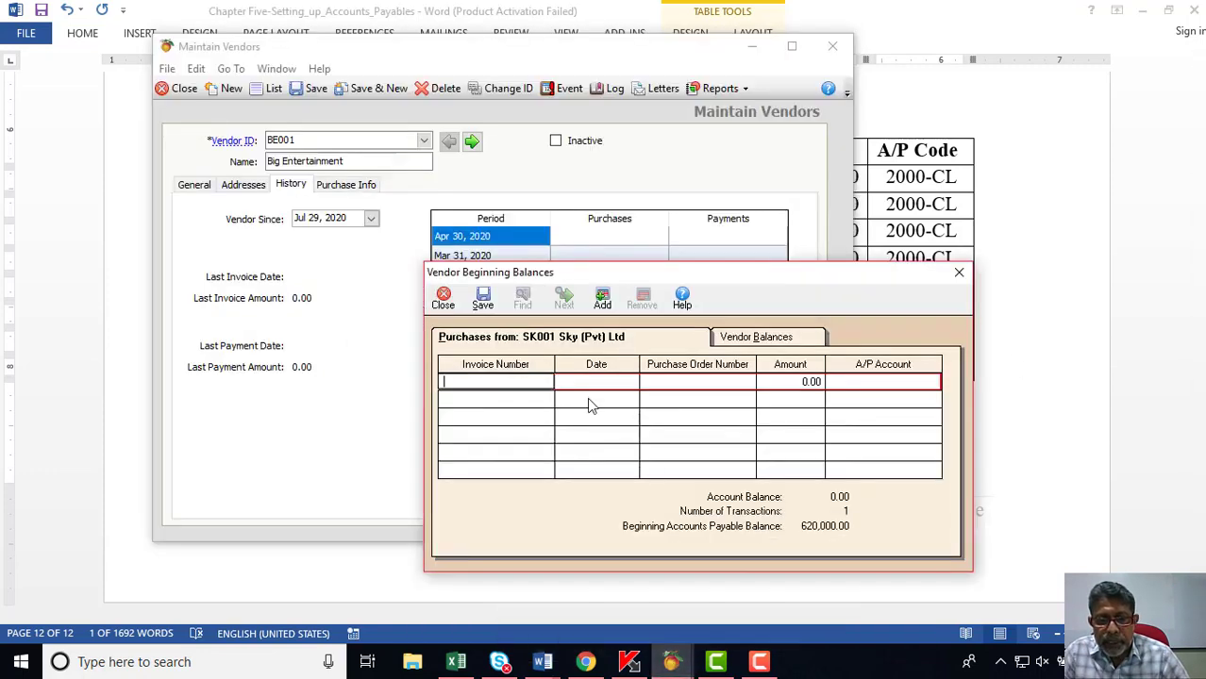
right_click(486, 379)
click(530, 452)
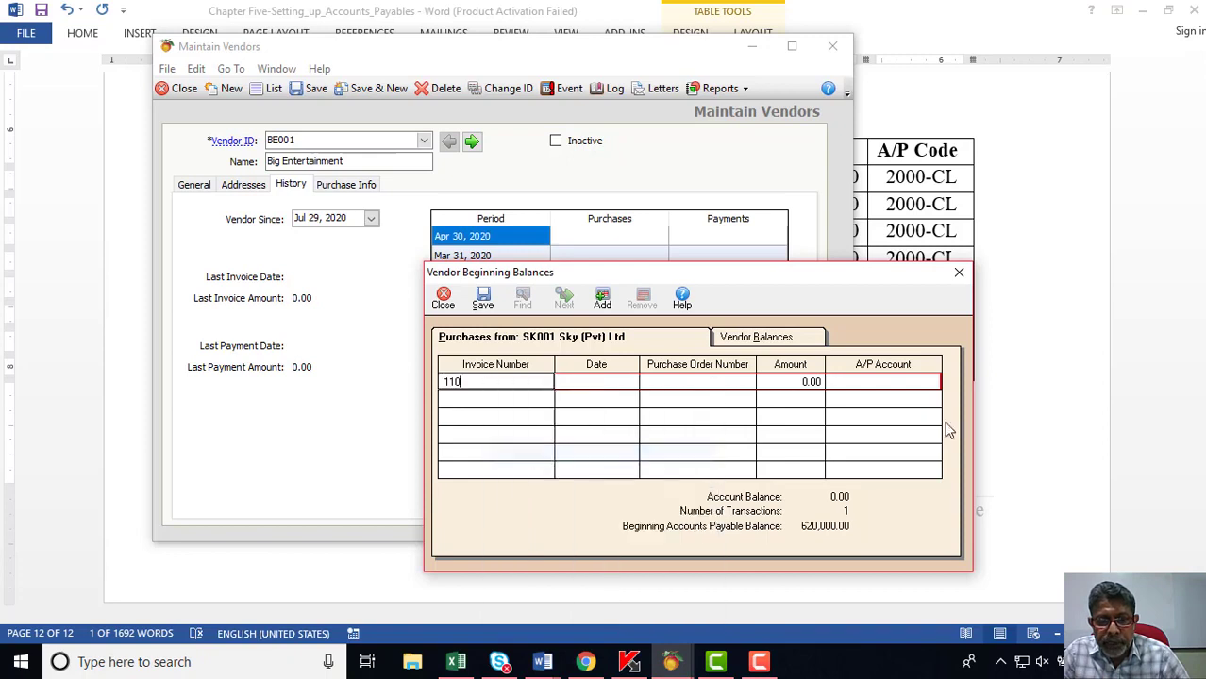
Check invoice 110's date in the Word table and set its date in Peachtree to 15 Feb 2020.
click(1008, 390)
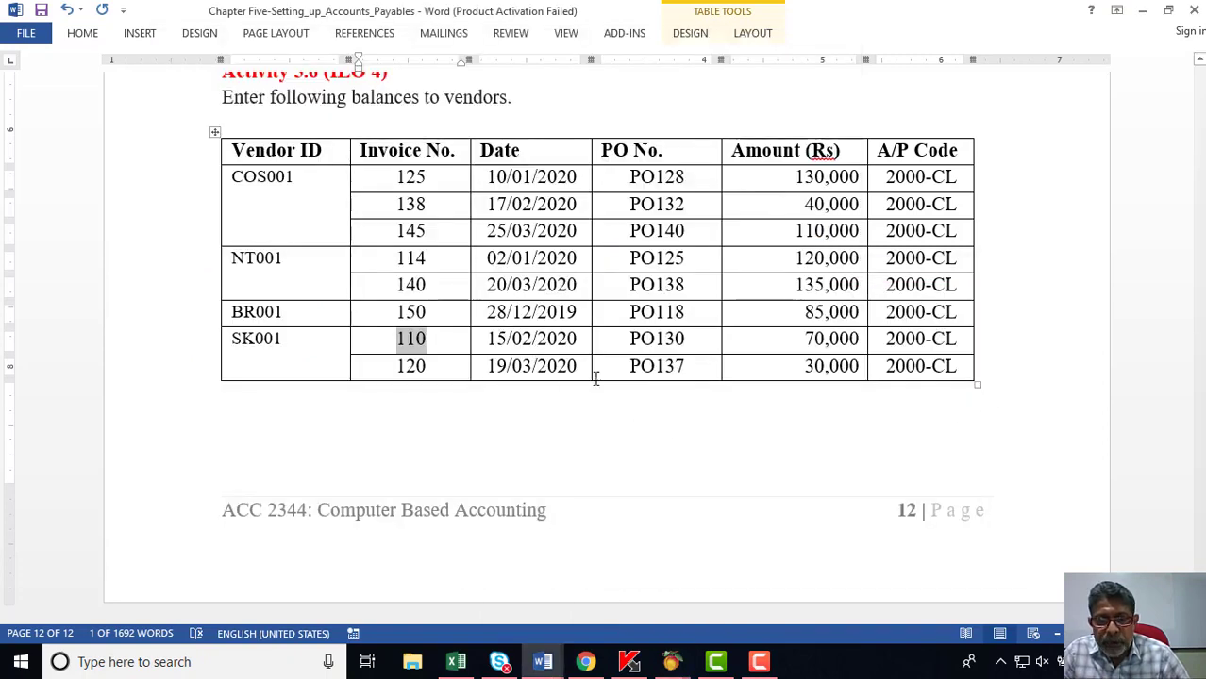
mouse_move(671, 661)
click(750, 505)
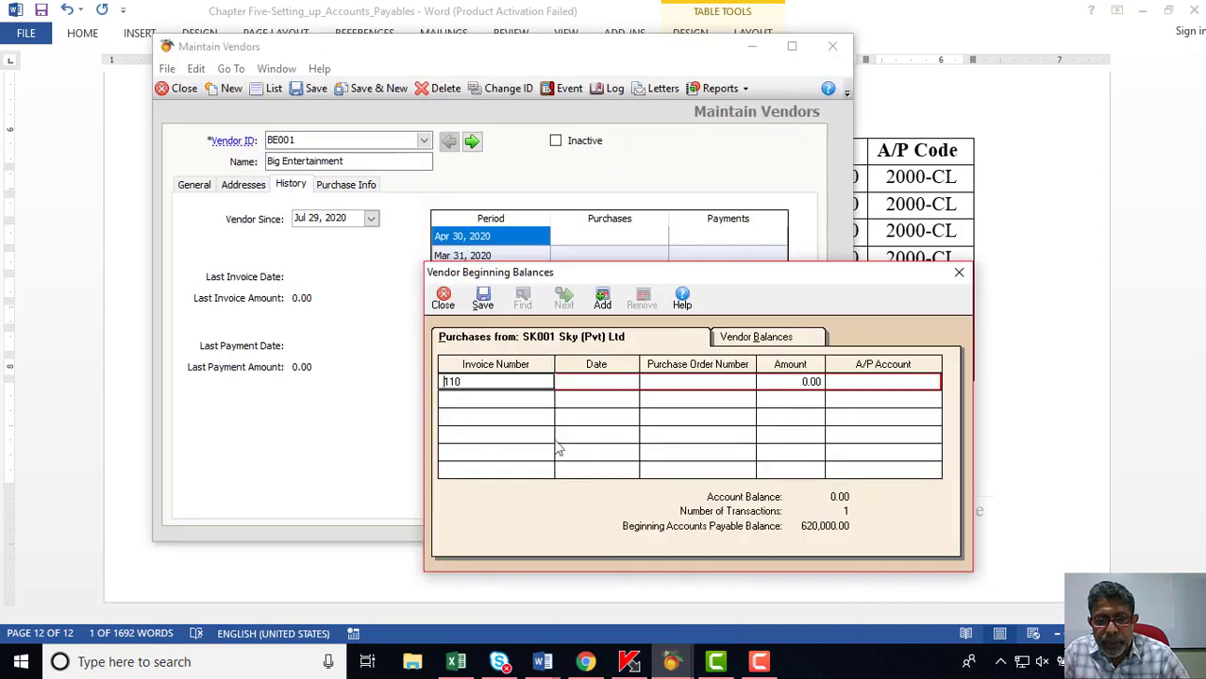
click(572, 383)
click(566, 381)
click(576, 423)
click(576, 423)
click(577, 423)
click(575, 423)
click(575, 423)
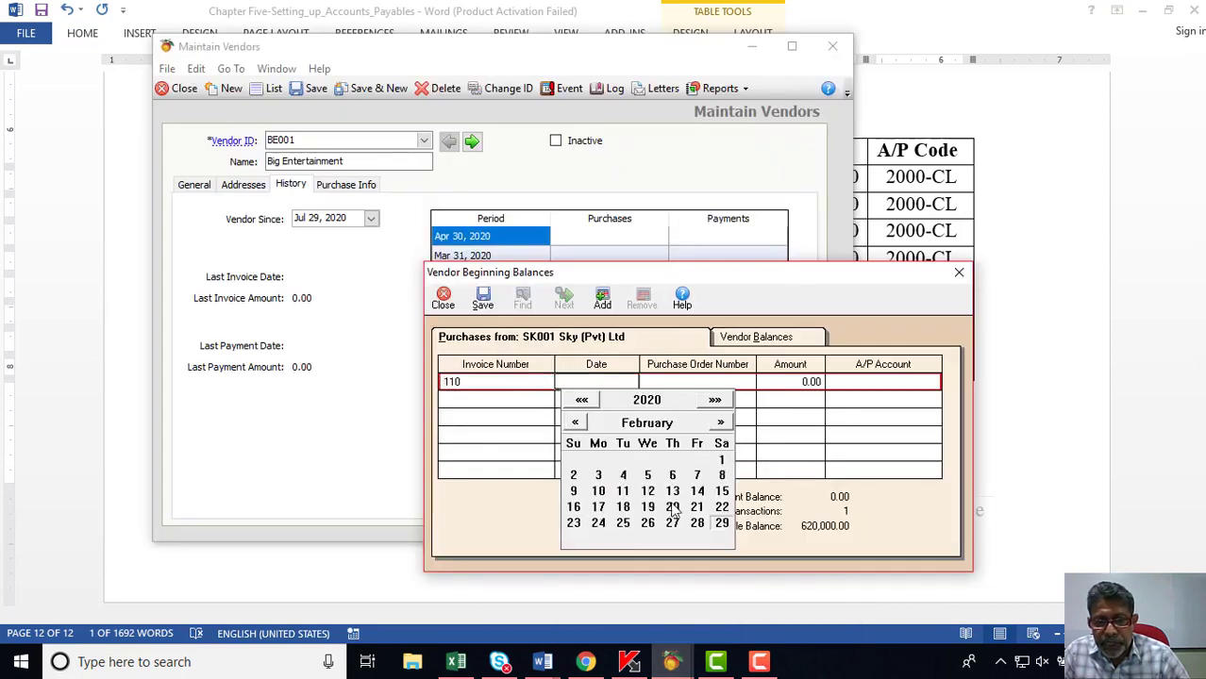
click(721, 490)
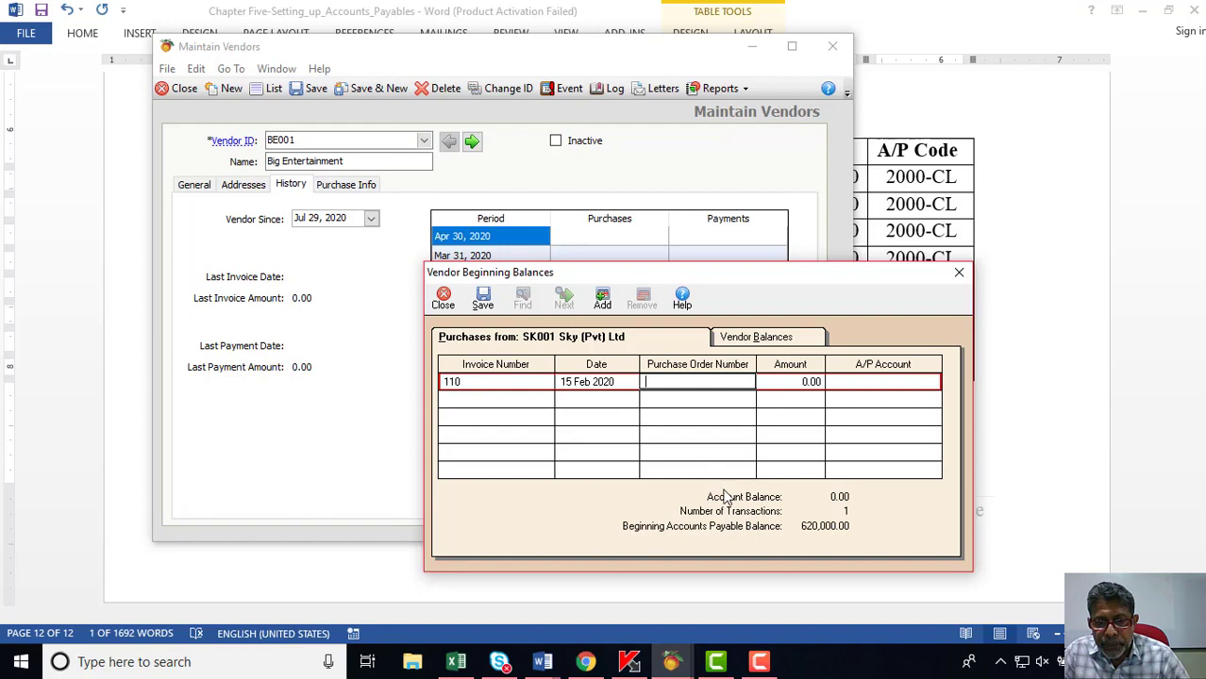
Copy PO130 from the Word table and paste it as the purchase order number of invoice 110 in Peachtree.
click(684, 665)
click(1055, 404)
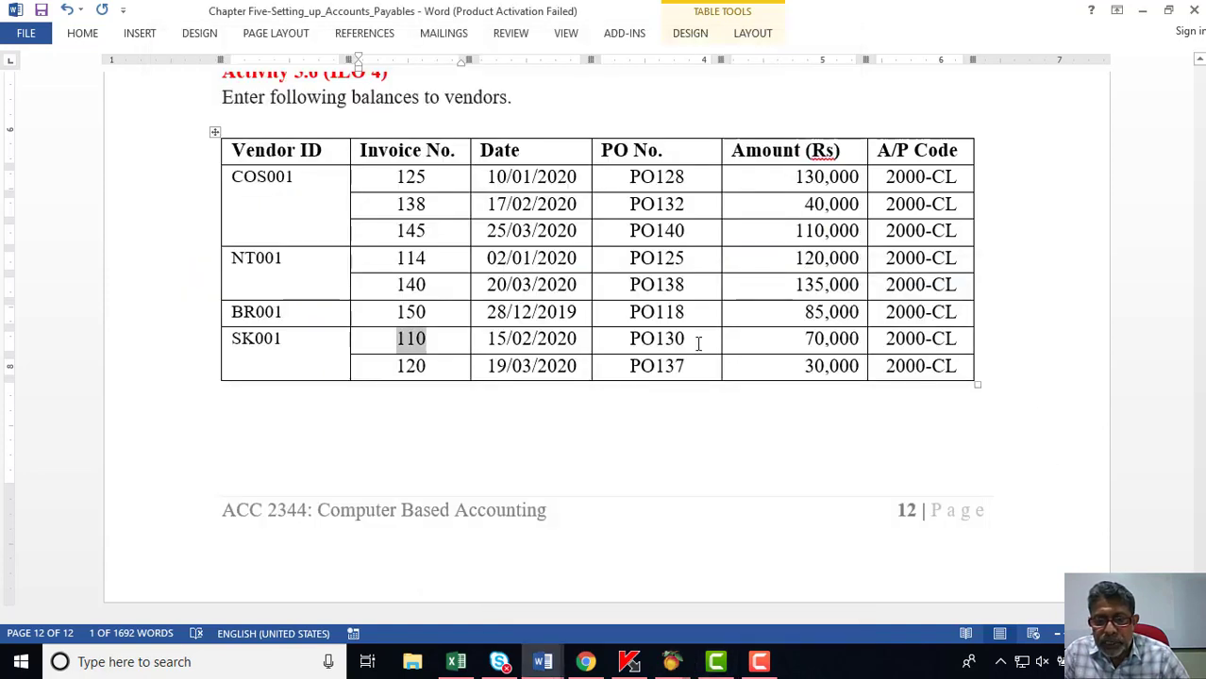
double_click(660, 341)
right_click(660, 341)
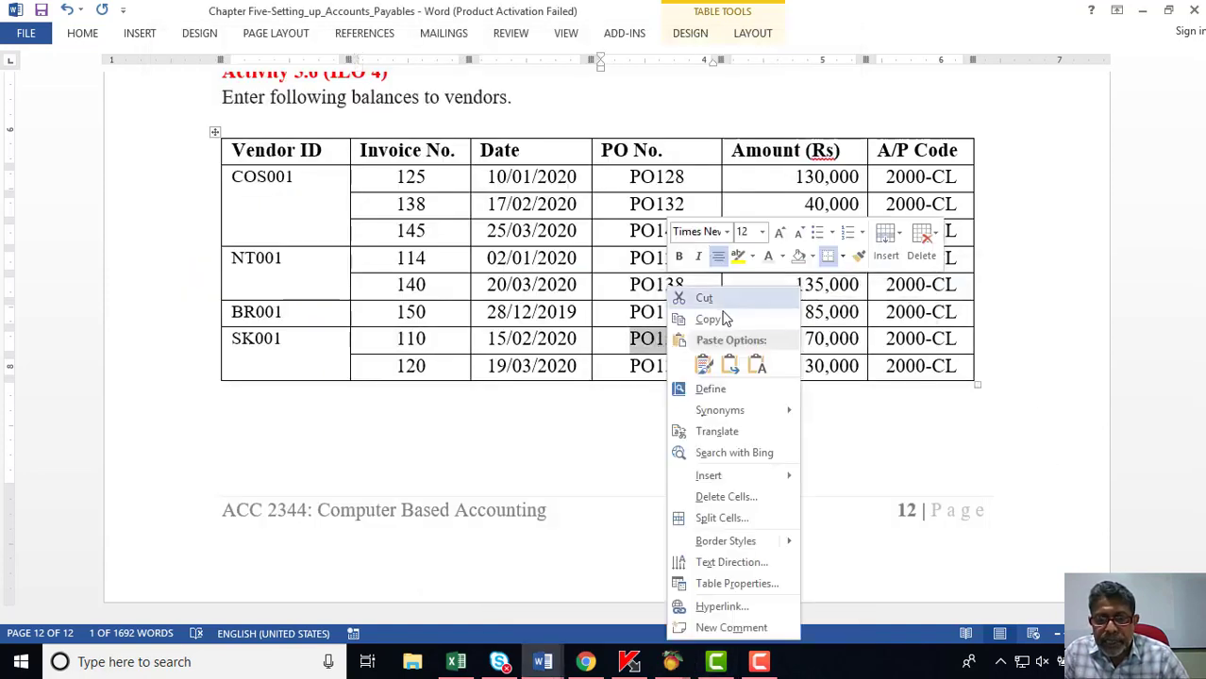
click(703, 316)
mouse_move(672, 661)
click(783, 538)
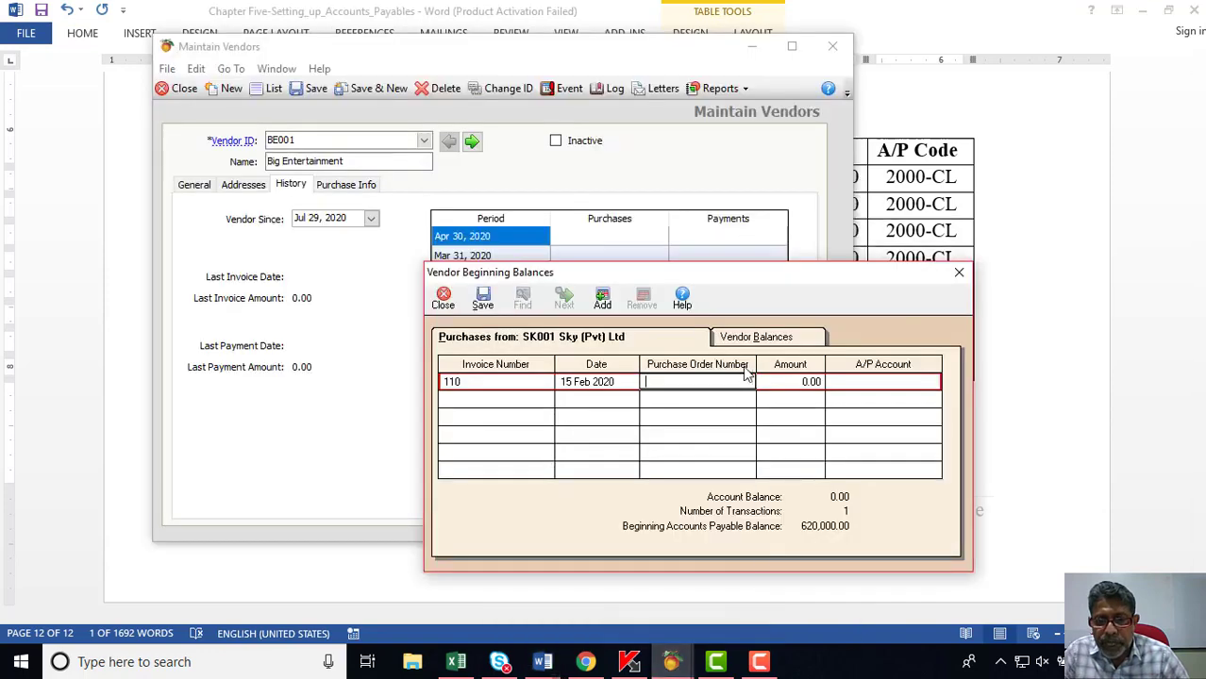
right_click(701, 384)
click(727, 460)
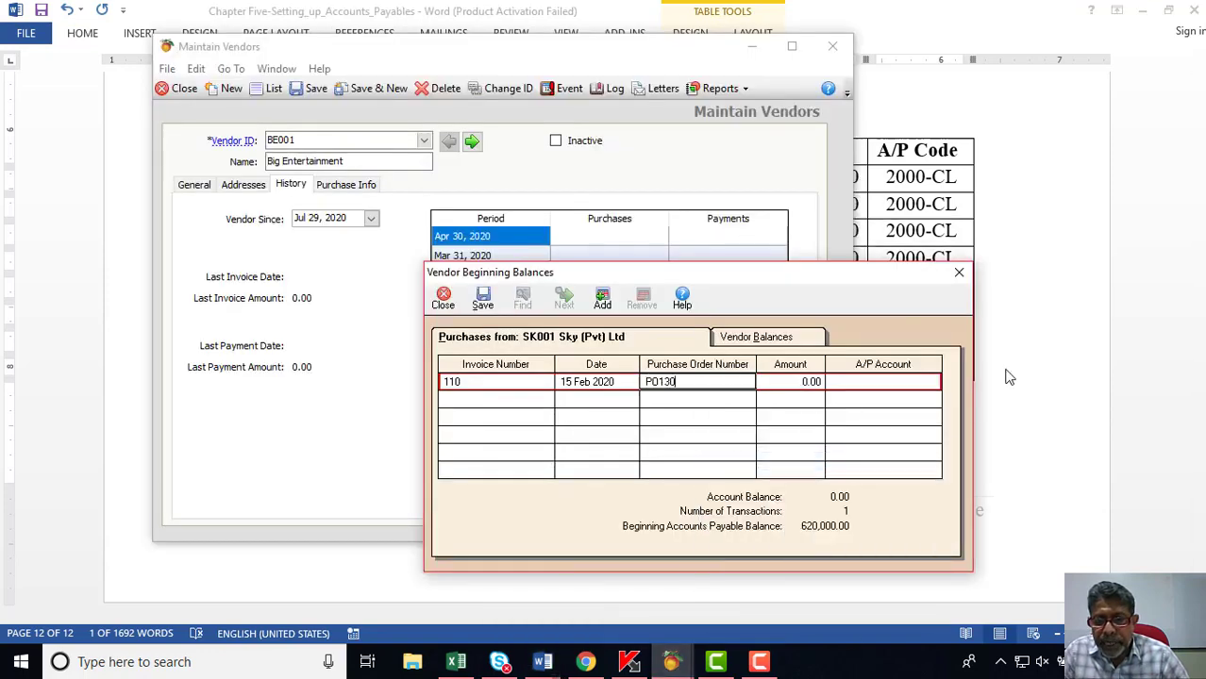
Check invoice 110's amount in the Word table, then set its amount to 70,000 and its A/P account to 2000-CL in Peachtree.
key(alt+Tab)
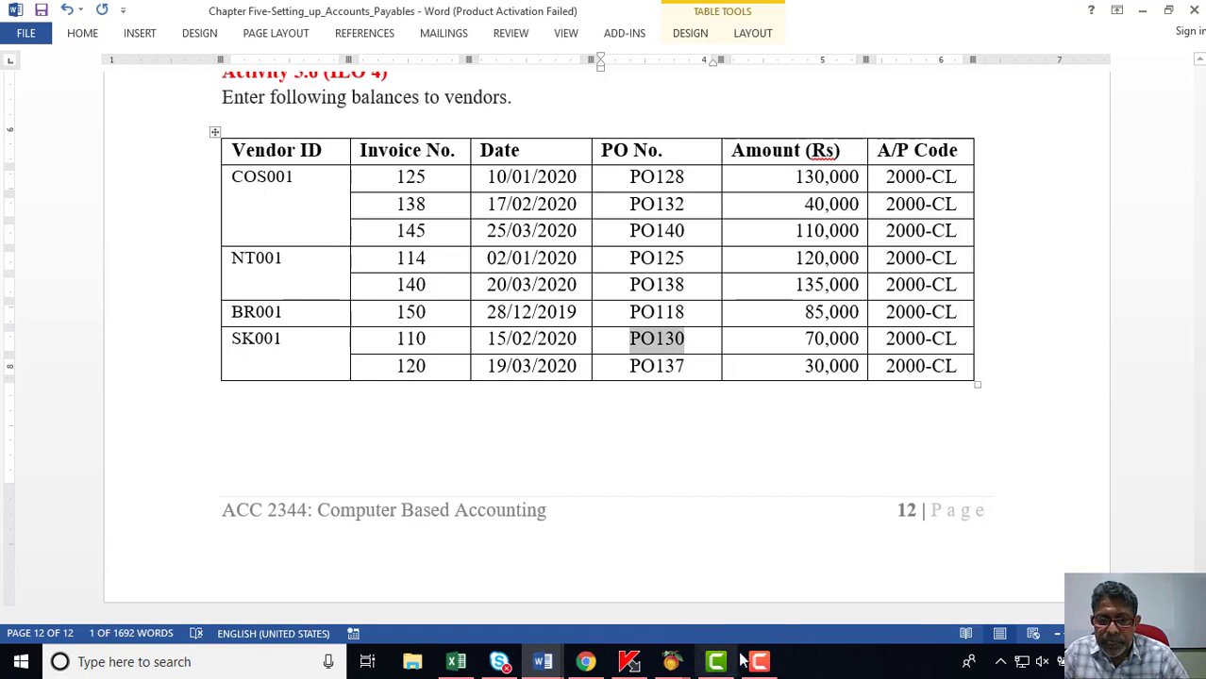
mouse_move(672, 661)
click(759, 529)
click(797, 385)
text(70000)
click(892, 387)
text(2000-CL)
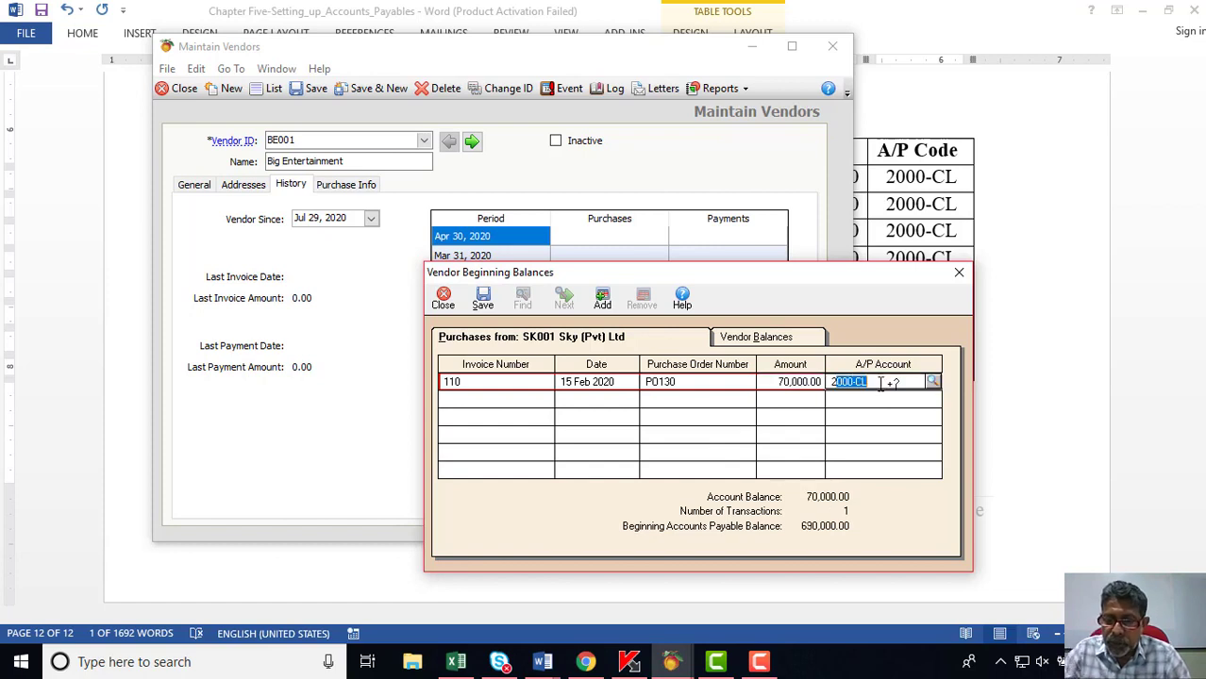
key(Tab)
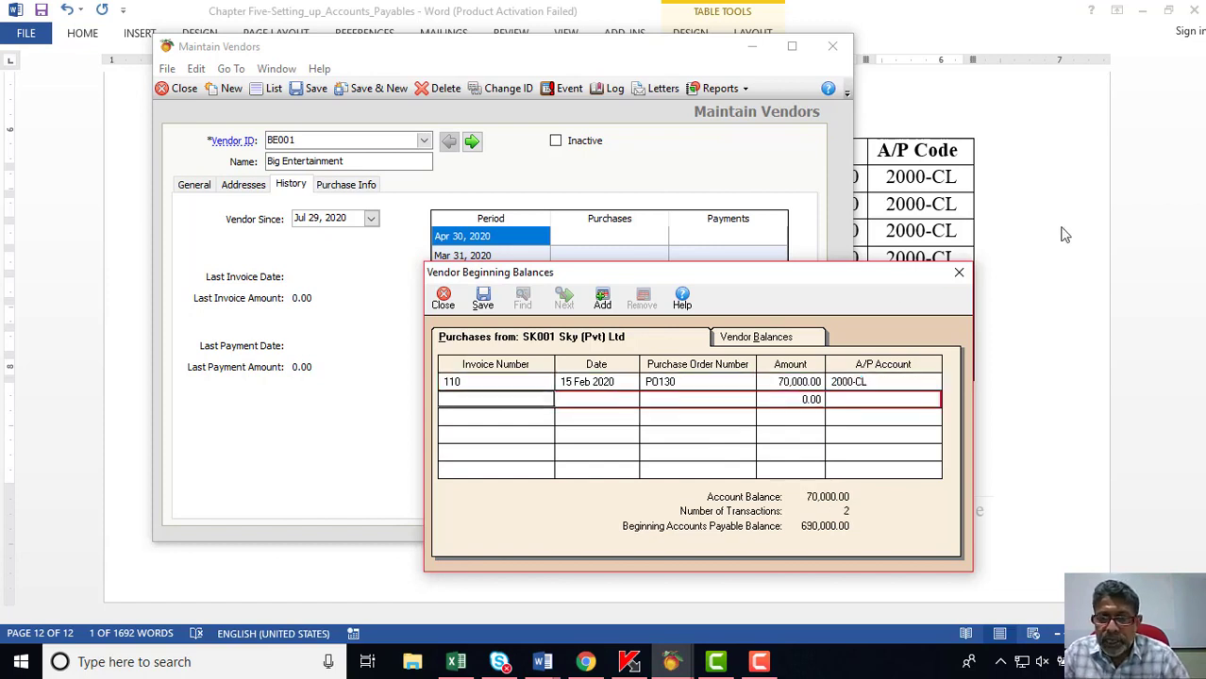
Copy SK001's second invoice number, 120, from the Word table and paste it into the next purchase line in Peachtree.
key(alt+Tab)
double_click(412, 366)
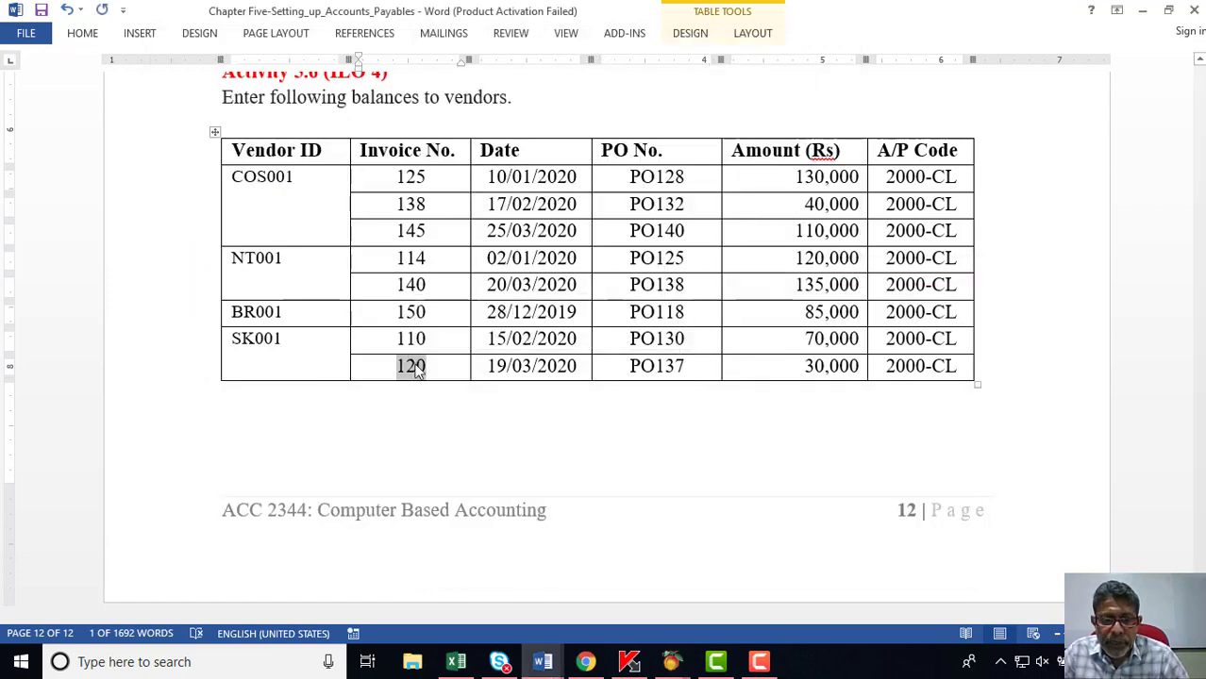
right_click(415, 366)
click(456, 43)
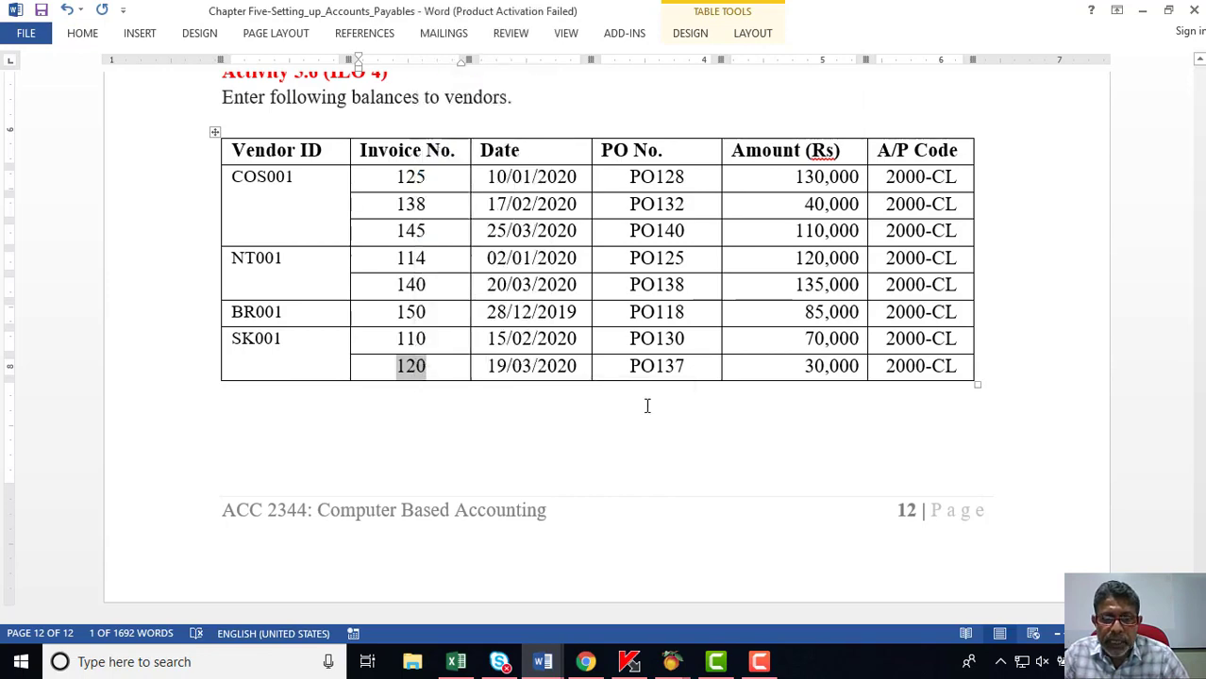
click(671, 661)
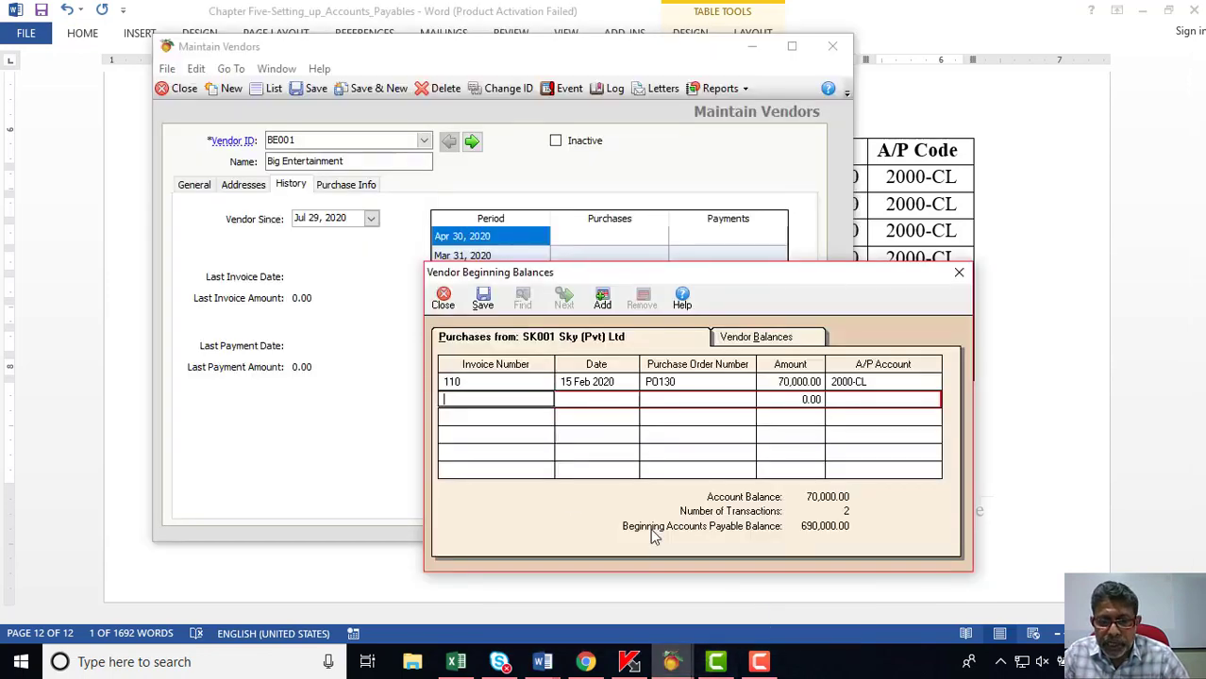
right_click(454, 399)
click(498, 473)
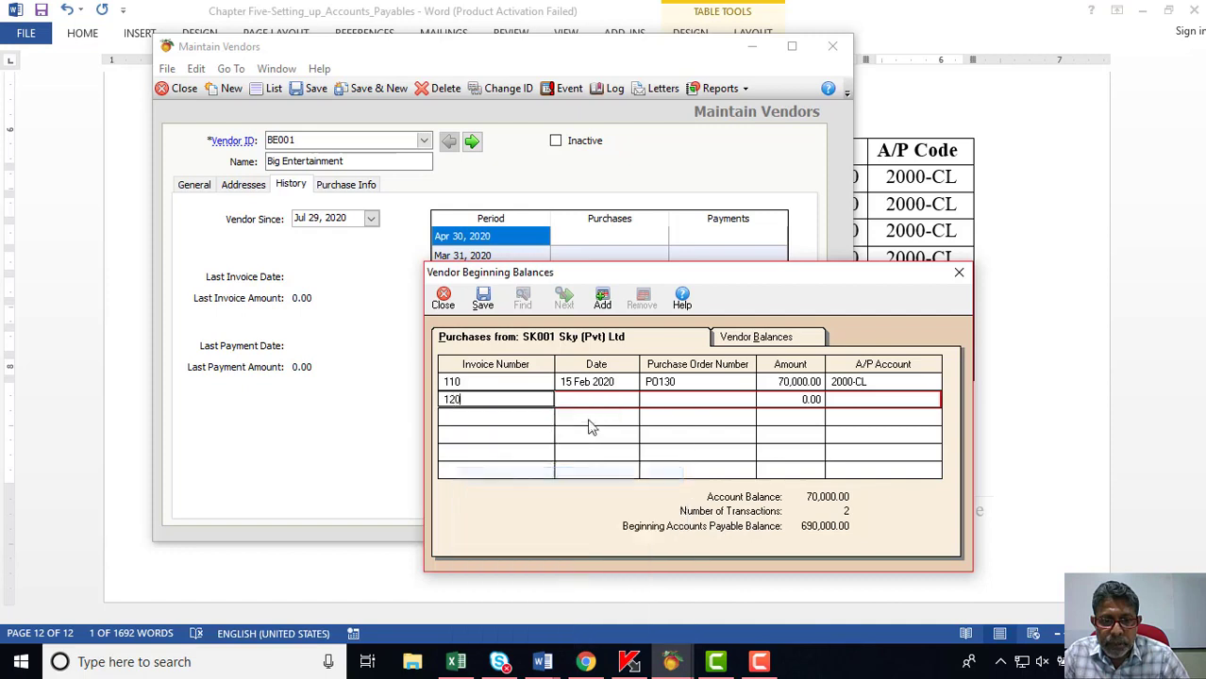
Set the date of invoice 120 to 19 Mar 2020.
click(590, 400)
click(568, 400)
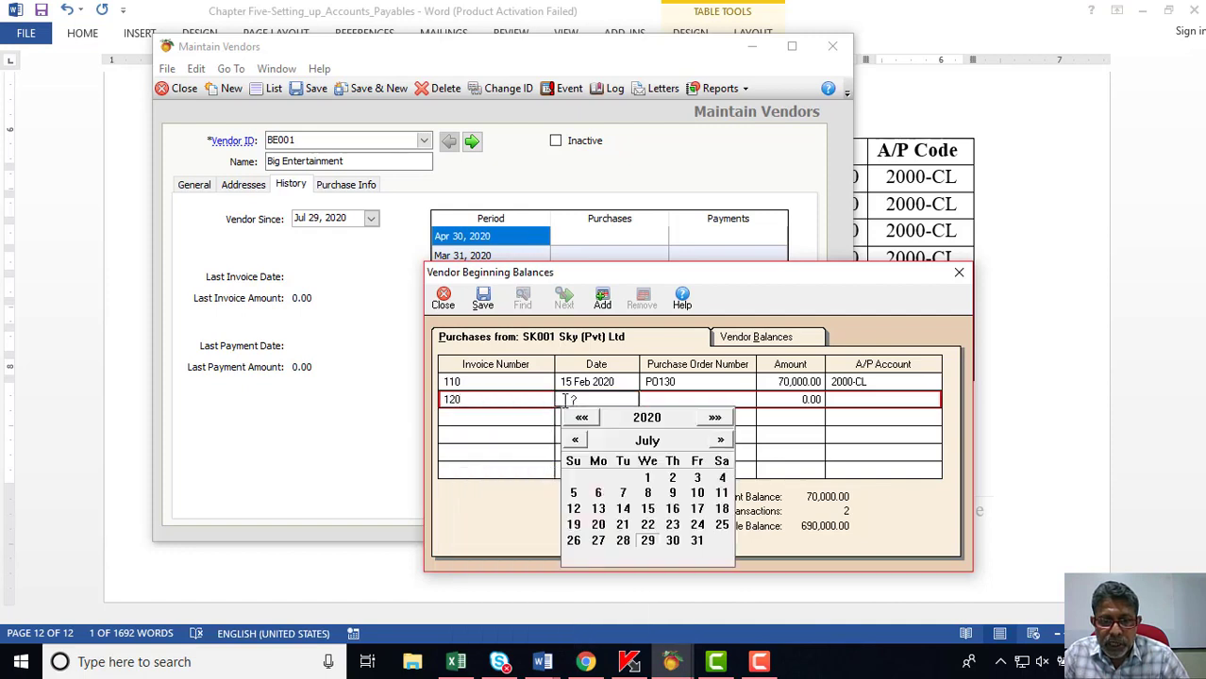
click(576, 440)
click(577, 440)
click(577, 440)
click(576, 440)
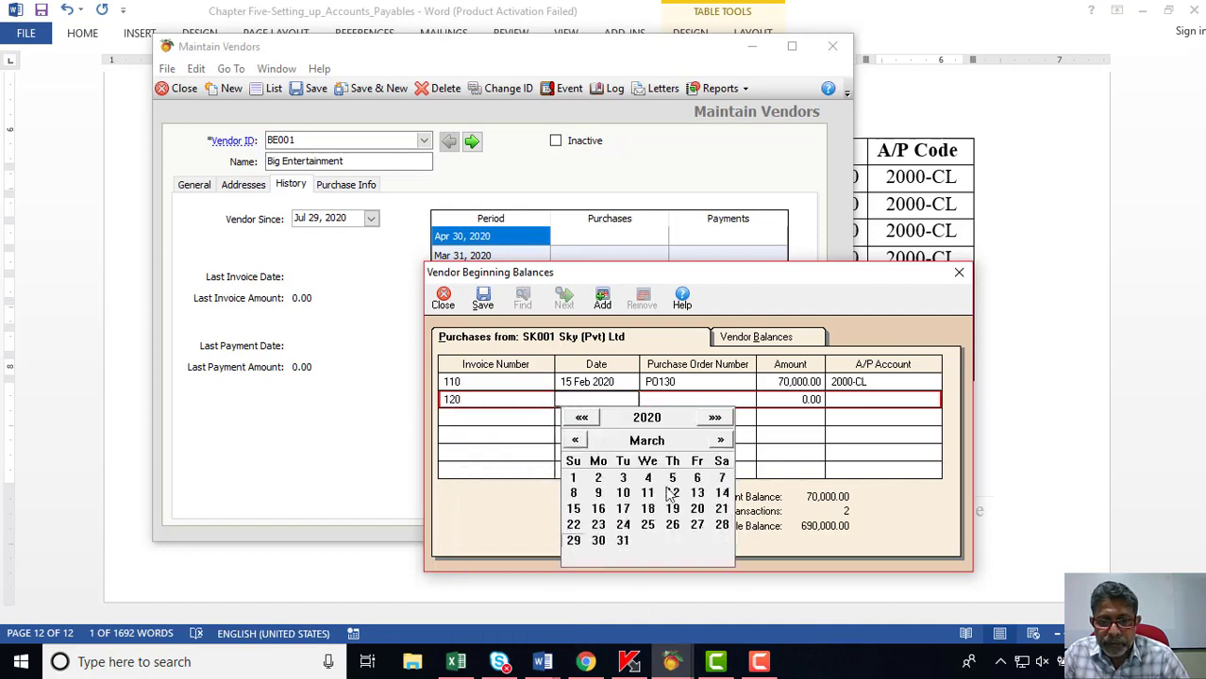
click(672, 510)
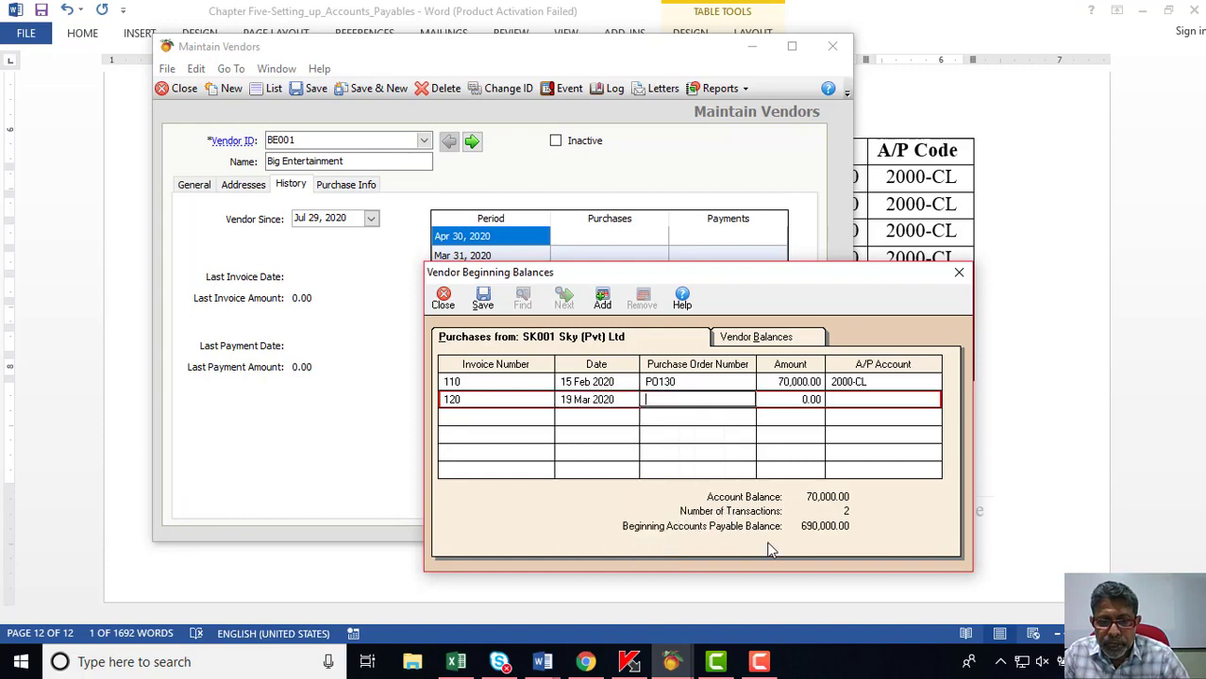
Copy PO137 from the Word table and paste it as the purchase order number of invoice 120 in Peachtree.
click(1025, 436)
double_click(676, 368)
right_click(677, 368)
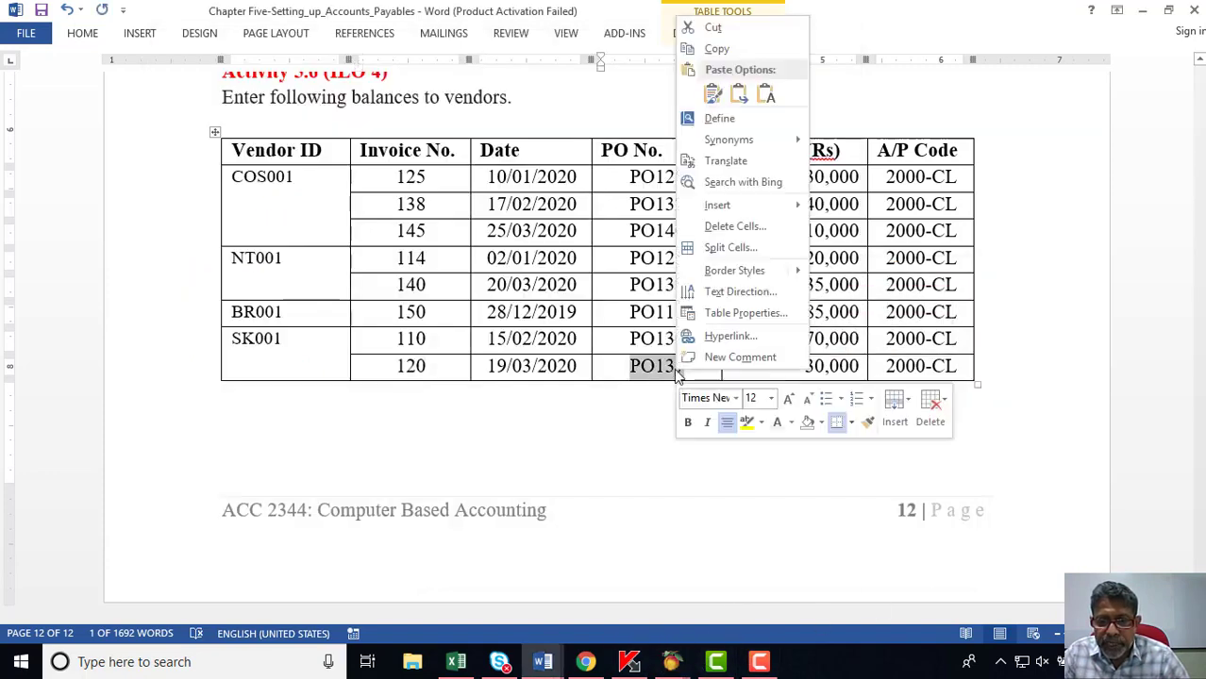
click(717, 49)
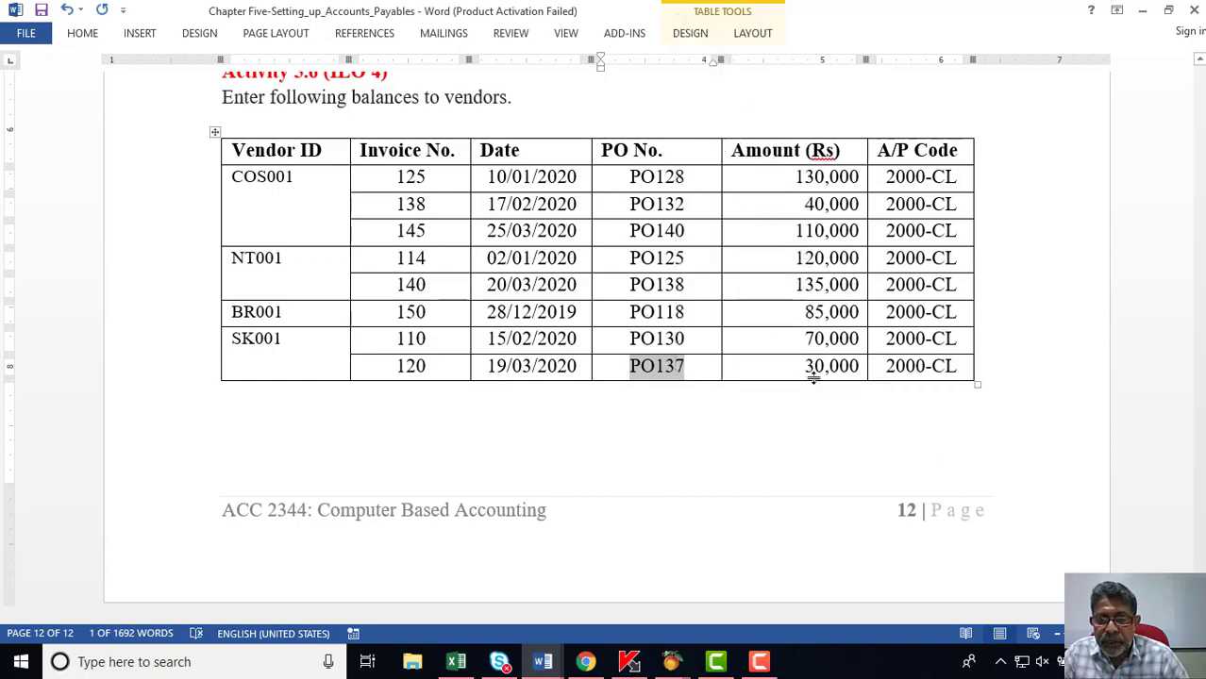
click(671, 661)
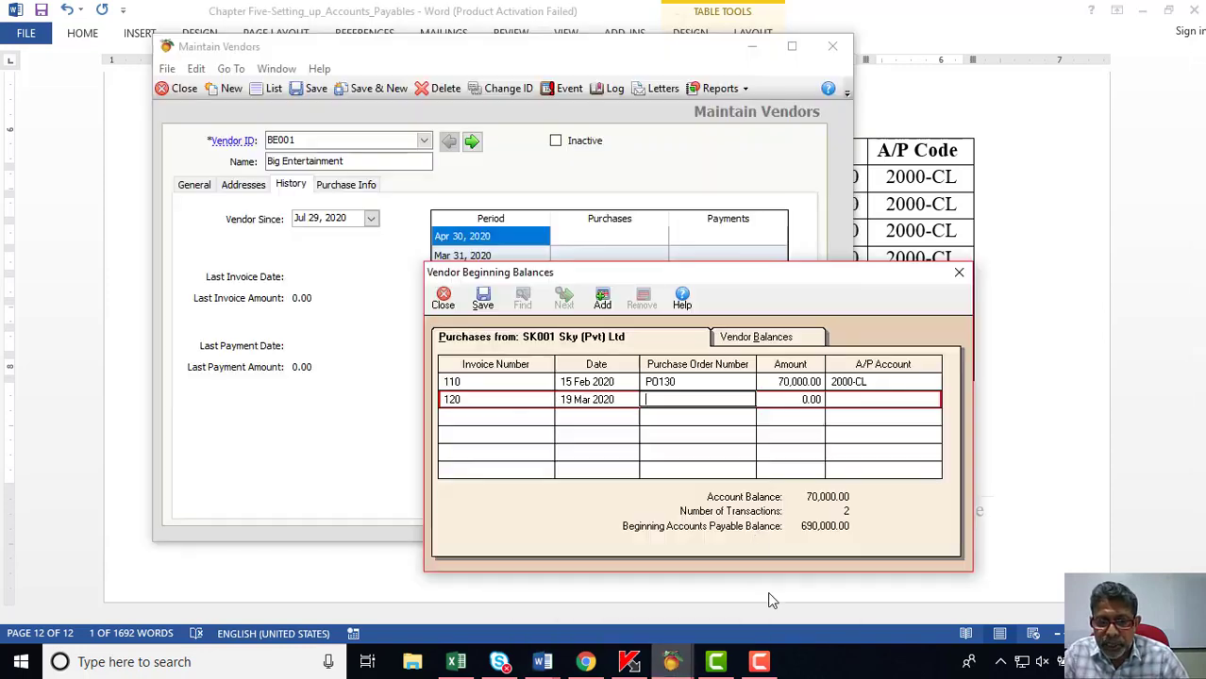
right_click(659, 399)
click(666, 470)
Set invoice 120's amount to 30,000 and its A/P account to 2000-CL.
click(816, 399)
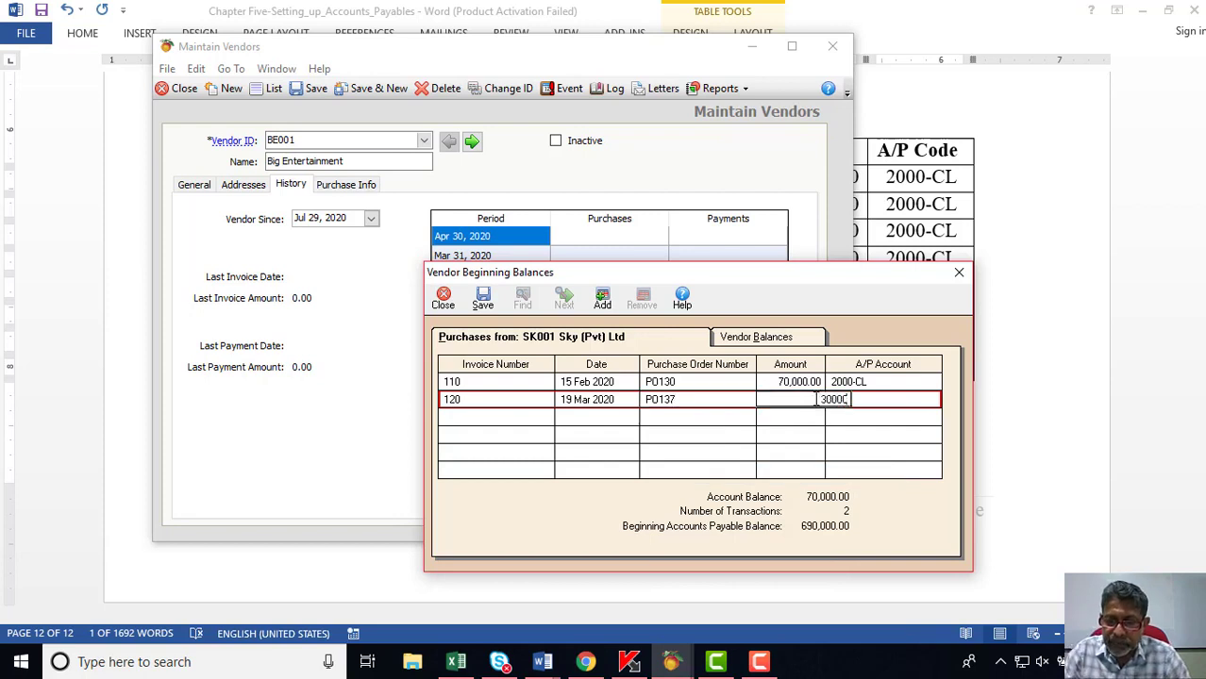
text(30000)
key(Tab)
text(2)
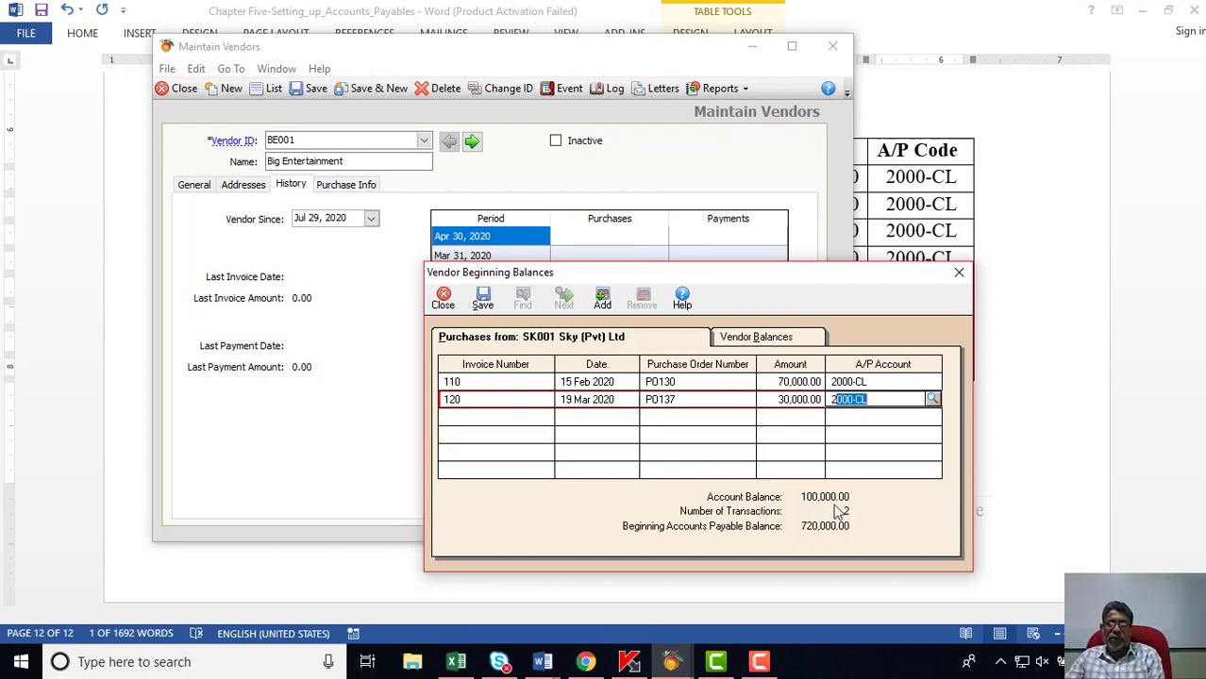
Review the balances of all vendors, save the vendor beginning balances, and close them along with the vendor record.
click(762, 338)
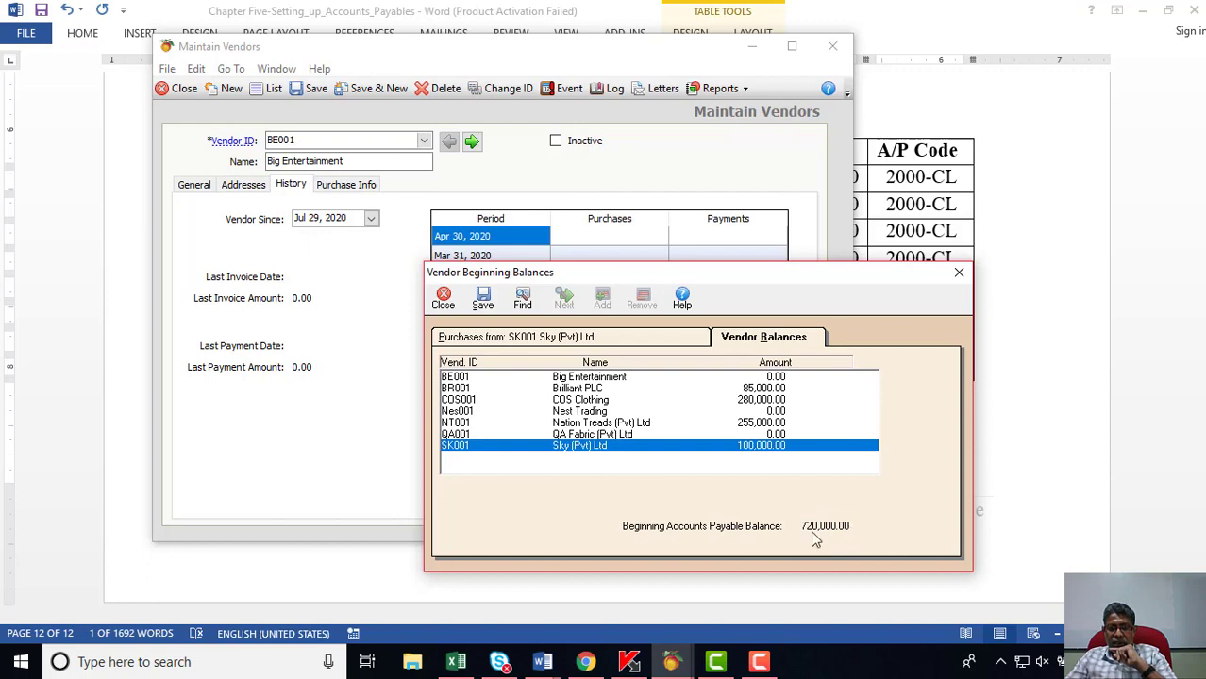
click(493, 302)
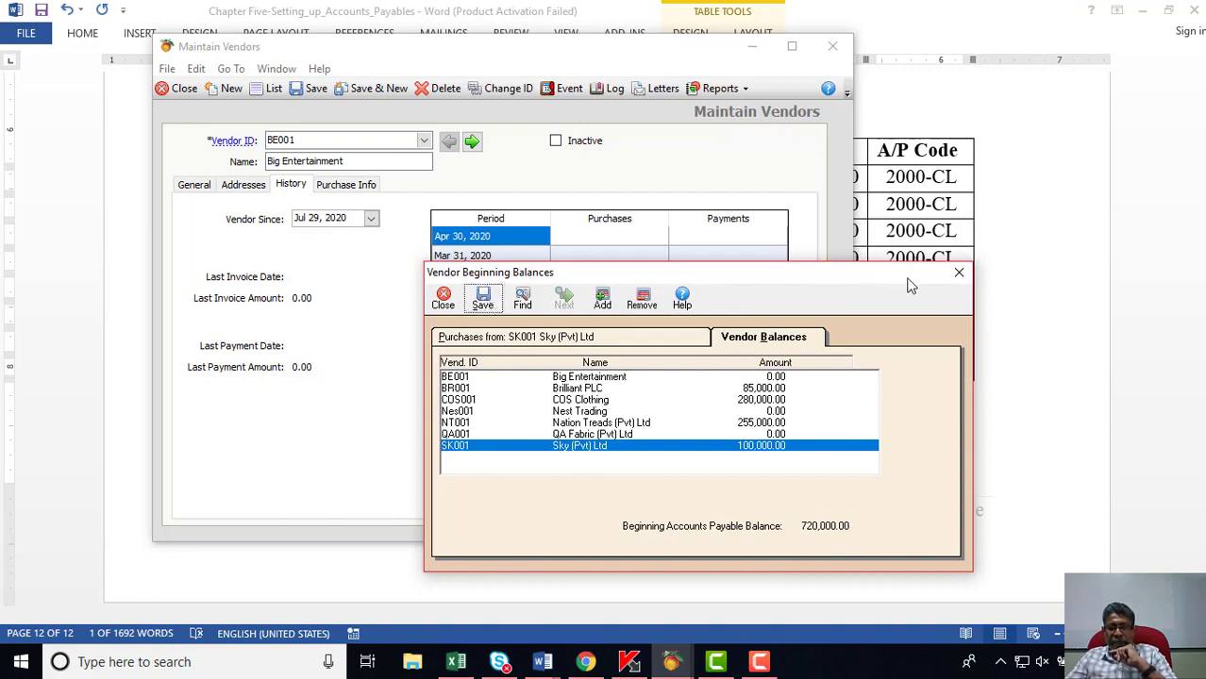
click(958, 273)
click(832, 45)
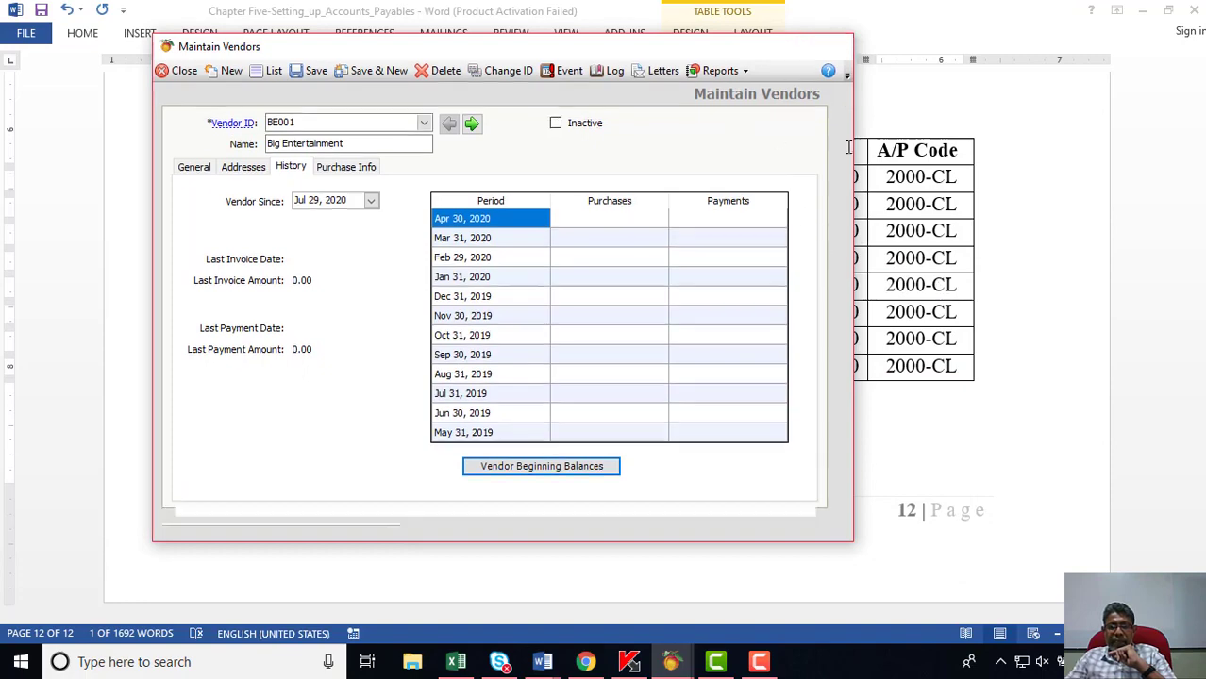
Open account 2000-CL Trade Payables from Peachtree's chart of accounts list to check its running balance.
click(672, 662)
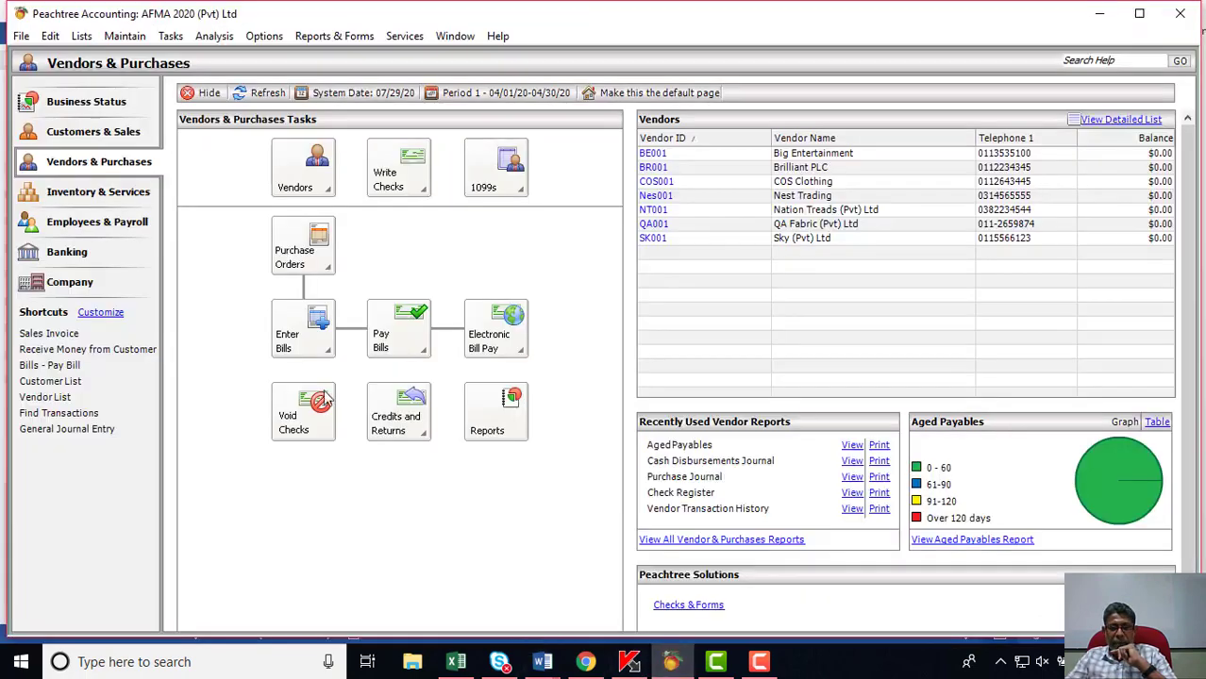
click(82, 36)
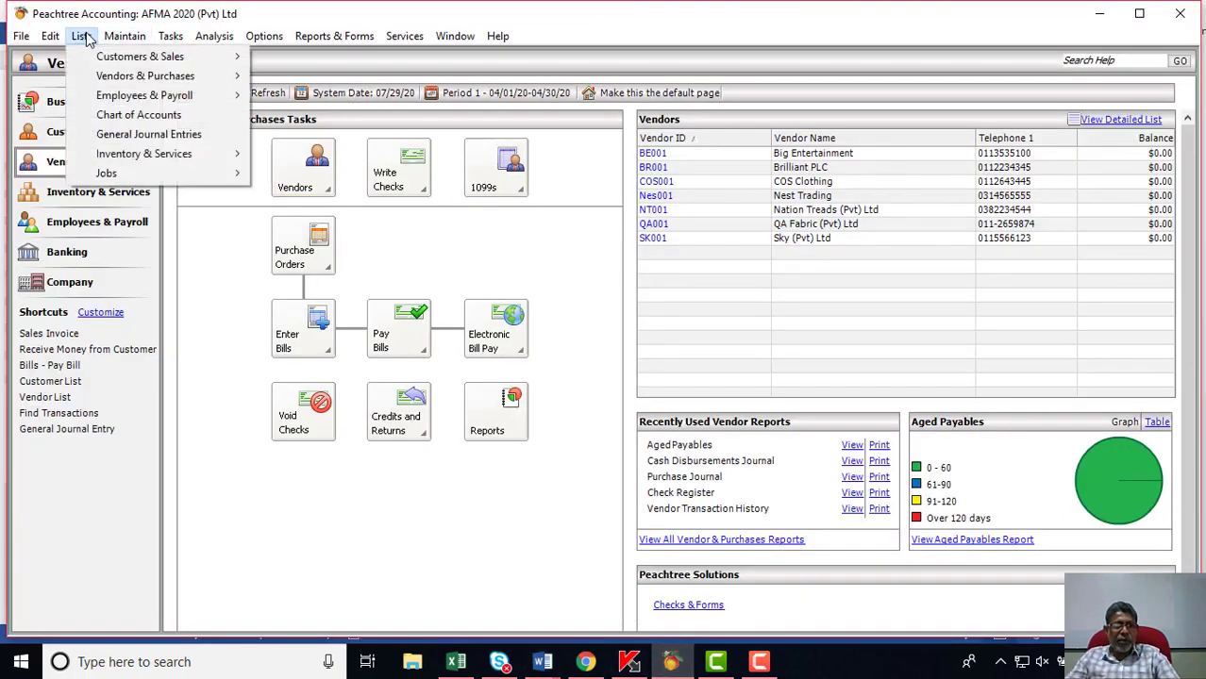
click(102, 114)
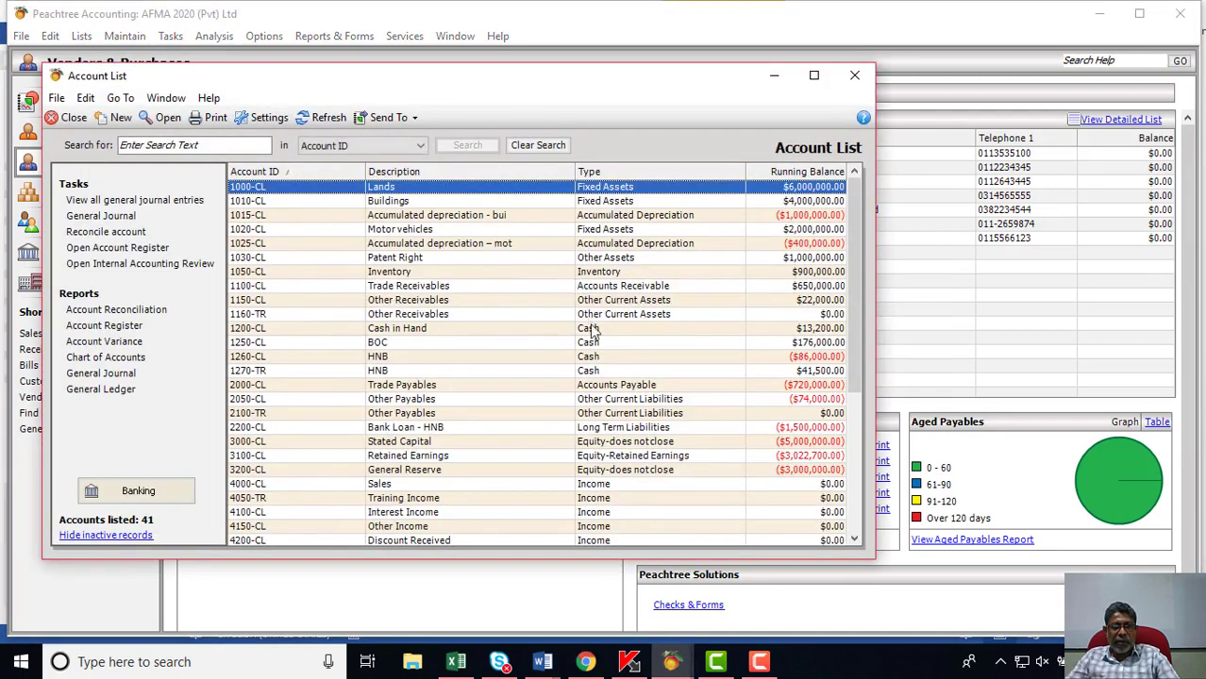
click(421, 386)
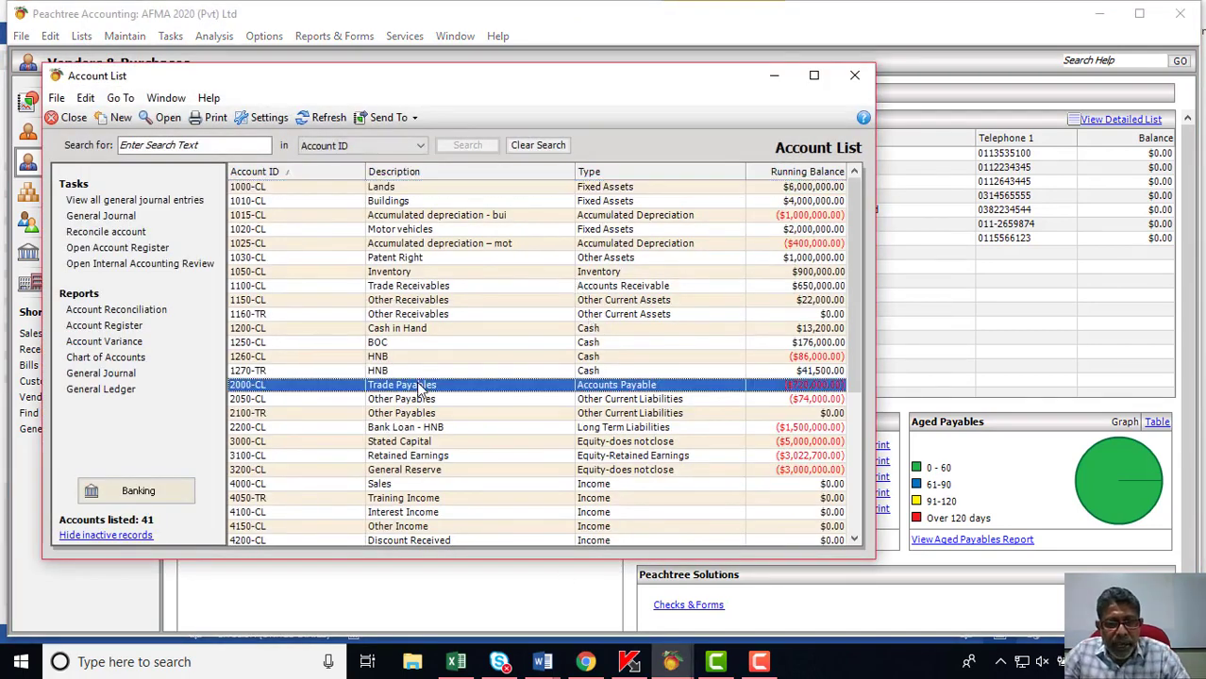
double_click(805, 388)
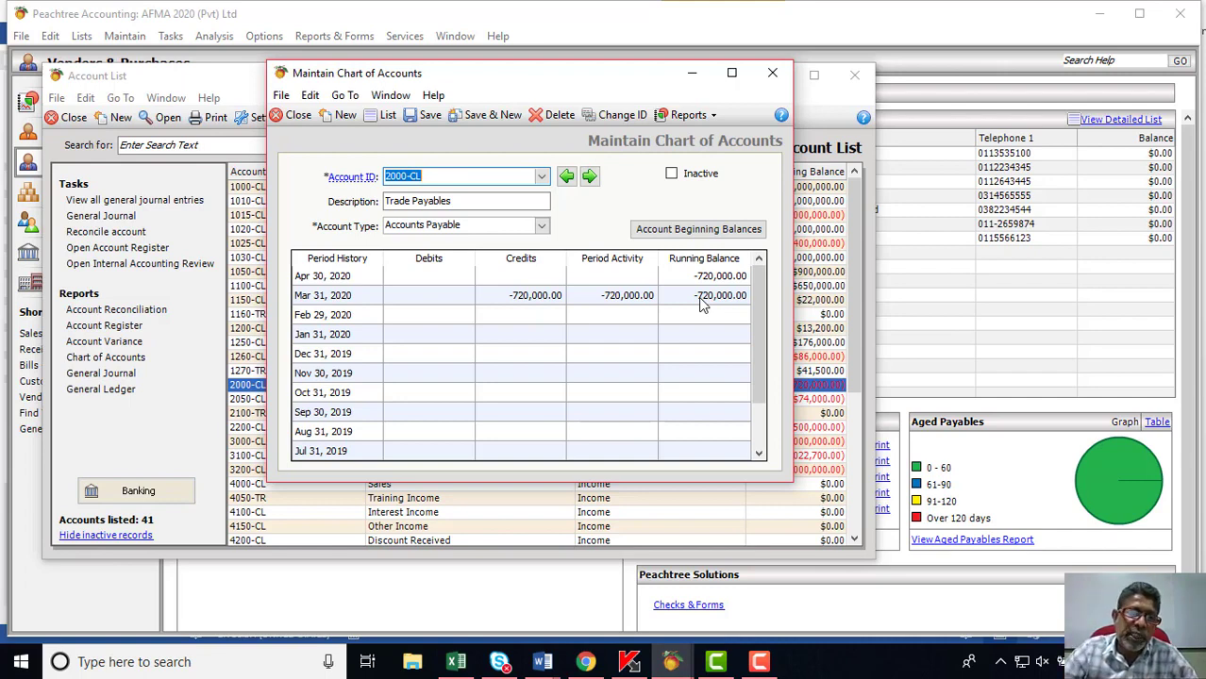
Close the Trade Payables account and the account list, and refresh the vendor balances on the Vendors & Purchases page.
click(775, 76)
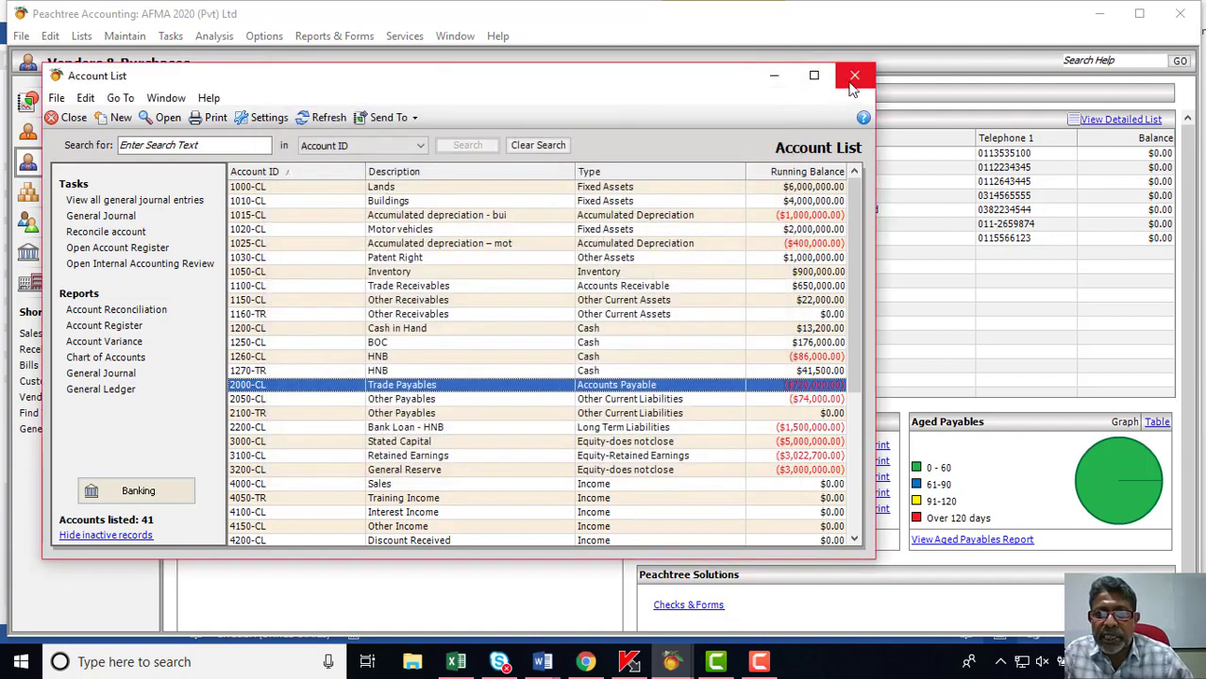
click(852, 89)
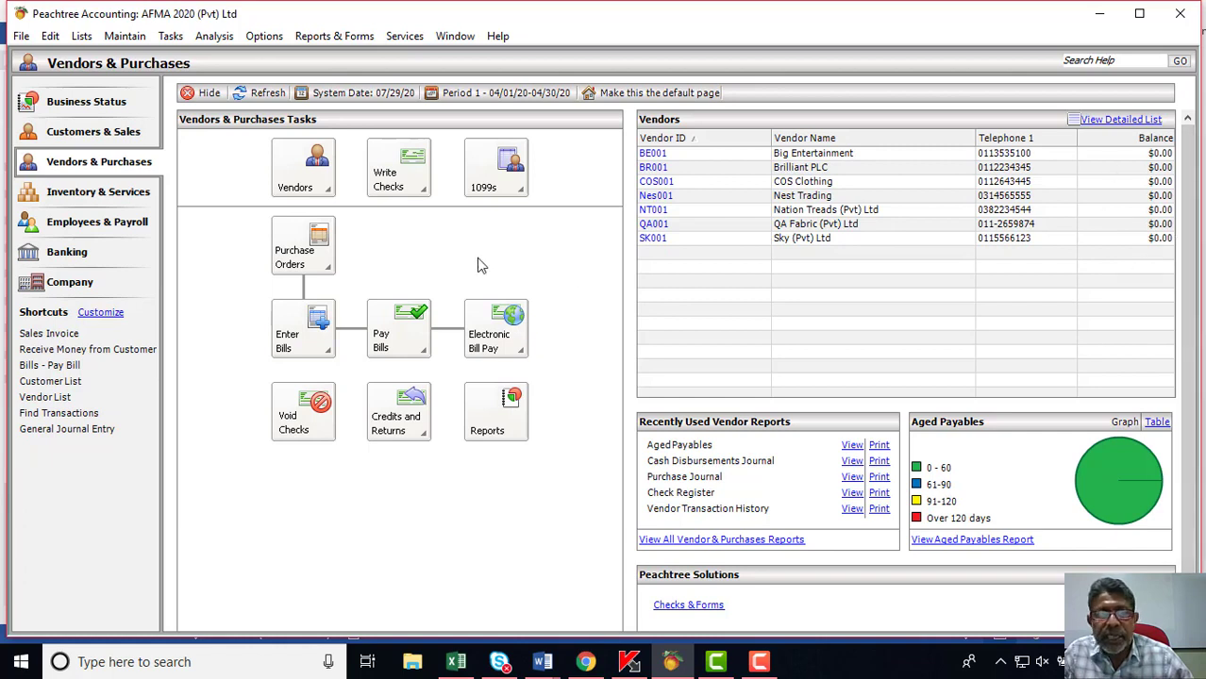
click(267, 95)
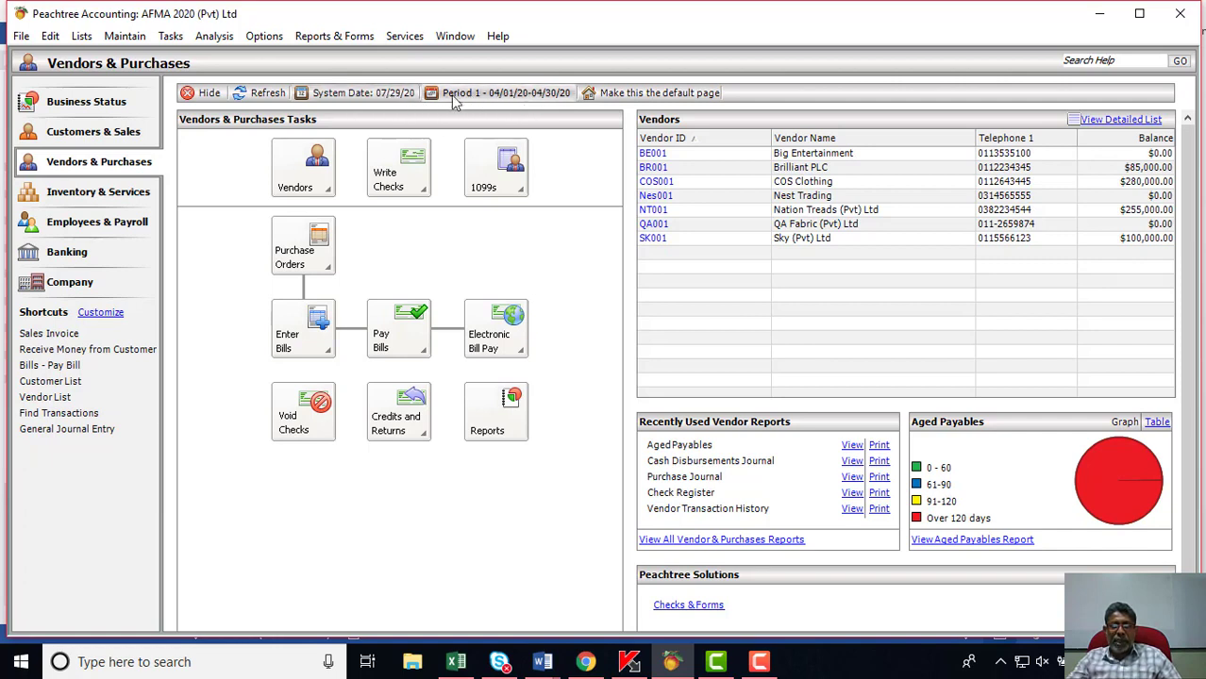
Change the system date to 1 Apr 2020.
click(389, 93)
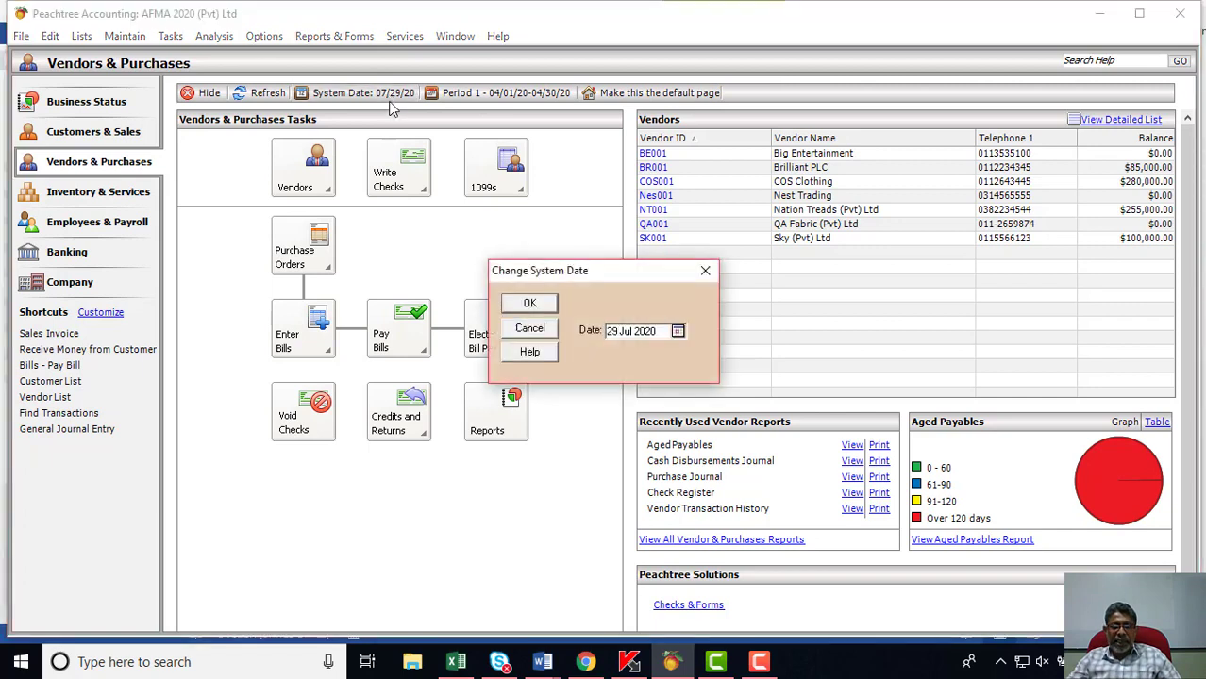
click(677, 331)
click(621, 374)
click(621, 373)
click(621, 374)
click(693, 410)
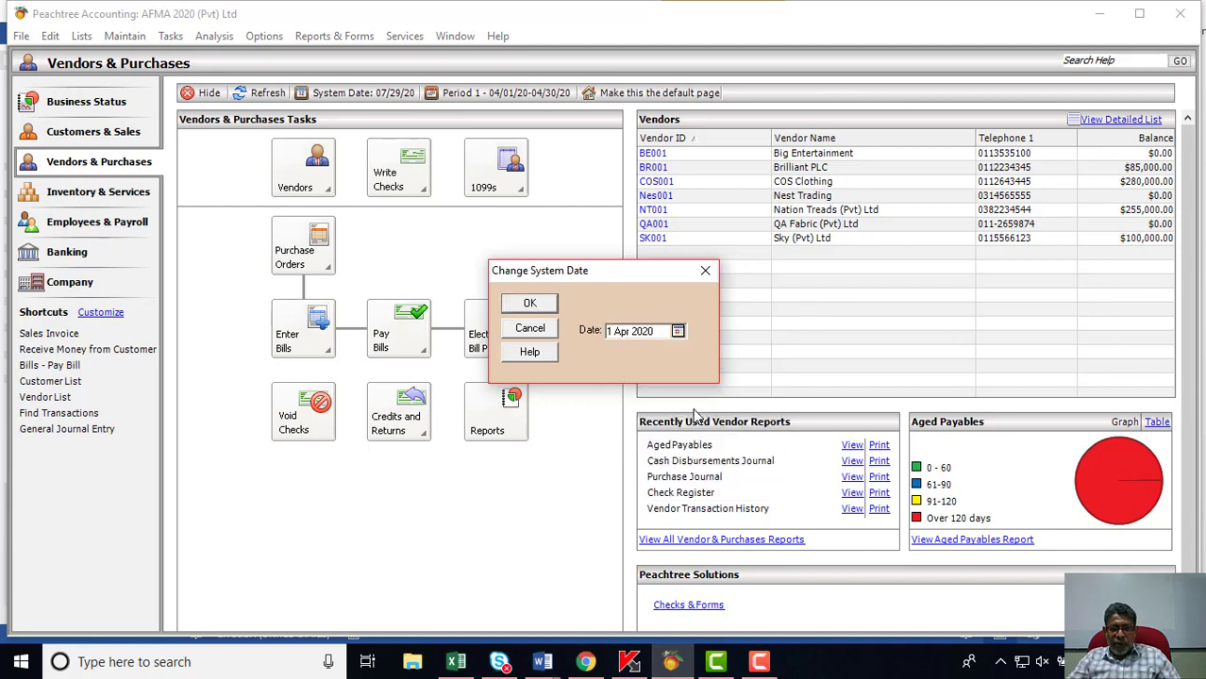
click(529, 303)
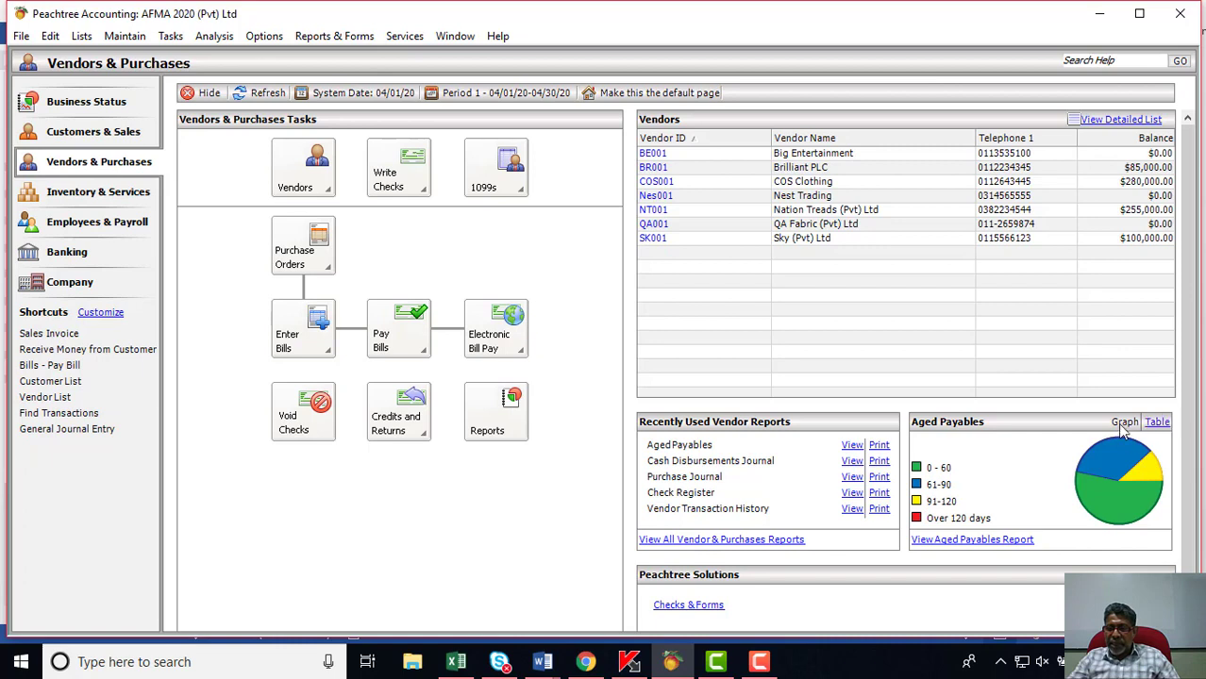
Show the aged payables as a table, review the Aged Payables report from the first vendor to the report total, and close it.
click(1158, 426)
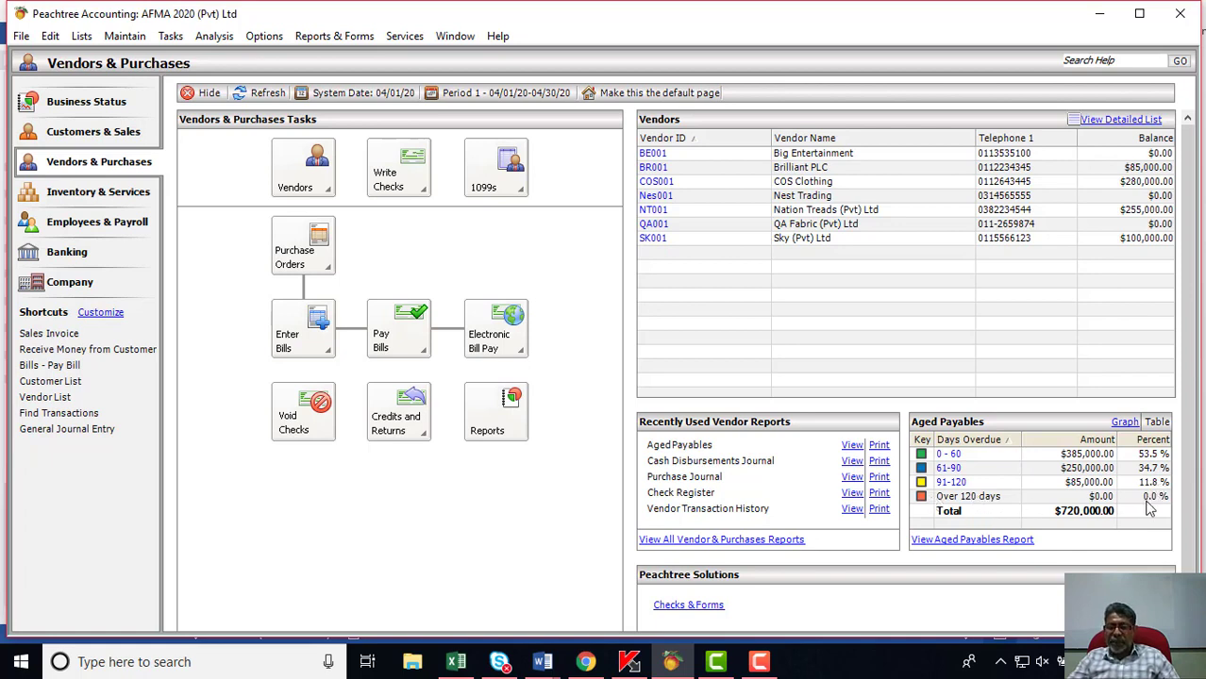
click(956, 548)
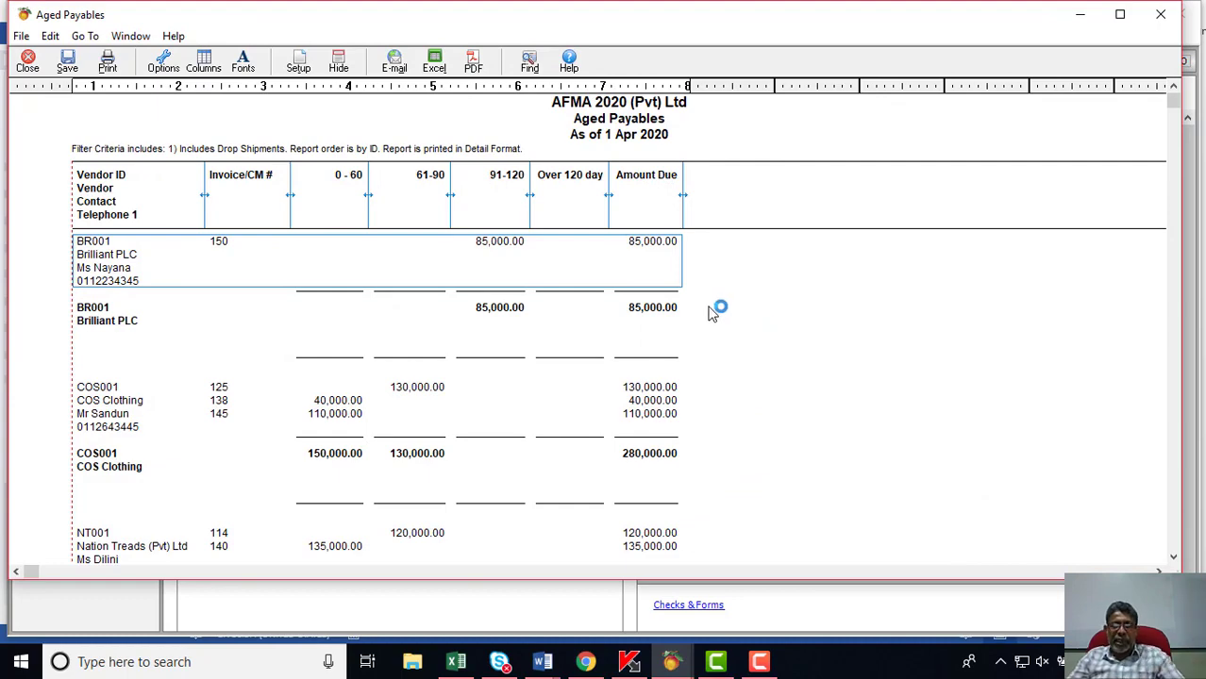
scroll(716, 311, down, 6)
scroll(713, 313, down, 5)
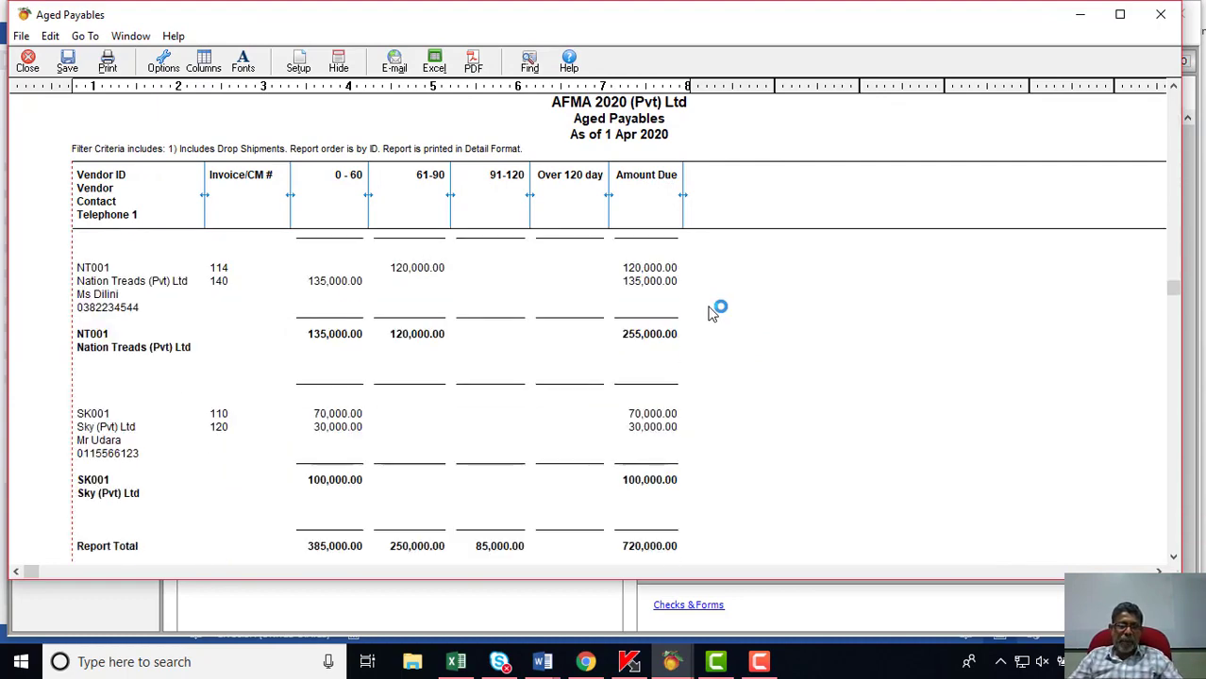
scroll(712, 313, down, 2)
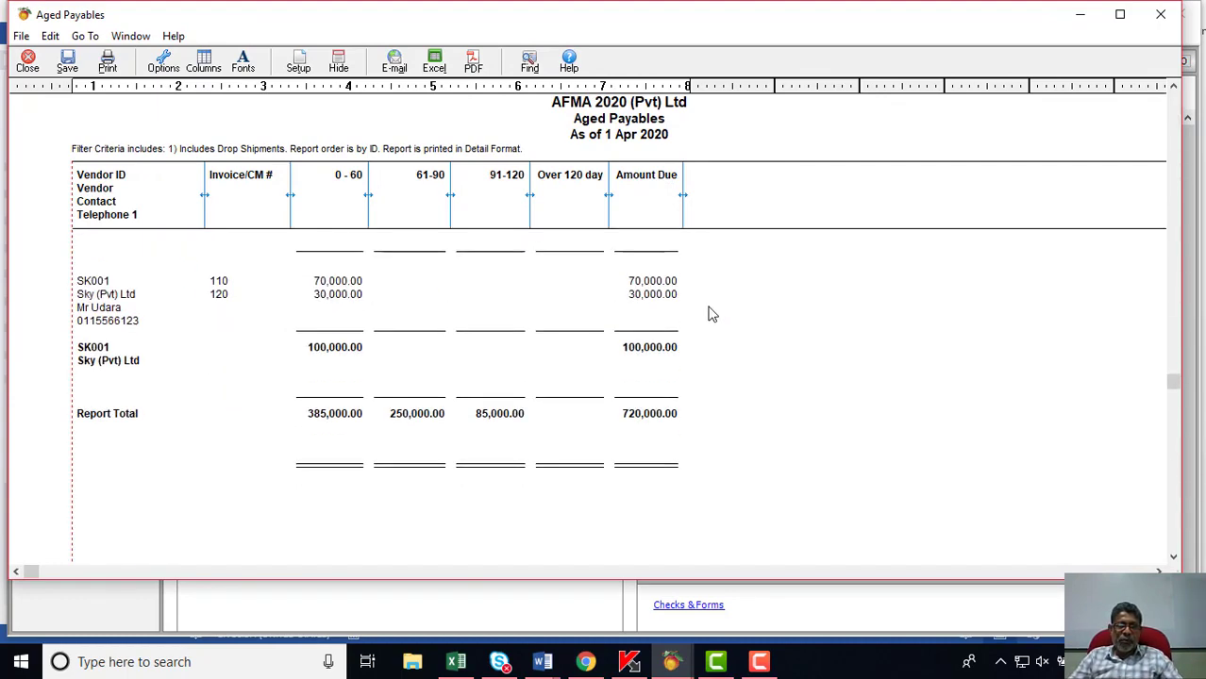
scroll(712, 314, up, 3)
scroll(713, 313, down, 1)
scroll(714, 313, up, 5)
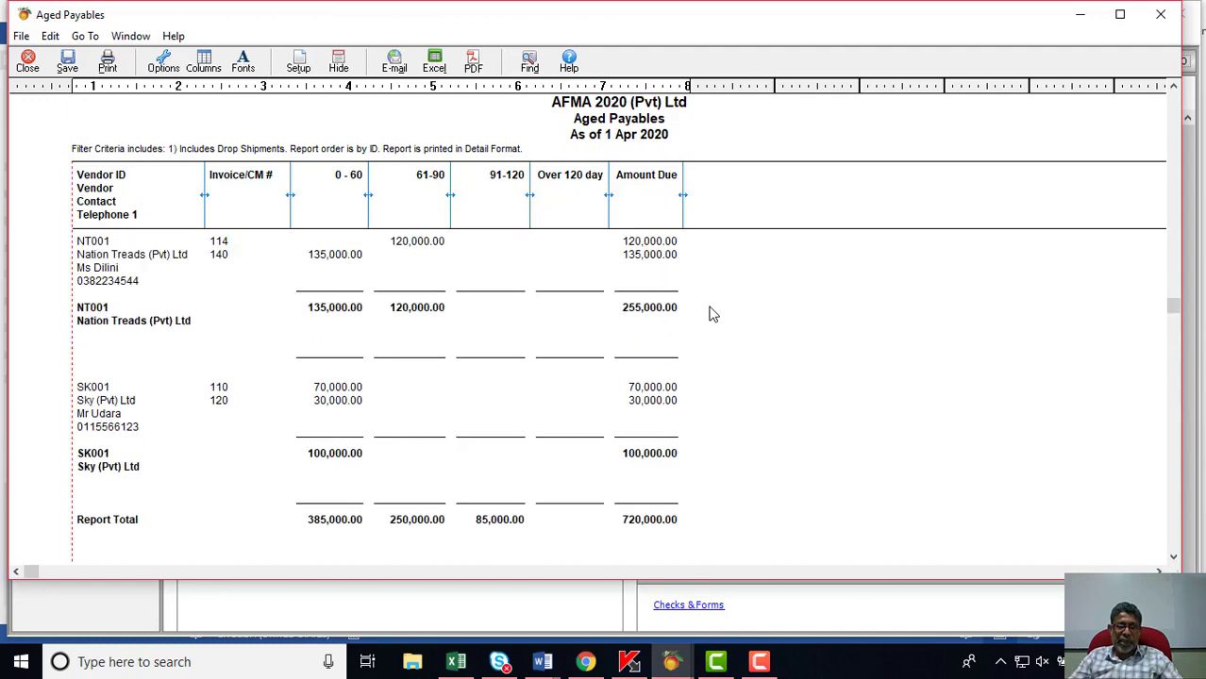
scroll(713, 313, up, 2)
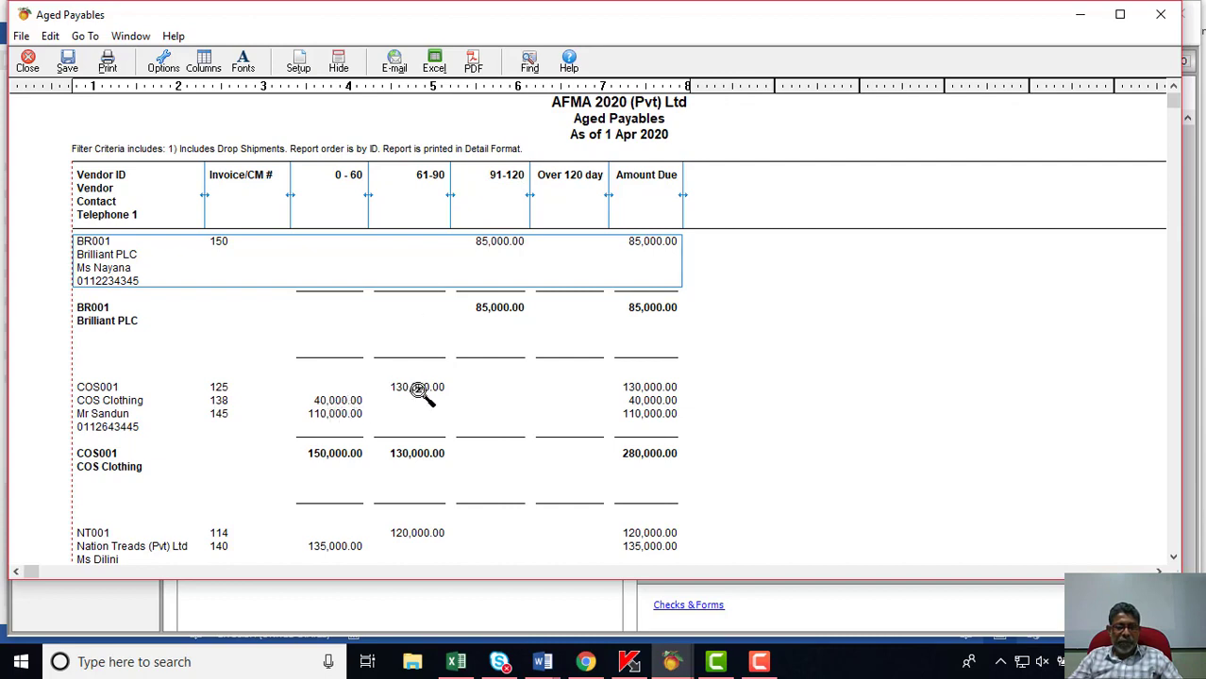
scroll(465, 396, down, 2)
scroll(465, 396, down, 2)
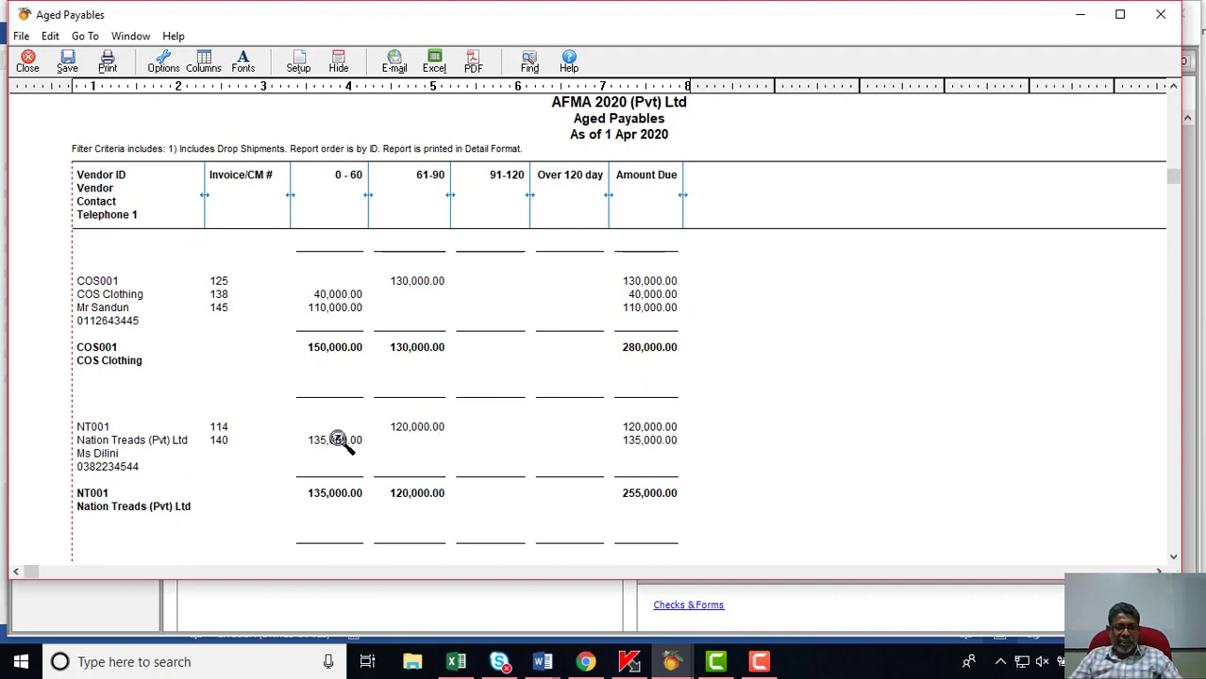
scroll(457, 413, down, 4)
scroll(458, 415, down, 6)
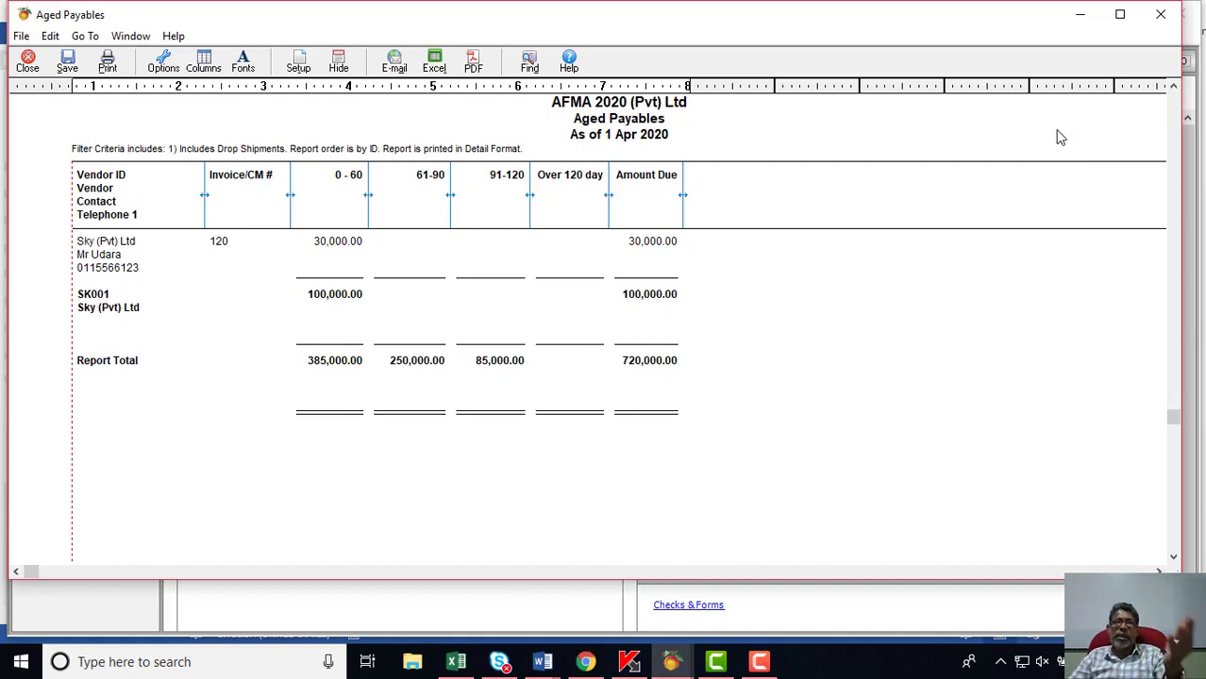
click(1159, 14)
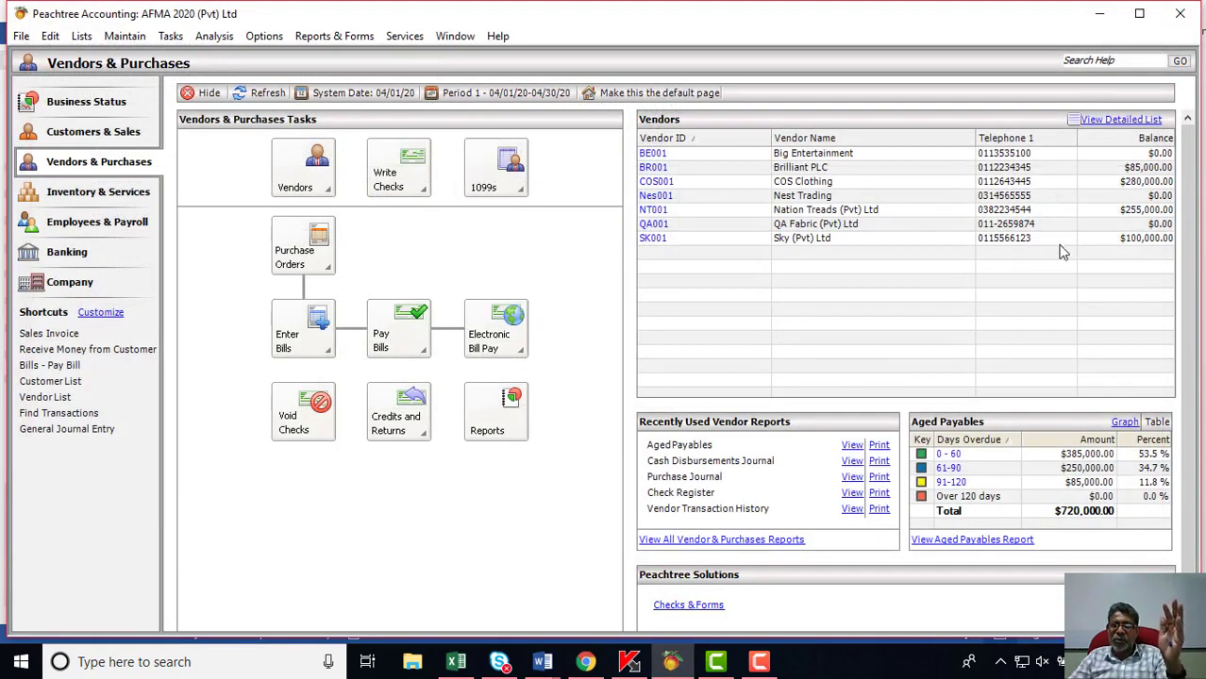
Switch to the module flow chart in Word and add the line "Creating Vendor Ledger" below "Defaults Setting" in the Creditors Ledger callout.
click(543, 666)
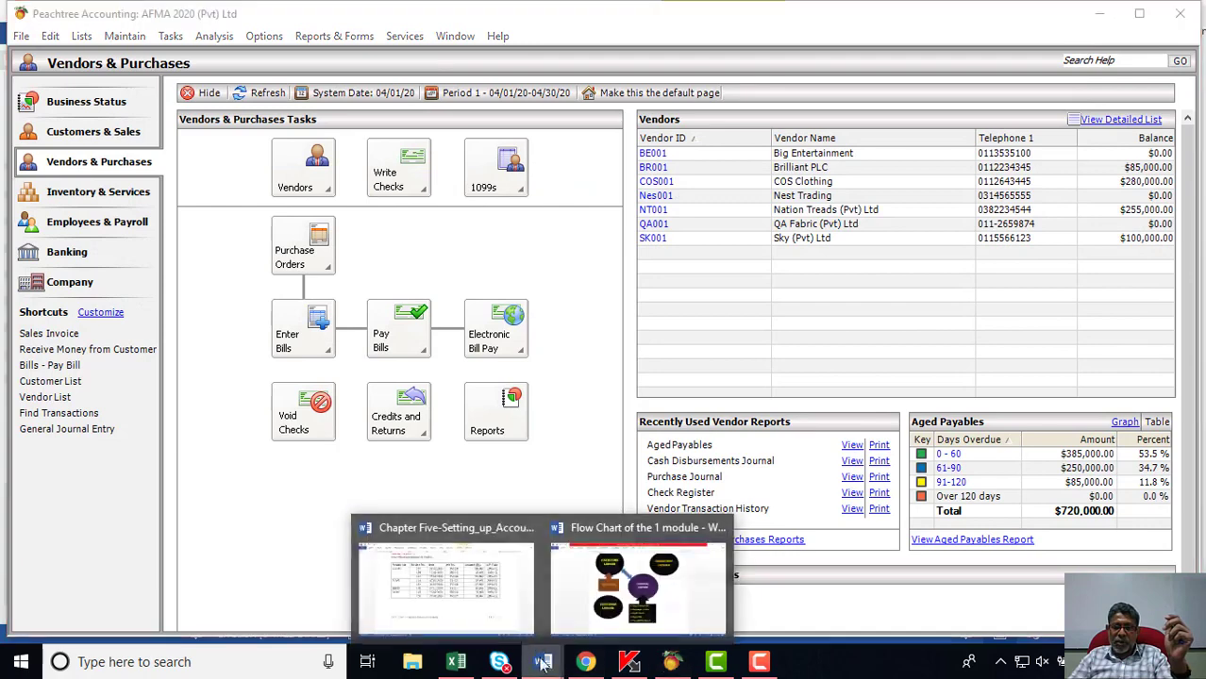
click(501, 609)
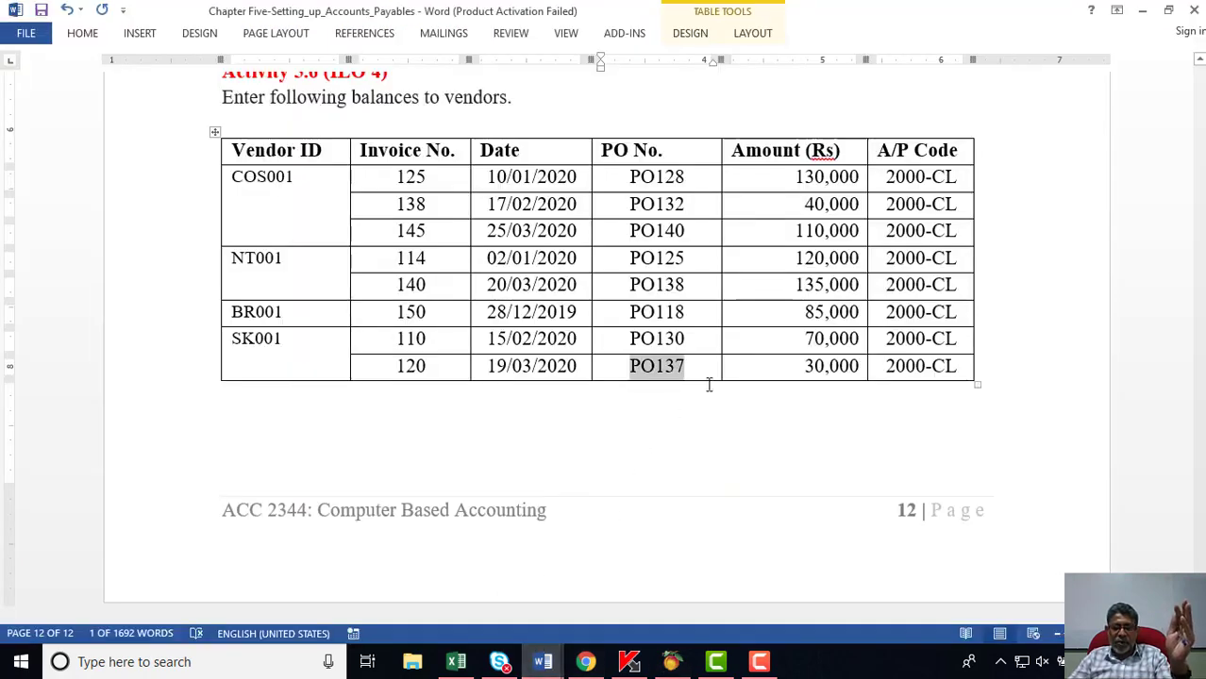
mouse_move(554, 667)
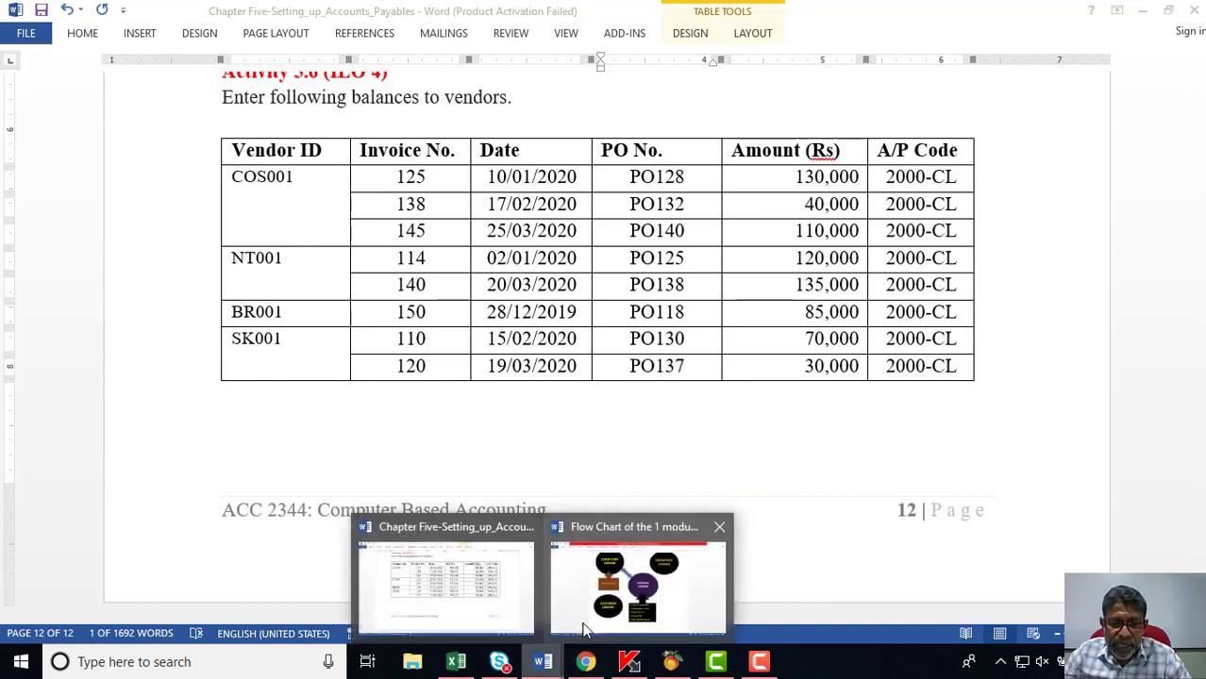
click(628, 594)
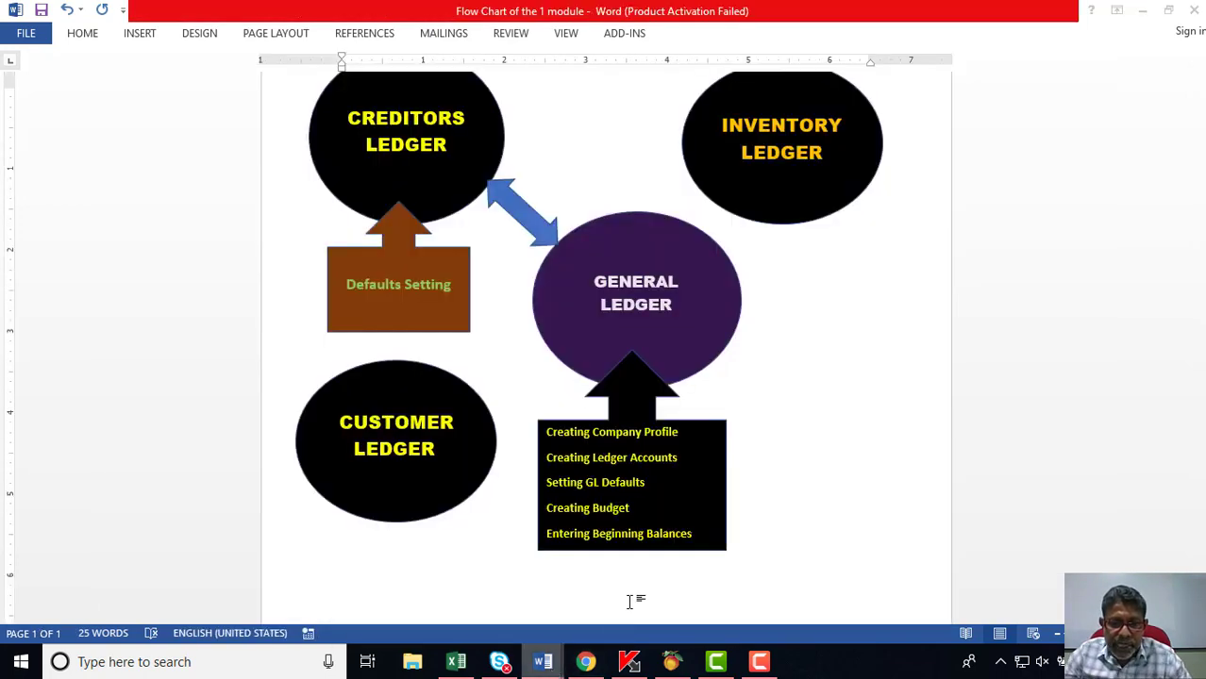
click(464, 288)
key(Return)
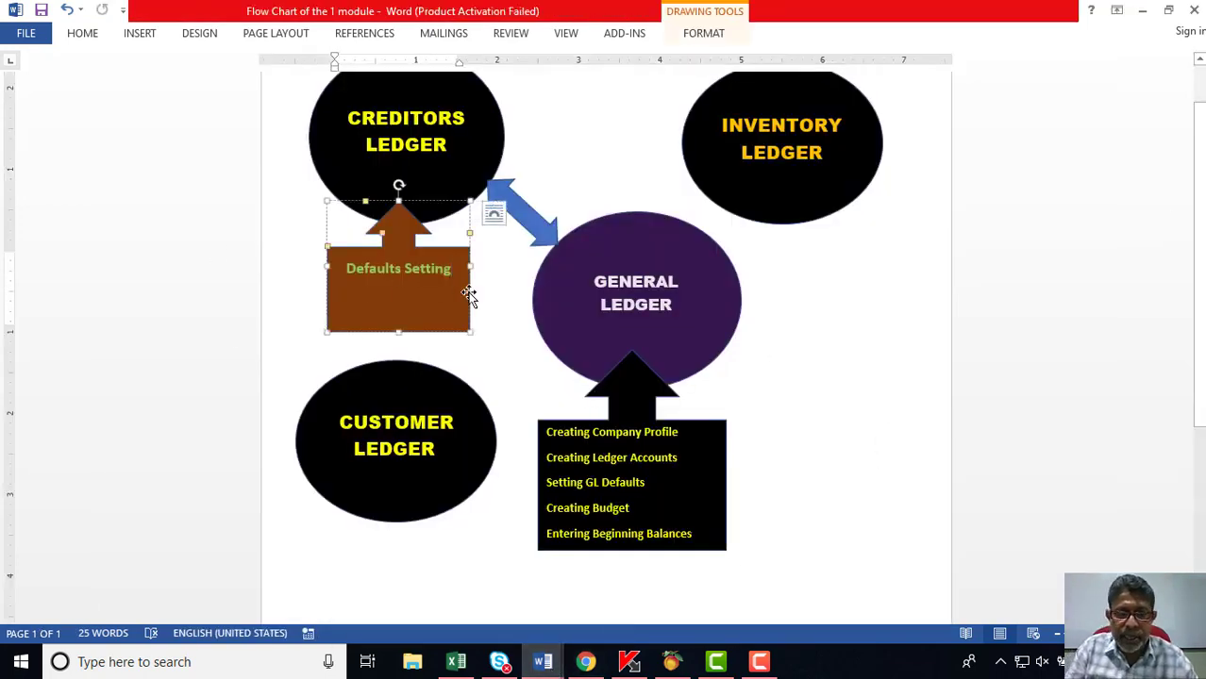
text(Cre)
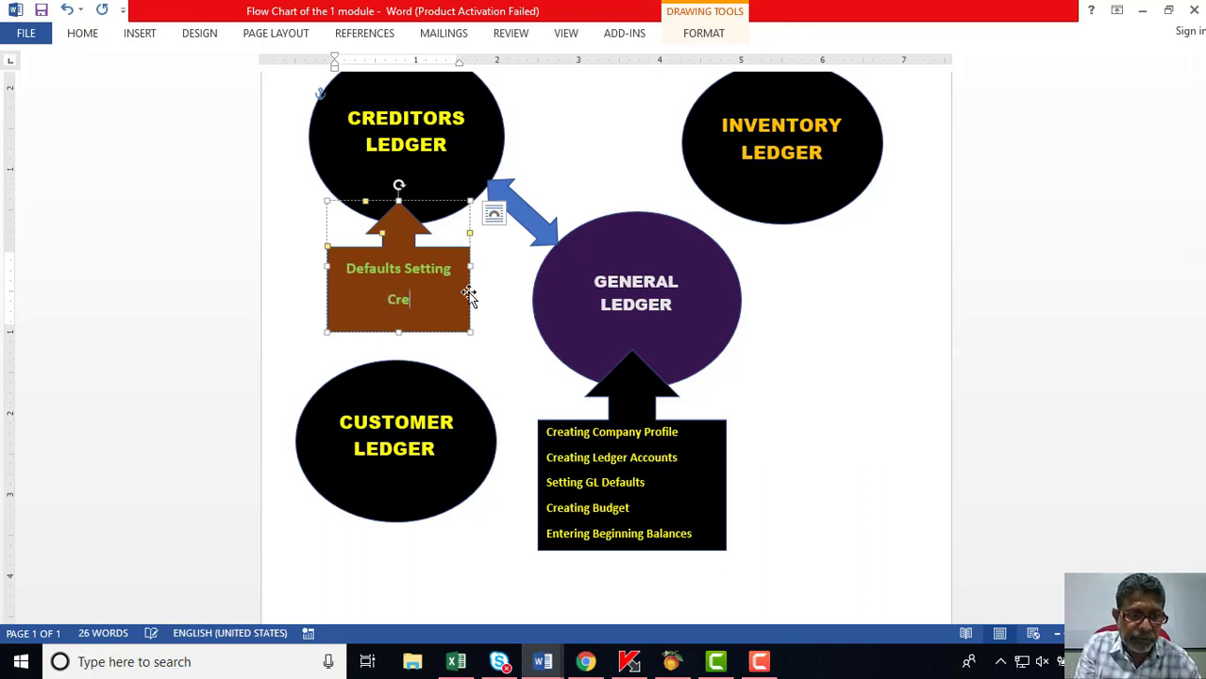
text(ating)
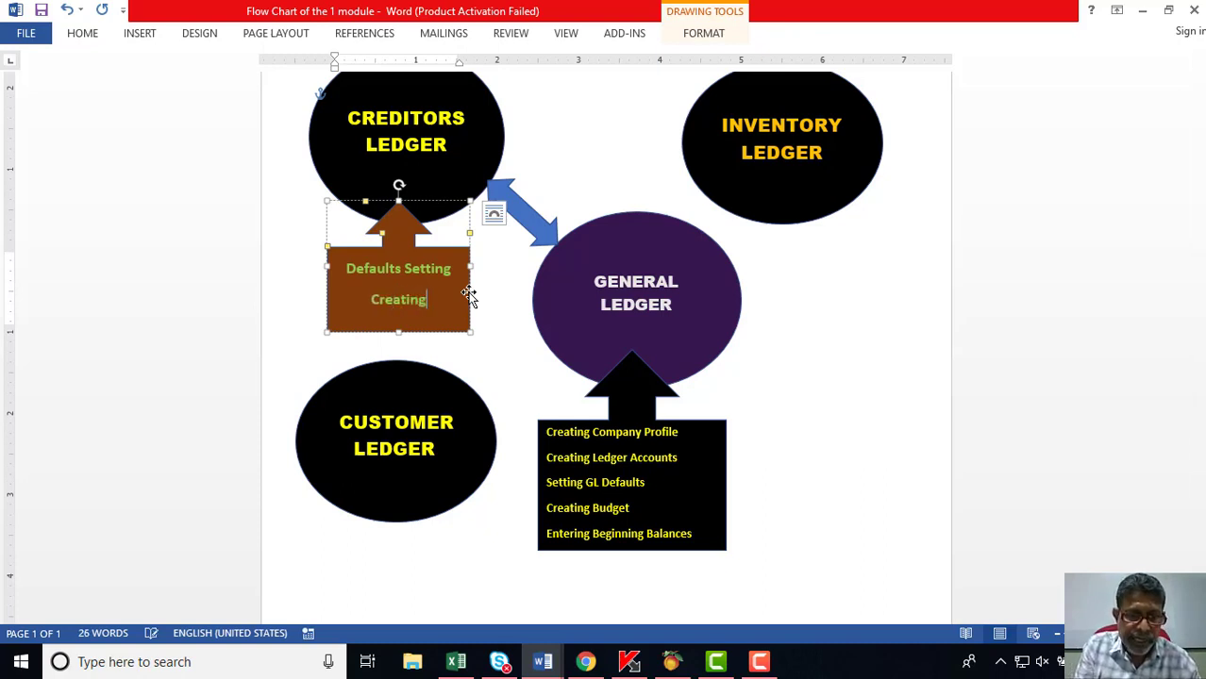
text( Vendor Ledger)
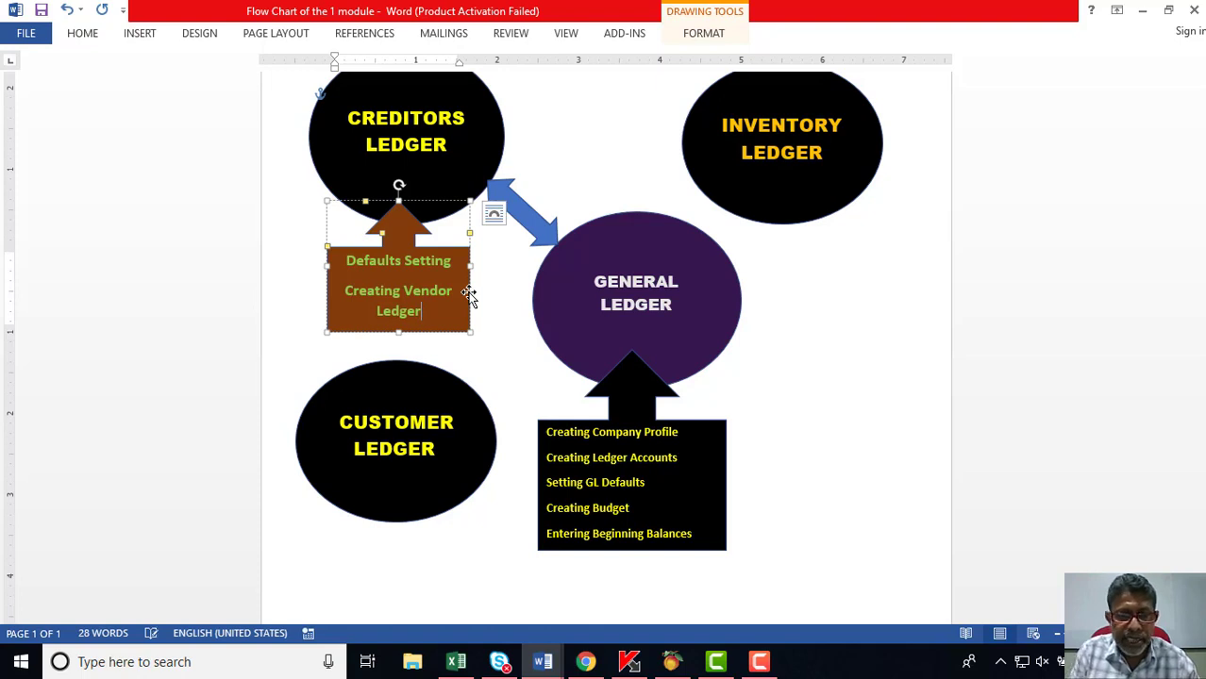
Enlarge the brown Creditors Ledger callout downward and to both sides, and start a new line after "Creating Vendor Ledger".
drag(398, 332, 398, 360)
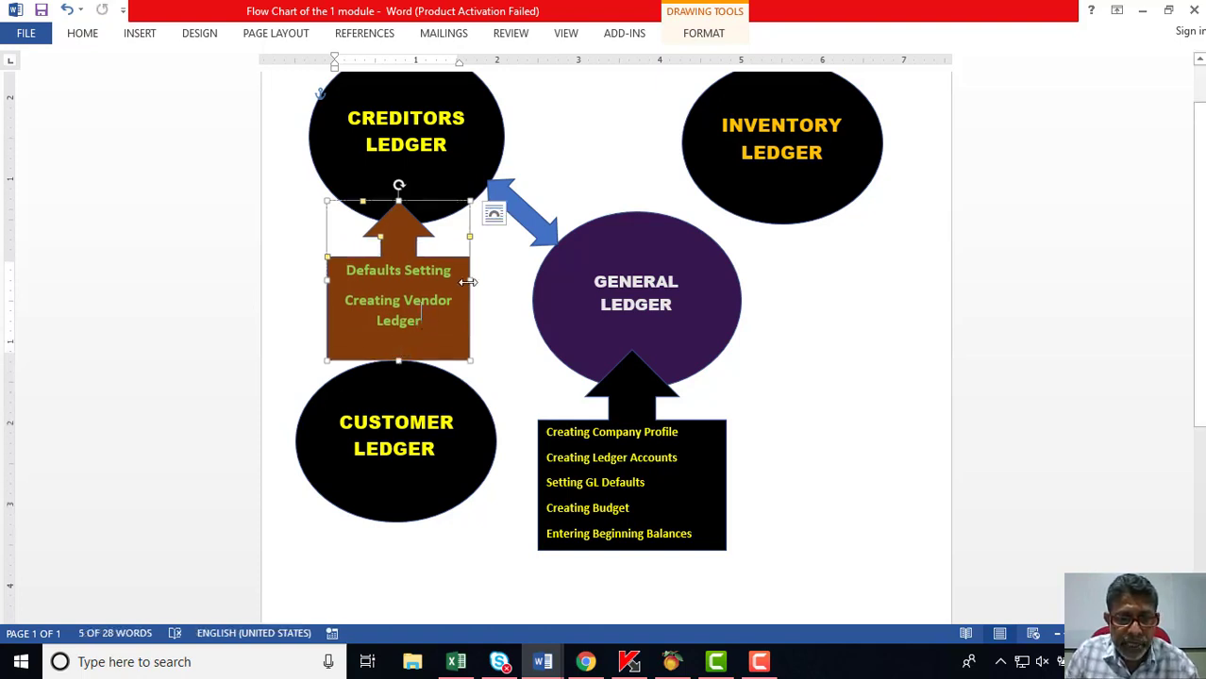
drag(469, 281, 489, 280)
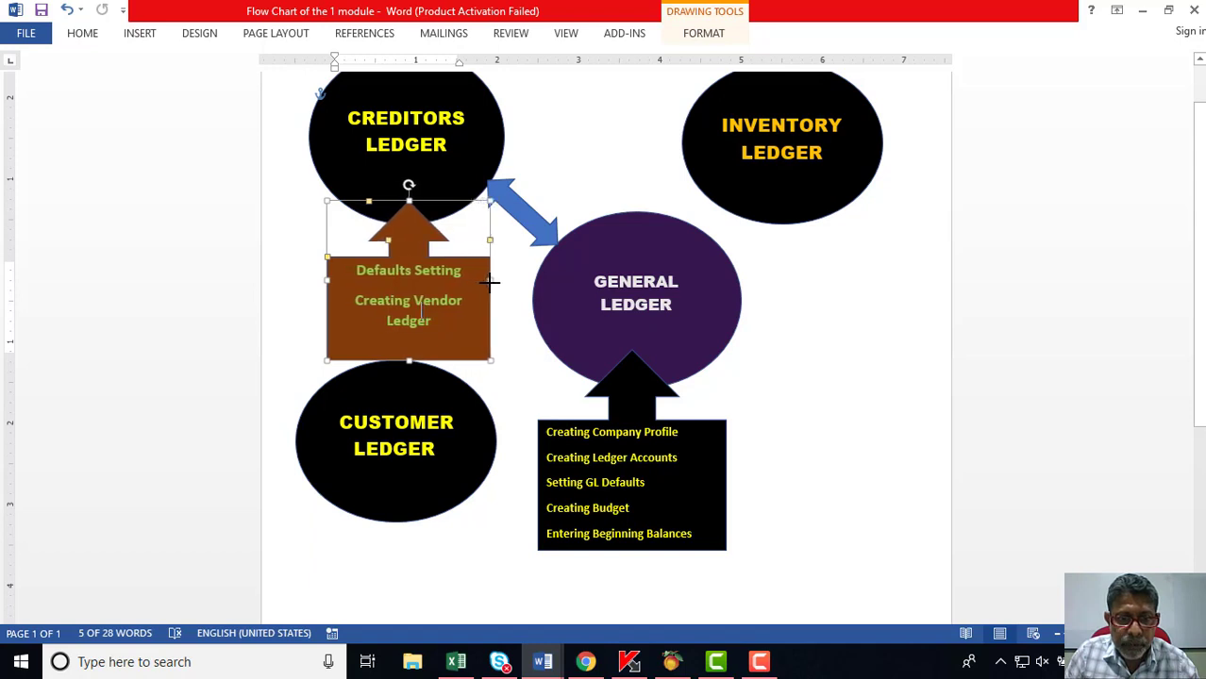
drag(326, 281, 304, 280)
click(476, 302)
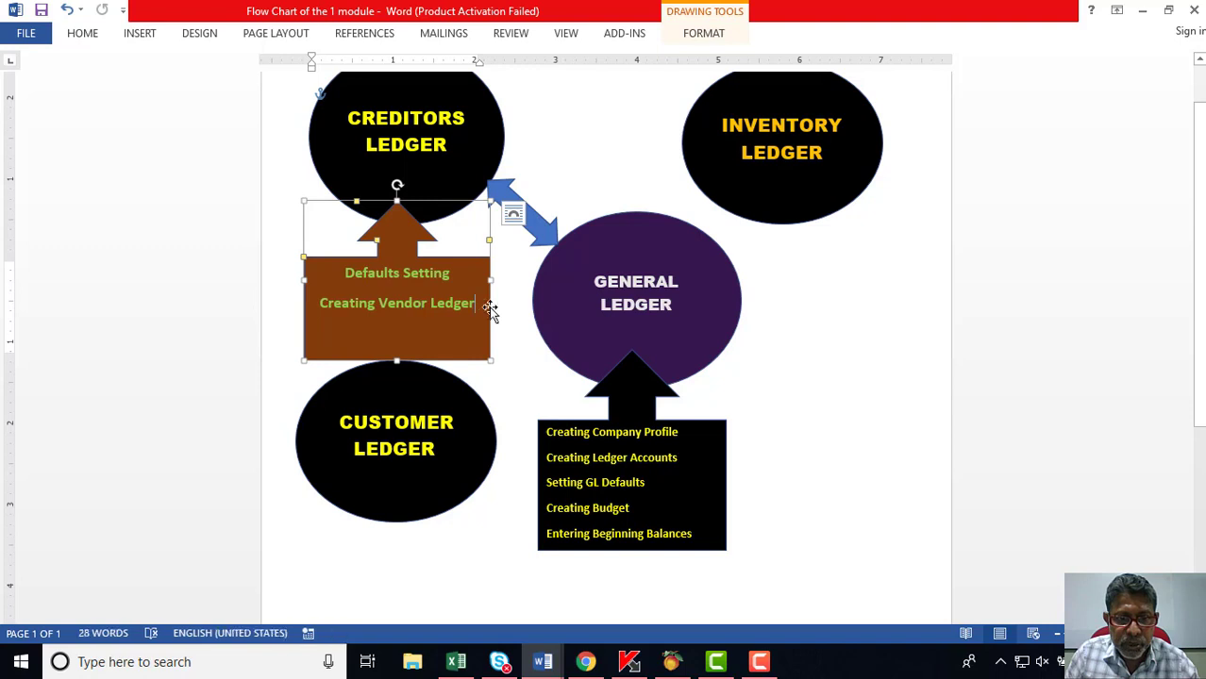
key(Return)
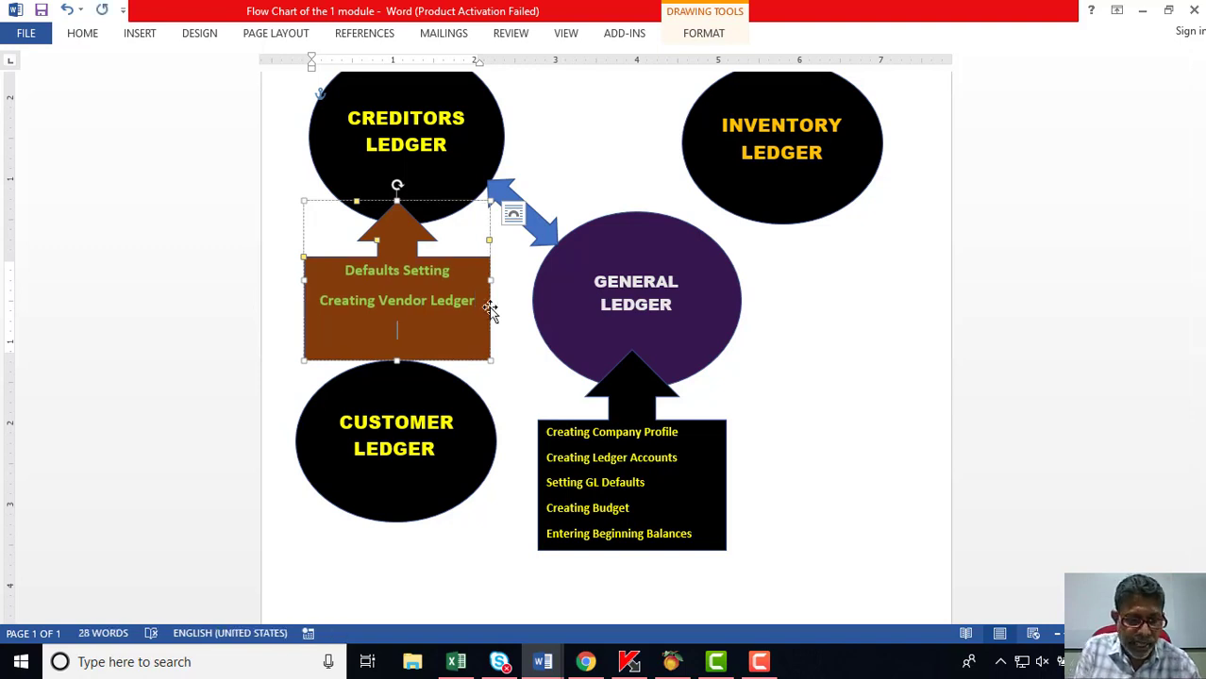